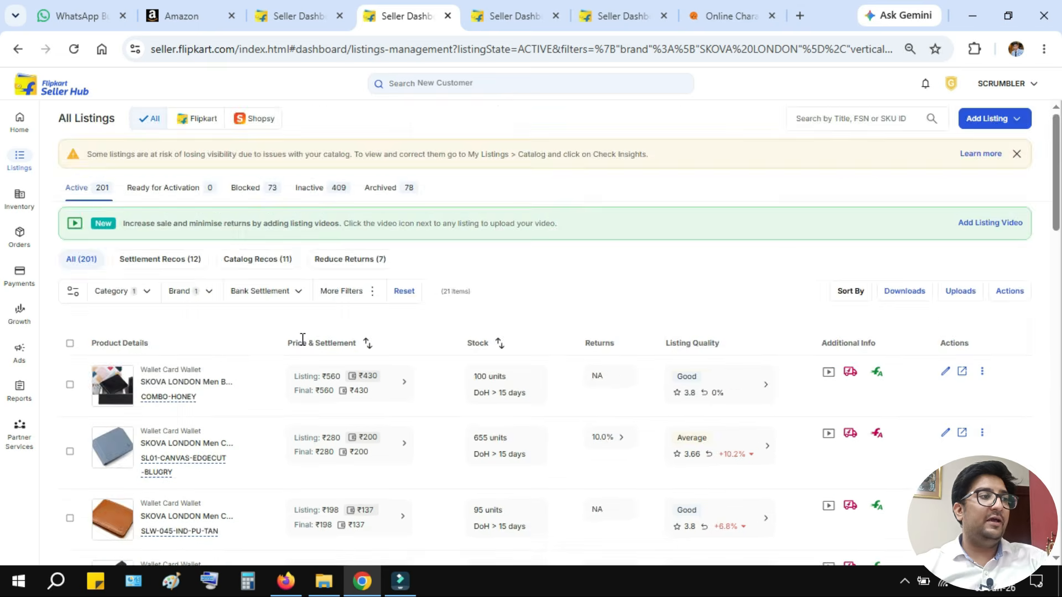
Look through the active SKOVA LONDON wallet listings with their prices, settlements and stock.
scroll(302, 341, down, 20)
scroll(303, 346, up, 2)
scroll(302, 344, up, 10)
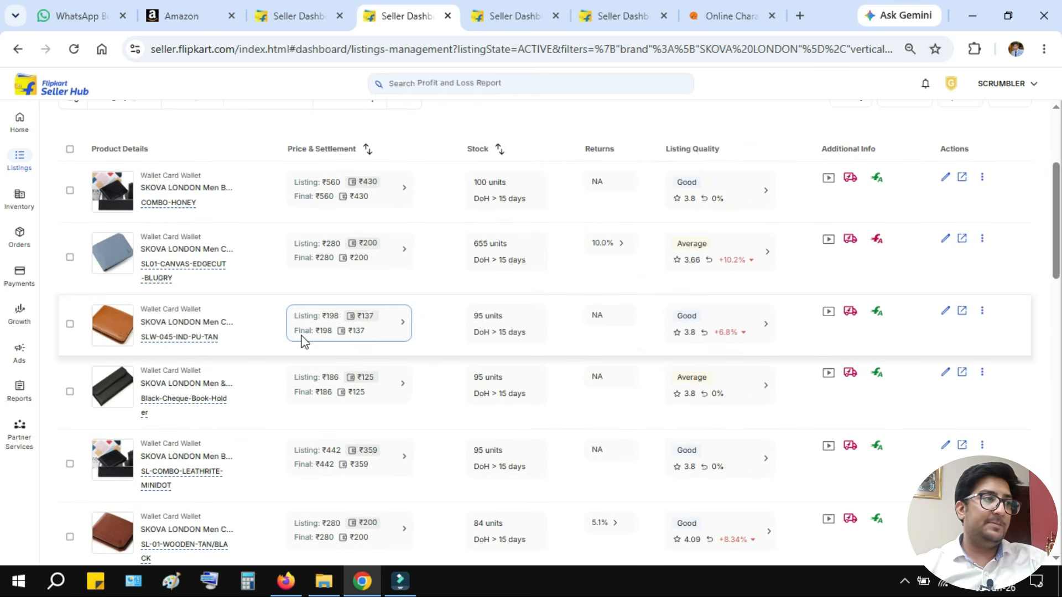
scroll(302, 340, up, 4)
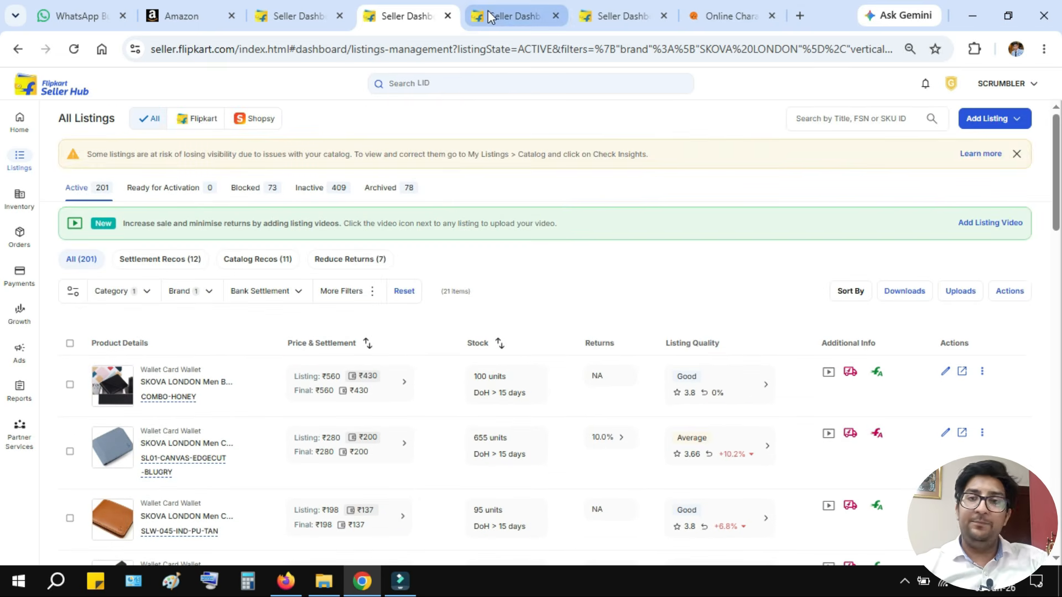
Check today's sales insights, then the ad spends and total units sold for the 2 June 2026 campaigns.
click(510, 17)
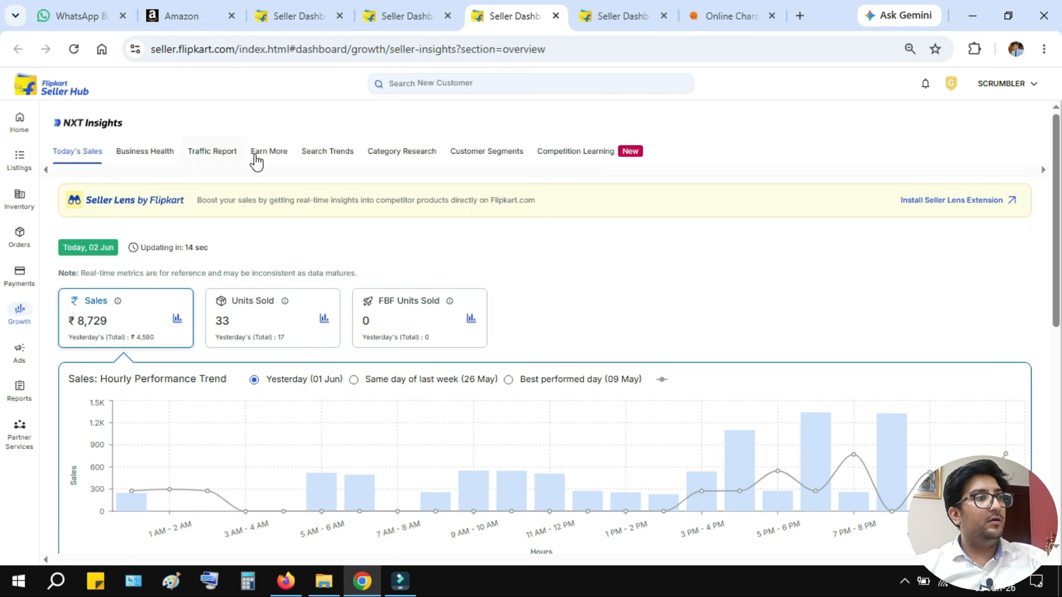
click(622, 14)
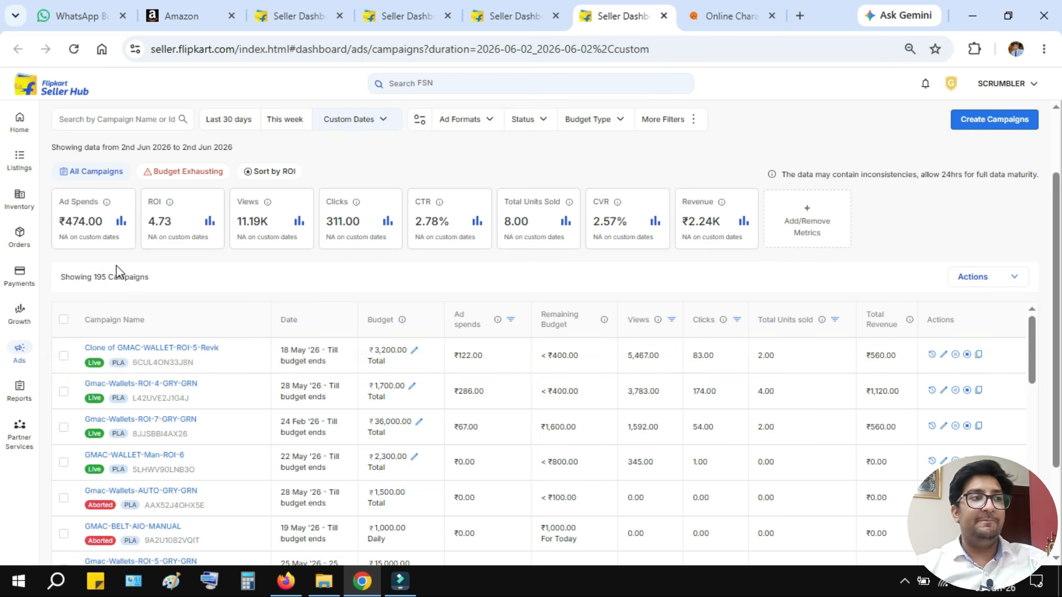
drag(65, 221, 99, 221)
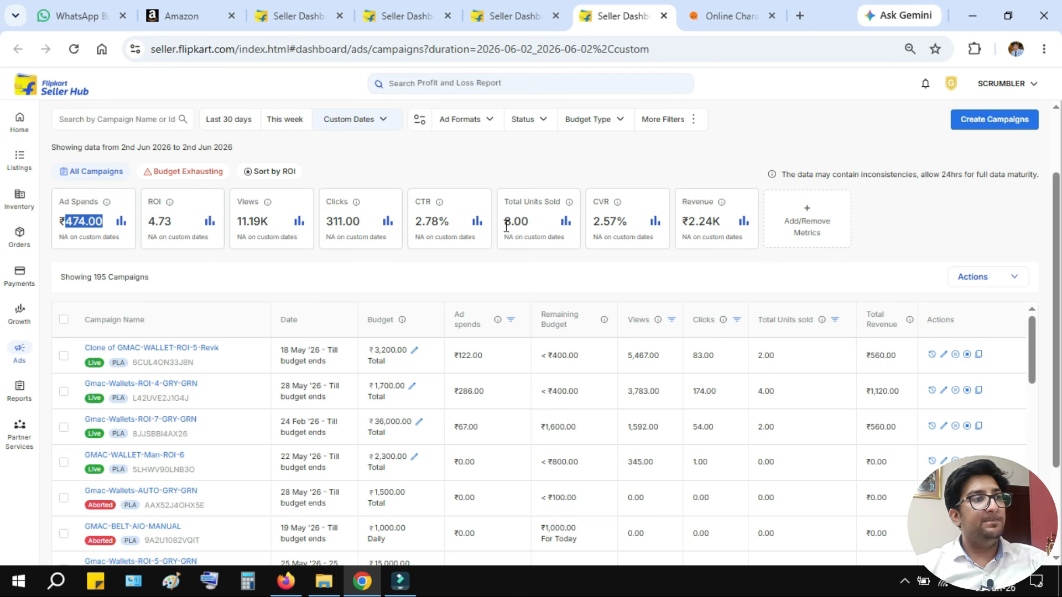
drag(505, 223, 531, 229)
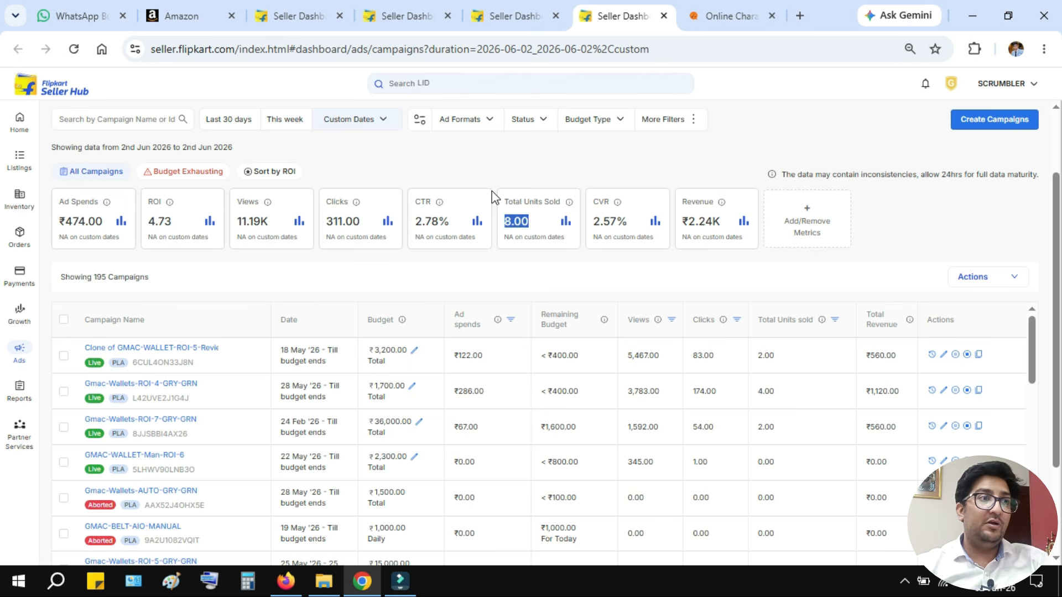
Open the active orders from the seller home page and list them by Order ID.
click(398, 3)
click(320, 3)
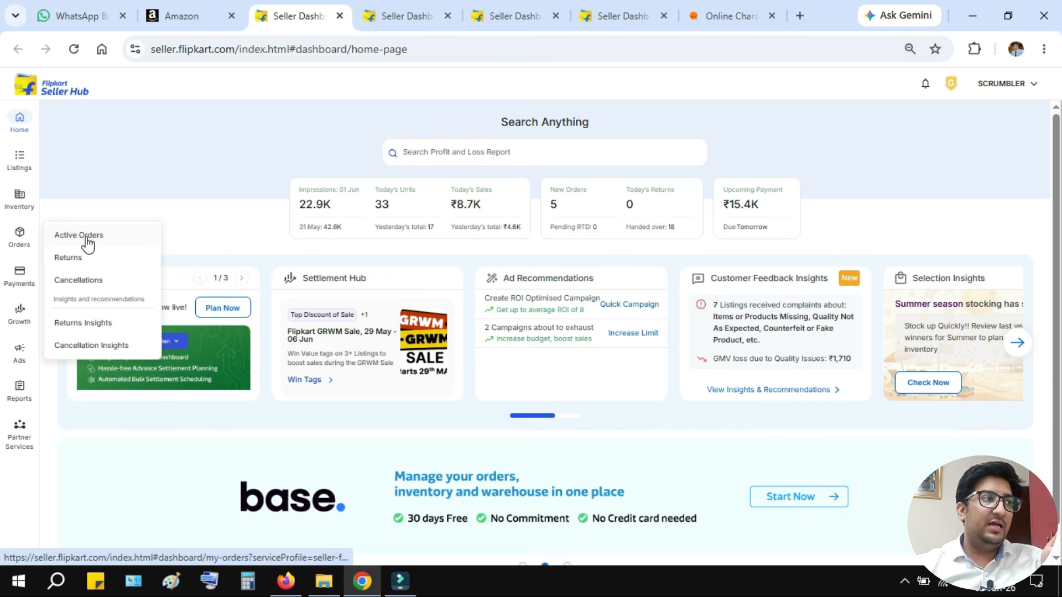
click(90, 239)
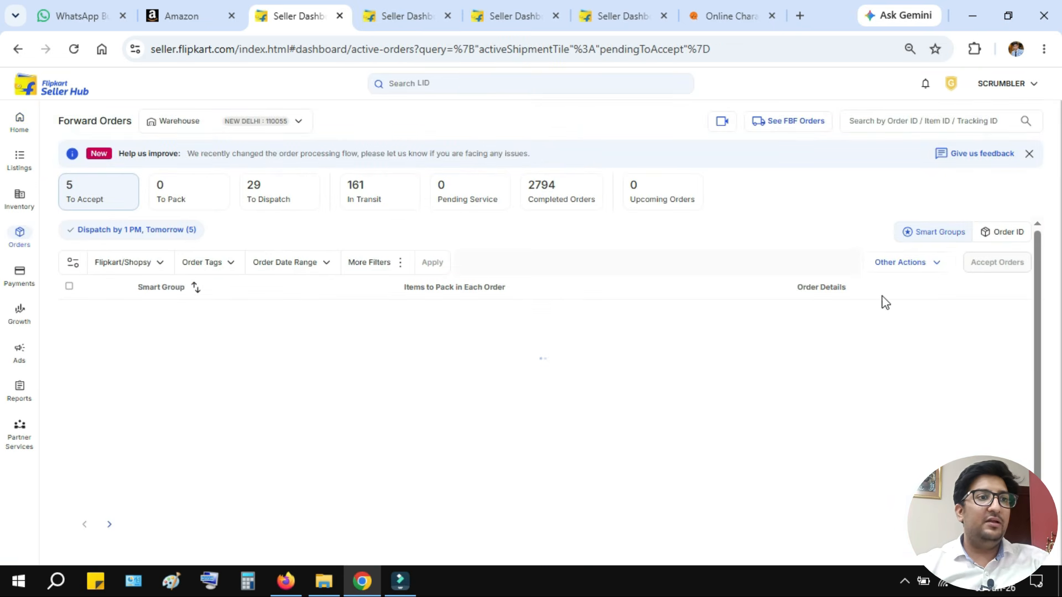
click(1007, 233)
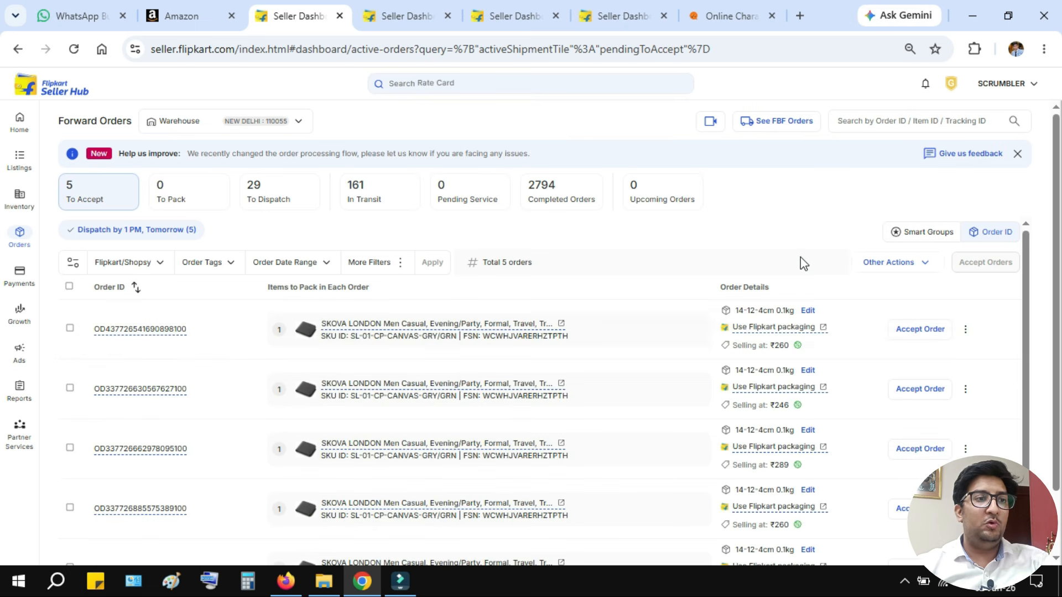
Open the product page of the first order's wallet and compare its price with the order's selling price.
click(404, 330)
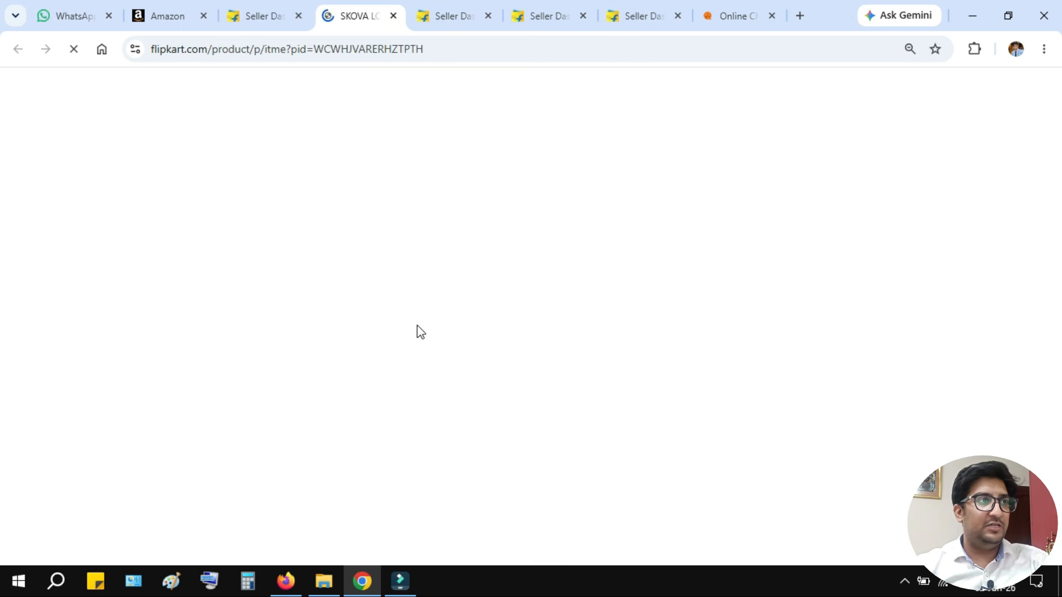
drag(716, 360, 773, 368)
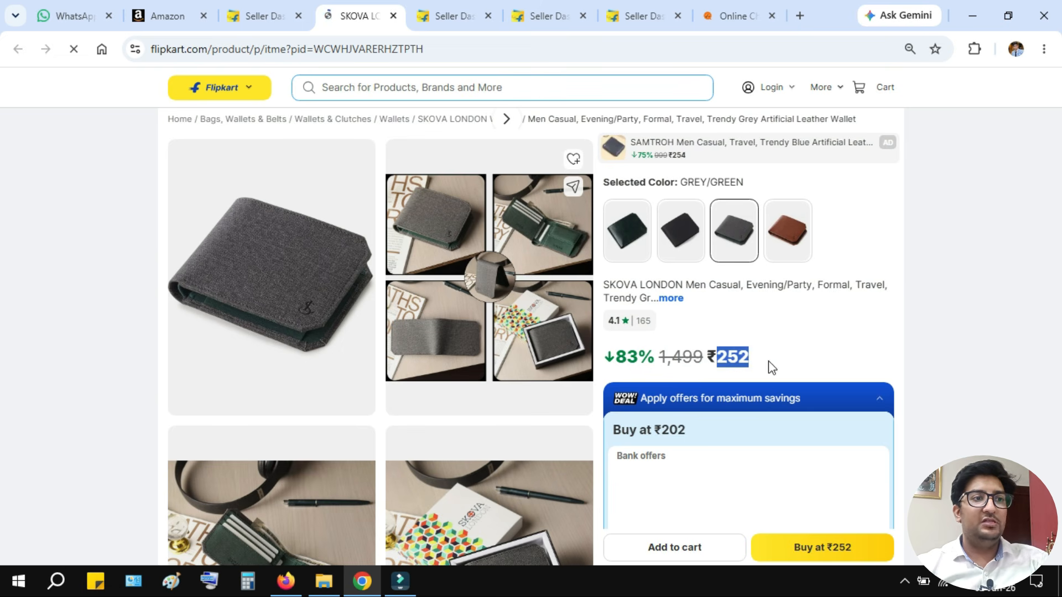
click(295, 4)
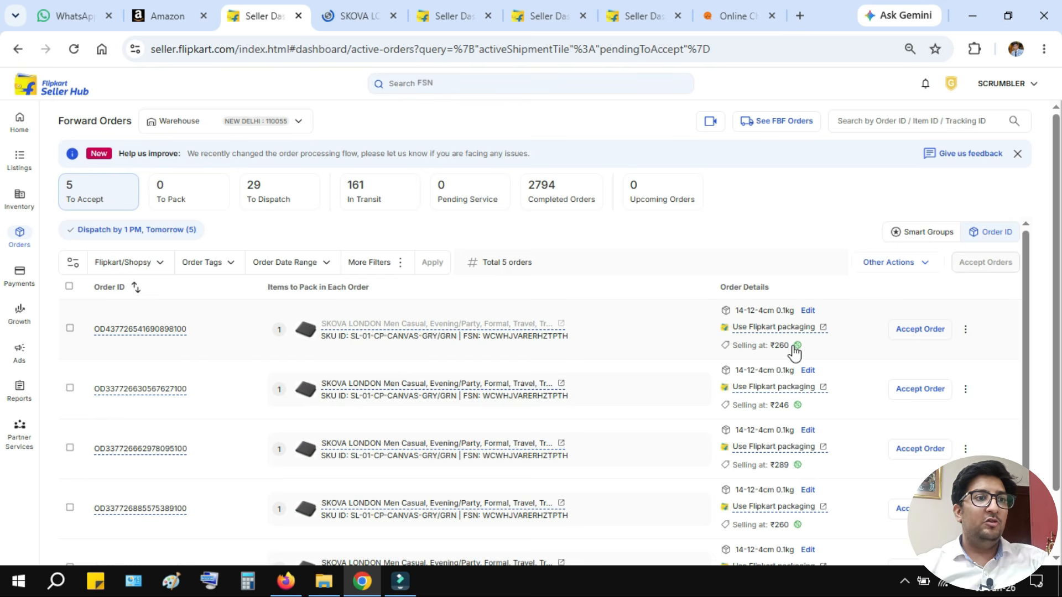
Review the offers applied to the order selling at ₹246, then recheck the wallet's product page and close it.
scroll(800, 349, down, 2)
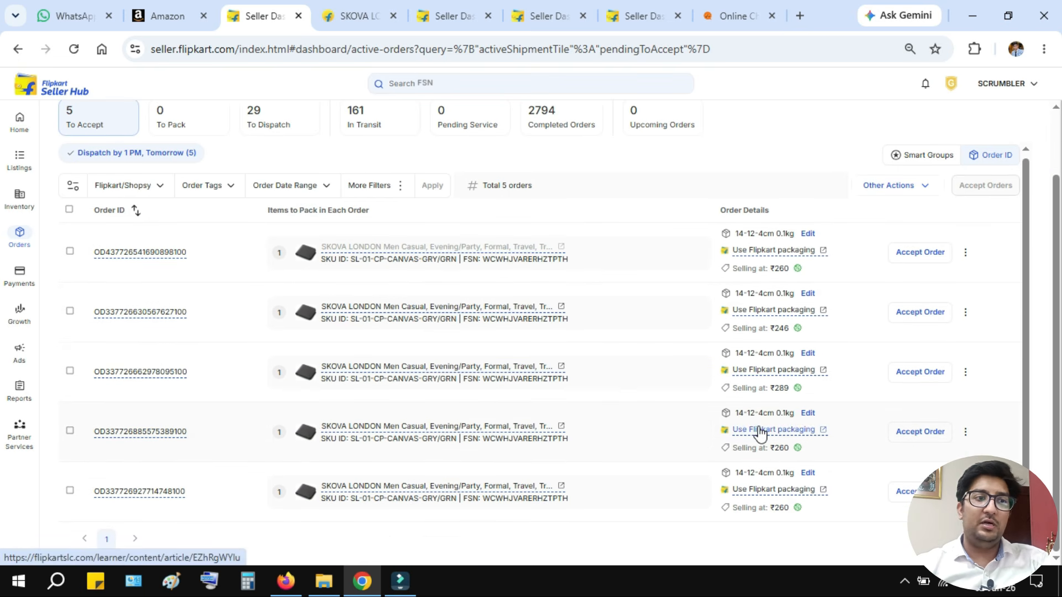
click(798, 330)
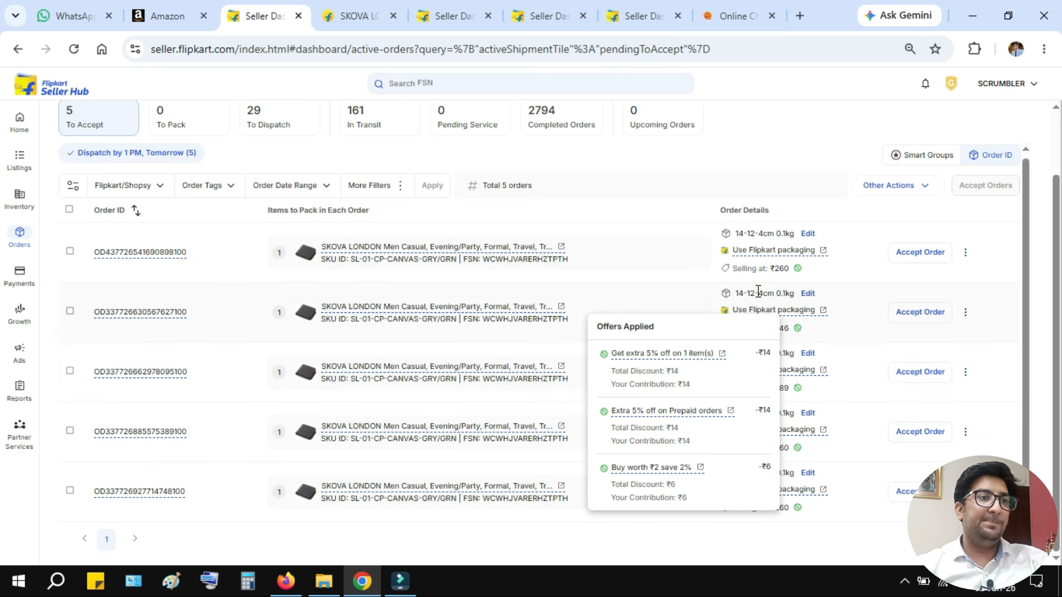
mouse_move(801, 273)
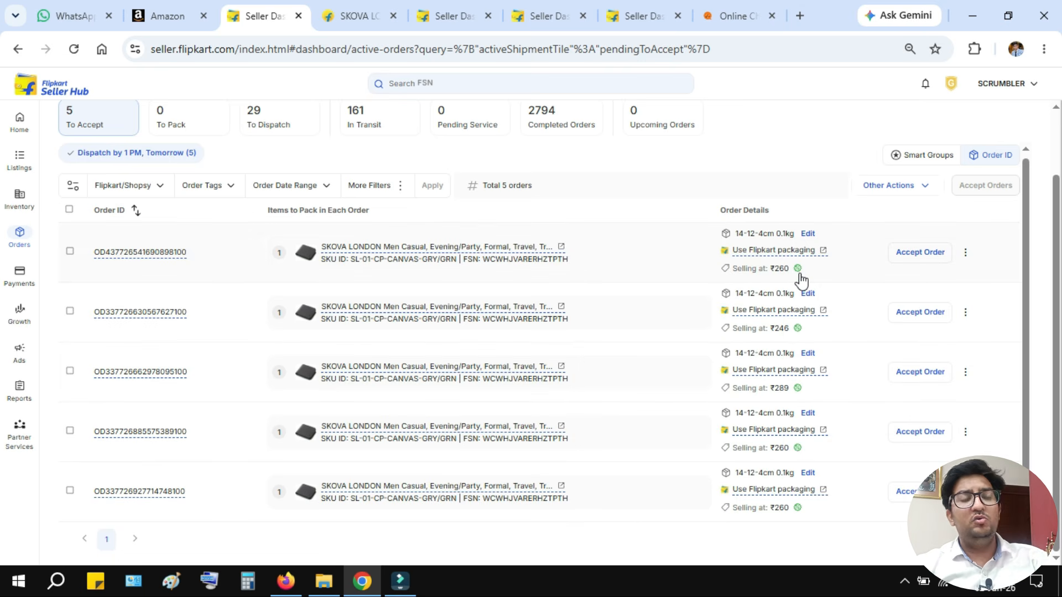
click(350, 18)
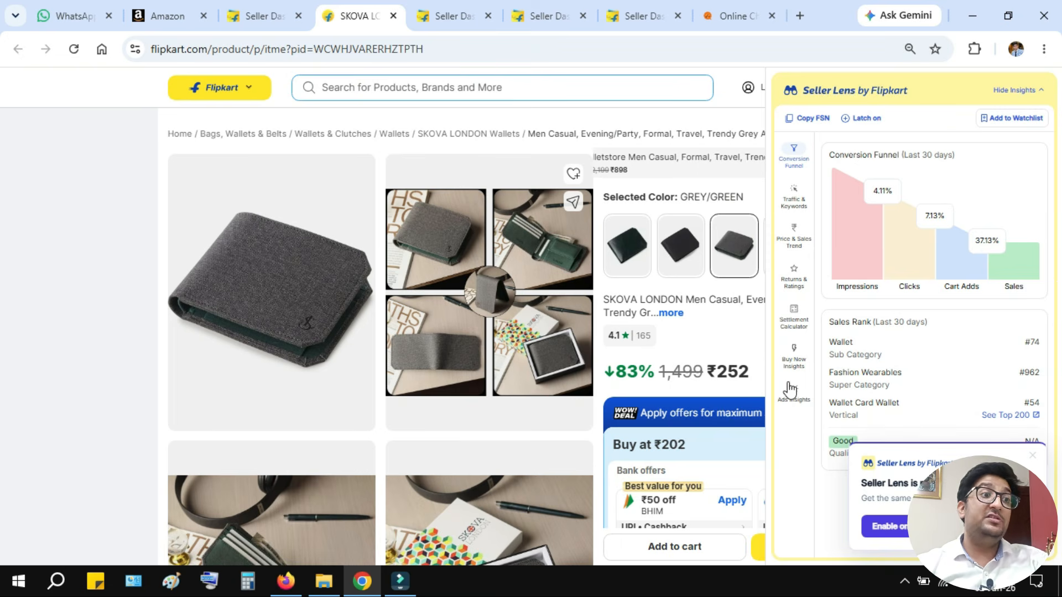
click(393, 15)
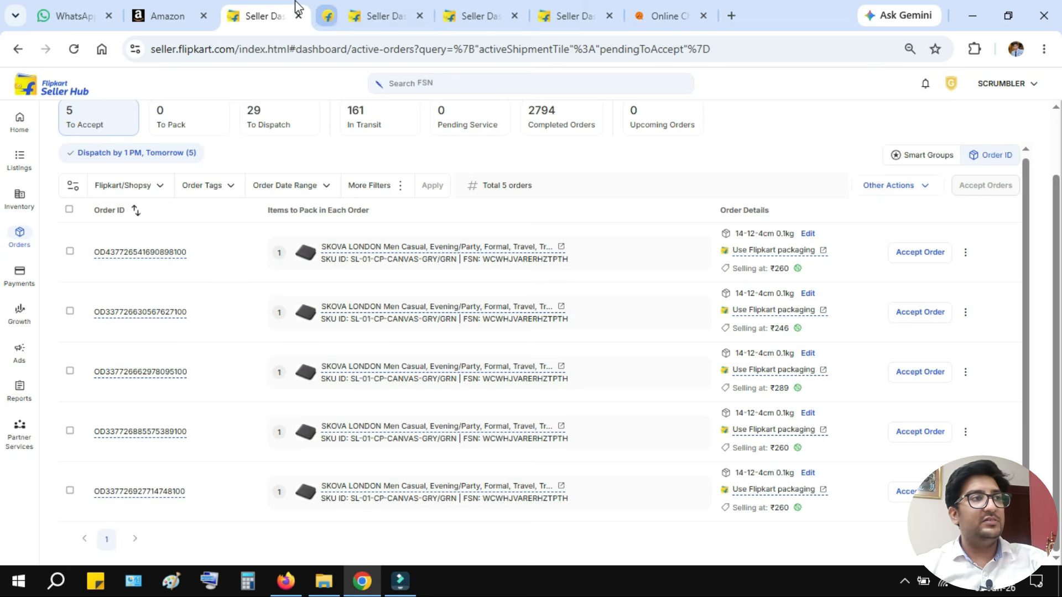
Check the Earn More insights for the last 7 days and return to the SKOVA LONDON listings.
click(427, 9)
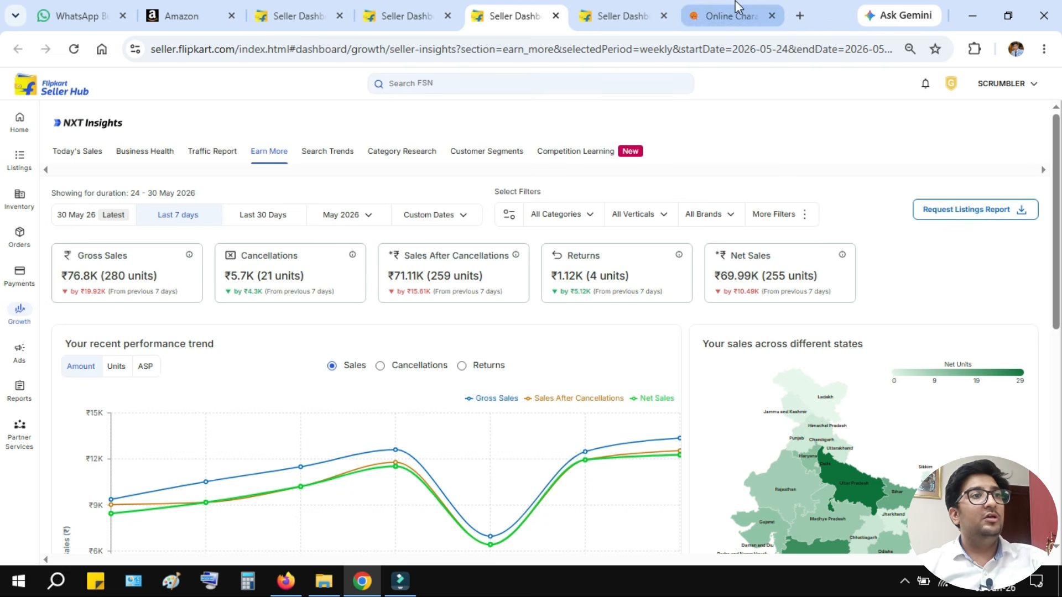
click(611, 7)
click(347, 7)
click(409, 13)
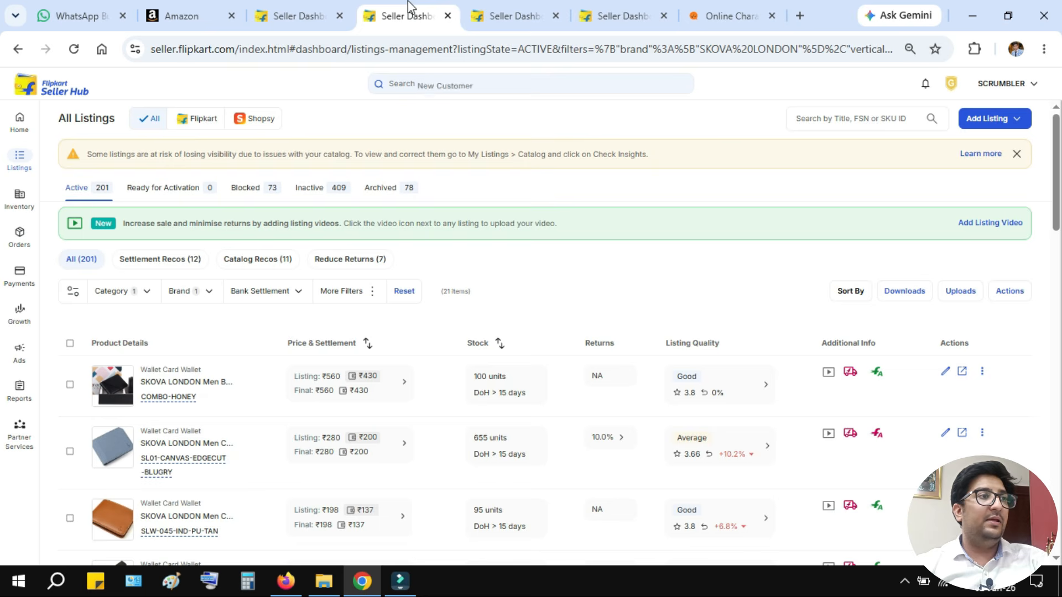
Select ten SKOVA LONDON listings on this page, excluding COMBO-HONEY, SLW-045-IND-PU-TAN and Black-Cheque-Book-Holder.
scroll(1058, 215, down, 1)
scroll(1058, 216, up, 1)
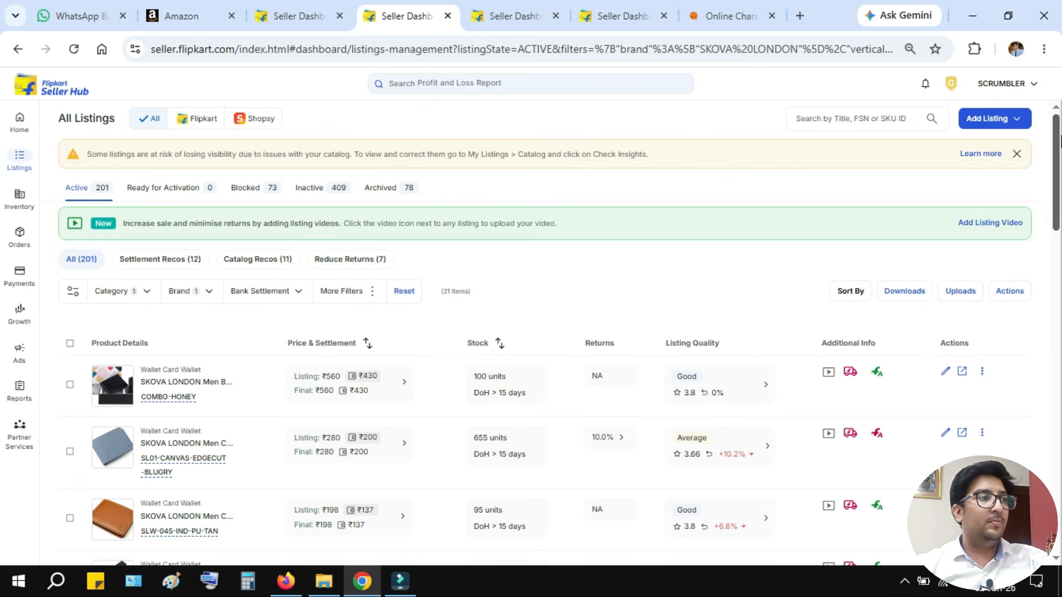
click(70, 343)
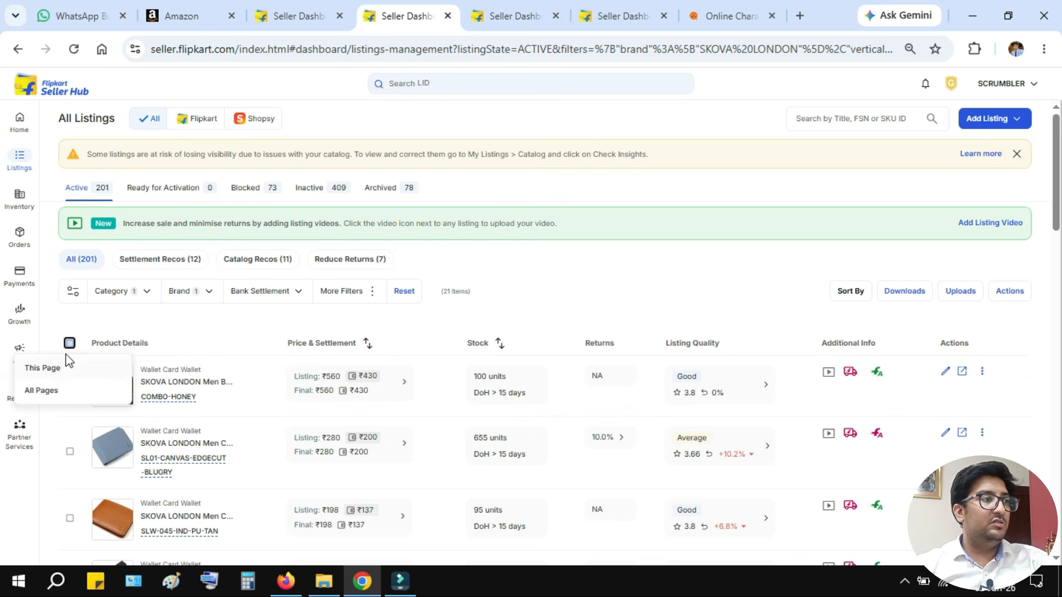
click(42, 369)
scroll(681, 455, down, 10)
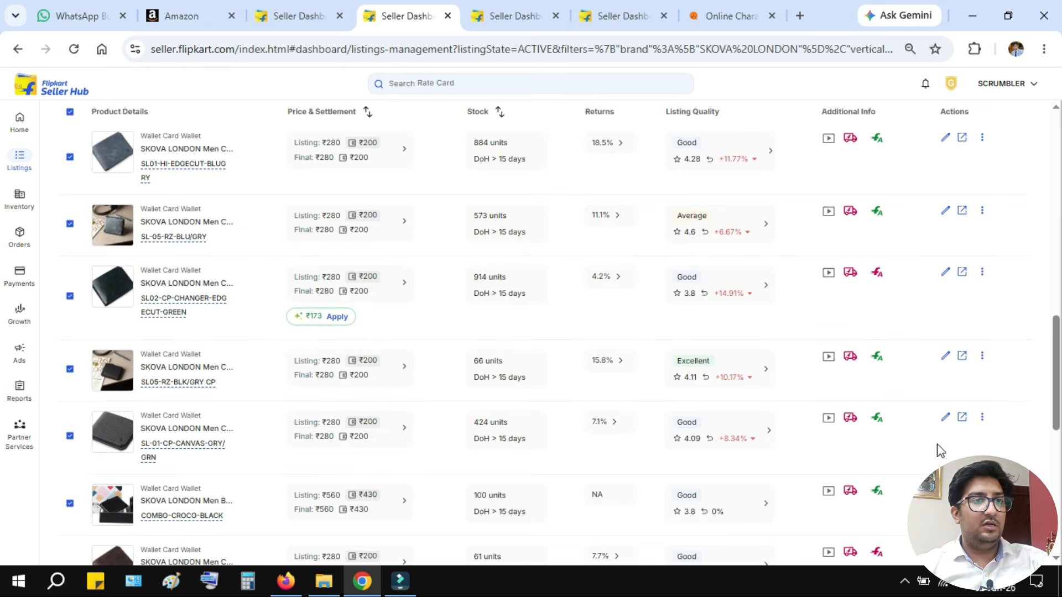
scroll(682, 458, up, 10)
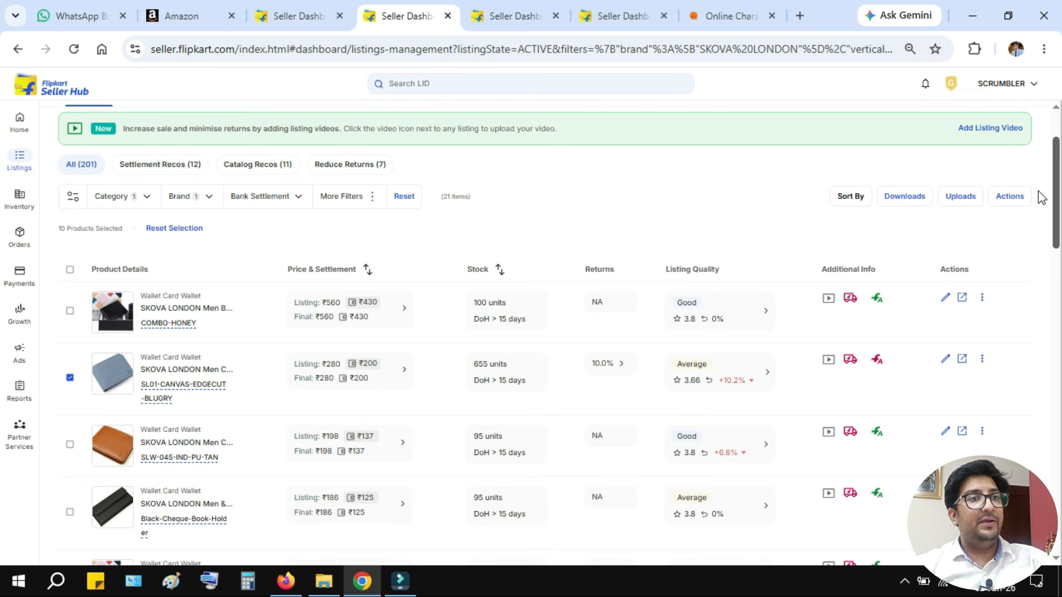
Download the listing file requested on 02 June, 09:12 PM from the downloads history.
click(905, 197)
click(846, 250)
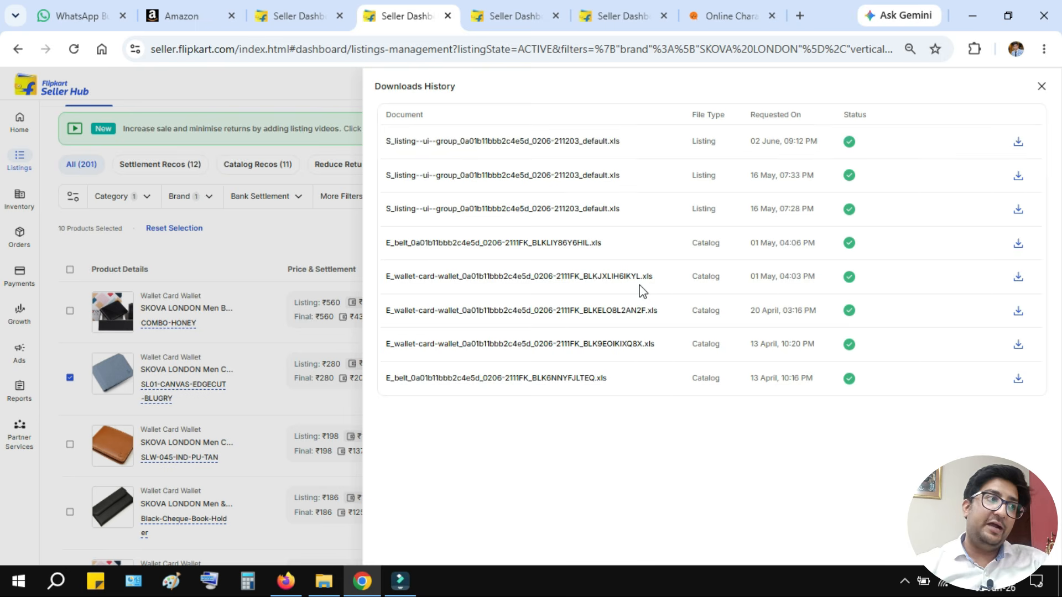
click(1018, 142)
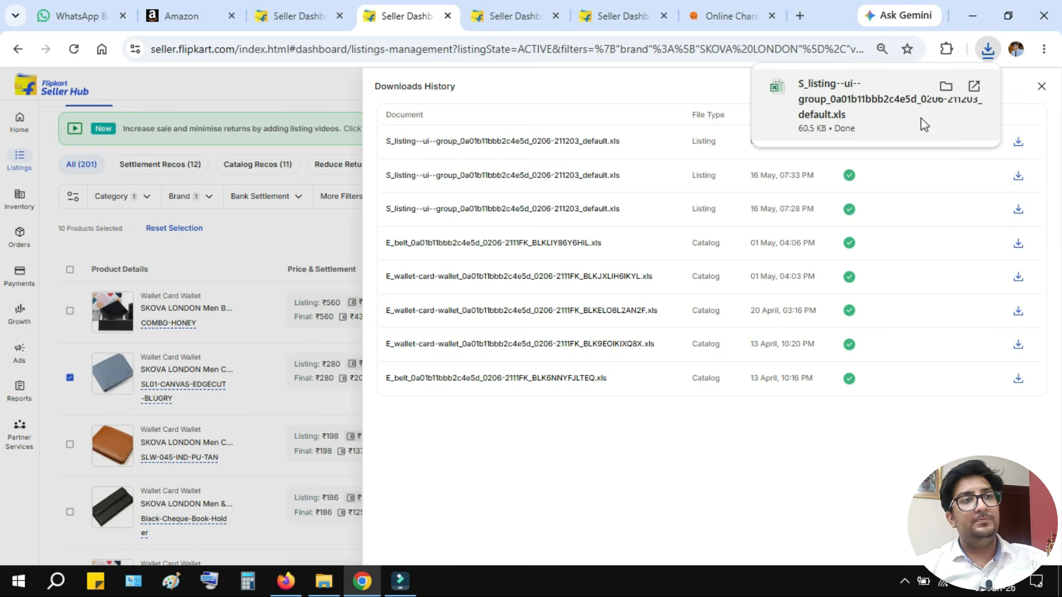
Open the downloaded listing file in Excel with editing enabled, then return to Seller Hub and close the downloads history.
click(922, 121)
click(208, 59)
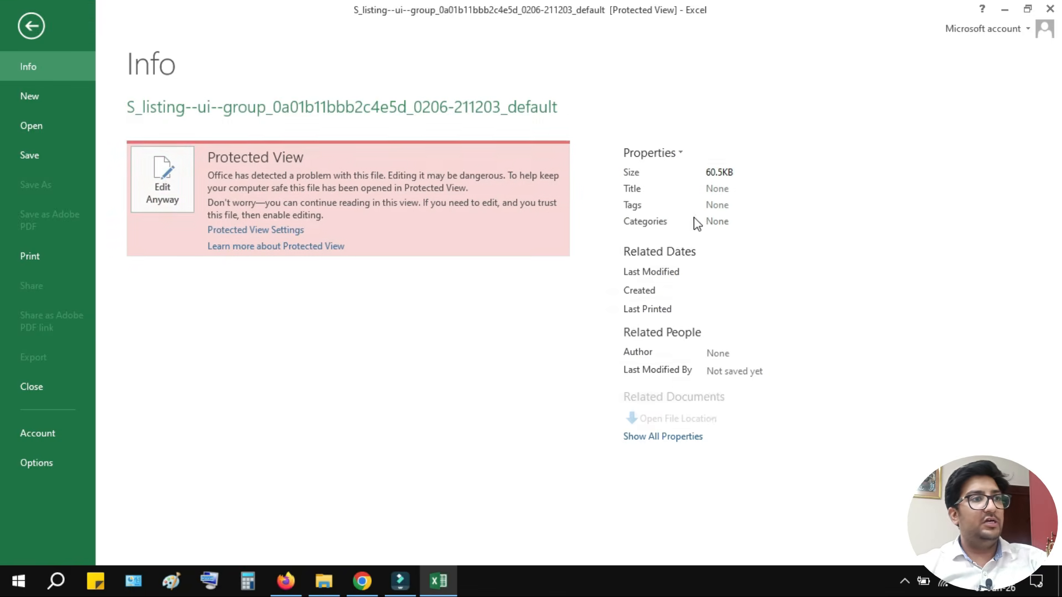
key(Escape)
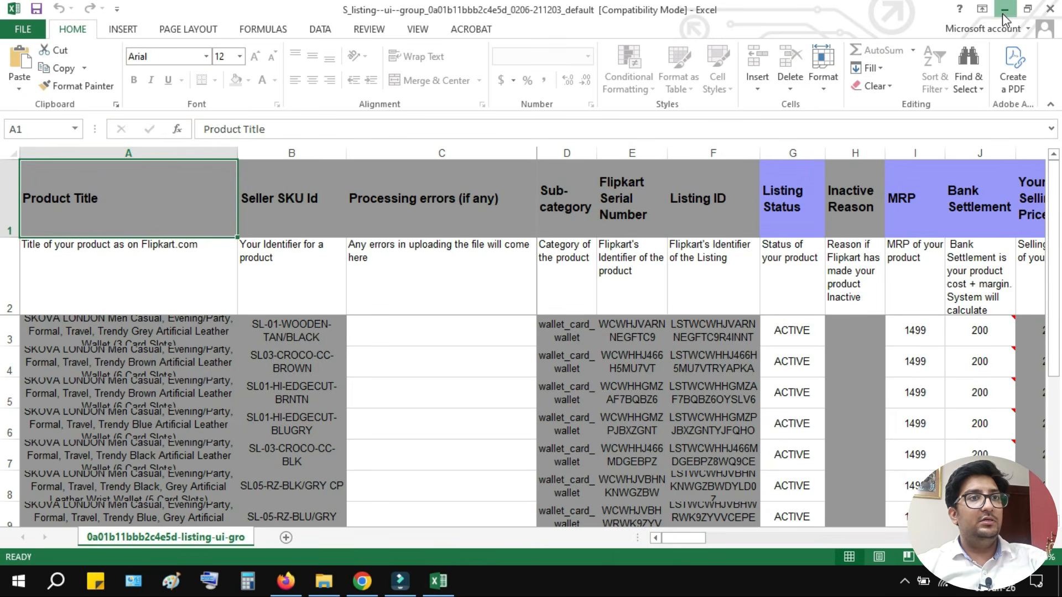
click(1004, 10)
click(1041, 86)
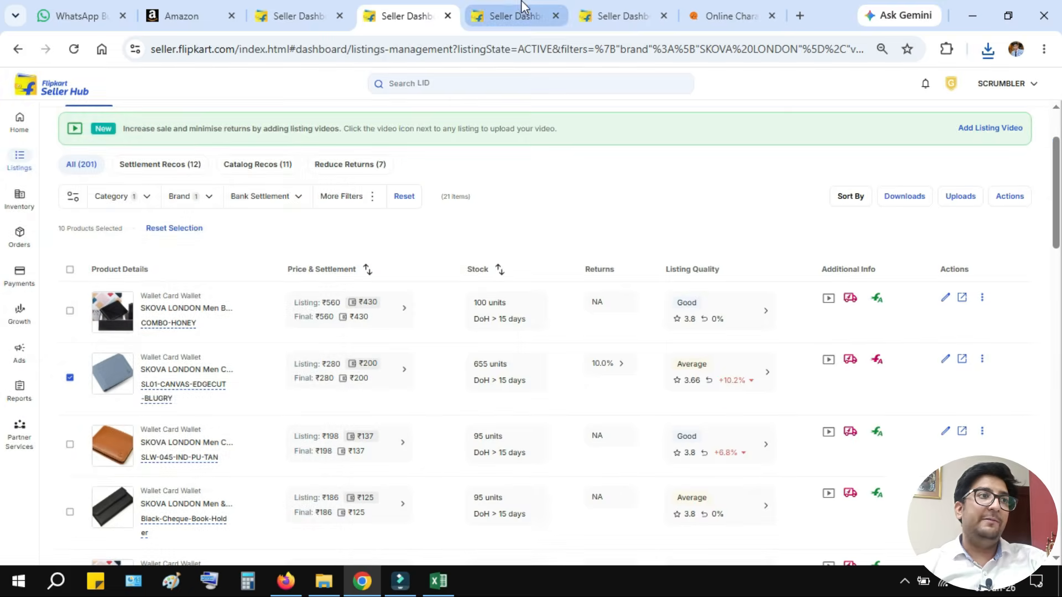
Go to the ad campaigns page and open another Campaign Manager in a new browser tab.
click(520, 16)
click(596, 8)
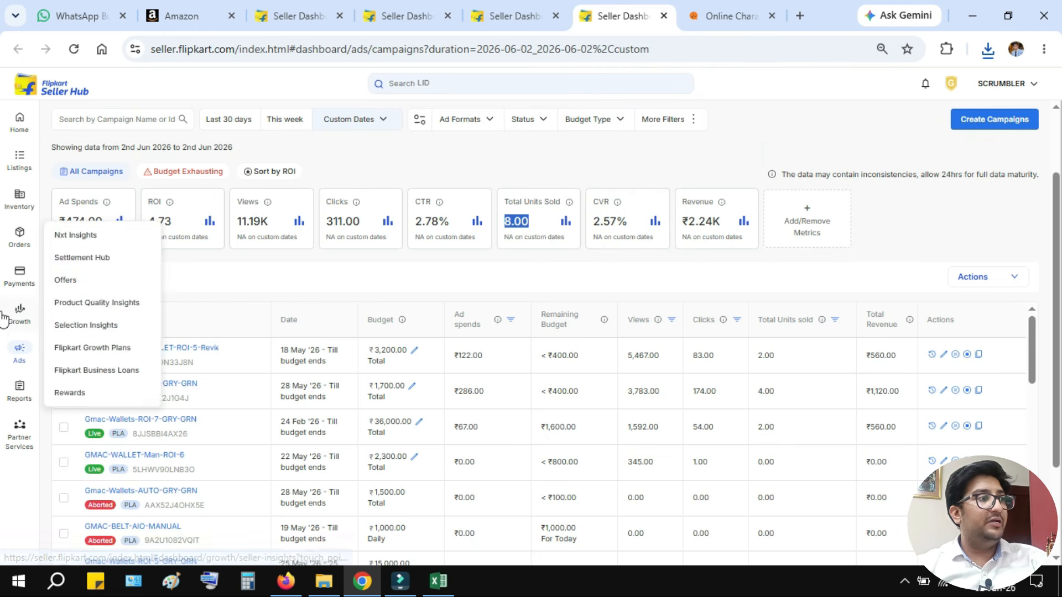
mouse_move(20, 354)
right_click(94, 375)
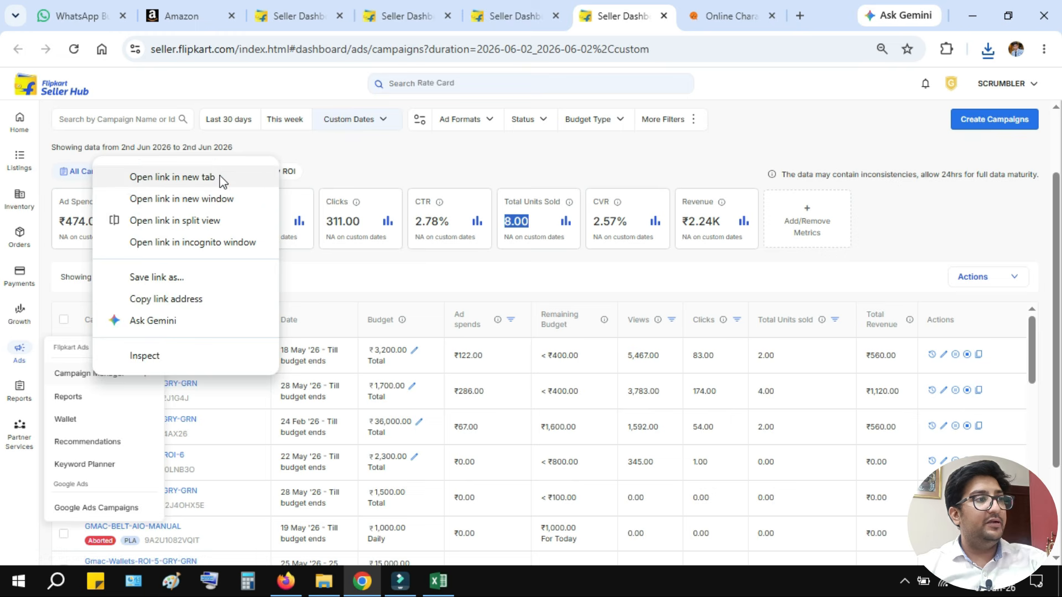
click(218, 177)
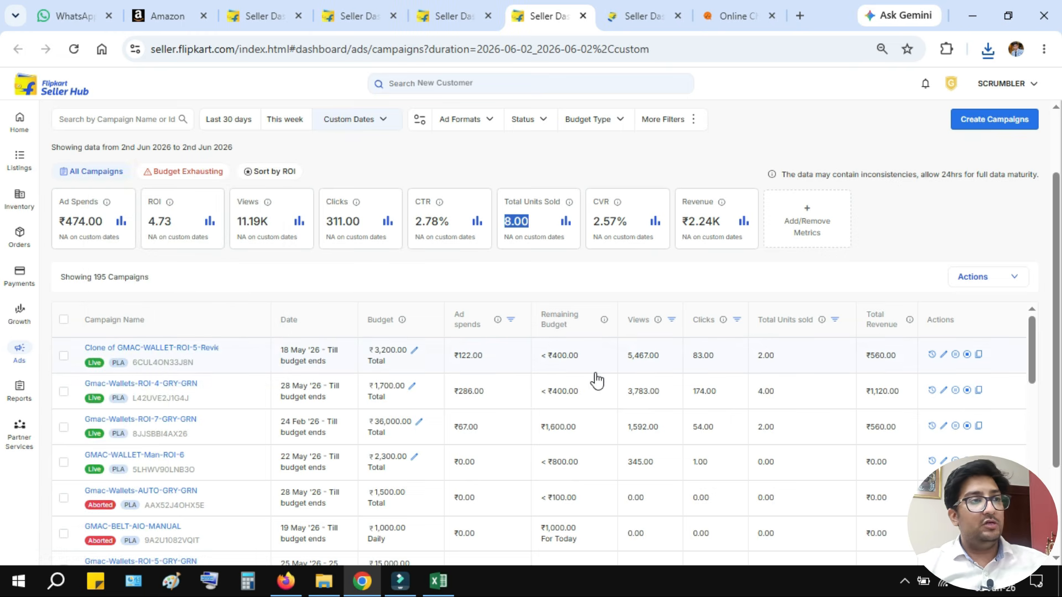
Copy the campaign ID of the Clone of GMAC-WALLET-ROI-5 campaign and switch to the new Campaign Manager tab.
double_click(146, 363)
key(ctrl+c)
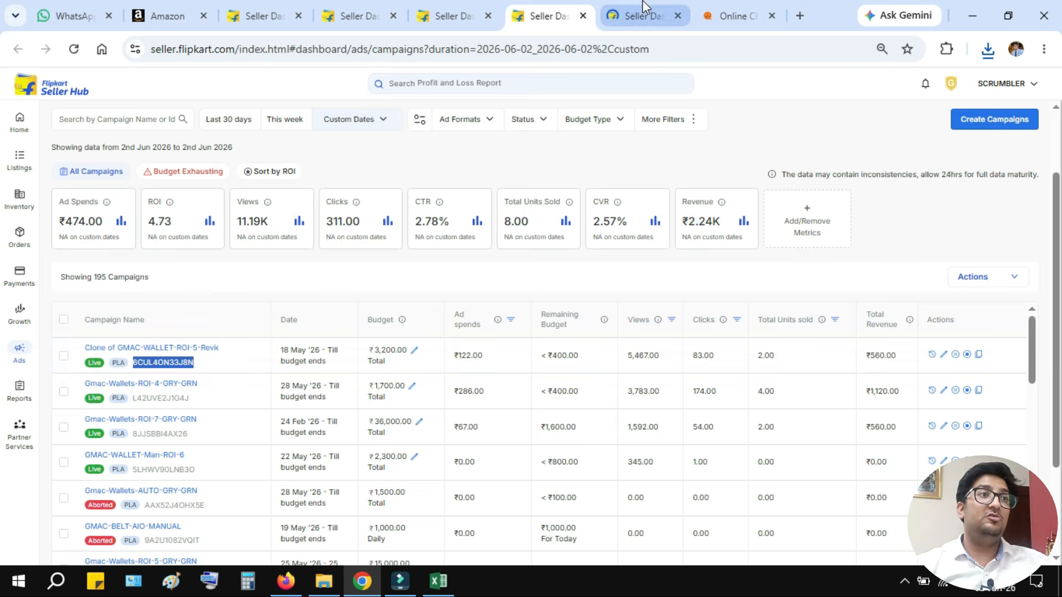
click(645, 9)
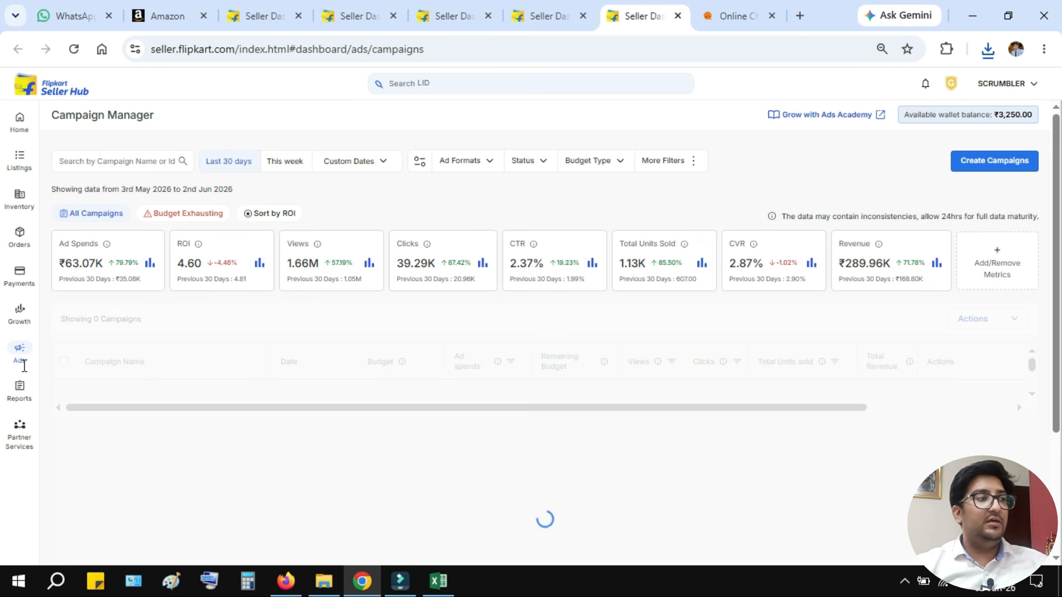
Open the Flipkart Ads reports page in a new browser tab.
mouse_move(22, 362)
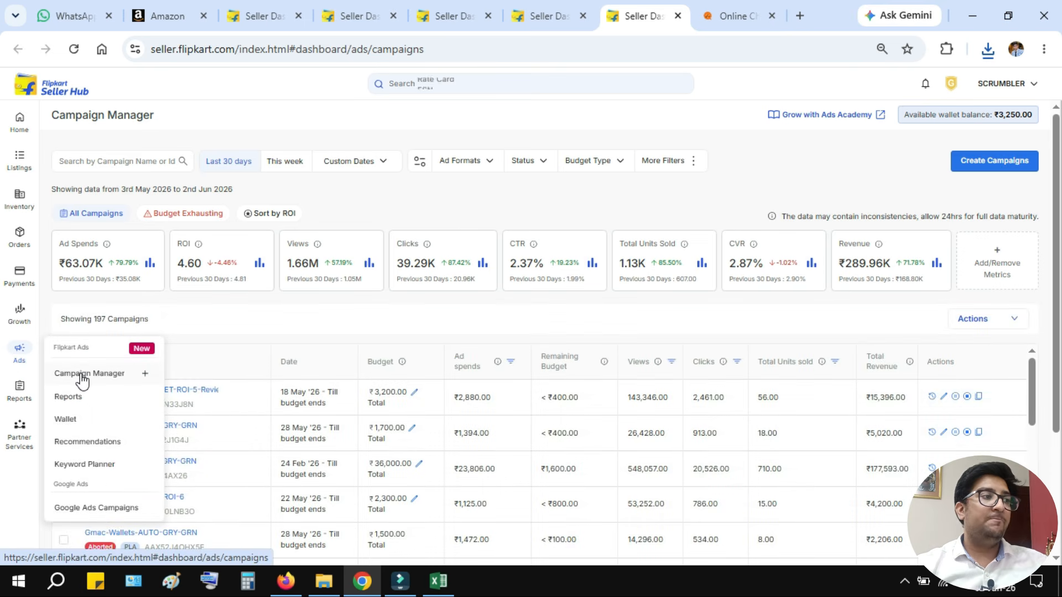
right_click(83, 403)
click(206, 206)
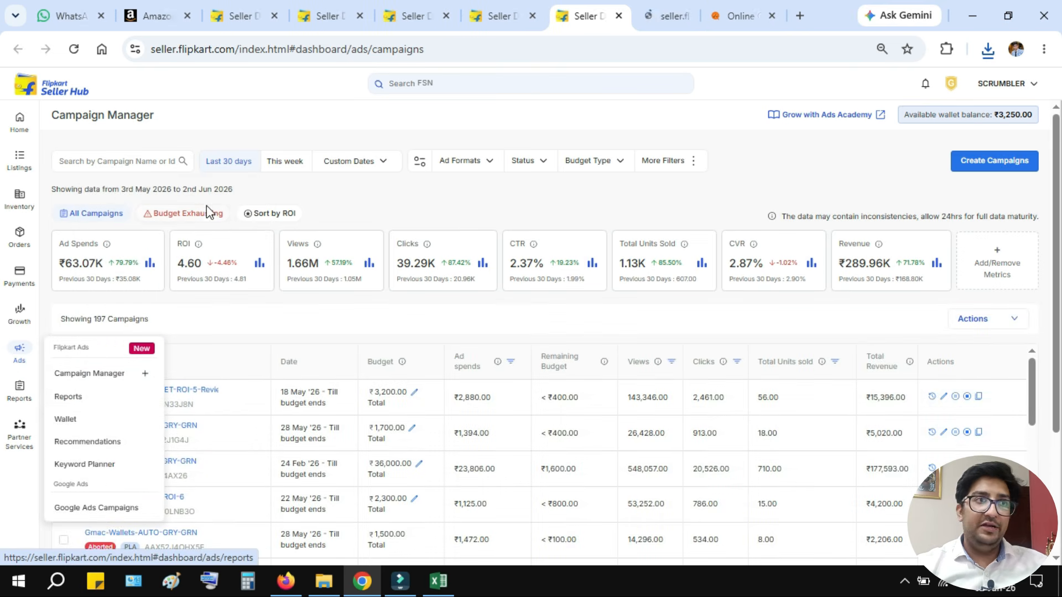
Filter the Campaign Manager list by the copied campaign ID and copy the ID of the matching campaign.
click(119, 161)
key(ctrl+v)
key(Return)
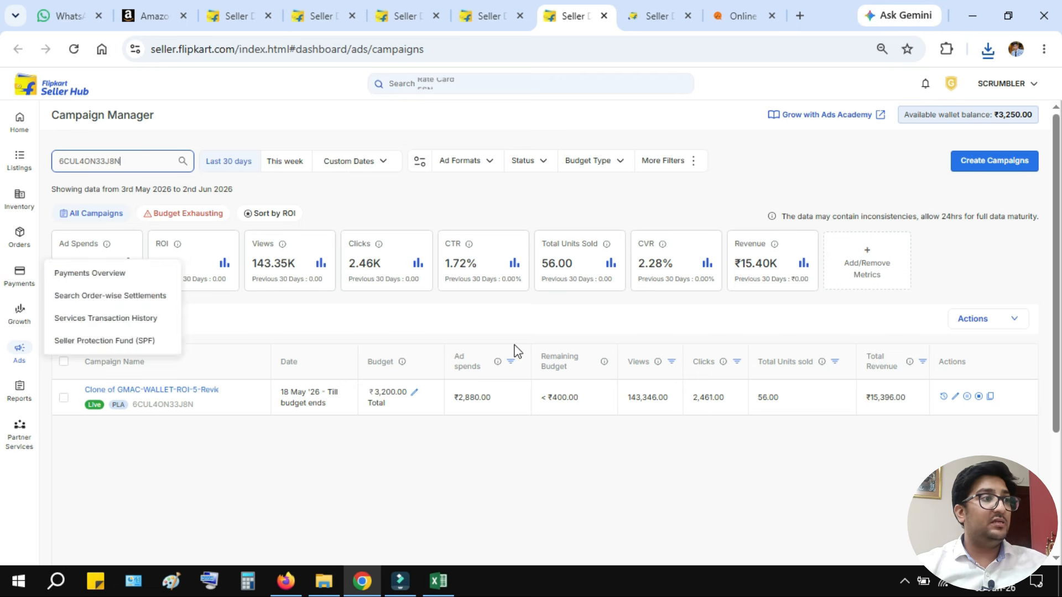
double_click(163, 408)
key(ctrl+c)
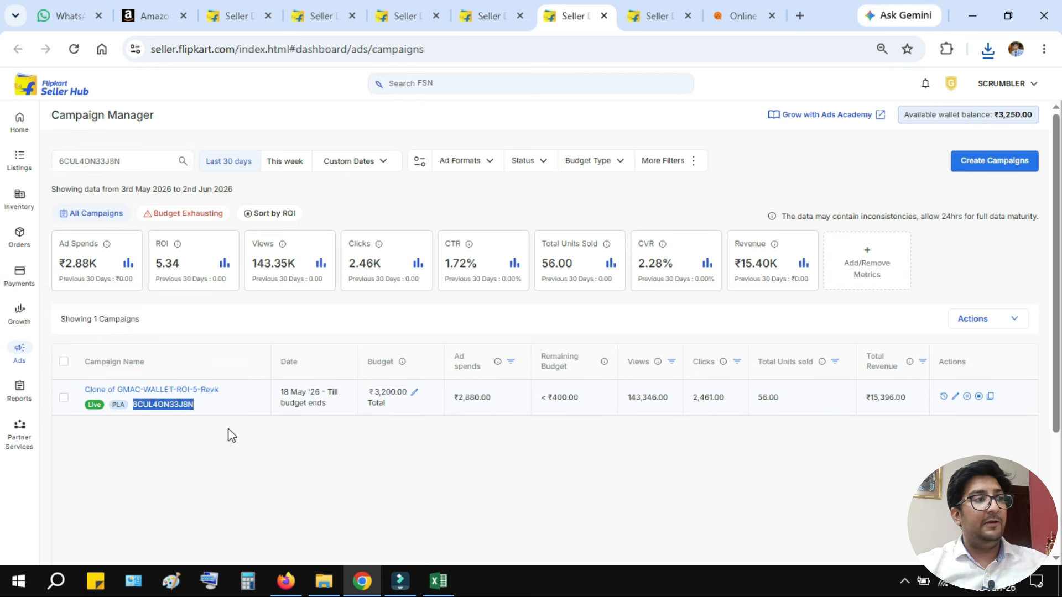
Switch to the ads reports tab and choose Search Term Report as the report type under Other Reports.
click(625, 7)
click(550, 378)
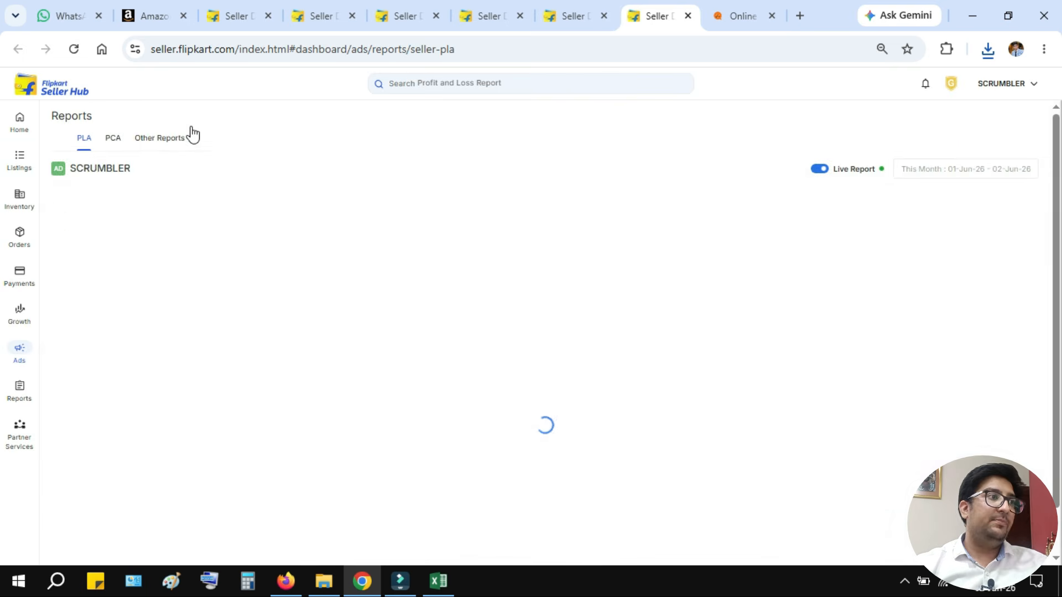
click(176, 139)
click(110, 288)
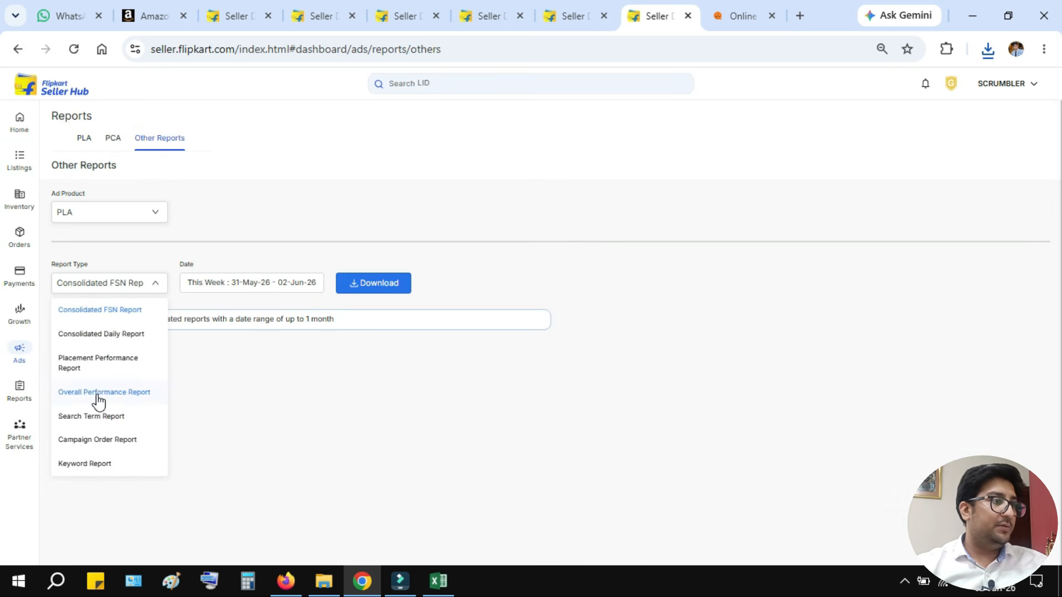
click(95, 418)
Set the Search Term Report's date range to 02-May-26 through 02-Jun-26.
click(278, 291)
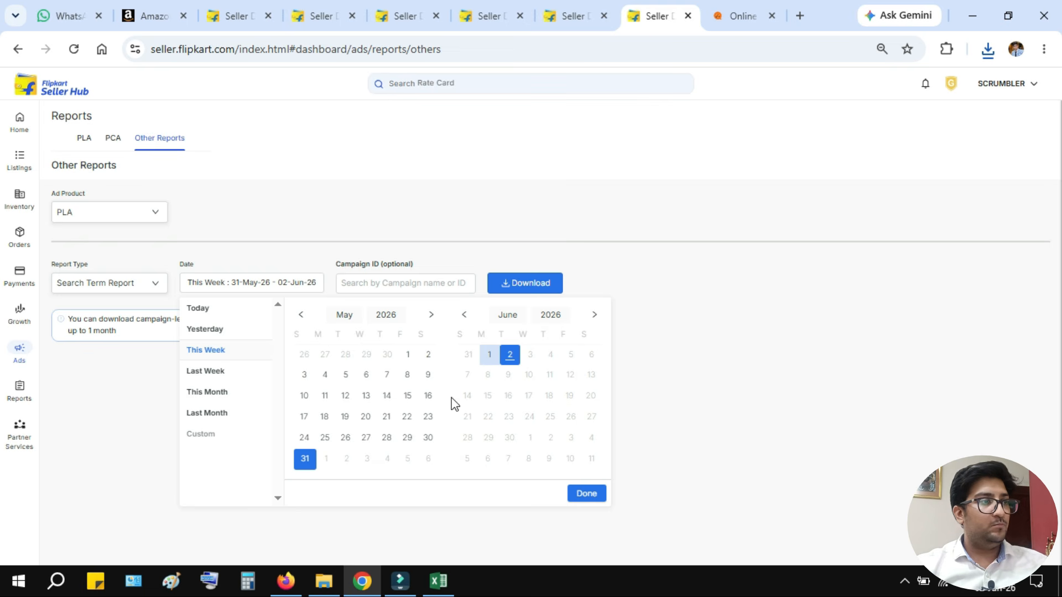
click(408, 354)
click(511, 359)
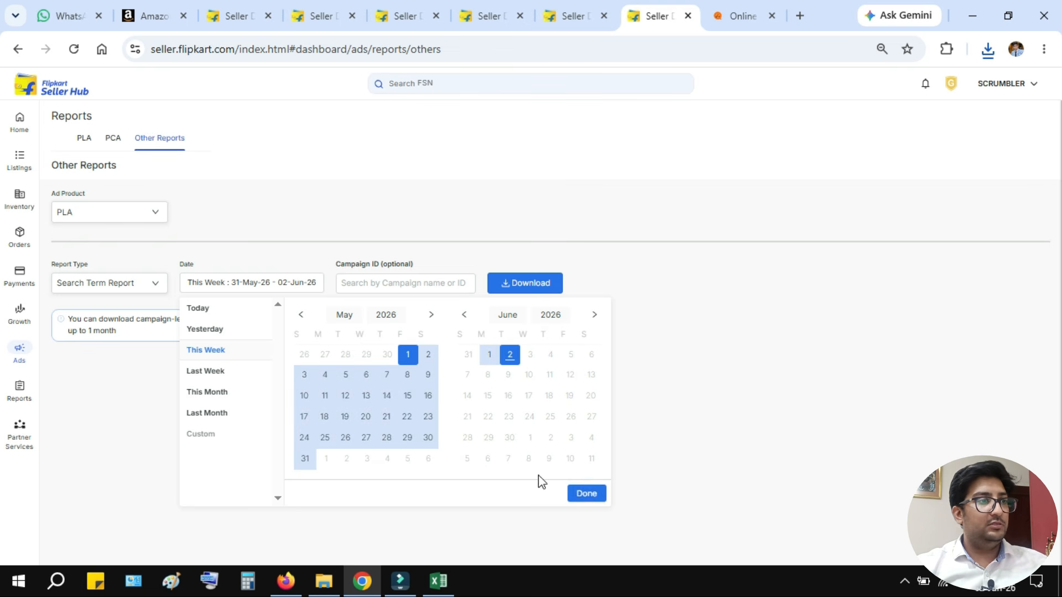
click(428, 357)
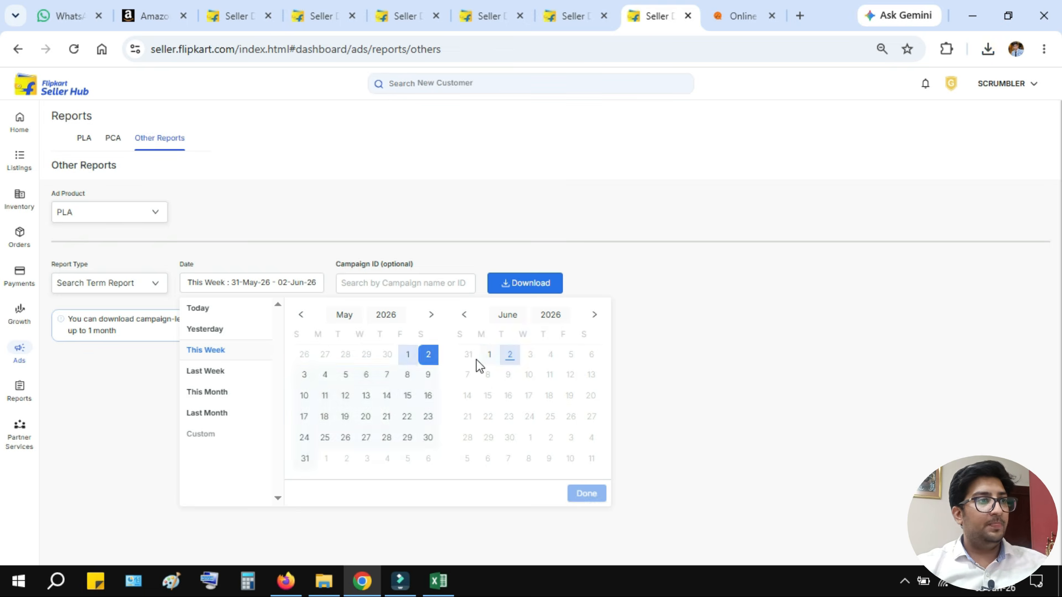
click(510, 356)
click(586, 495)
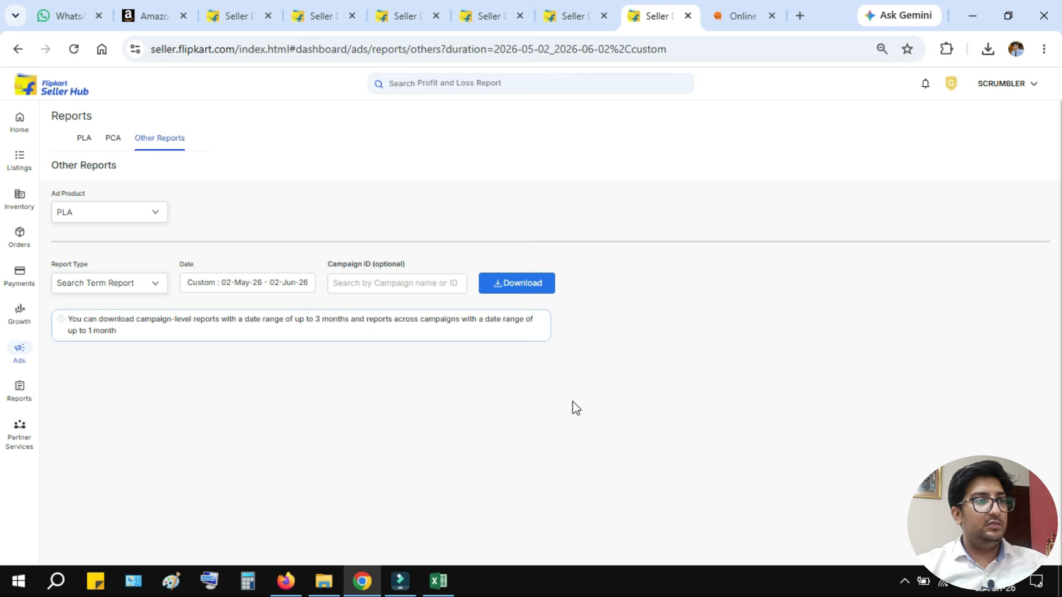
Restrict the Search Term Report to the copied campaign ID, download it and open the file in Excel.
click(434, 283)
key(ctrl+v)
click(420, 315)
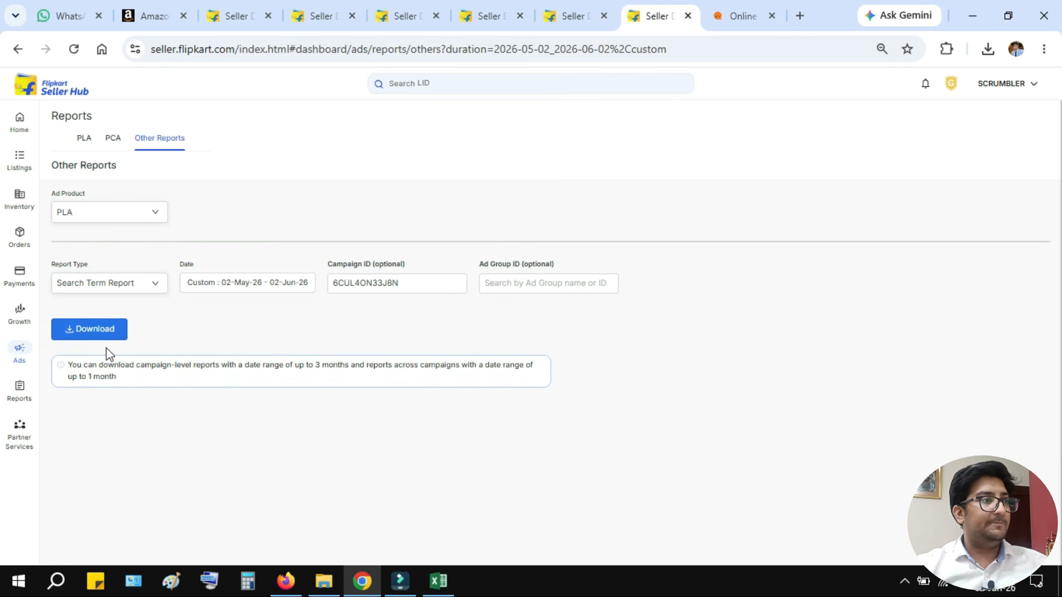
click(96, 331)
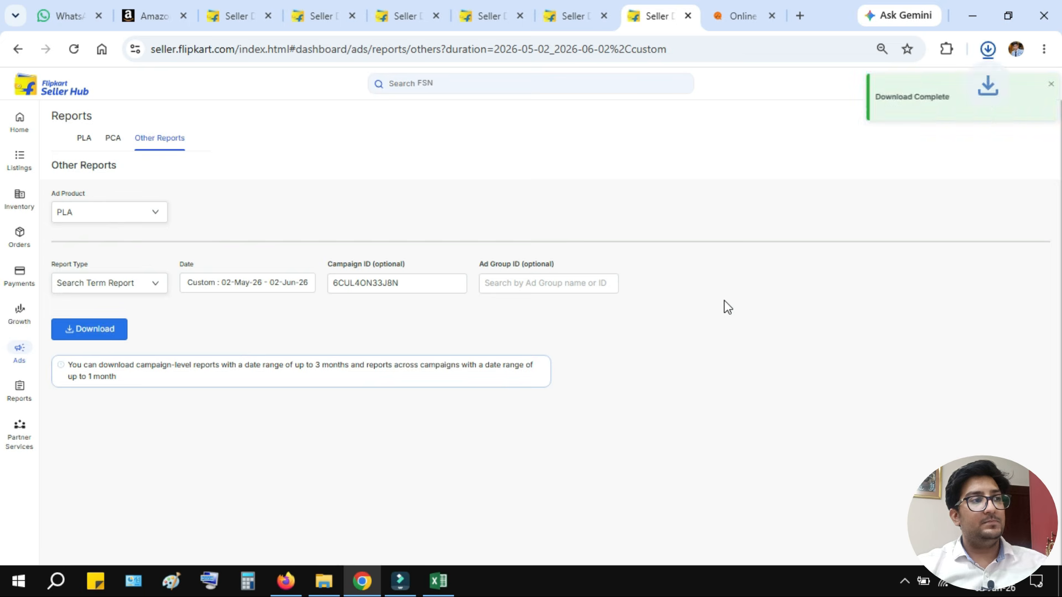
click(832, 120)
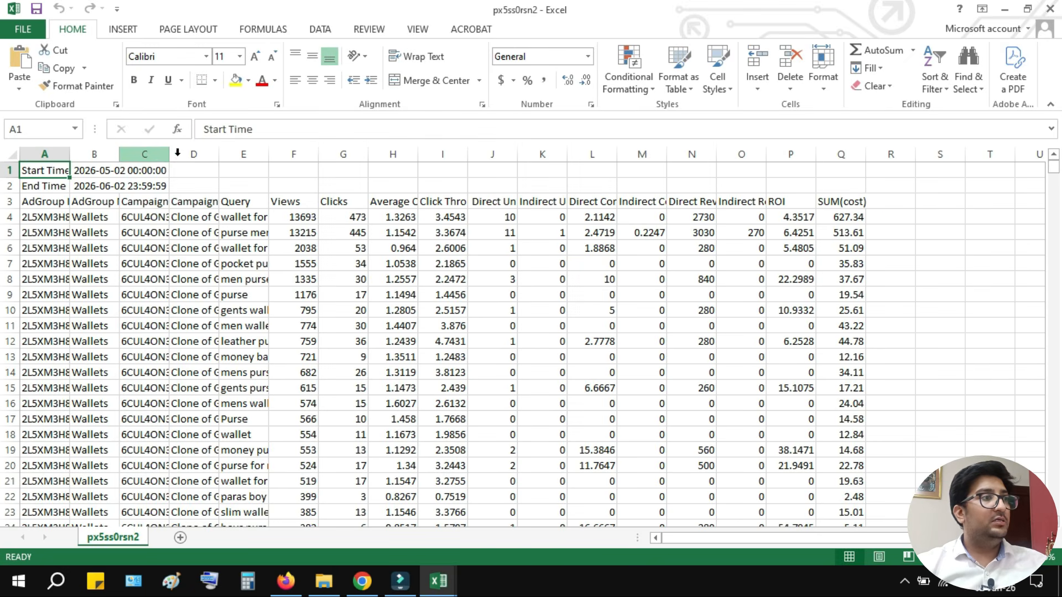
Delete the four ad group and campaign columns before Query and the two start and end time rows above the headers.
drag(194, 155, 11, 186)
click(790, 58)
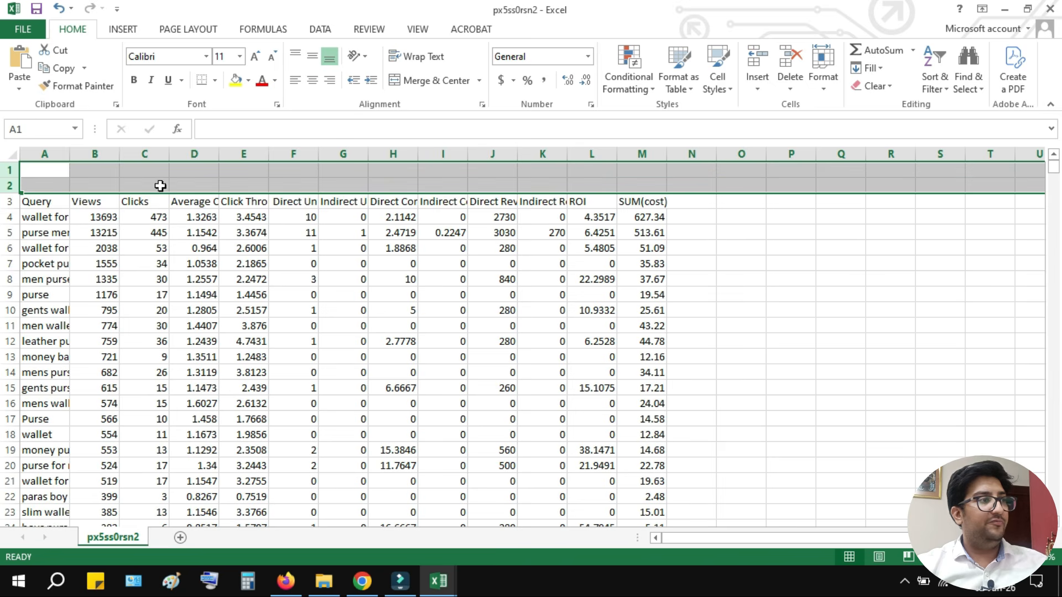
click(790, 58)
click(843, 246)
Fill the header row with yellow and widen the Query column so the search terms are readable.
click(11, 170)
click(236, 80)
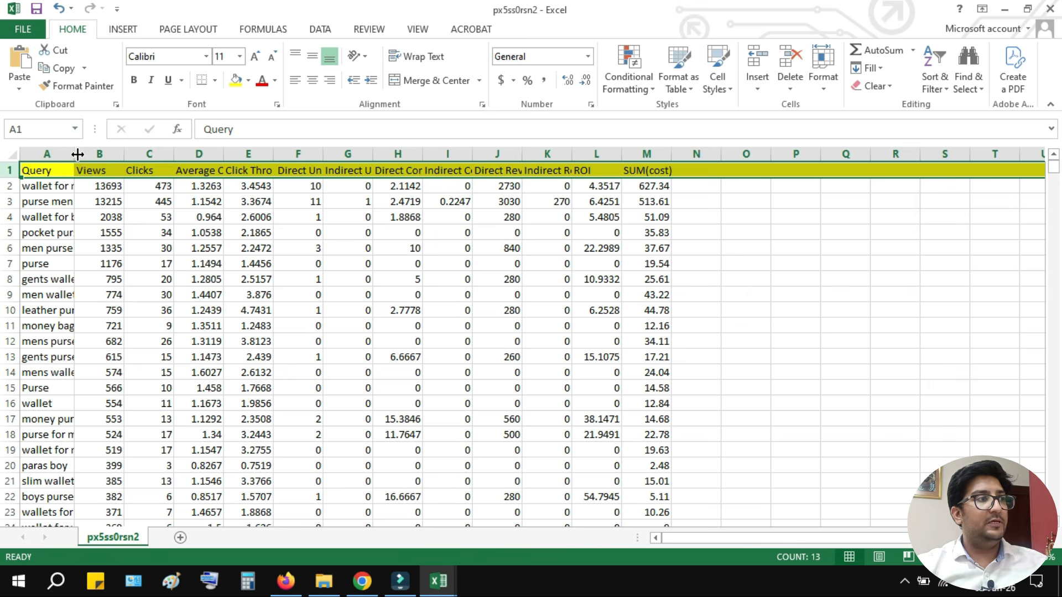
drag(69, 154, 166, 153)
click(607, 248)
Sort the search term data by ROI from largest to smallest.
click(672, 173)
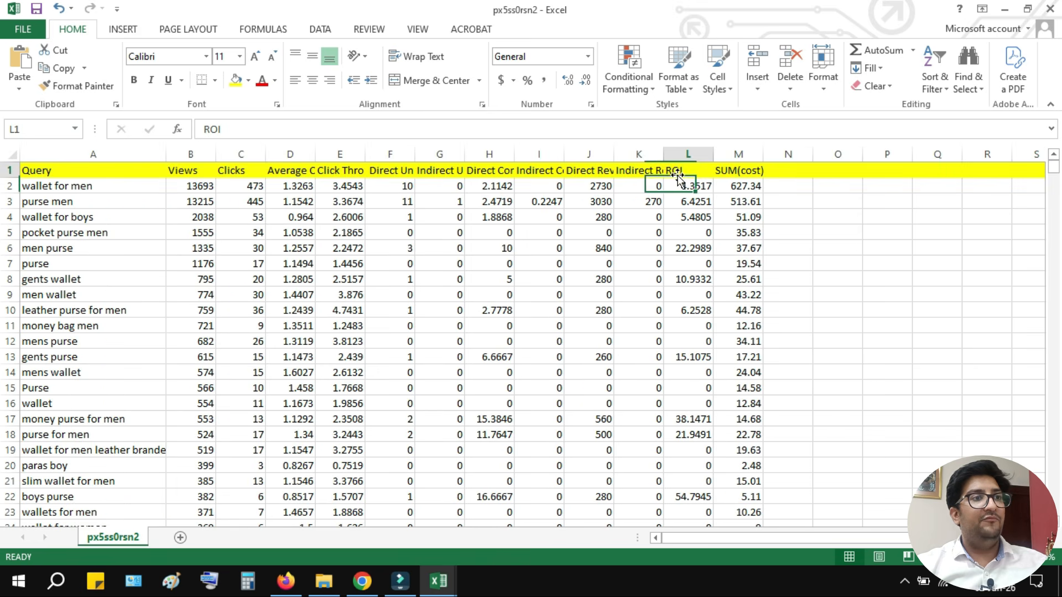
click(936, 83)
click(947, 145)
click(726, 288)
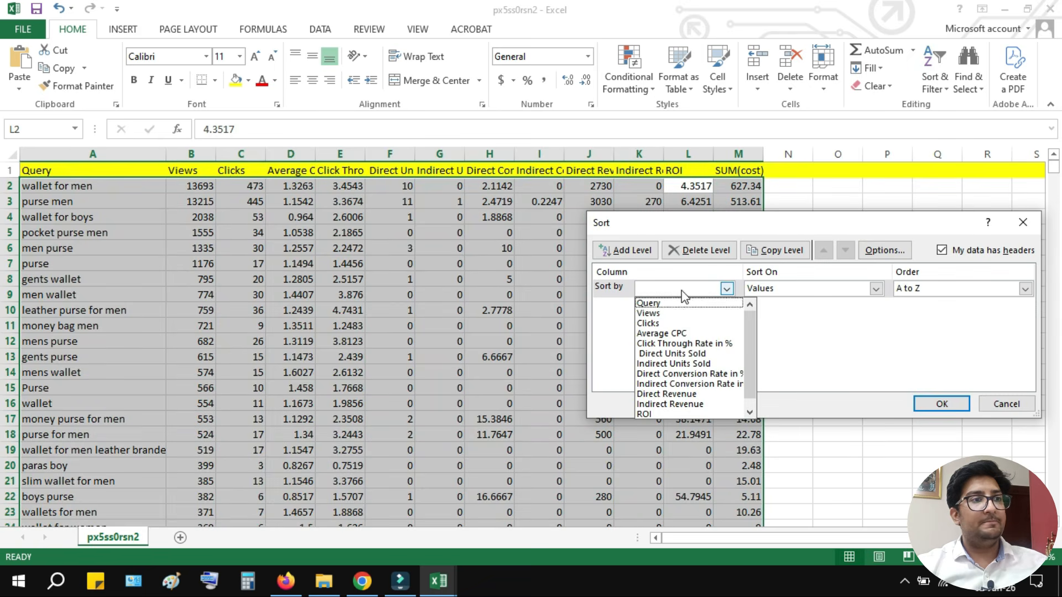
click(688, 404)
click(1025, 289)
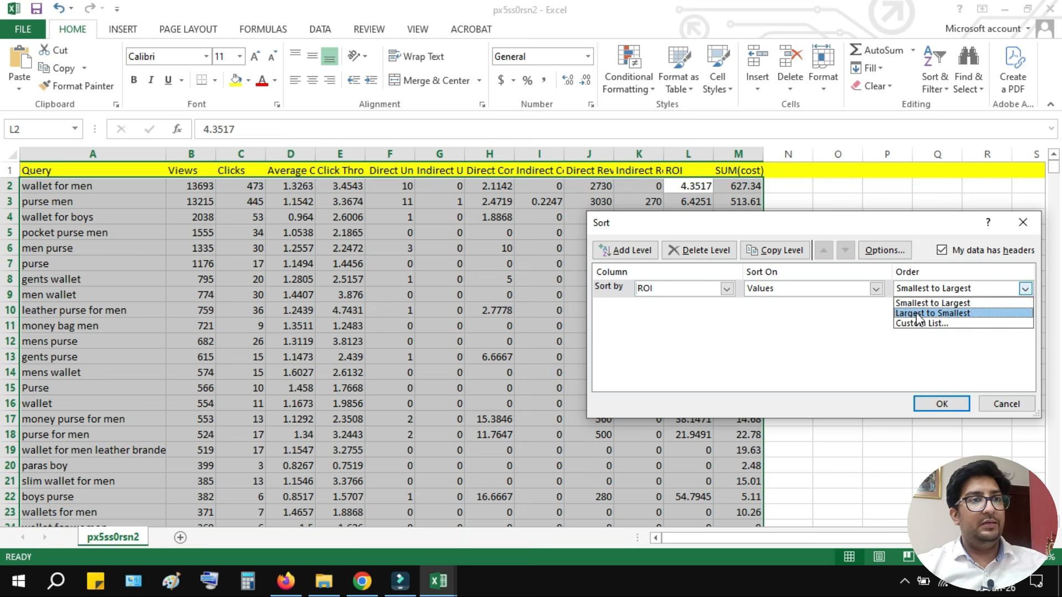
click(920, 315)
click(941, 403)
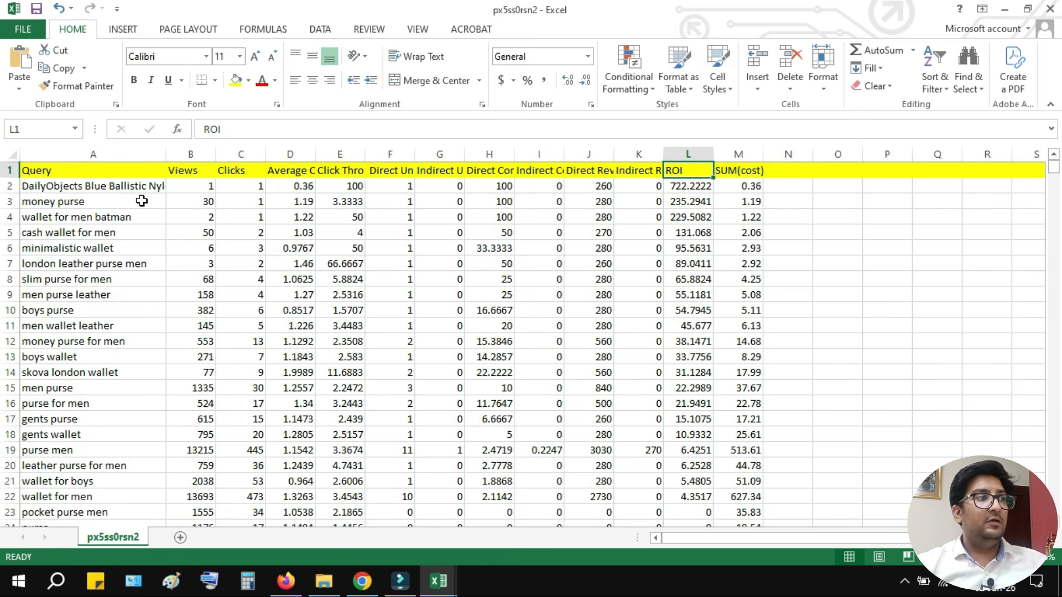
Delete all search term rows with zero ROI below the "wallet for men" row.
drag(105, 187, 791, 496)
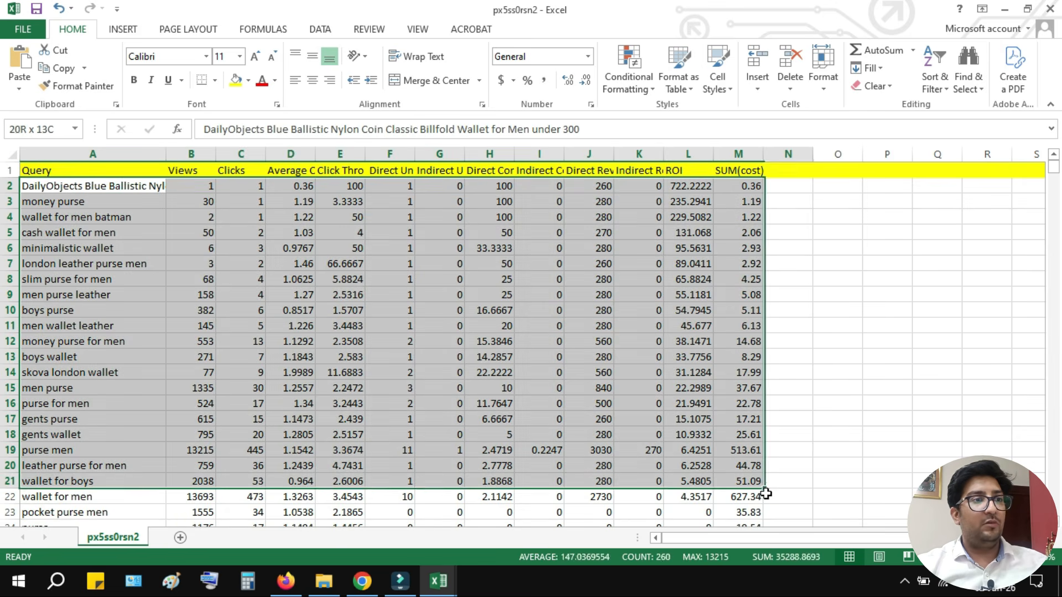
scroll(873, 289, down, 1)
scroll(872, 288, down, 4)
click(704, 310)
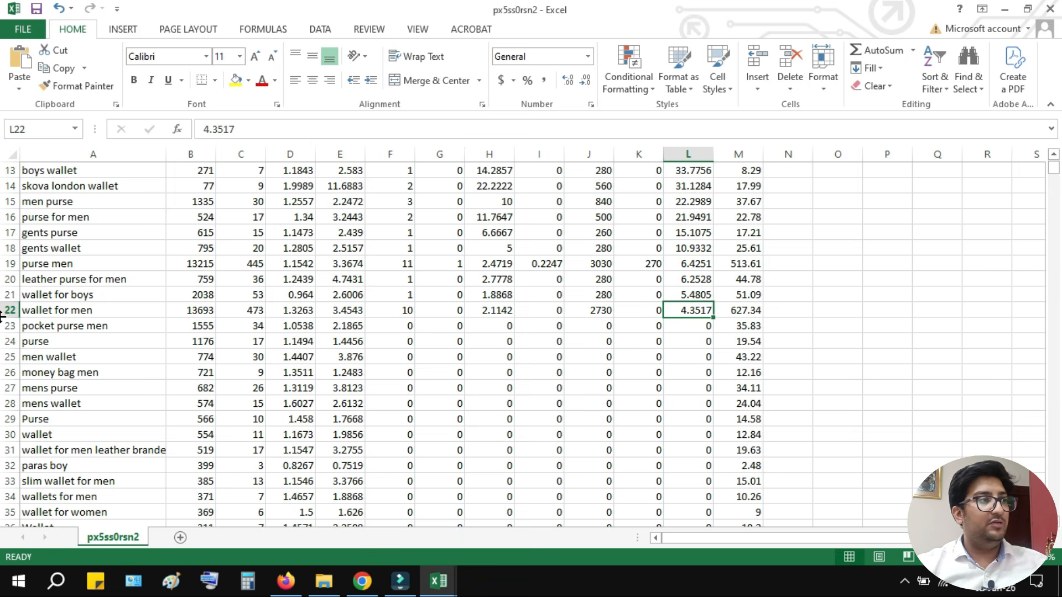
drag(10, 325, 11, 593)
drag(11, 497, 11, 525)
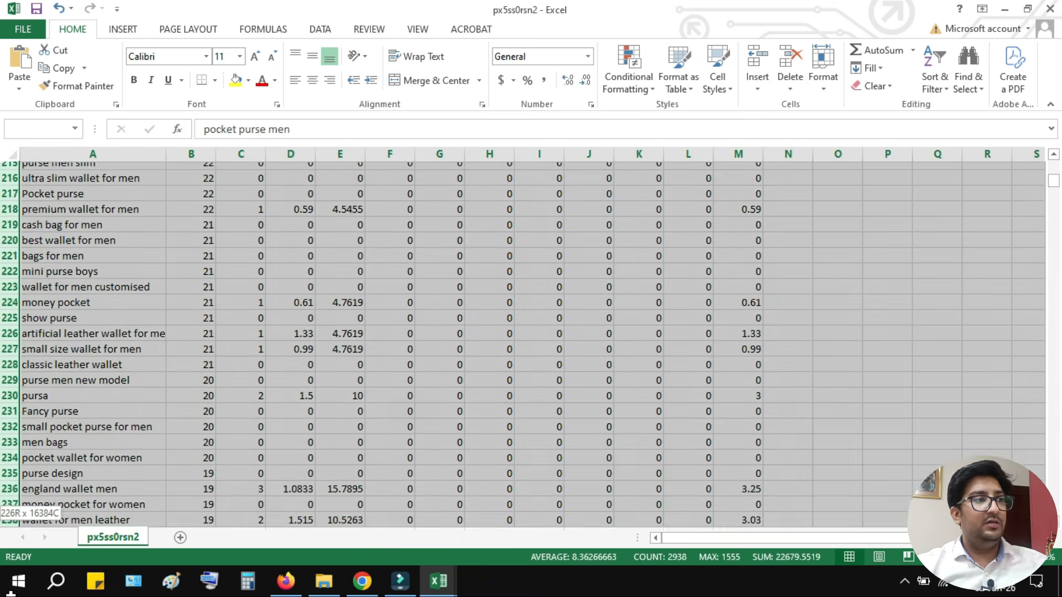
click(781, 54)
click(782, 53)
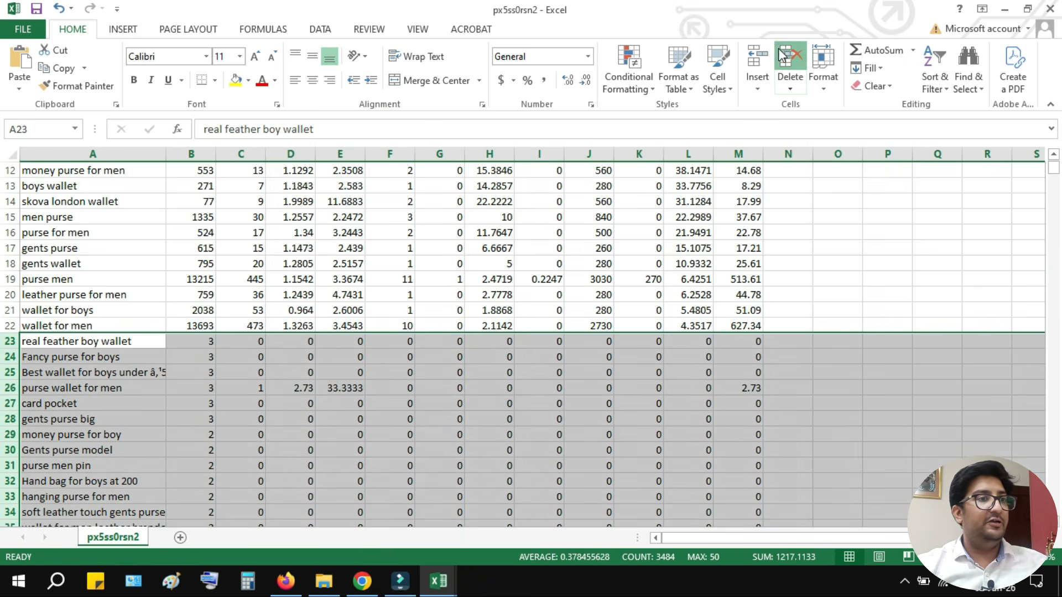
click(782, 53)
click(782, 54)
click(782, 54)
click(782, 54)
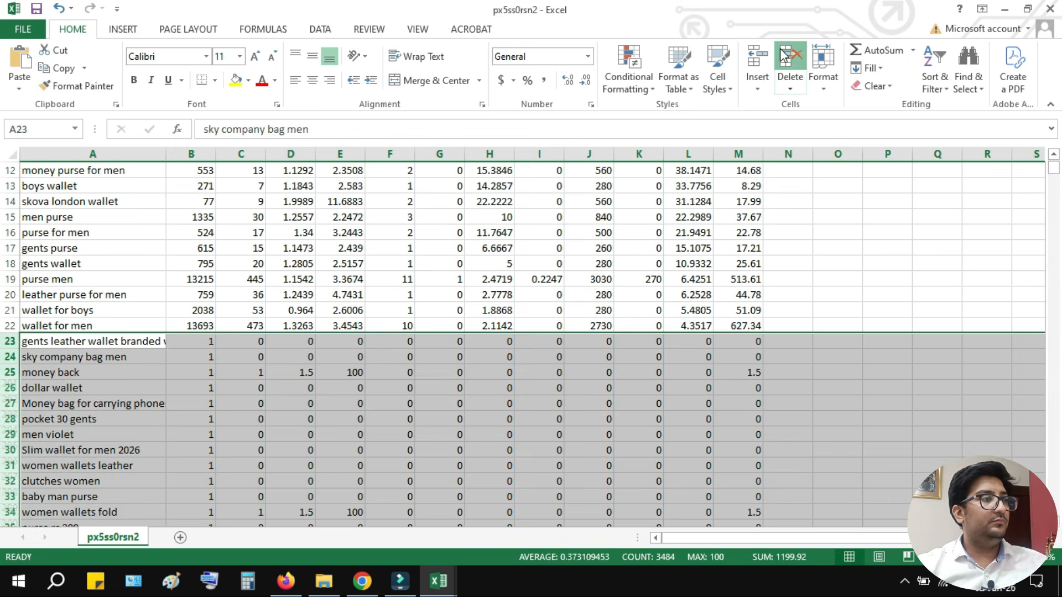
click(782, 54)
click(275, 392)
scroll(249, 312, up, 4)
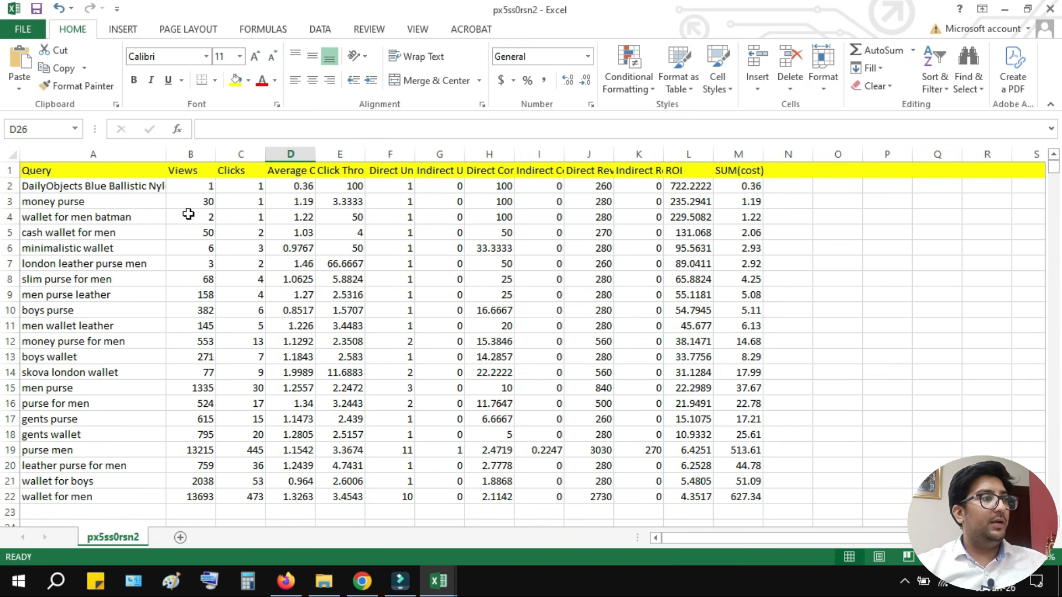
Widen the Query column further and delete the row of the DailyObjects Blue Ballistic Nylon query.
double_click(162, 152)
drag(155, 202, 153, 495)
click(105, 219)
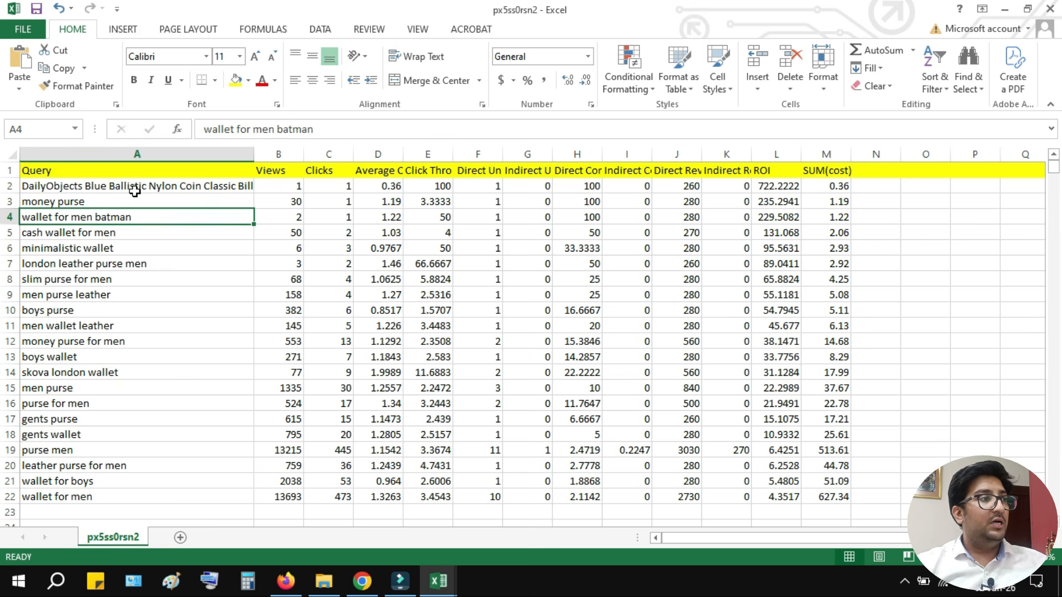
click(108, 187)
click(9, 186)
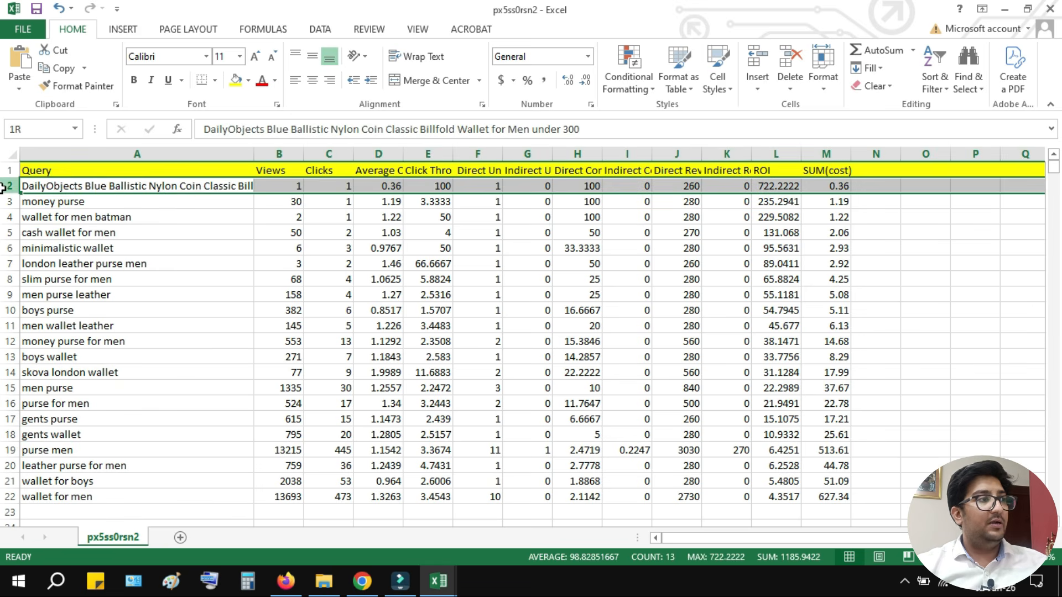
click(789, 50)
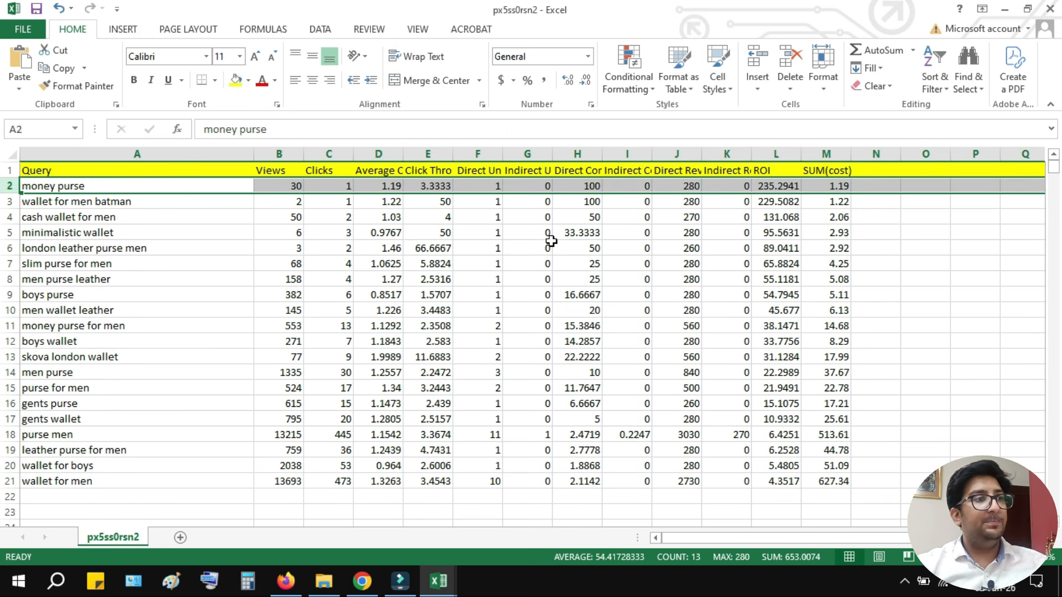
Compare the views, clicks, units sold and ROI of the "wallet for men", "wallet for boys" and "purse men" queries.
click(120, 480)
drag(120, 480, 559, 480)
drag(749, 538, 562, 542)
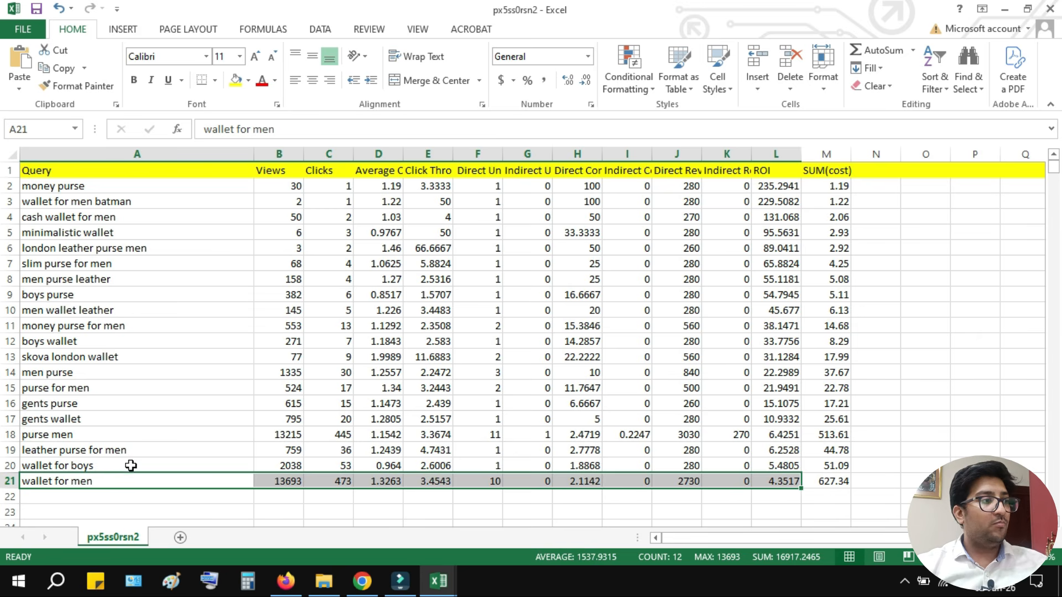
drag(130, 466, 829, 466)
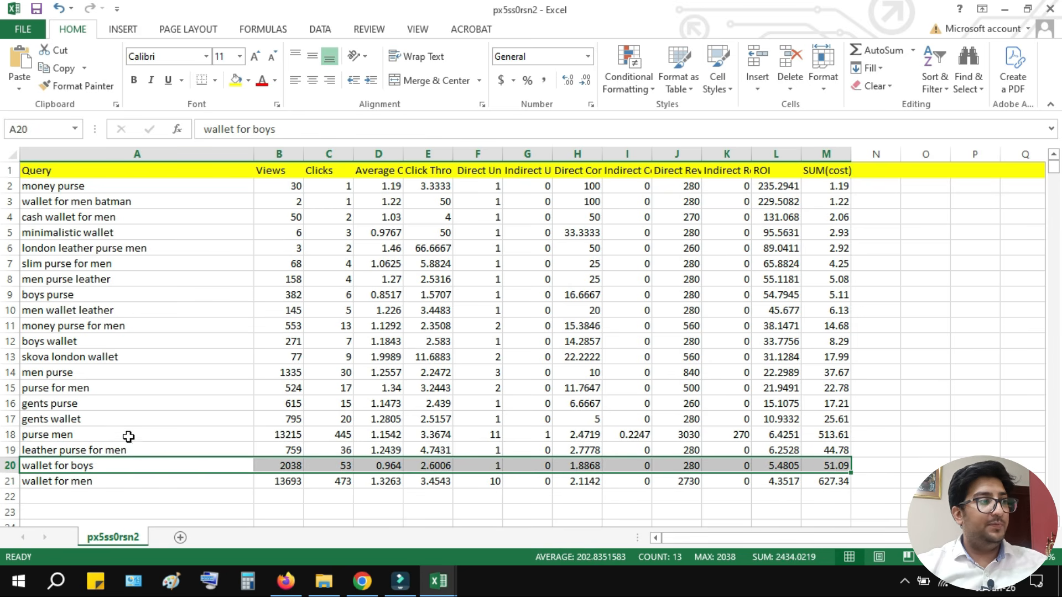
drag(130, 436, 818, 436)
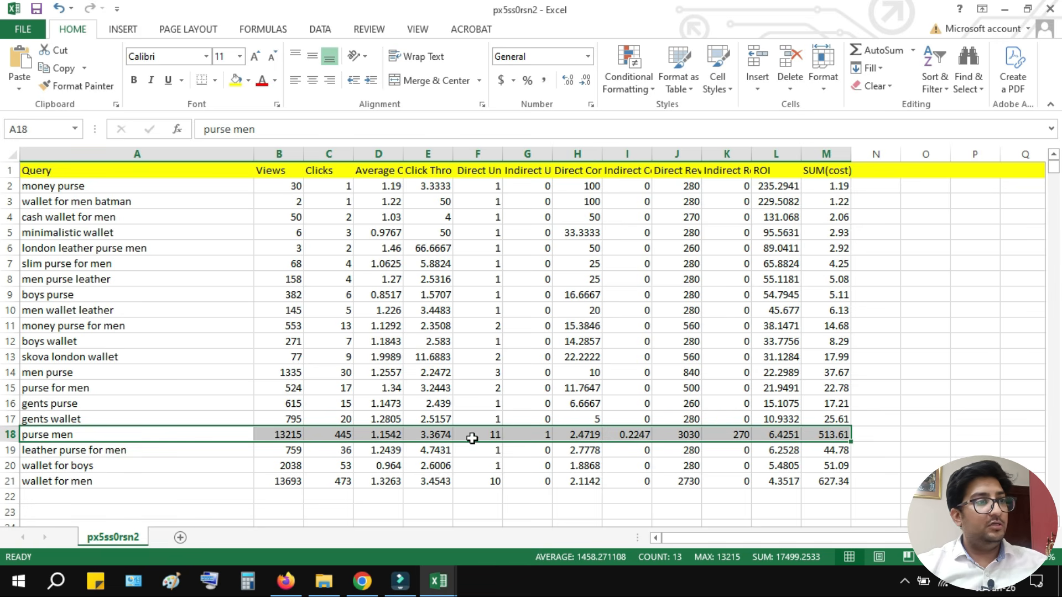
drag(474, 436, 539, 435)
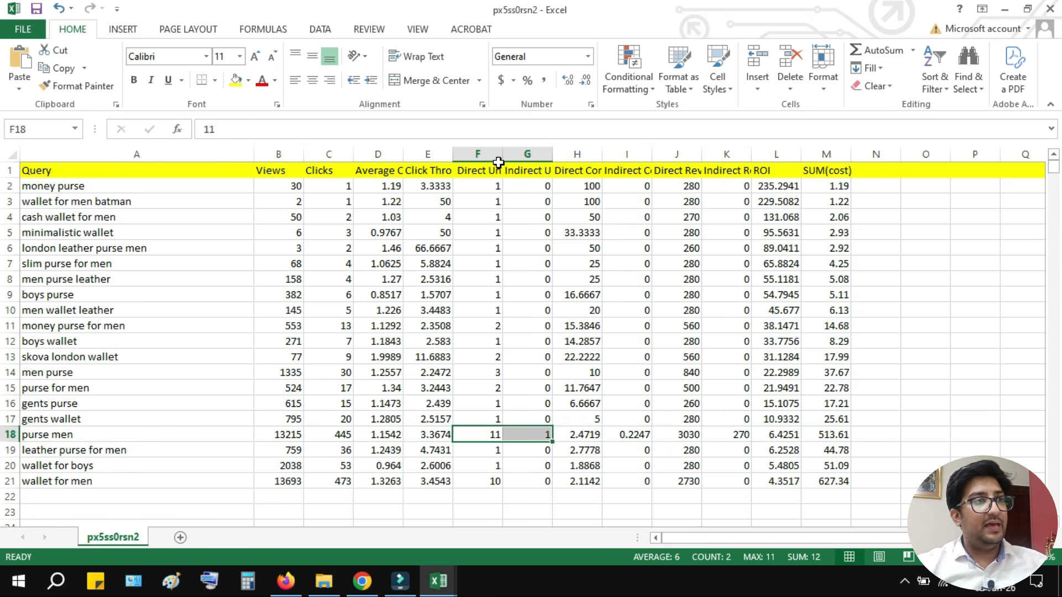
click(777, 436)
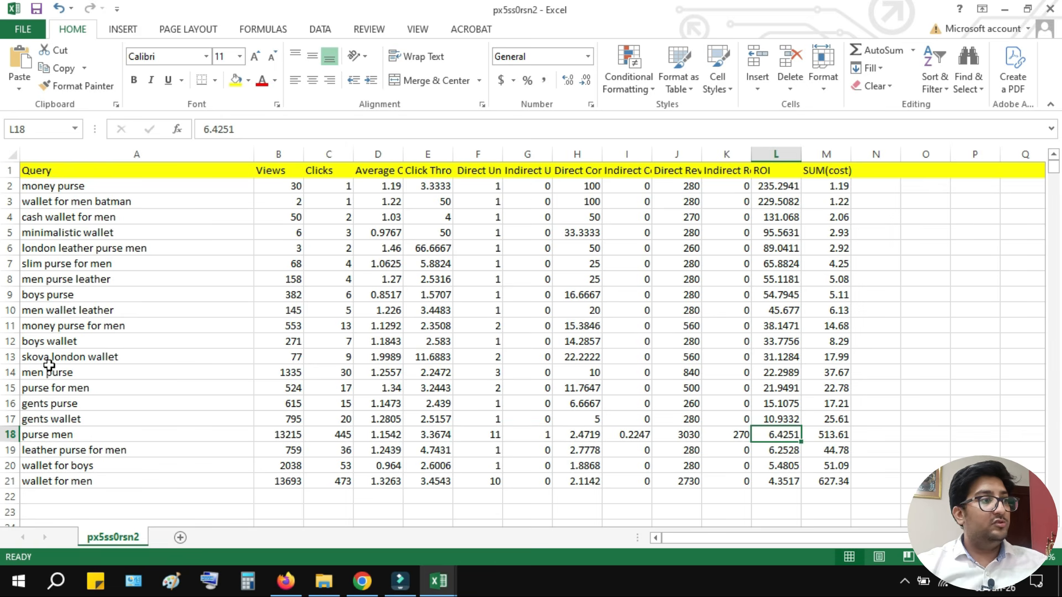
Fill the men purse, purse men, wallet for men, money purse for men and skova london wallet rows with light gold from Query through Direct Units Sold.
drag(49, 371, 484, 374)
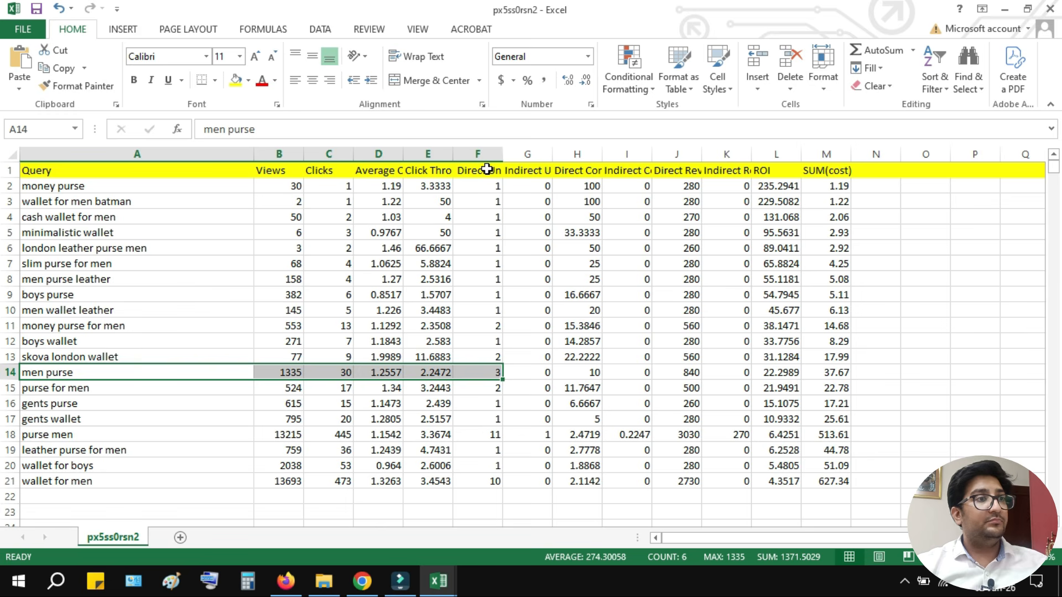
click(248, 80)
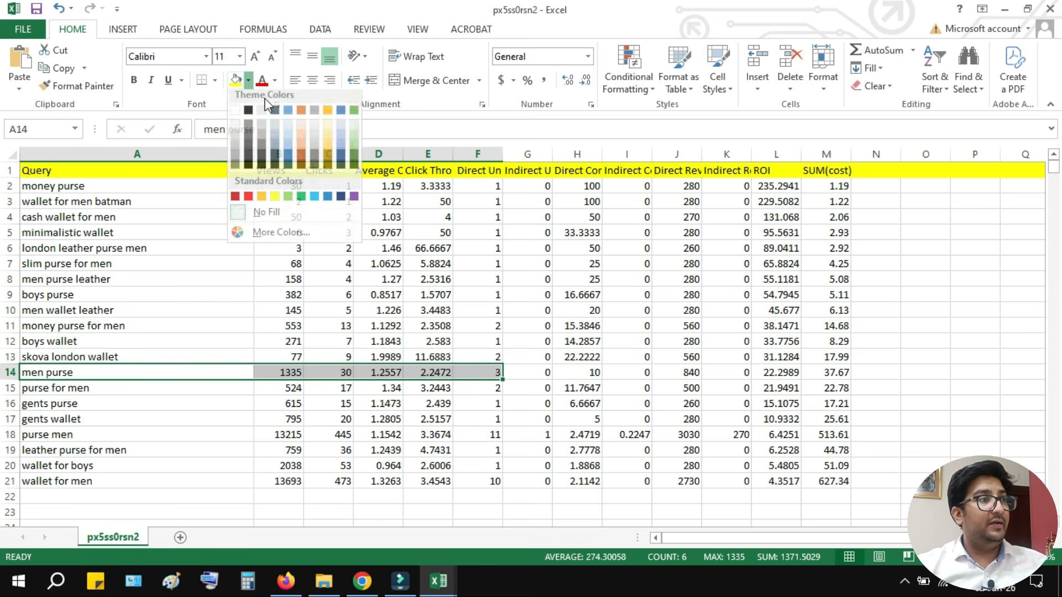
click(324, 149)
drag(489, 434, 87, 434)
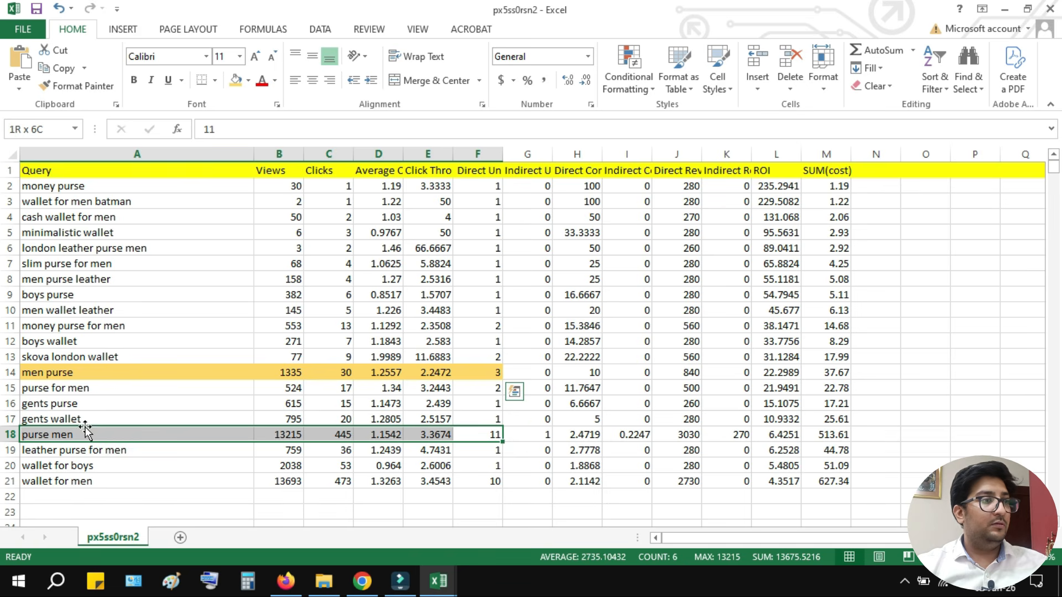
click(236, 80)
drag(491, 482, 89, 481)
click(236, 80)
drag(490, 325, 138, 325)
click(235, 80)
drag(489, 357, 183, 357)
click(235, 80)
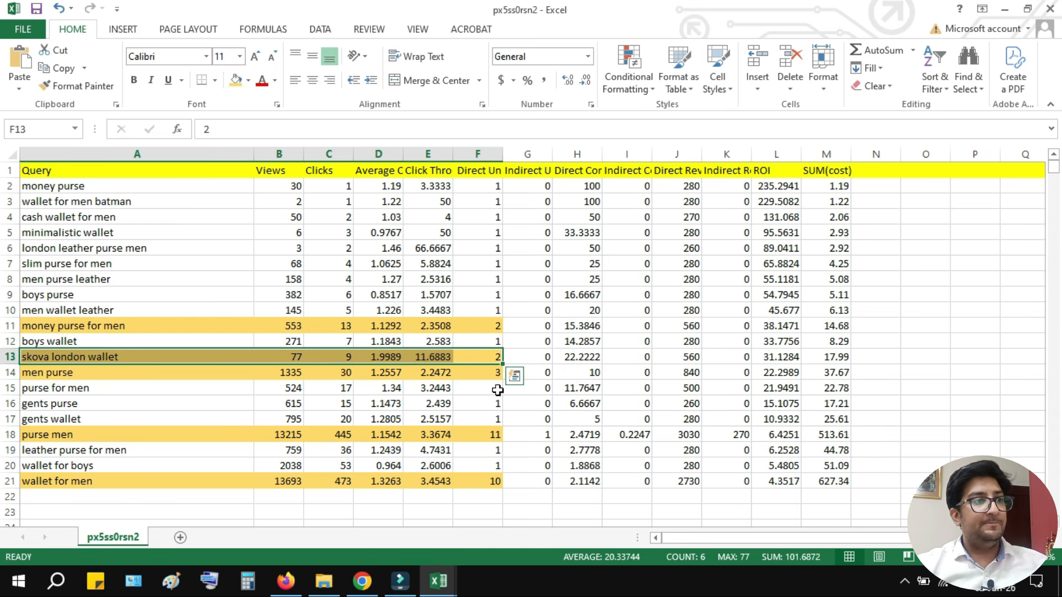
Fill the "purse for men" row with light gold from Query through Direct Units Sold and save the report in CSV format.
drag(497, 390, 202, 386)
click(232, 86)
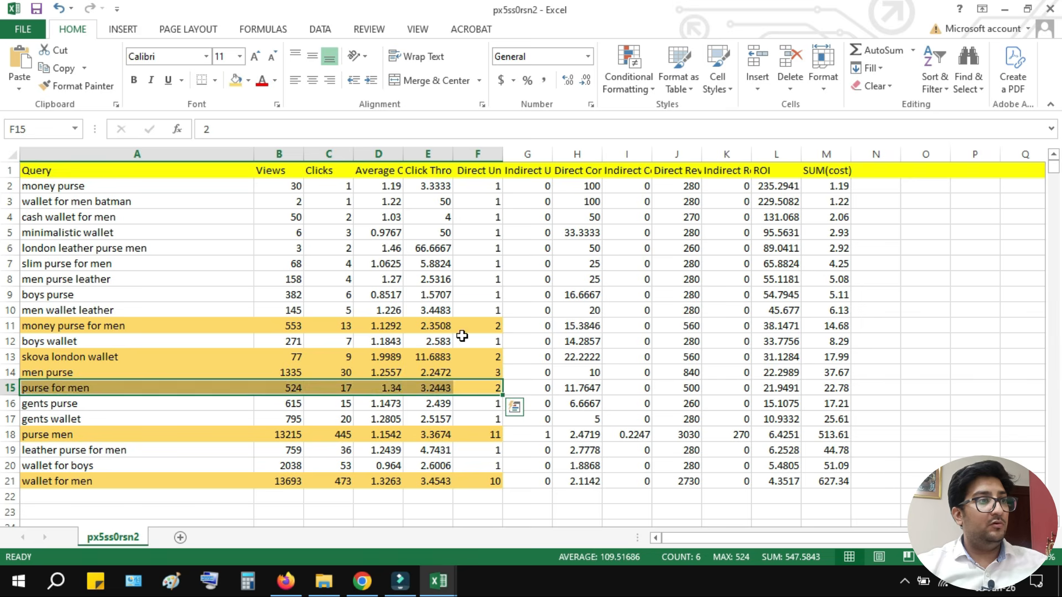
click(496, 341)
key(ctrl+s)
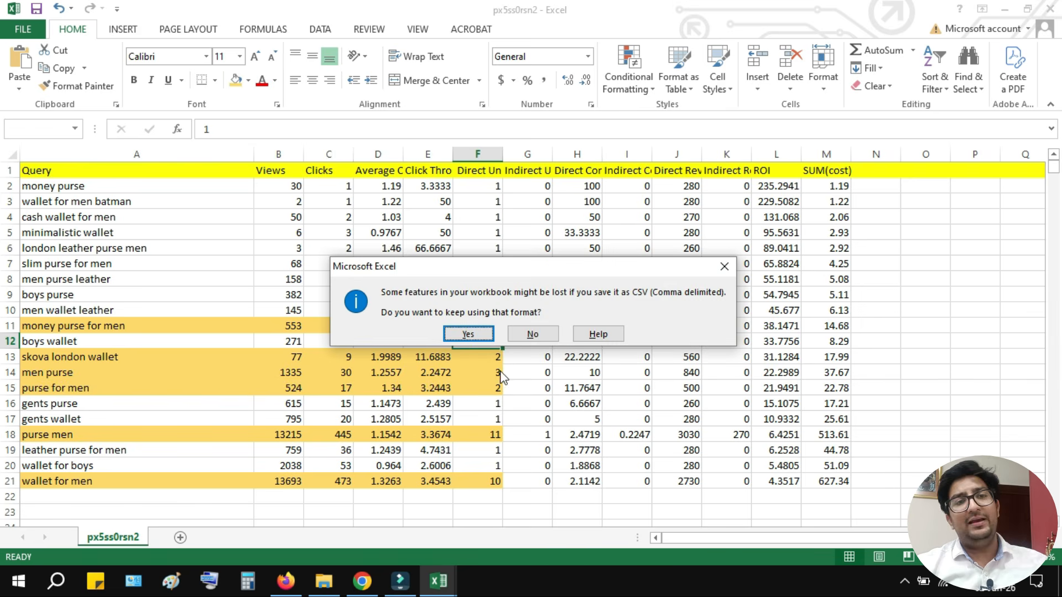
click(469, 335)
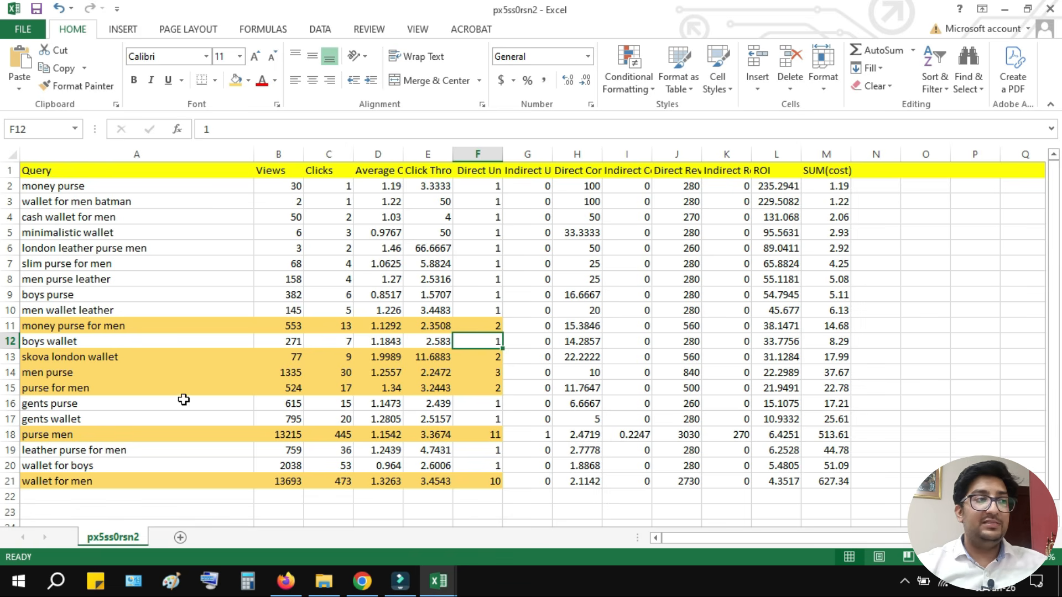
Switch to Chrome and start creating a new PLA campaign from the Flipkart Campaign Manager.
click(362, 581)
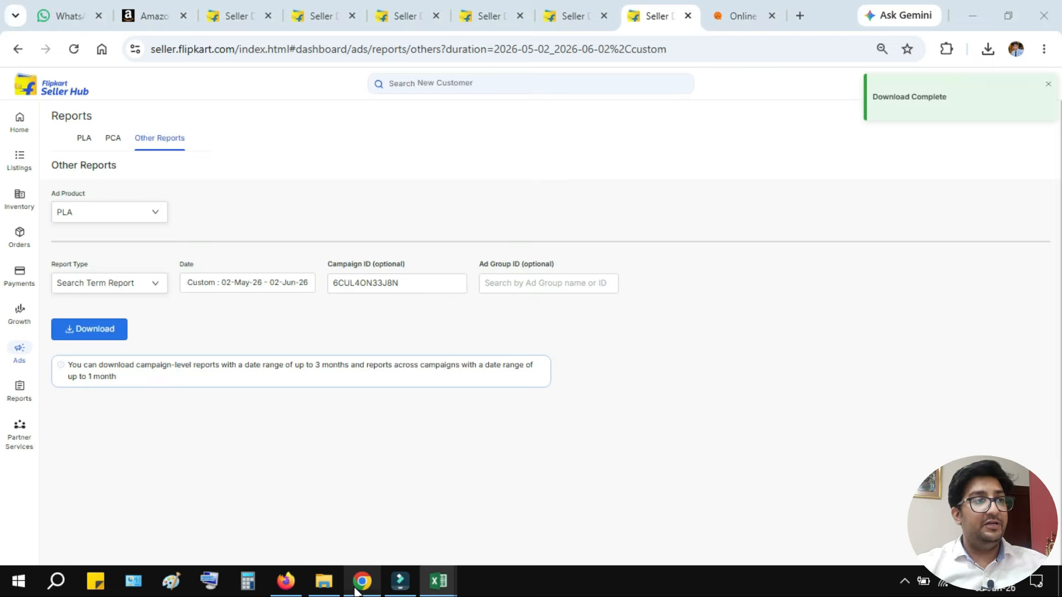
click(571, 12)
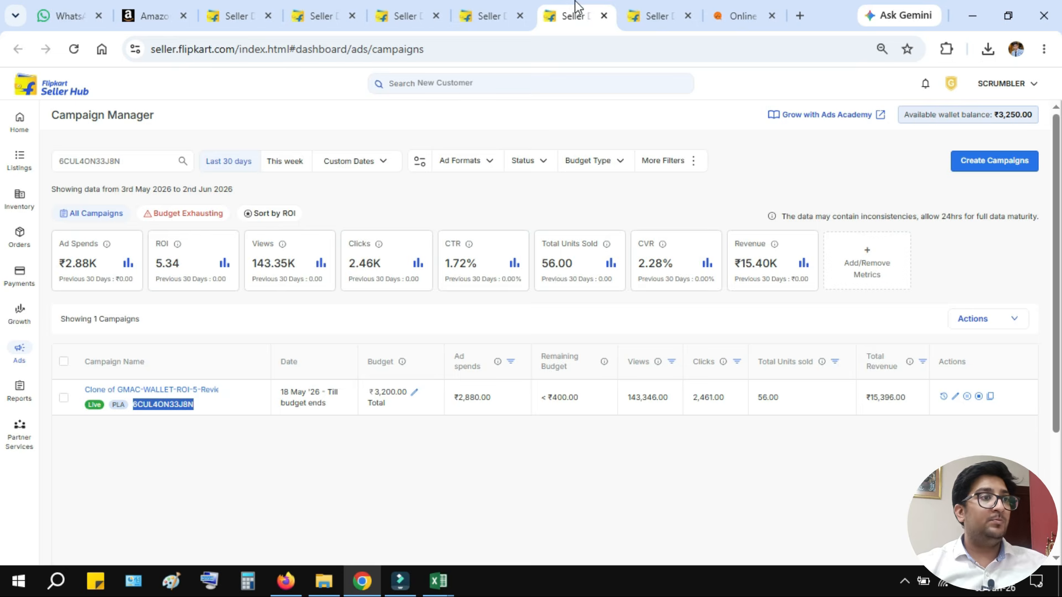
click(988, 167)
click(476, 282)
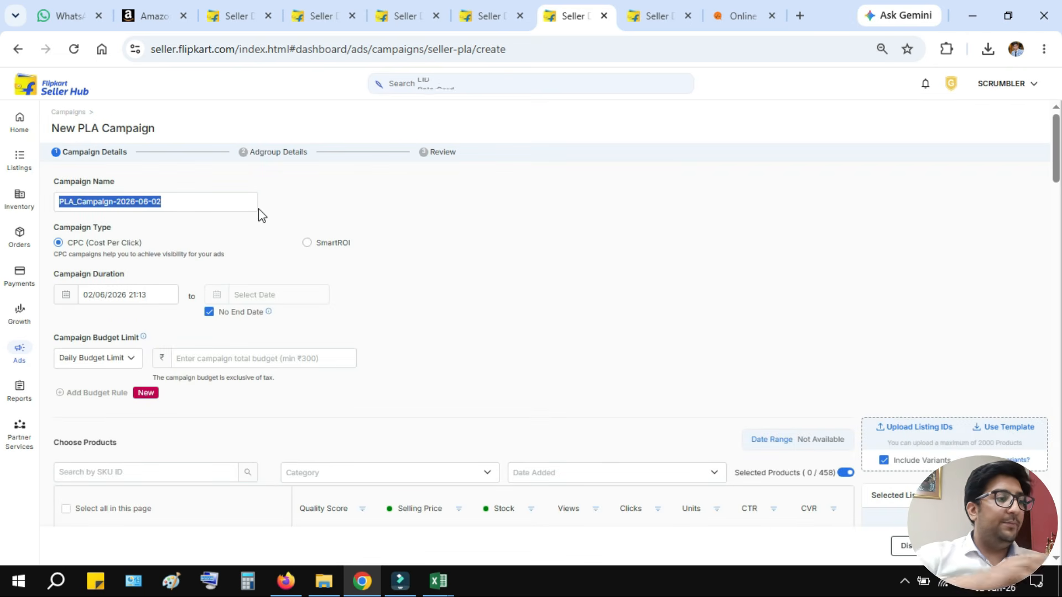
Name the new campaign GMAC-Wallets-Manual-EM.
text(G)
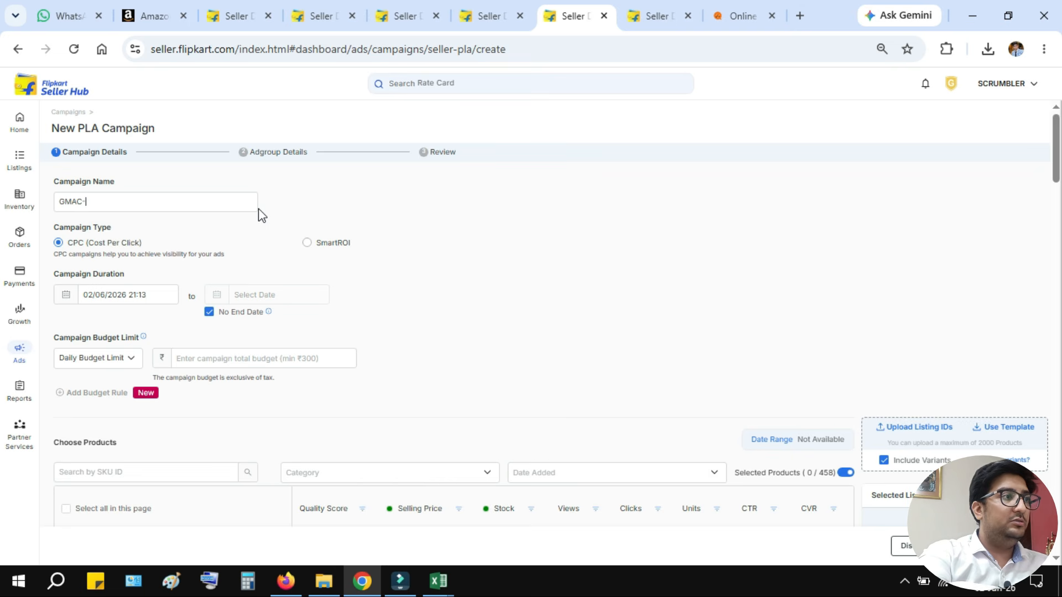
text(MAC-)
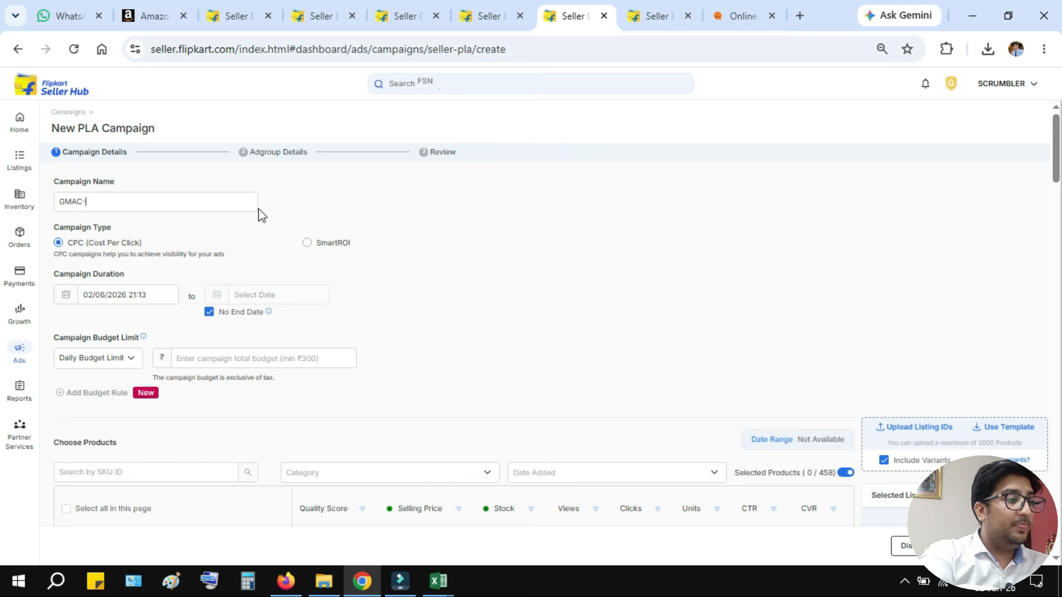
text(Wall)
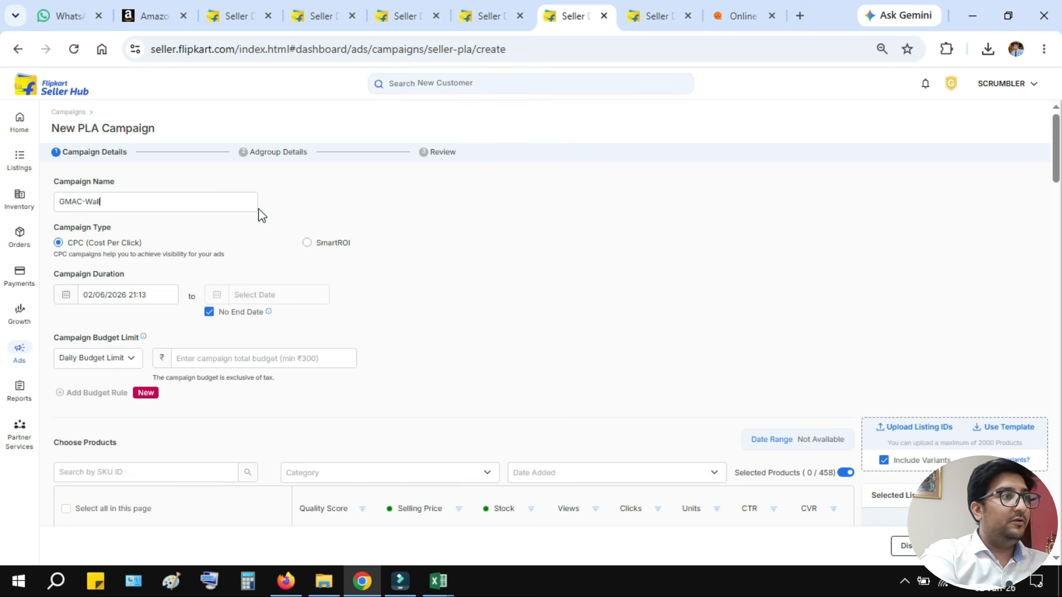
text(ets-man)
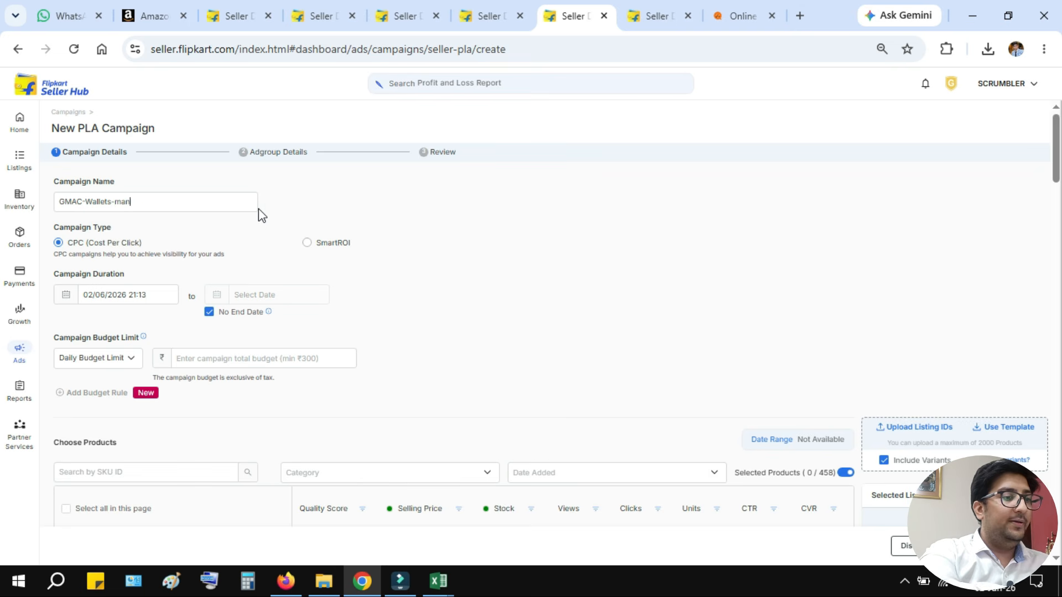
text(ual-)
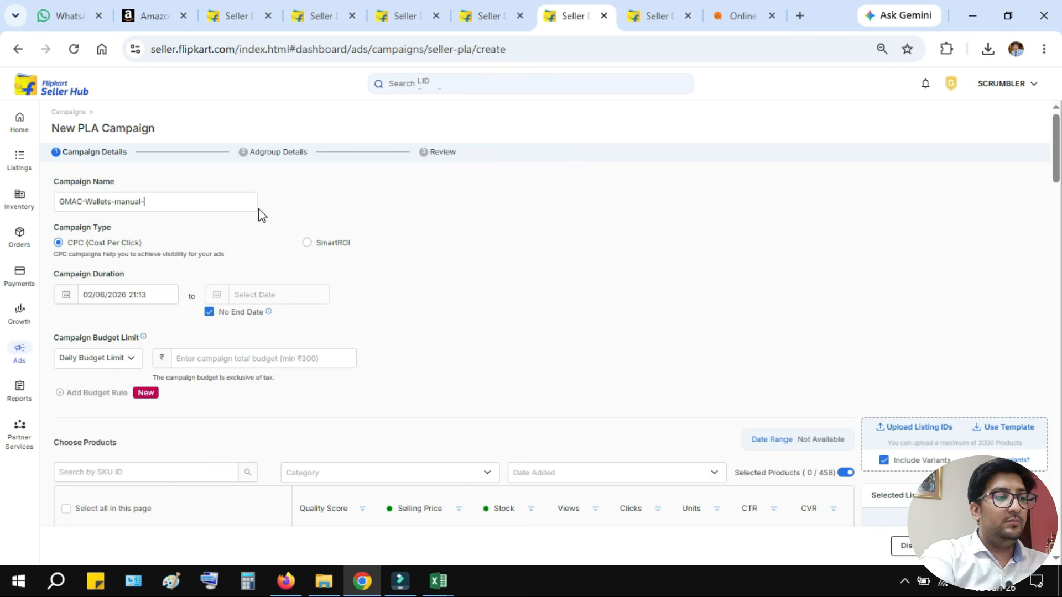
text(EM)
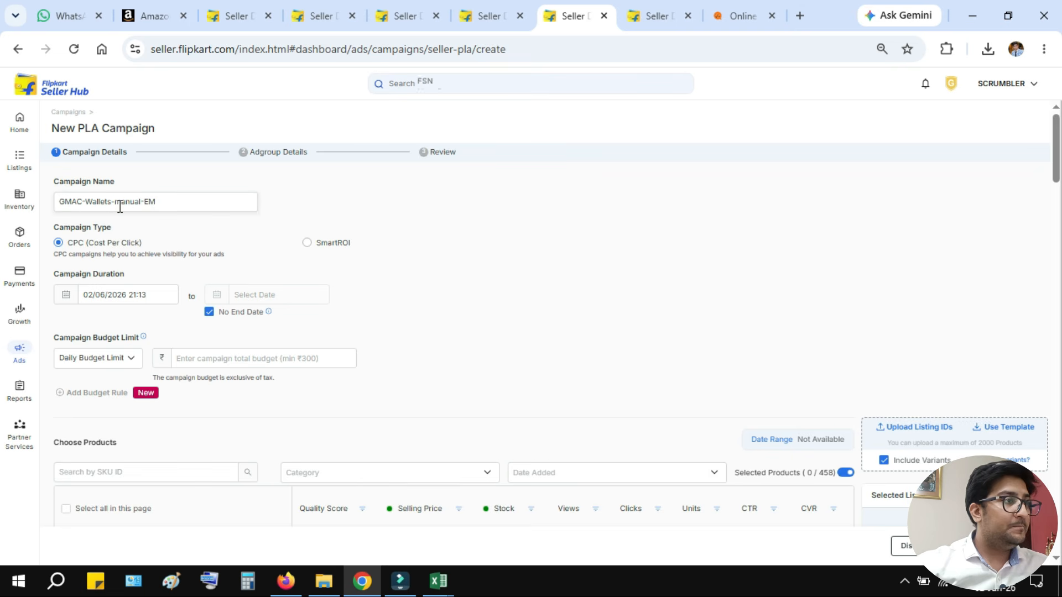
drag(121, 202, 117, 204)
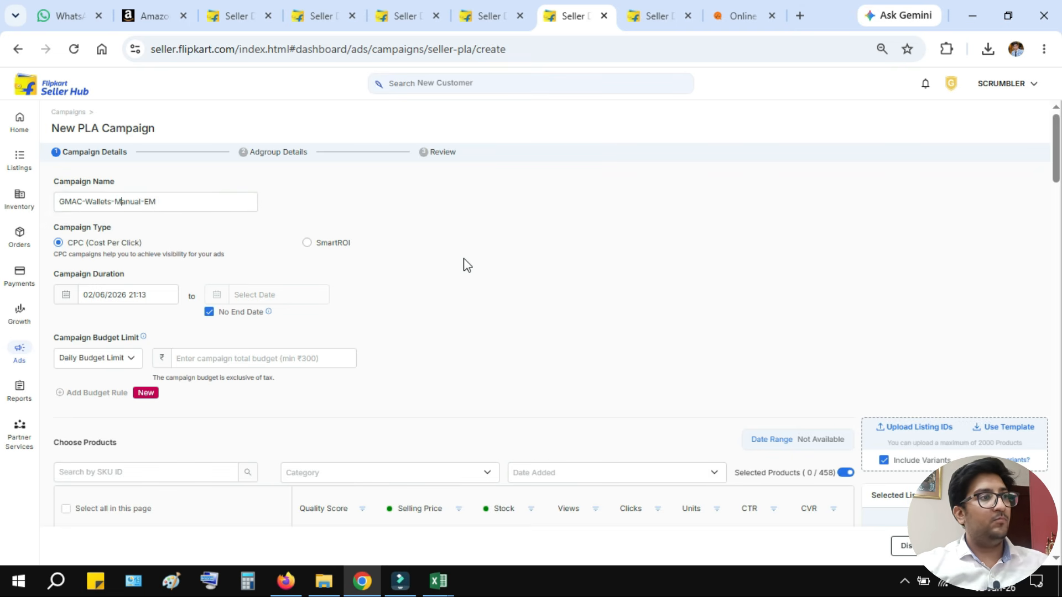
Set the campaign's daily budget limit to ₹500.
scroll(465, 260, down, 3)
scroll(85, 161, up, 3)
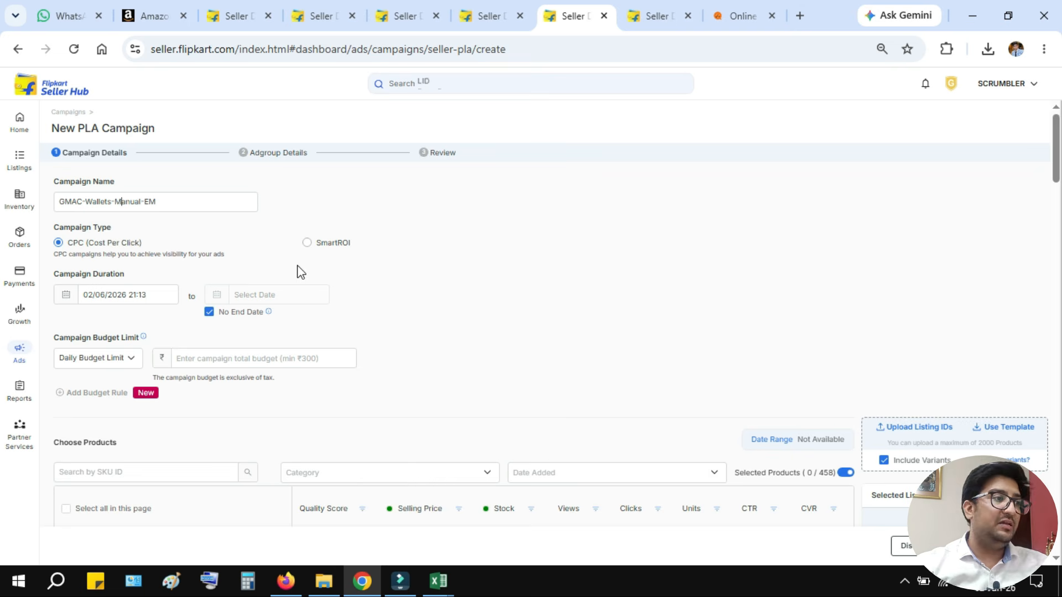
click(285, 356)
text(300)
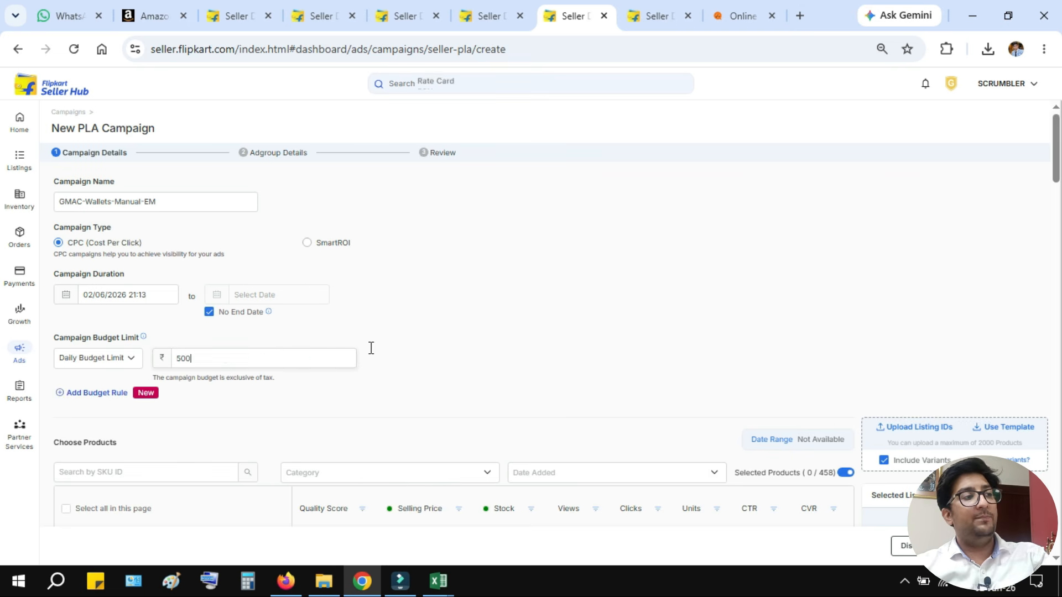
Download the listing ID upload template for the campaign's products and open campaignSample (1).csv in Excel.
scroll(571, 344, down, 6)
scroll(725, 310, up, 2)
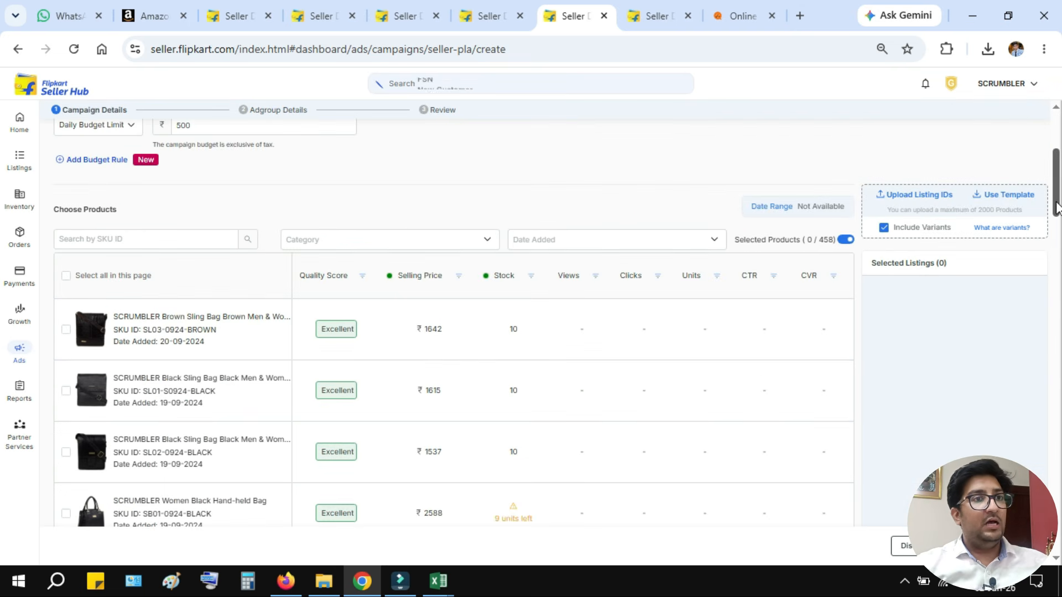
click(1000, 198)
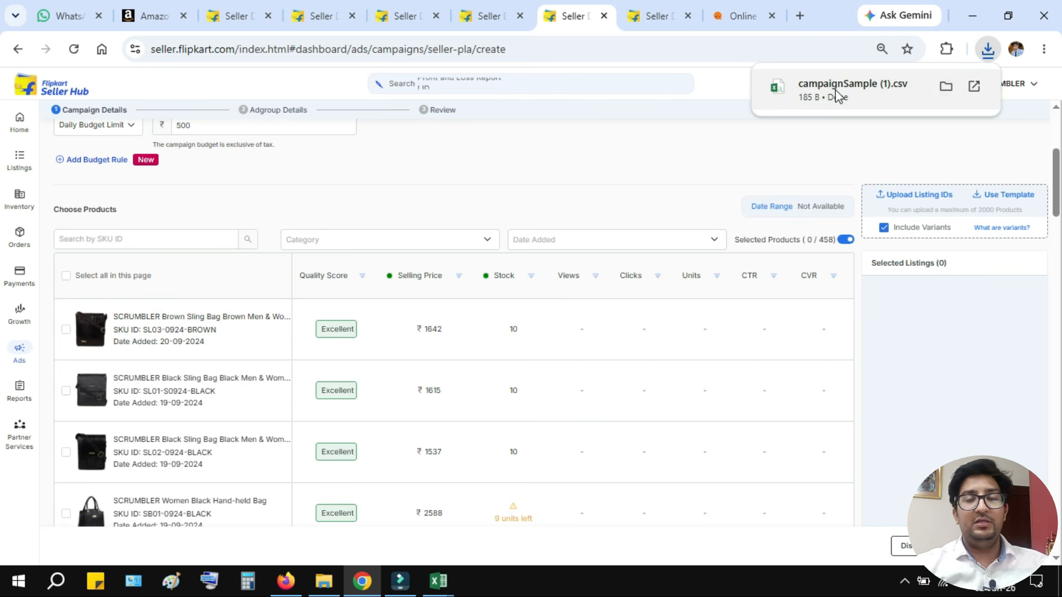
click(835, 91)
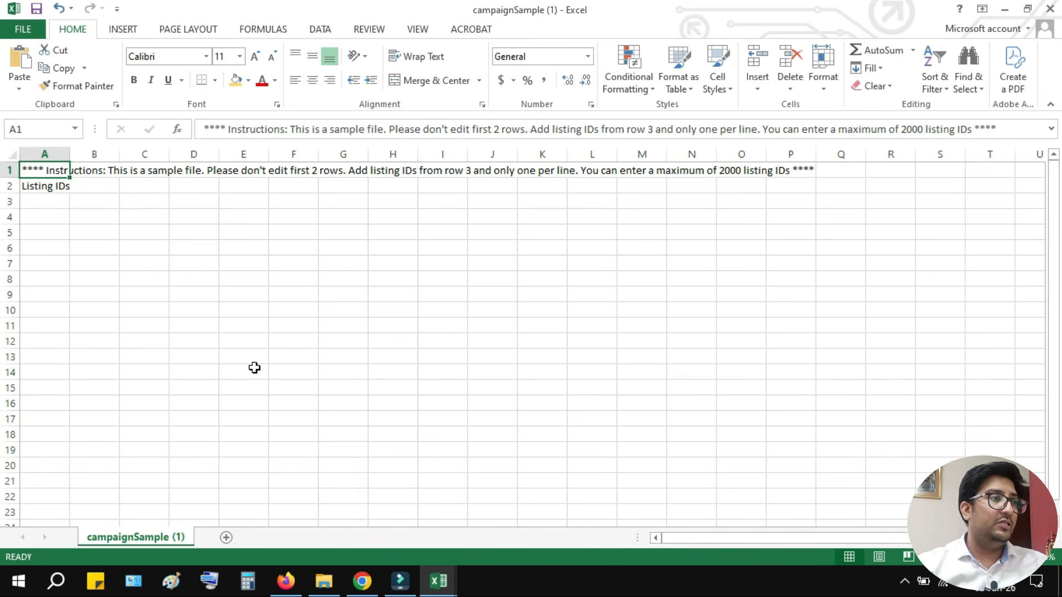
Copy all wallet listing IDs from the Listing ID column, F3 to F12, of the exported listings workbook.
mouse_move(438, 581)
click(289, 506)
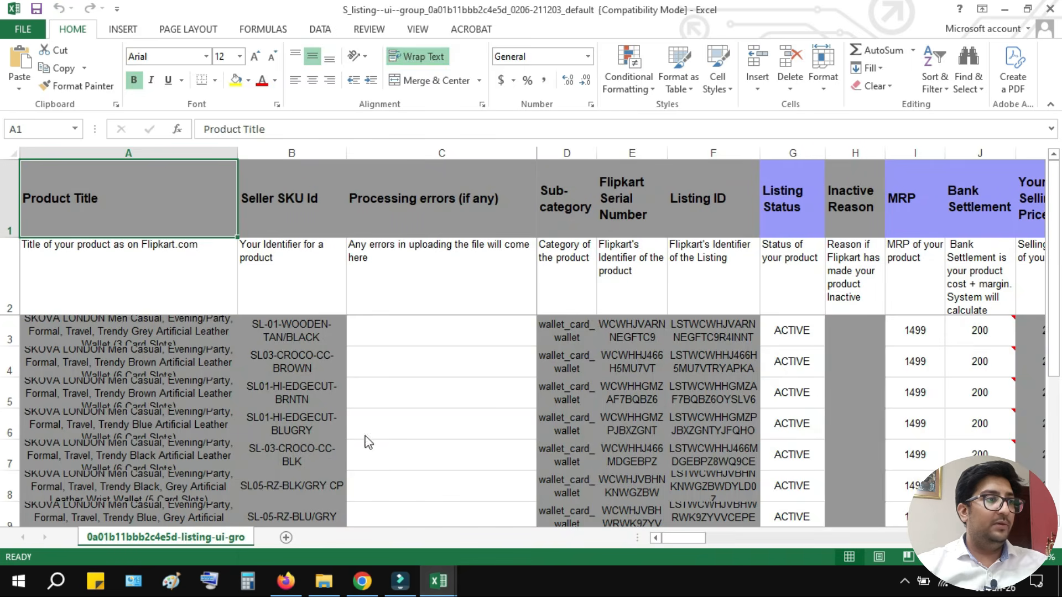
click(689, 330)
scroll(713, 365, down, 3)
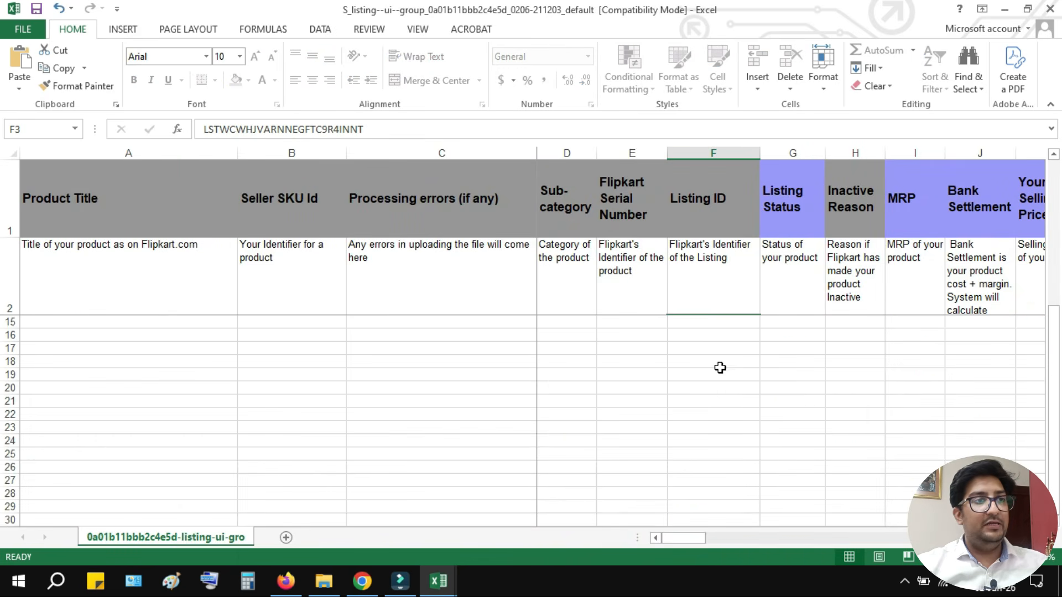
shift+click(723, 331)
key(ctrl+c)
Paste the copied listing IDs into campaignSample (1) from cell A3 down and save it in CSV format.
mouse_move(438, 581)
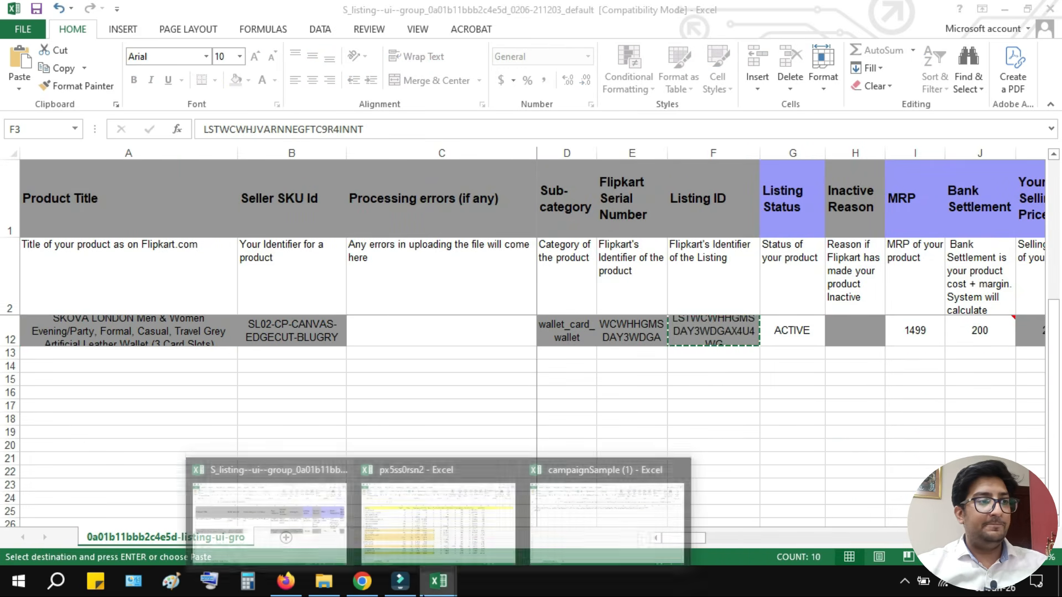
click(609, 506)
click(48, 202)
key(ctrl+v)
click(474, 308)
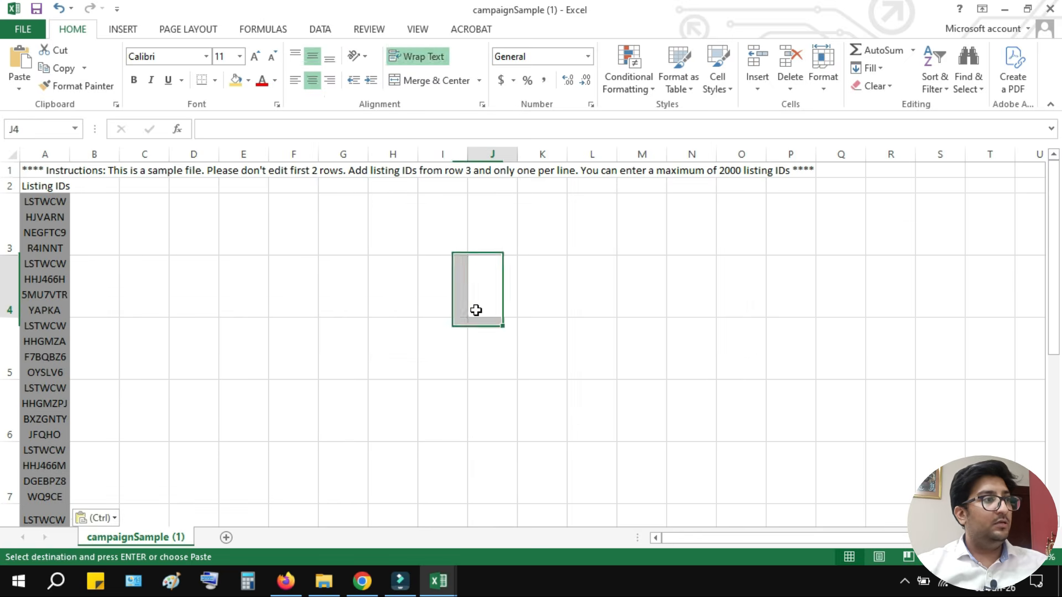
key(ctrl+s)
click(467, 334)
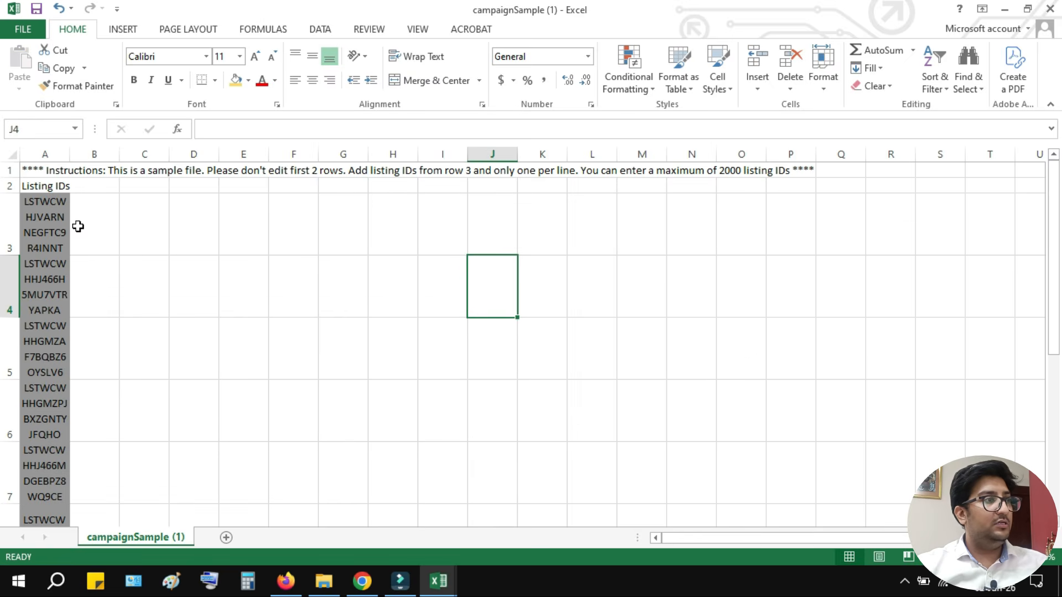
Remove text wrapping from the whole campaignSample (1) sheet, and save and close the CSV file.
key(ctrl+a)
click(422, 57)
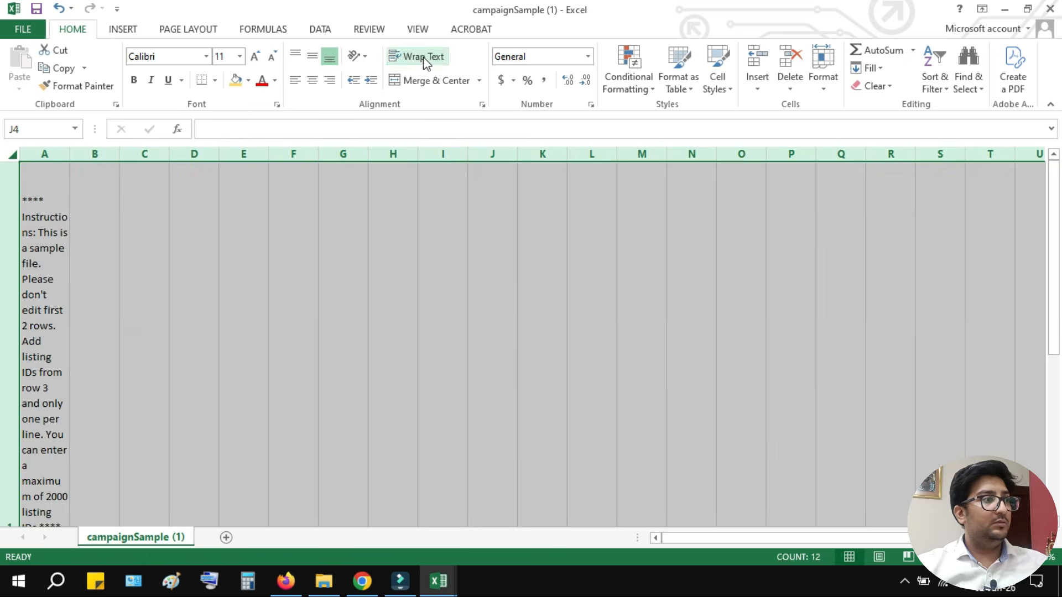
click(422, 57)
click(344, 427)
scroll(151, 360, up, 1)
click(343, 343)
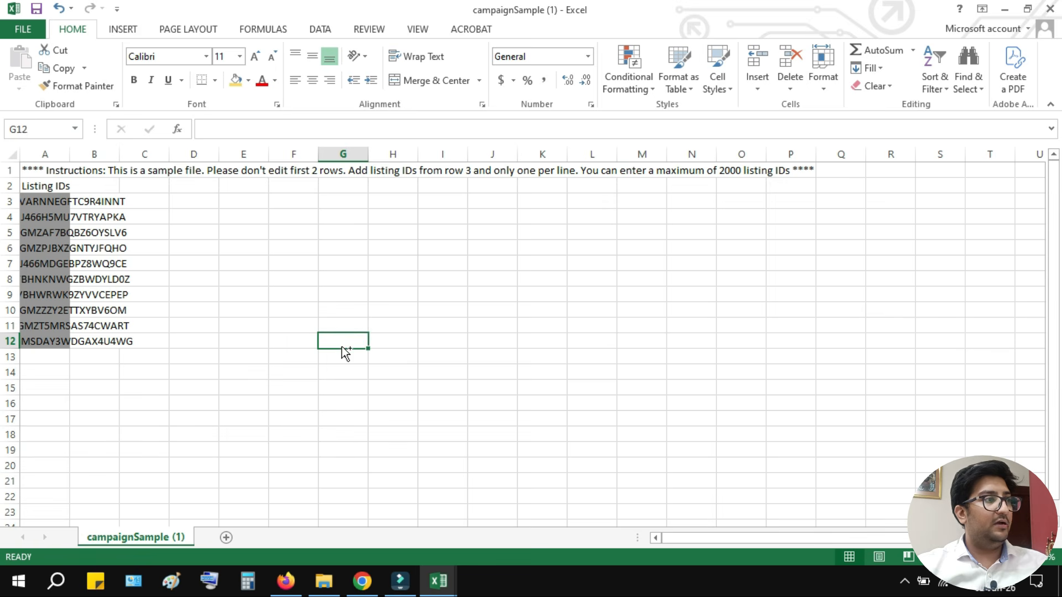
key(ctrl+s)
click(478, 334)
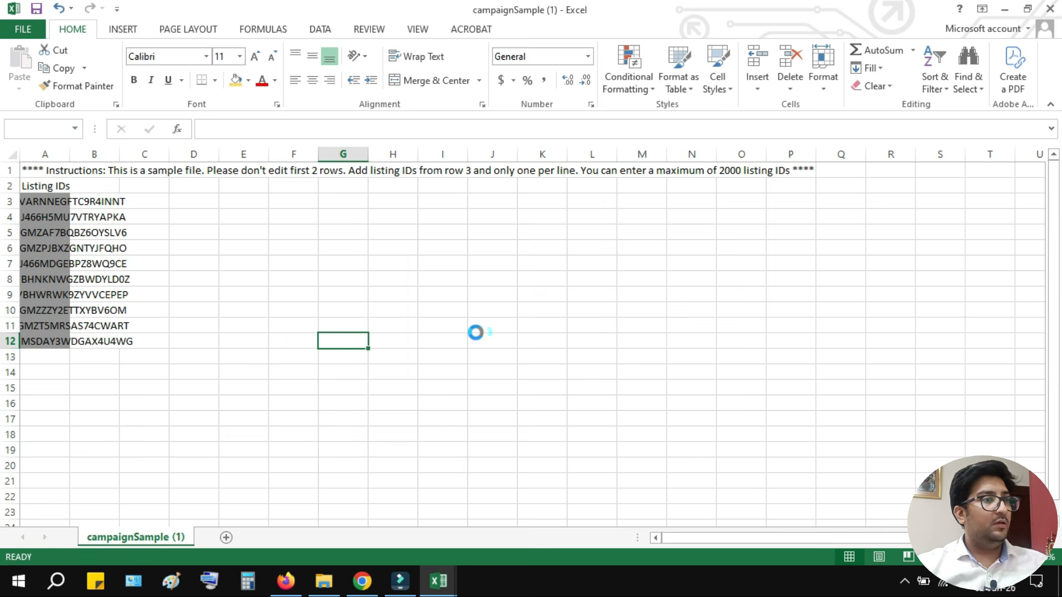
key(ctrl+w)
click(540, 324)
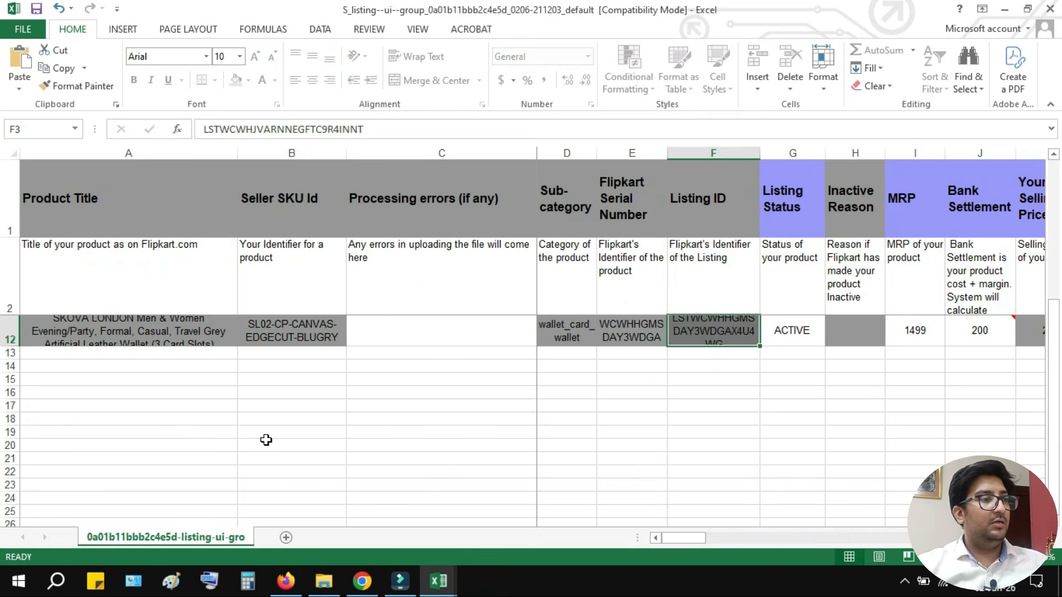
Upload campaignSample (1).csv as the listing IDs of the new campaign in Chrome and acknowledge the automatically added variants.
click(362, 580)
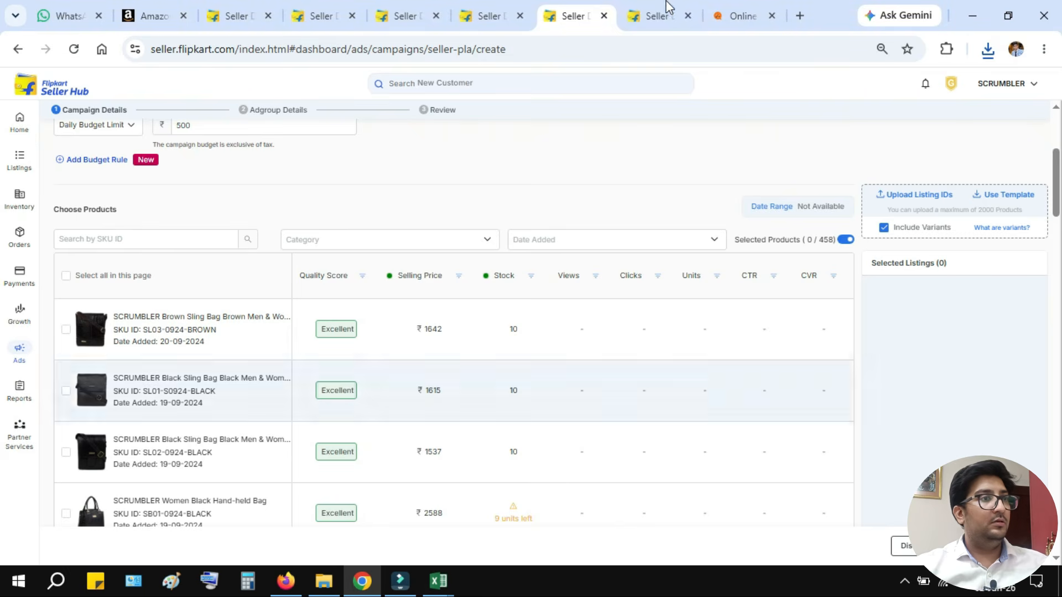
click(929, 195)
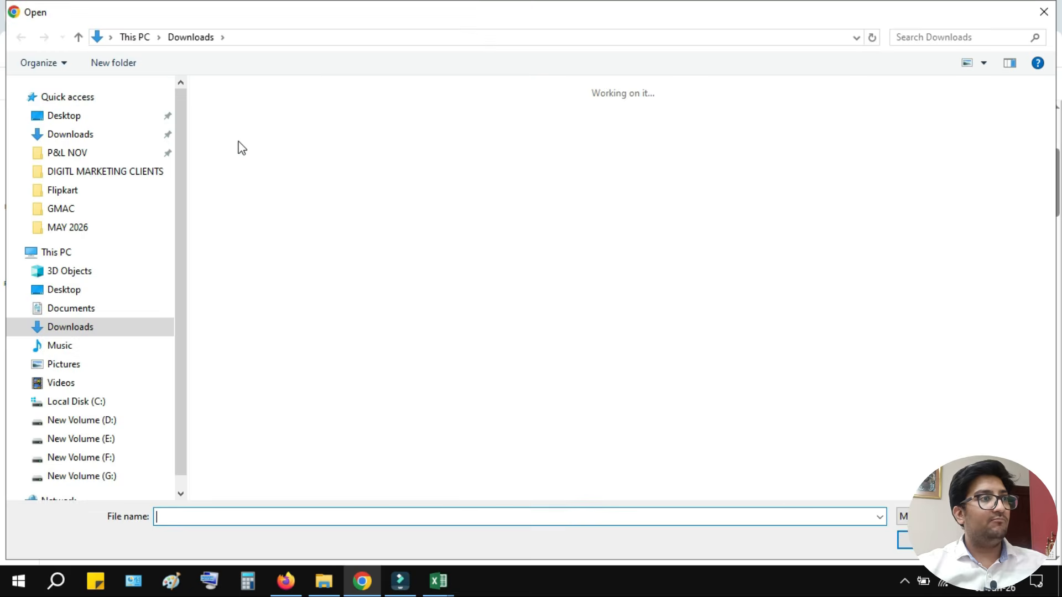
click(231, 141)
click(912, 539)
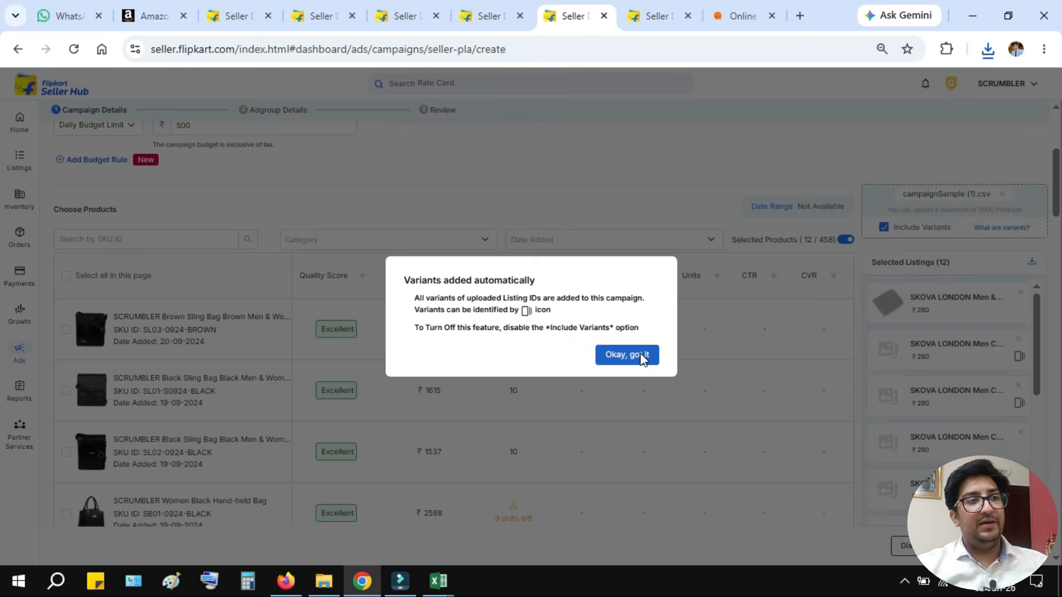
click(639, 353)
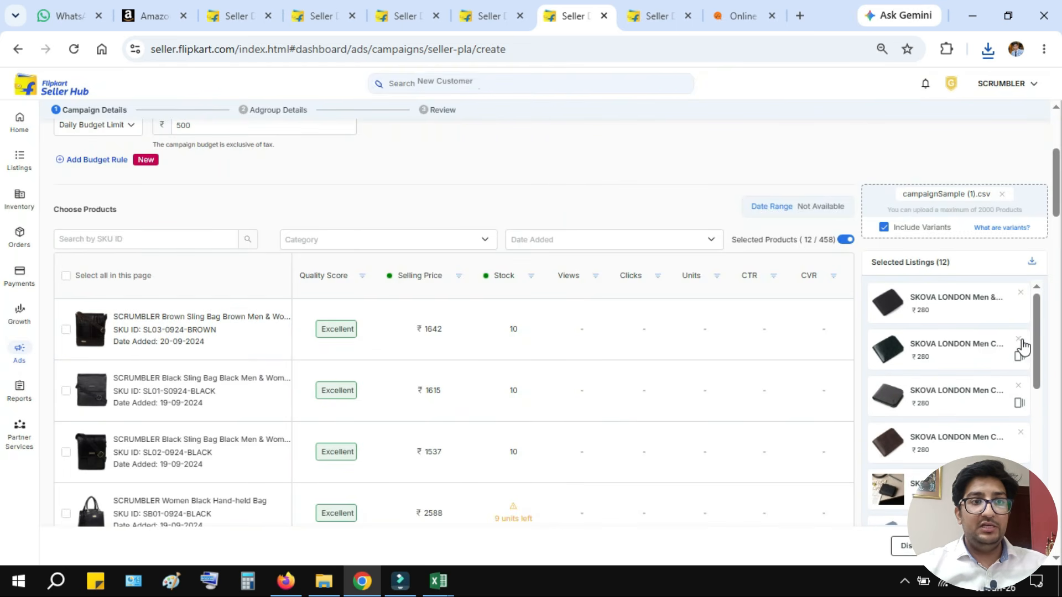
Remove the automatically added dark grey wallet variant, third in the selected listings, and check the remaining ones.
click(1019, 386)
scroll(944, 387, down, 5)
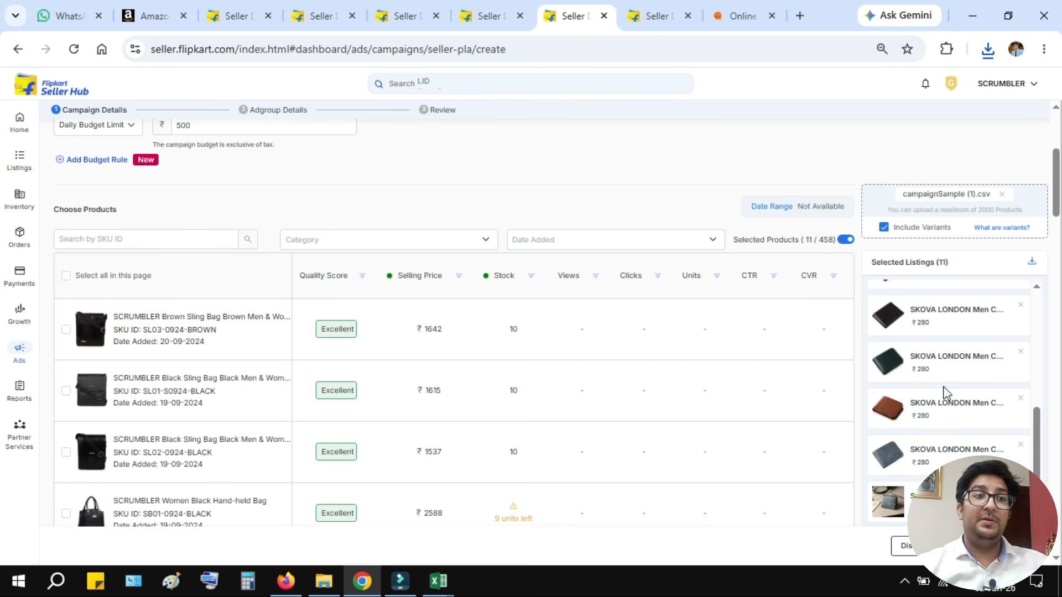
scroll(944, 393, up, 5)
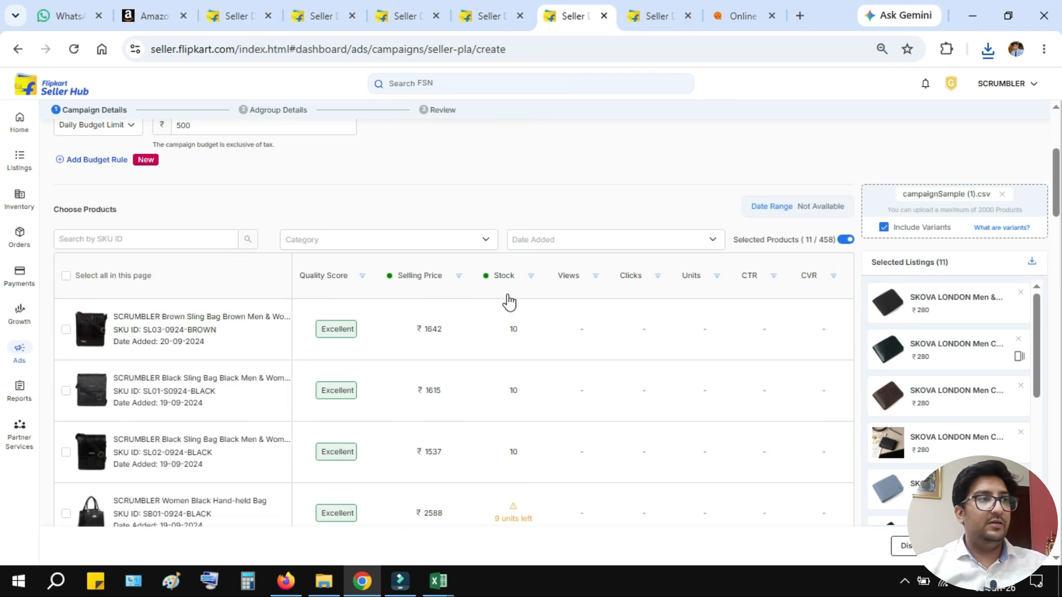
Continue to the adgroup details and choose manual Keyword Targeting for the Wallets adgroup.
click(498, 263)
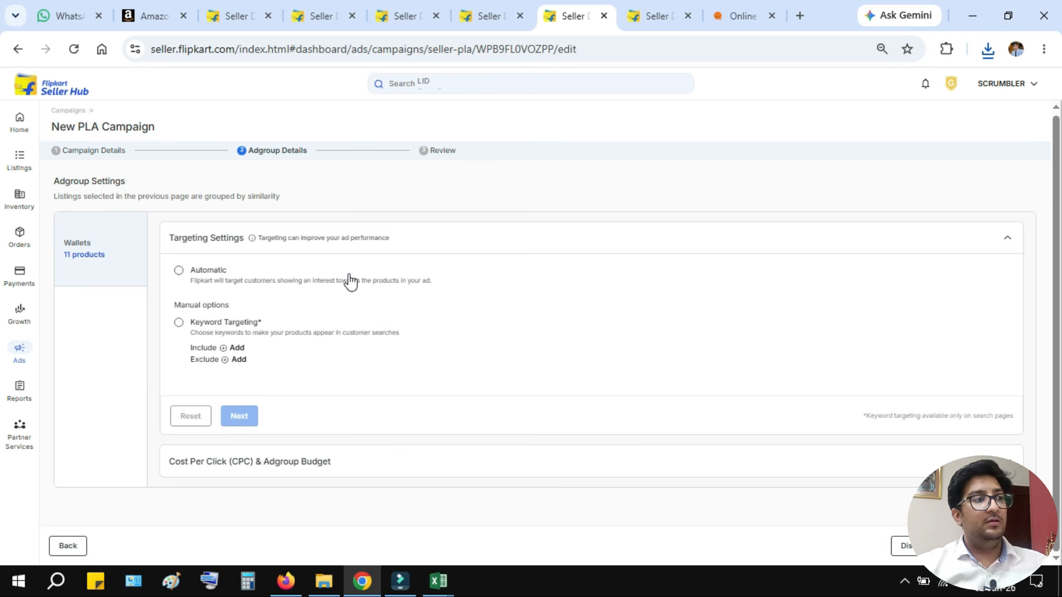
click(178, 323)
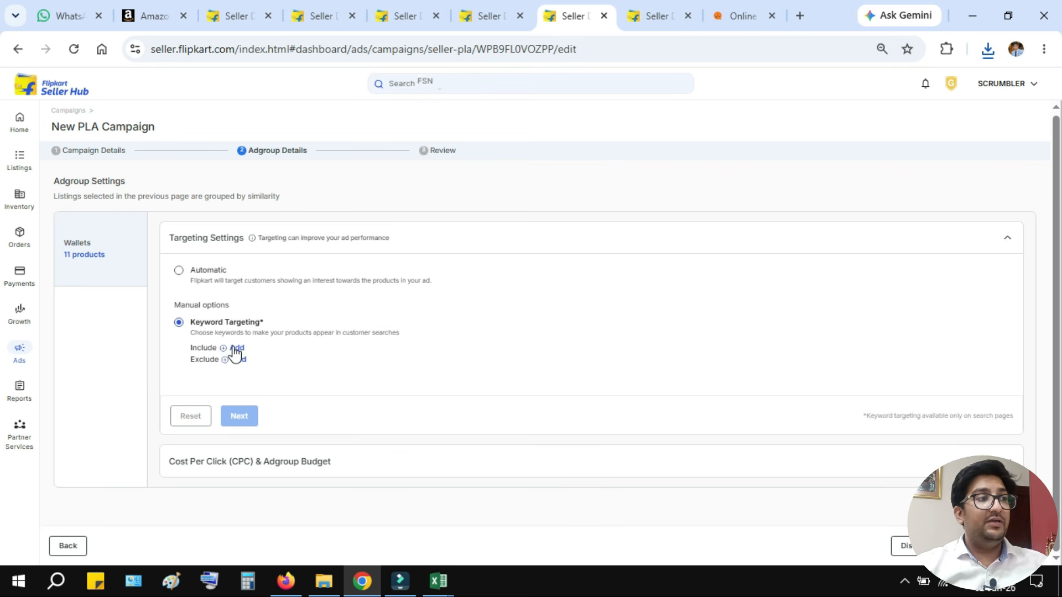
Open manual keyword entry for the Wallets adgroup's included keywords and highlight the Phrase Match label.
click(237, 348)
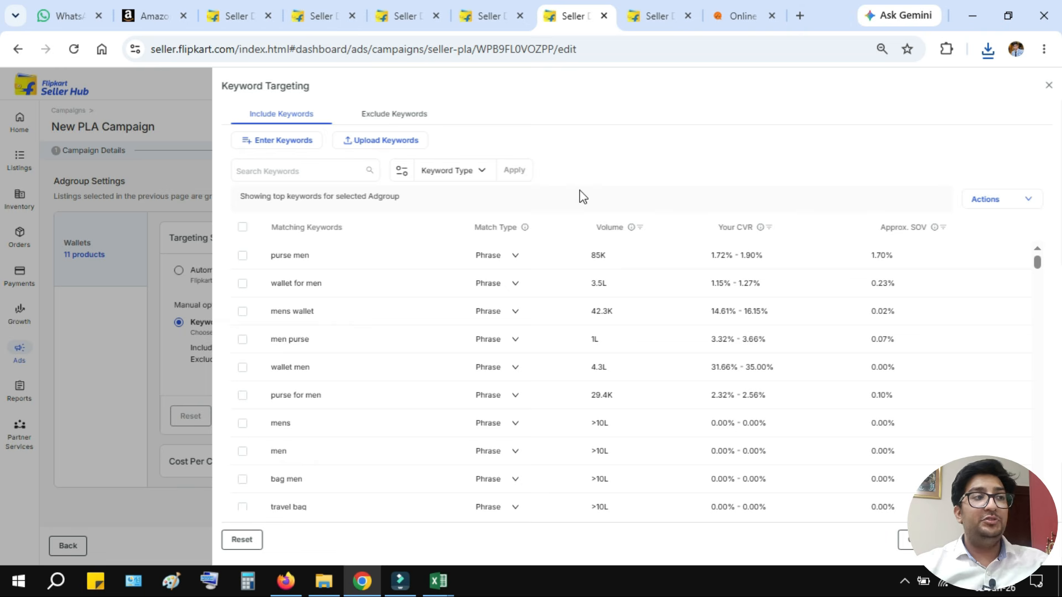
click(278, 145)
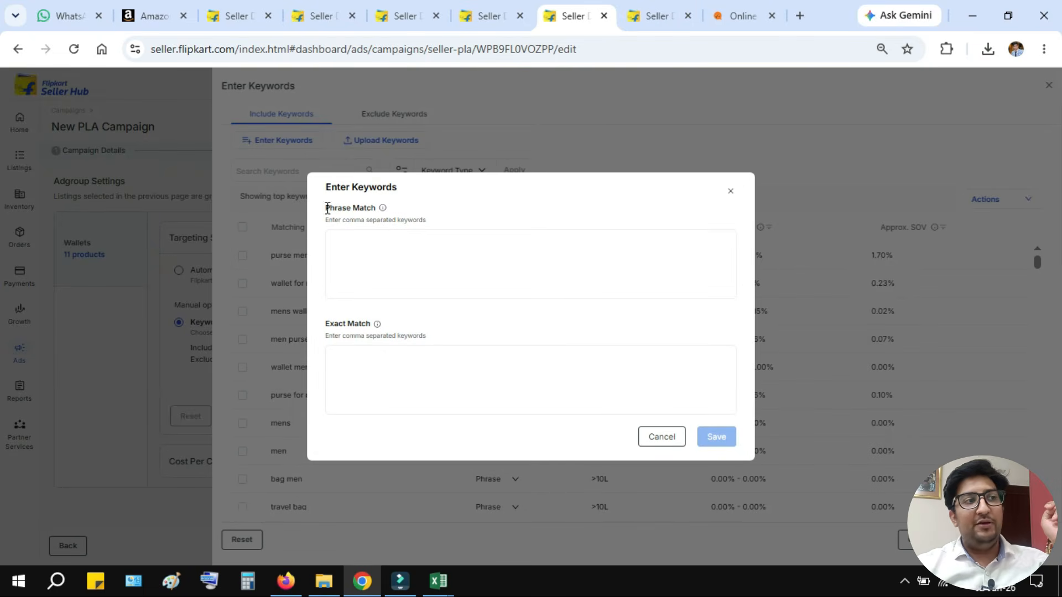
drag(327, 208, 366, 208)
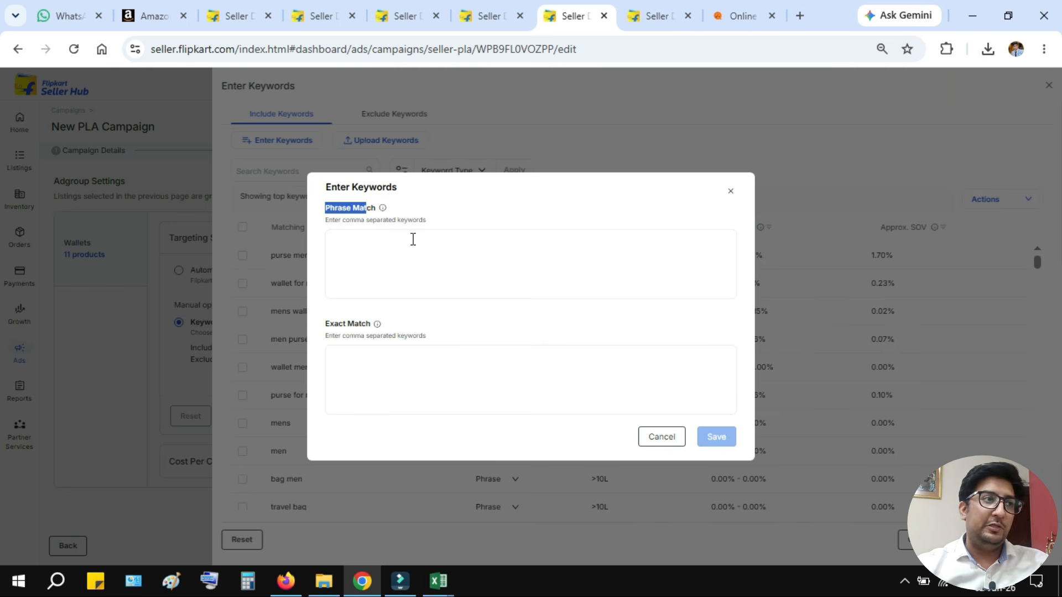
Switch to the EnglishBhashi character counter page and write the heading "keywords match type - 3" in its text box.
click(707, 21)
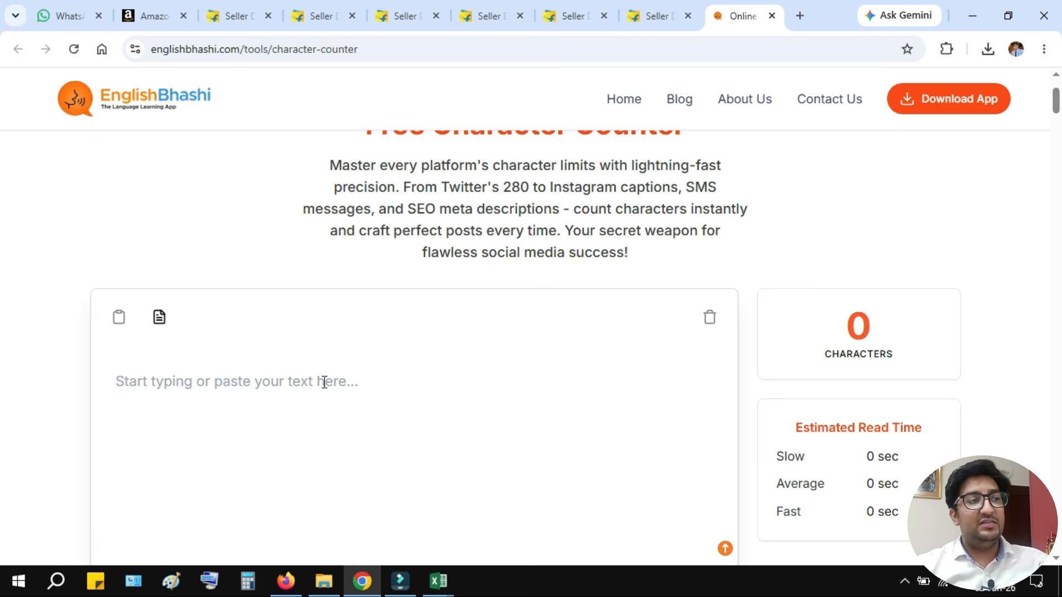
scroll(343, 379, down, 1)
click(363, 374)
text(P)
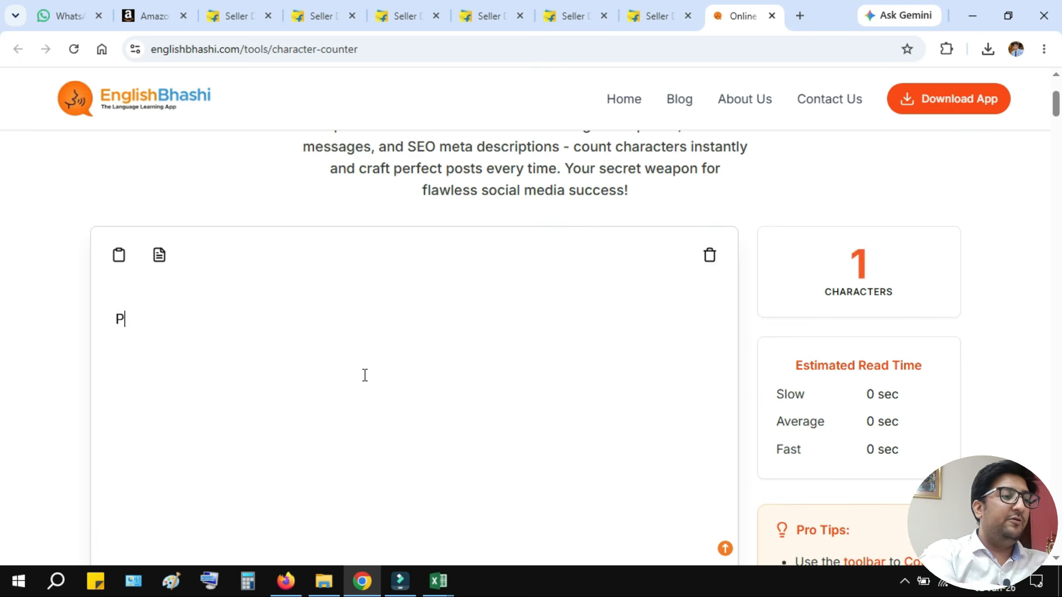
key(BackSpace)
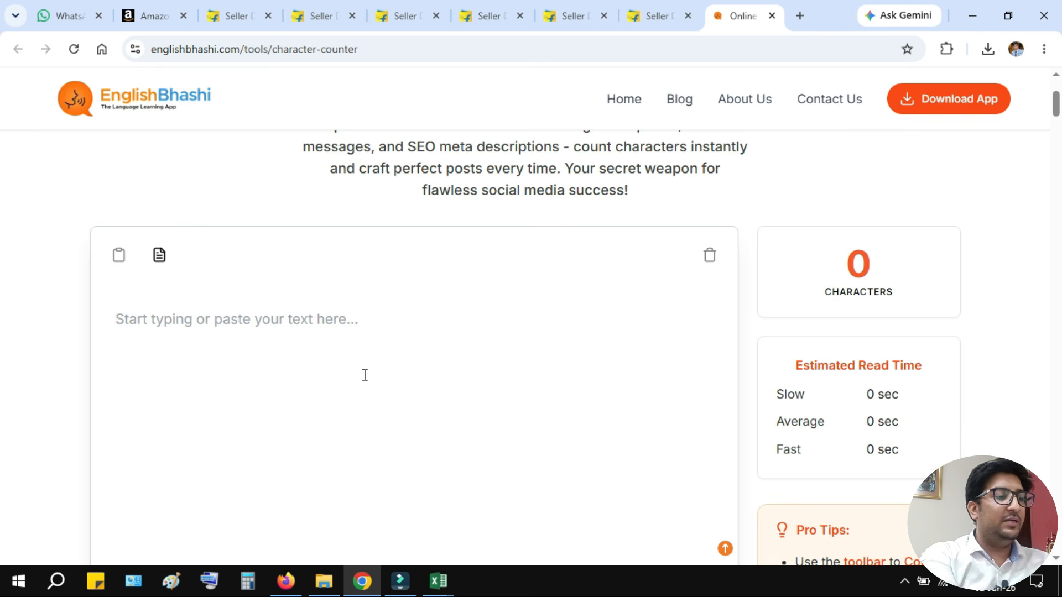
text(M)
key(BackSpace)
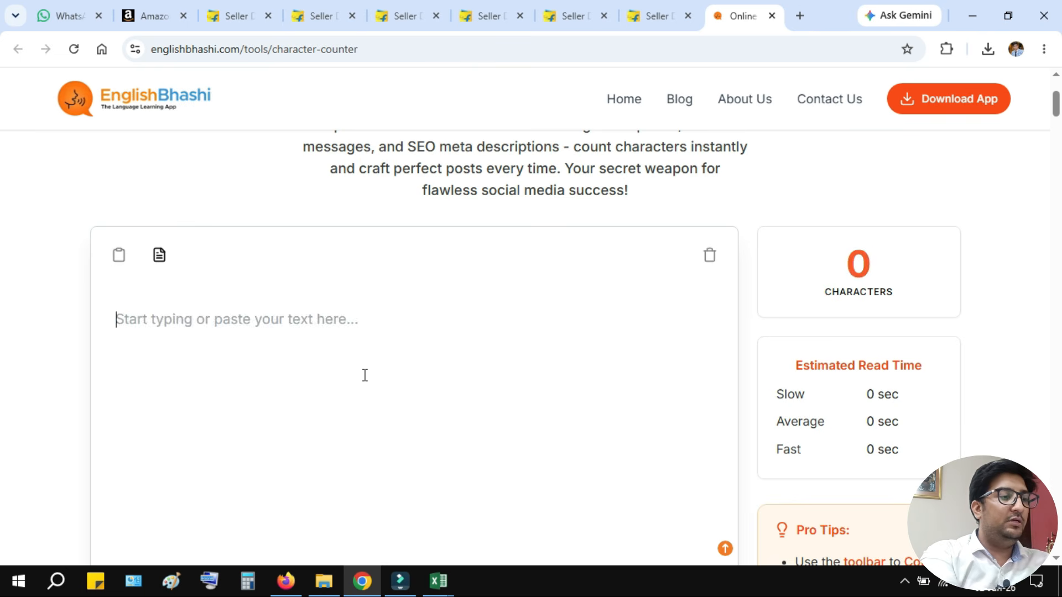
text(keywor)
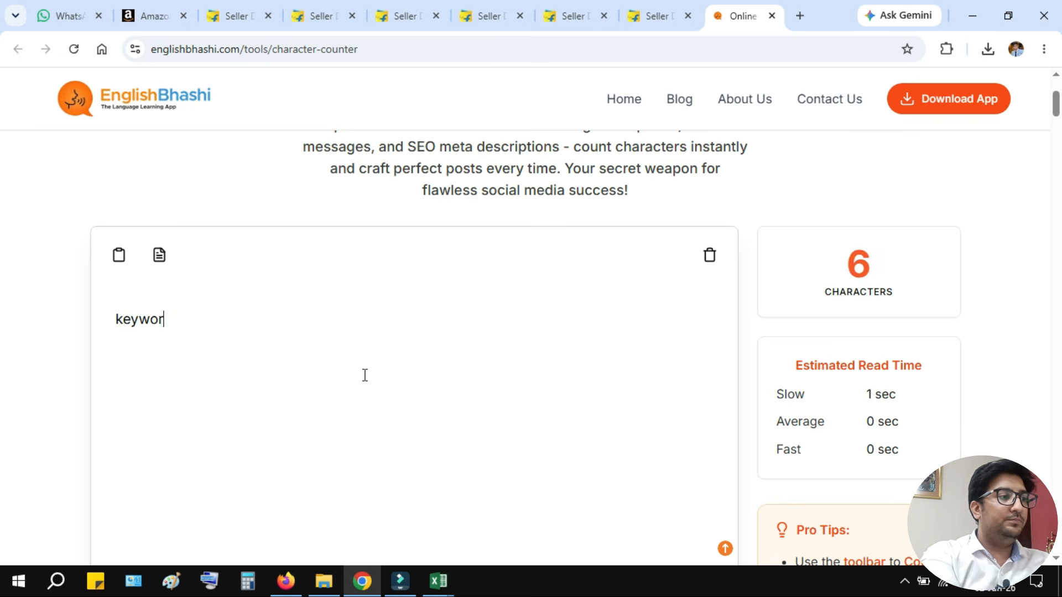
text(ds match typ)
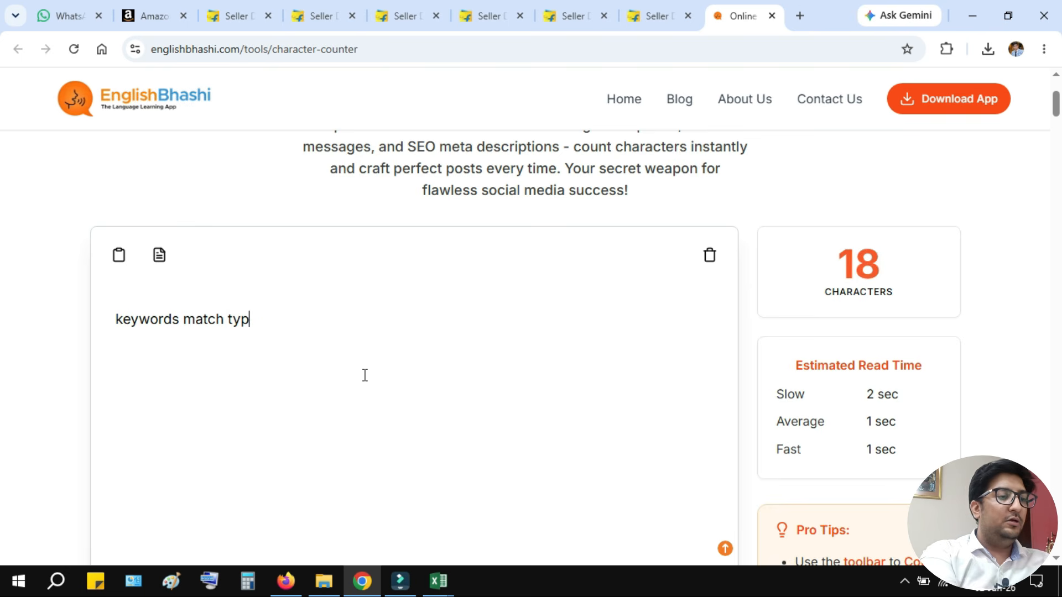
text(e - 3)
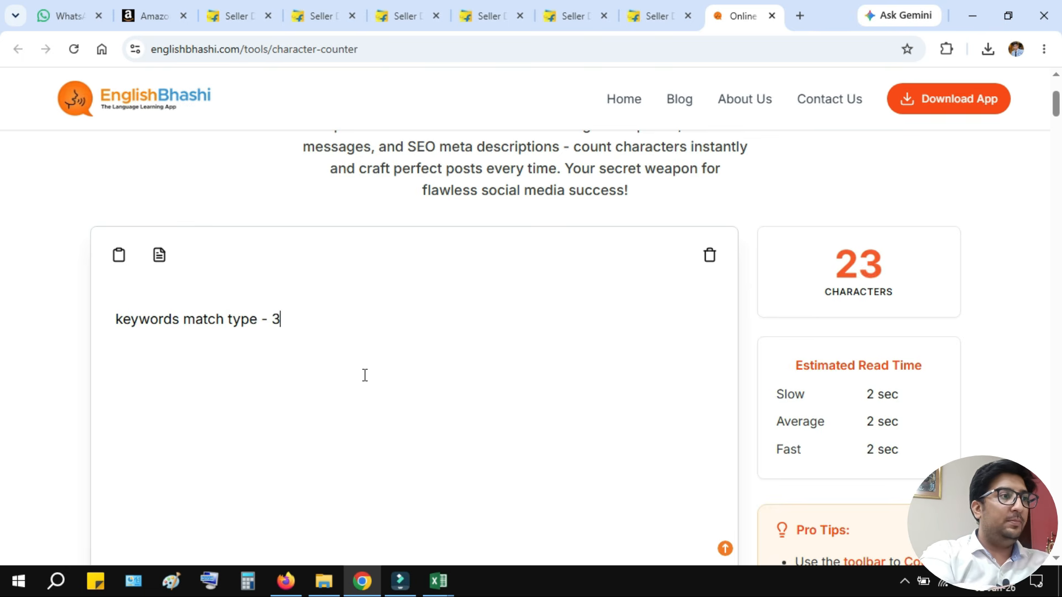
List BROAD MATCH, PHRASE MATCH and EXECT MATCH below the heading, separated by blank lines.
key(Return)
text(BROAD MATCH)
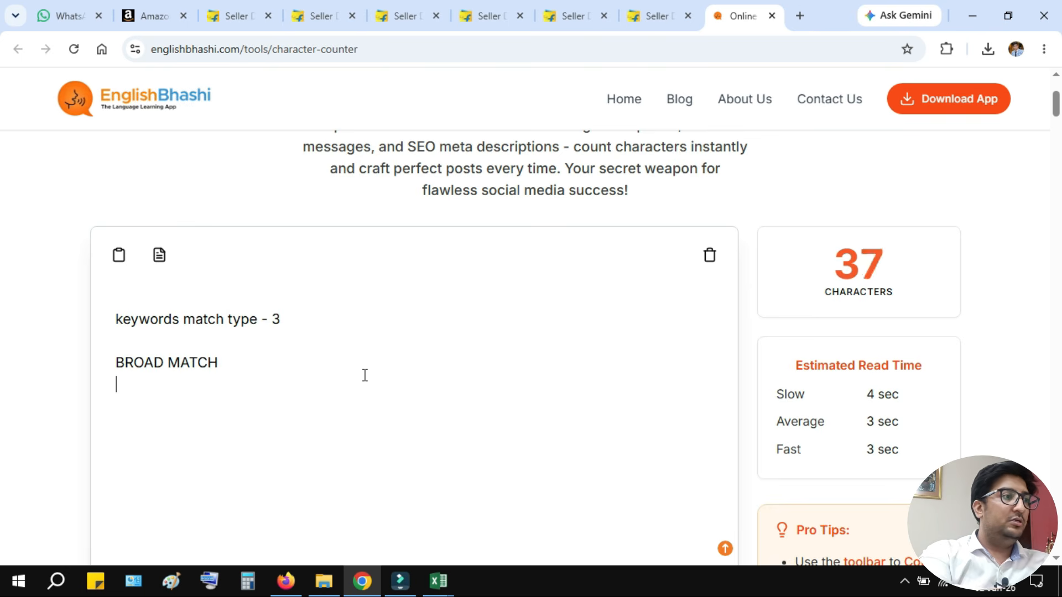
key(Return)
text(P)
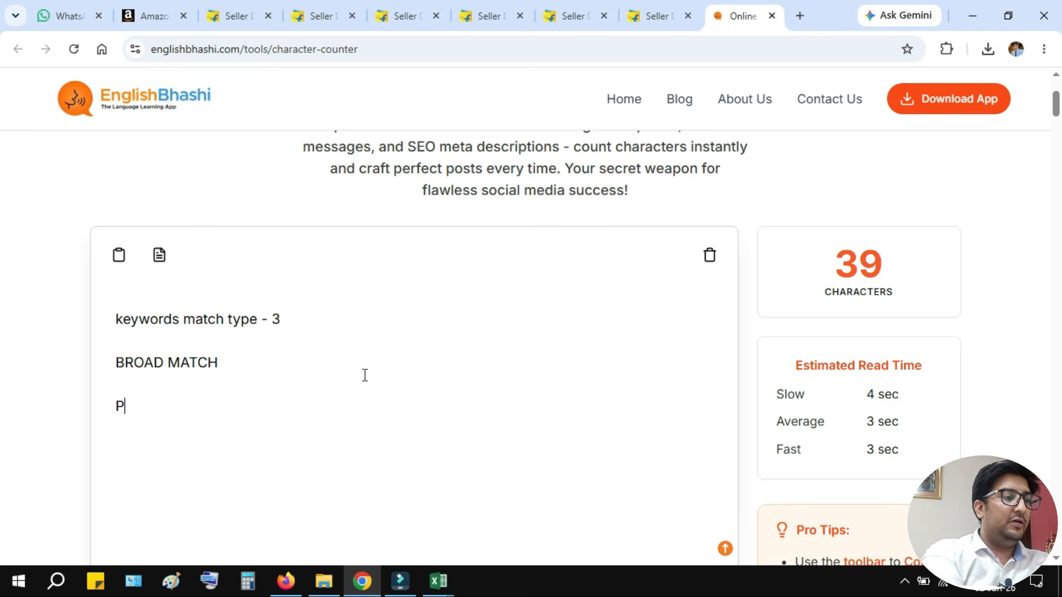
text(HRASE MA)
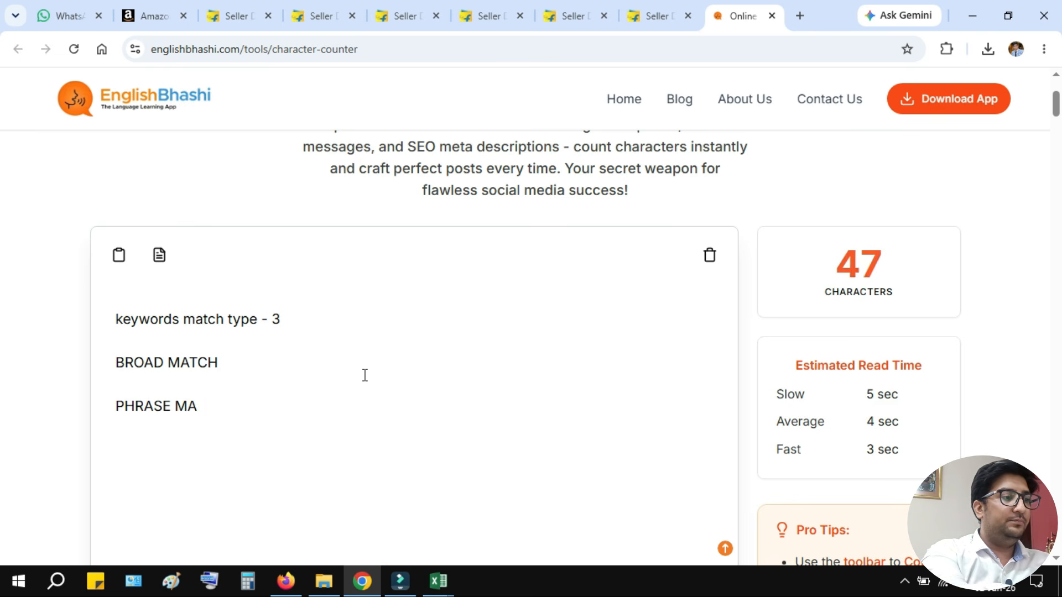
text(RTCH)
text(XEC)
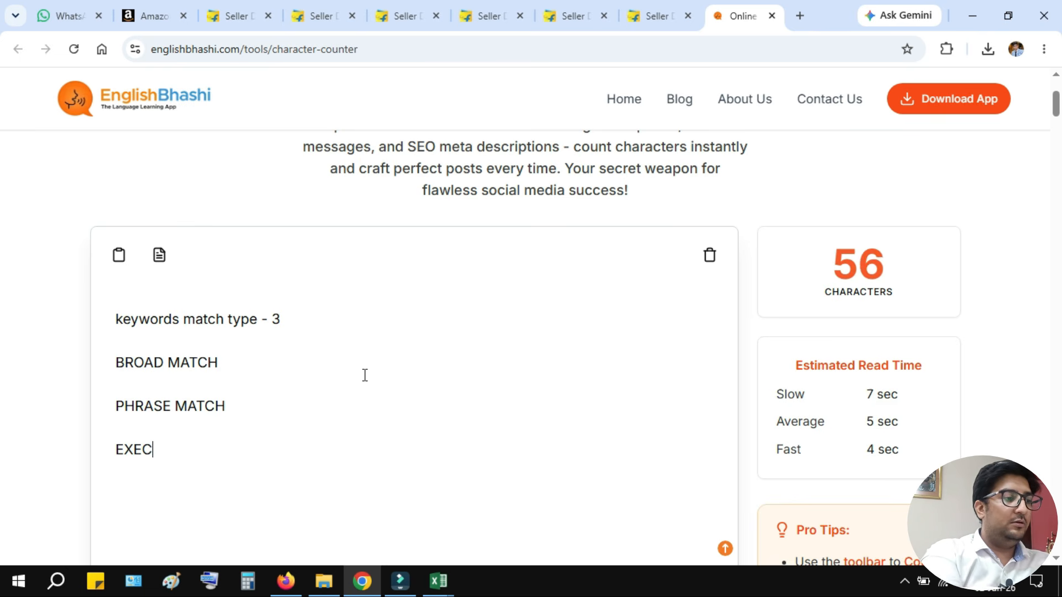
text(T MATCH)
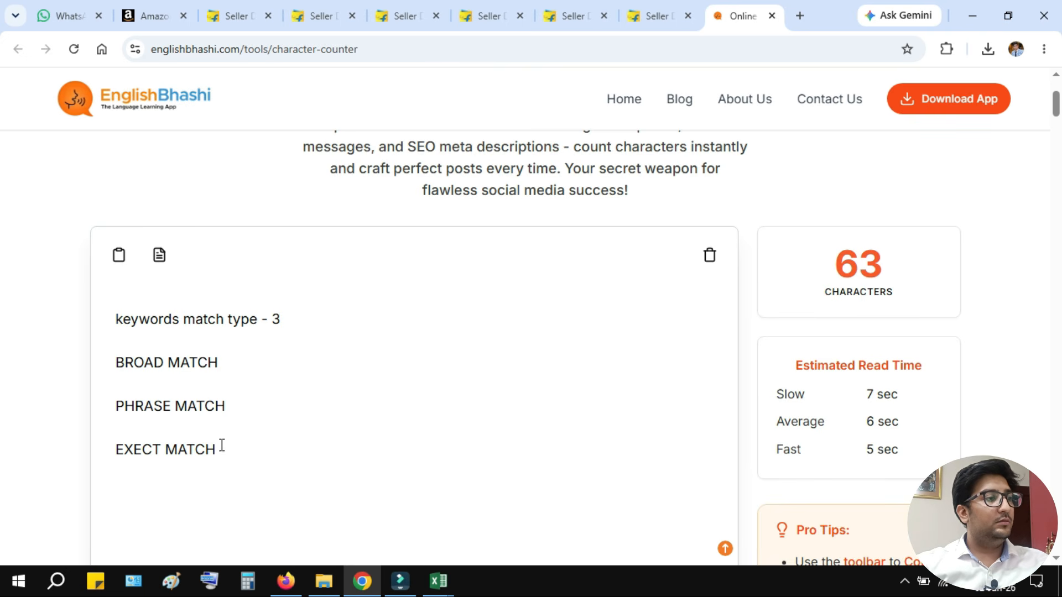
Insert the line "Keyword - Wallet for men" between the heading and BROAD MATCH, followed by blank lines.
click(380, 416)
click(290, 376)
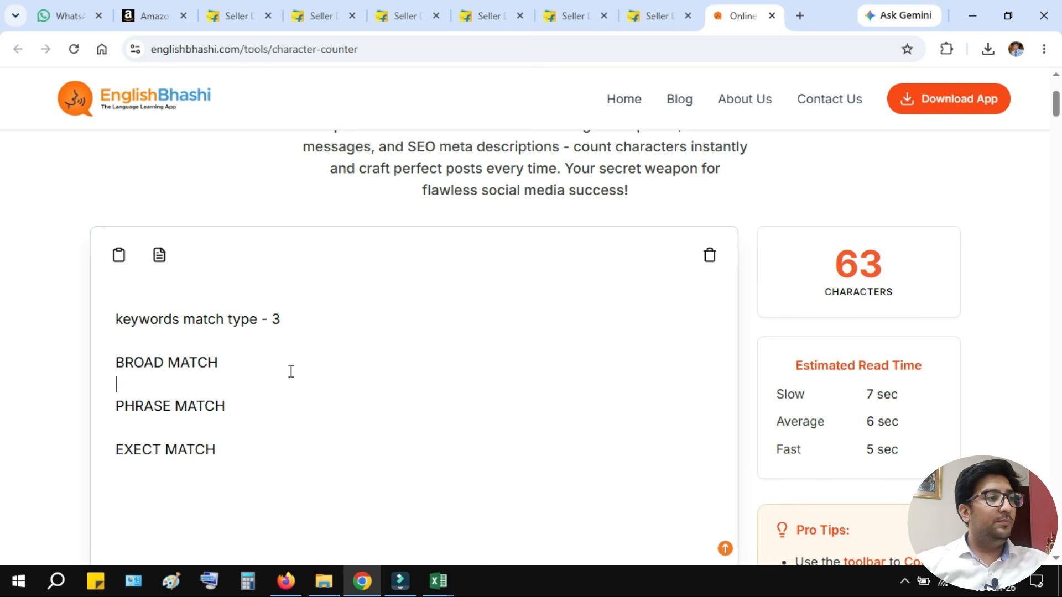
click(291, 367)
click(360, 342)
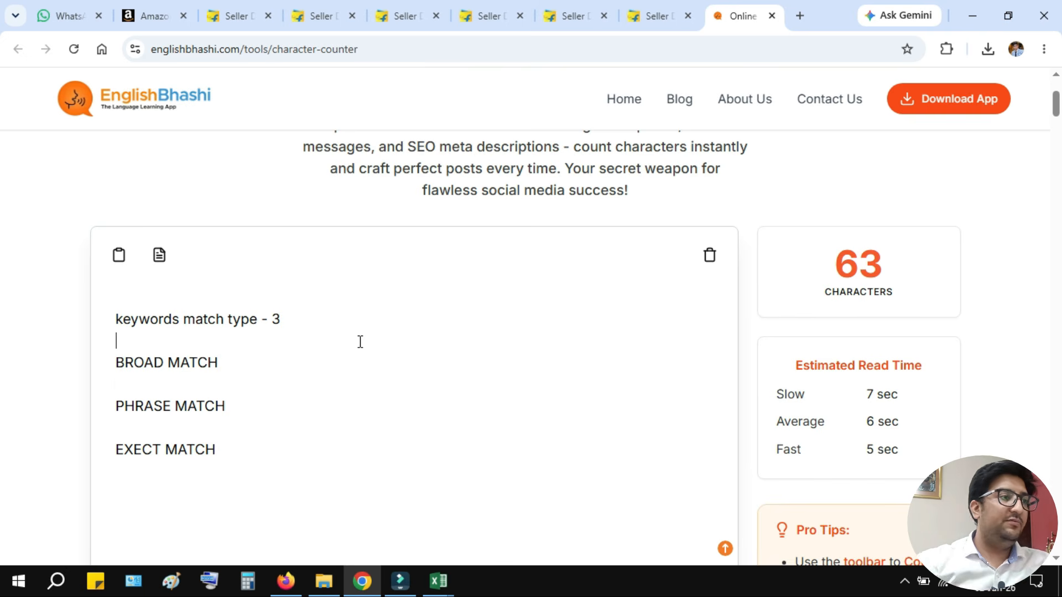
key(Return)
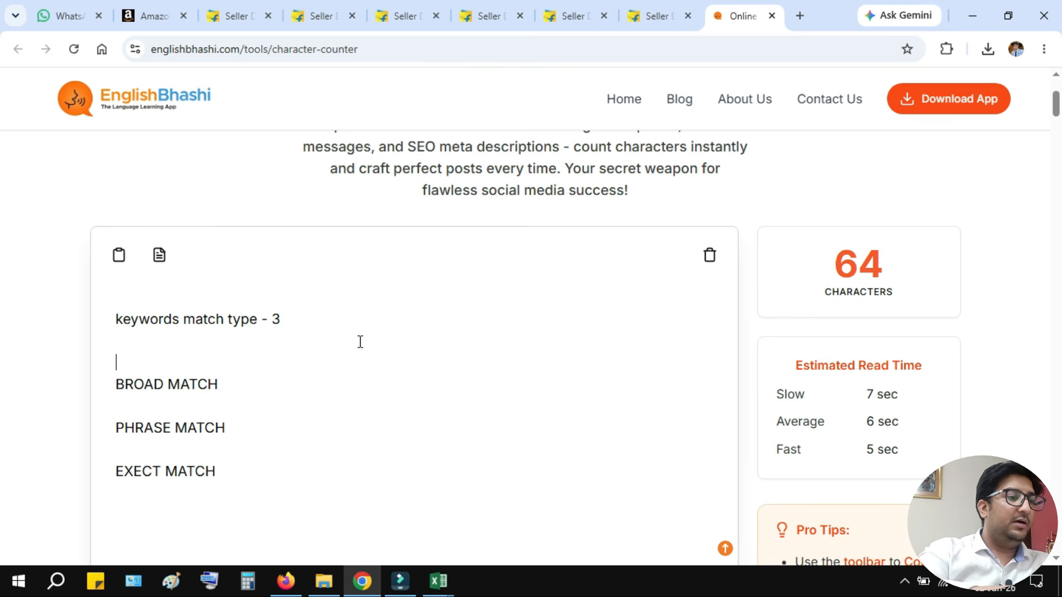
text(Keyword - )
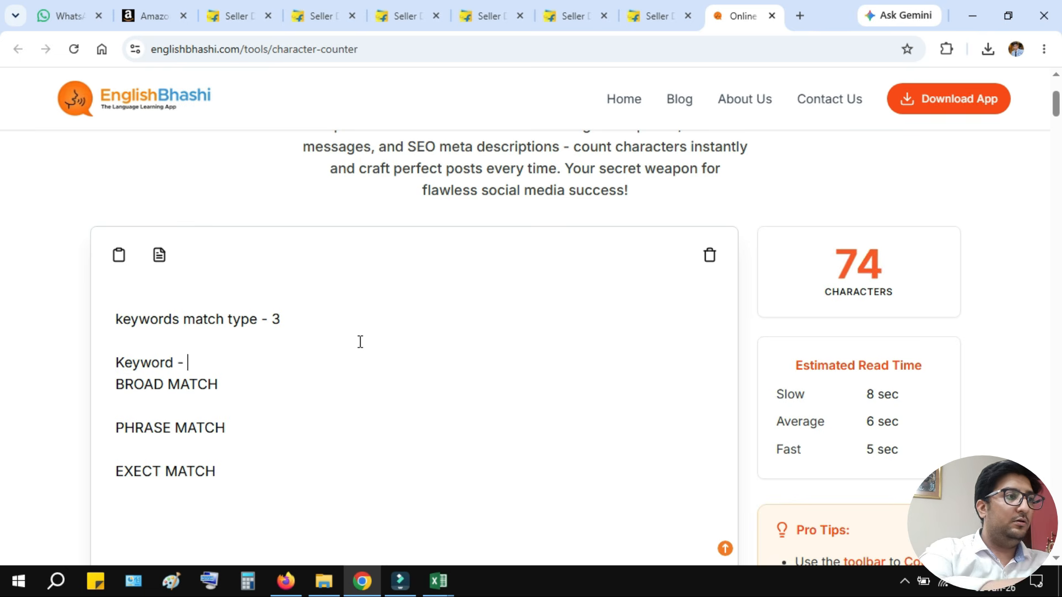
text(Wallet for men)
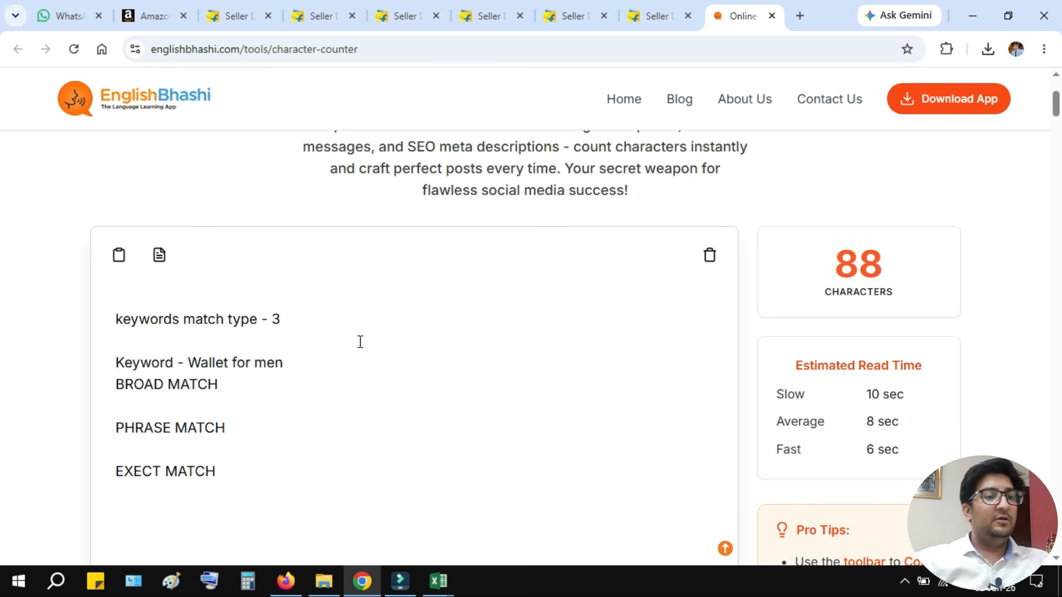
key(Return)
key(Return)
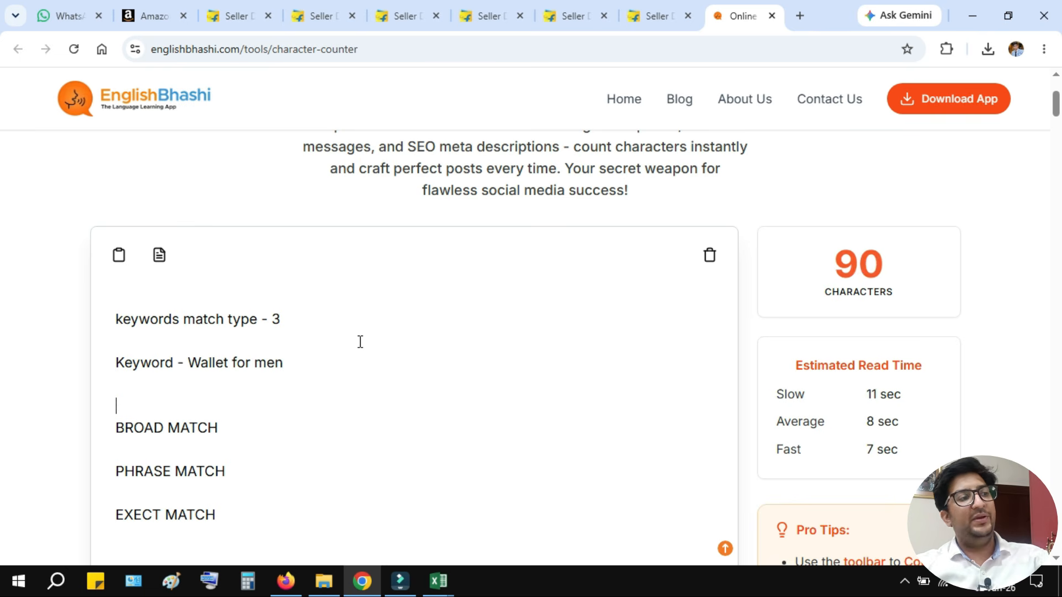
Add a dash after BROAD MATCH and place a copy of "Wallet for men" two lines below it.
drag(188, 364, 323, 367)
key(ctrl+c)
text(x)
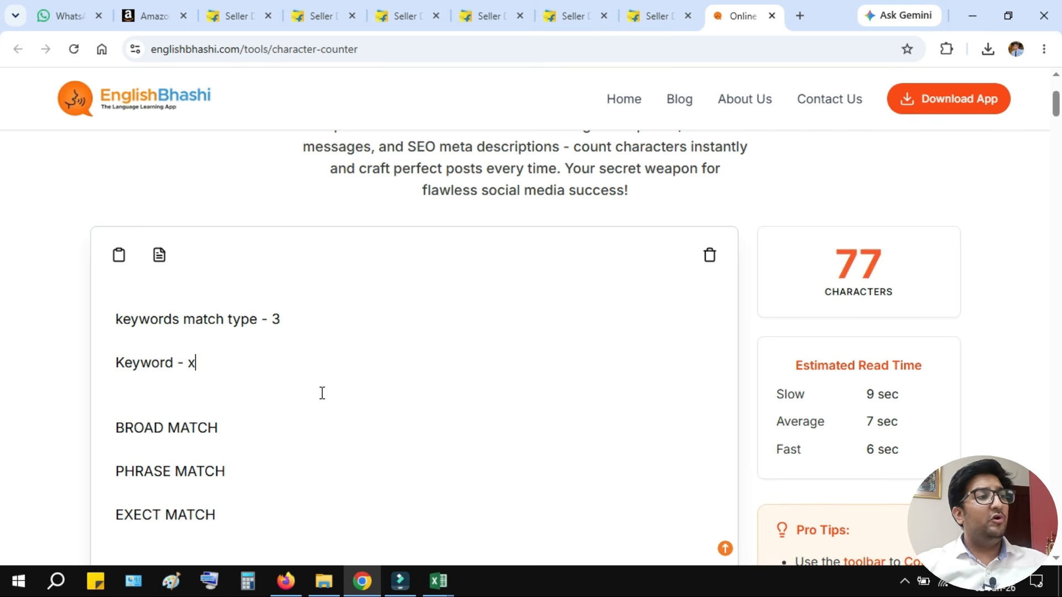
key(ctrl+z)
click(312, 425)
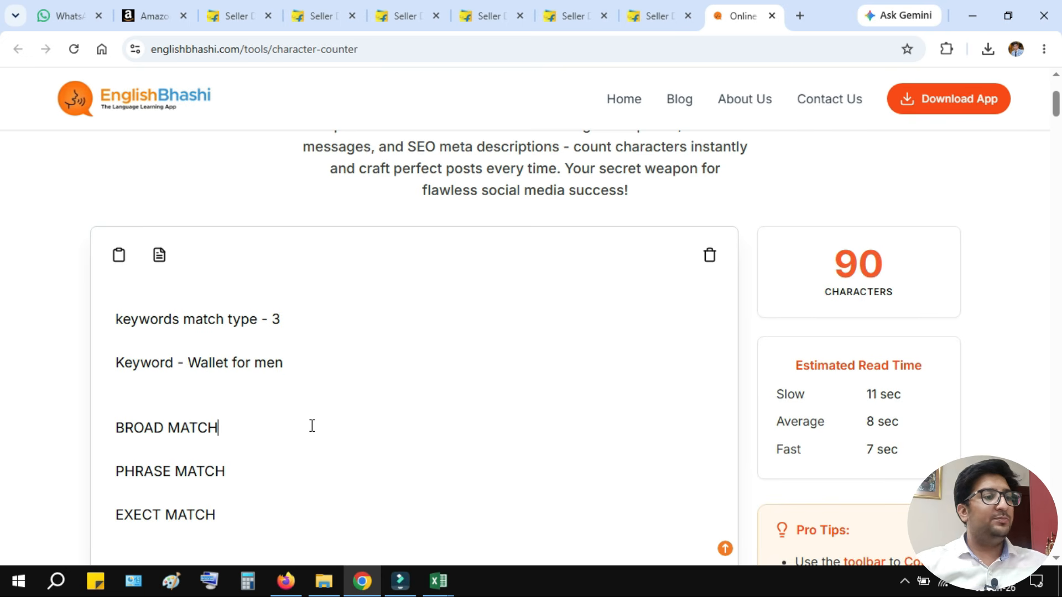
text(-)
key(Return)
key(Return)
key(ctrl+v)
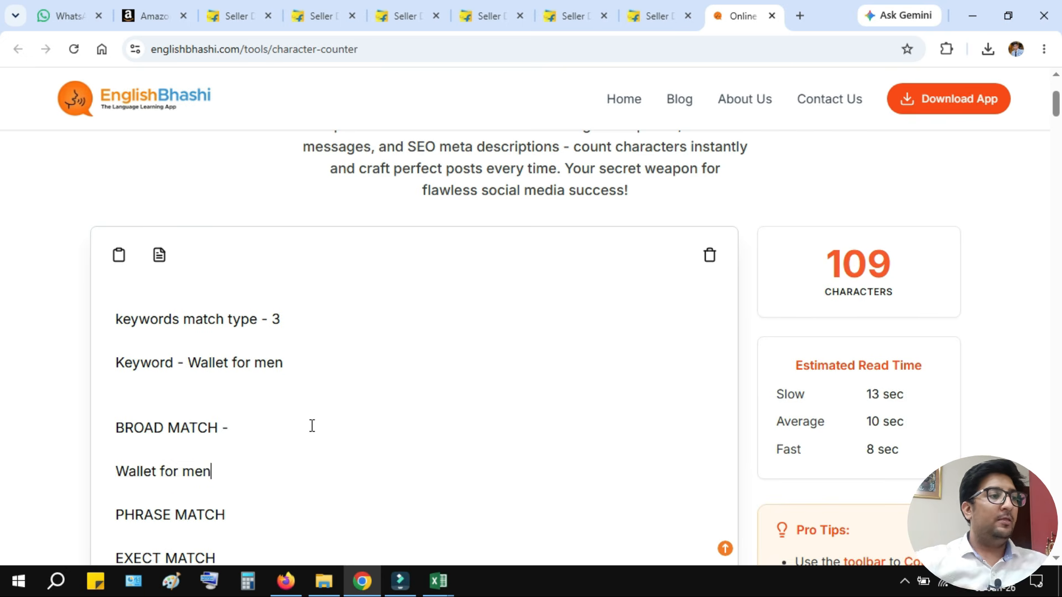
Move the "Wallet for men" copy up onto the BROAD MATCH line, after the dash.
scroll(940, 314, down, 2)
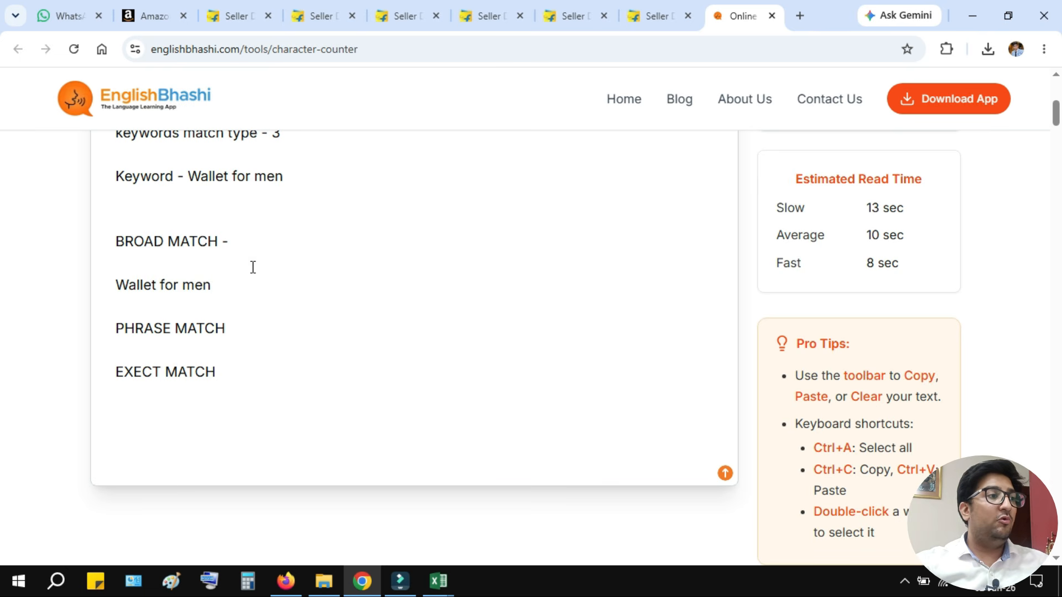
drag(109, 285, 230, 286)
key(ctrl+c)
key(BackSpace)
click(301, 246)
key(ctrl+v)
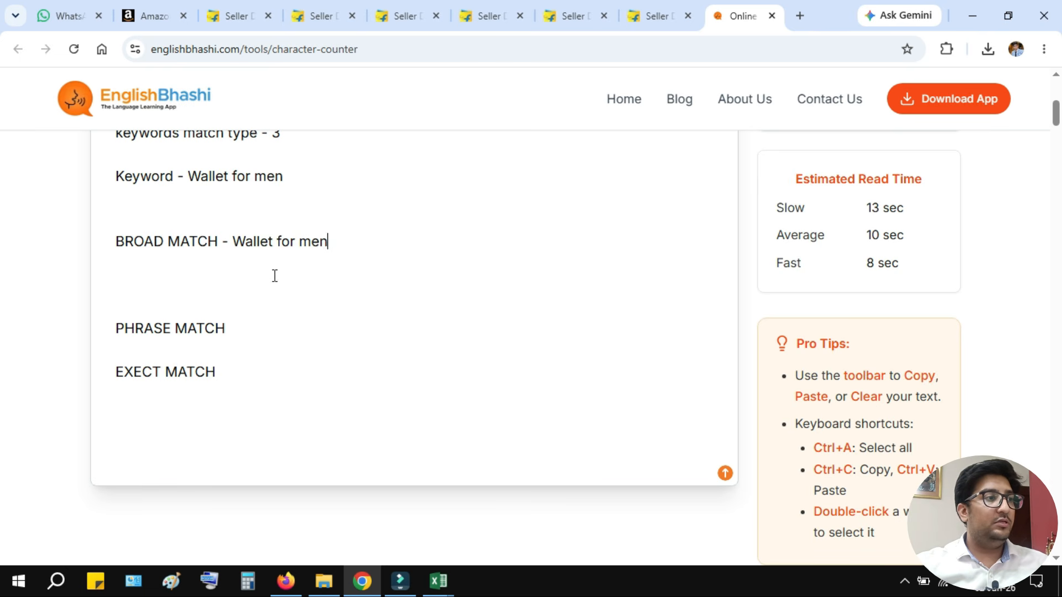
List the broad match example searches "men wallet", "wallet men", "Wallet for men", "slim wallet for men" and "Wallet for men under 200 rs".
click(268, 284)
text(men wallet)
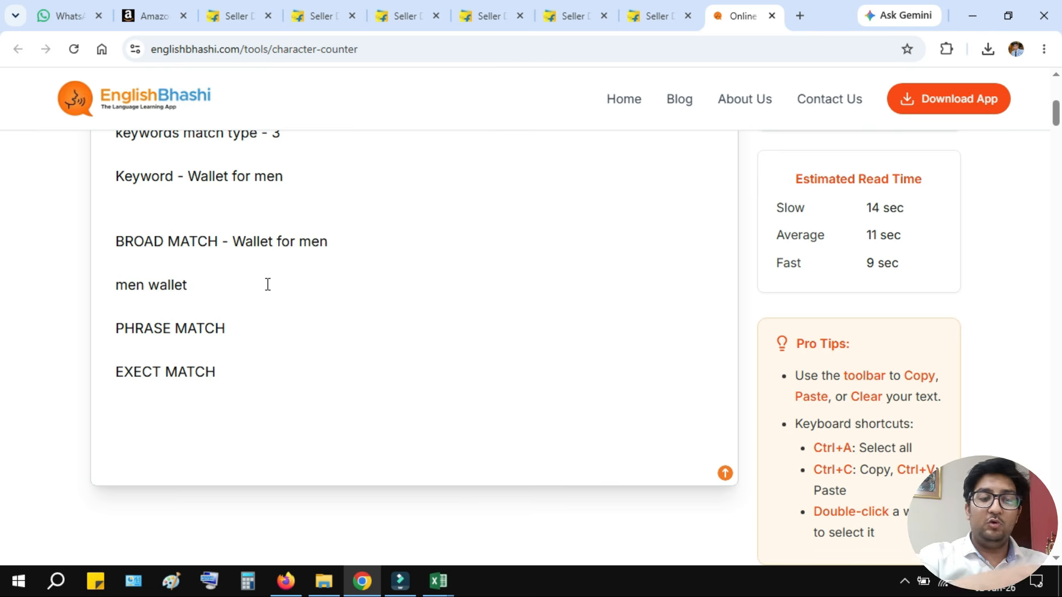
key(Return)
text(wallet men)
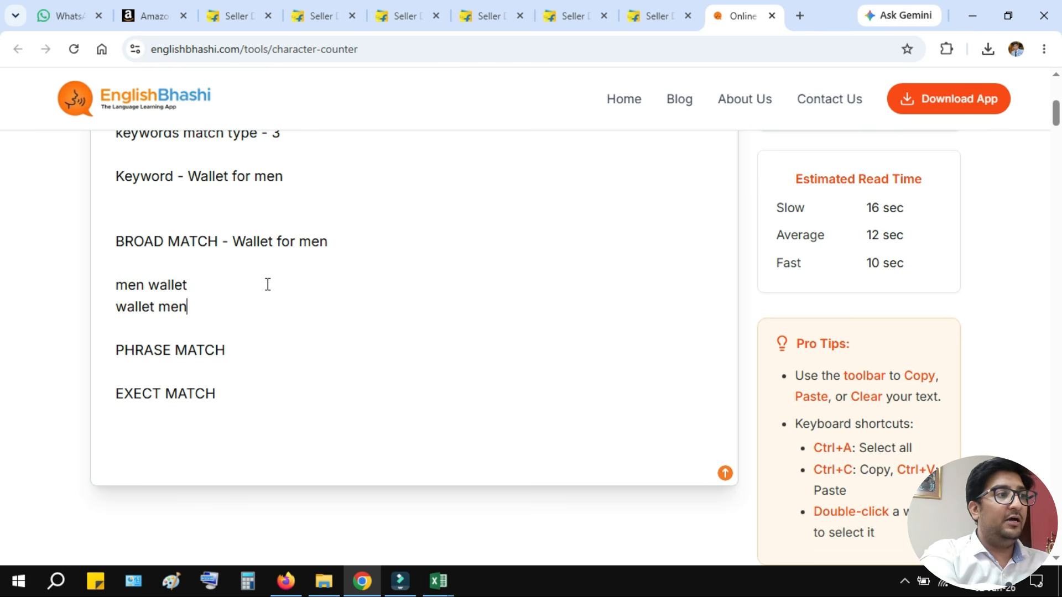
key(Return)
key(ctrl+v)
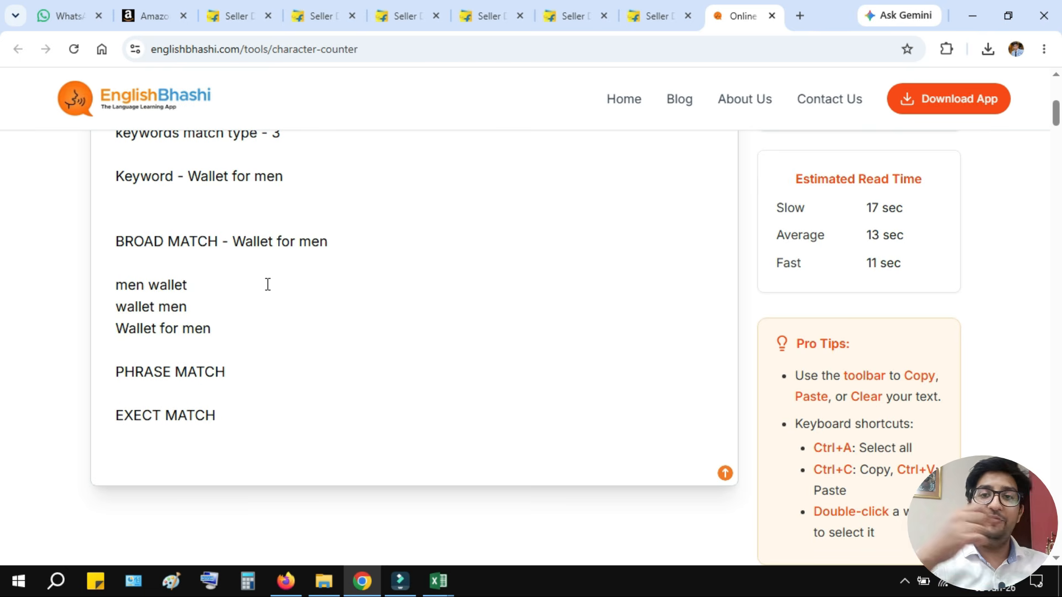
key(Return)
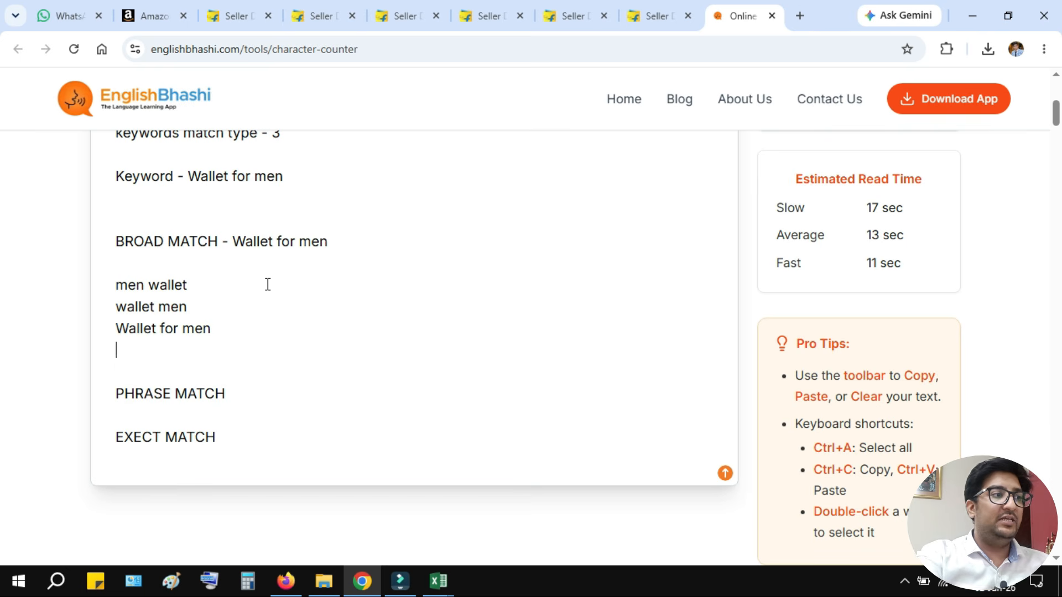
text(slim wallet for men)
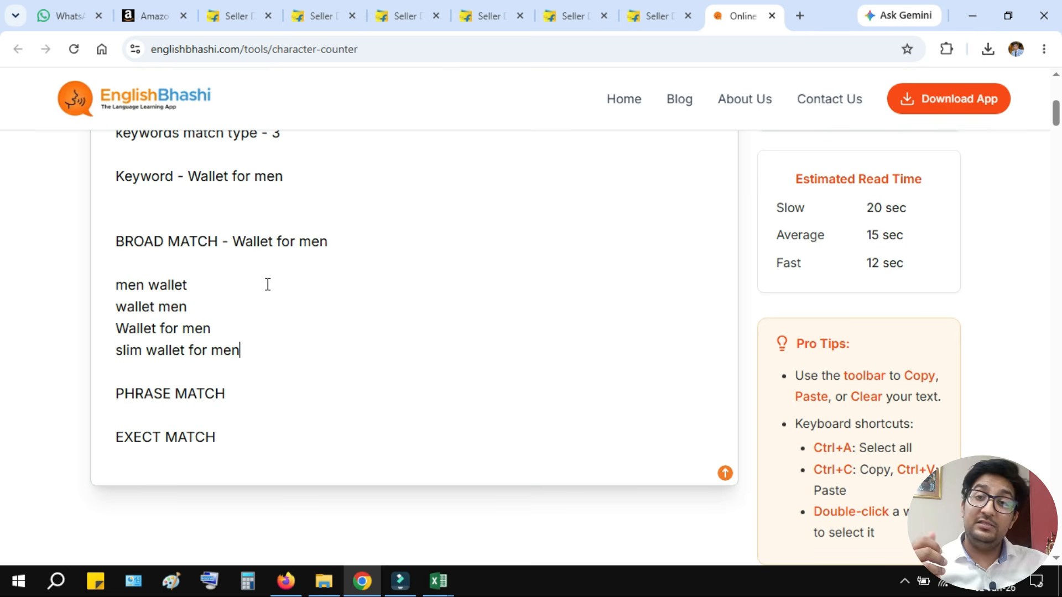
key(Return)
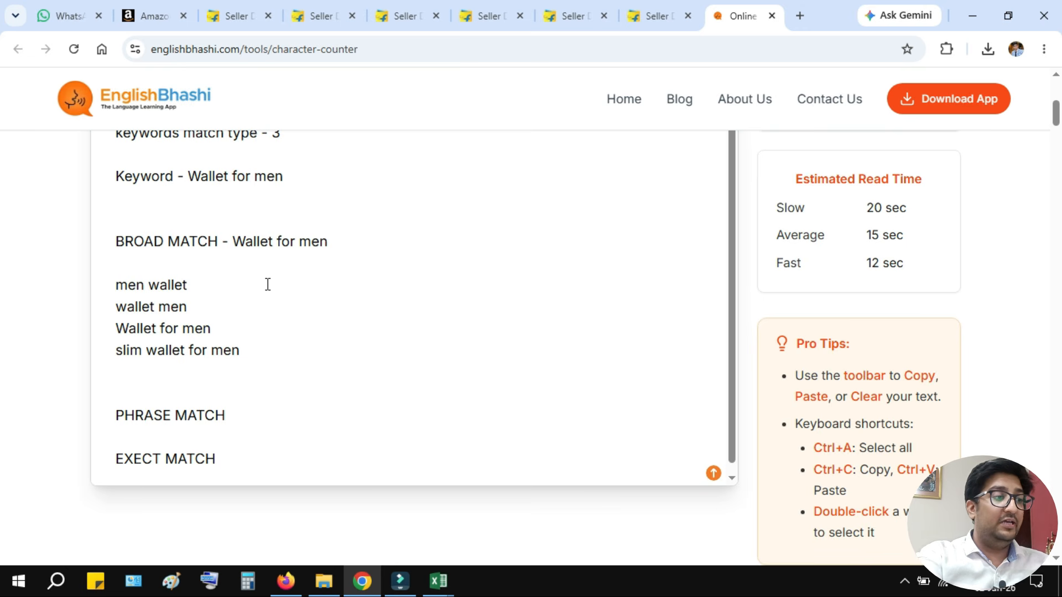
key(ctrl+v)
text(under 200 rs)
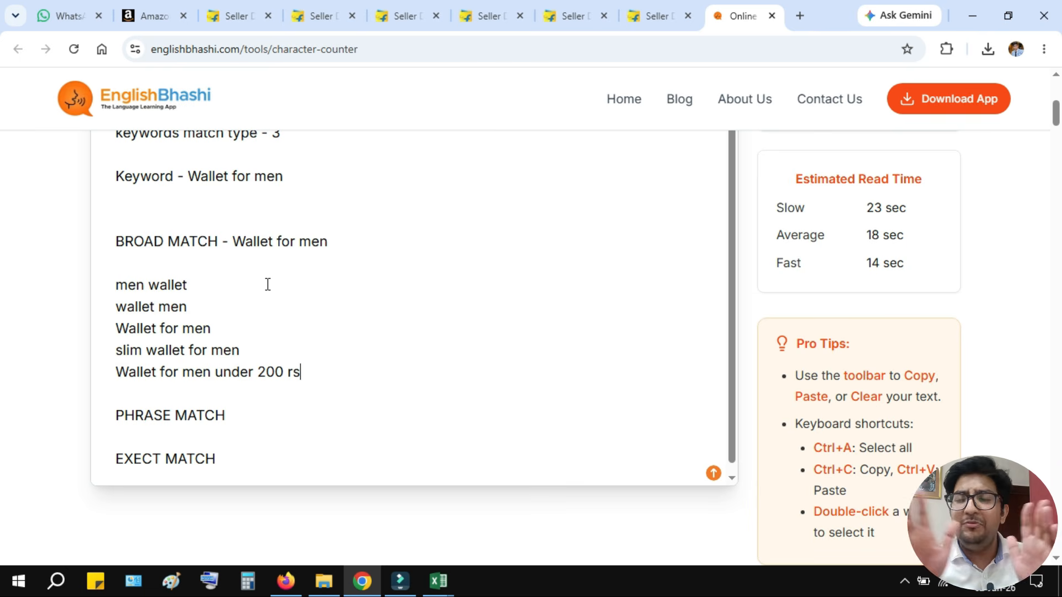
Add a dash after PHRASE MATCH, followed by extra blank lines before EXECT MATCH.
click(304, 421)
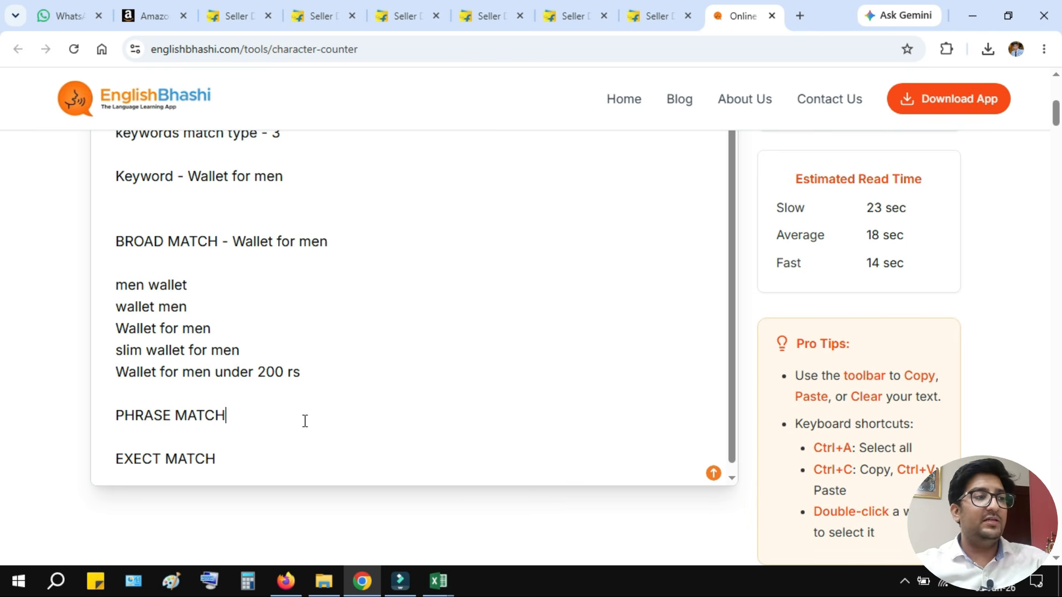
text(-)
key(Return)
key(Return)
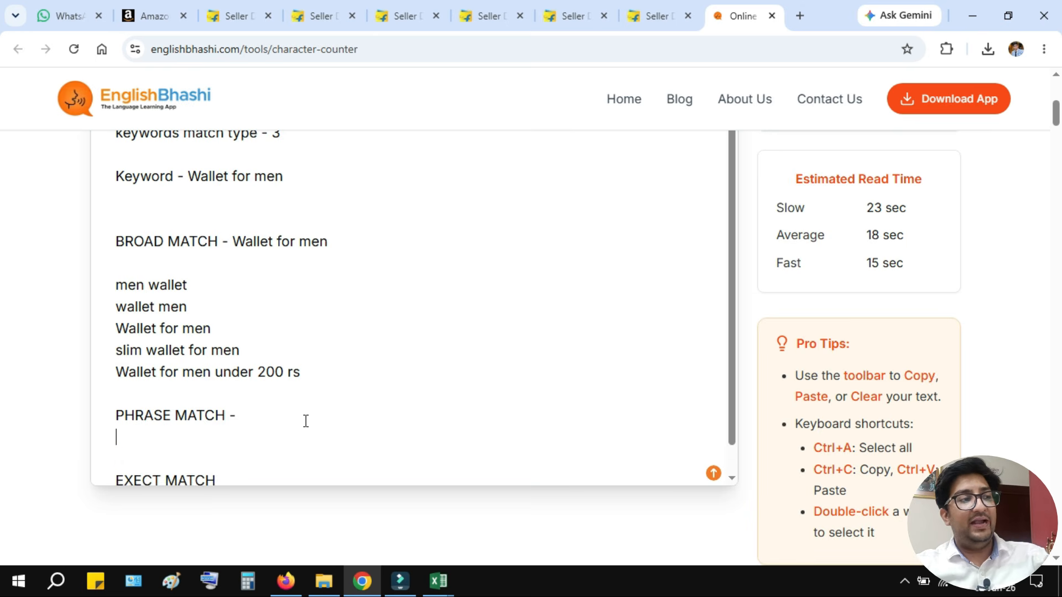
Shorten the first broad match example, "men wallet", to "wallet".
scroll(308, 372, down, 1)
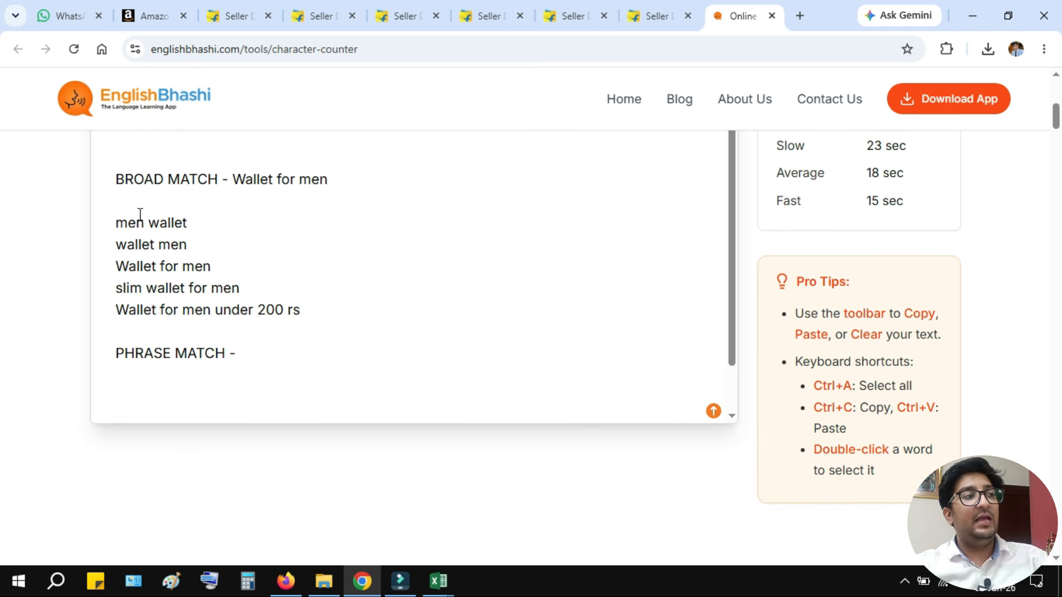
double_click(138, 221)
key(BackSpace)
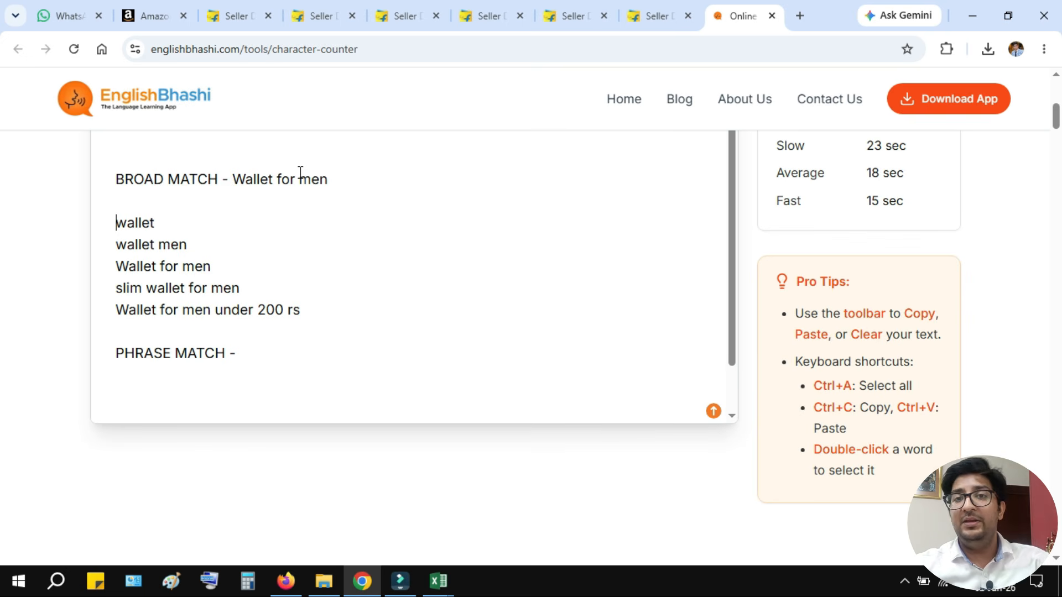
Copy "Wallet for men" from the BROAD MATCH line and place it after the dash on the PHRASE MATCH line.
scroll(365, 278, down, 1)
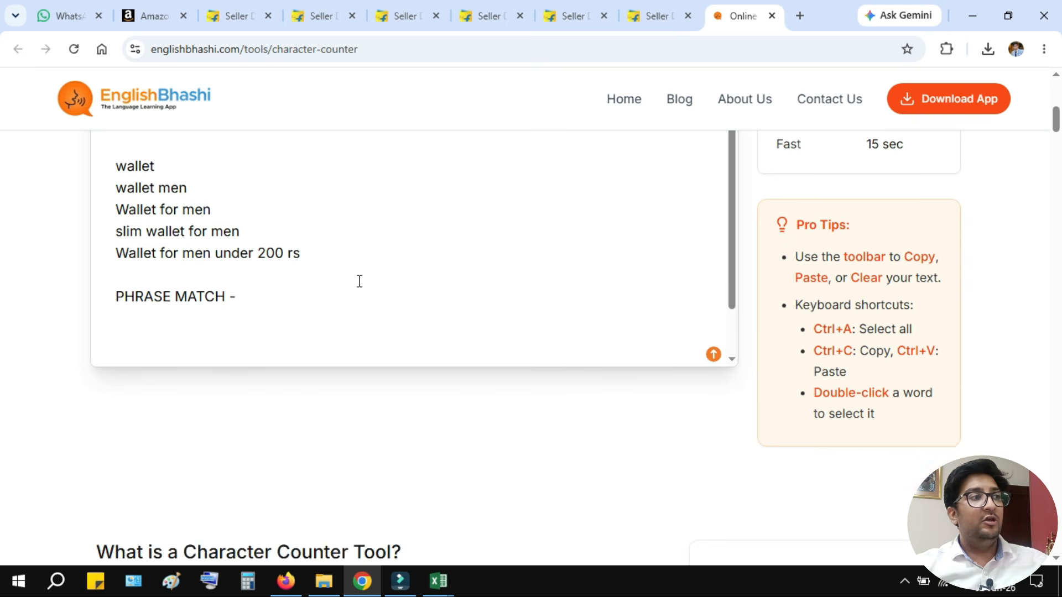
scroll(443, 286, up, 1)
scroll(848, 294, up, 2)
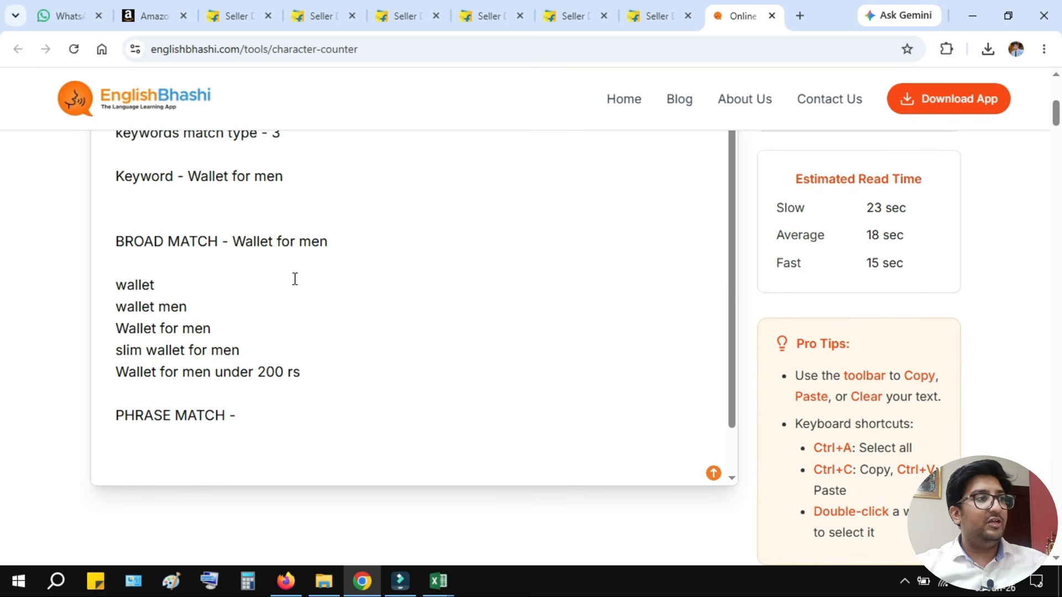
drag(233, 242, 340, 241)
key(ctrl+c)
click(310, 408)
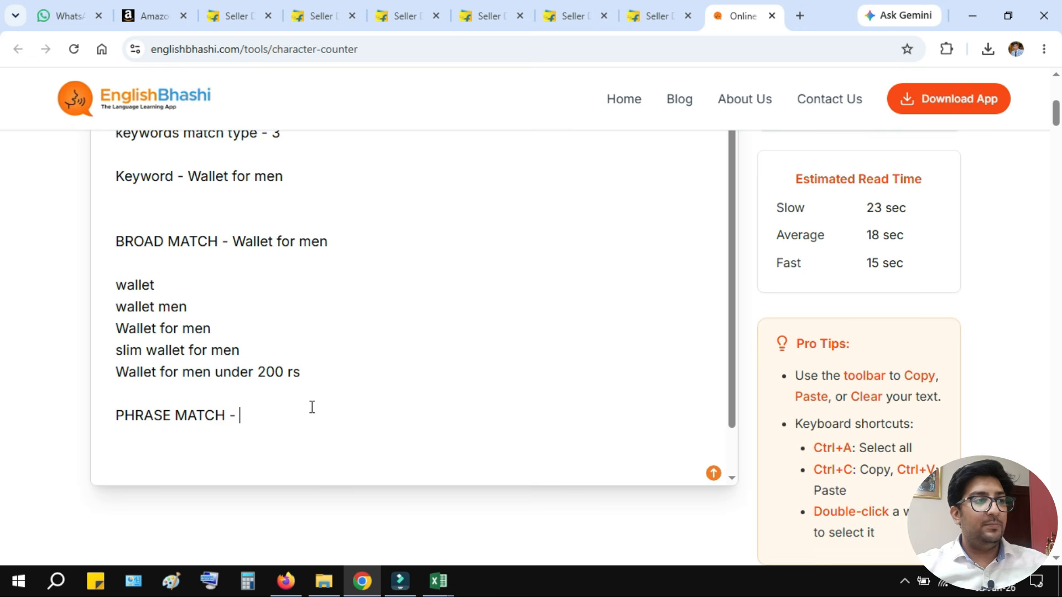
key(ctrl+v)
List "Wallet for men" and "slim Wallet for men" as the first phrase match examples, below a blank line under PHRASE MATCH.
scroll(363, 396, down, 1)
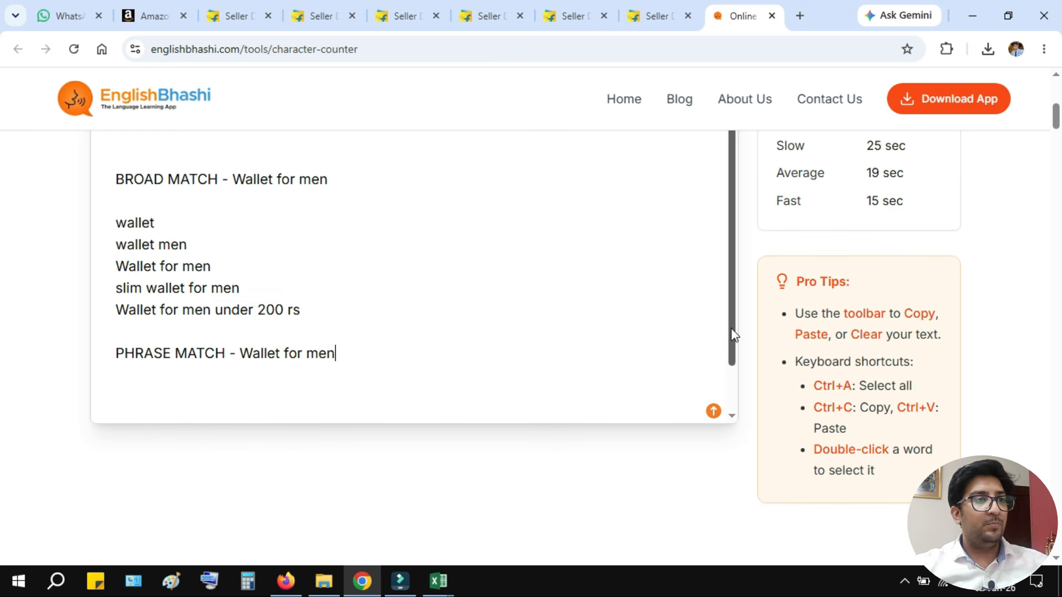
drag(732, 331, 734, 412)
click(267, 336)
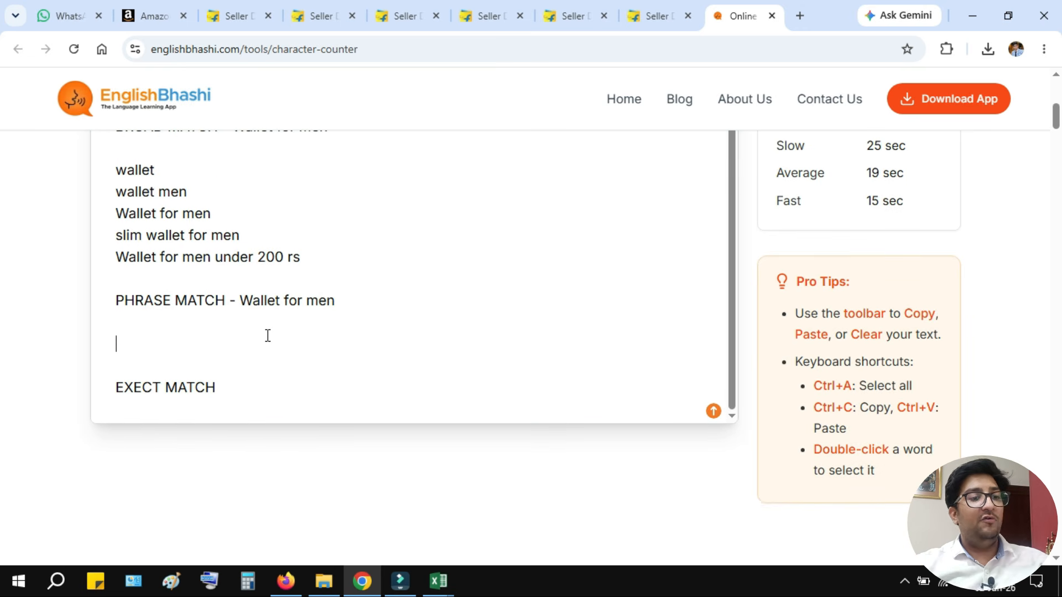
key(ctrl+v)
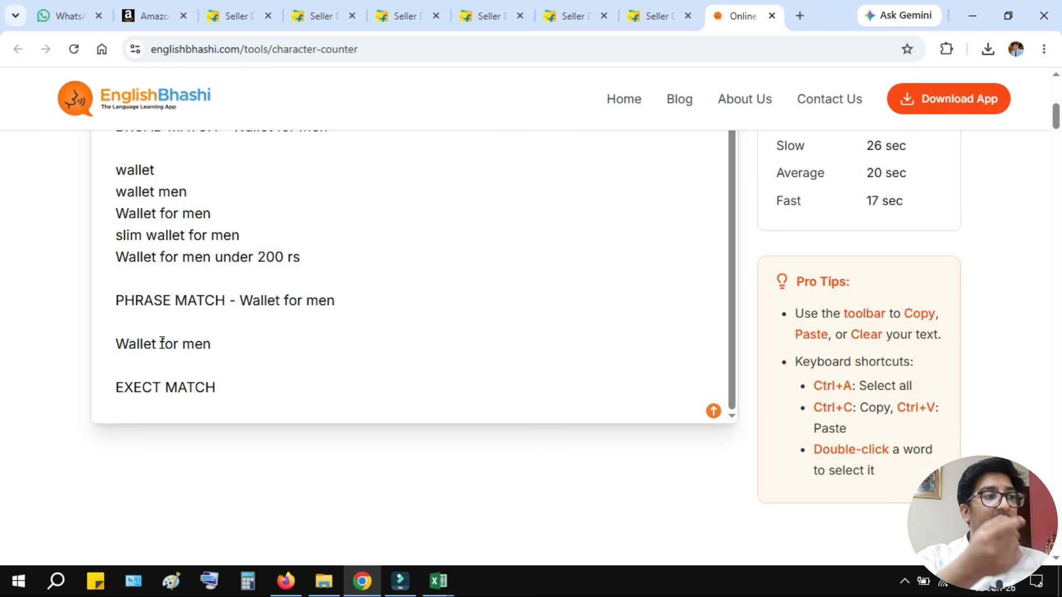
click(246, 344)
key(Return)
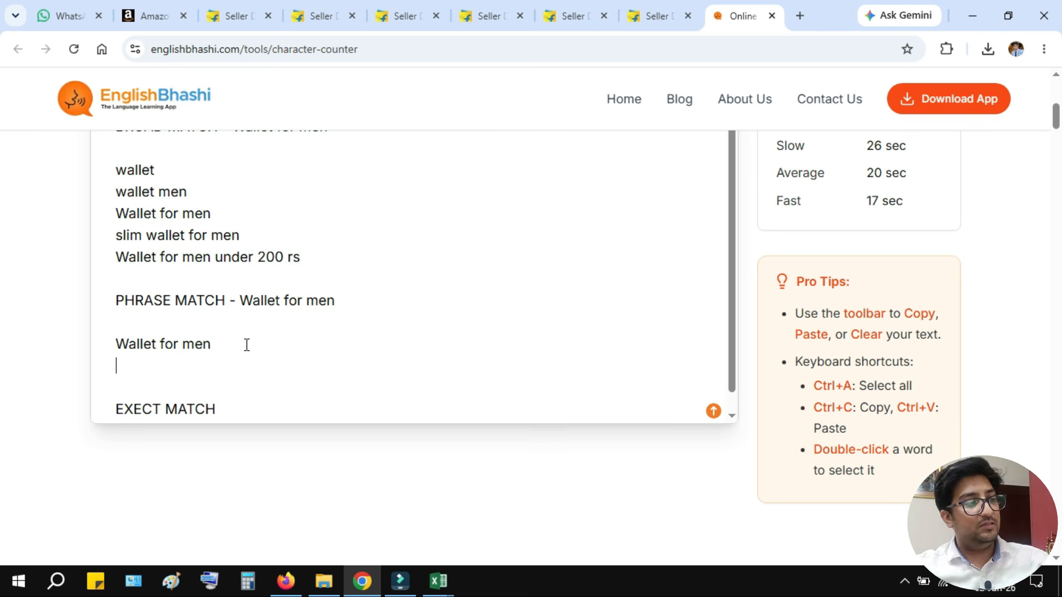
key(ctrl+v)
text(slim)
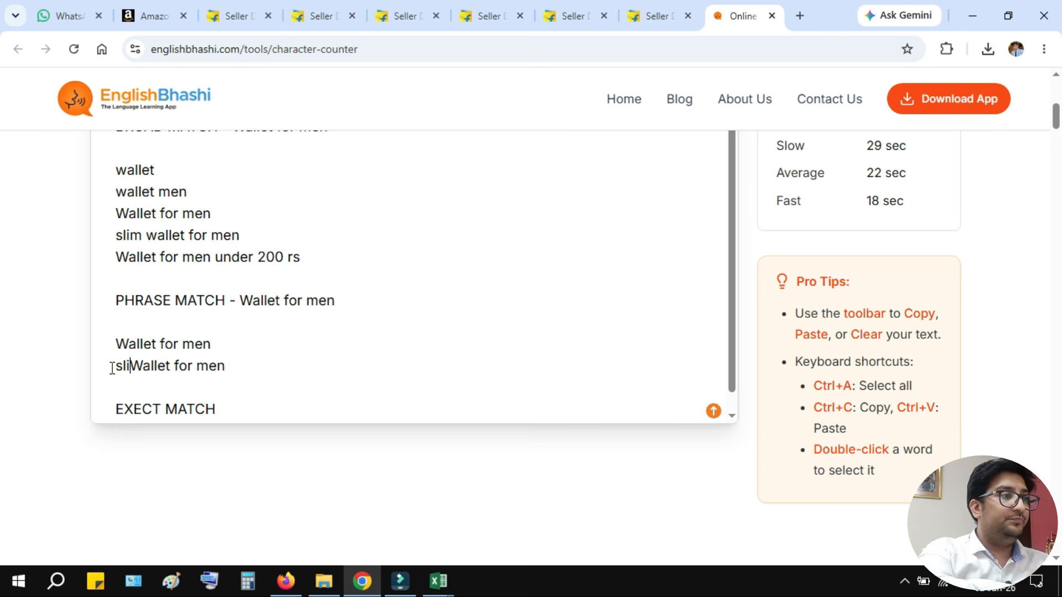
Add "Wallet for men leather" as the third phrase match example.
click(310, 360)
key(Return)
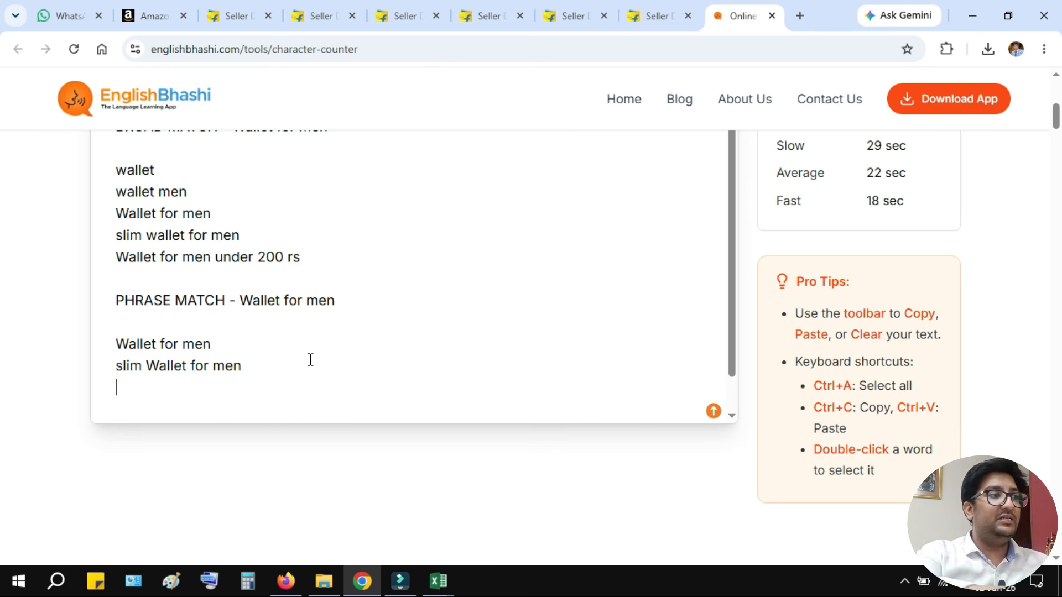
key(ctrl+v)
text(lenther)
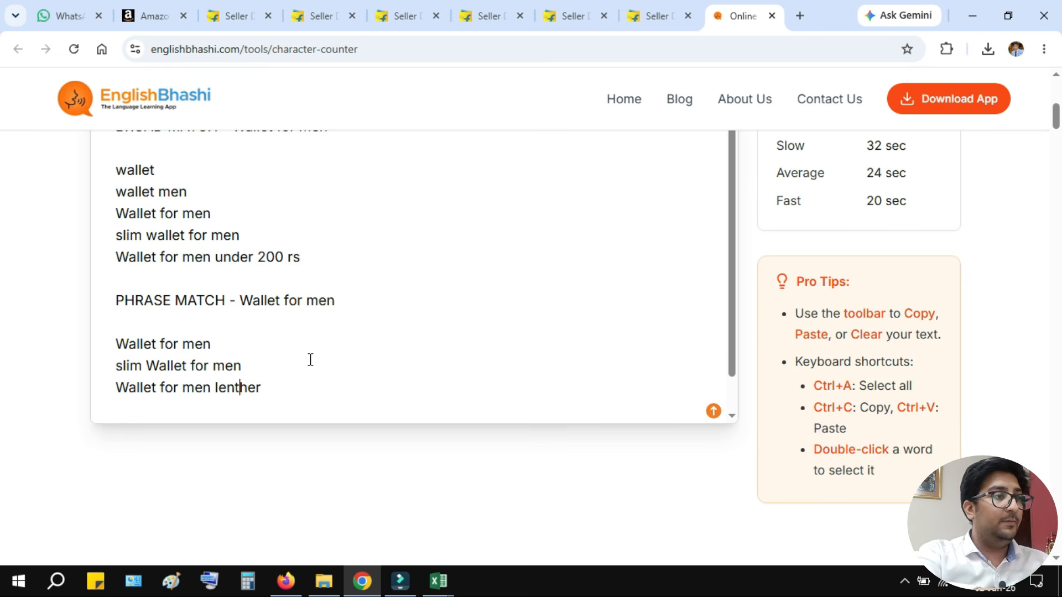
key(BackSpace)
text(a)
key(Right)
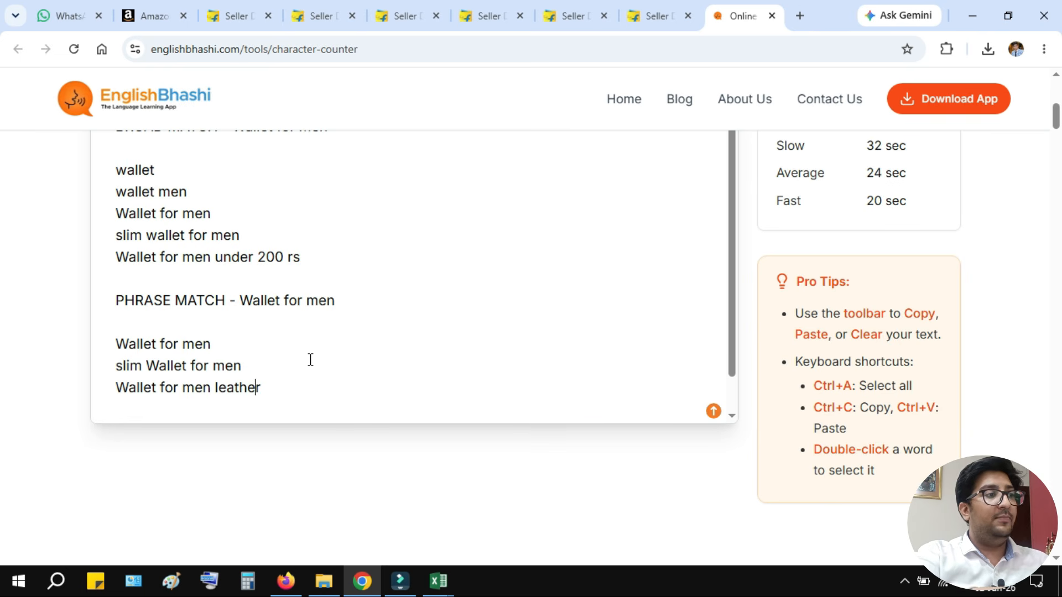
key(Right)
Add "slim wallet for men under 500 rs" as the fourth phrase match example.
key(Return)
text(s)
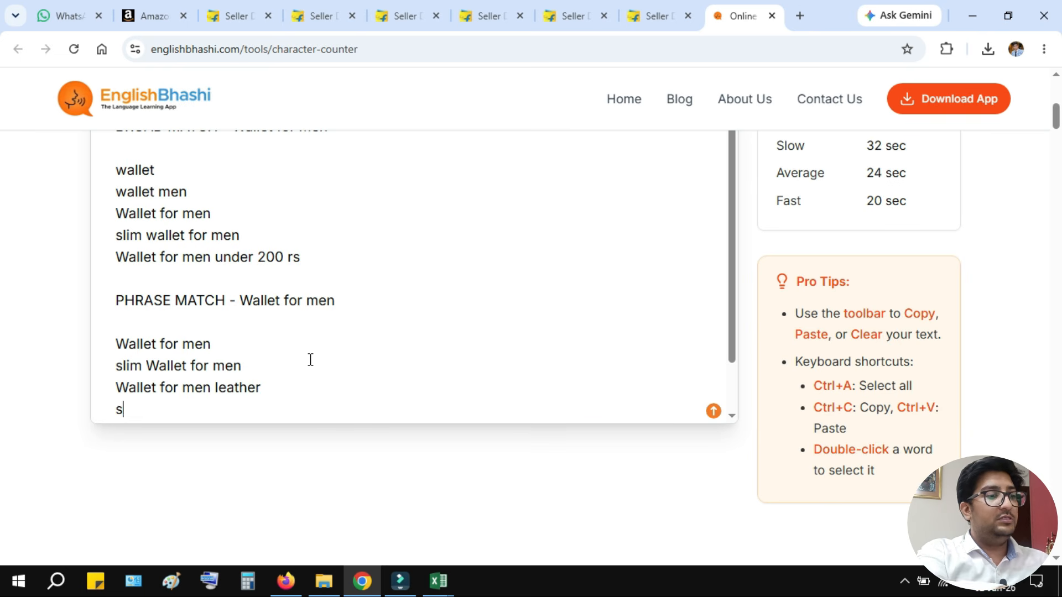
text(lim wallet for u)
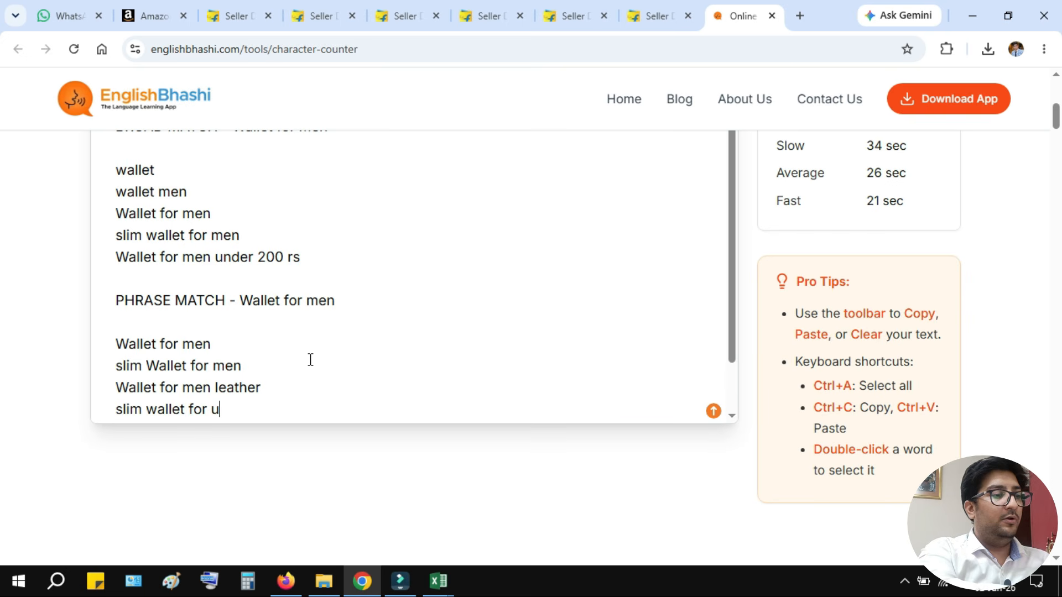
key(BackSpace)
text(men under500 rs)
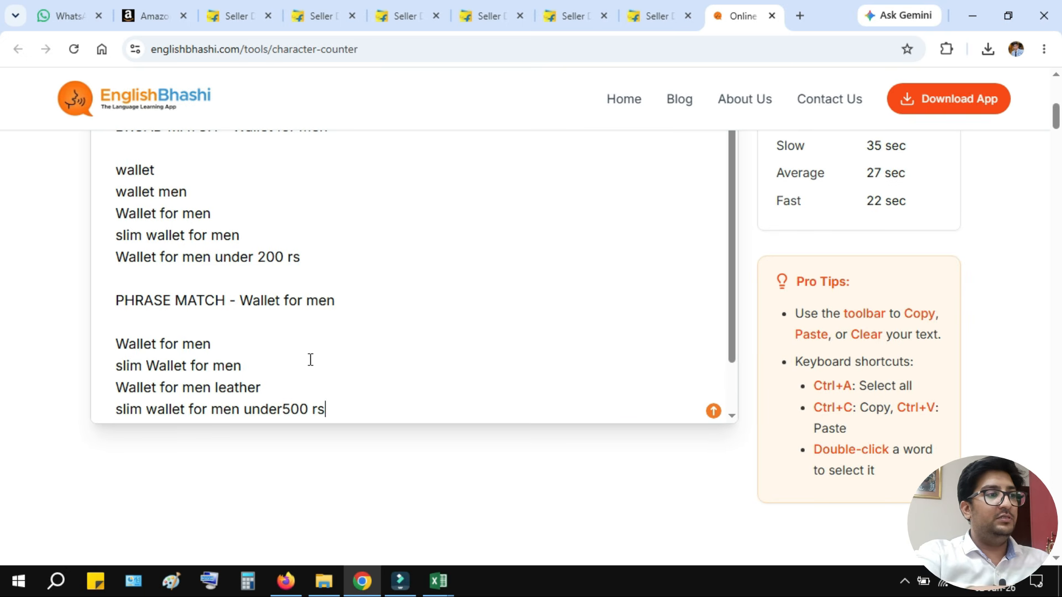
key(Left)
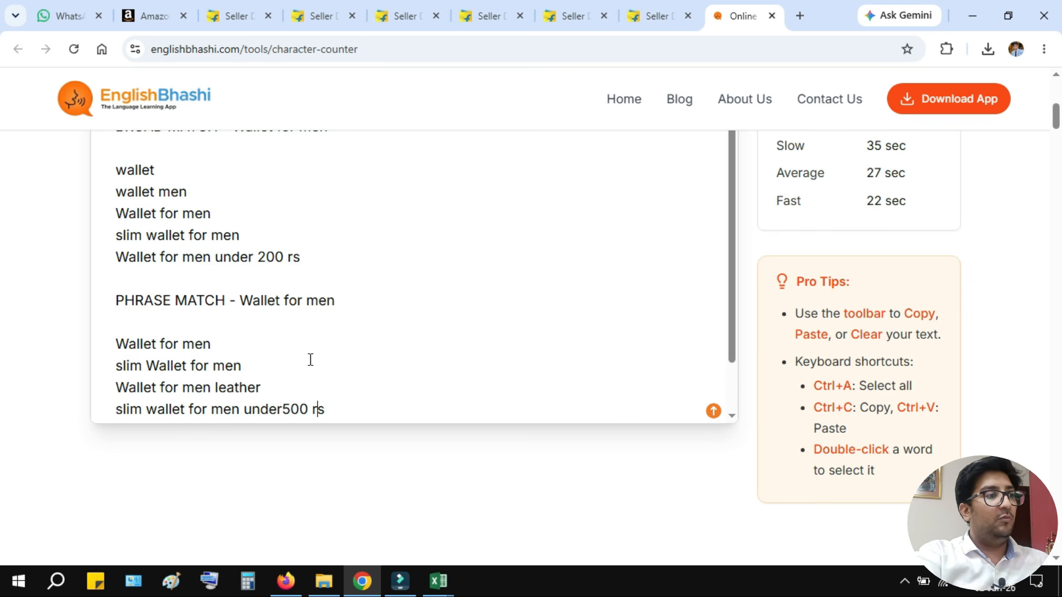
key(Left)
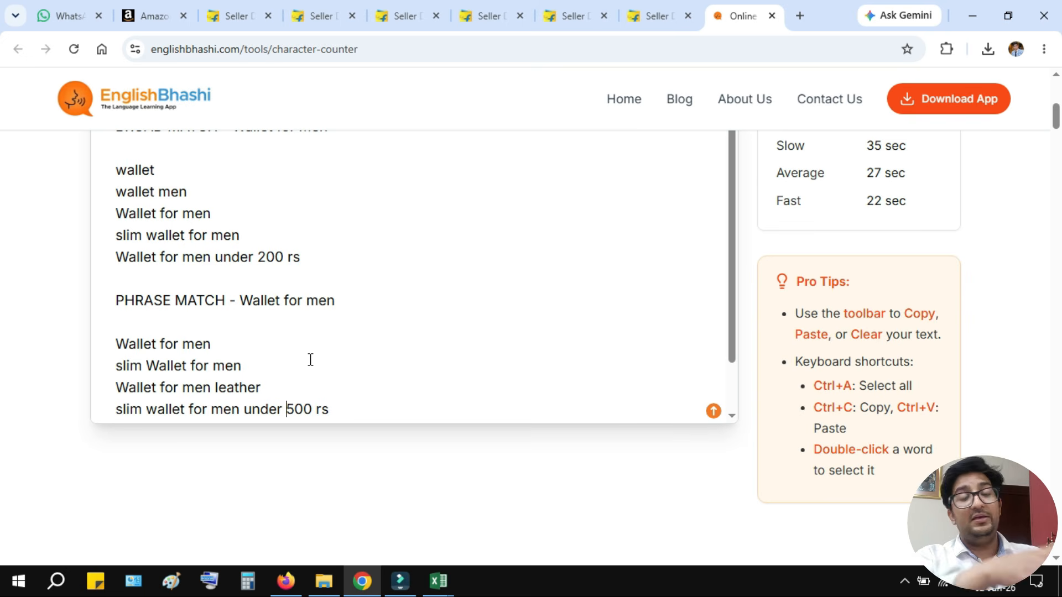
Add a dash after EXECT MATCH, followed by a copy of "Wallet for men" from the PHRASE MATCH line.
scroll(311, 360, down, 3)
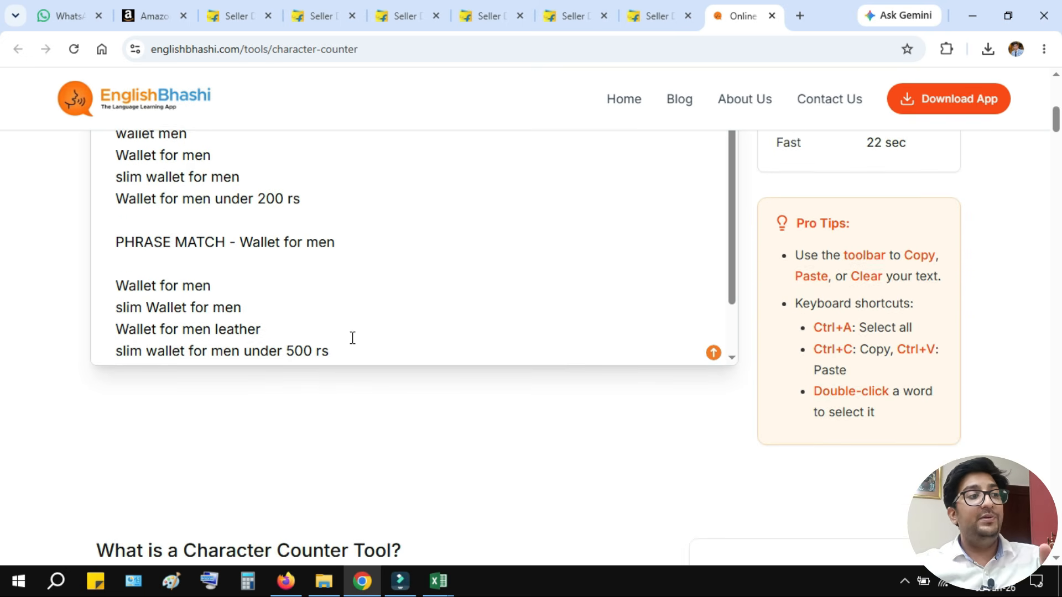
scroll(1020, 234, up, 3)
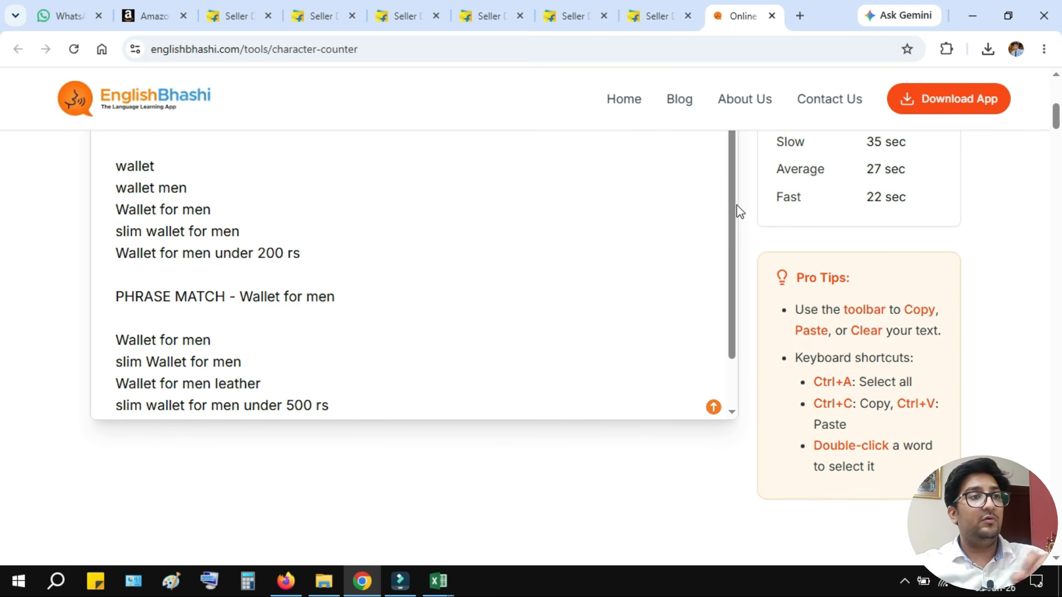
drag(735, 209, 734, 300)
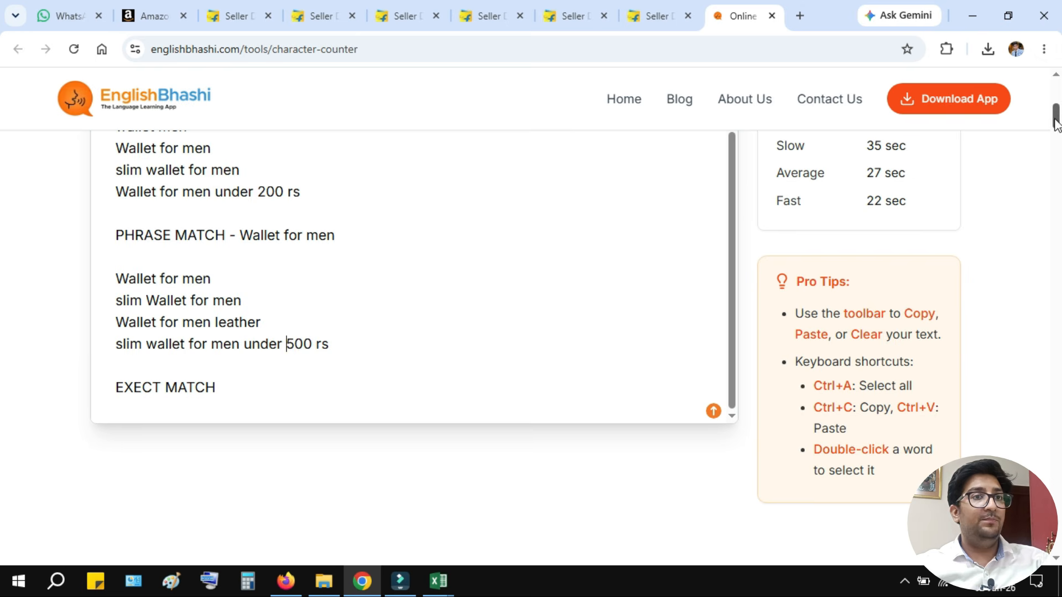
scroll(1056, 113, up, 2)
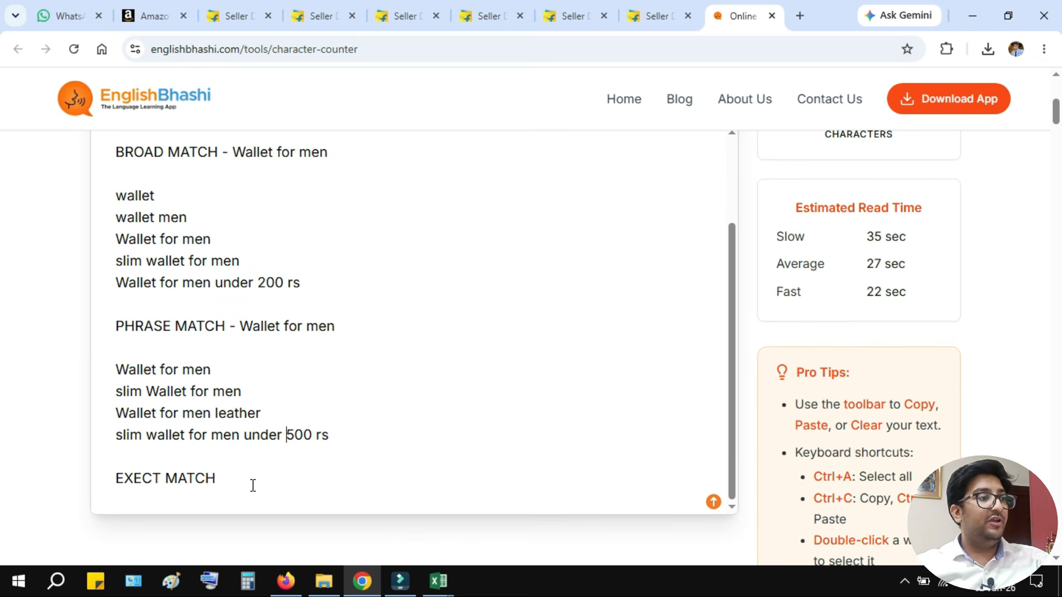
drag(241, 326, 347, 322)
key(ctrl+c)
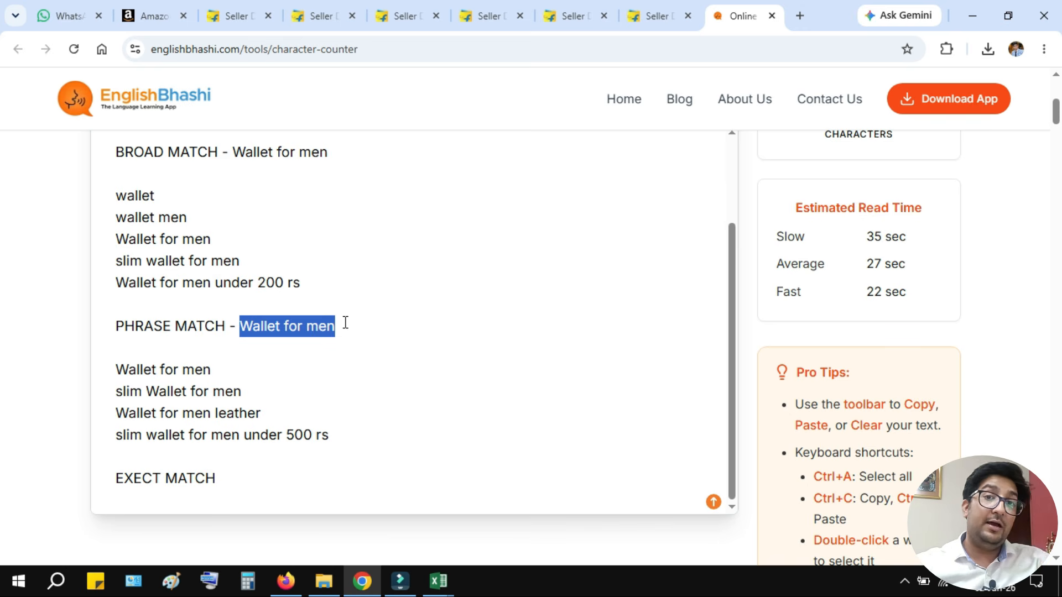
click(297, 479)
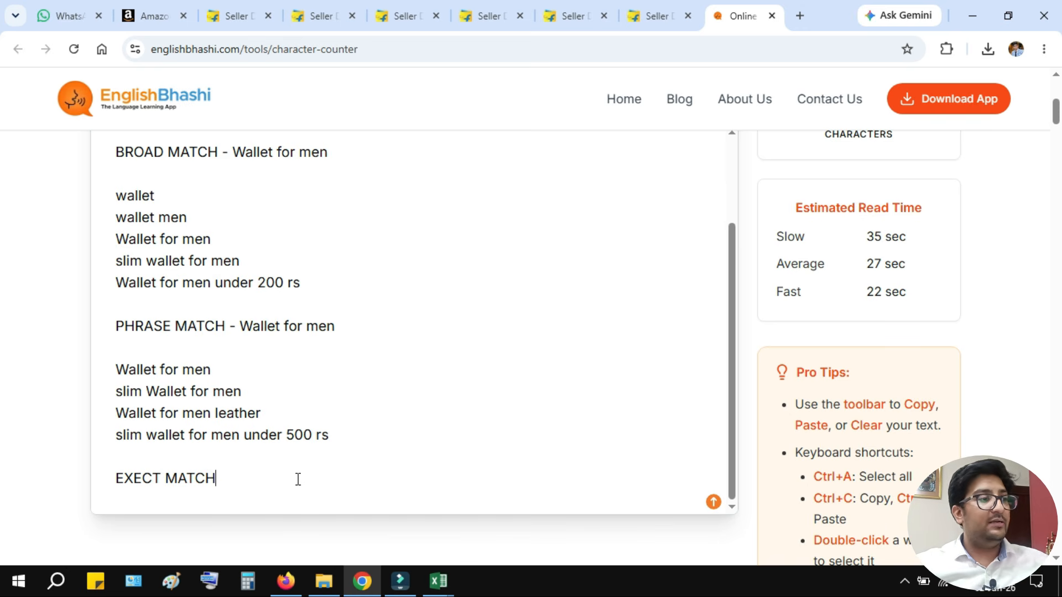
text(-)
key(ctrl+v)
Insert several blank lines after the EXECT MATCH line and place "Wallet for men" three lines below it as the first example.
key(Return)
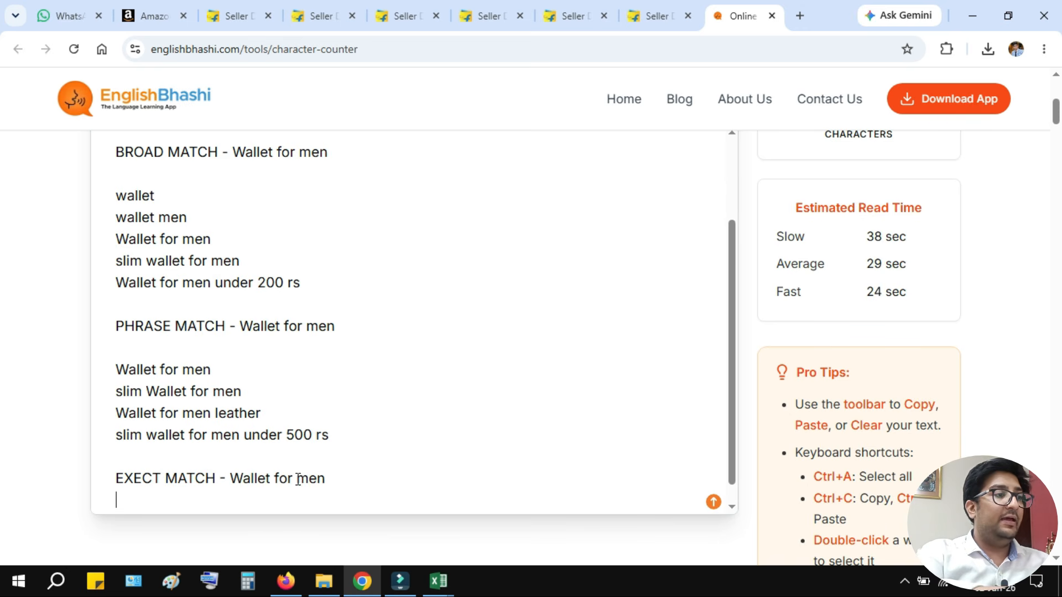
key(Return)
key(Return)
key(Return)
key(Return)
key(Return)
key(Return)
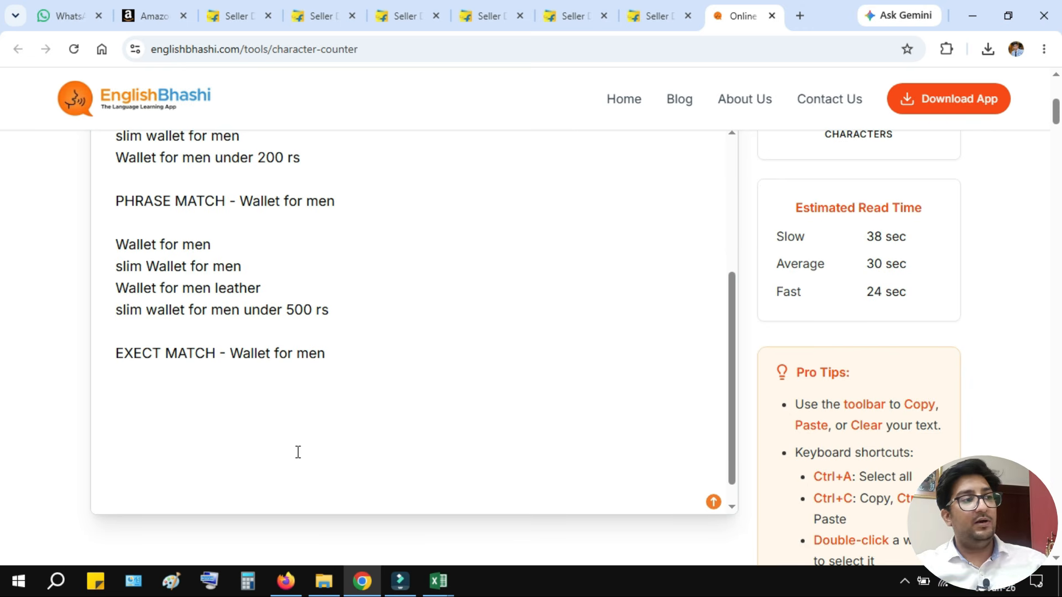
click(291, 425)
key(ctrl+v)
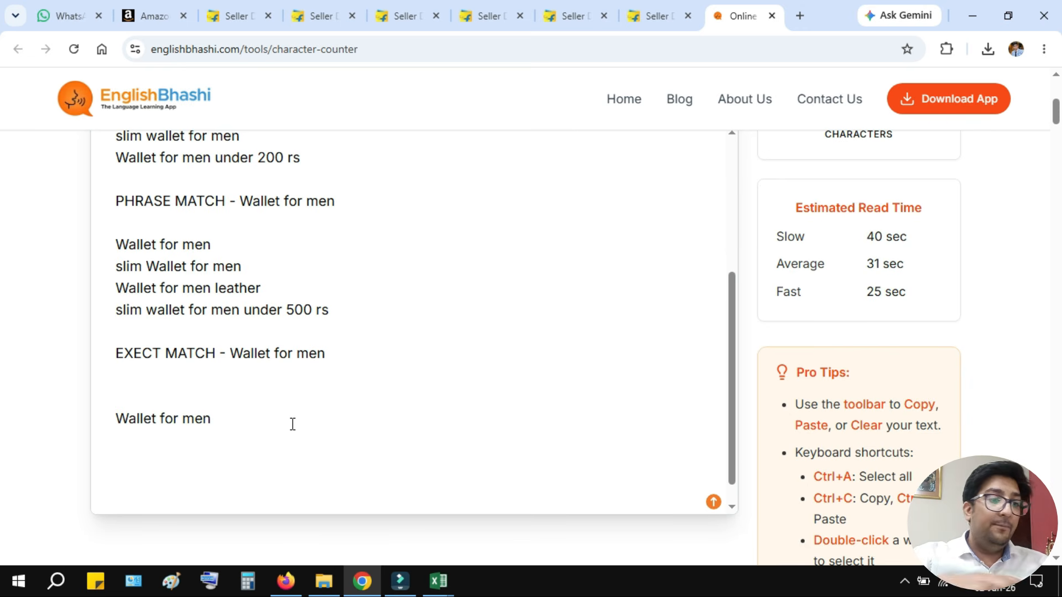
Add the plural variants "Wallets for men" and "Wallet for mens" as the next exact match examples.
key(Return)
key(ctrl+v)
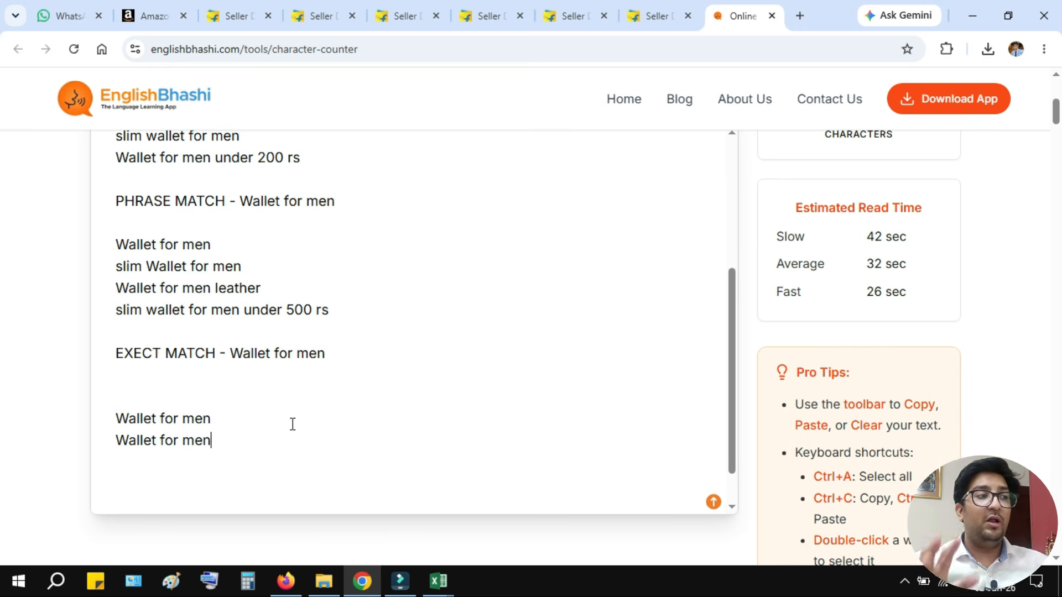
click(158, 439)
text(s)
click(281, 442)
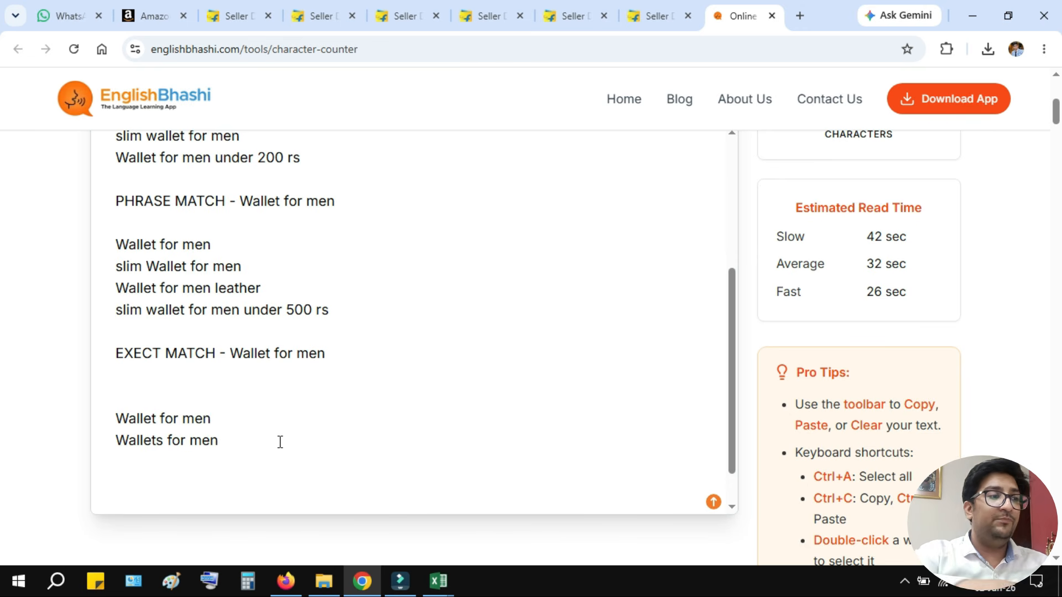
key(Return)
key(ctrl+v)
text(s)
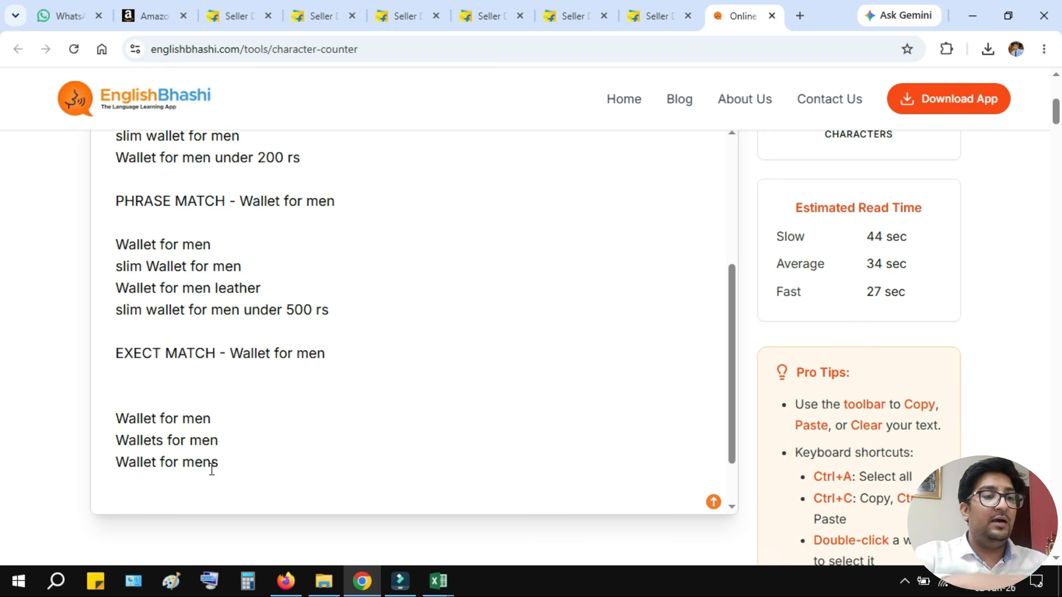
Add "Wallet for man" as the last exact match example, directly below "Wallet for mens" without a blank line between them.
key(Return)
key(Return)
key(ctrl+v)
key(BackSpace)
text(a)
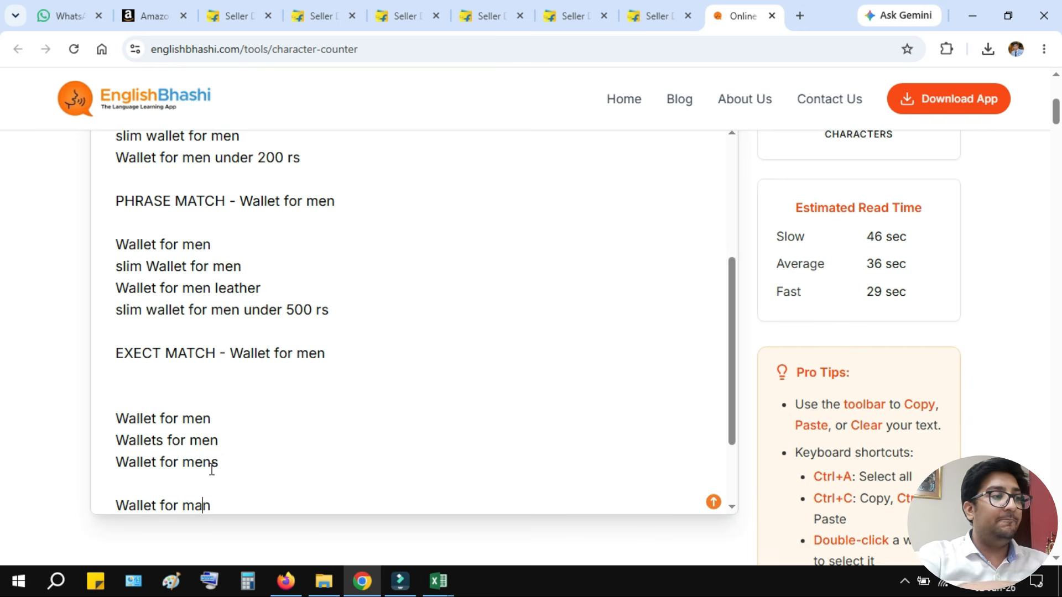
click(128, 490)
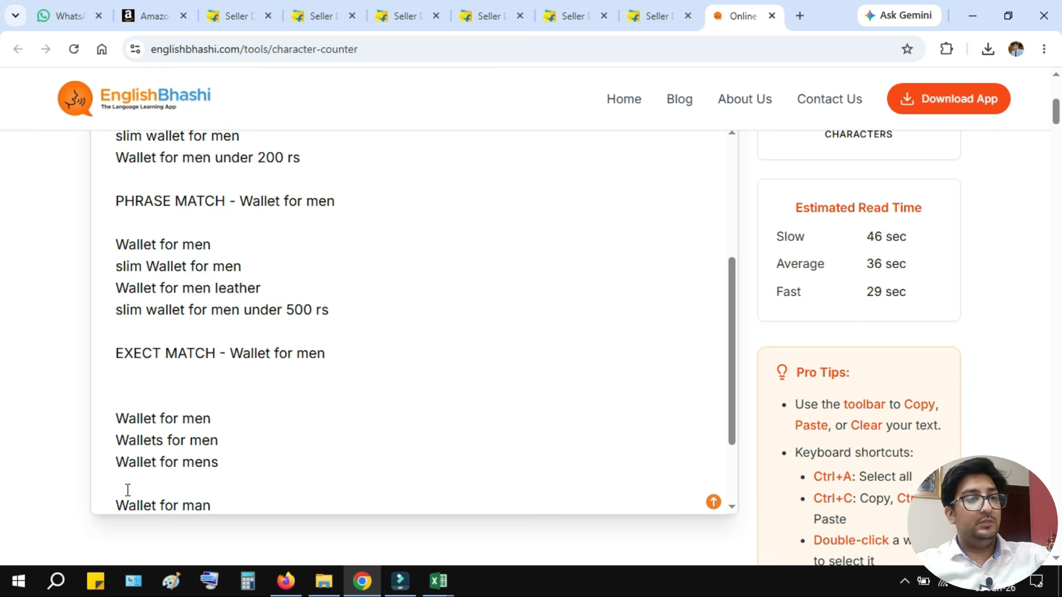
key(BackSpace)
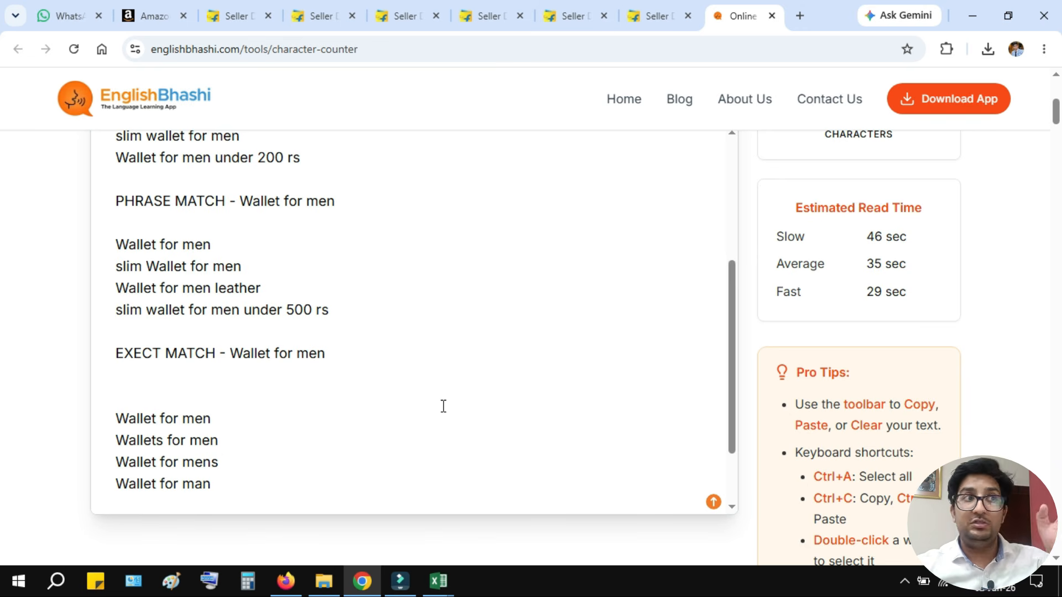
Switch to the Flipkart campaign's Enter Keywords dialog and examine the Phrase Match field and its explanation.
click(658, 11)
click(577, 10)
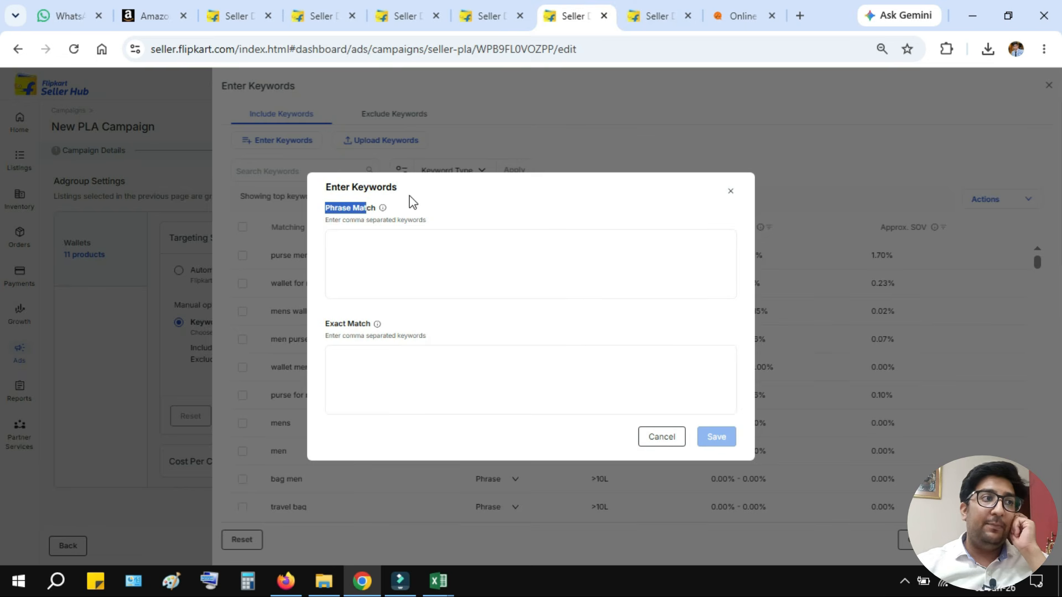
click(455, 209)
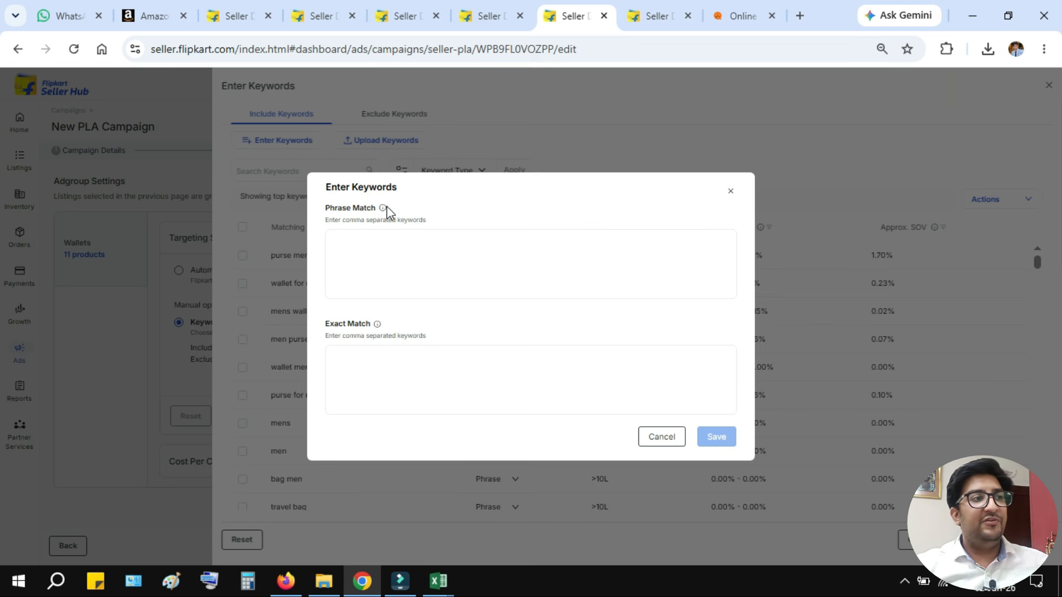
double_click(385, 188)
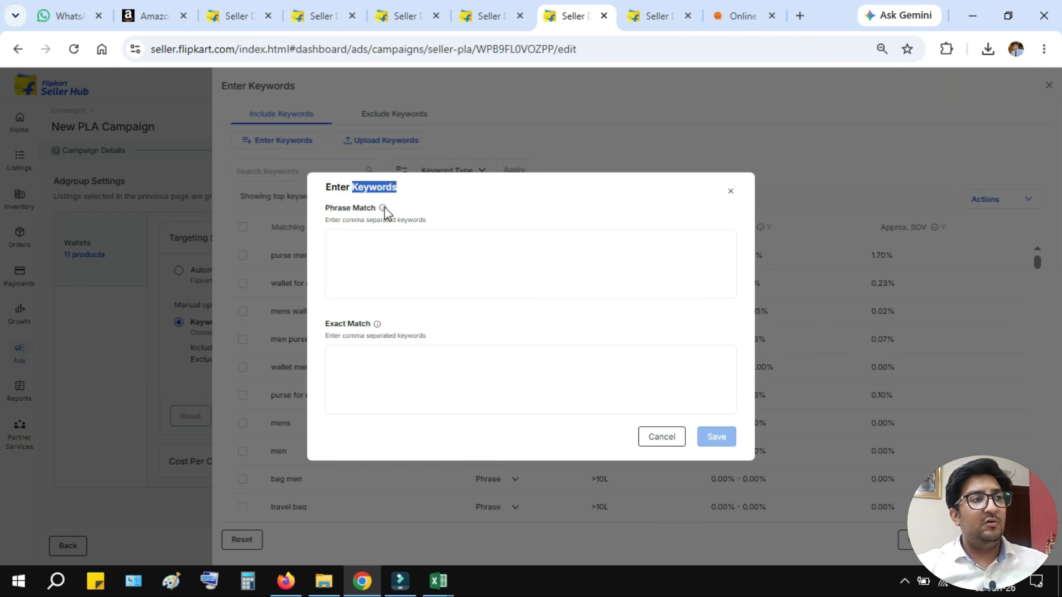
mouse_move(383, 209)
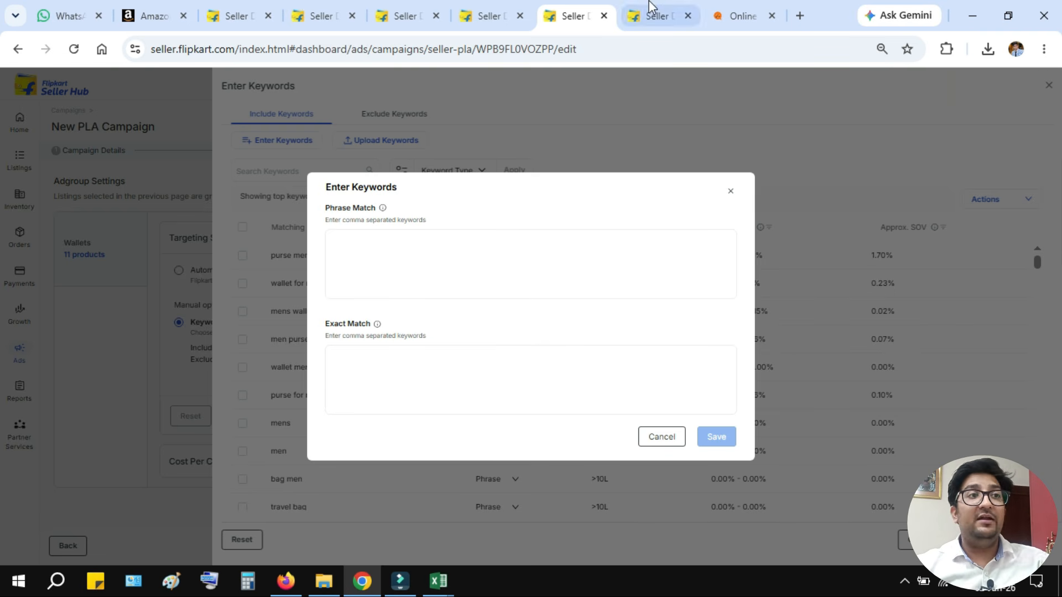
drag(322, 209, 374, 214)
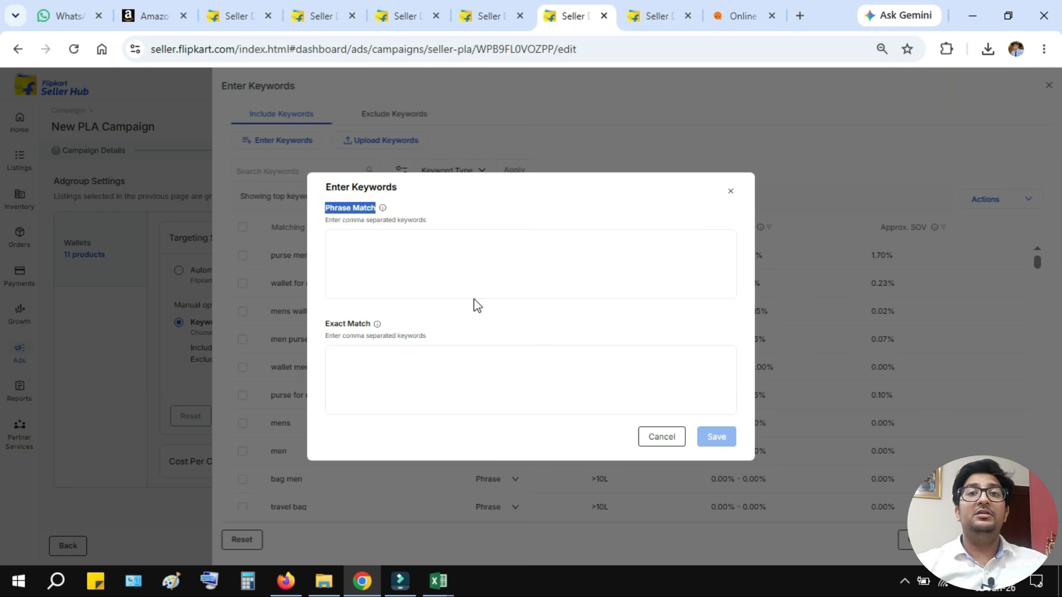
Review the BROAD MATCH examples in the character counter notes, and compare them with Flipkart's Phrase Match explanation.
click(730, 16)
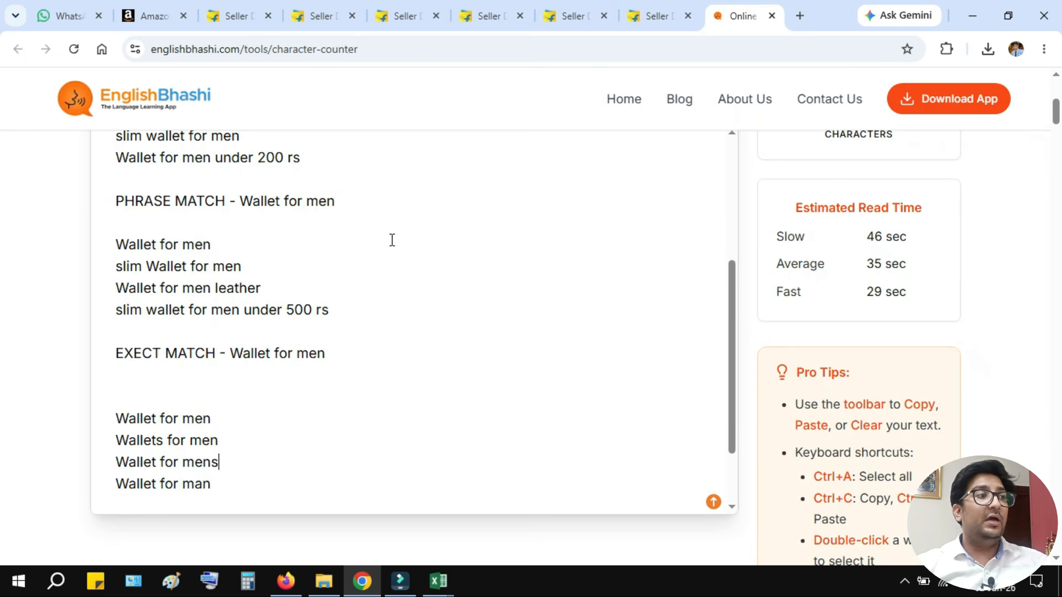
scroll(392, 240, up, 3)
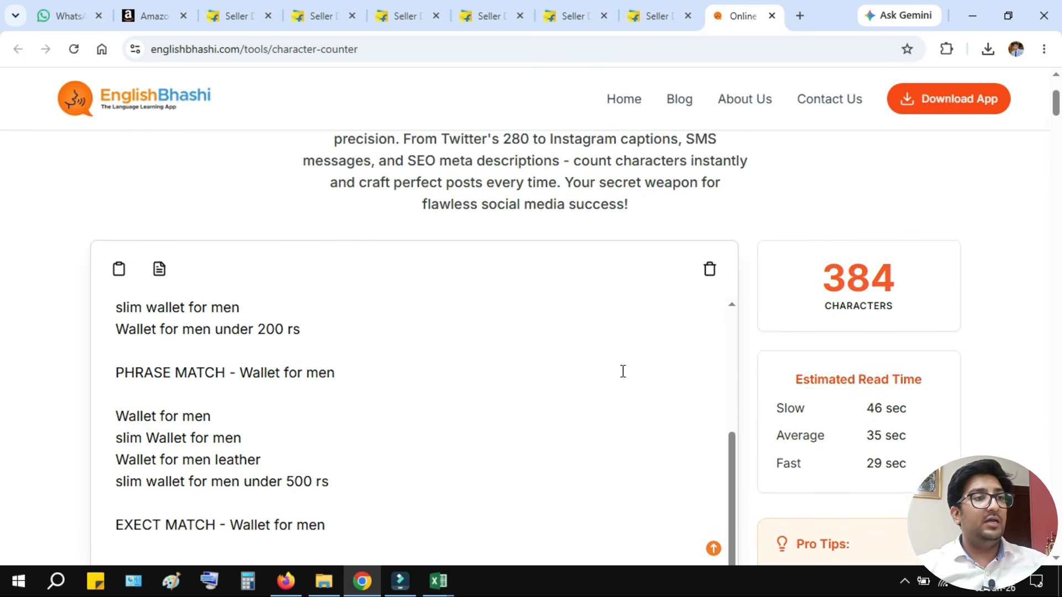
scroll(623, 372, down, 1)
drag(735, 443, 735, 346)
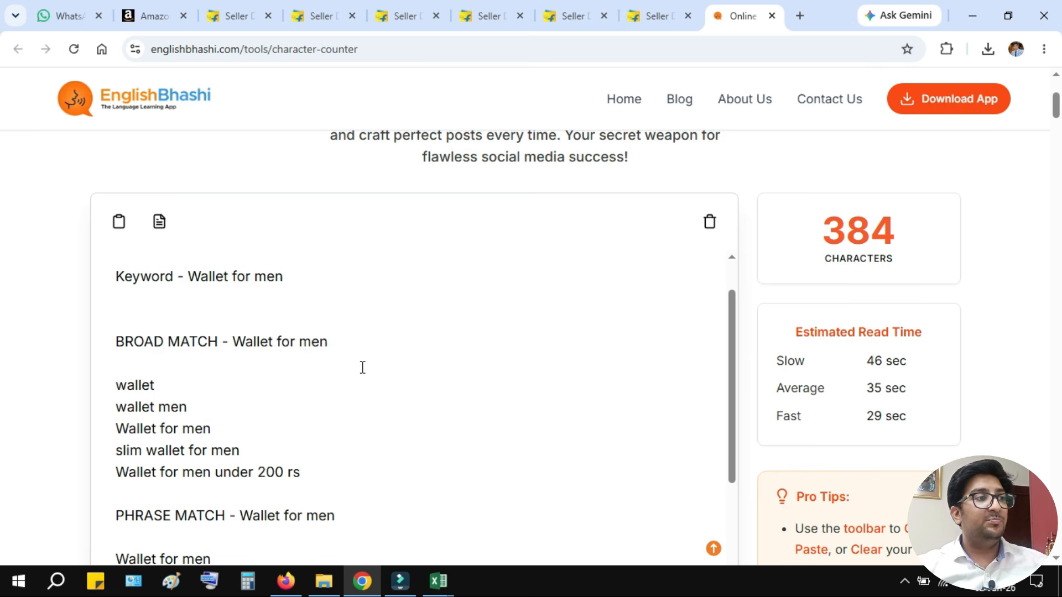
click(571, 15)
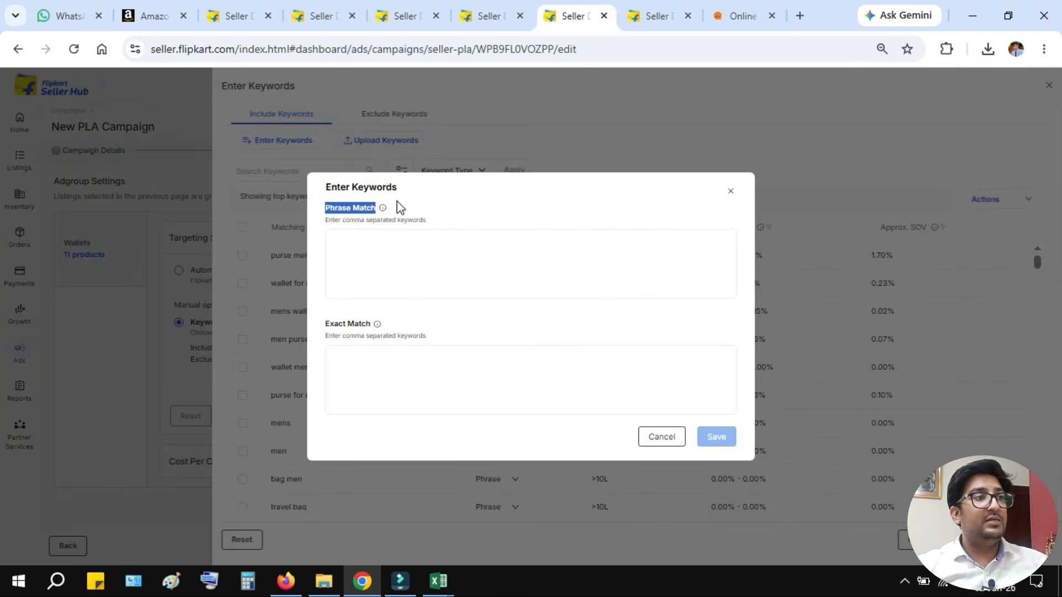
mouse_move(384, 214)
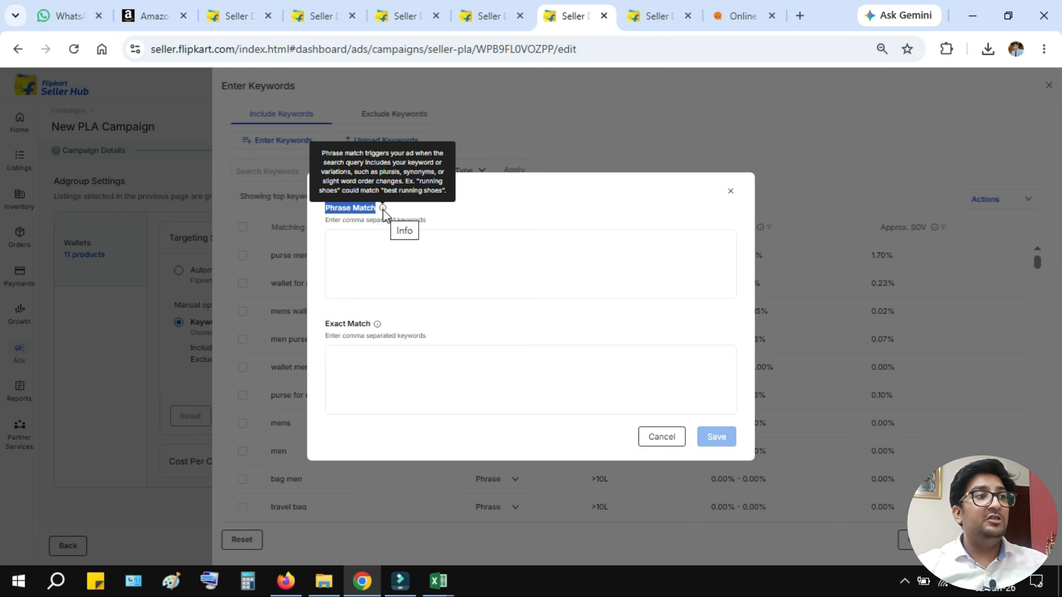
In the character counter notes, replace "Wallet for men" on the BROAD MATCH line with "running shoes".
click(653, 16)
click(727, 11)
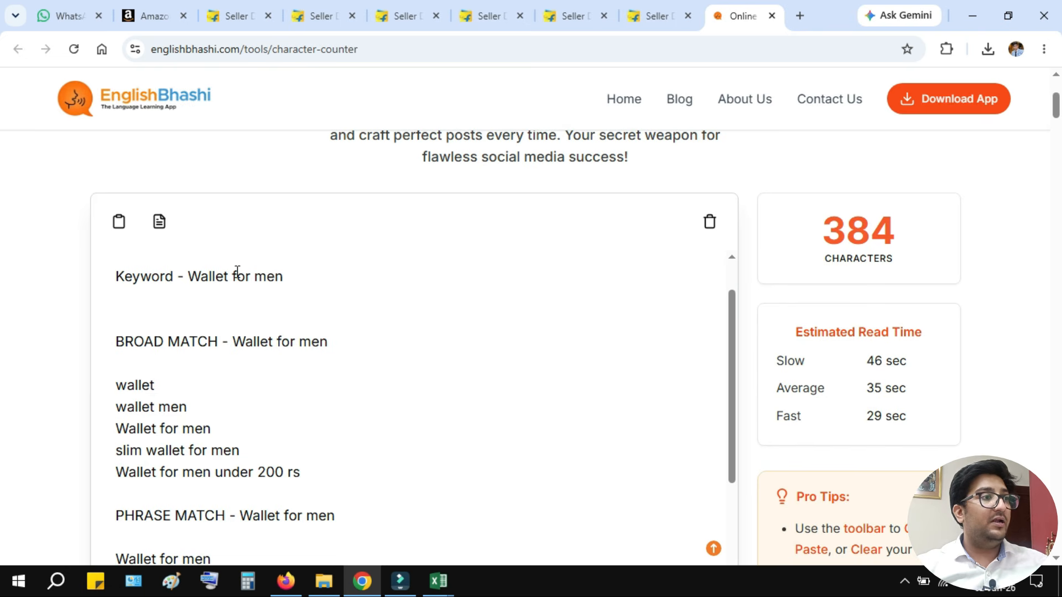
drag(232, 342, 354, 342)
text(r)
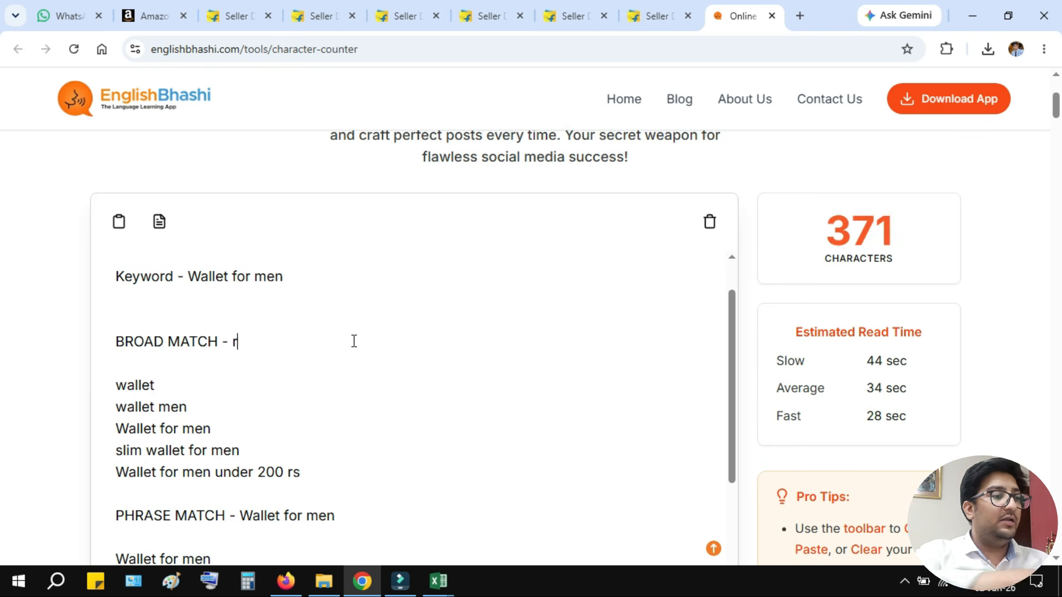
text(unning shoes)
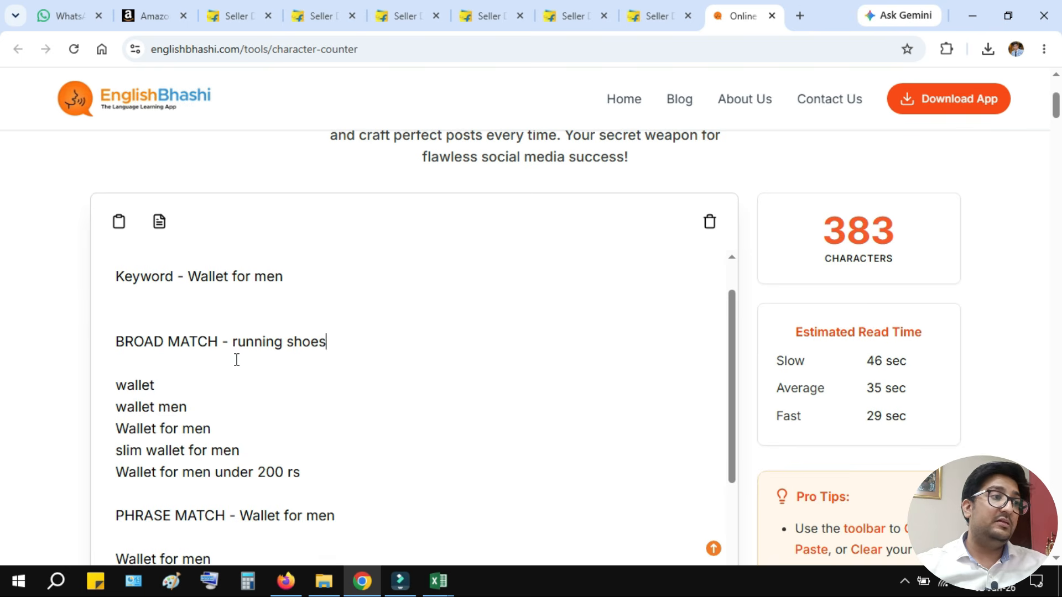
Add "running shoe" and "running shoes" as examples directly below the BROAD MATCH line, copying the keyword from that line.
drag(232, 341, 327, 341)
key(ctrl+c)
click(279, 368)
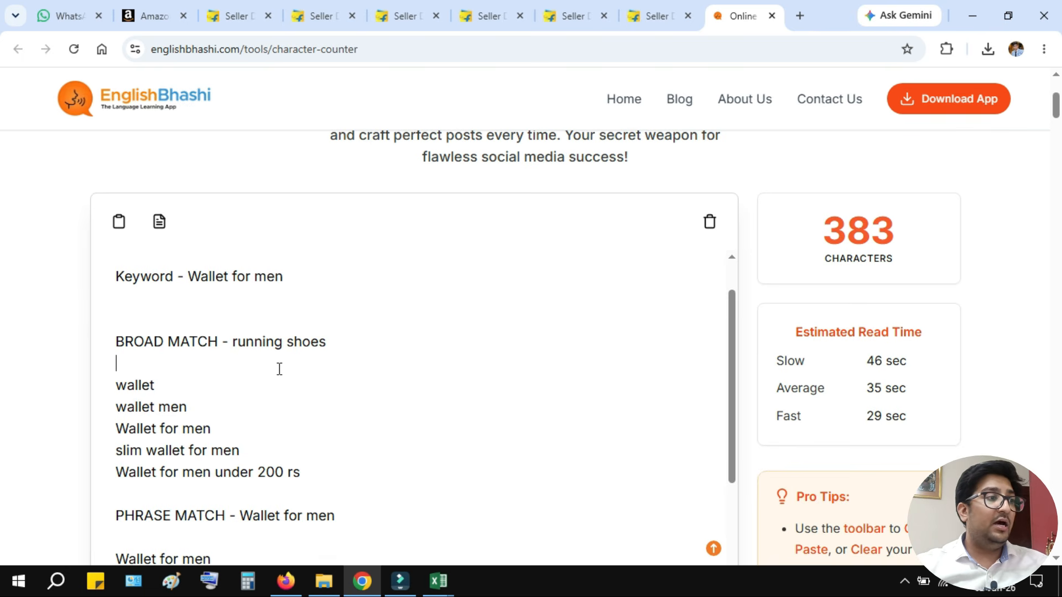
key(ctrl+v)
key(BackSpace)
key(Return)
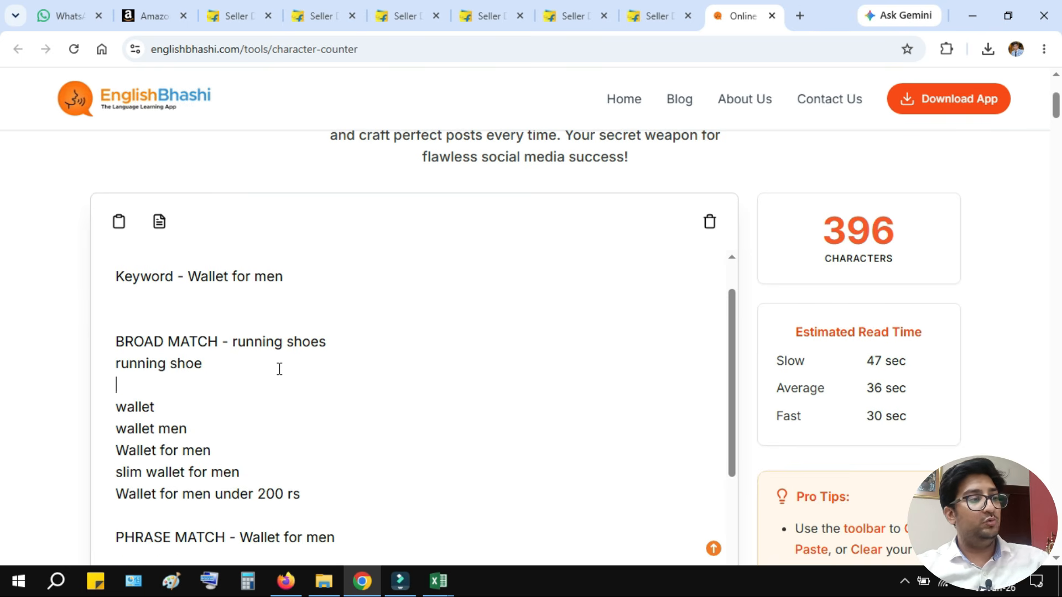
key(ctrl+v)
Reread the Phrase Match explanation in the campaign's Enter Keywords dialog and return to the character counter notes.
click(492, 15)
click(580, 6)
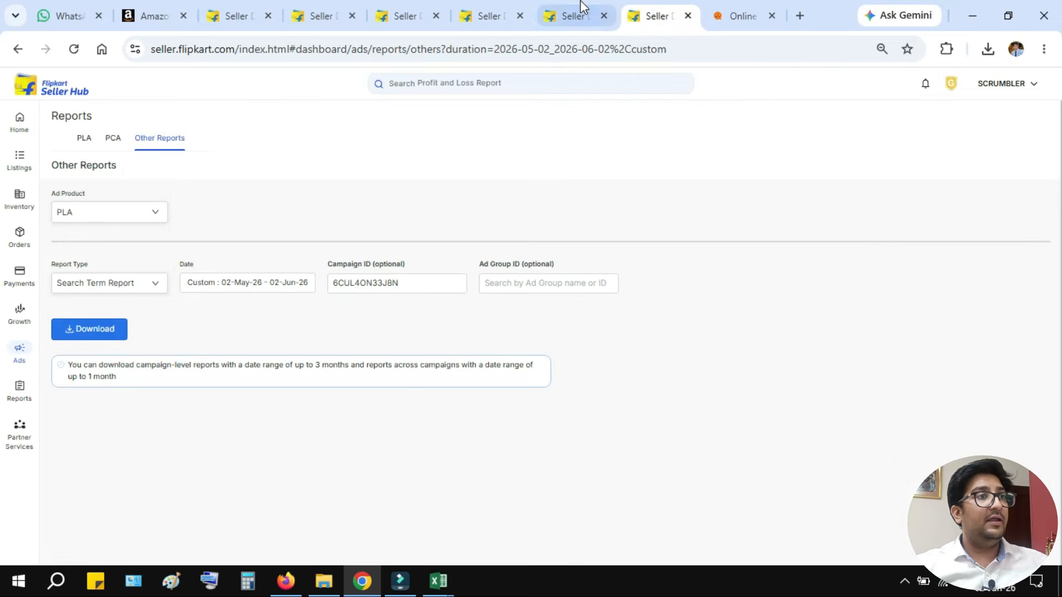
mouse_move(384, 210)
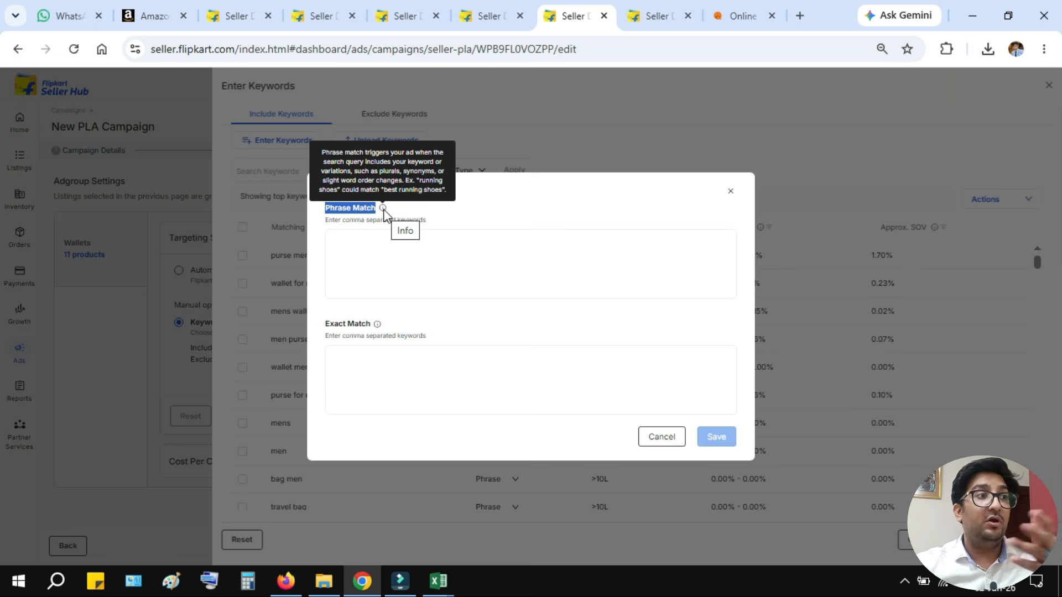
click(746, 9)
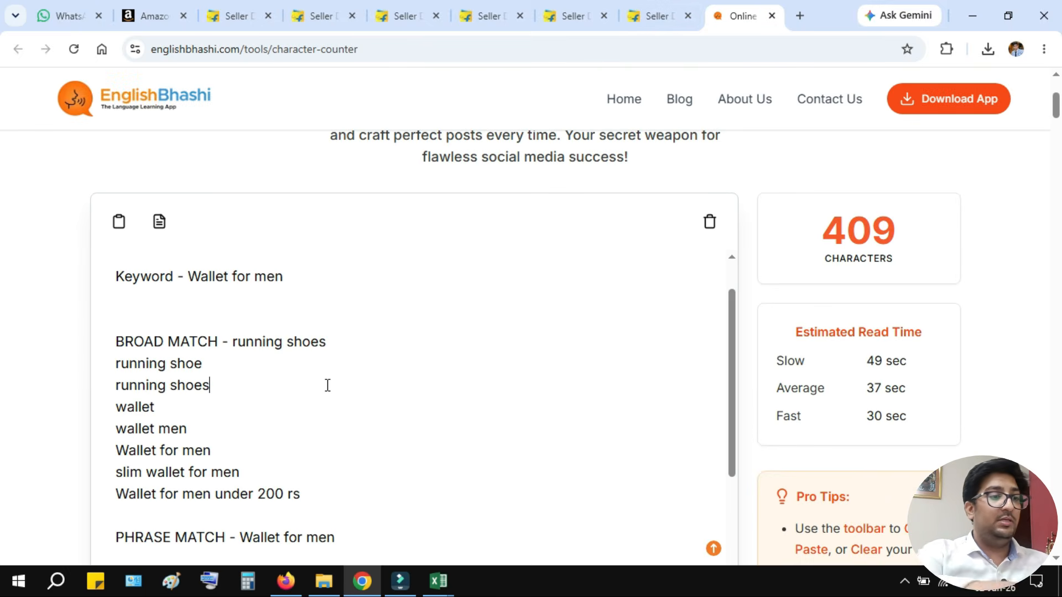
Add "shoes for running" as another BROAD MATCH example on a new line below "running shoes".
key(Return)
text(shoes for)
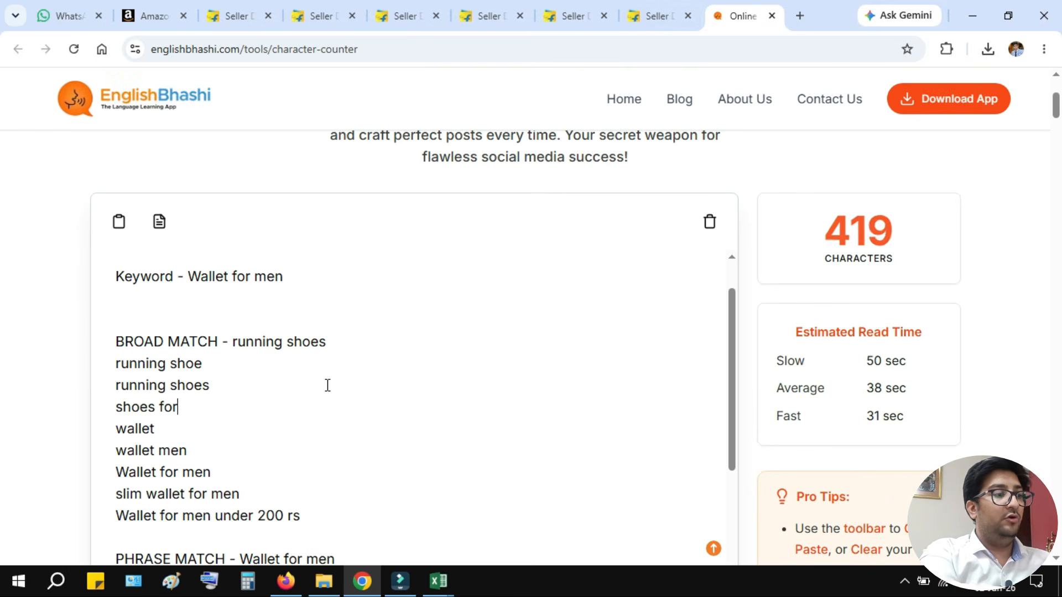
text( wunning)
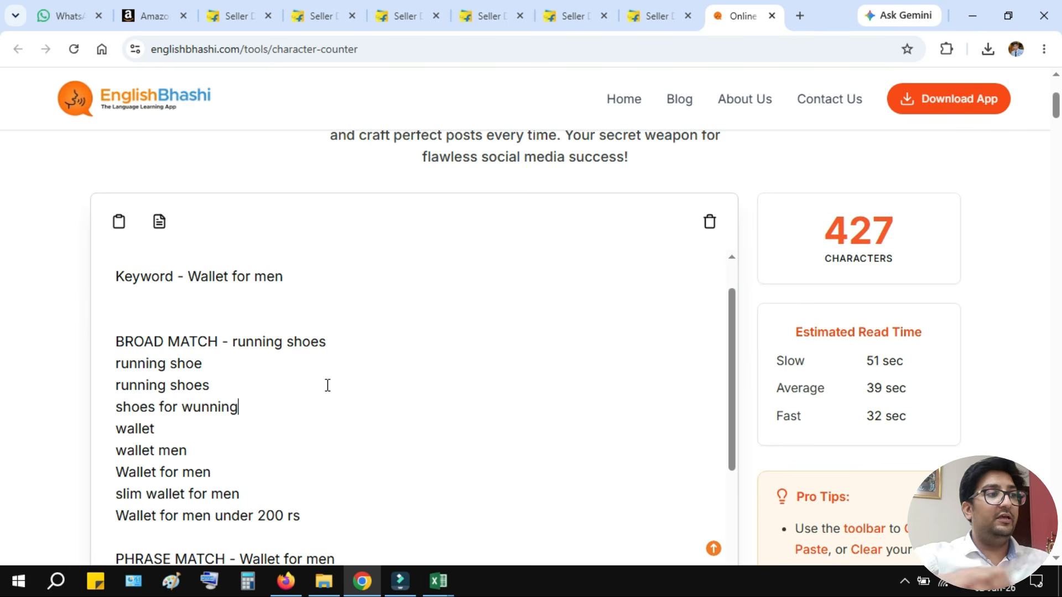
drag(193, 413, 182, 413)
text(r)
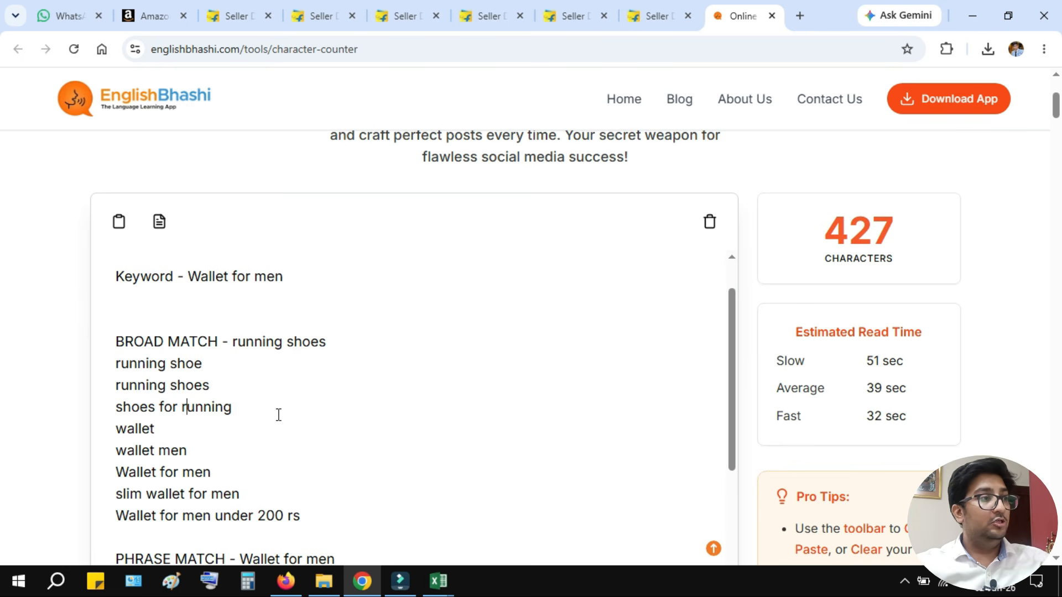
click(279, 412)
key(Return)
key(Return)
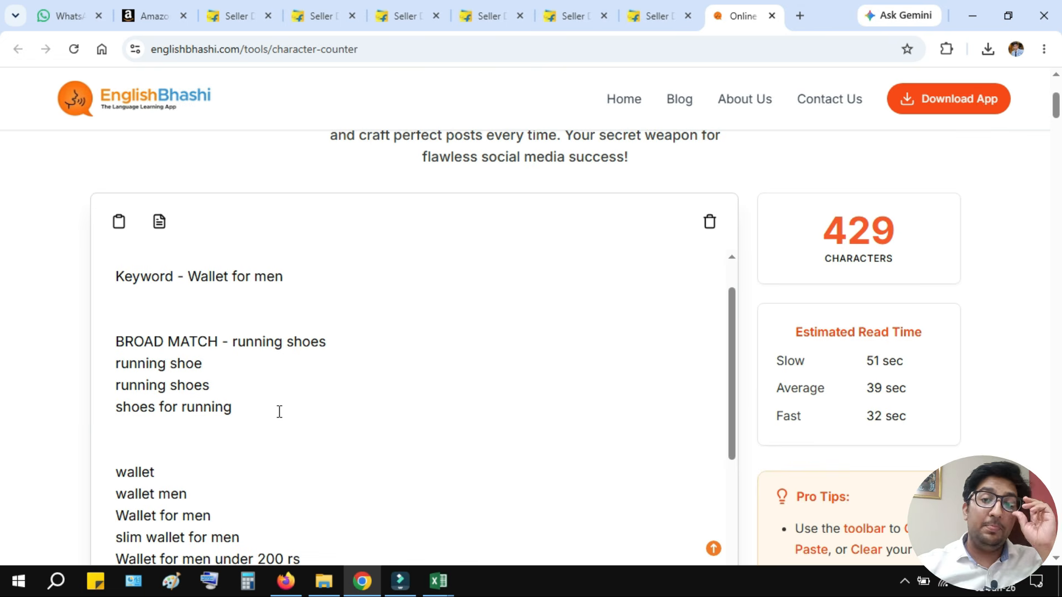
scroll(279, 411, down, 3)
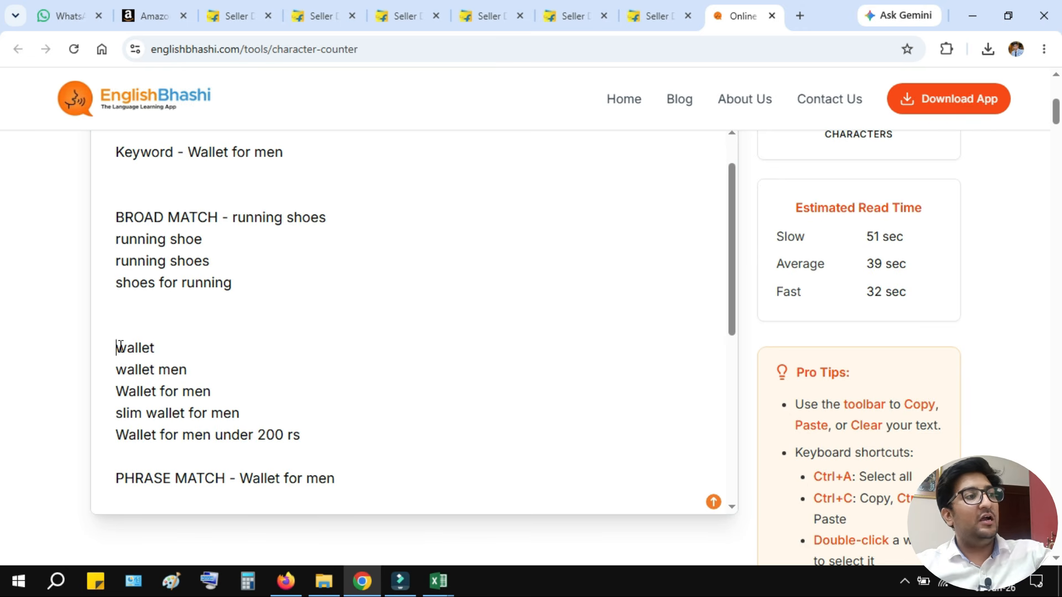
key(BackSpace)
key(BackSpace)
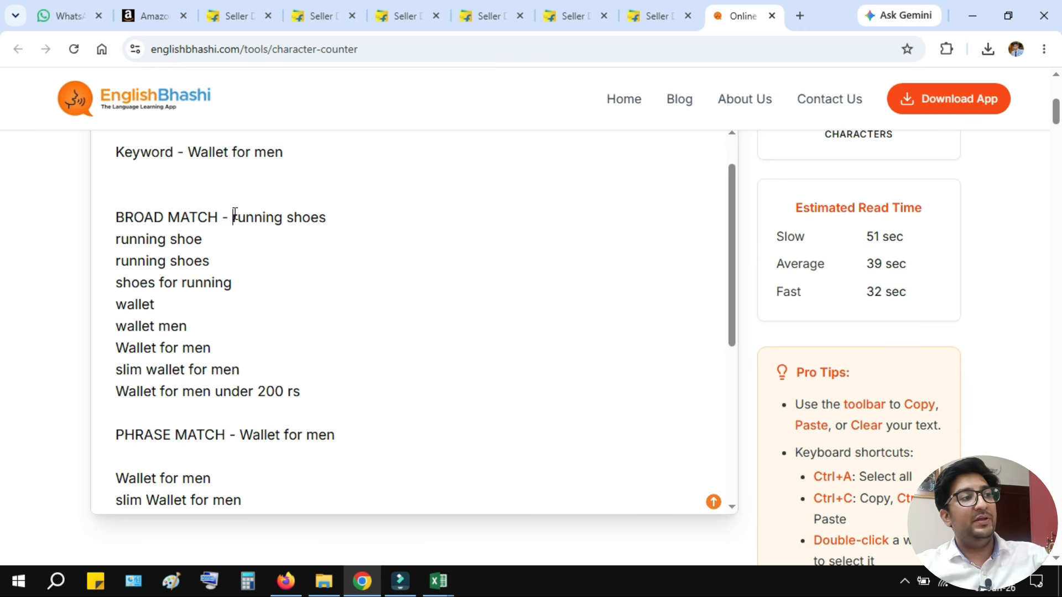
Delete the old BROAD MATCH wallet examples, from "wallet" through "Wallet for men under 200 rs".
drag(321, 403, 92, 300)
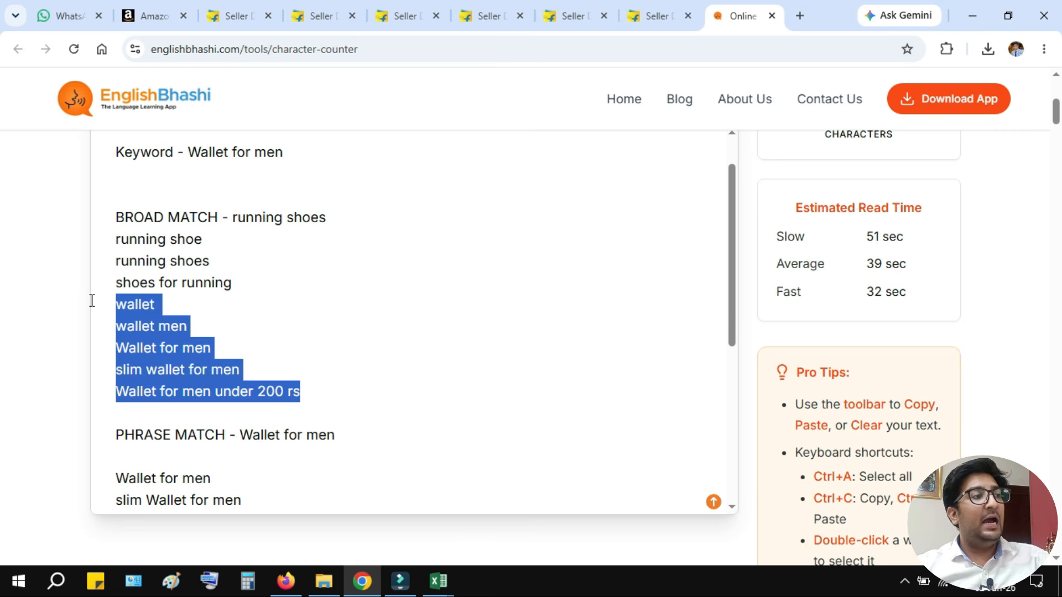
key(BackSpace)
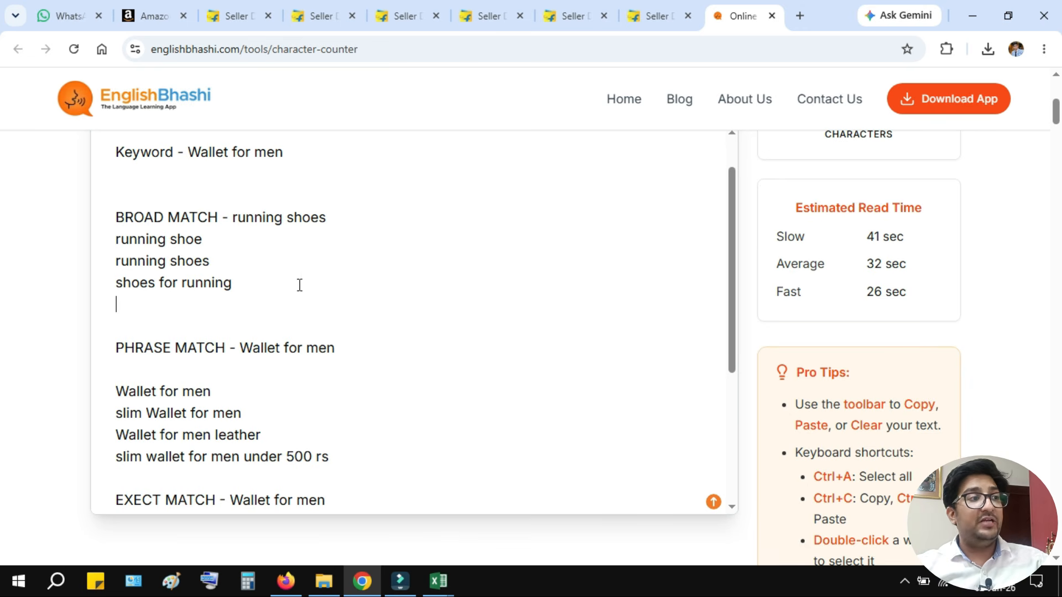
Return to the Flipkart campaign and close the Enter Keywords dialog without entering any keywords.
click(581, 16)
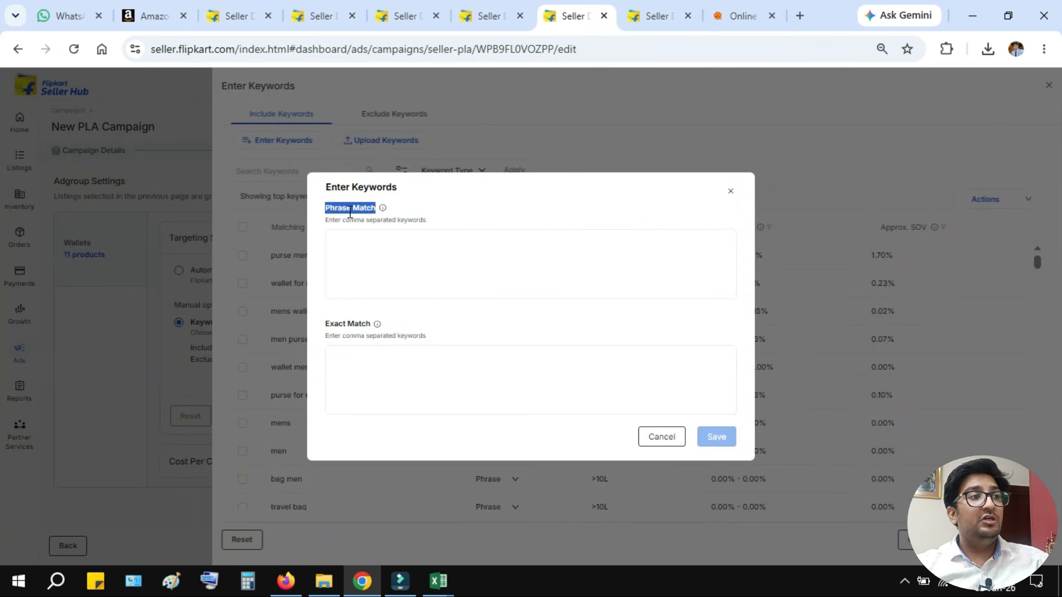
double_click(350, 211)
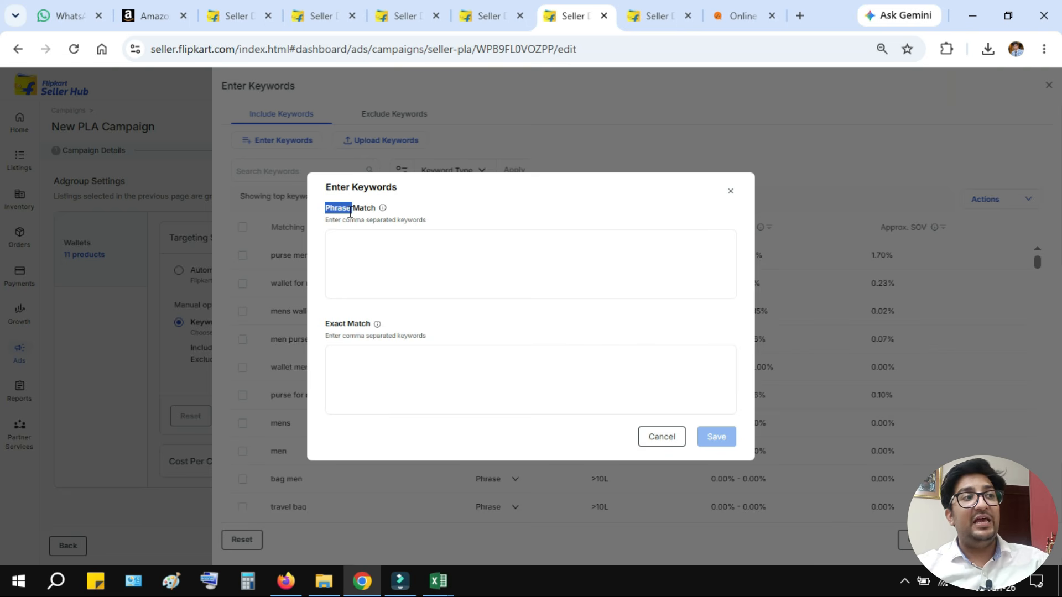
click(350, 211)
click(731, 191)
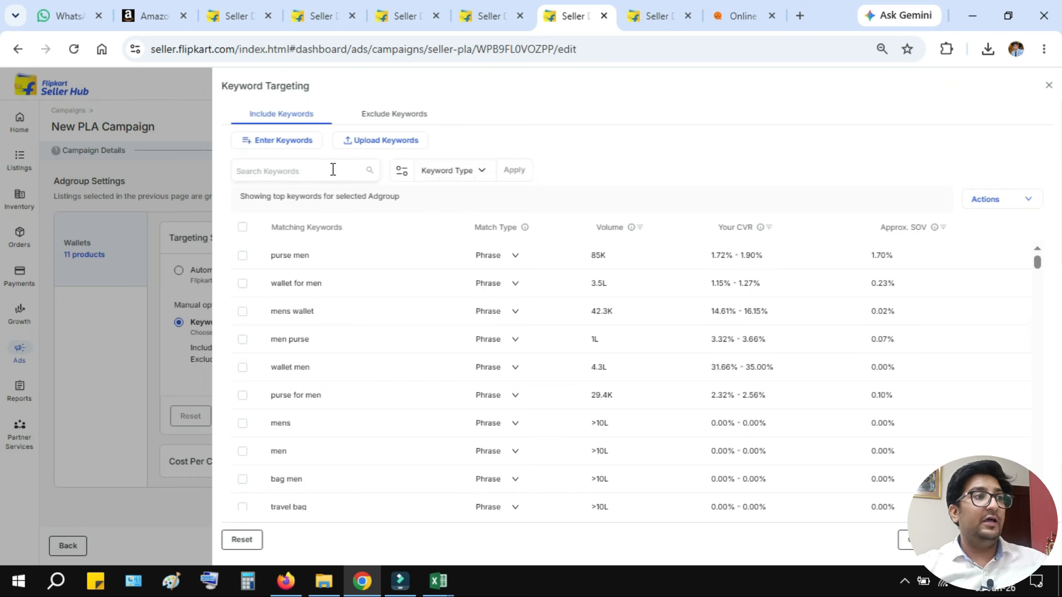
Download the template for uploading keywords and open keyword_targeting.csv in Excel.
click(357, 143)
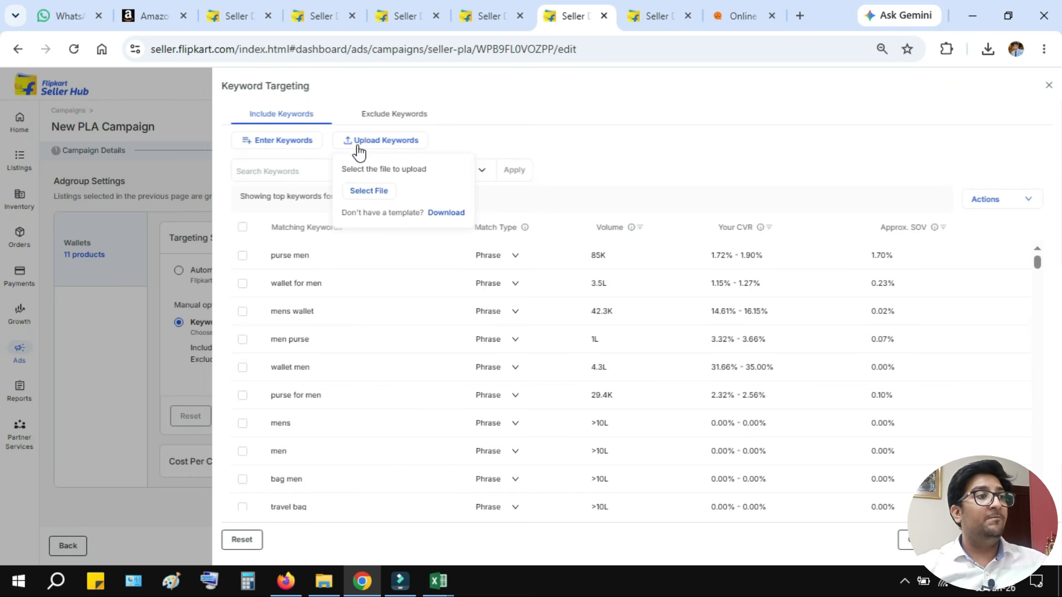
click(435, 214)
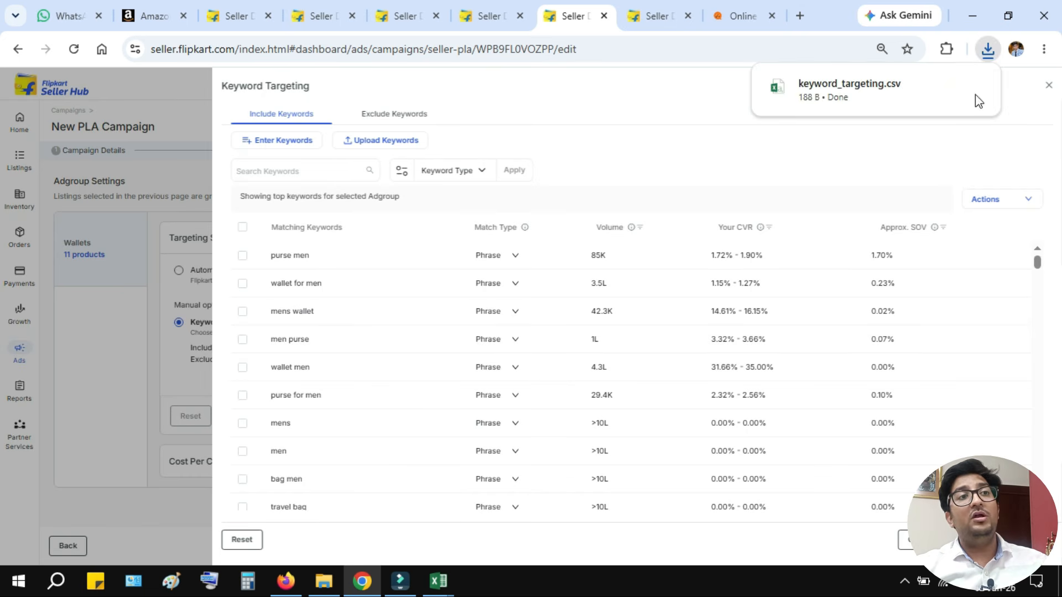
click(838, 99)
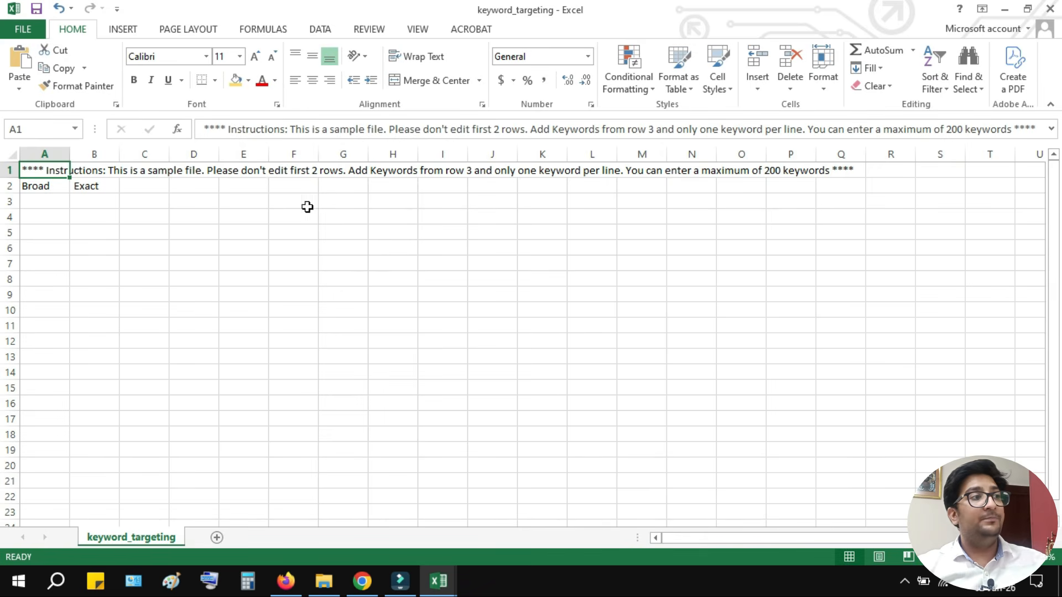
Widen columns A and B, highlight the Broad and Exact header cells with a gold fill, and switch back to the Flipkart campaign.
drag(70, 155, 365, 155)
click(128, 192)
click(287, 185)
drag(88, 186, 254, 183)
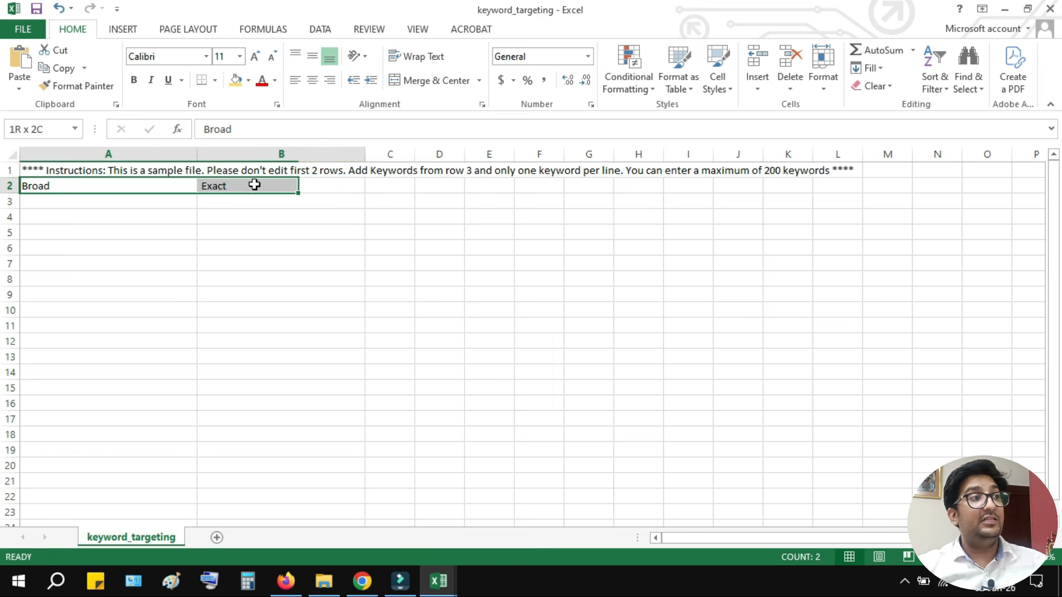
click(236, 81)
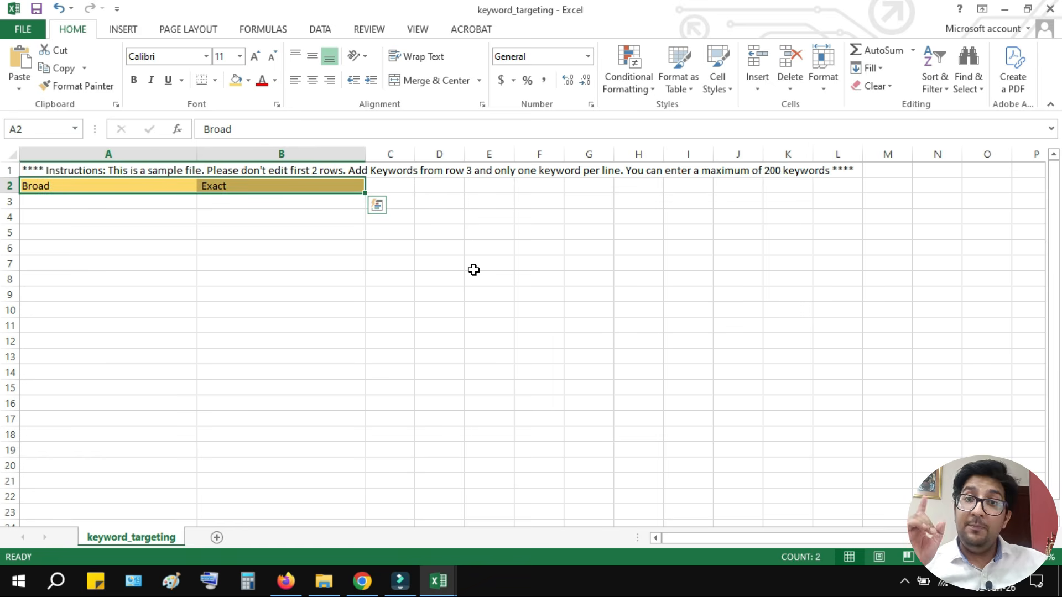
click(370, 582)
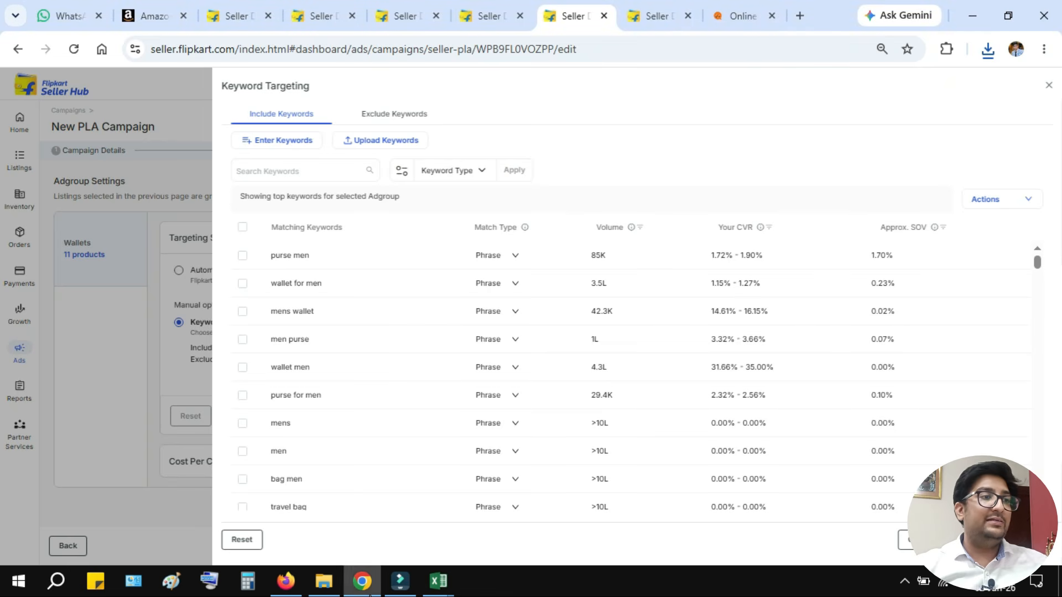
Open the Enter Keywords dialog for the wallets ad group, then switch to the match type notes in the character counter.
click(299, 145)
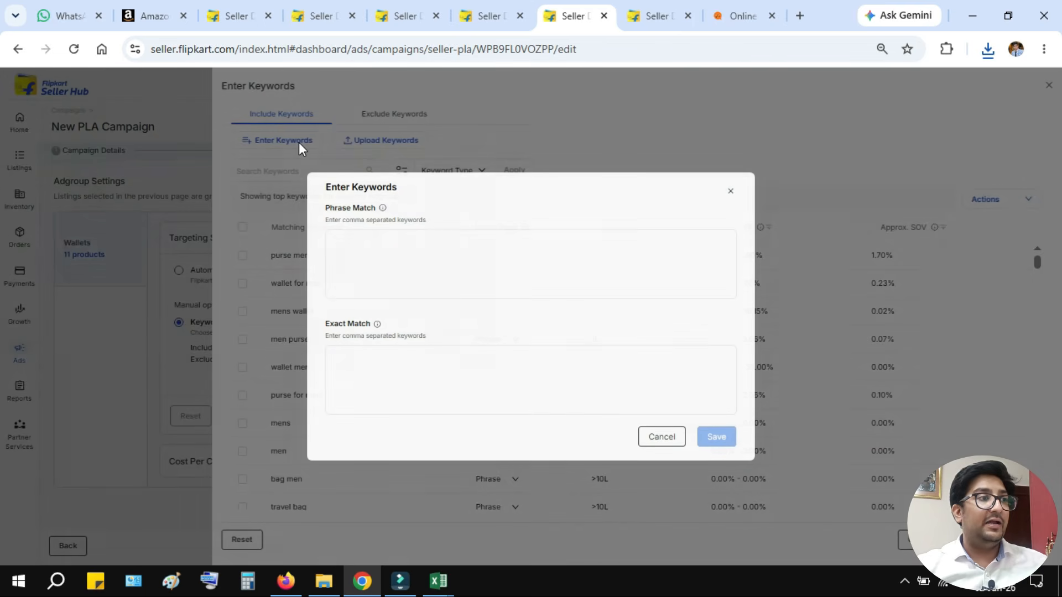
mouse_move(378, 330)
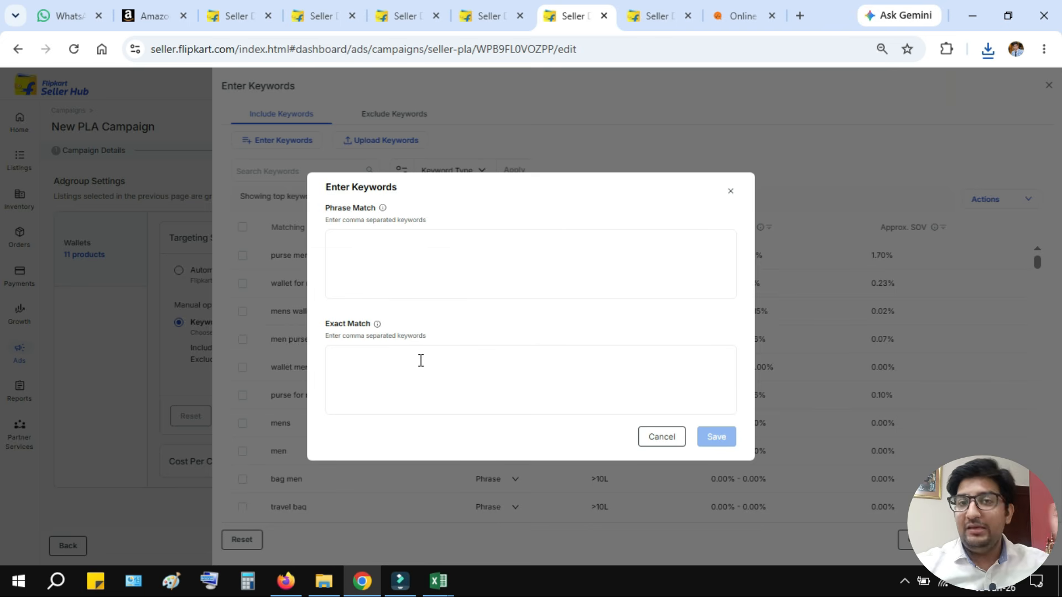
click(664, 15)
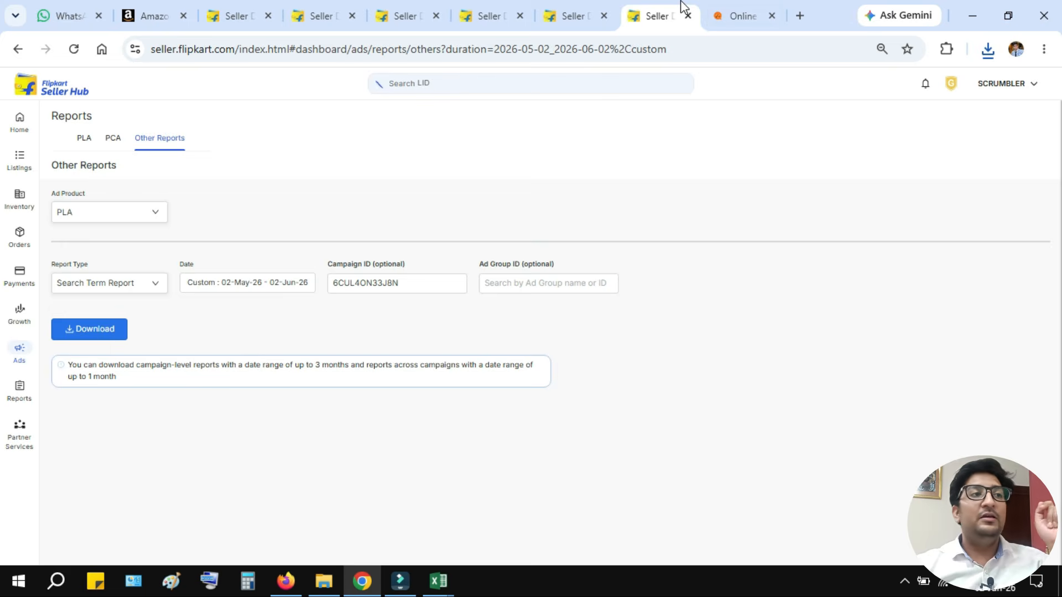
click(733, 14)
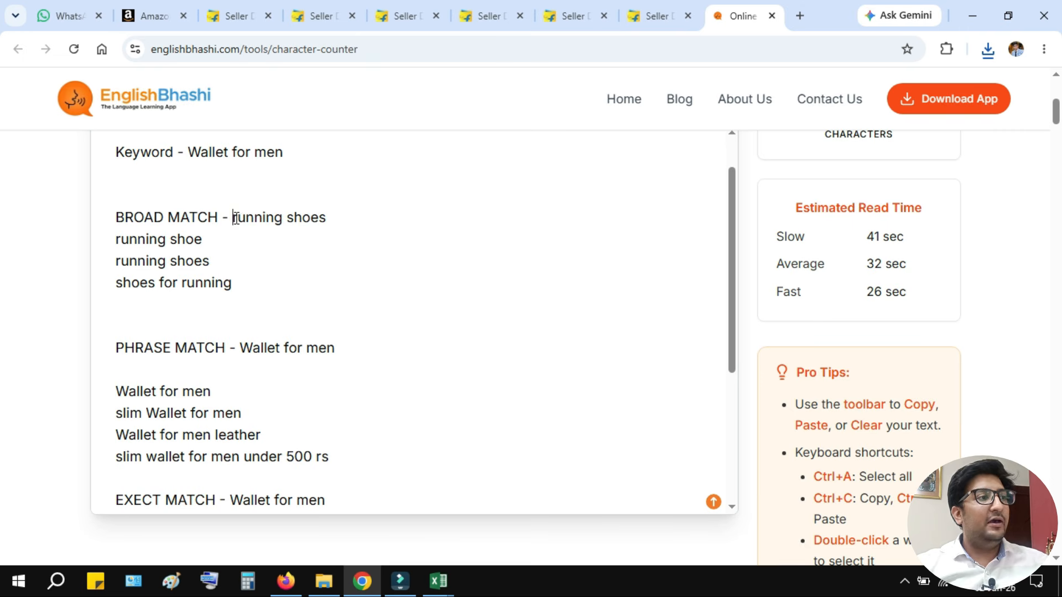
Copy "running shoes" from the BROAD MATCH line and use it to replace "Wallet for men" in the EXECT MATCH line.
drag(233, 217, 375, 216)
key(ctrl+c)
scroll(440, 279, down, 1)
scroll(440, 279, down, 1)
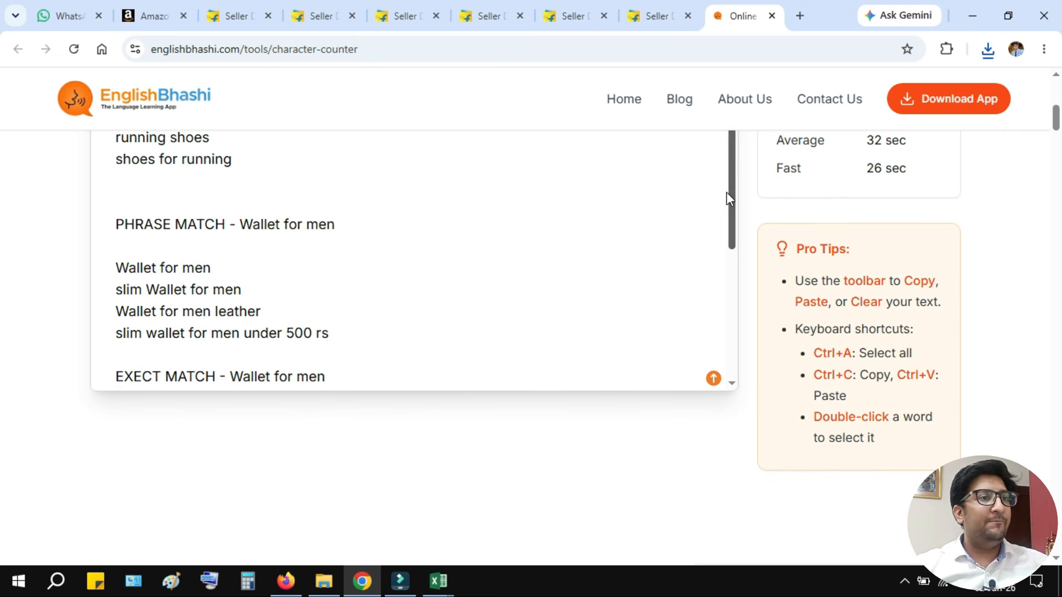
drag(1059, 123, 1059, 114)
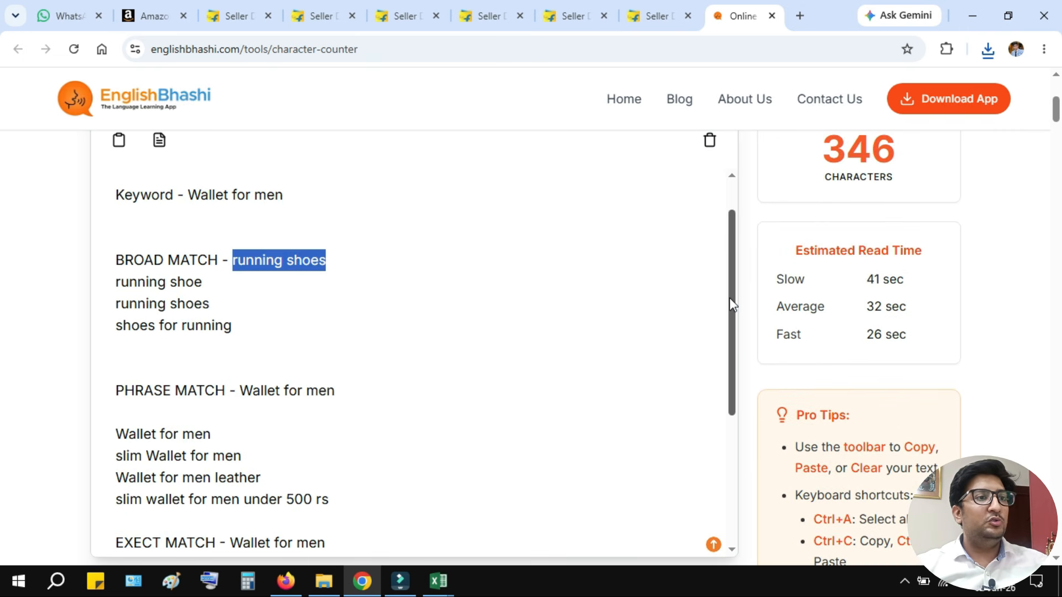
drag(730, 298, 729, 433)
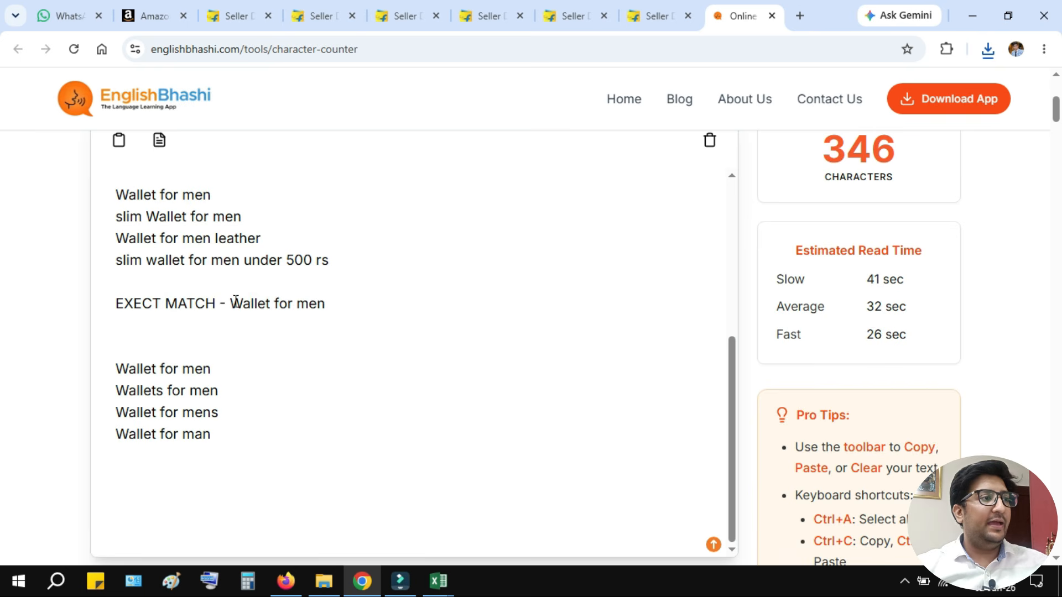
drag(230, 304, 386, 296)
key(ctrl+v)
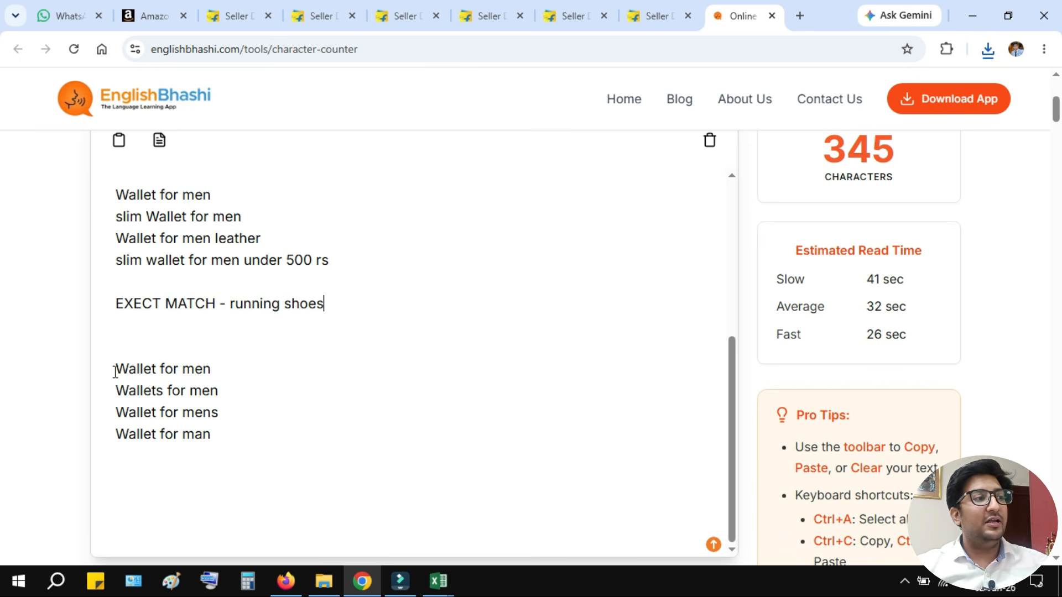
Replace the four wallet examples under EXECT MATCH with "black running shoes".
drag(115, 369, 215, 443)
key(BackSpace)
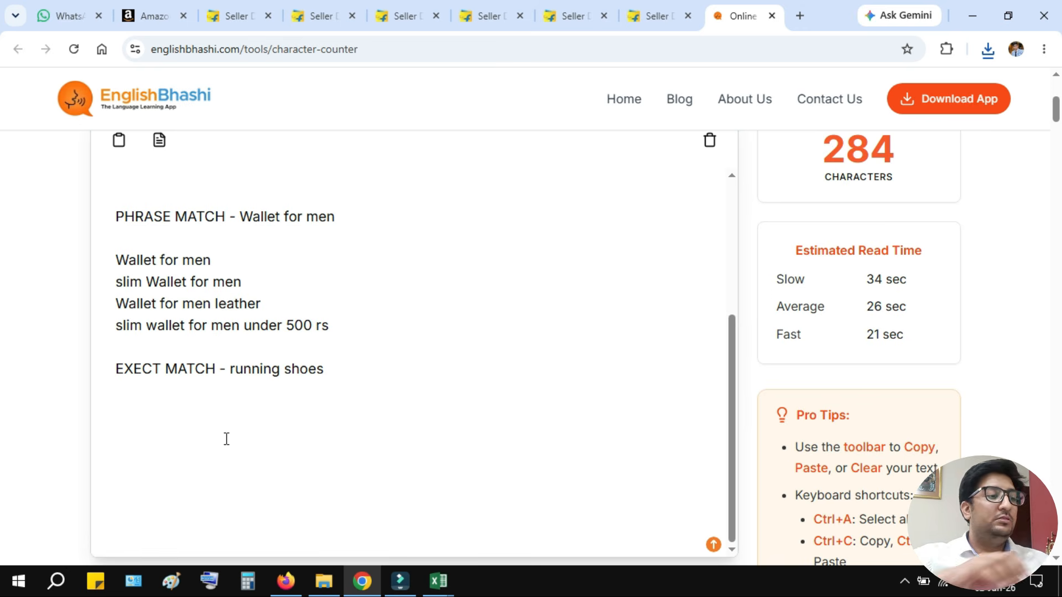
text(black s)
key(BackSpace)
text(r)
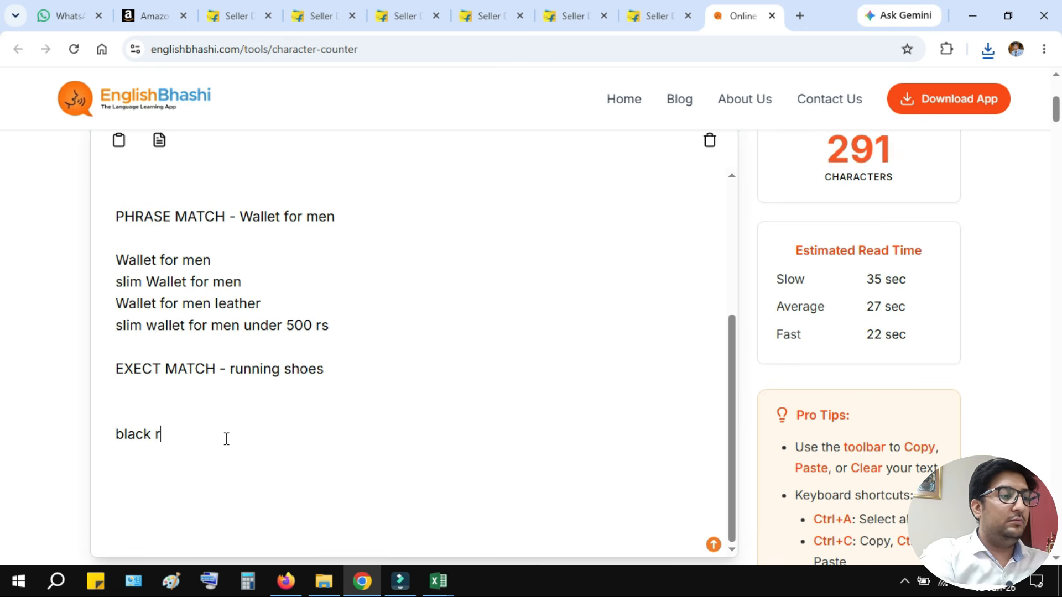
text(unning shoes)
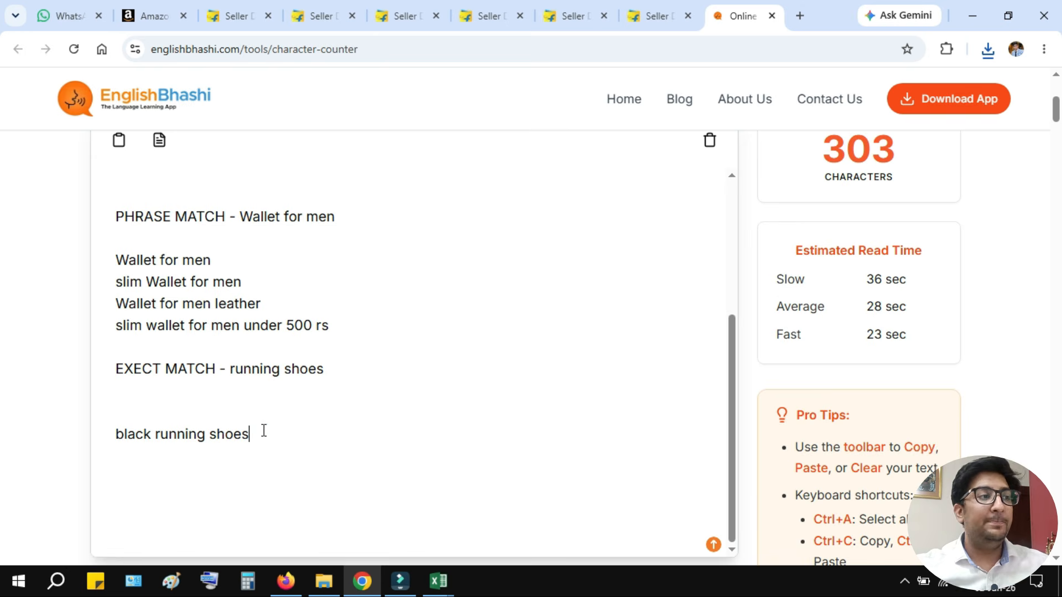
Add a second example line reading "running shoes size 7 5 6" below "black running shoes".
key(Return)
text(running shoes)
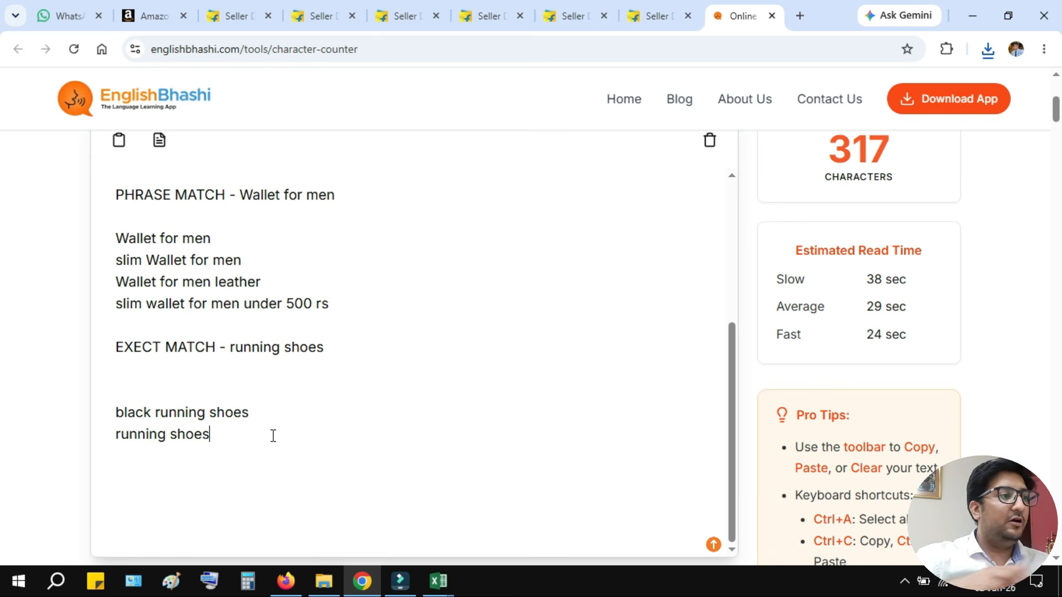
text( size  )
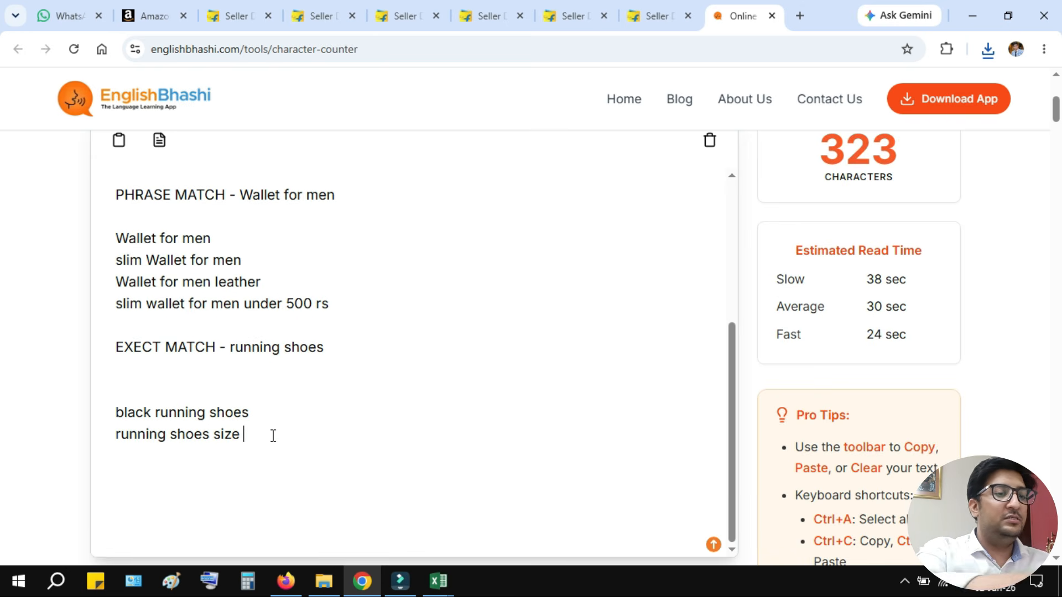
text(7)
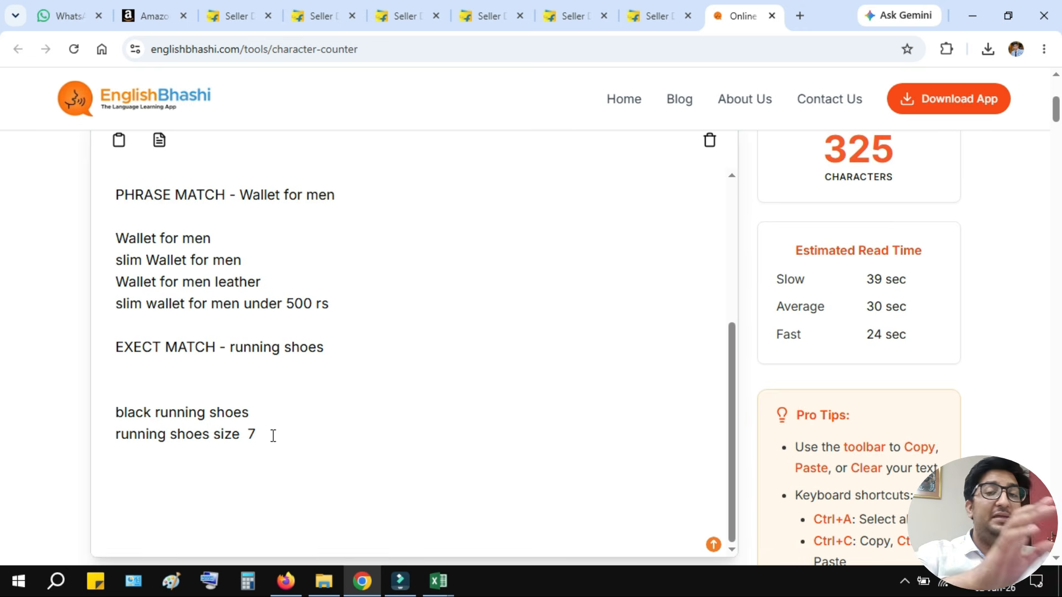
text( 5 6)
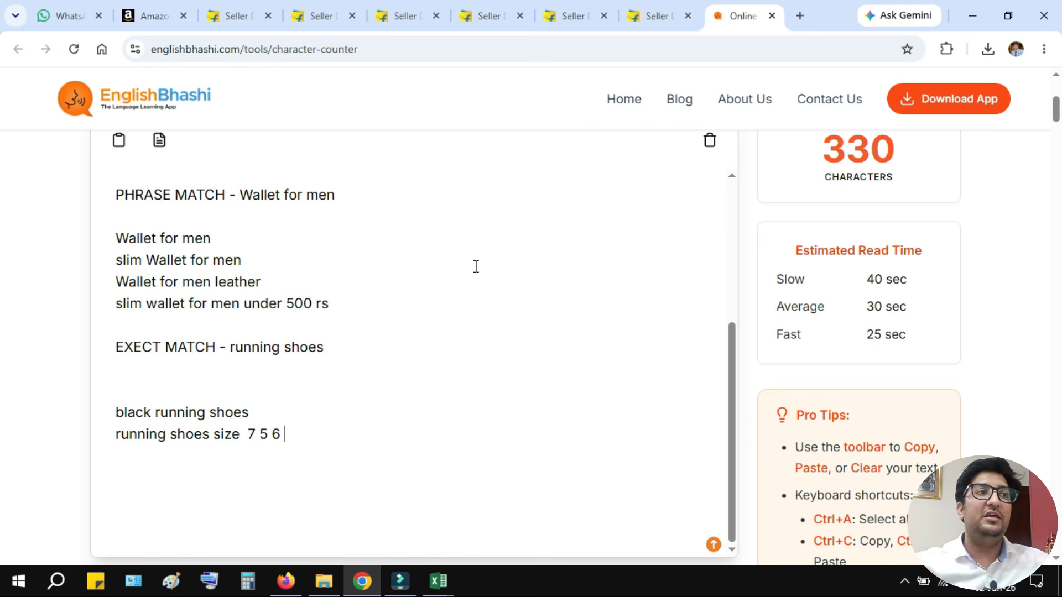
Return to the Flipkart campaign and highlight the Phrase Match and Exact Match labels to compare the two keyword fields.
click(573, 11)
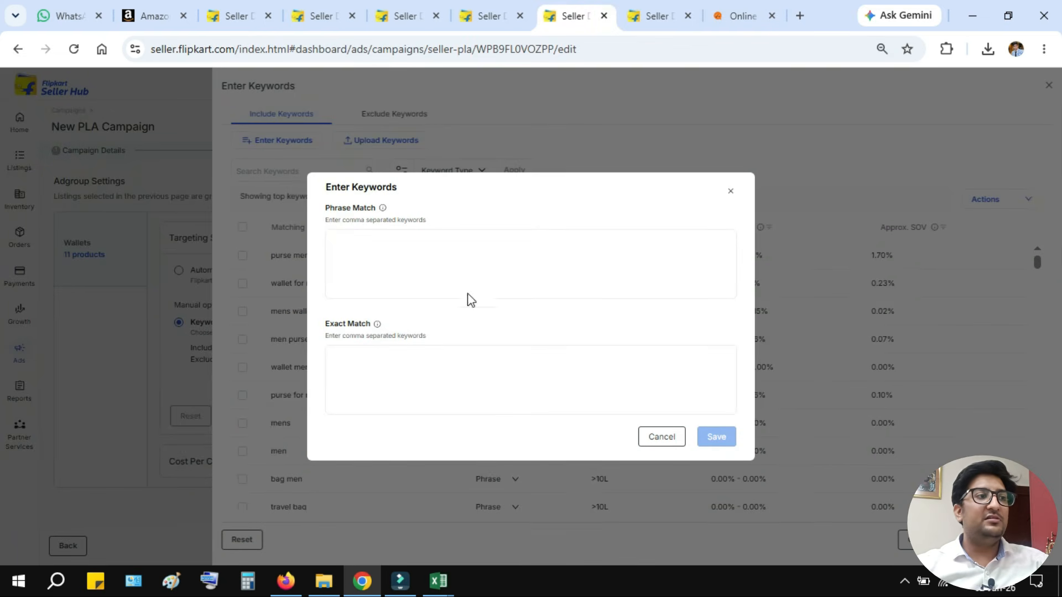
drag(324, 208, 376, 210)
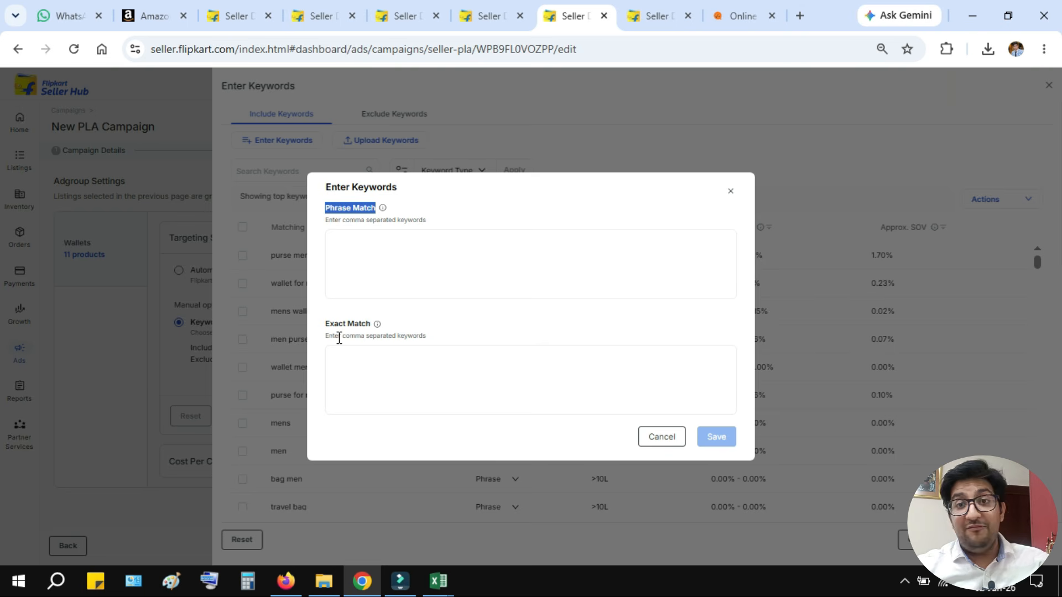
drag(324, 324, 372, 325)
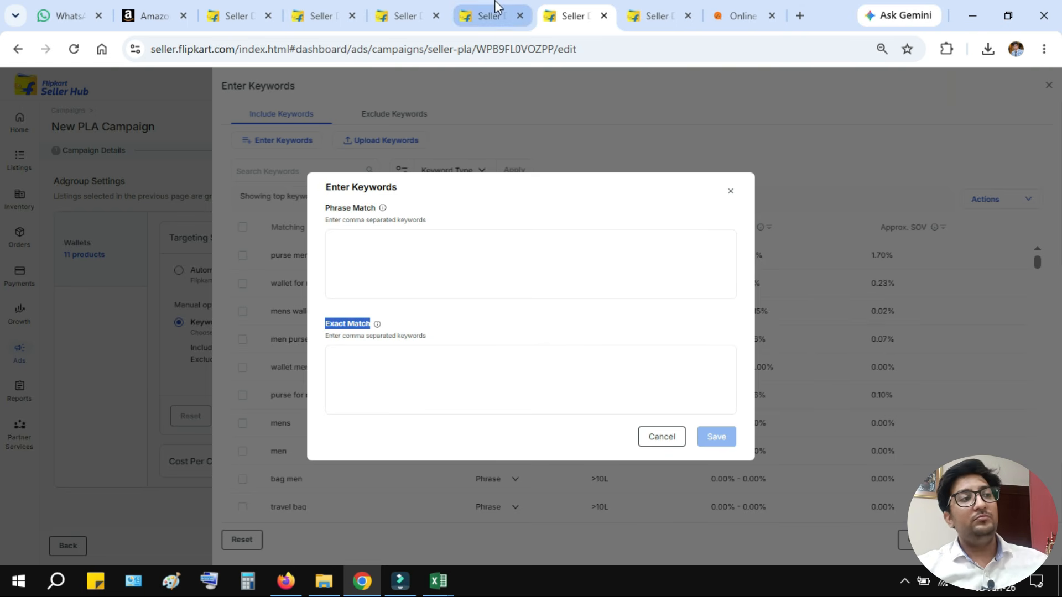
drag(324, 208, 371, 208)
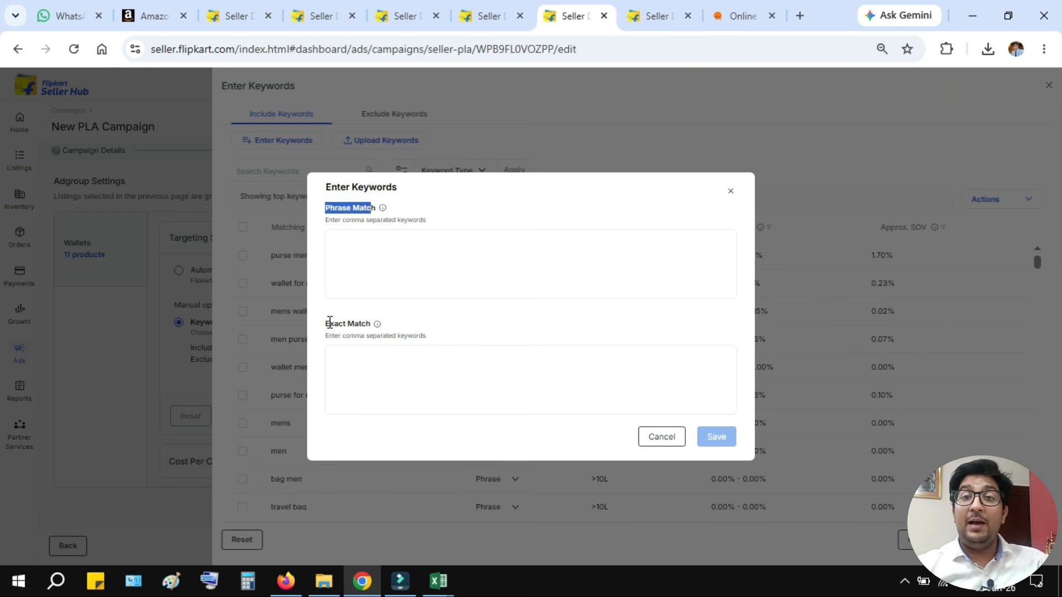
Copy the query "money purse for men" from the px5ss0rsn2 workbook and add it as an Exact Match keyword in the Flipkart campaign.
click(390, 387)
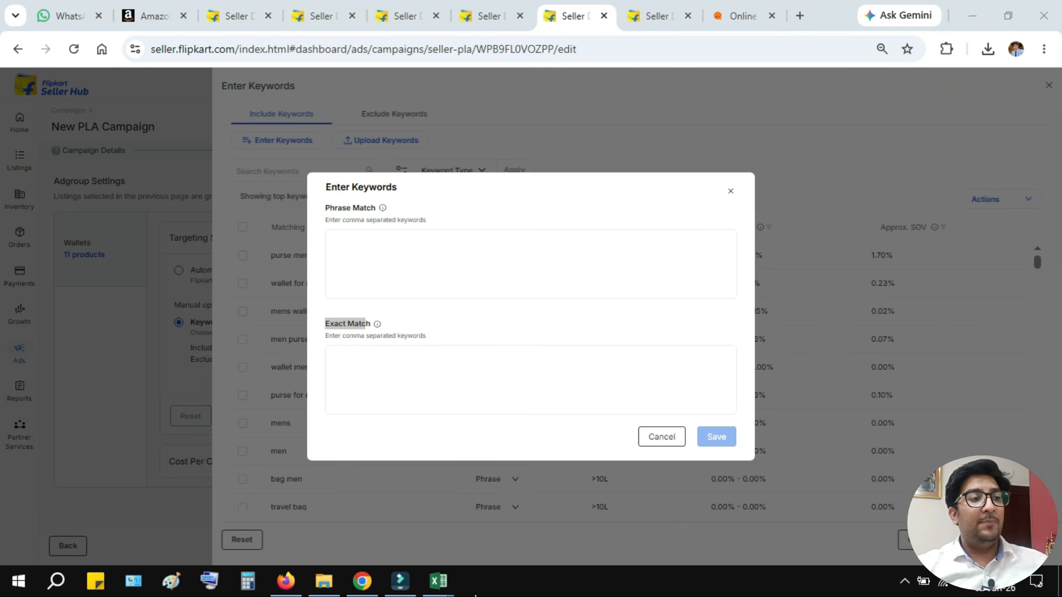
click(439, 581)
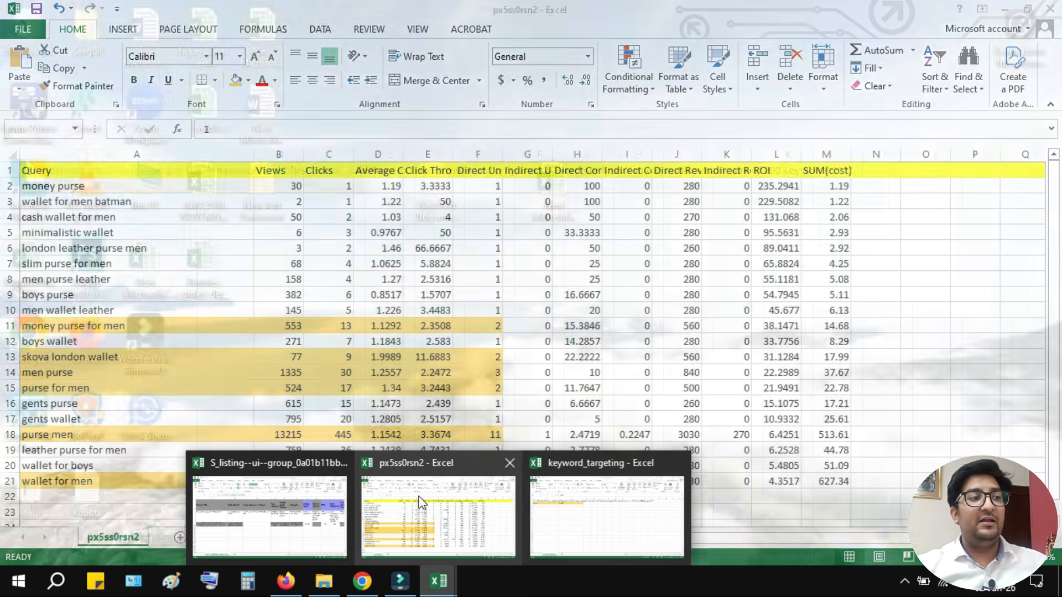
click(437, 509)
click(158, 318)
key(ctrl+c)
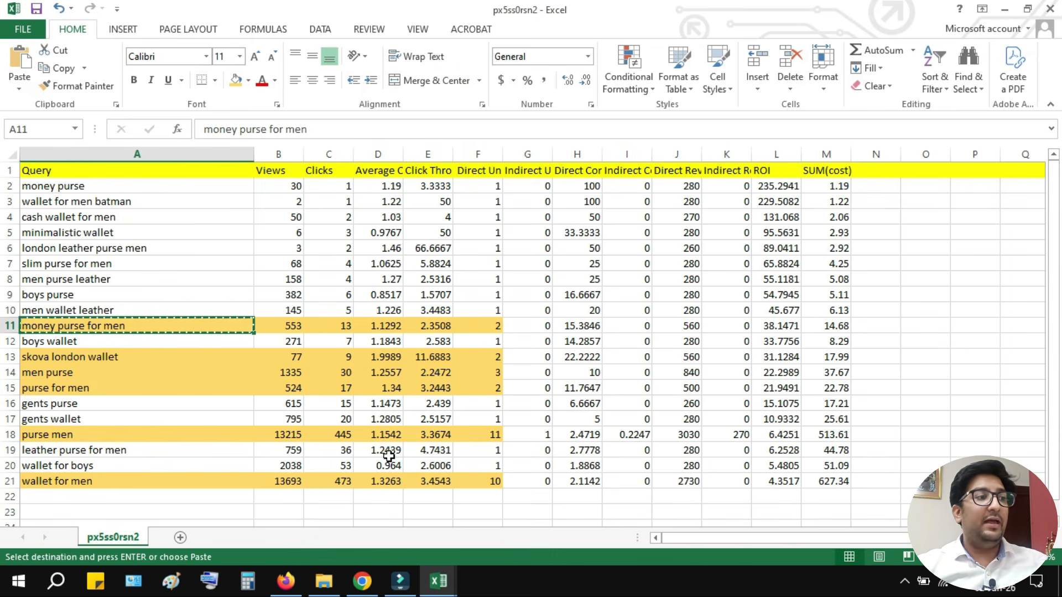
click(362, 580)
key(ctrl+v)
key(Return)
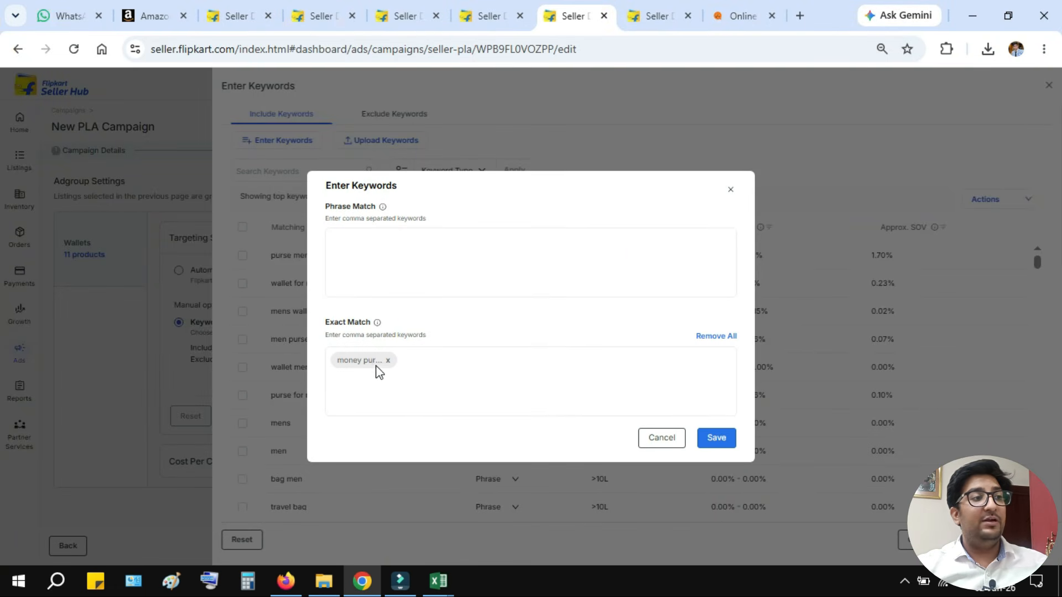
Copy "skova london wallet" from the px5ss0rsn2 workbook and add it to the campaign's Exact Match keywords.
mouse_move(438, 581)
click(429, 523)
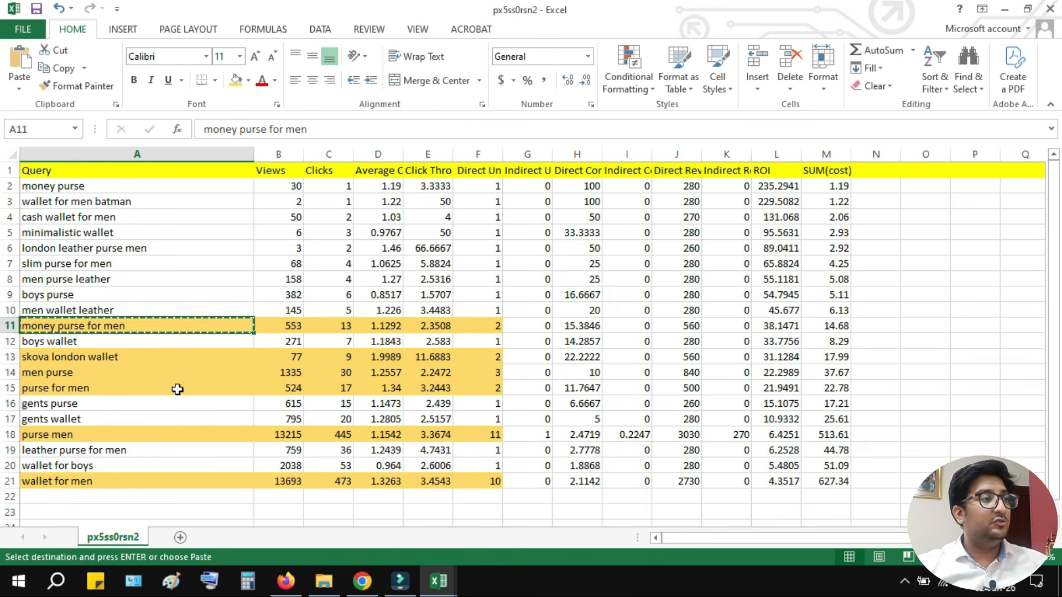
click(142, 360)
key(ctrl+c)
click(362, 580)
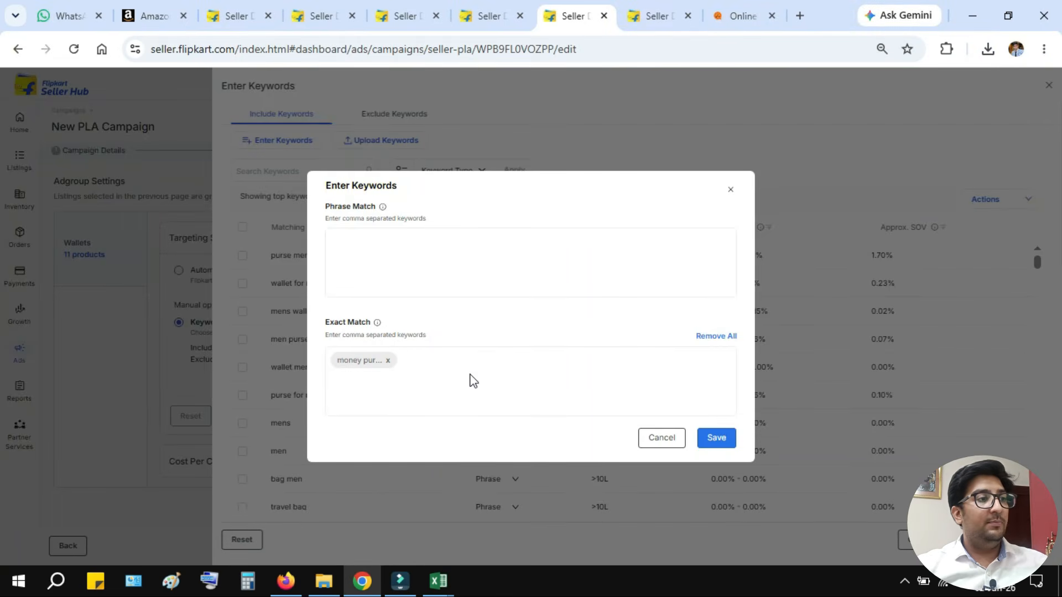
click(469, 379)
key(ctrl+v)
key(Return)
Copy "men purse" from the px5ss0rsn2 workbook and add it to the campaign's Exact Match keywords.
mouse_move(439, 581)
click(486, 510)
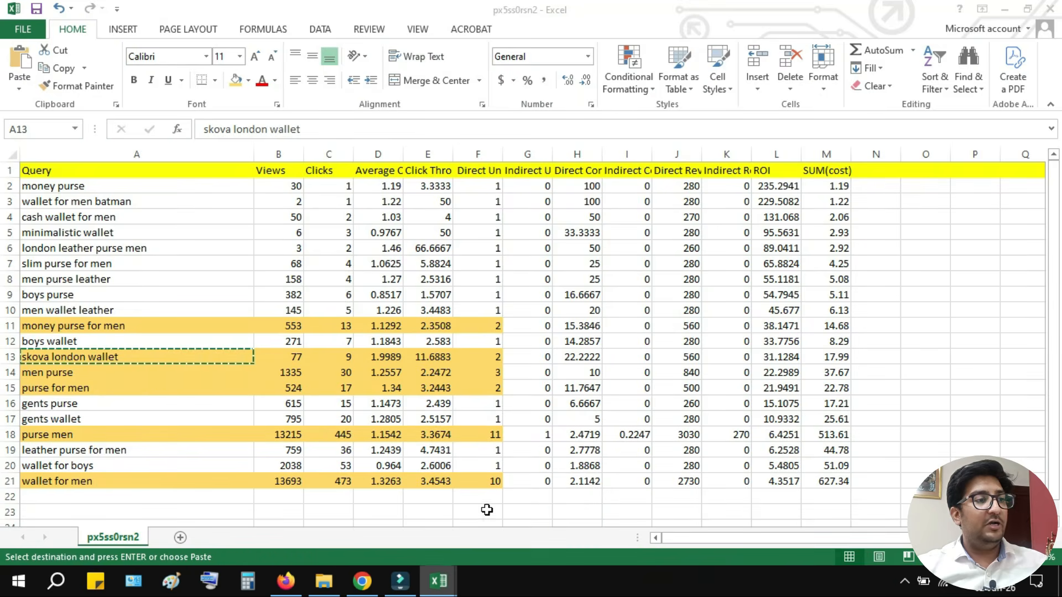
click(158, 377)
key(ctrl+c)
click(362, 580)
key(ctrl+v)
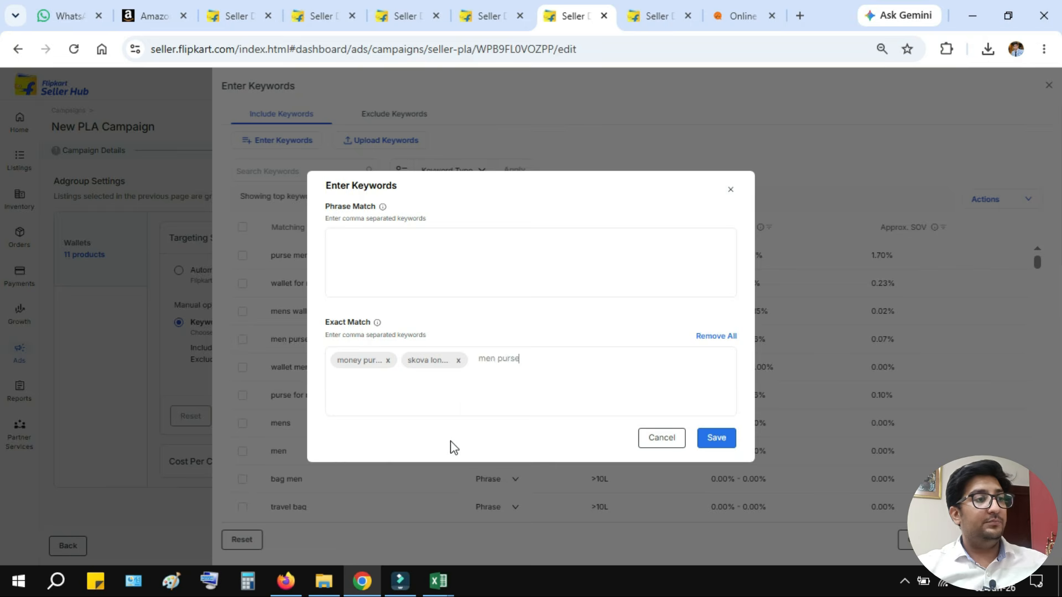
key(Return)
Copy "purse for men" from the px5ss0rsn2 workbook and add it to the campaign's Exact Match keywords.
mouse_move(439, 581)
click(350, 460)
click(178, 392)
key(ctrl+c)
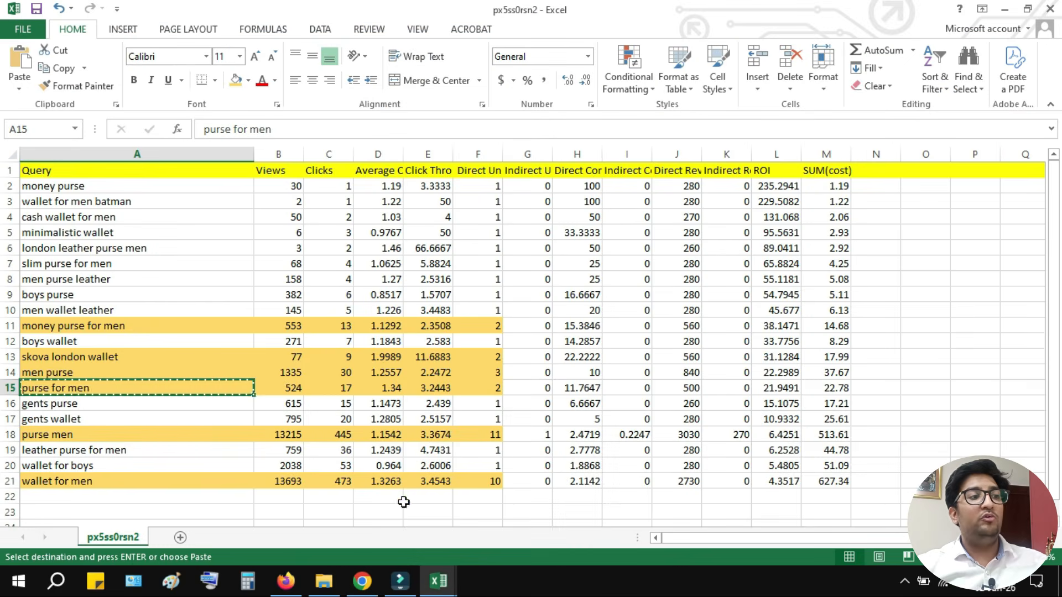
click(362, 581)
key(ctrl+v)
key(Return)
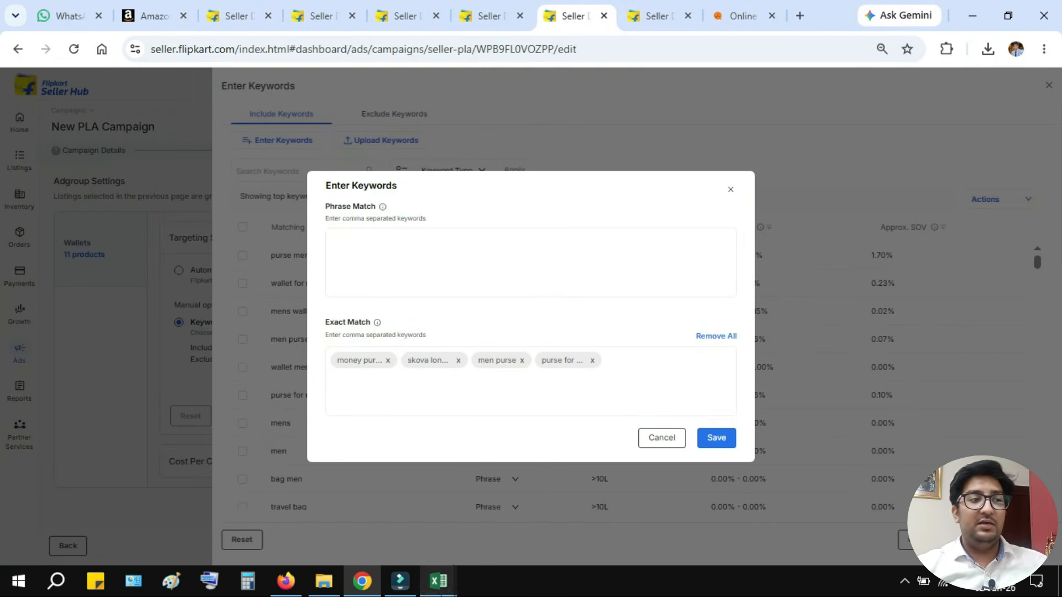
Copy "purse men" from the px5ss0rsn2 workbook and add it to the campaign's Exact Match keywords.
mouse_move(438, 580)
click(426, 498)
click(105, 429)
key(ctrl+c)
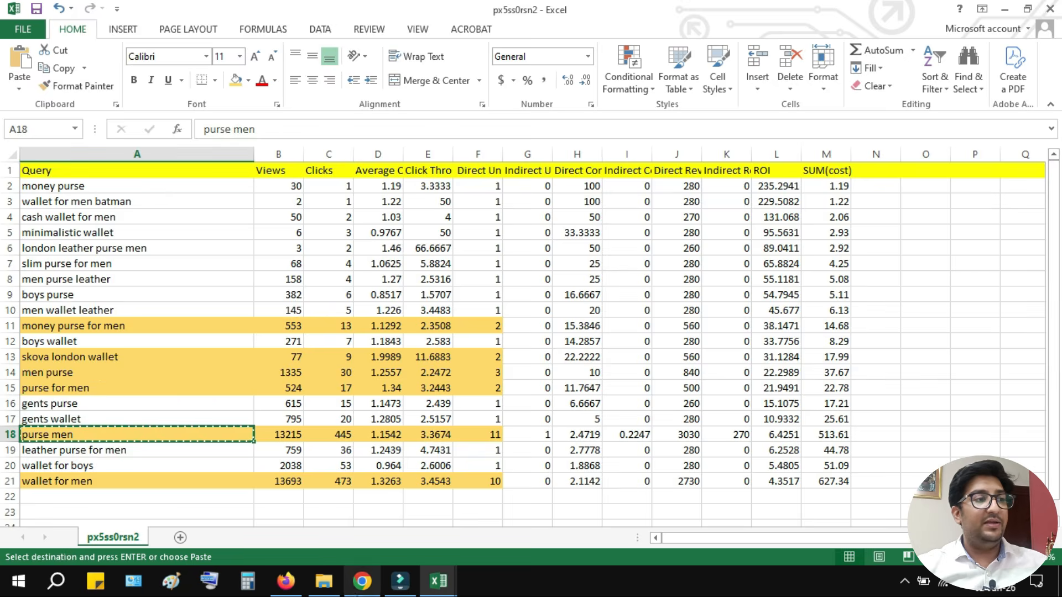
click(362, 581)
key(ctrl+v)
key(Return)
Copy "wallet for men" from the px5ss0rsn2 workbook and add it to the campaign's Exact Match keywords.
mouse_move(439, 580)
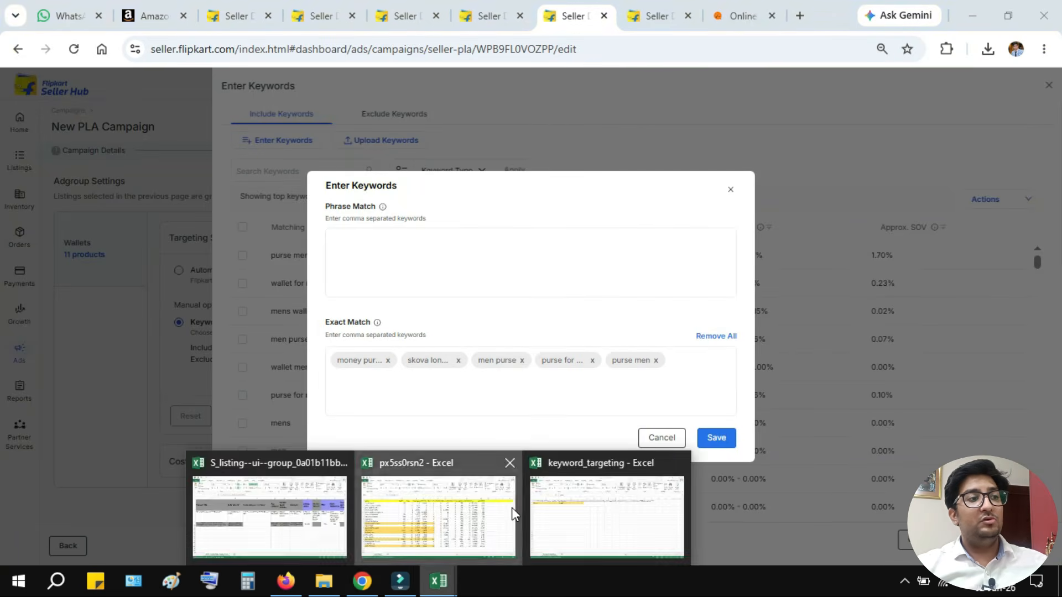
click(512, 507)
click(105, 479)
key(ctrl+c)
click(362, 581)
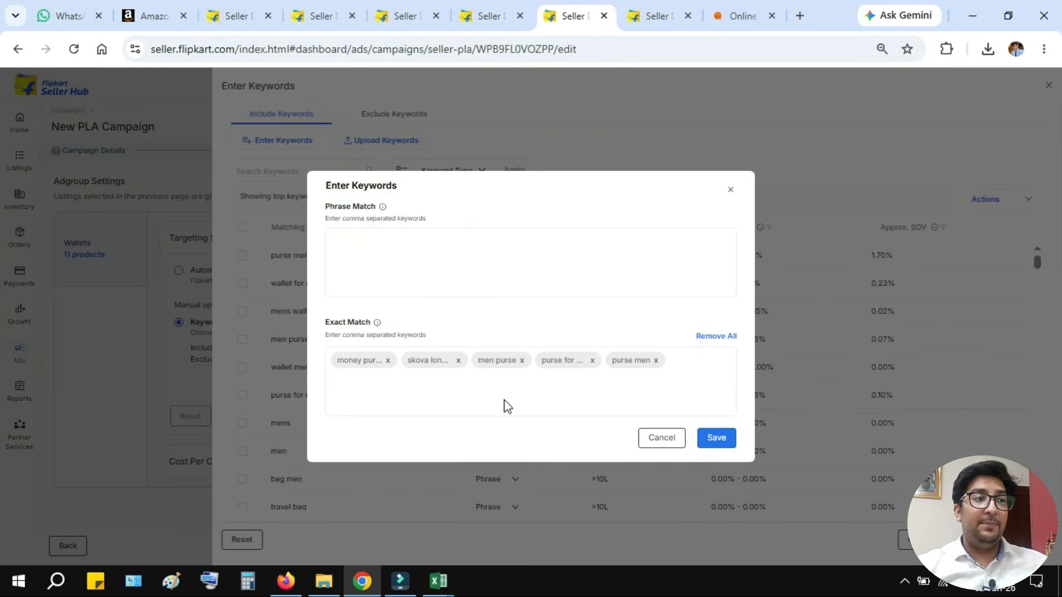
click(502, 406)
key(ctrl+v)
key(Return)
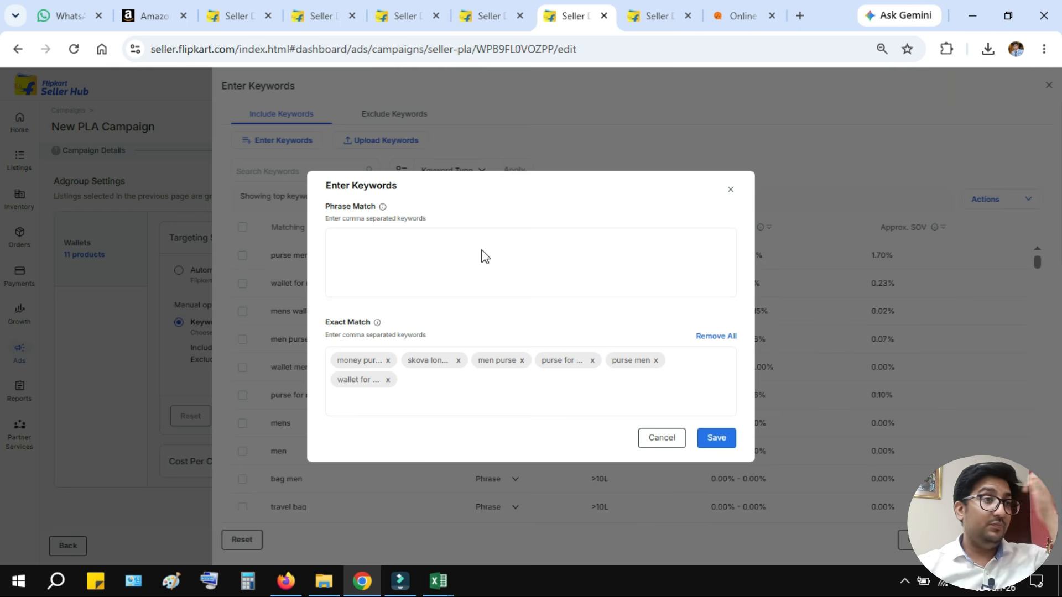
Open Search Trends in the NXT Insights page and search the customer search terms for "wallet".
click(489, 14)
click(420, 13)
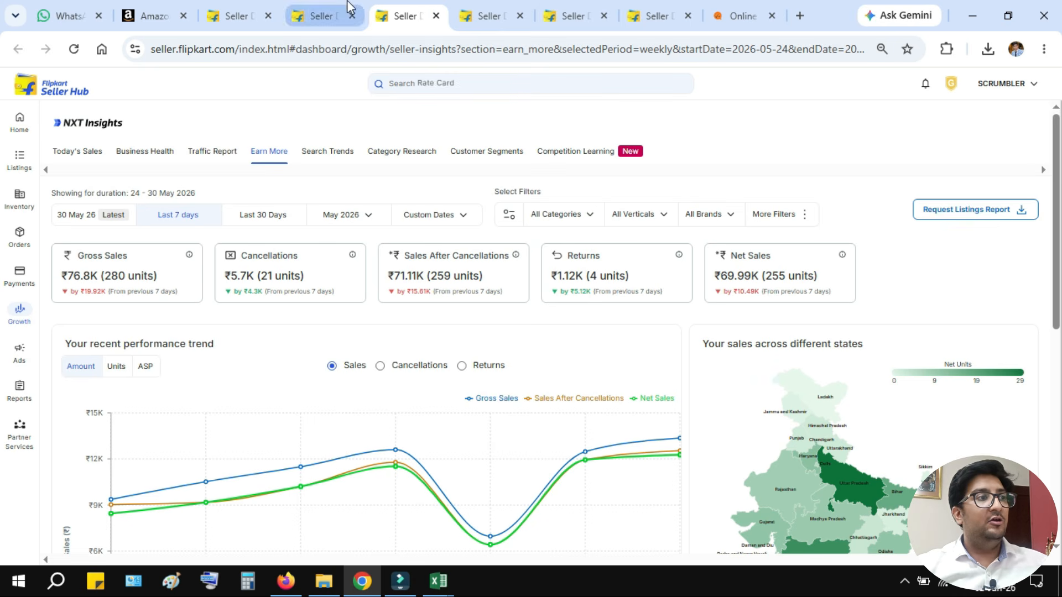
mouse_move(28, 317)
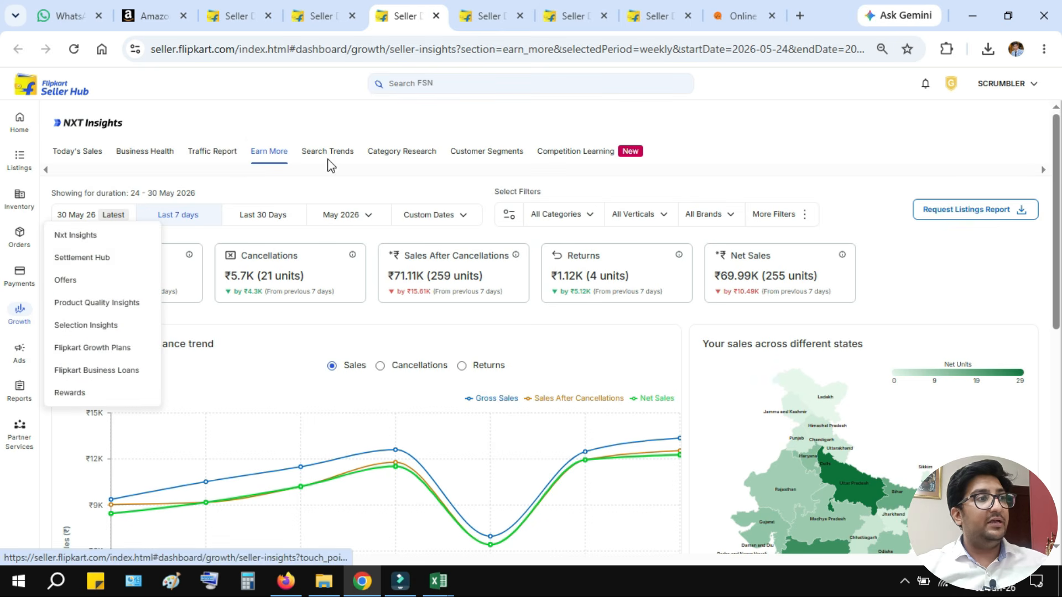
click(353, 152)
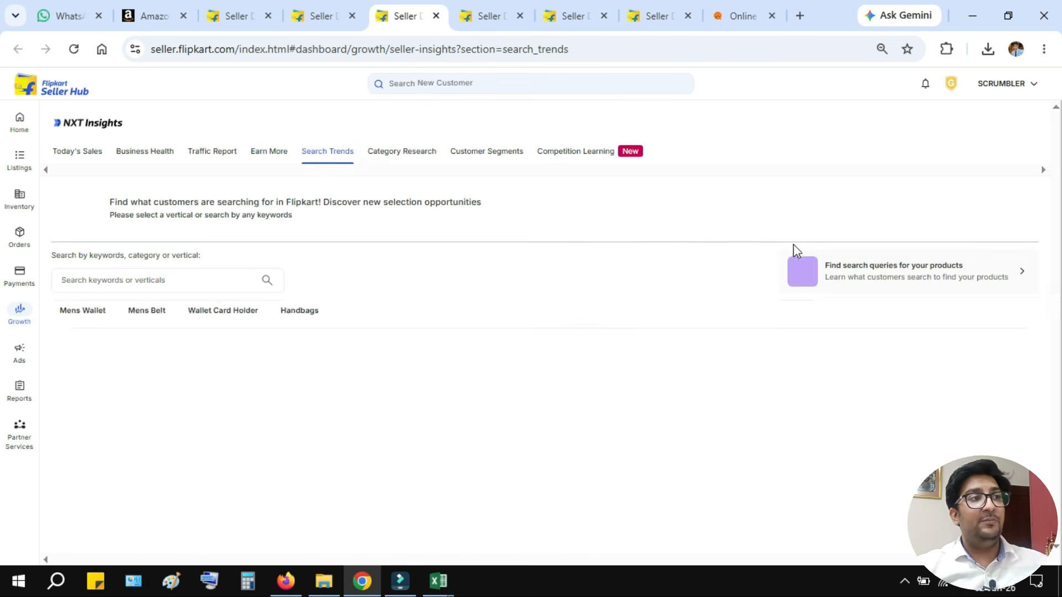
click(161, 217)
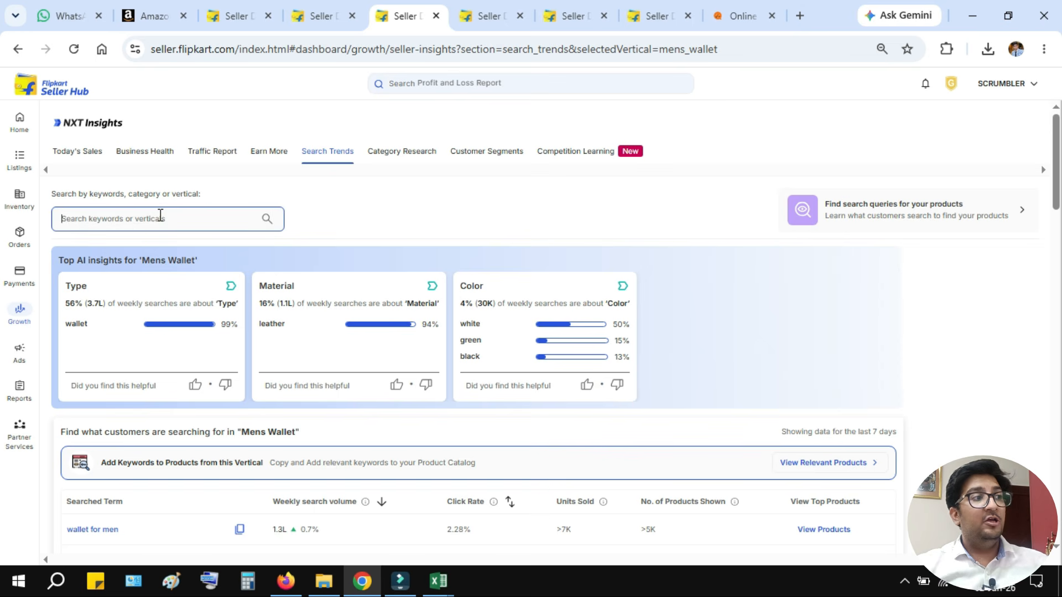
text(walle)
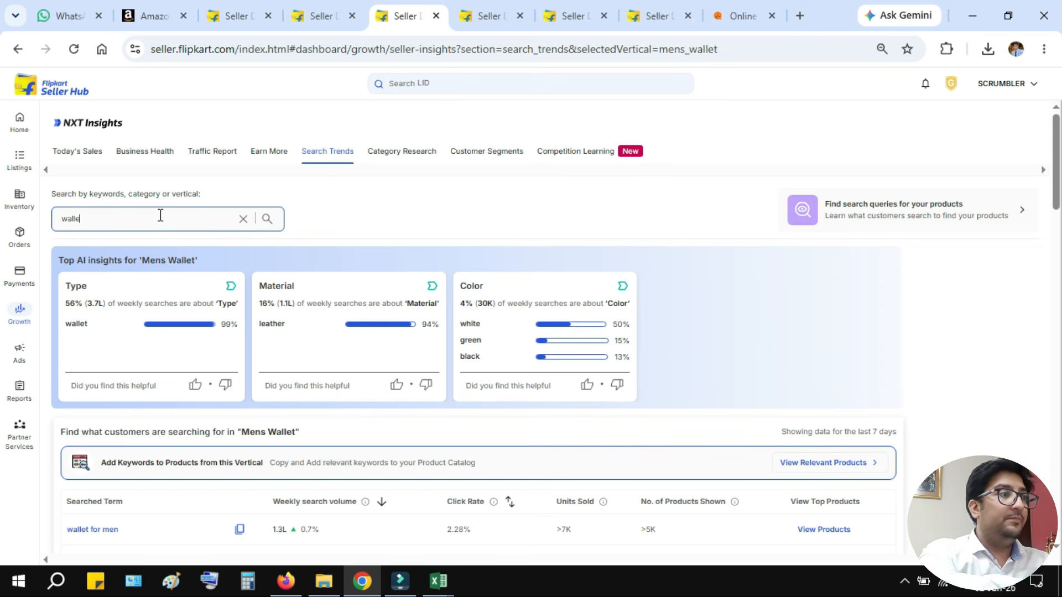
text(t)
key(Return)
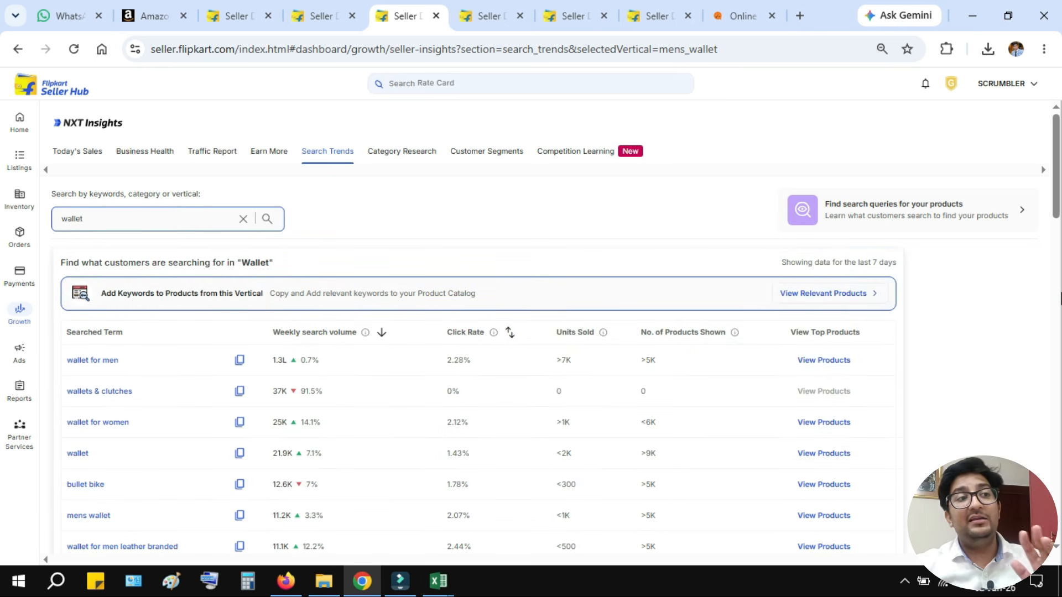
scroll(290, 190, down, 3)
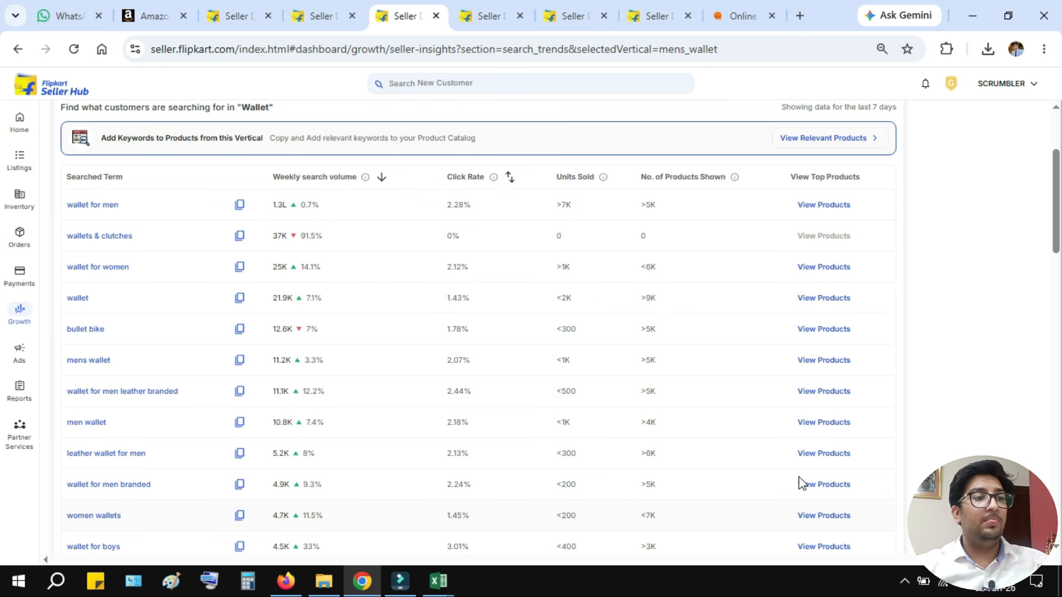
drag(1051, 237, 1053, 242)
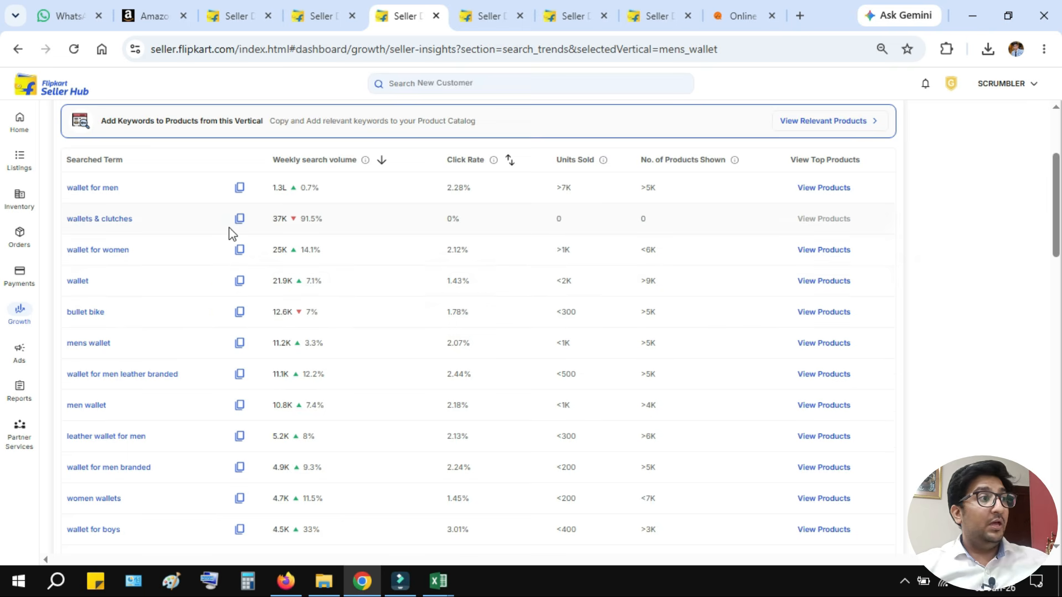
Switch Search Trends to the Mens Wallet vertical and examine units sold and products shown for "wallet for men".
scroll(216, 183, up, 1)
click(149, 118)
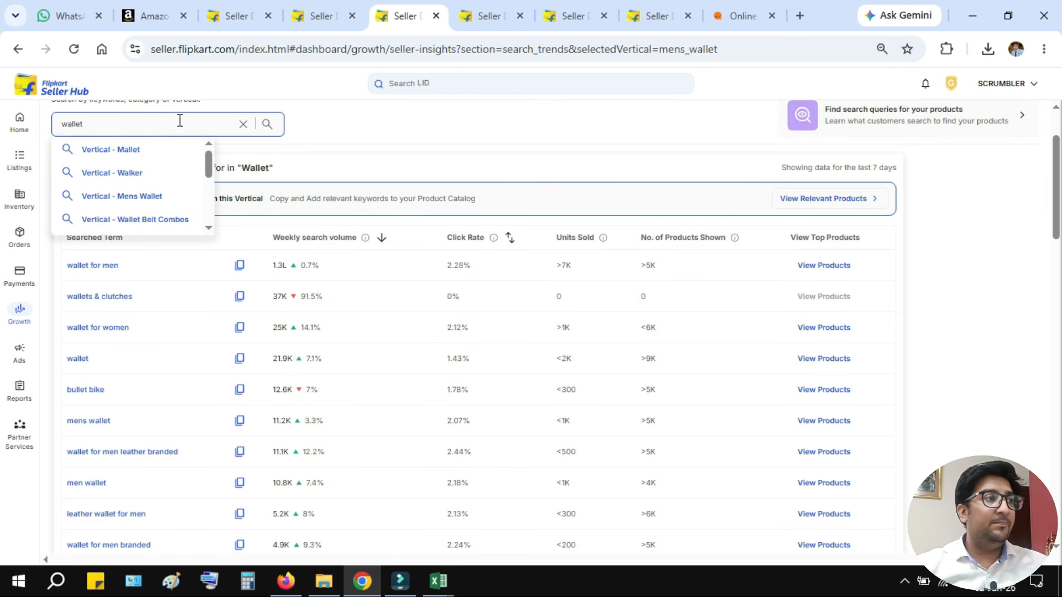
click(152, 197)
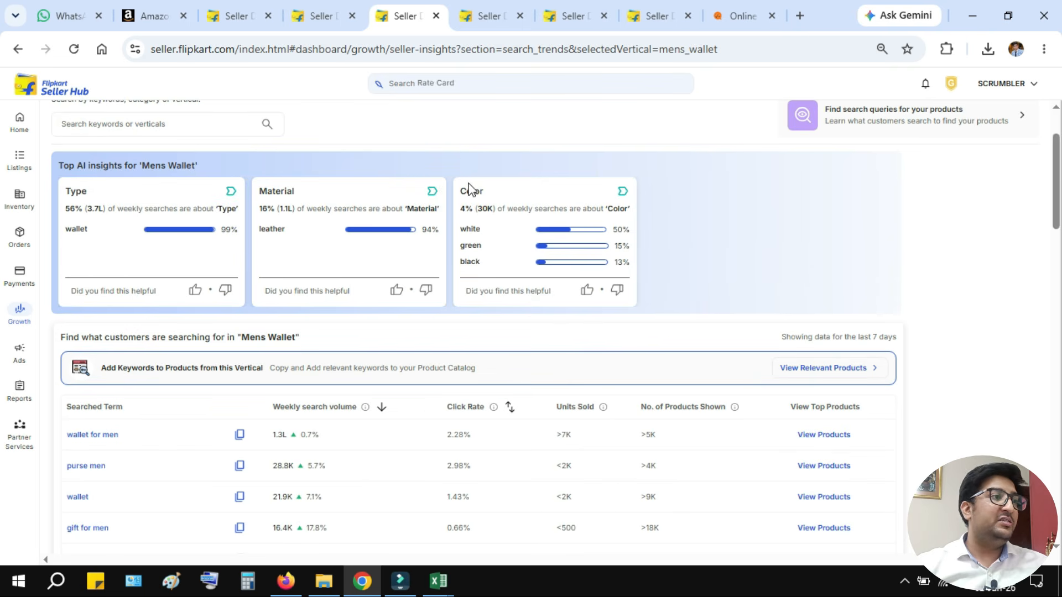
scroll(1057, 226, down, 5)
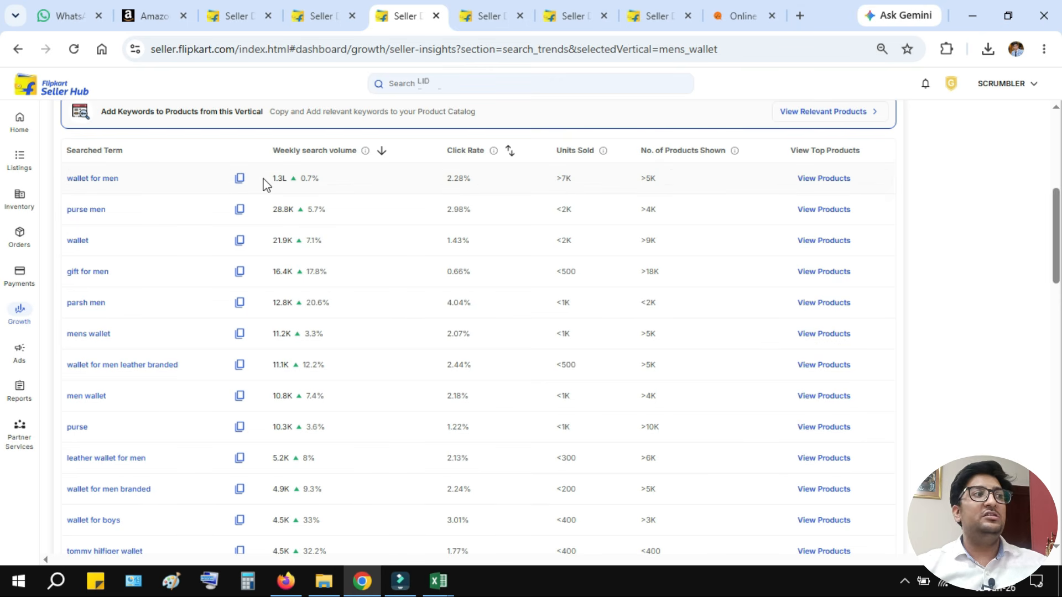
drag(560, 180, 579, 182)
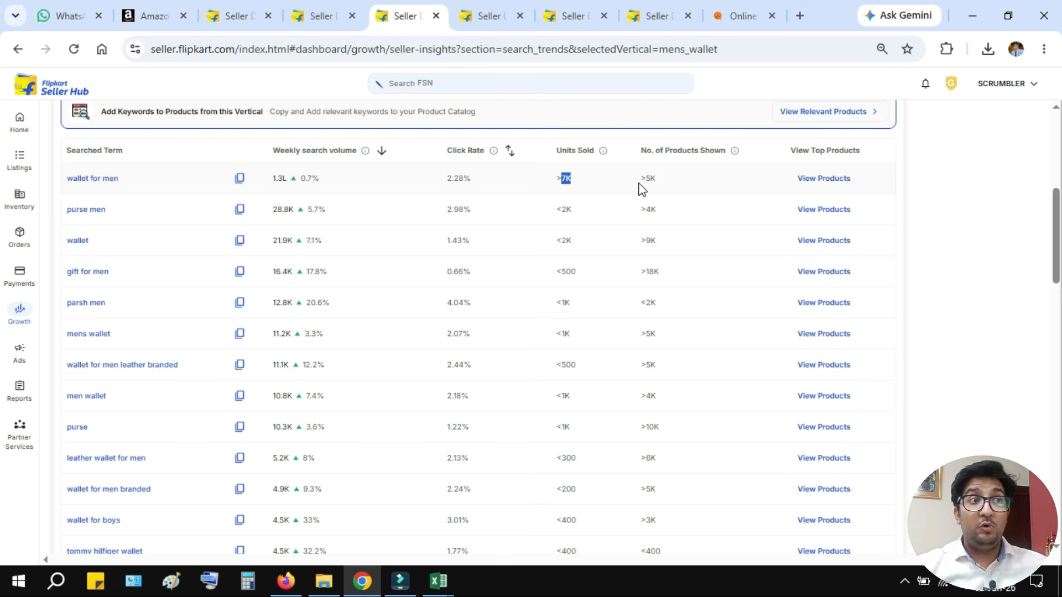
drag(641, 183, 669, 187)
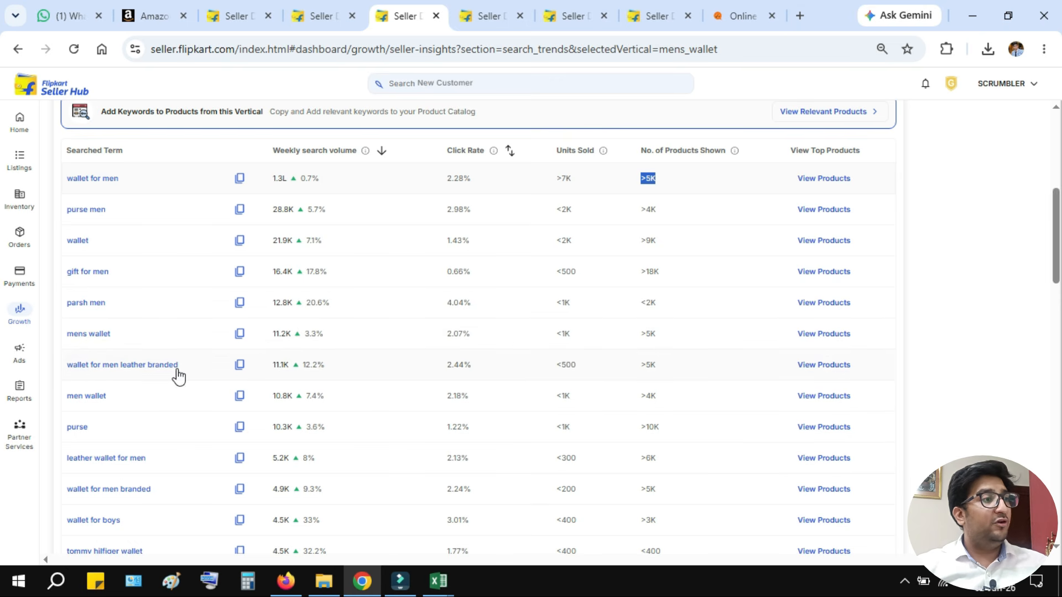
Check the volume and units sold of "wallet for men leather branded", copy the term and add it to the campaign's Exact Match keywords.
double_click(279, 366)
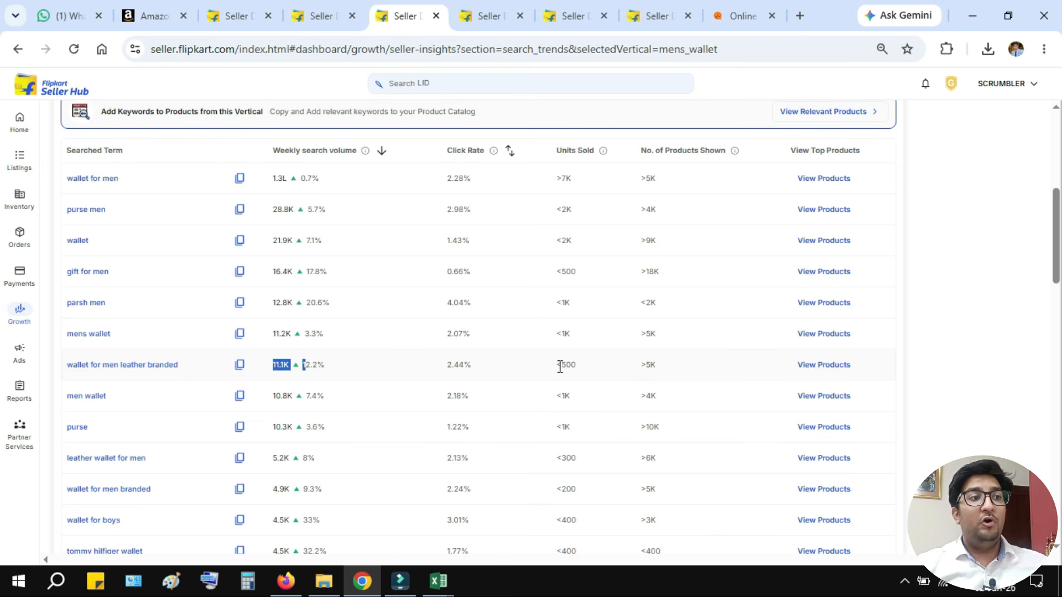
drag(558, 366, 592, 372)
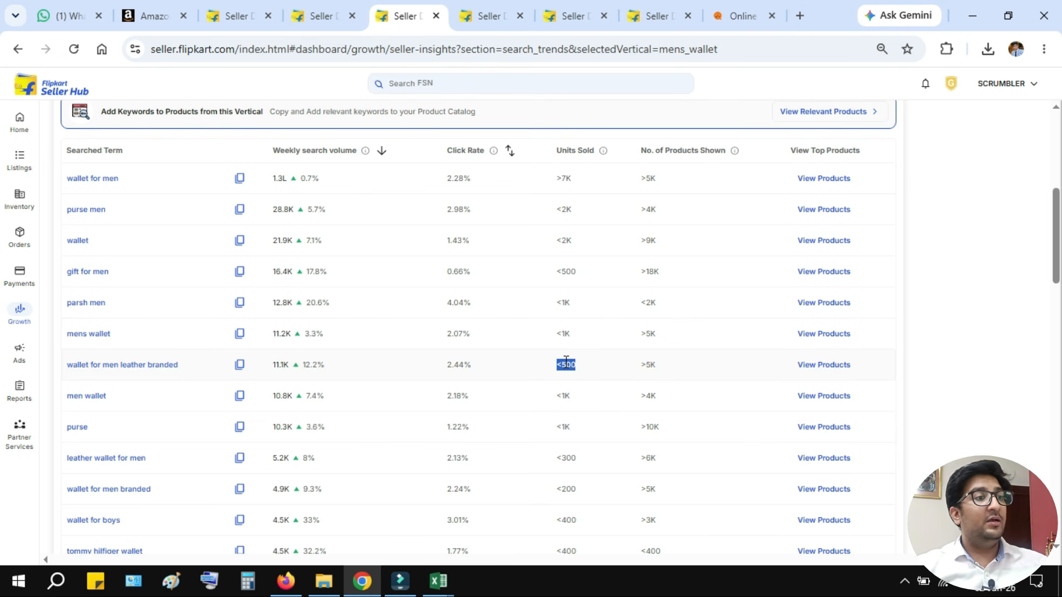
double_click(566, 362)
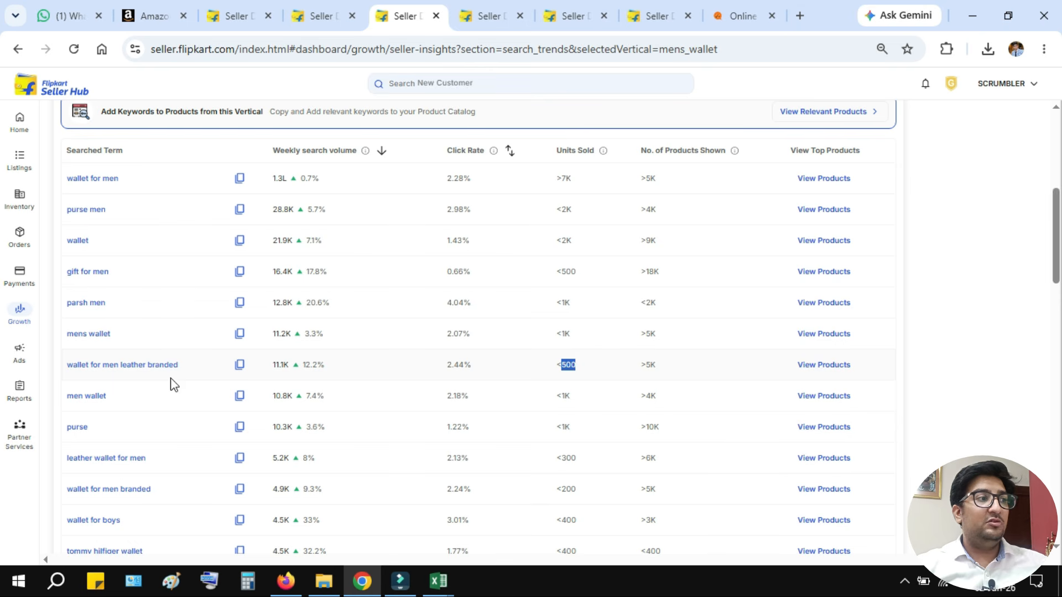
click(239, 364)
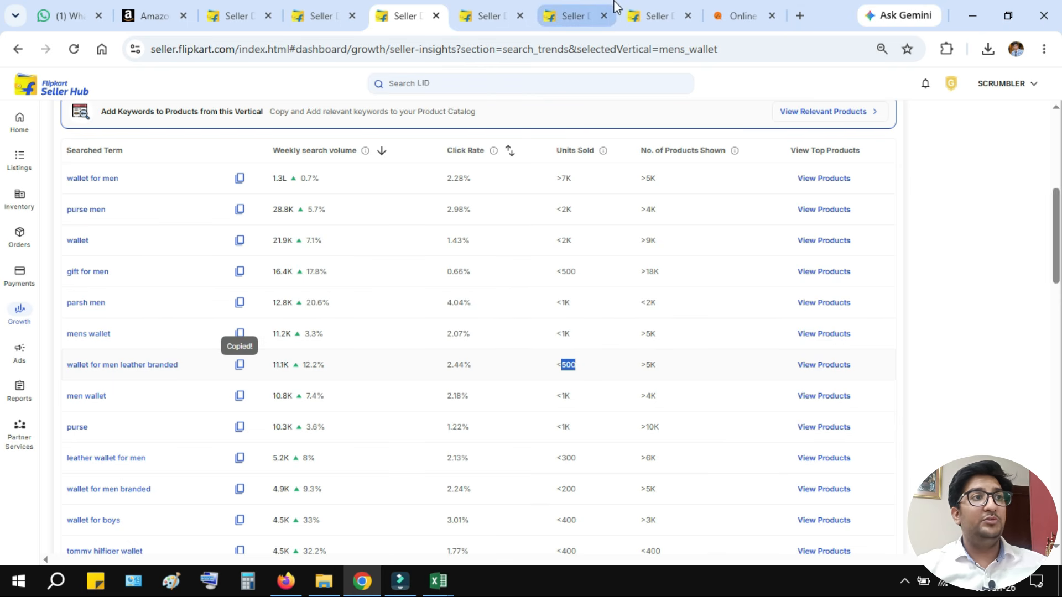
click(570, 16)
click(479, 391)
key(ctrl+v)
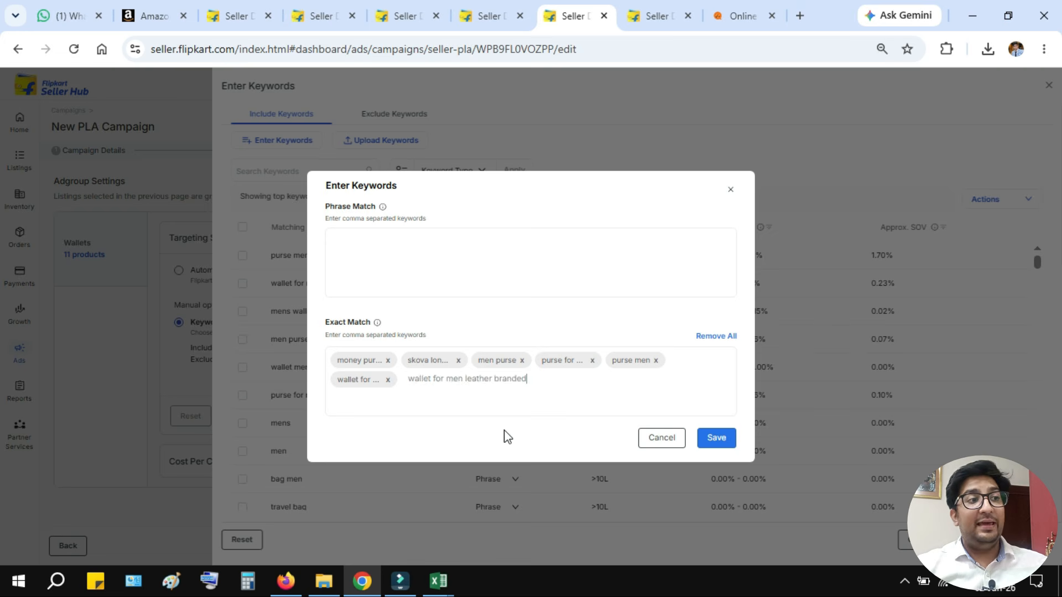
key(Return)
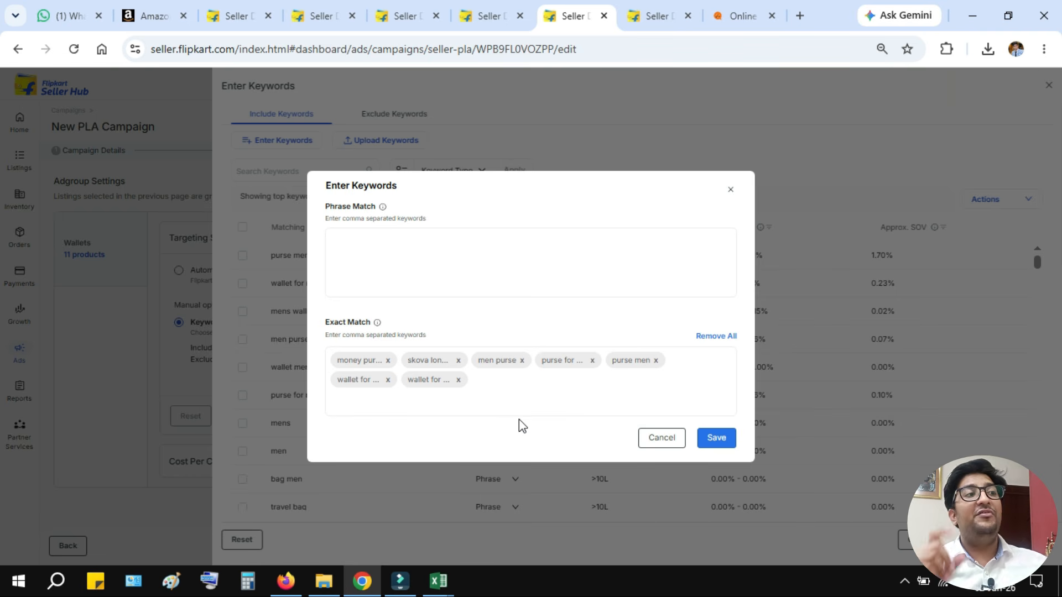
Return to the Mens Wallet search trends and review the searched terms with their weekly volumes.
click(497, 15)
click(369, 8)
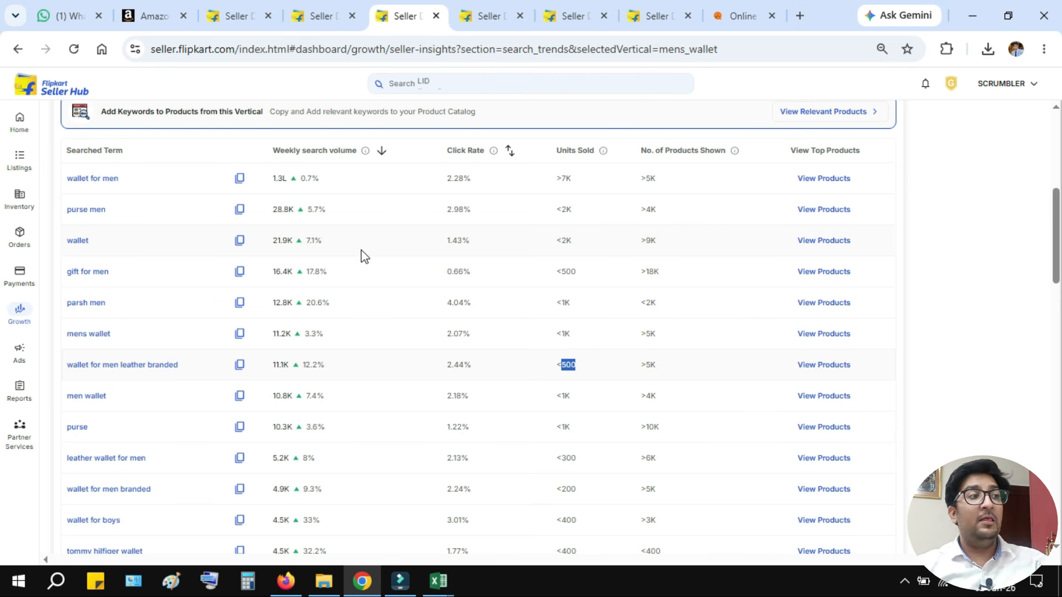
scroll(286, 301, down, 4)
scroll(287, 303, down, 7)
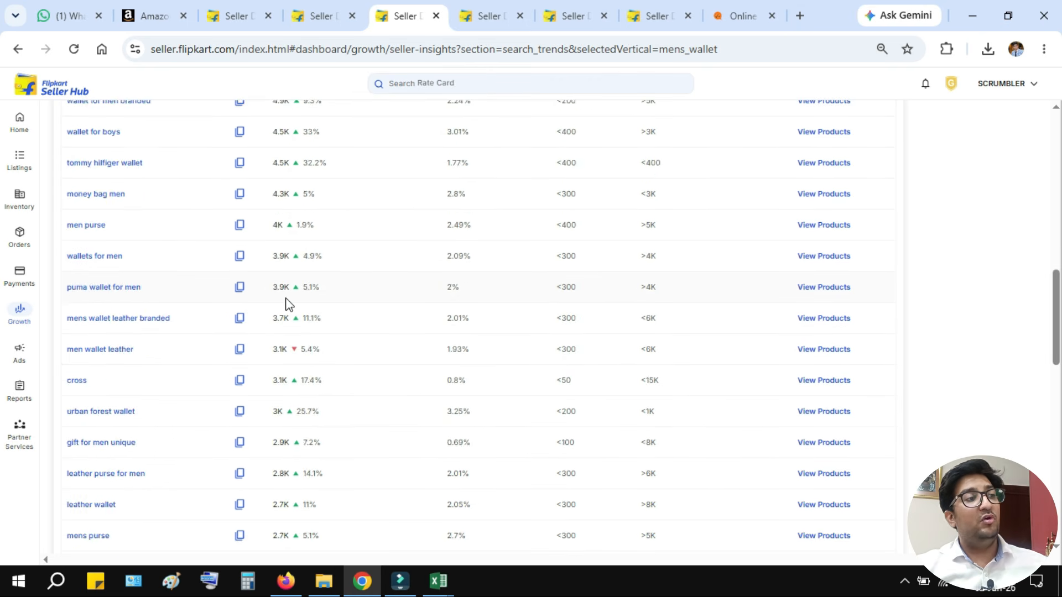
scroll(287, 301, up, 13)
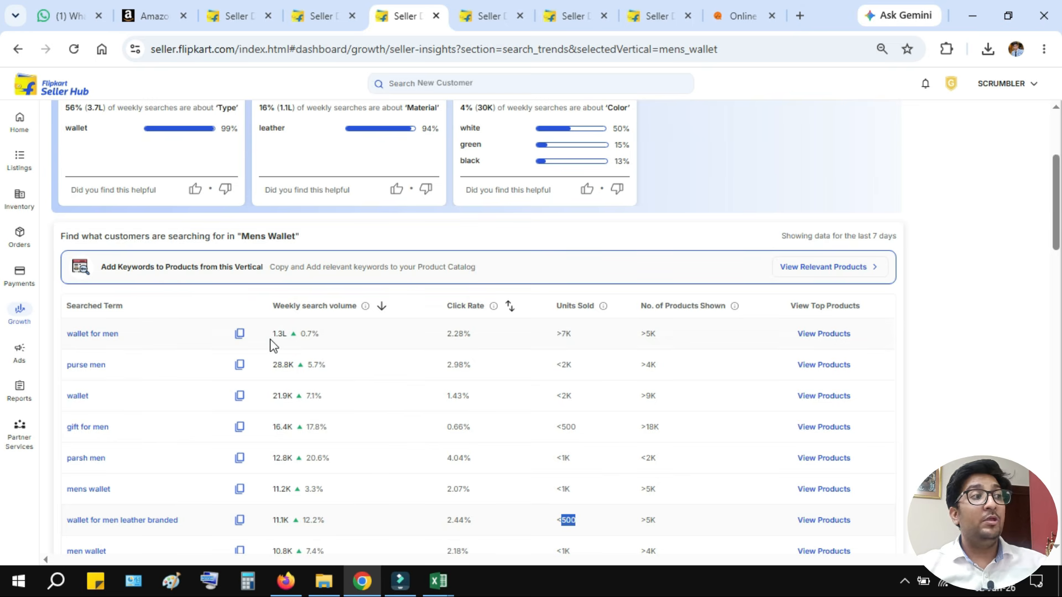
scroll(118, 376, down, 1)
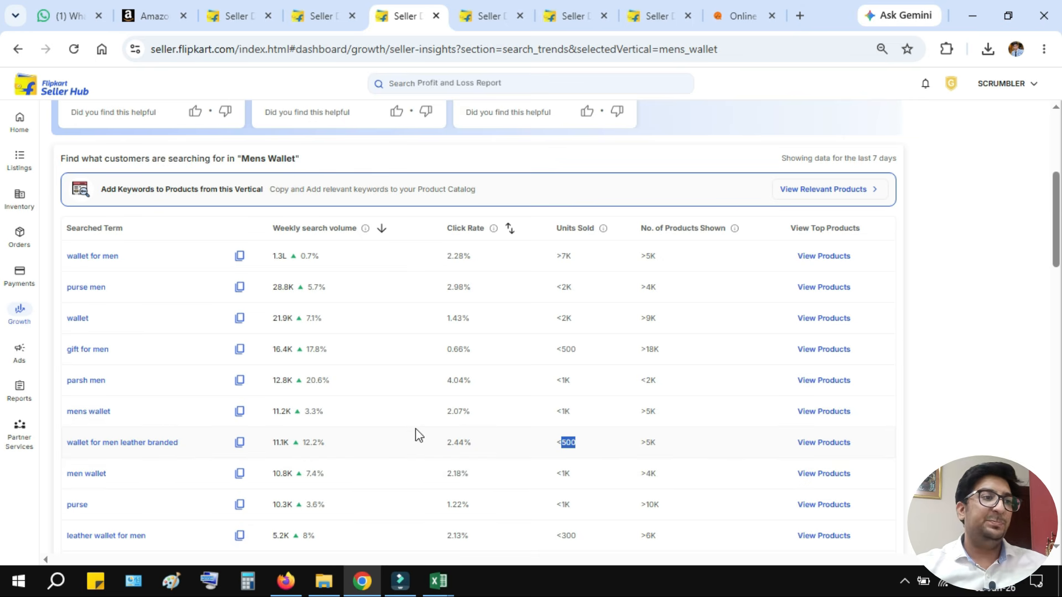
scroll(416, 429, down, 2)
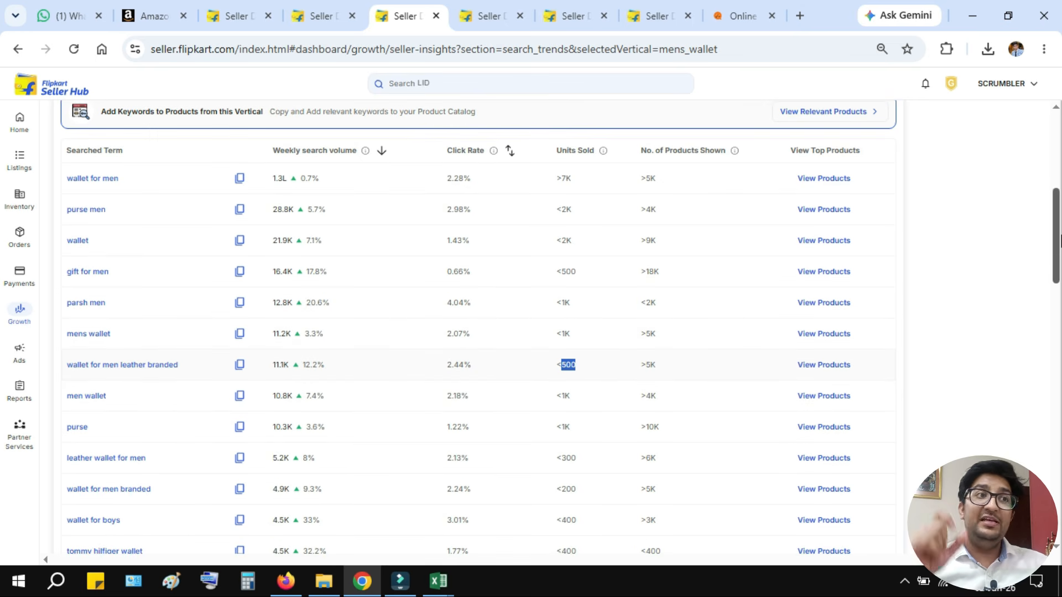
Return to the campaign's Enter Keywords dialog and compare its Phrase Match and Exact Match sections.
click(573, 15)
click(655, 16)
click(573, 15)
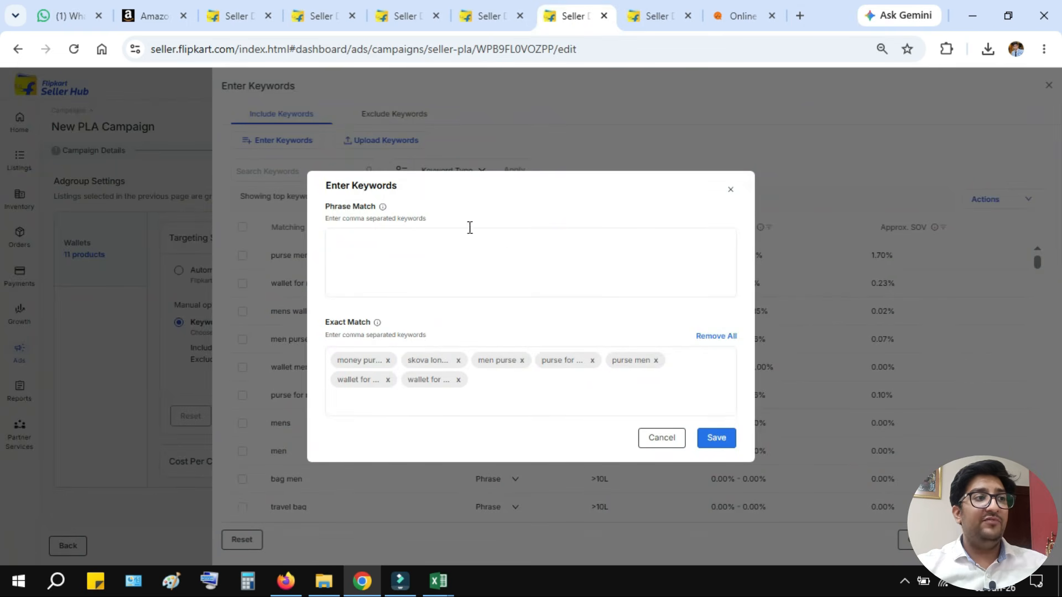
drag(325, 208, 359, 208)
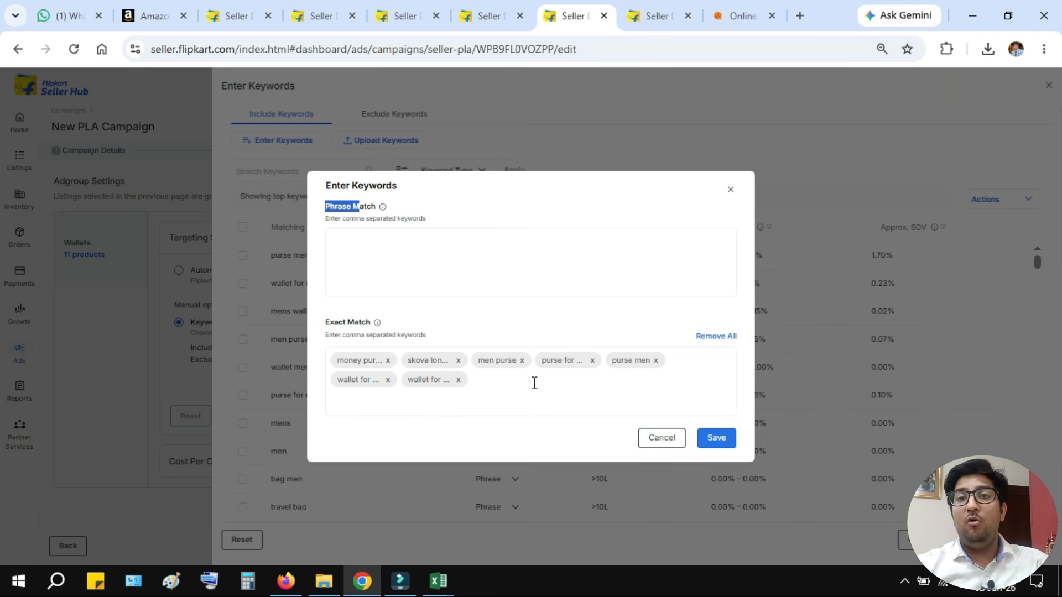
drag(324, 323, 372, 330)
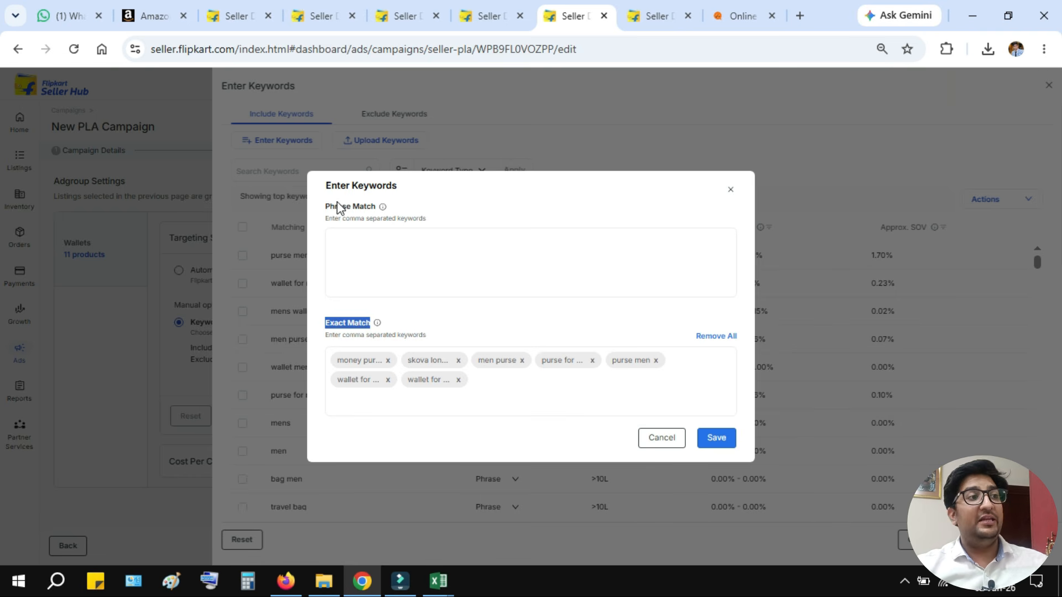
drag(324, 206, 372, 217)
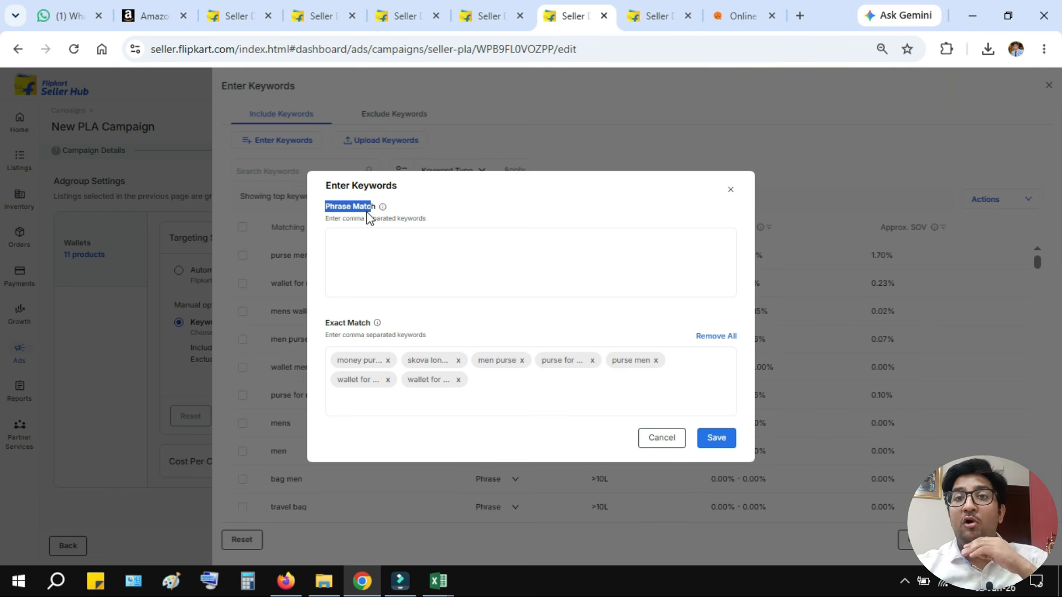
Return to the Mens Wallet search trends and check the units sold and weekly volume of "leather wallet for men".
click(310, 15)
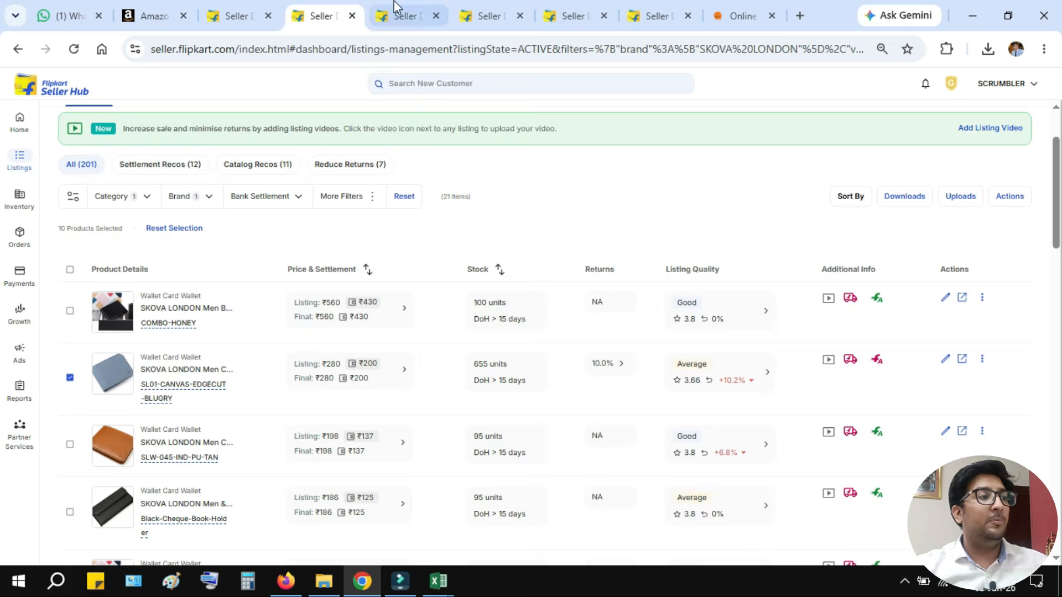
click(396, 16)
scroll(153, 387, down, 1)
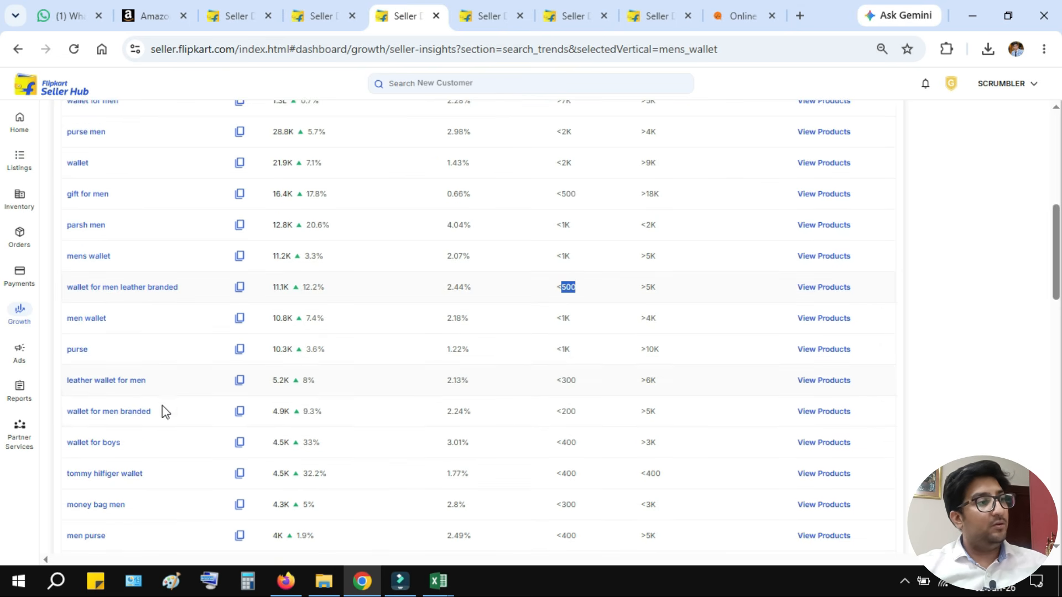
drag(65, 381, 153, 377)
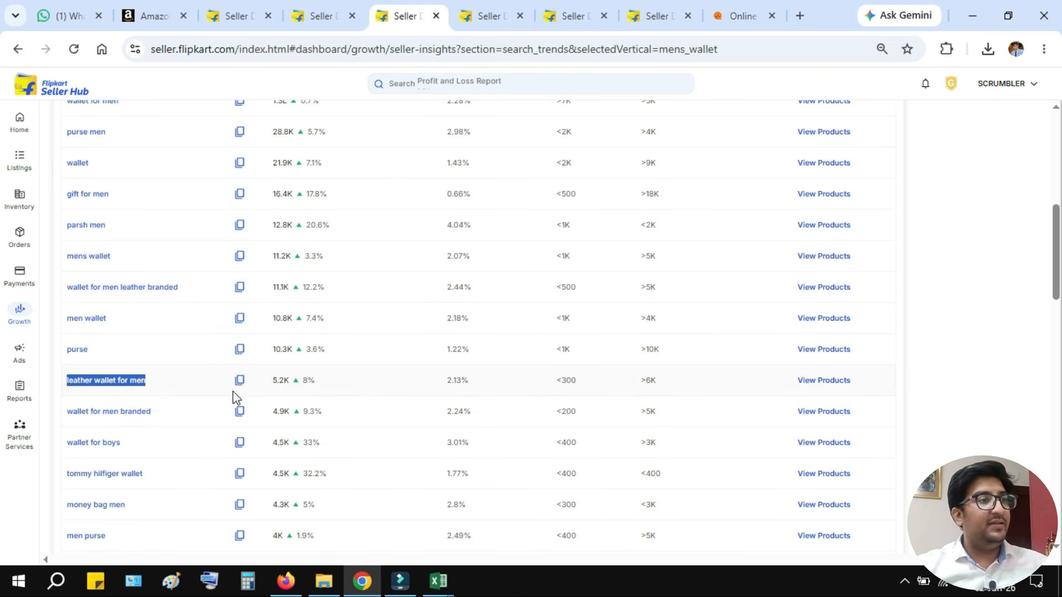
double_click(561, 379)
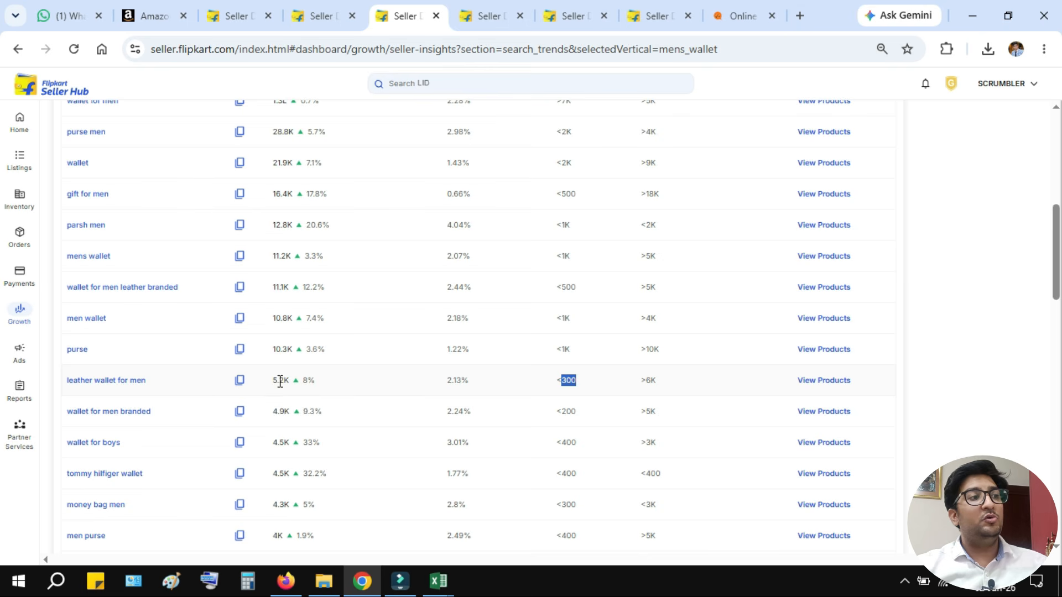
double_click(280, 381)
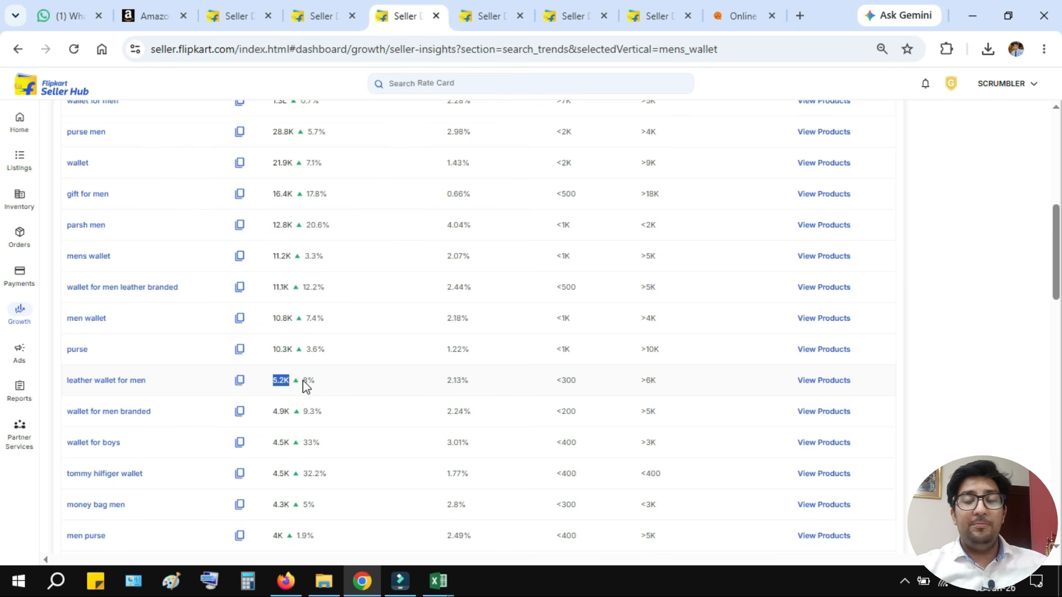
Copy the search term "leather wallet for men" and add it to the campaign's Exact Match keywords.
click(242, 383)
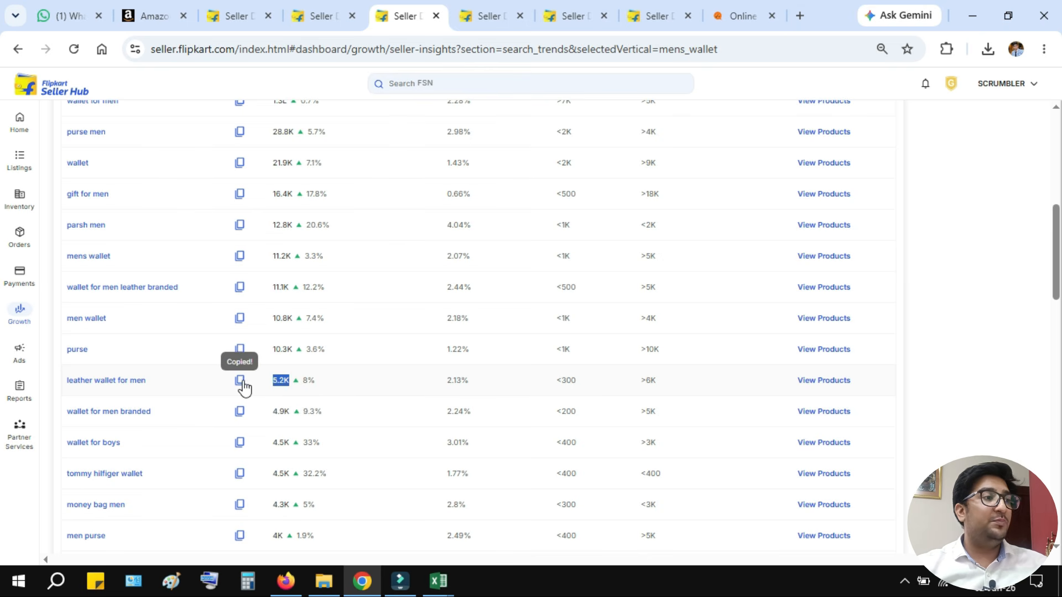
click(567, 15)
click(552, 384)
key(ctrl+v)
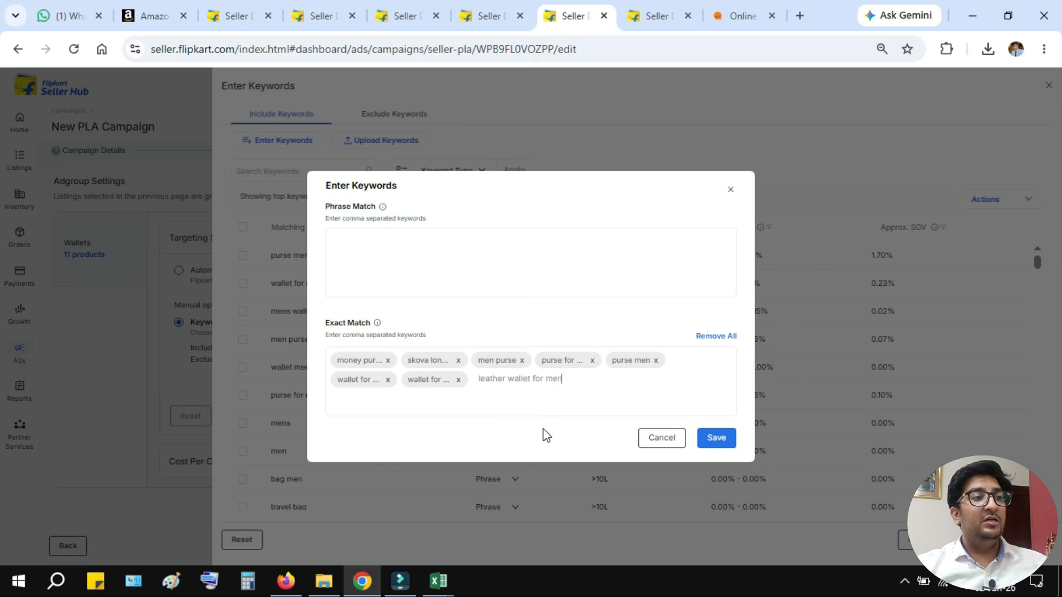
key(Return)
Check the units sold for "wallet for men branded" in Search Trends, copy the term and add it to the campaign's Exact Match keywords.
click(315, 16)
click(232, 16)
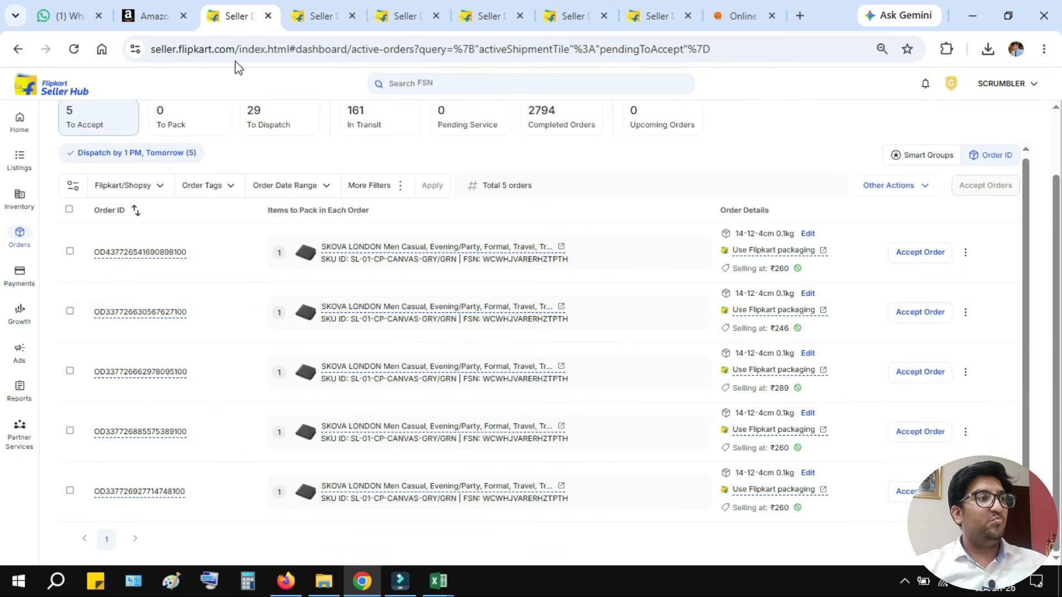
click(406, 17)
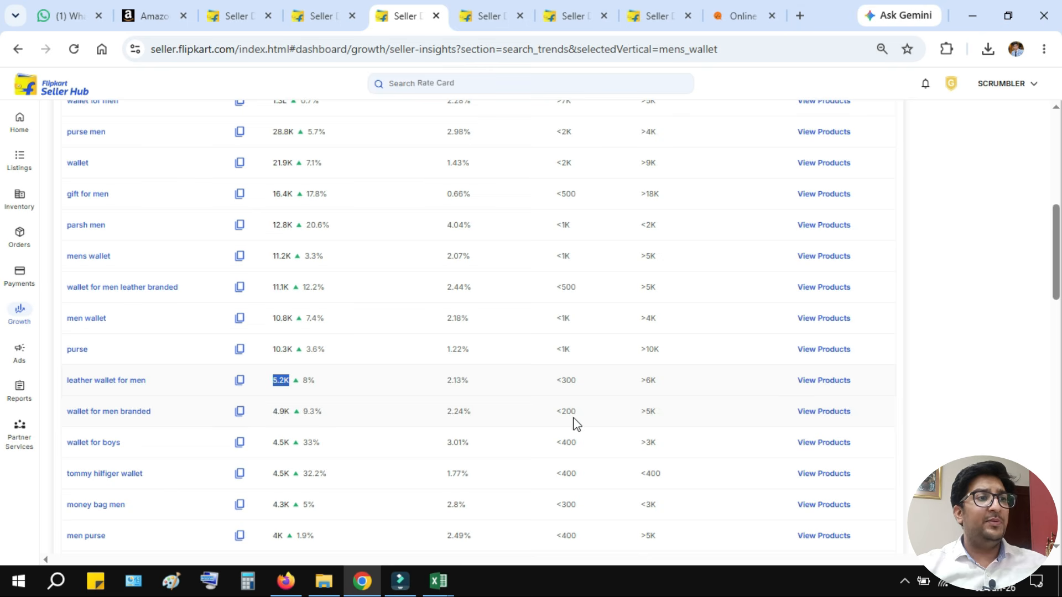
drag(555, 412, 588, 421)
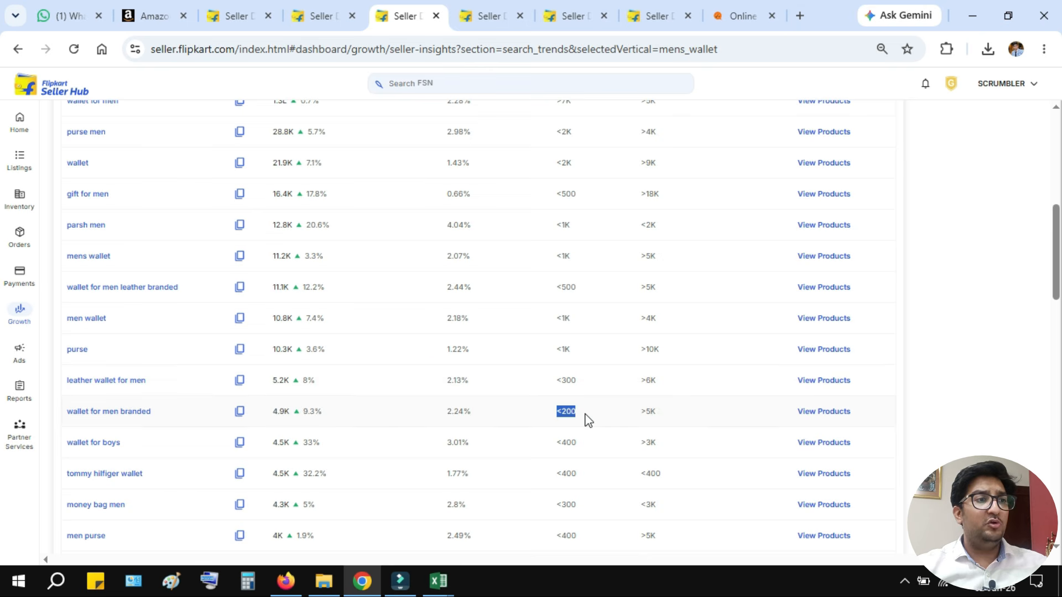
click(241, 412)
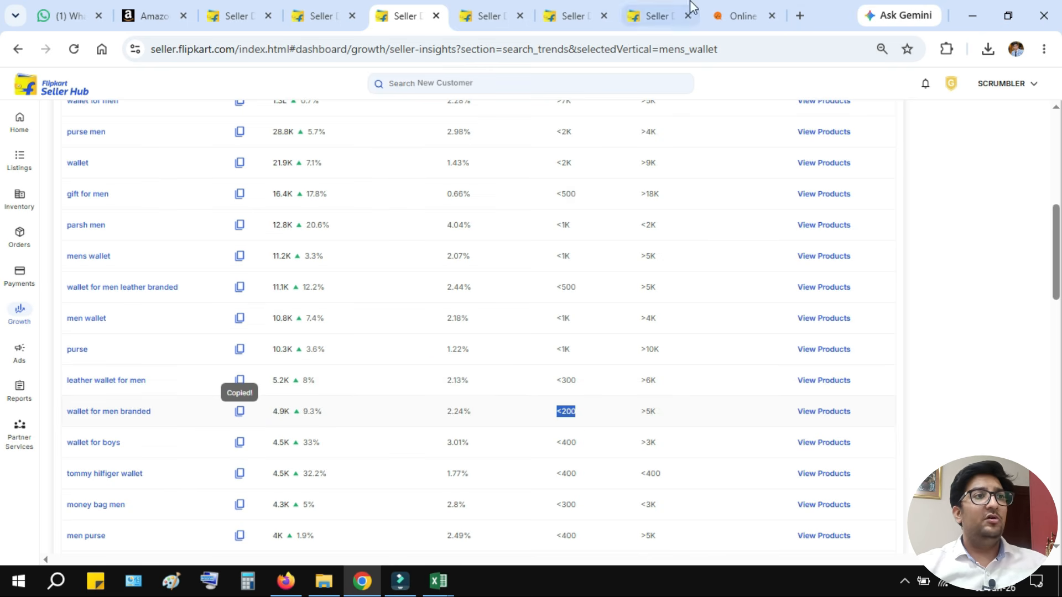
click(655, 16)
click(569, 16)
click(566, 398)
key(ctrl+v)
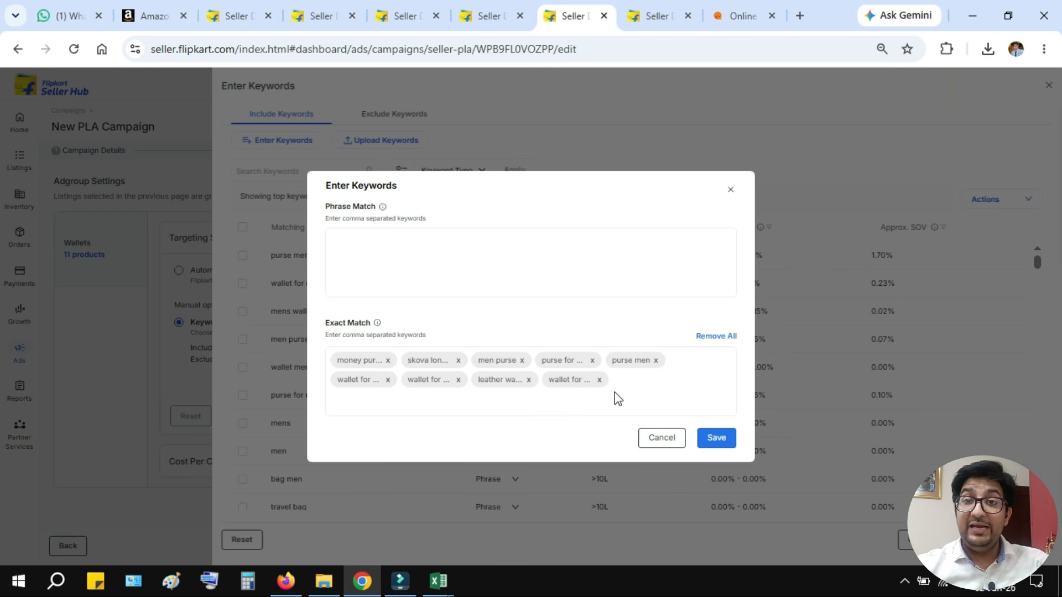
Examine the weekly volume and growth percentage of "leather wallet for men" in Search Trends and open the Calculator.
click(442, 10)
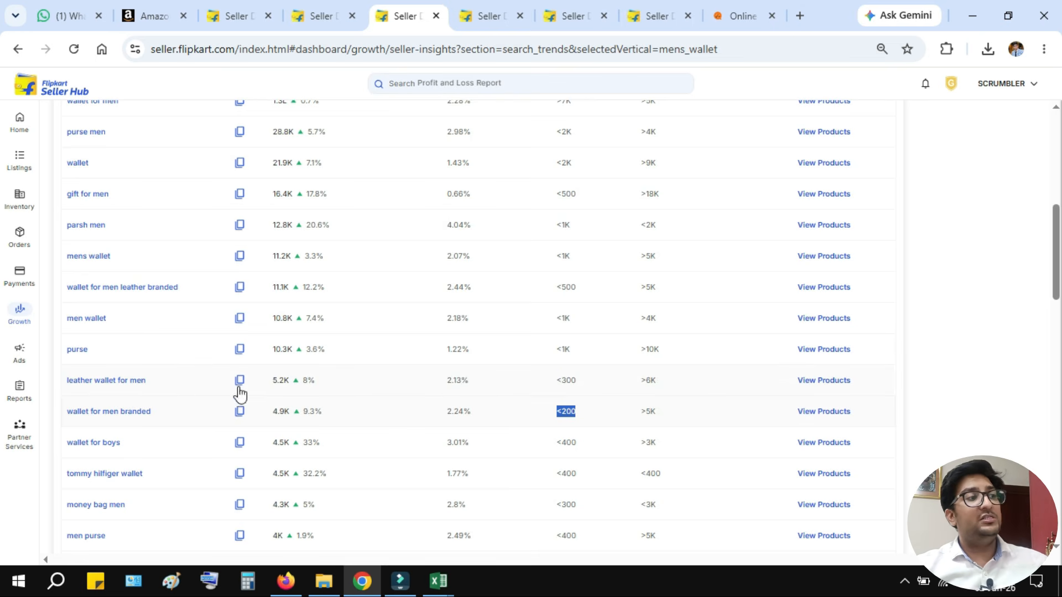
drag(66, 384, 170, 388)
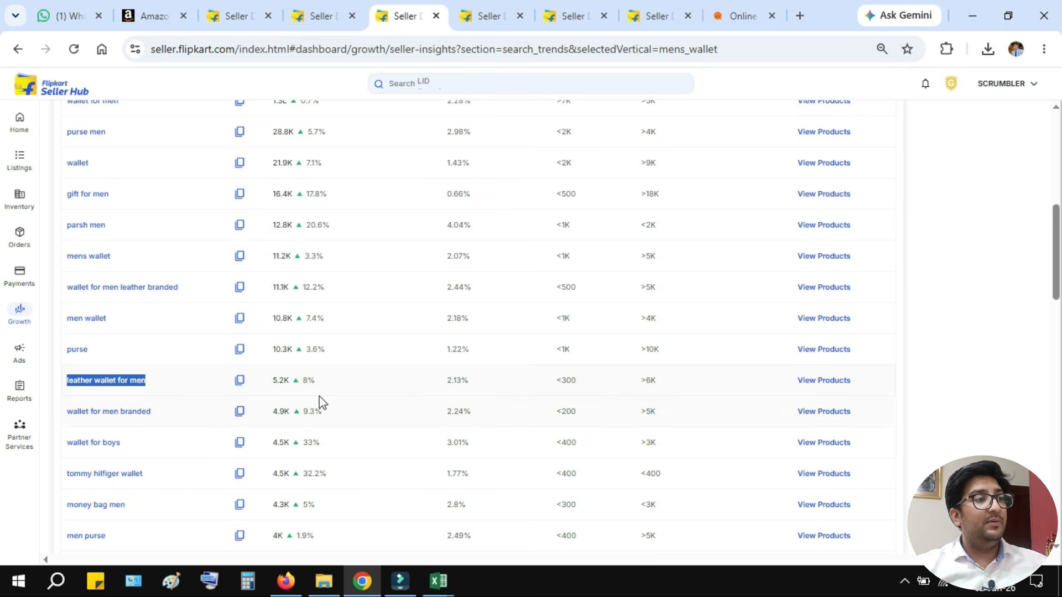
drag(271, 380, 305, 391)
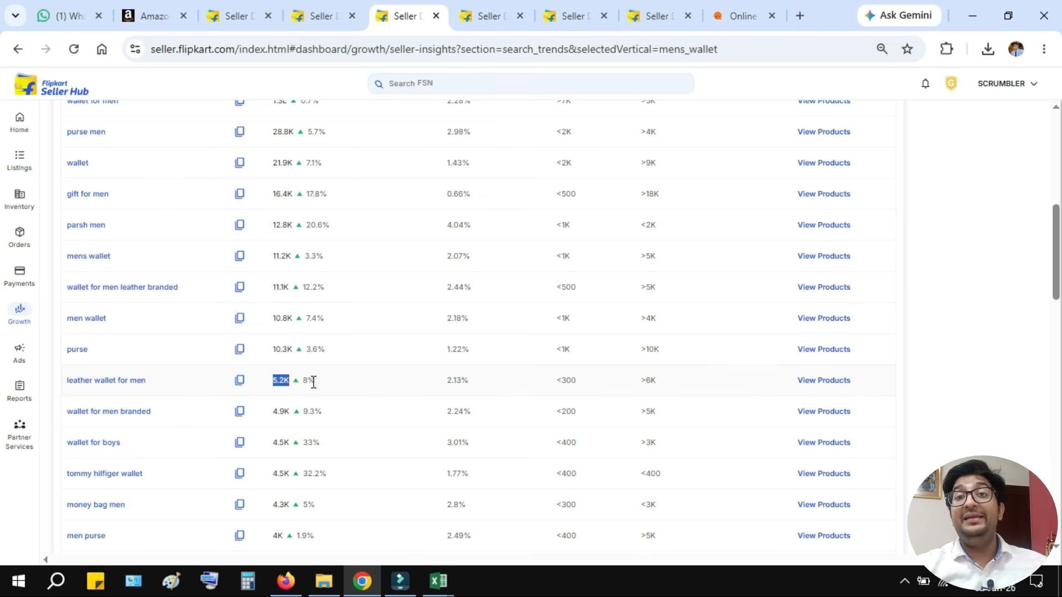
double_click(309, 382)
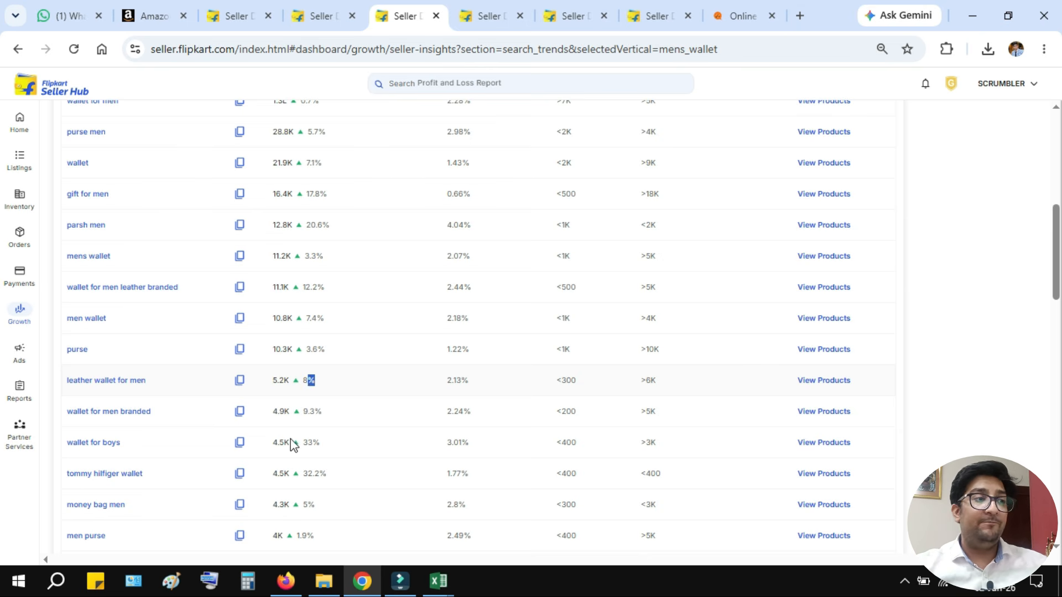
click(247, 582)
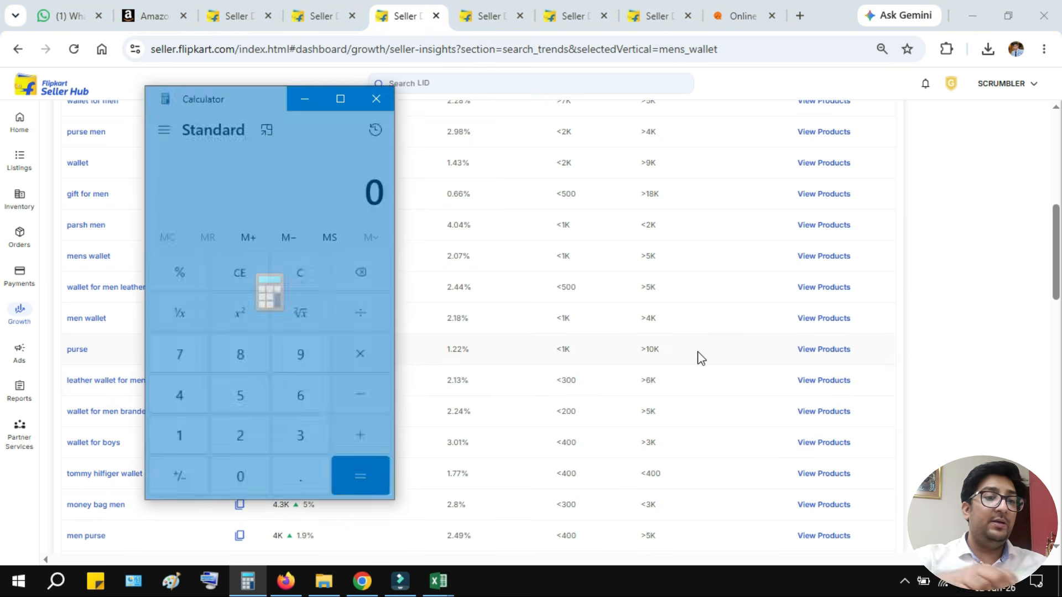
text(5.200)
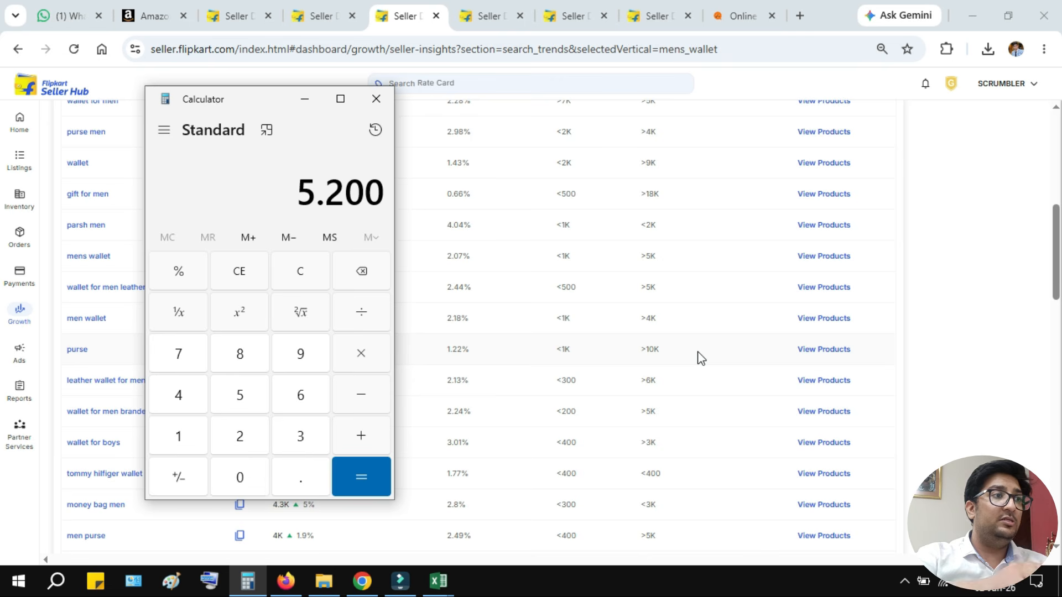
key(BackSpace)
key(BackSpace)
key(BackSpace)
key(BackSpace)
key(BackSpace)
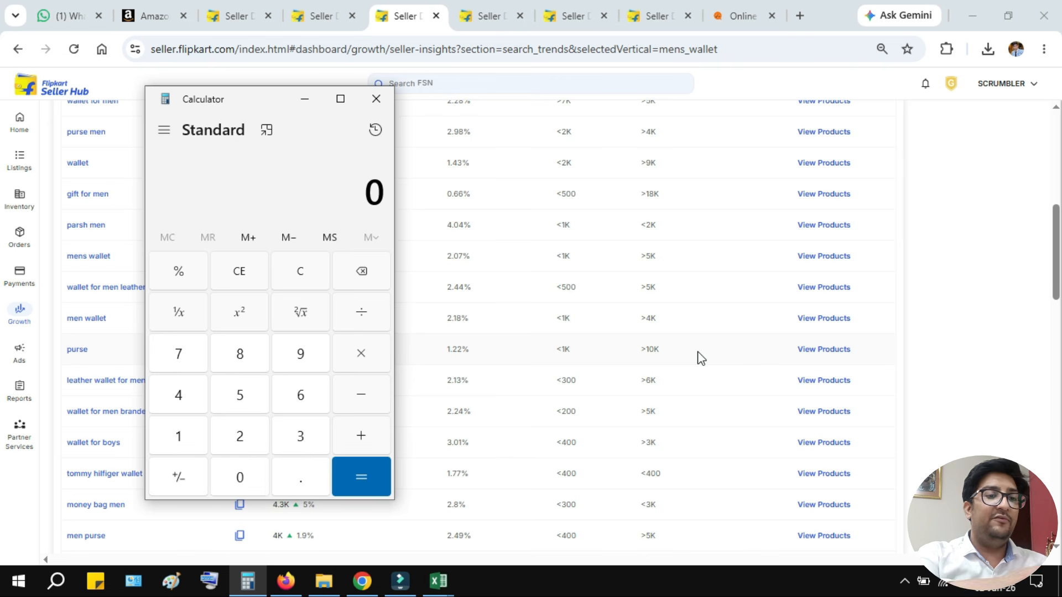
Calculate 5200 plus 8% in the Calculator and close it.
text(5200+8)
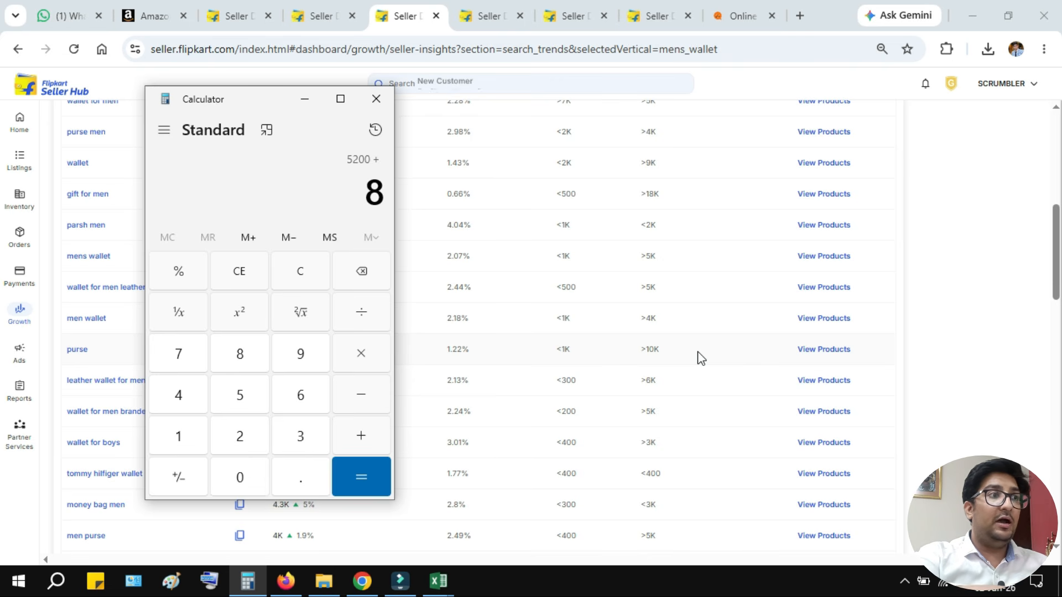
click(178, 271)
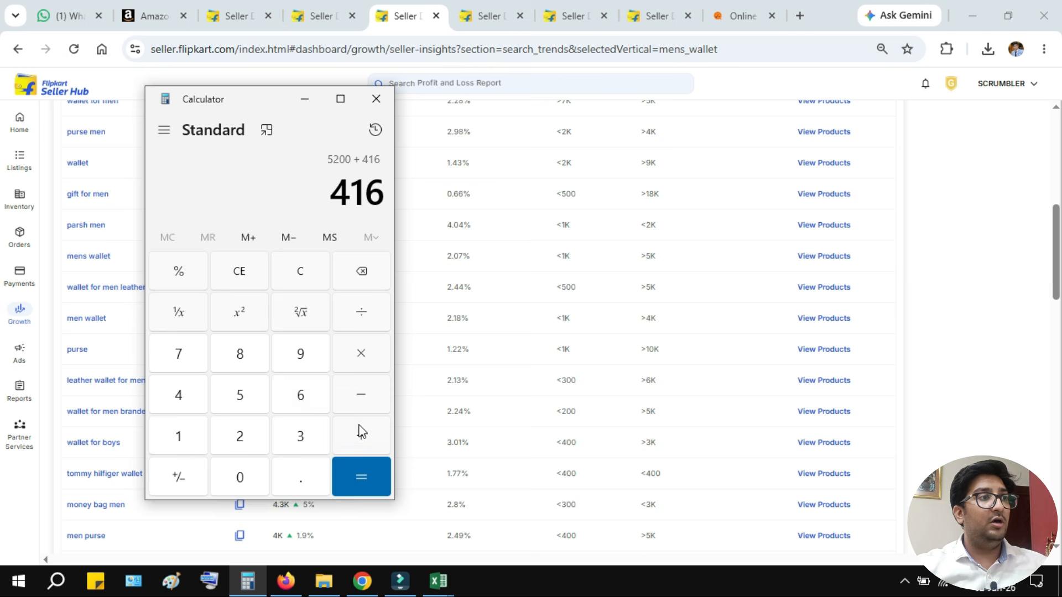
click(364, 485)
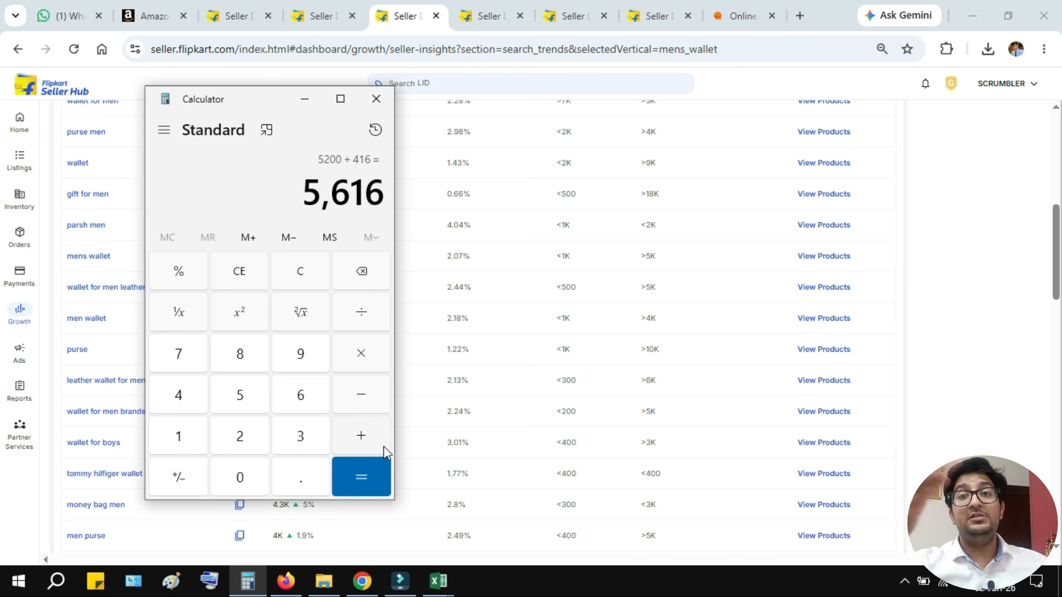
click(376, 99)
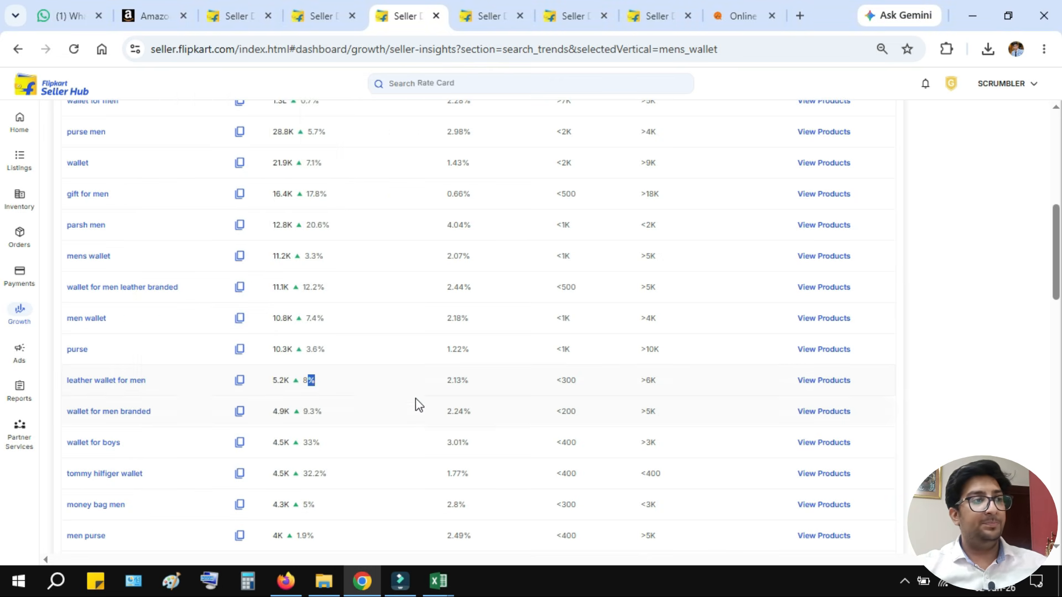
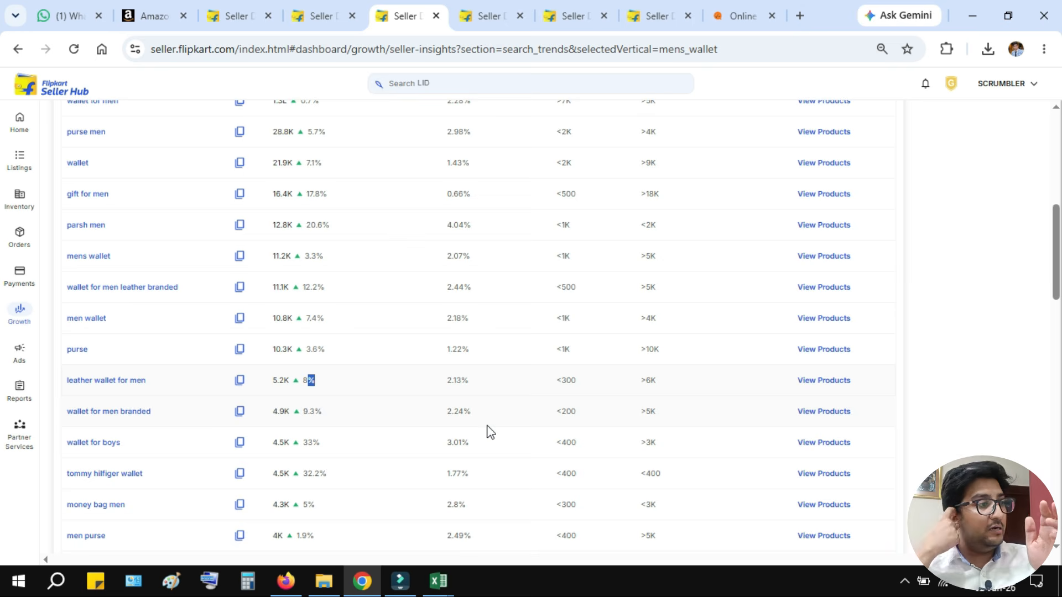
Look further down the Mens Wallet search trends and check the weekly volume and units sold of "mens wallet leather branded".
scroll(326, 381, down, 1)
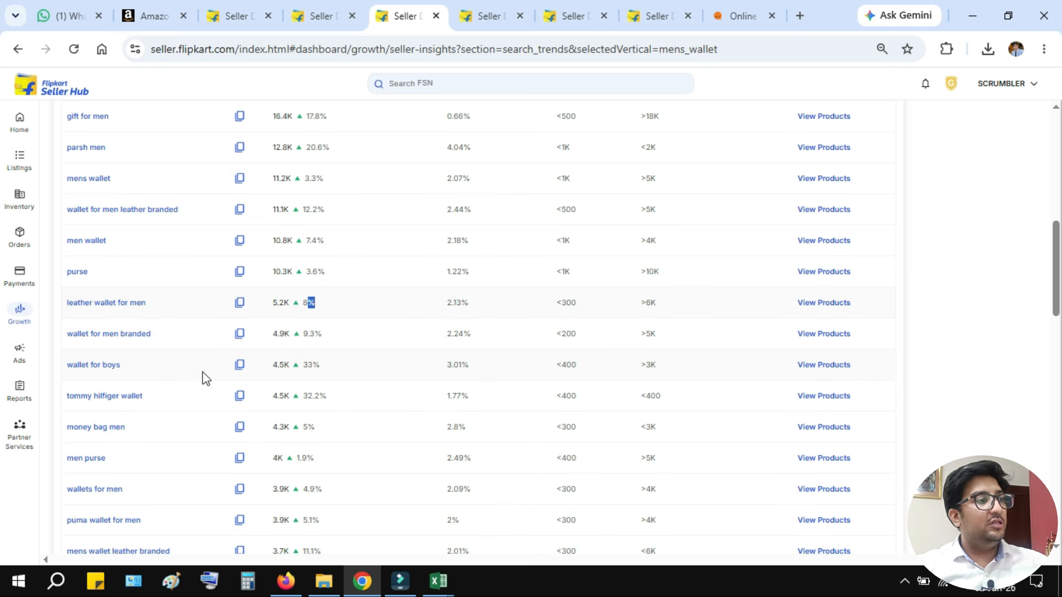
scroll(166, 423, down, 2)
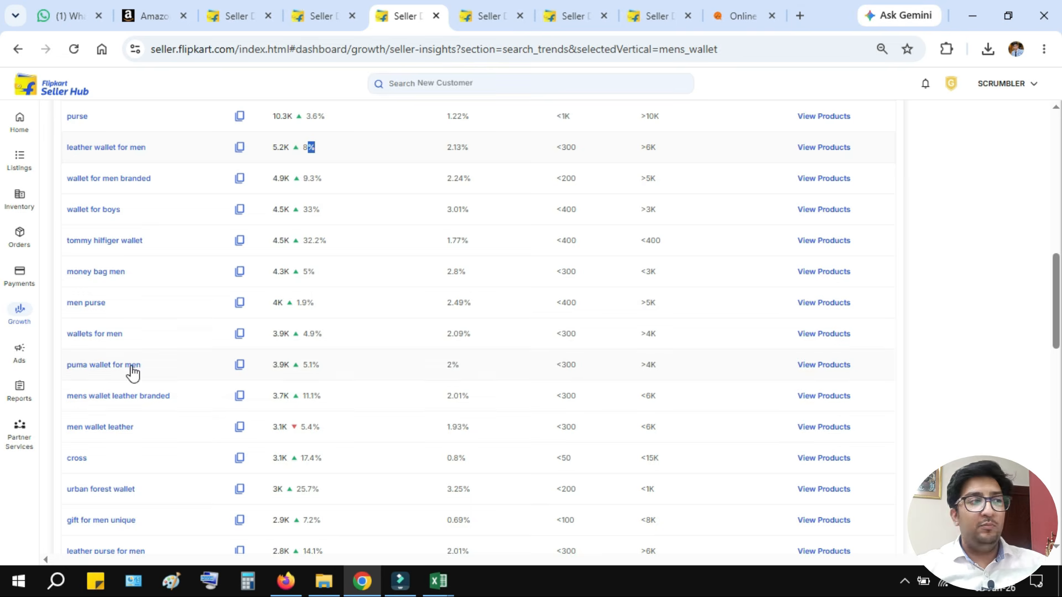
drag(59, 407, 139, 407)
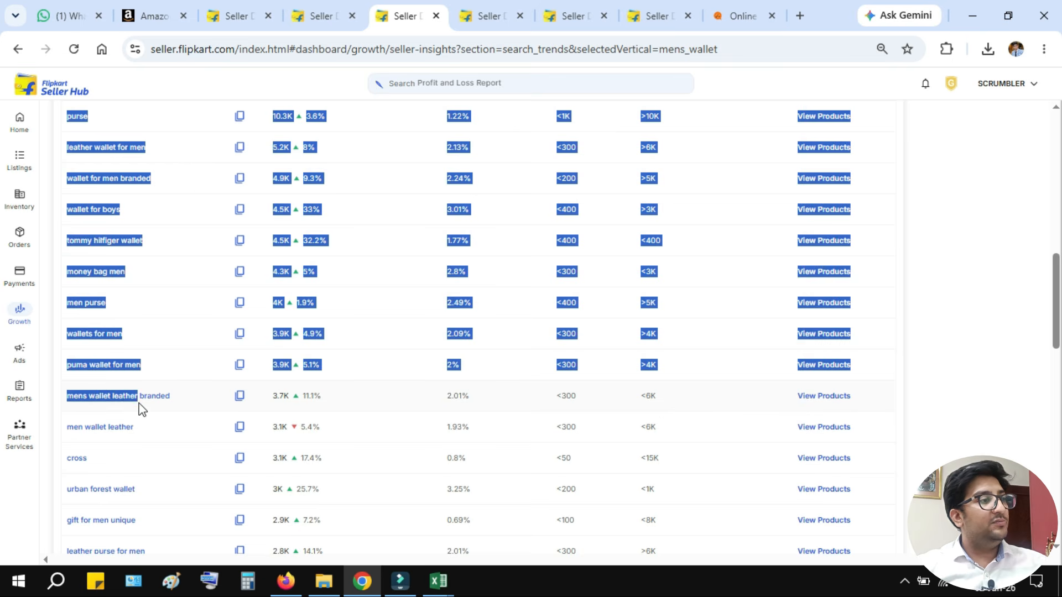
click(173, 407)
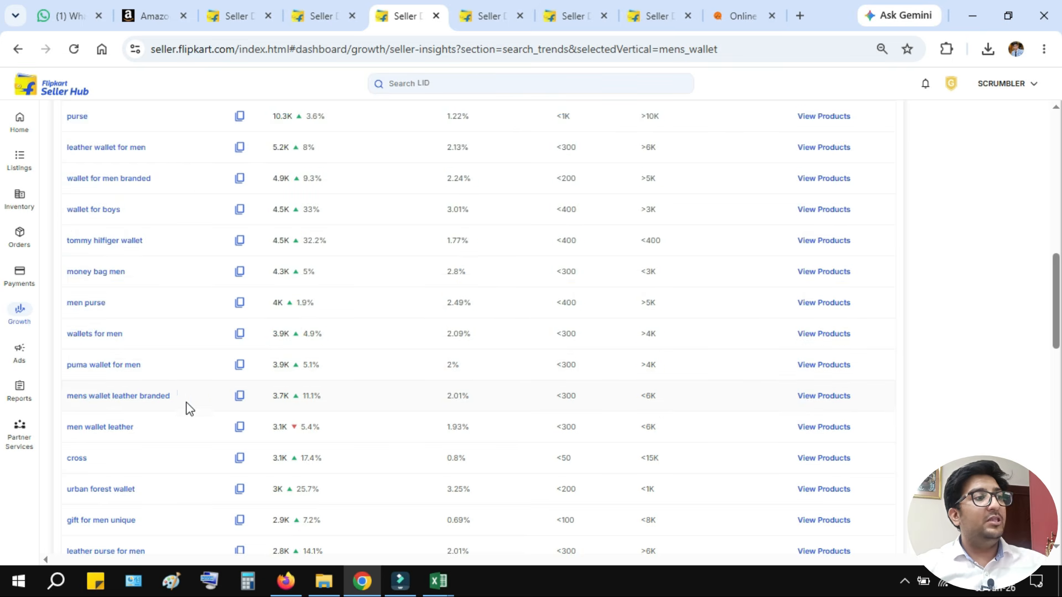
drag(264, 403, 300, 402)
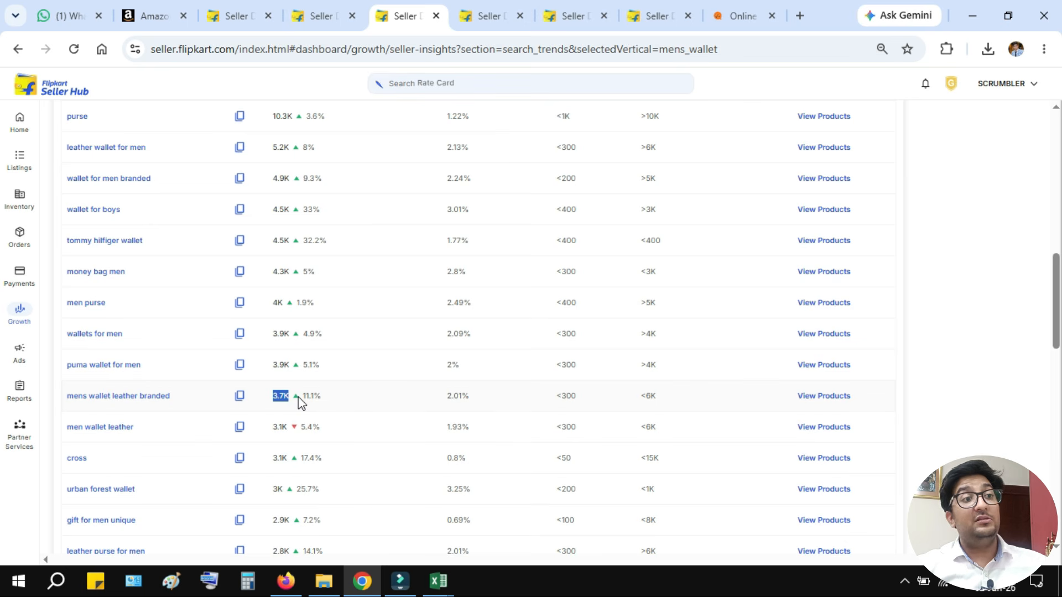
drag(554, 401, 572, 396)
drag(1060, 273, 1060, 314)
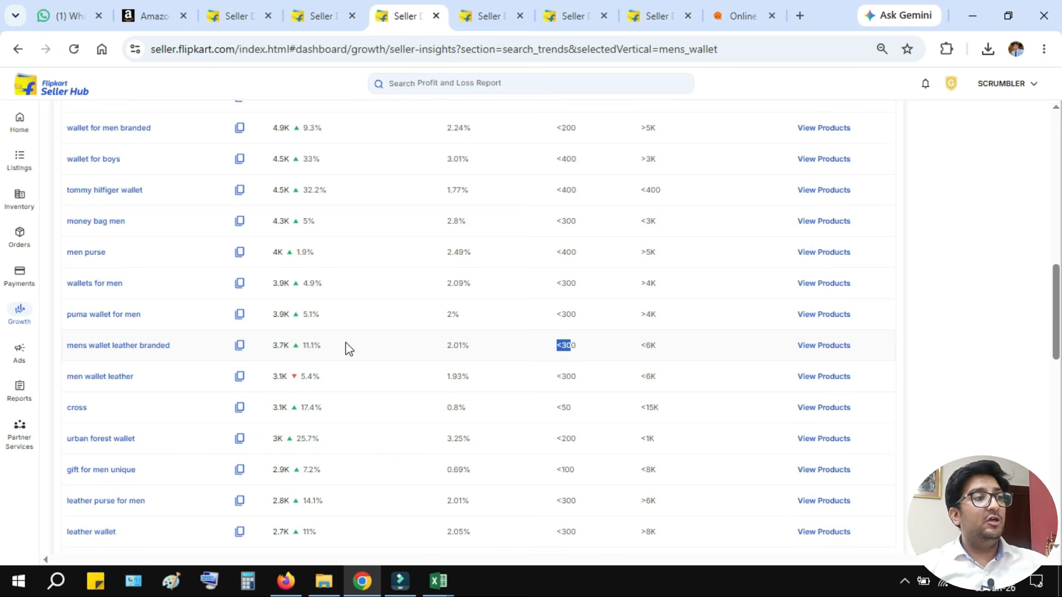
triple_click(574, 349)
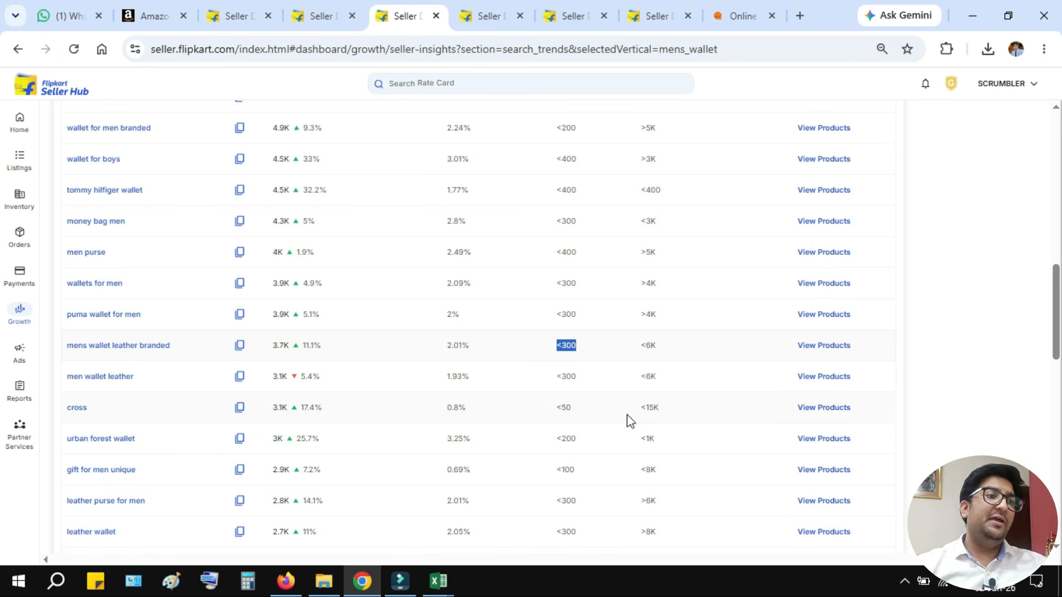
Copy the search term "mens wallet leather branded" and add it to the campaign's Exact Match keywords.
click(239, 346)
click(560, 13)
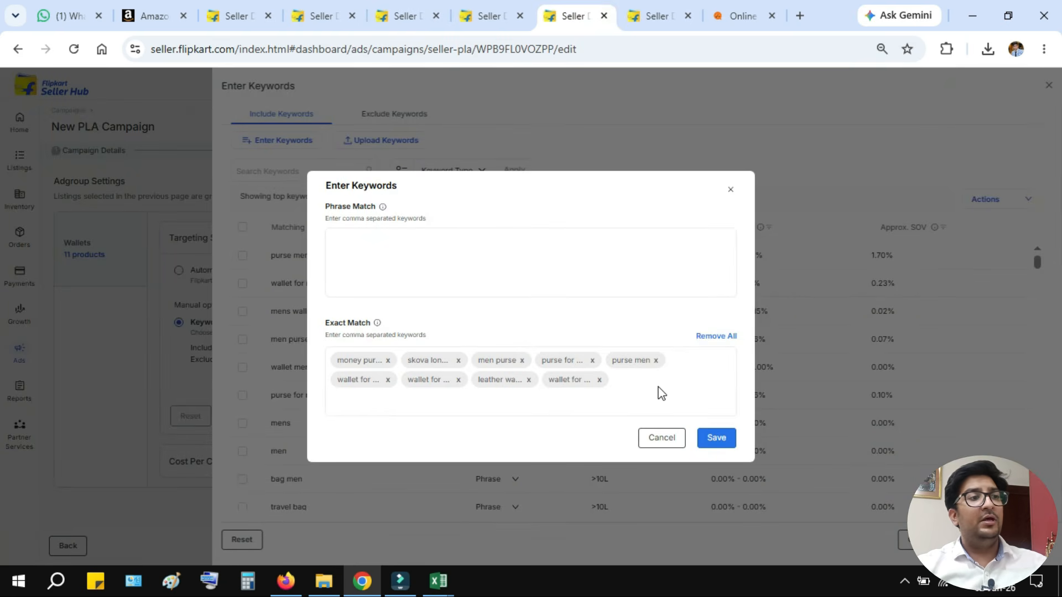
key(ctrl+v)
key(Return)
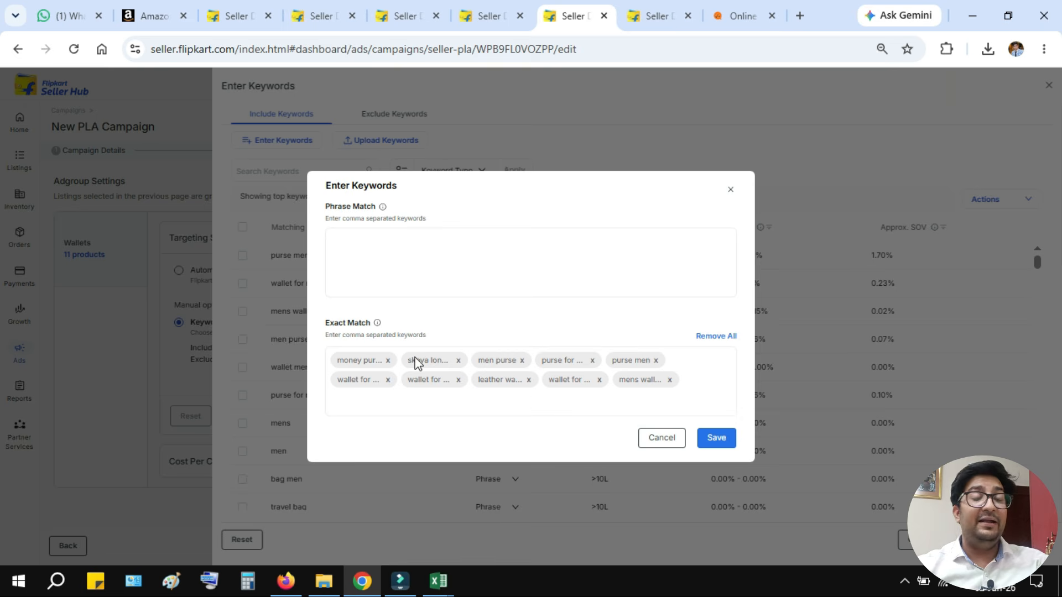
Return to the Mens Wallet search trends and examine the weekly volume and sales figures of "puma wallet for men" and "urban forest wallet".
click(466, 8)
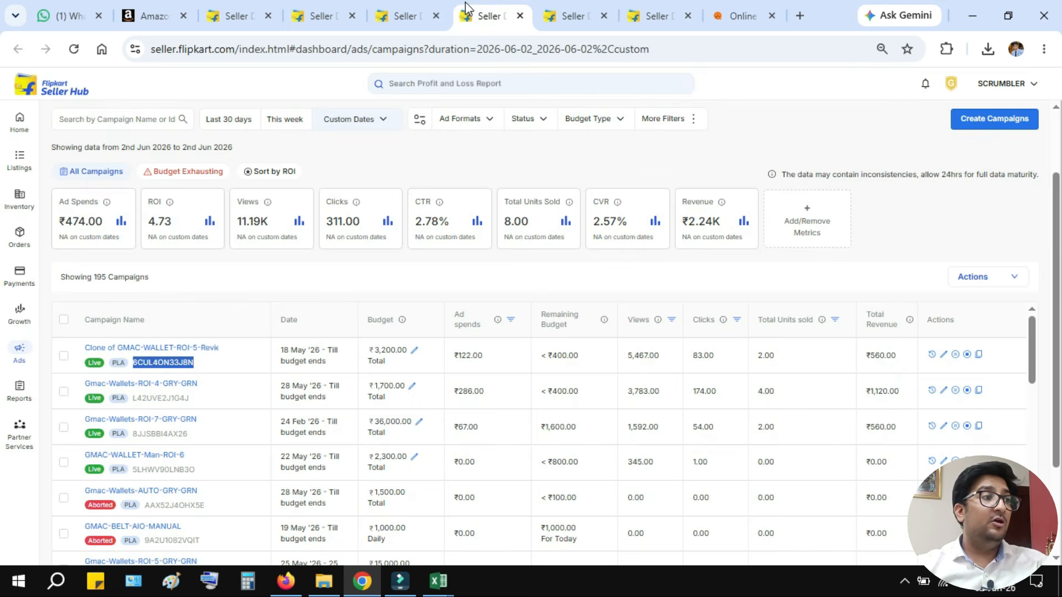
click(373, 8)
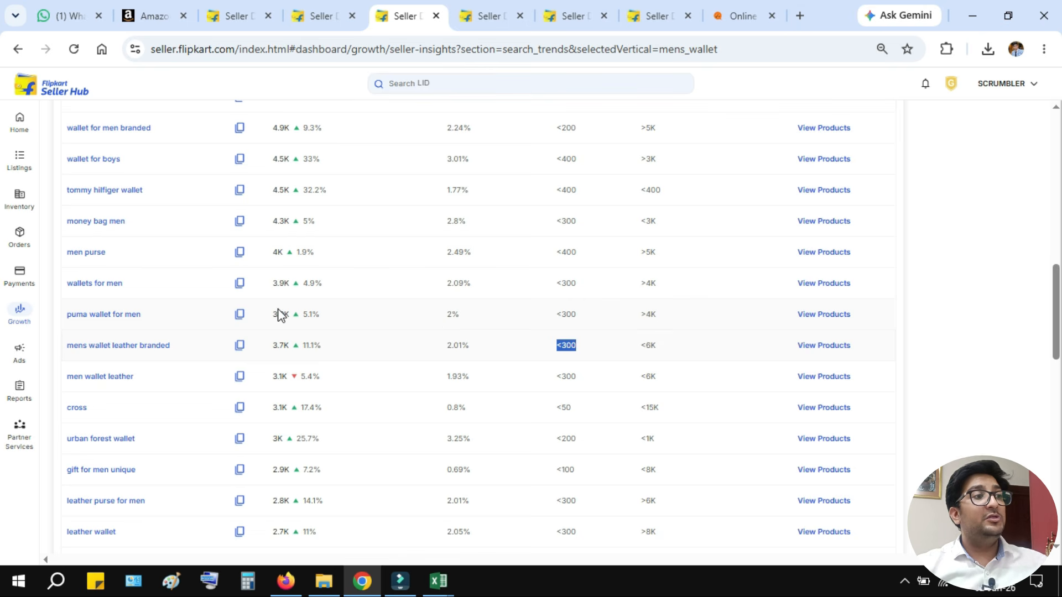
drag(276, 313, 308, 314)
drag(562, 315, 578, 317)
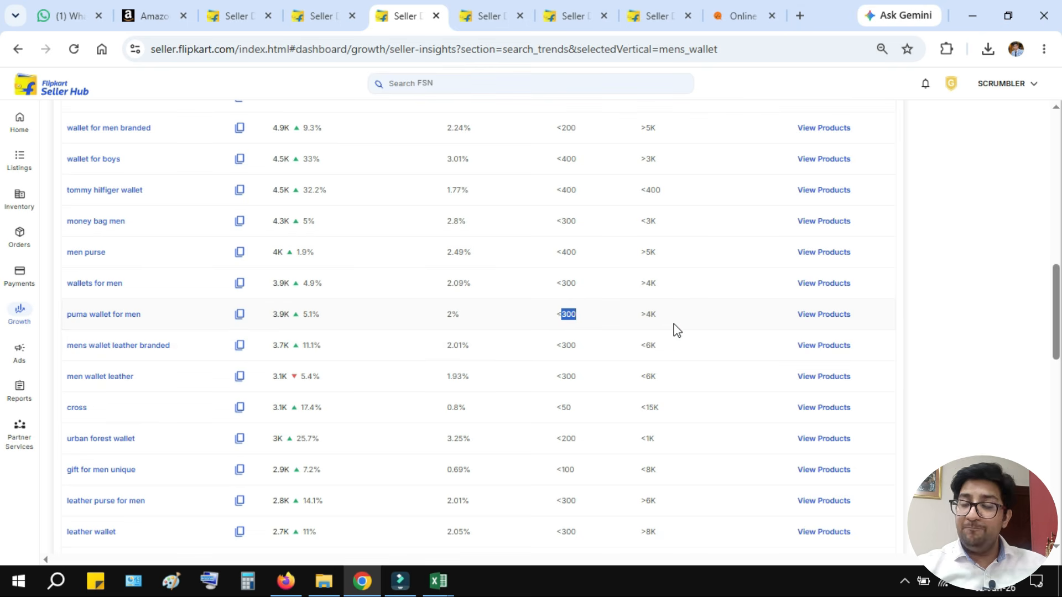
triple_click(647, 315)
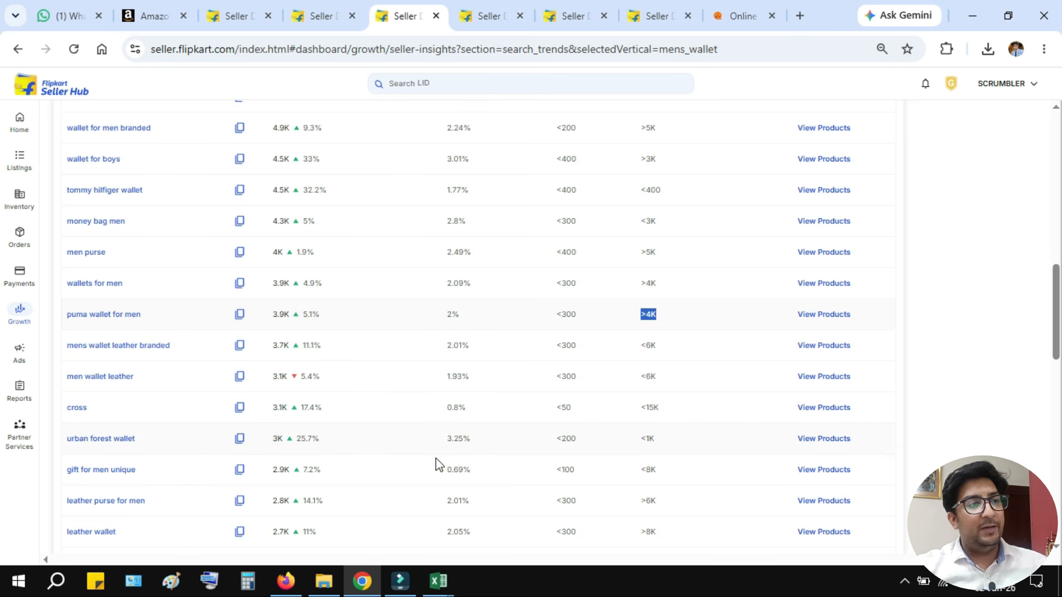
drag(639, 449, 671, 446)
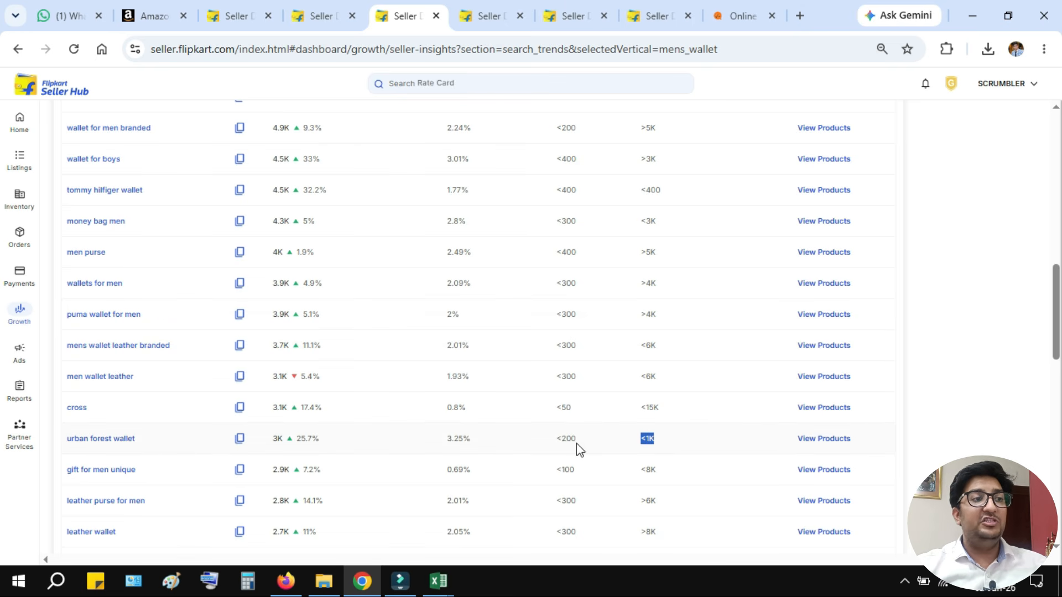
drag(577, 446, 554, 443)
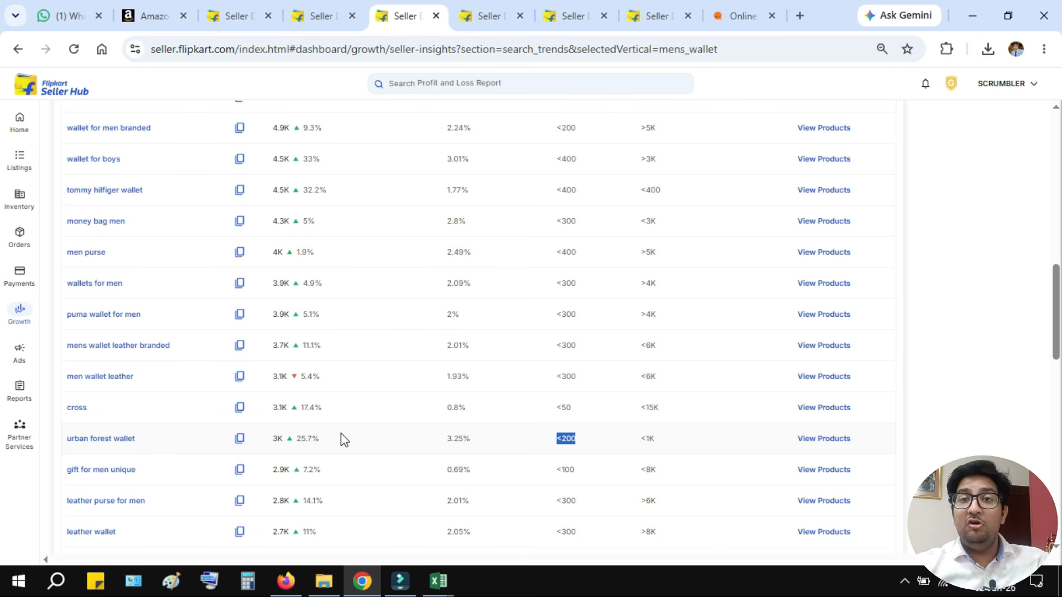
Check the weekly volume, growth and units sold of "leather purse for men" in the search trends.
scroll(340, 433, down, 1)
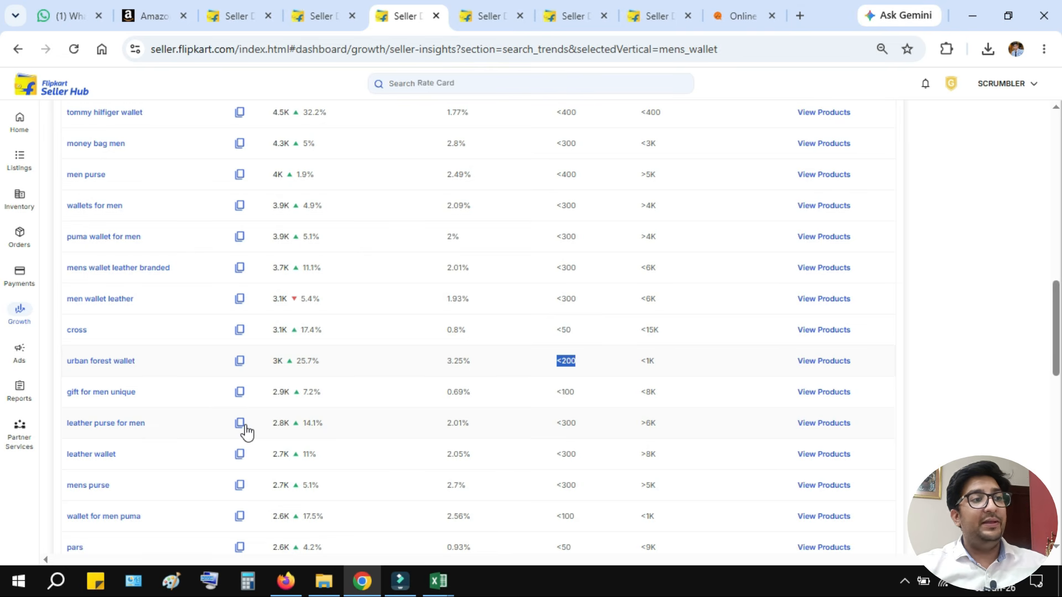
drag(274, 424, 311, 423)
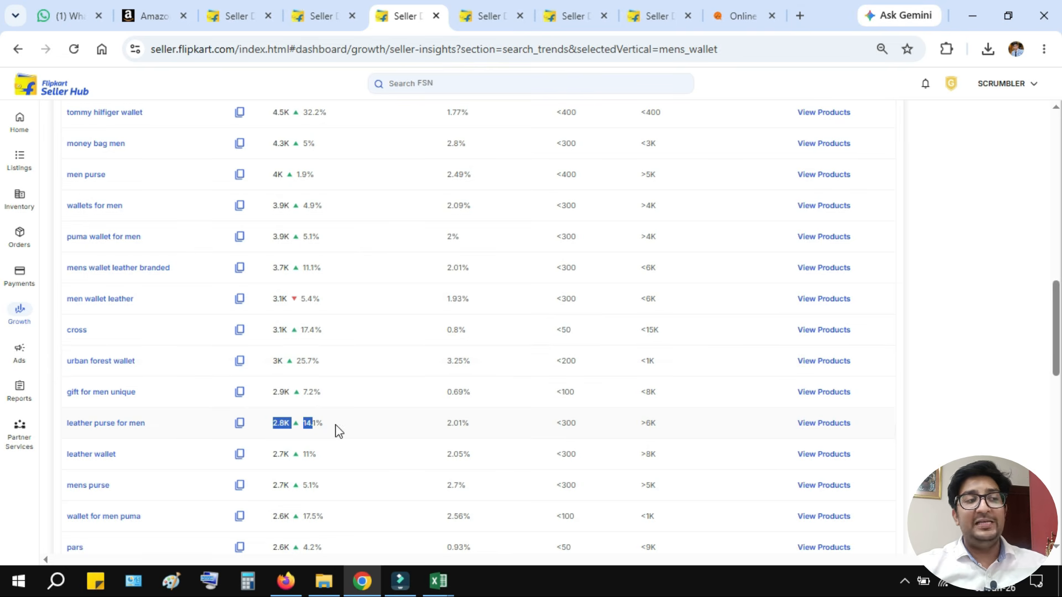
drag(554, 424, 665, 427)
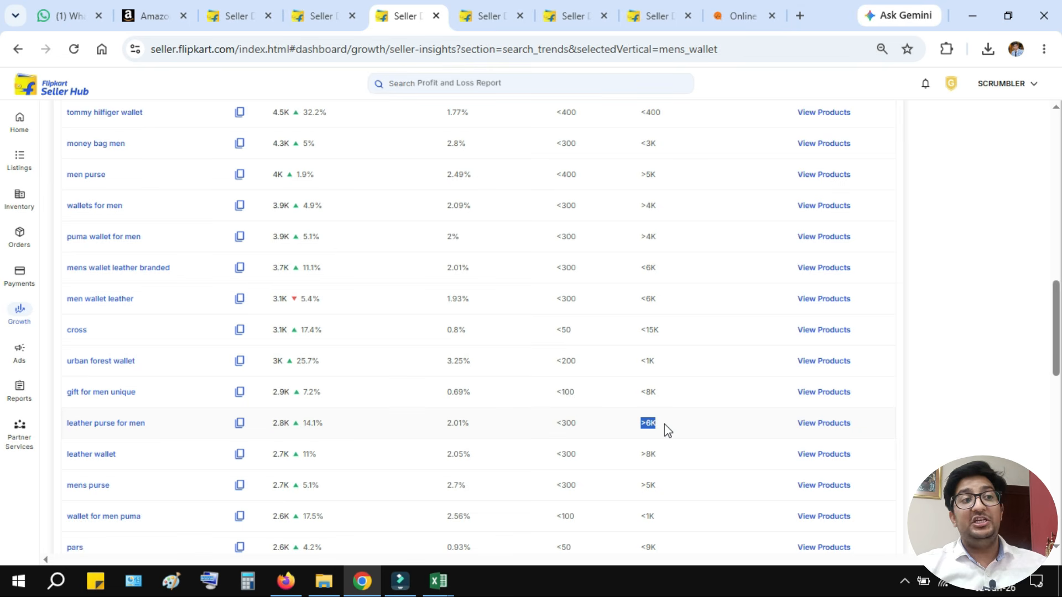
Copy the search term "leather purse for men" and go back to the campaign's Exact Match keyword entry.
click(240, 428)
click(575, 12)
click(661, 6)
click(581, 8)
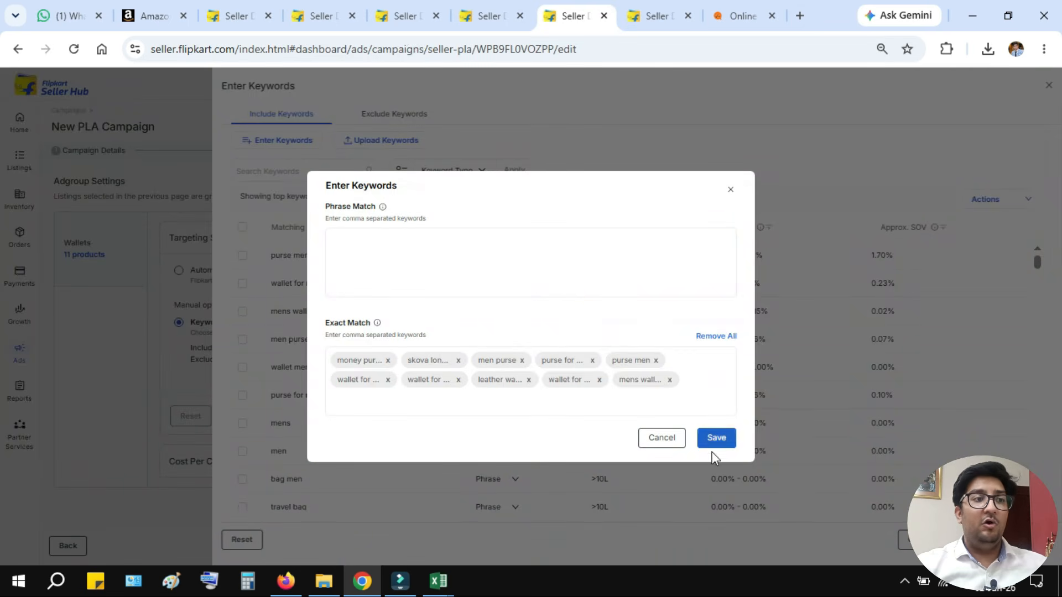
Add "leather purse for men" as an exact-match keyword and save the entered keywords.
click(692, 406)
key(ctrl+v)
key(Return)
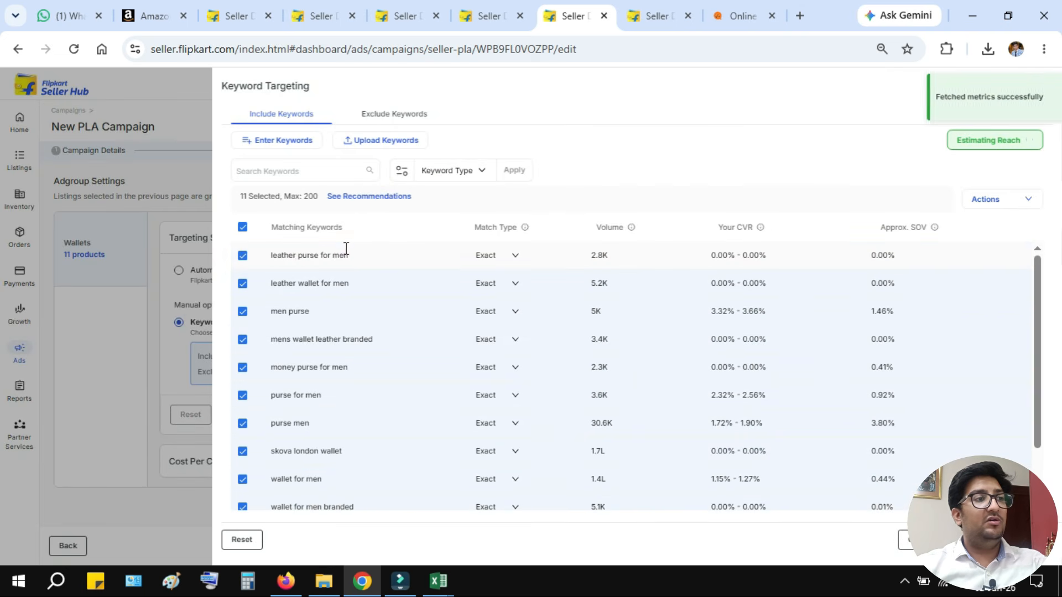
Review and save the 11 exact-match keywords for the Wallets adgroup, and continue to the cost per click settings.
scroll(613, 360, down, 2)
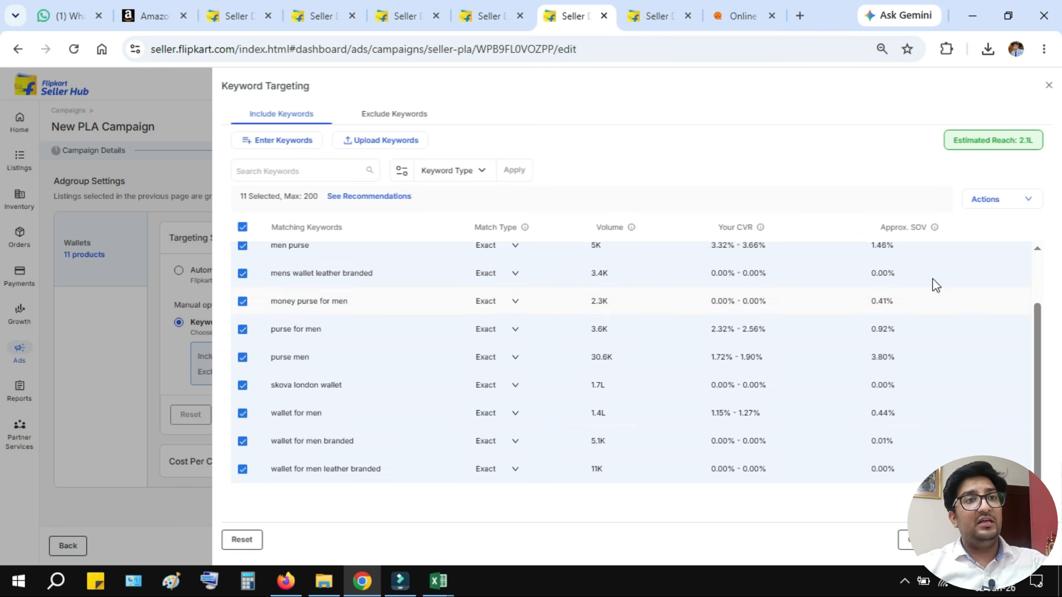
scroll(933, 279, up, 2)
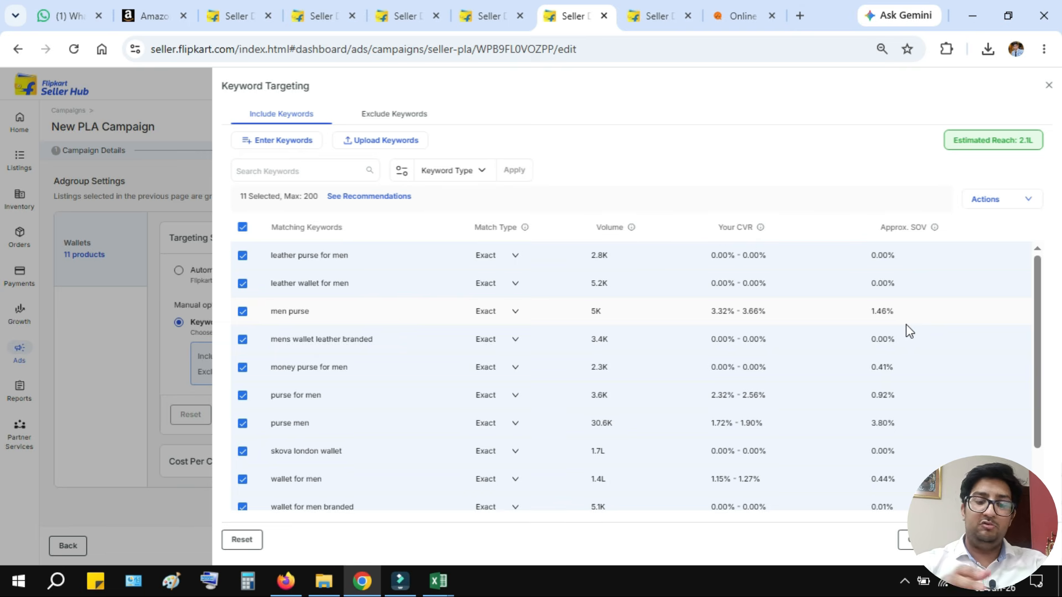
scroll(645, 343, down, 2)
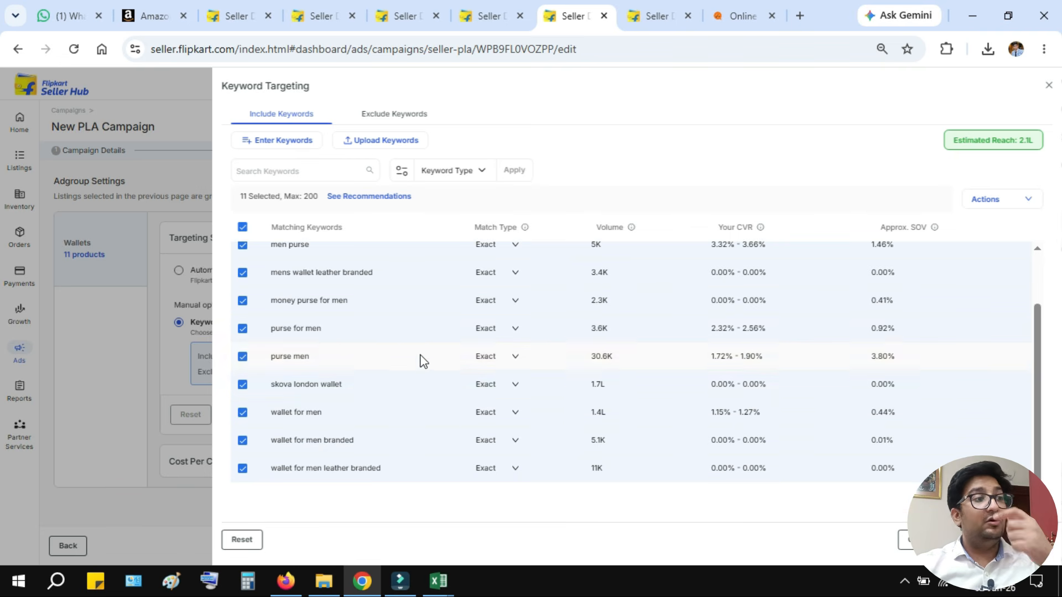
scroll(550, 398, up, 2)
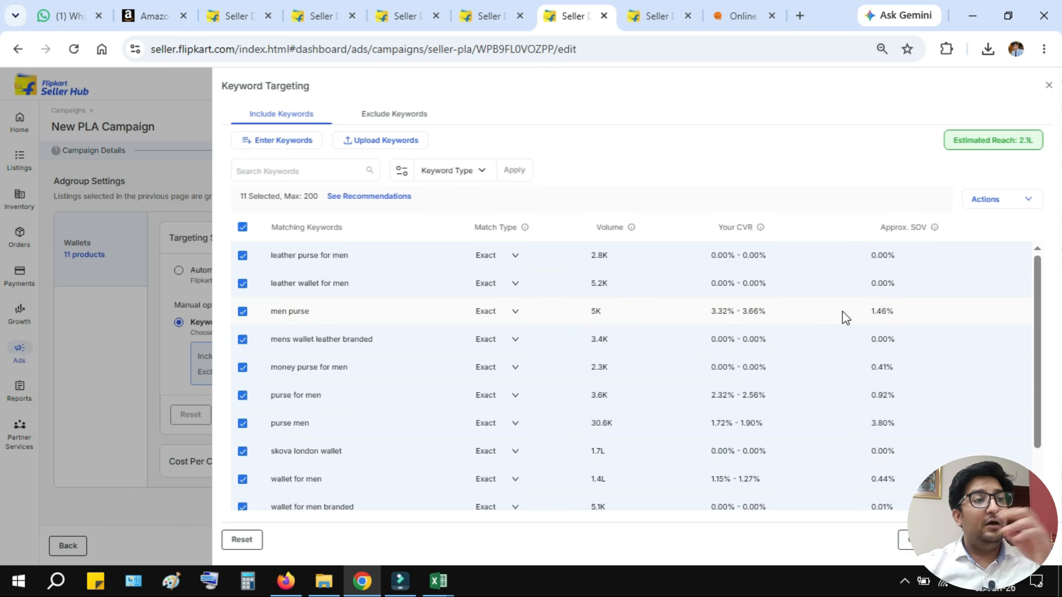
scroll(833, 316, down, 2)
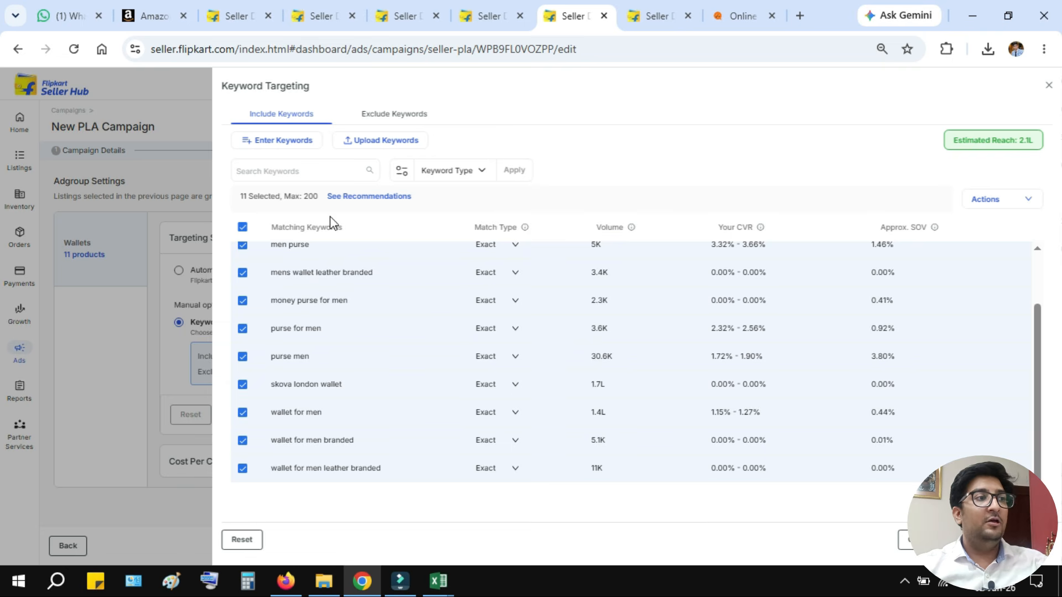
scroll(332, 223, up, 2)
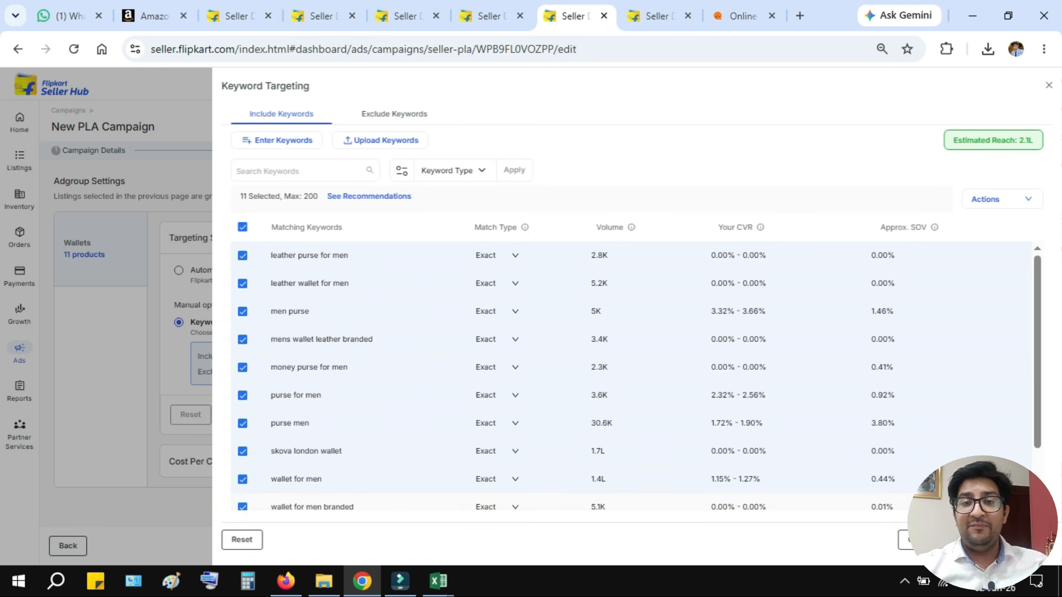
click(995, 540)
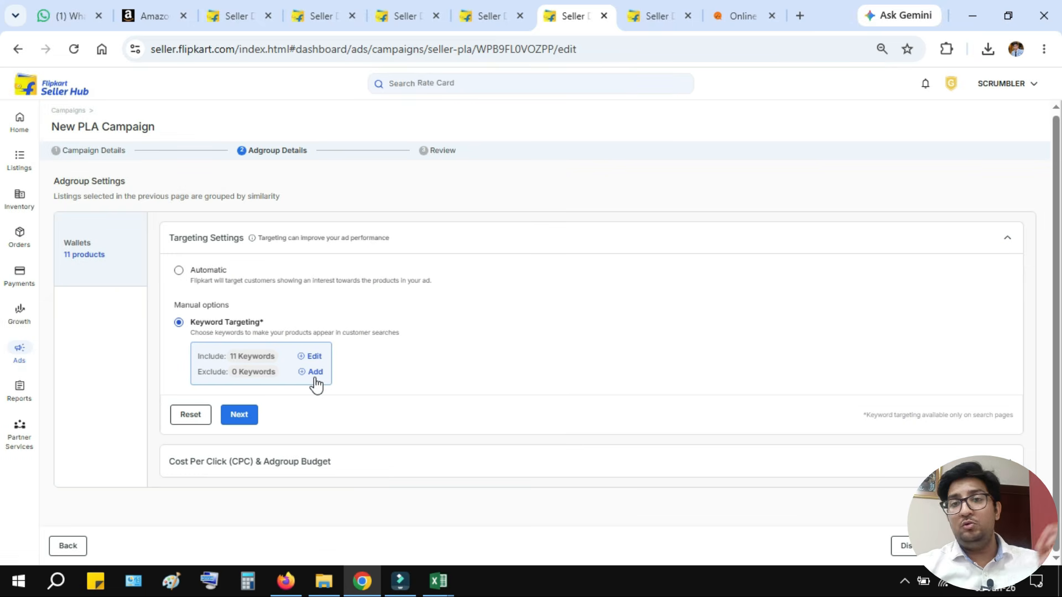
click(239, 415)
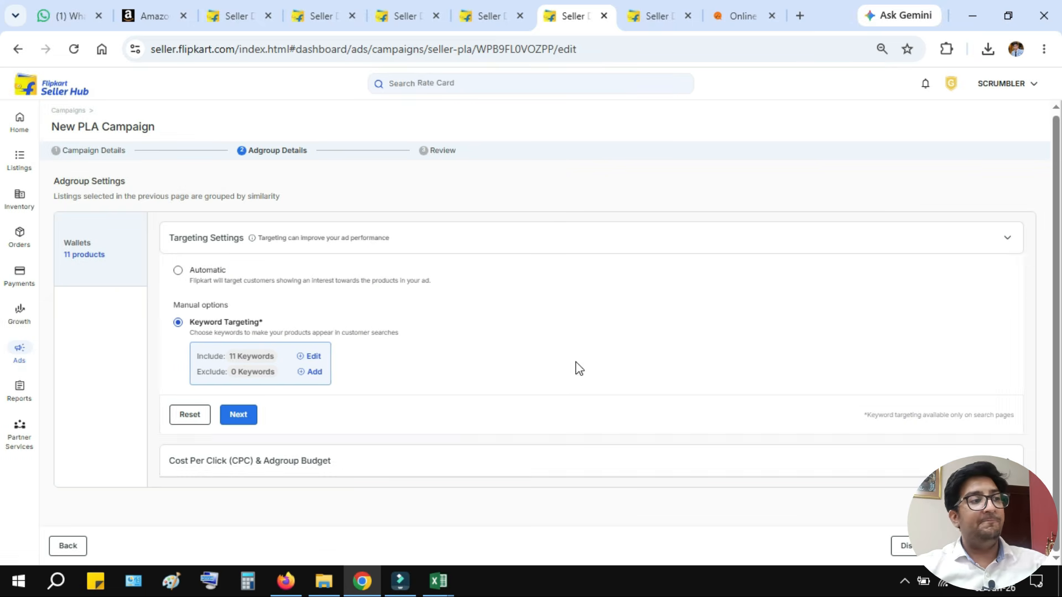
Examine the bid placements offered for the adgroup, from Home Page through the search and browse pages to Product Page.
scroll(510, 313, down, 2)
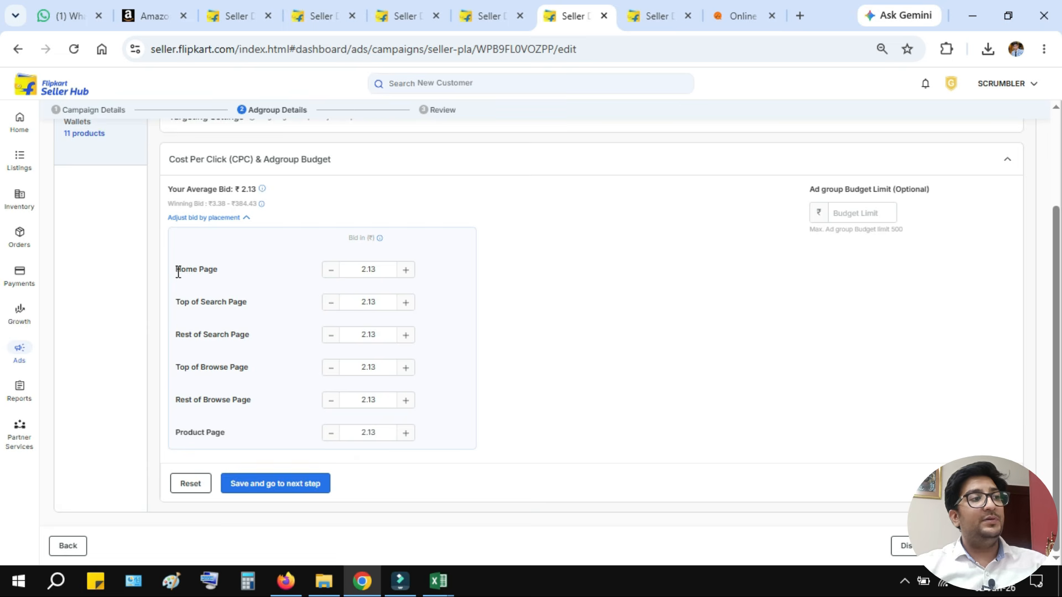
drag(175, 270, 220, 270)
drag(176, 302, 264, 302)
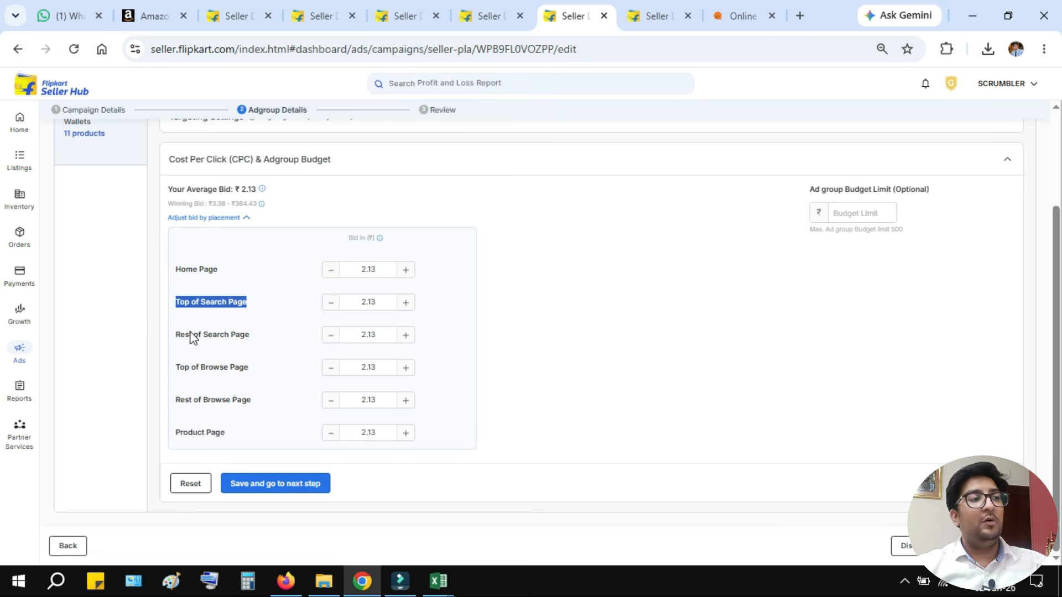
drag(176, 335, 260, 336)
drag(177, 368, 266, 372)
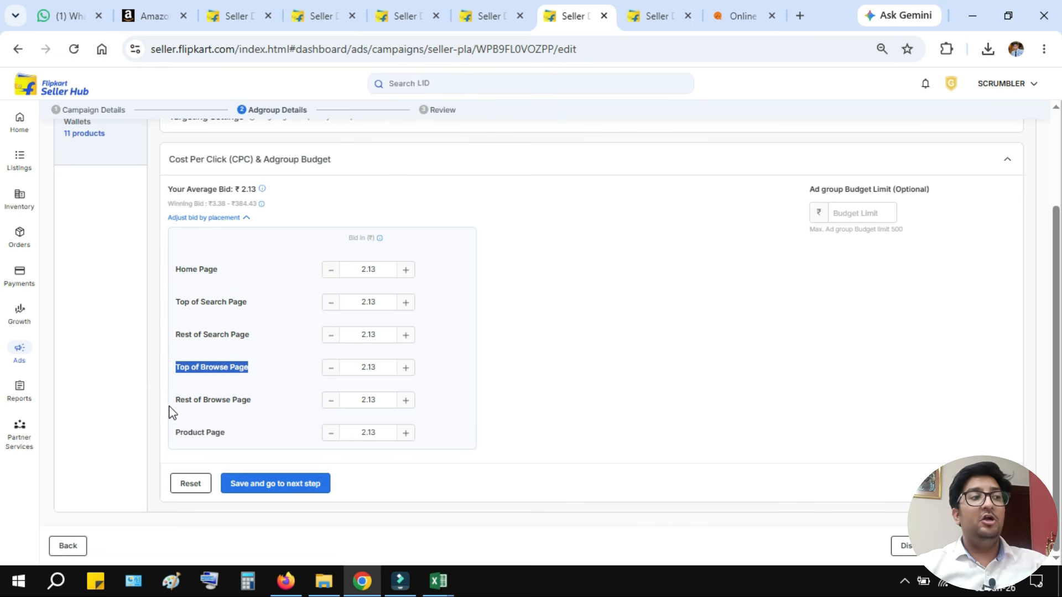
drag(174, 402, 261, 405)
drag(174, 433, 251, 437)
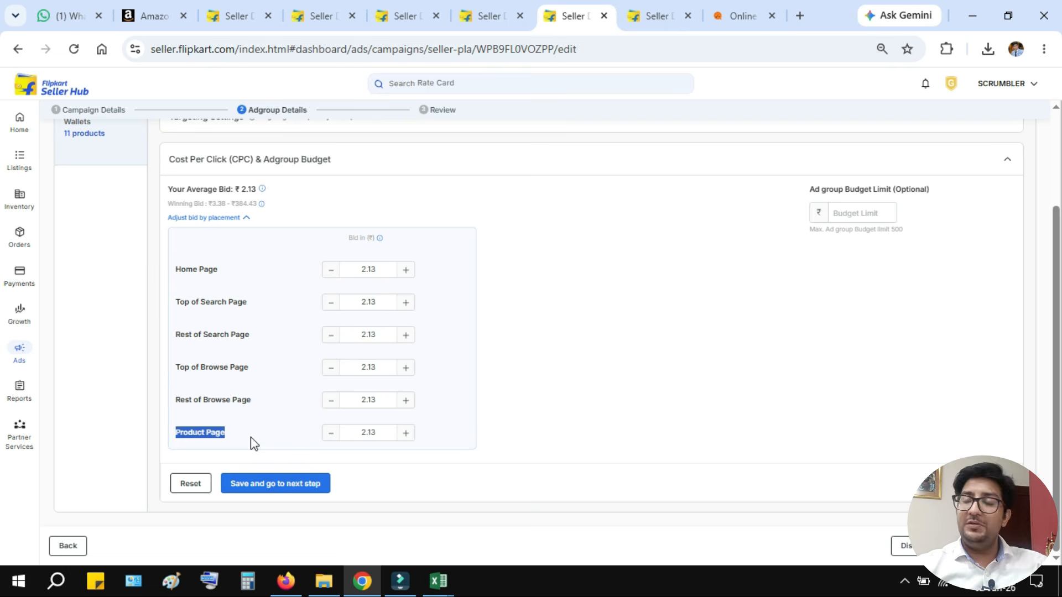
View the SL01-CANVAS-EDGECUT-BLUGRY wallet's product page on Flipkart from the active listings and dismiss the Seller Lens pop-up.
click(367, 3)
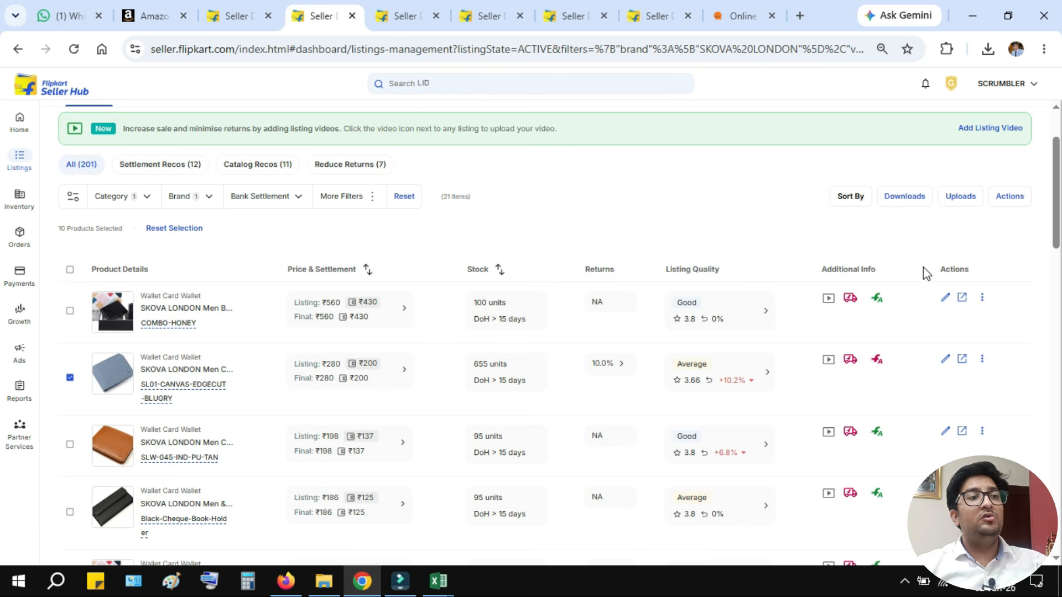
click(963, 362)
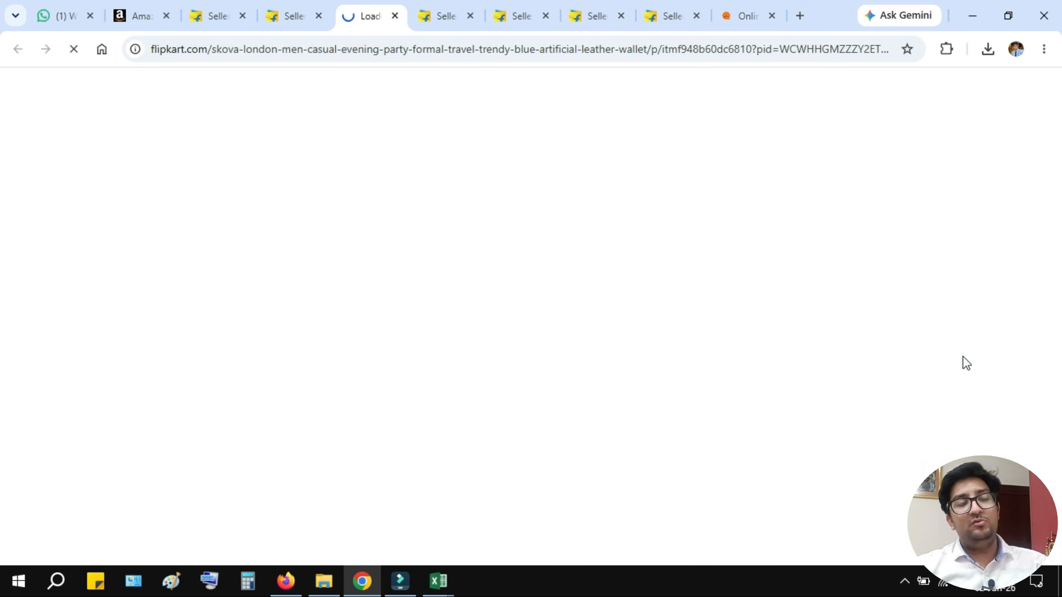
click(588, 12)
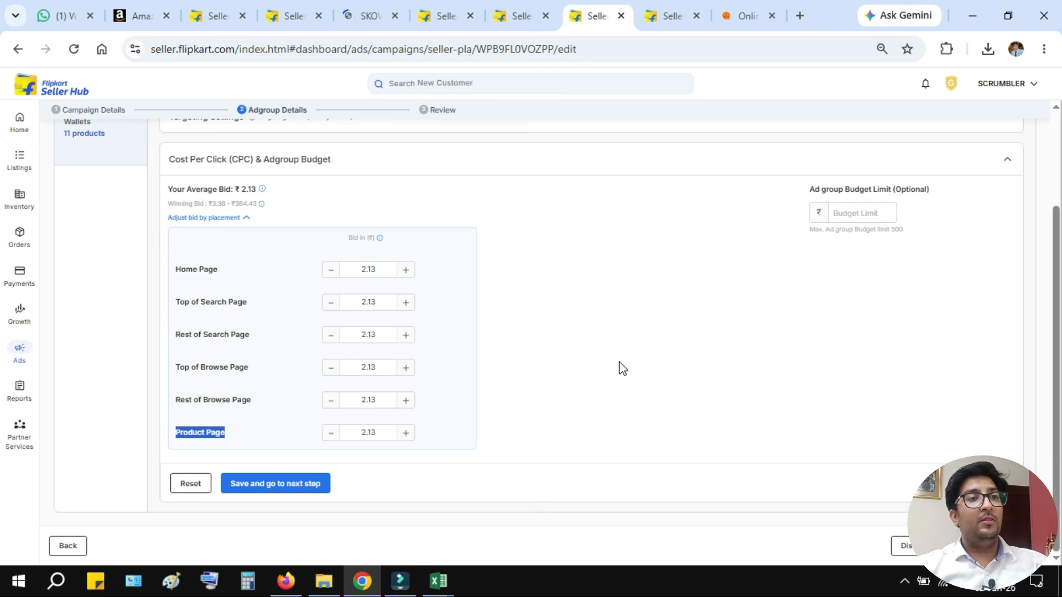
click(362, 16)
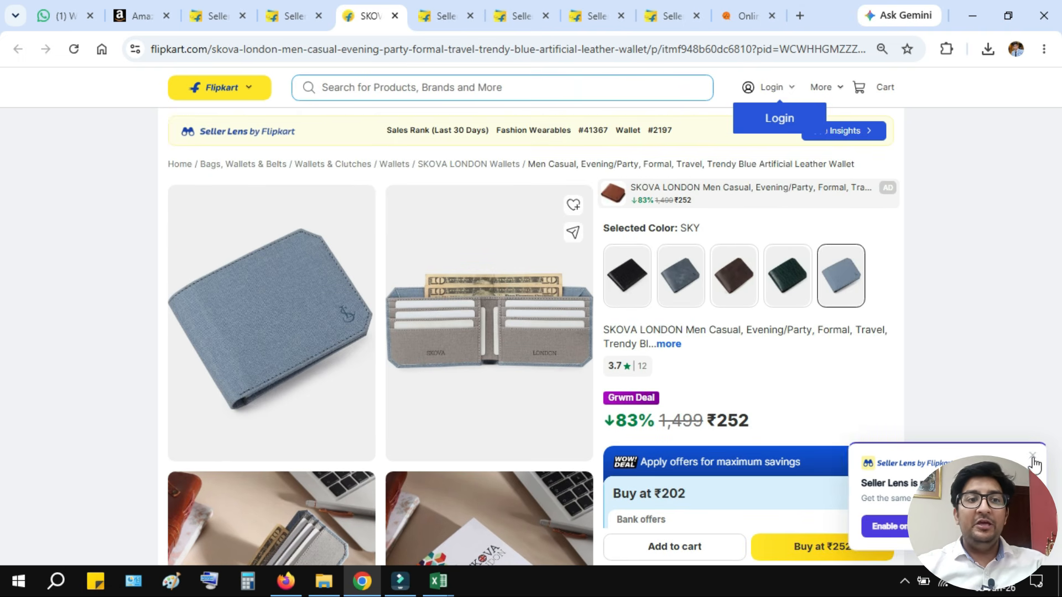
click(1033, 457)
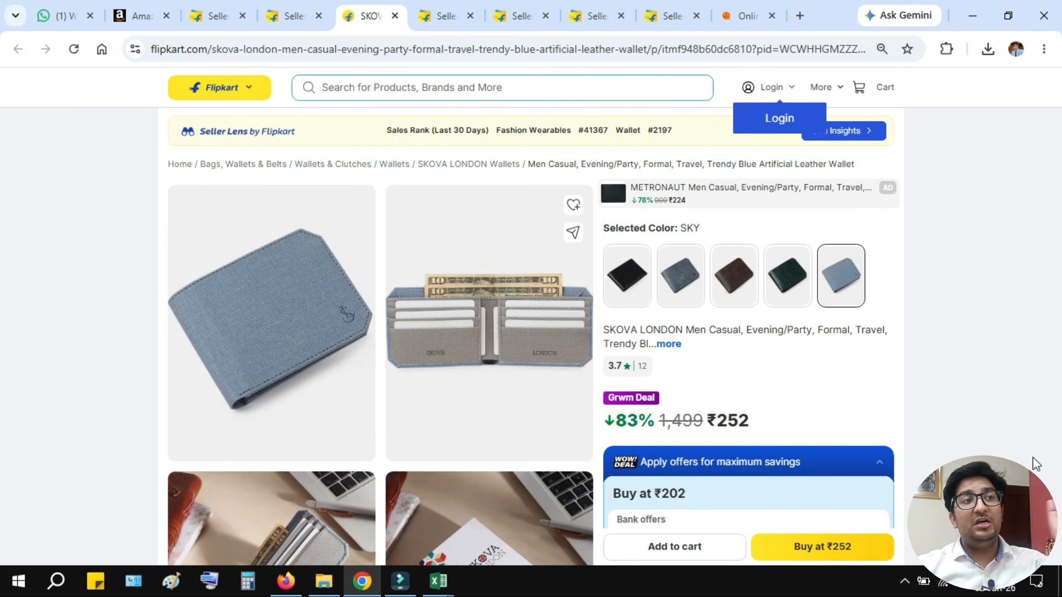
Return to the campaign's placement bids and compare the top and rest placements for search pages and browse pages.
click(639, 2)
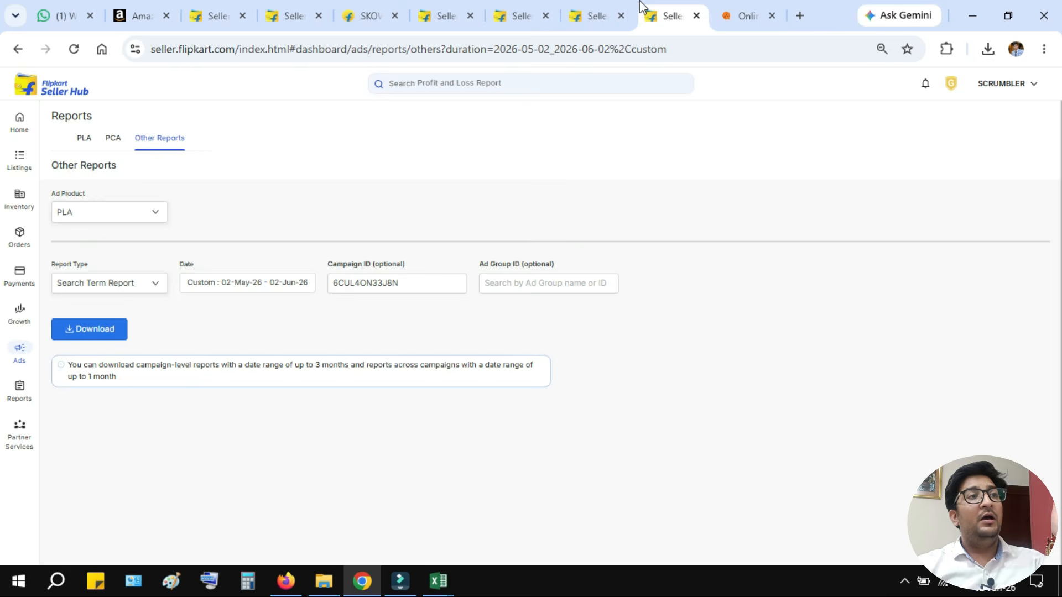
click(593, 2)
triple_click(244, 301)
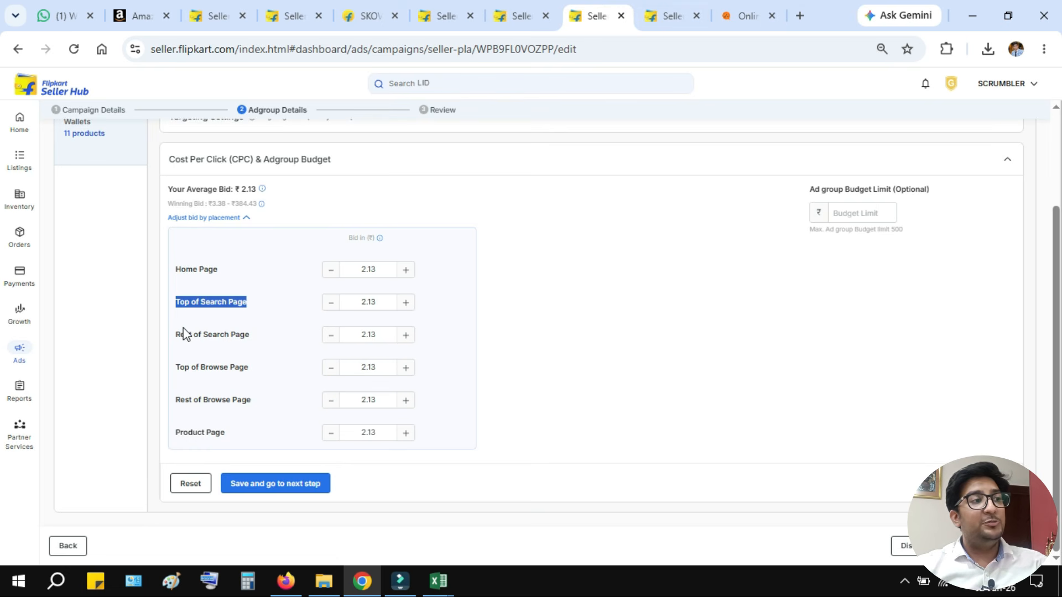
drag(176, 334, 256, 344)
triple_click(178, 370)
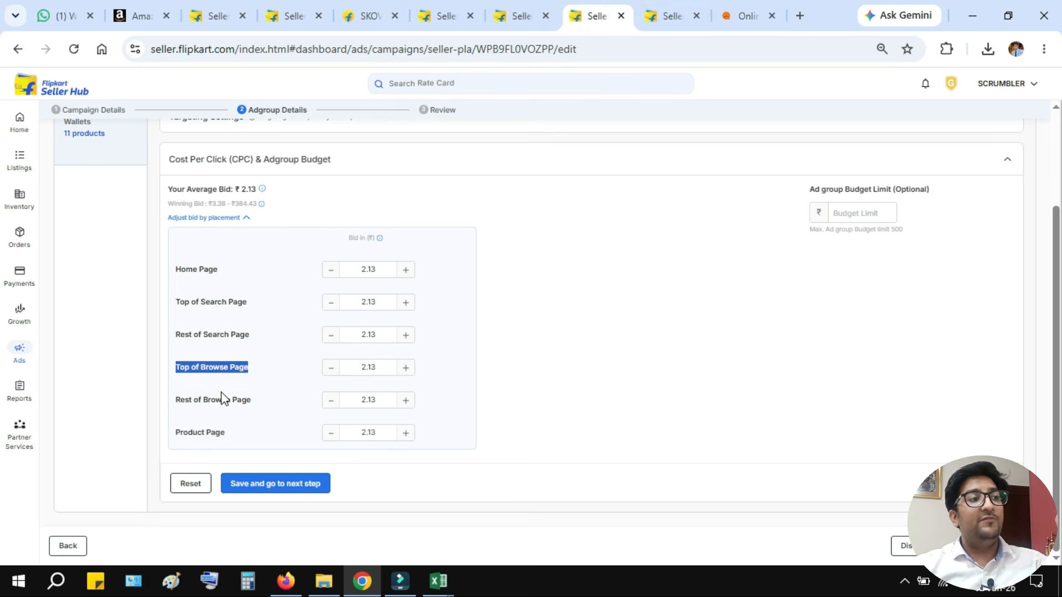
drag(173, 409, 267, 408)
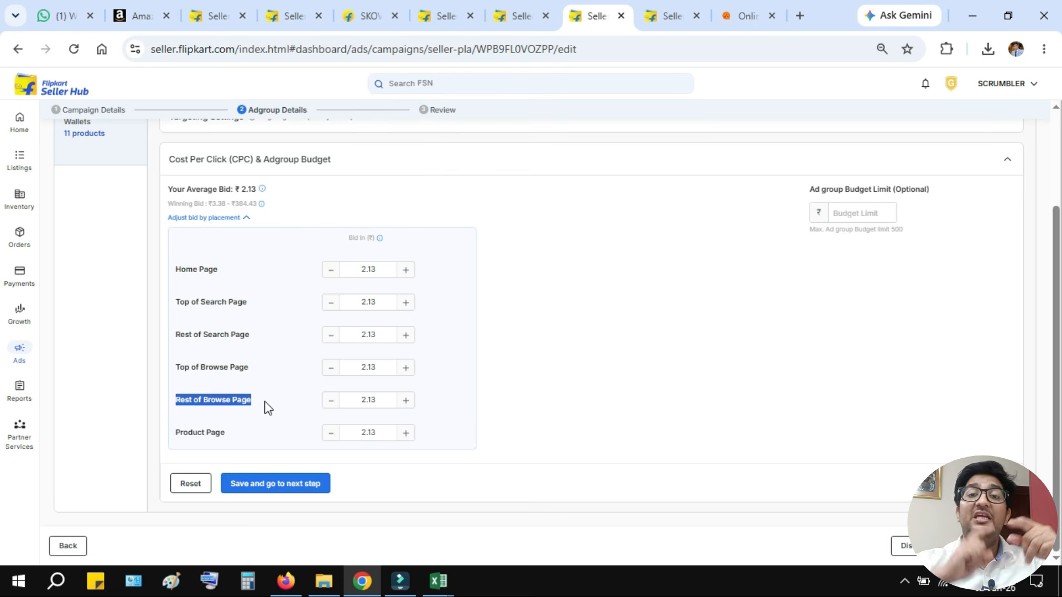
triple_click(186, 302)
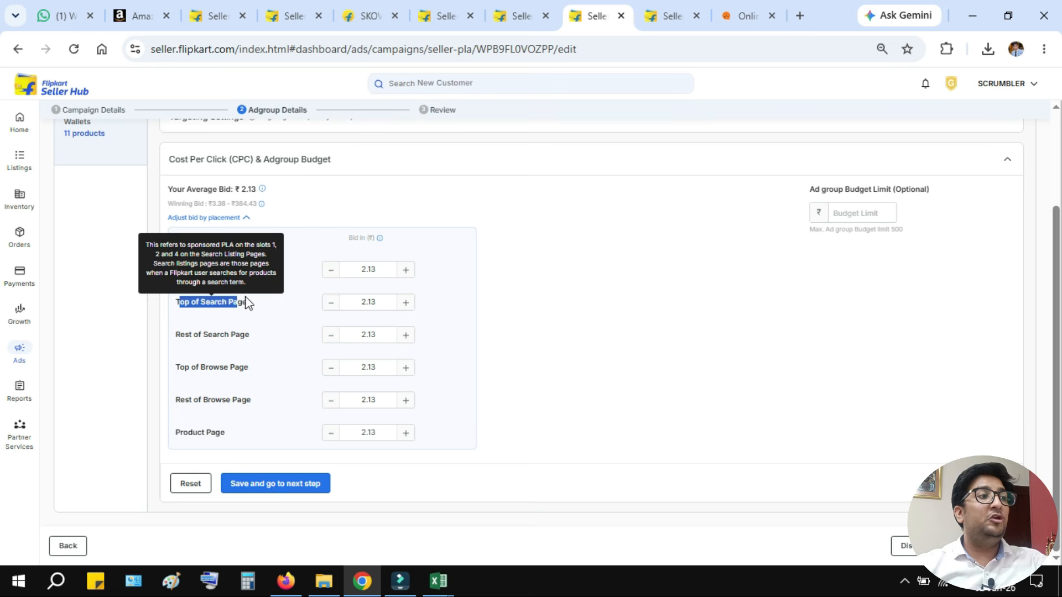
drag(172, 340, 276, 340)
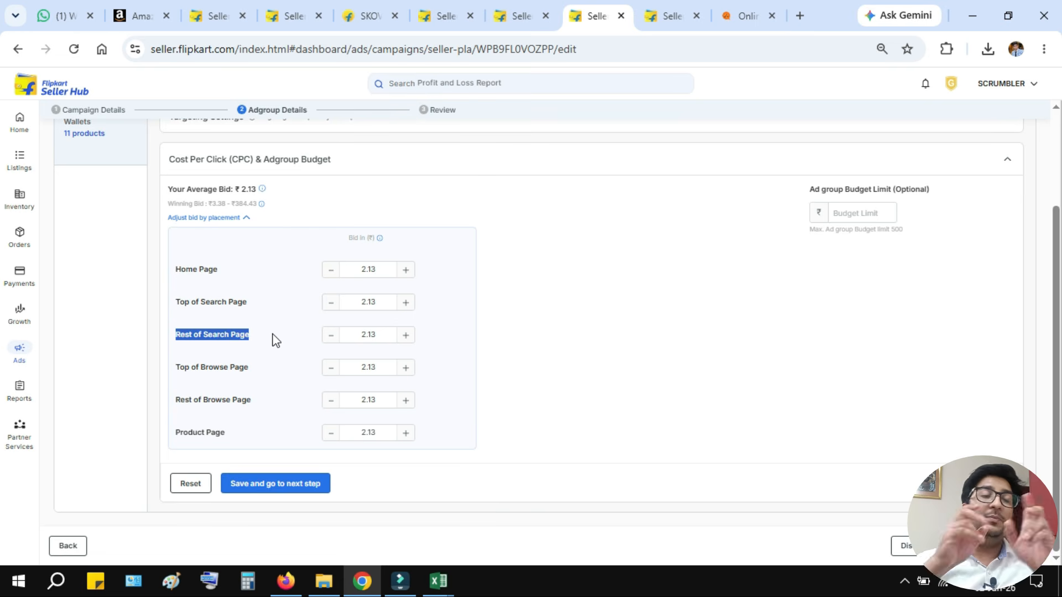
Open the Flipkart storefront in a new browser tab using the address flipkart.in.
click(658, 7)
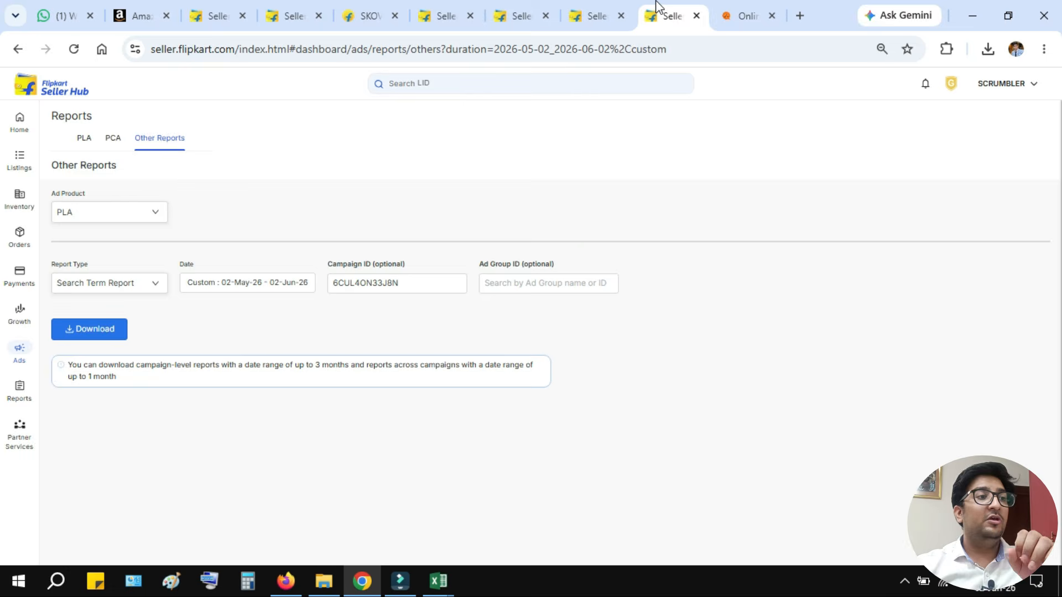
click(450, 3)
click(364, 3)
click(329, 3)
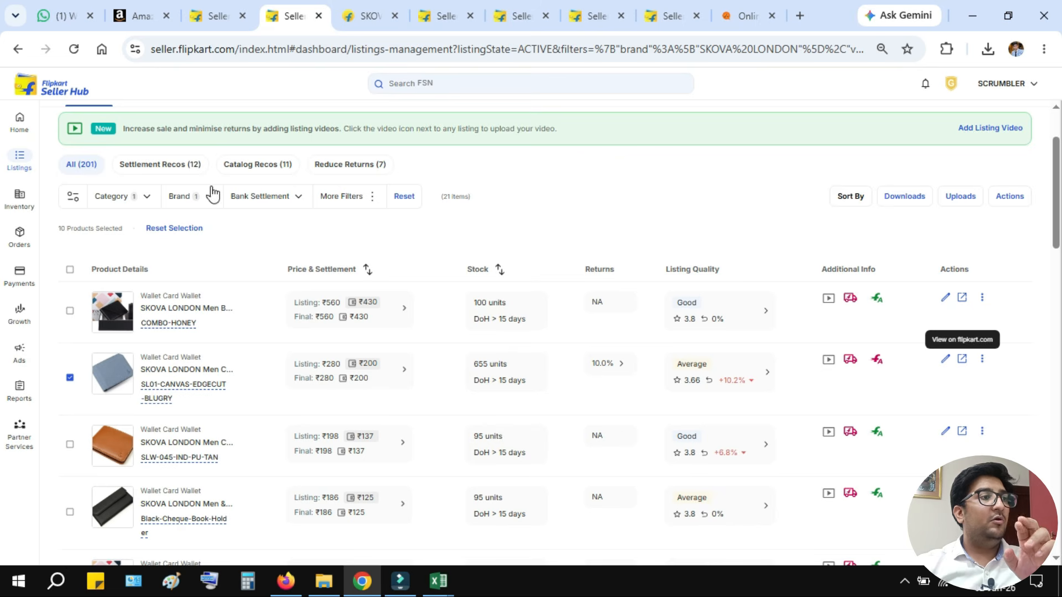
click(803, 8)
text(f)
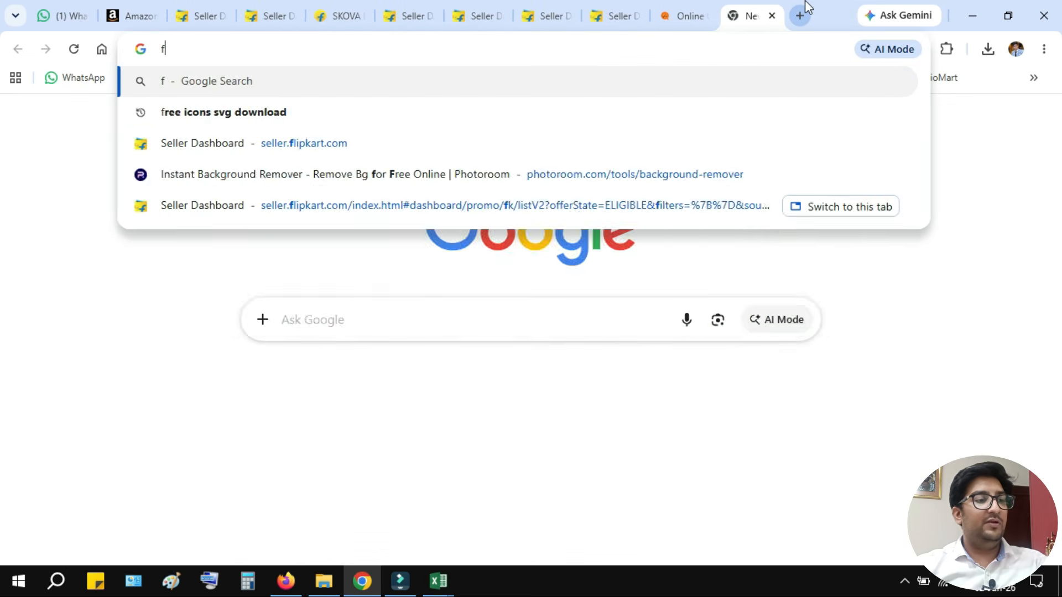
text(li)
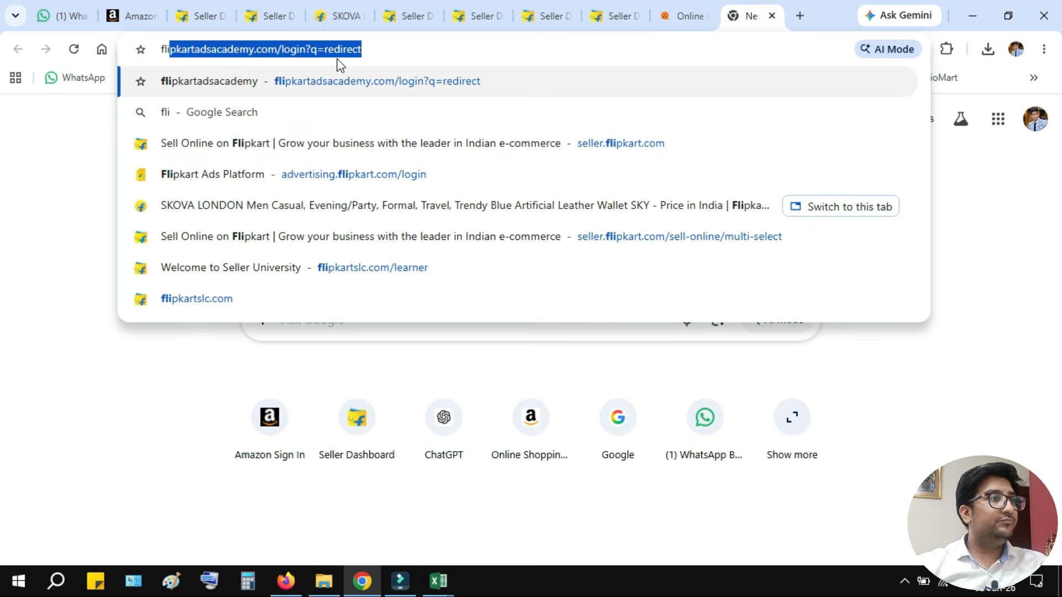
text(pkart.in)
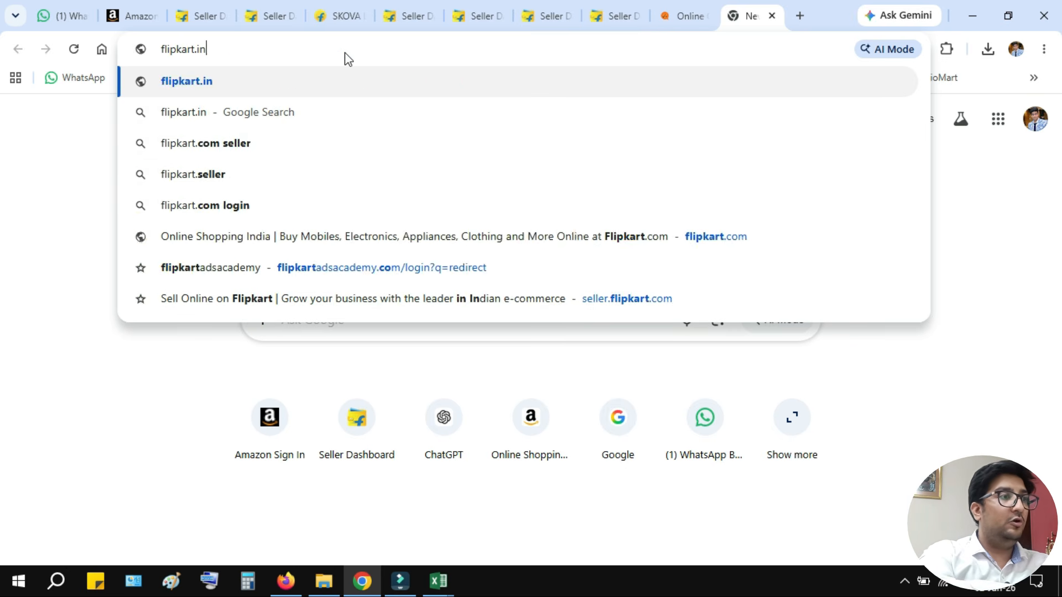
key(Return)
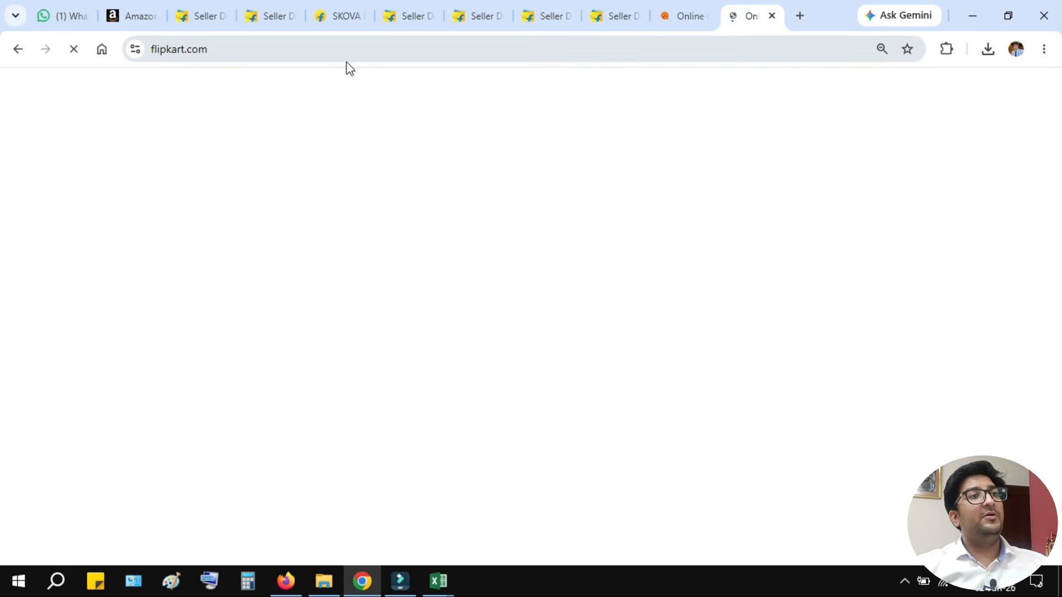
Search the Flipkart storefront for "mens jacket".
click(365, 133)
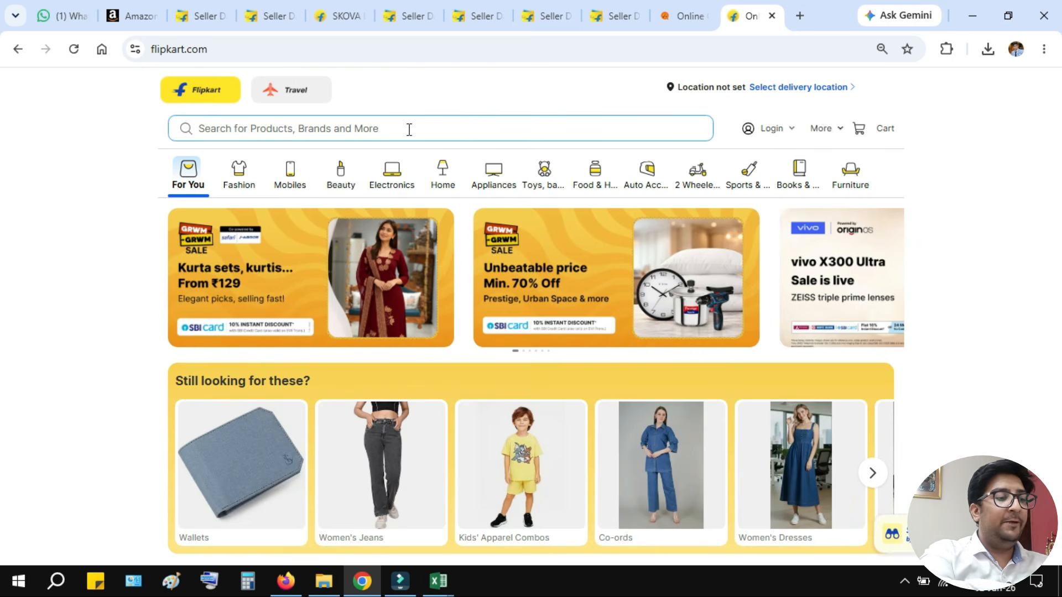
text(mens jackets)
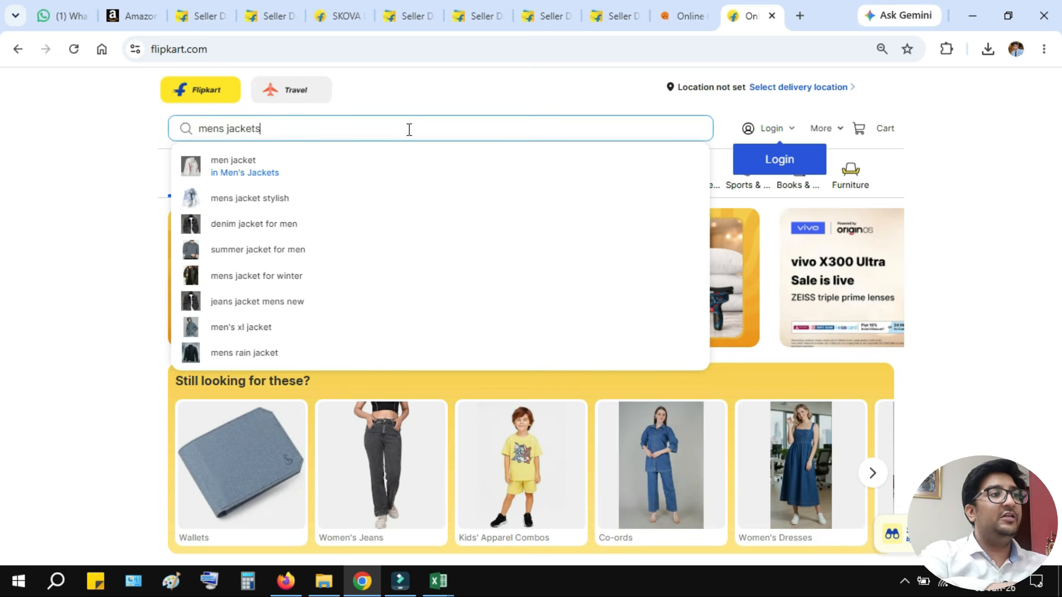
key(BackSpace)
key(Return)
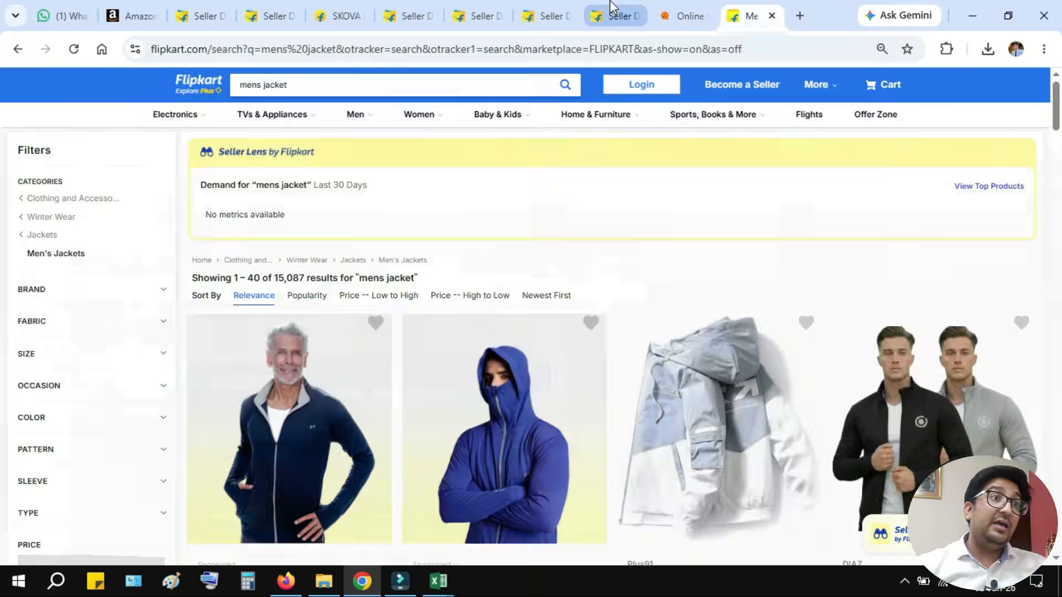
Switch back to the ad campaigns list in Seller Hub.
click(592, 7)
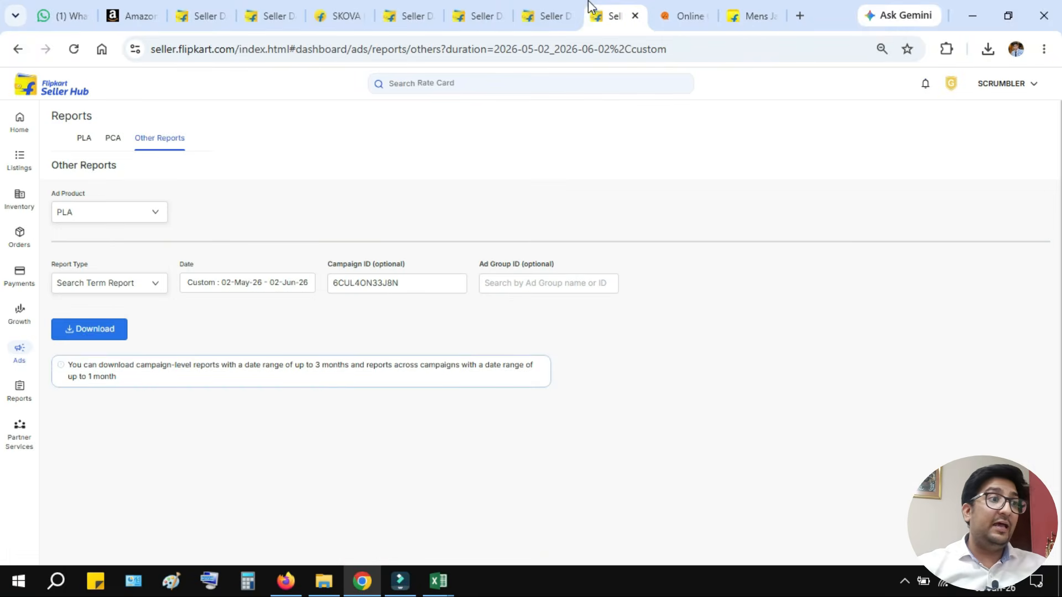
click(545, 14)
click(476, 8)
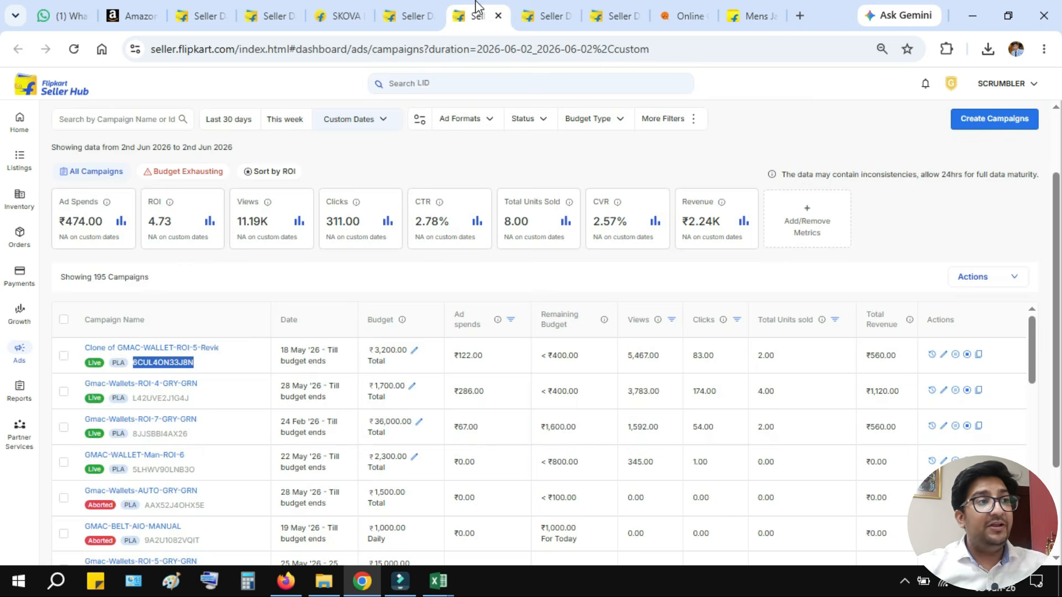
Switch to the SKOVA LONDON wallet's Flipkart product page and examine its Similar Products section.
click(408, 13)
click(339, 13)
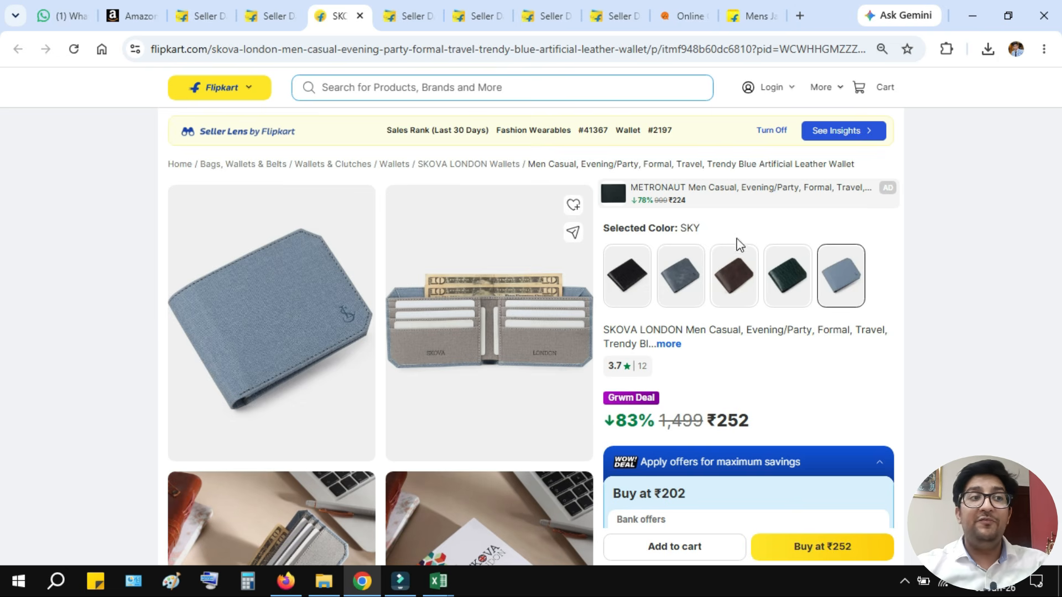
scroll(887, 371, down, 1)
scroll(308, 261, down, 3)
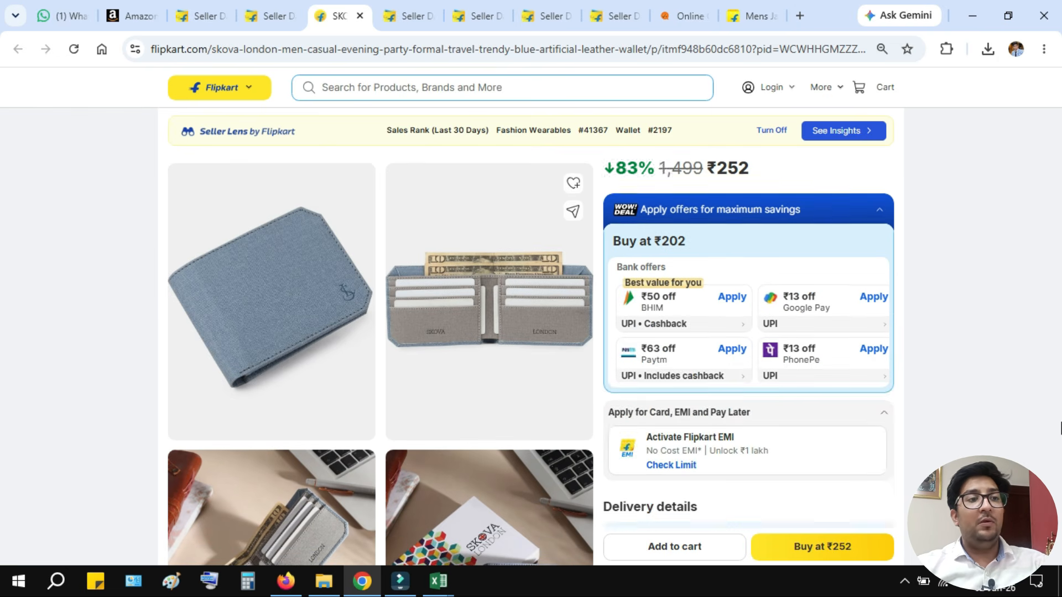
scroll(1058, 426, down, 12)
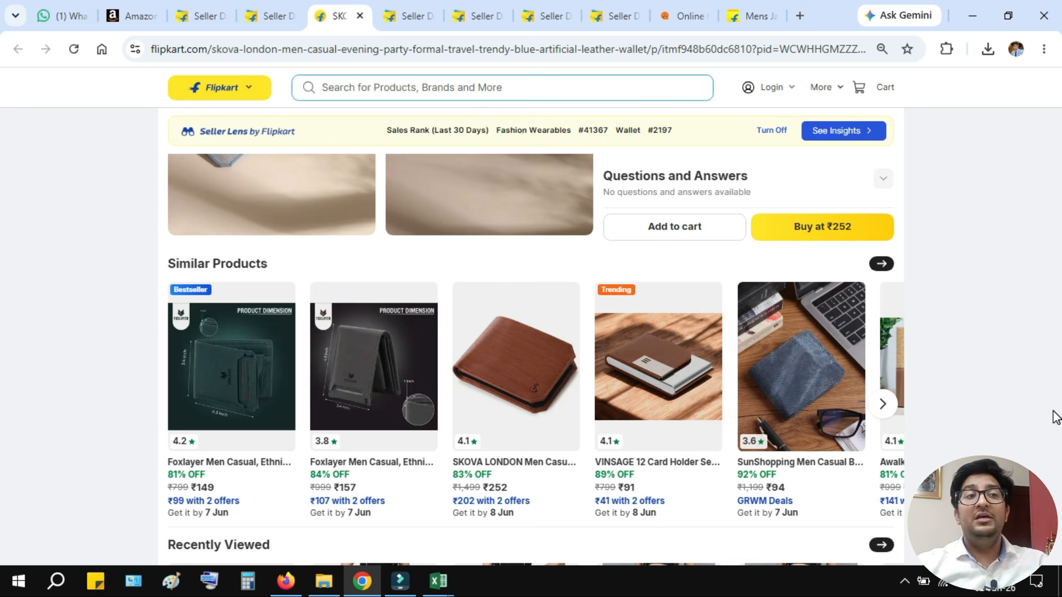
scroll(979, 420, down, 1)
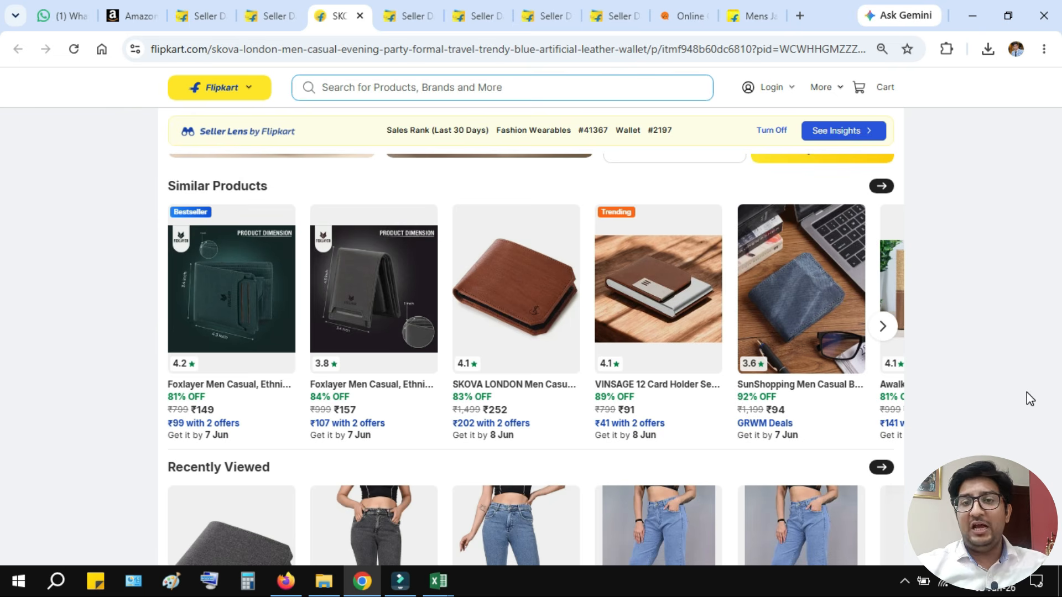
Return to the wallet campaign's placement bids and compare the Top of Search Page and Product Page placements.
click(475, 15)
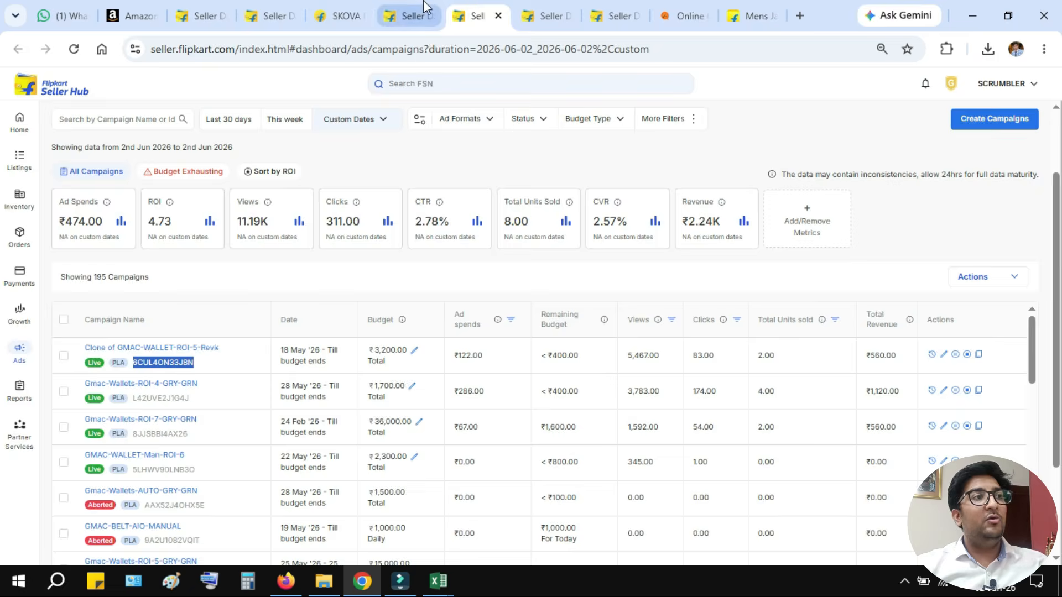
click(425, 7)
click(482, 12)
click(371, 8)
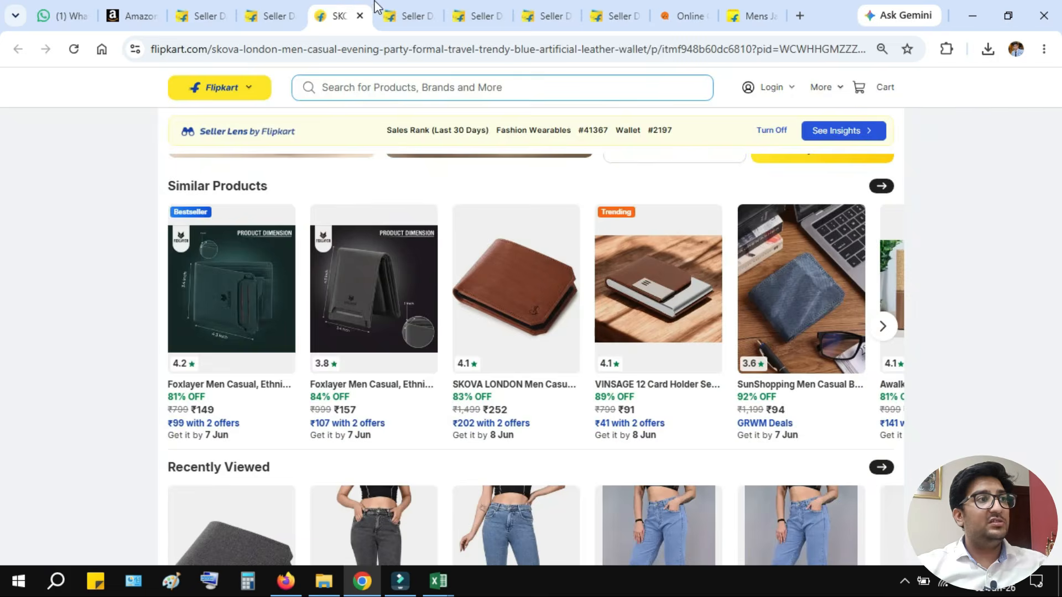
click(614, 14)
click(553, 12)
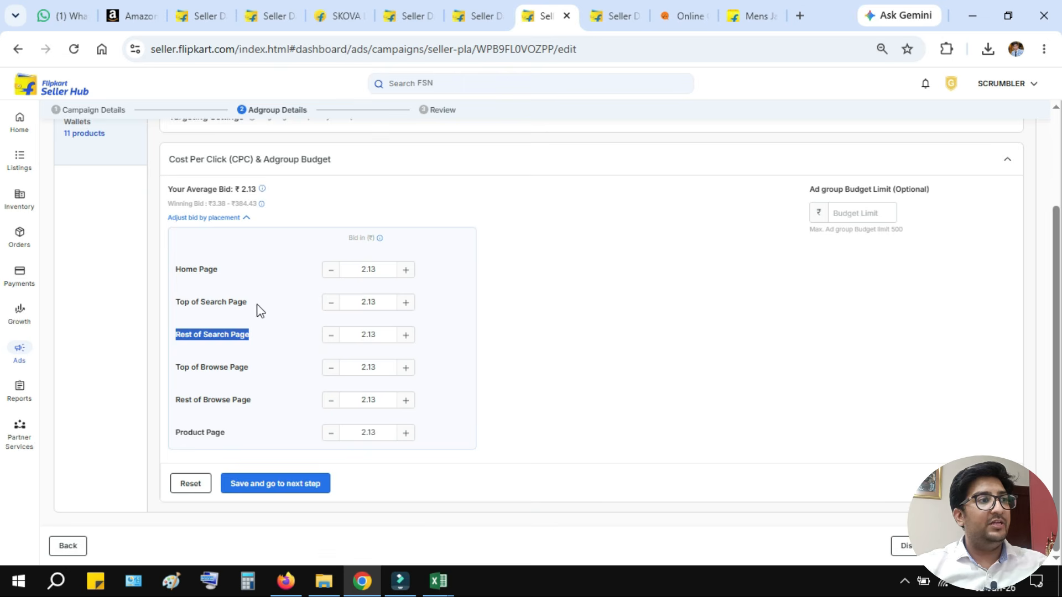
drag(172, 301, 227, 304)
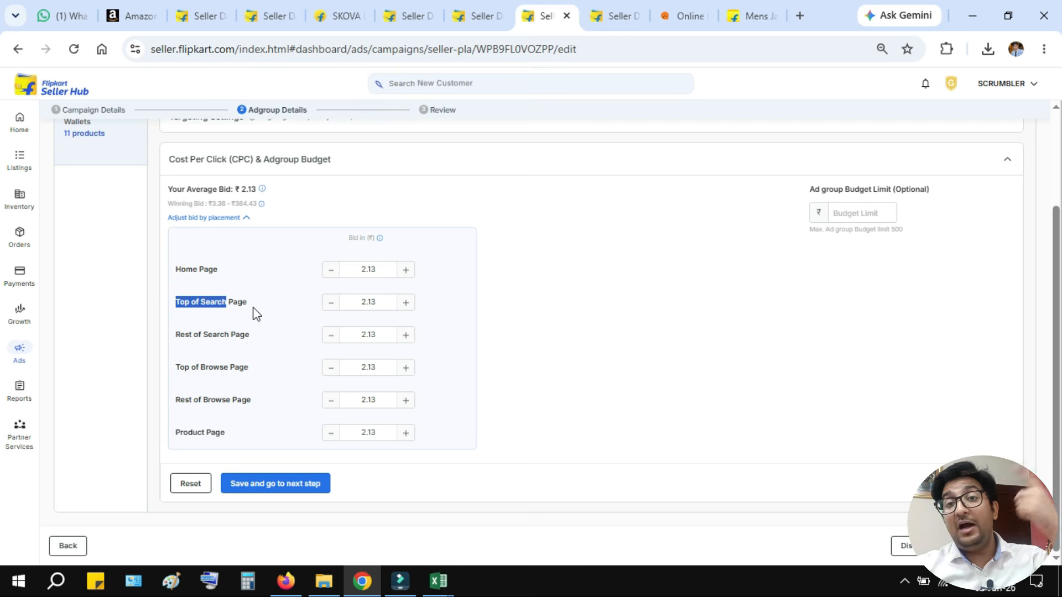
drag(354, 431, 393, 441)
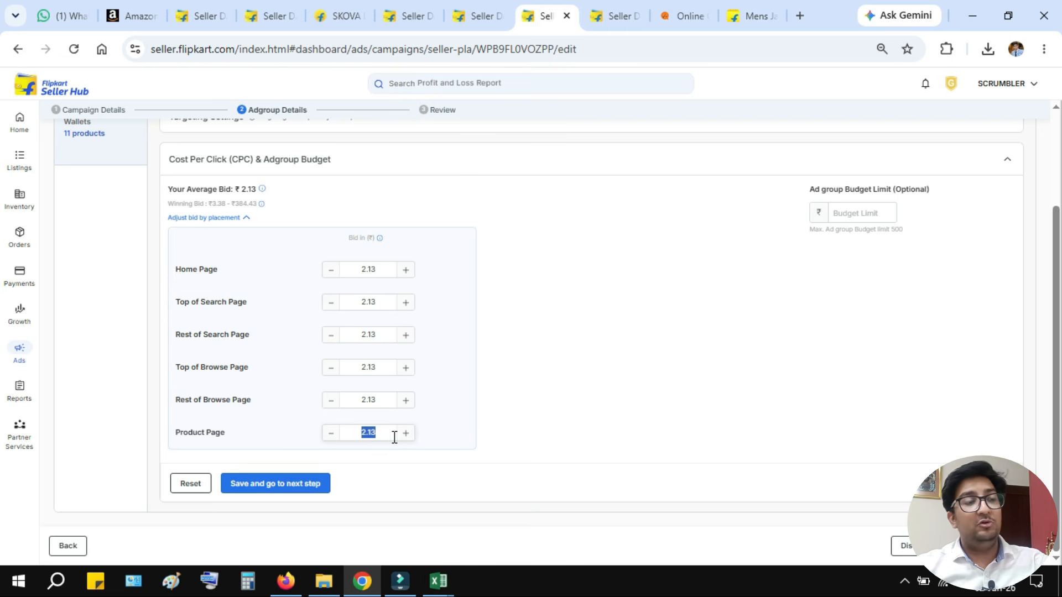
drag(383, 302, 335, 306)
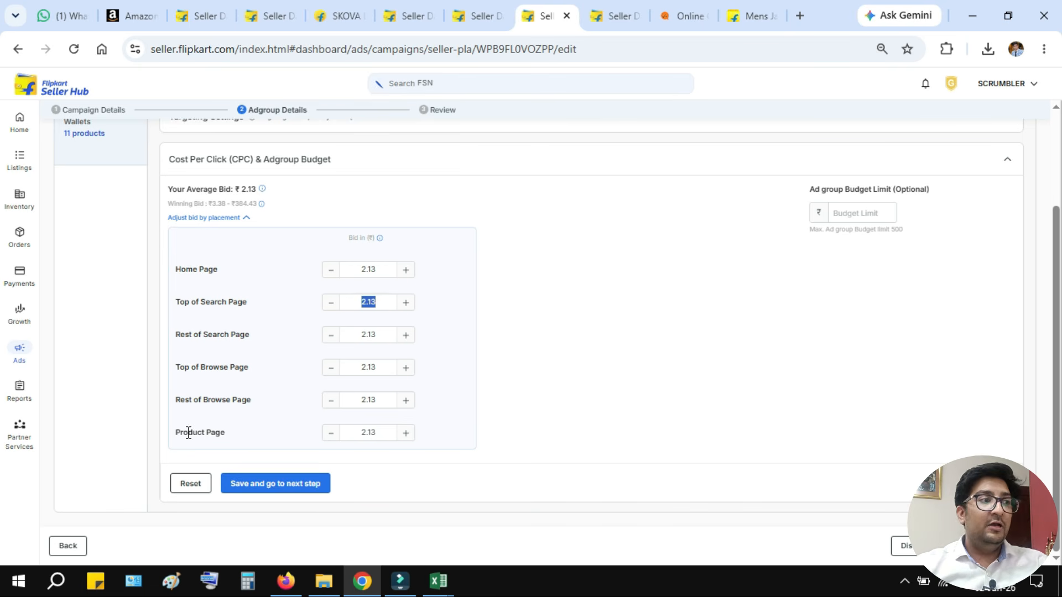
drag(173, 433, 243, 446)
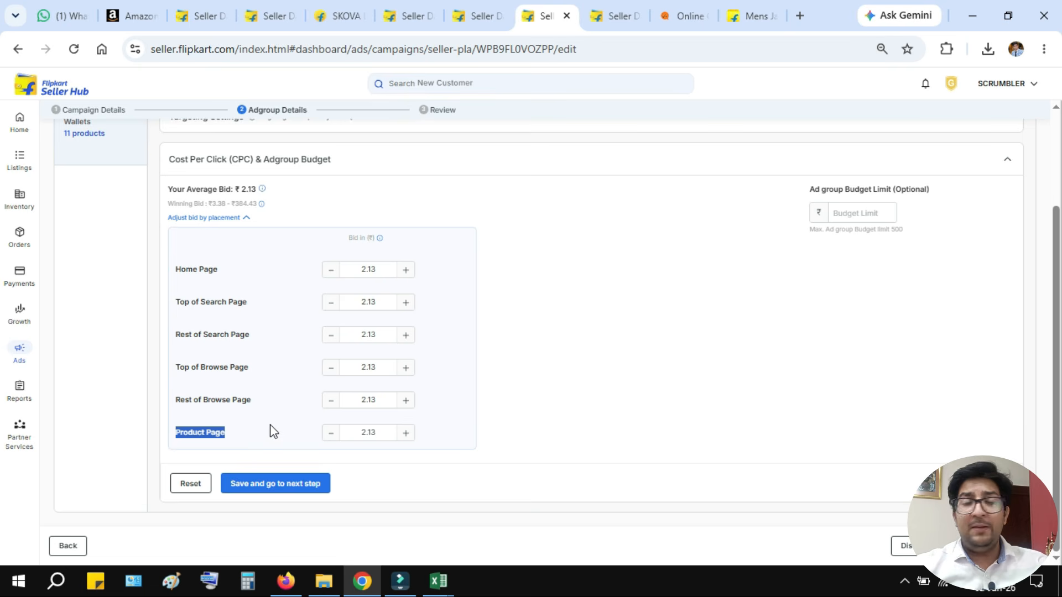
drag(174, 302, 248, 311)
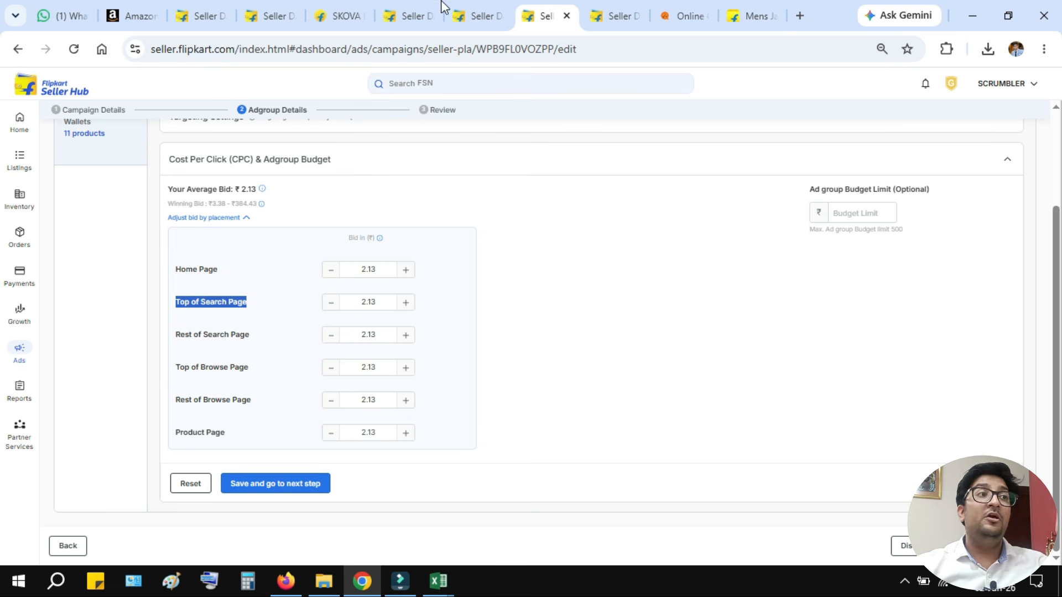
Go back to the SKOVA LONDON wallet page and browse further through its Similar Products carousel.
click(477, 3)
click(419, 3)
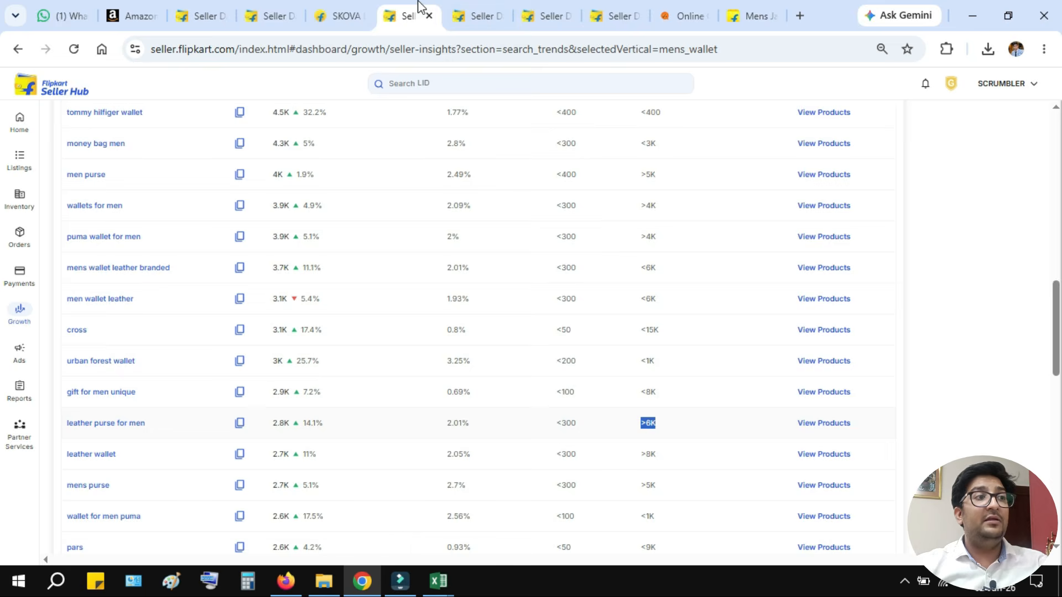
click(342, 11)
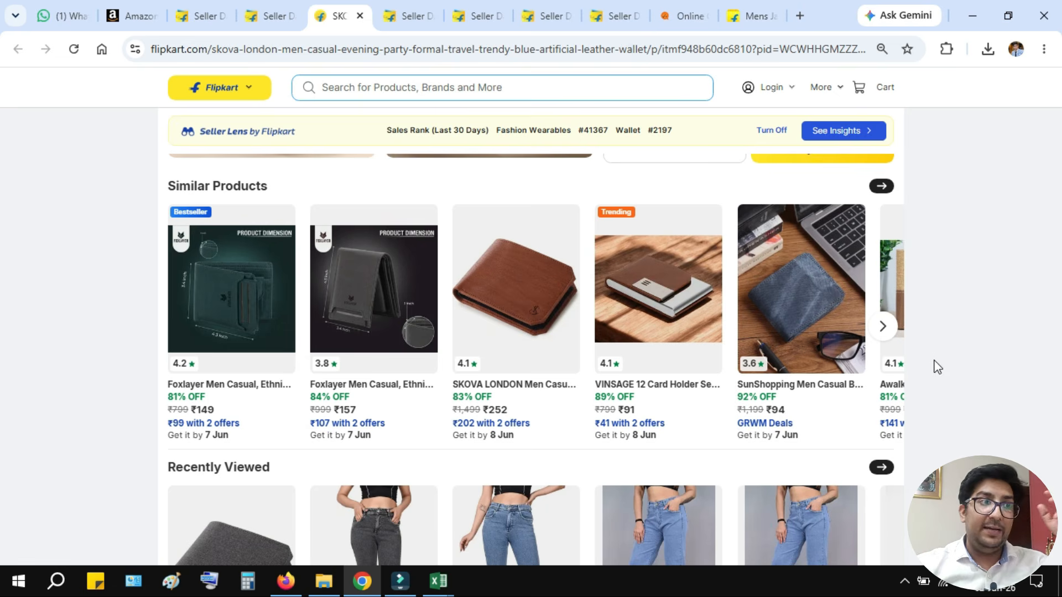
scroll(1036, 422, up, 15)
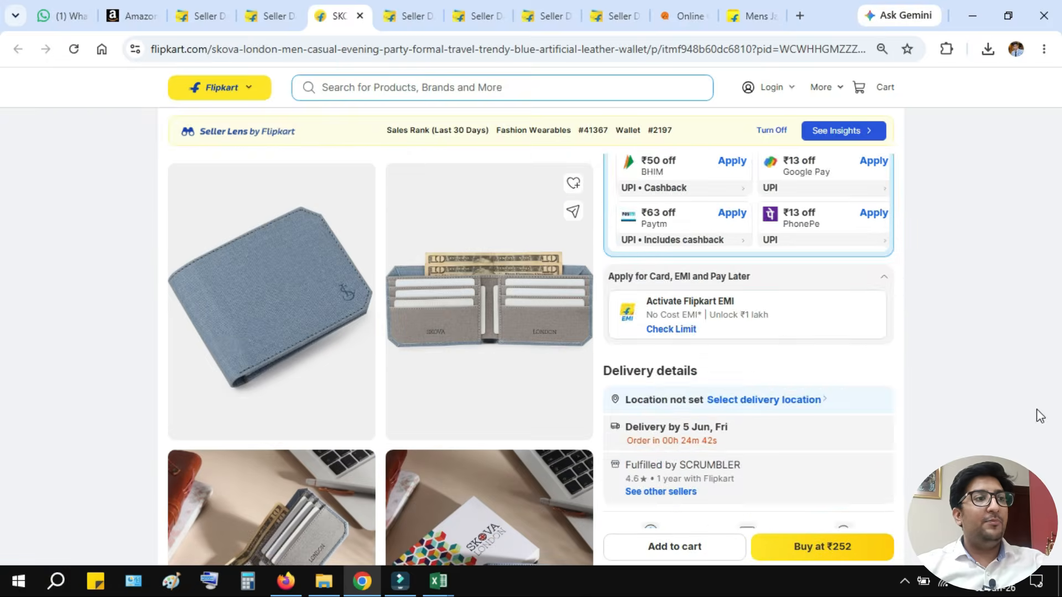
scroll(1020, 333, down, 15)
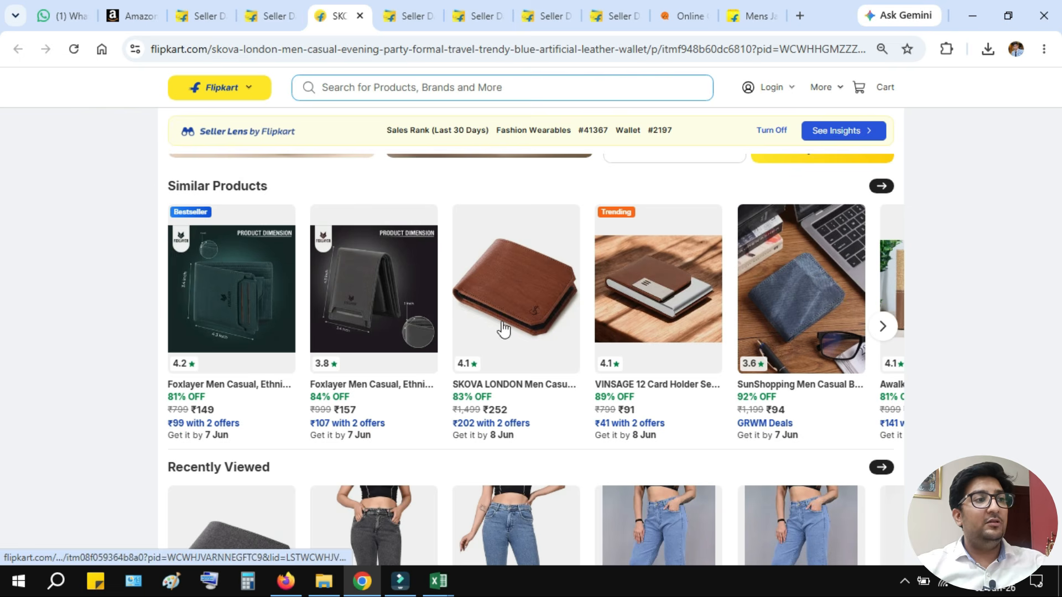
click(882, 326)
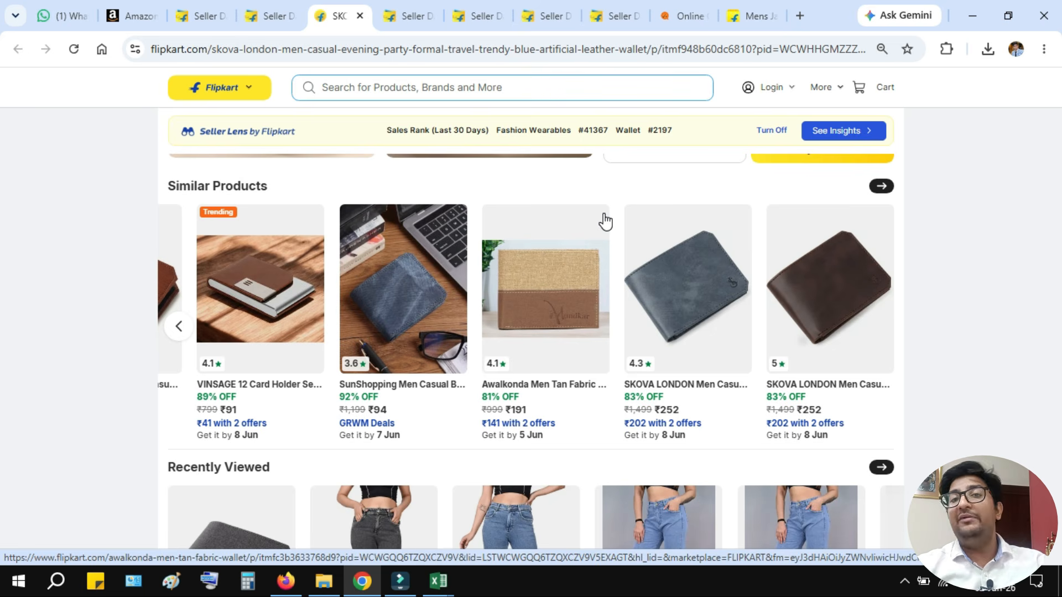
Examine the Recently Viewed and Explore more like this sections on the wallet's product page.
scroll(942, 263, down, 4)
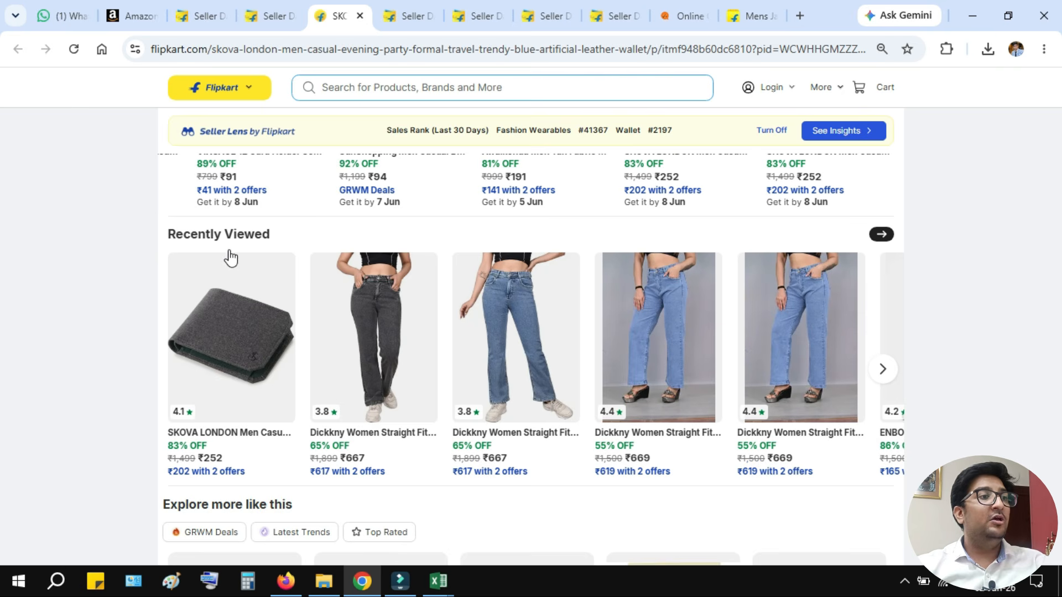
scroll(419, 316, down, 5)
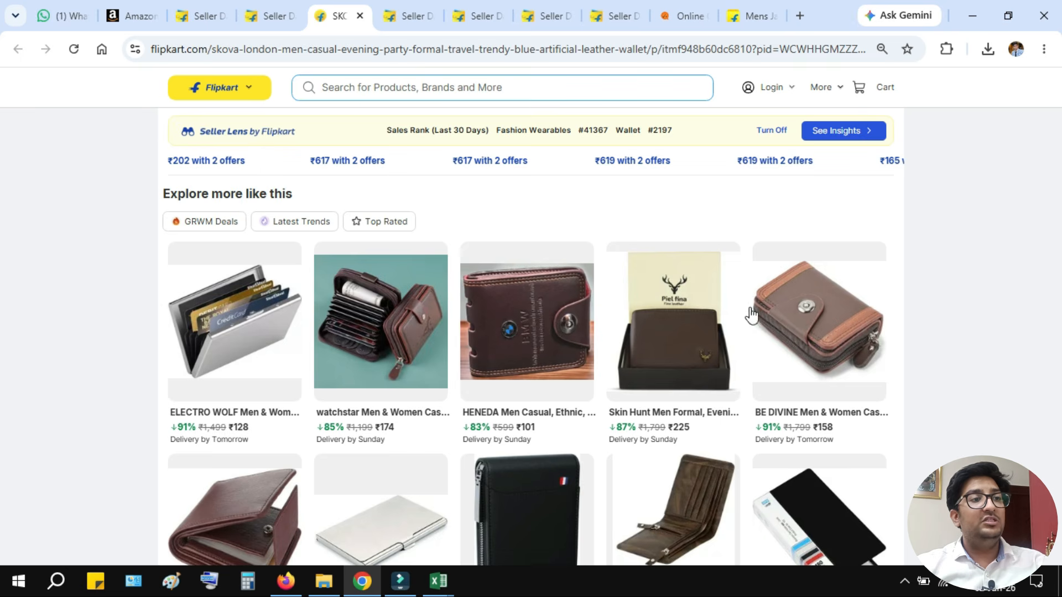
scroll(751, 314, down, 15)
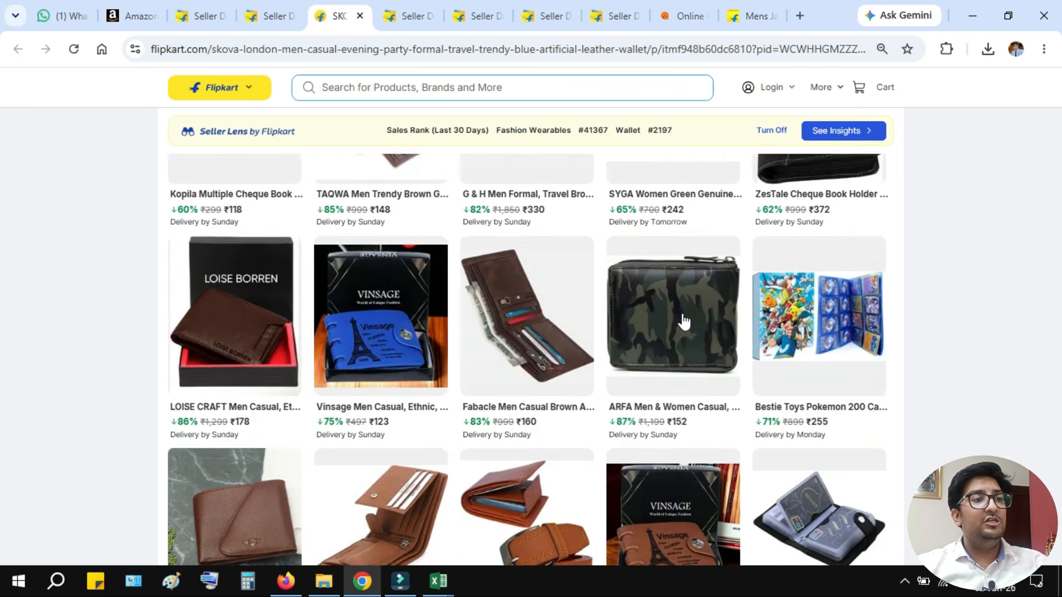
scroll(684, 321, down, 5)
scroll(712, 330, up, 4)
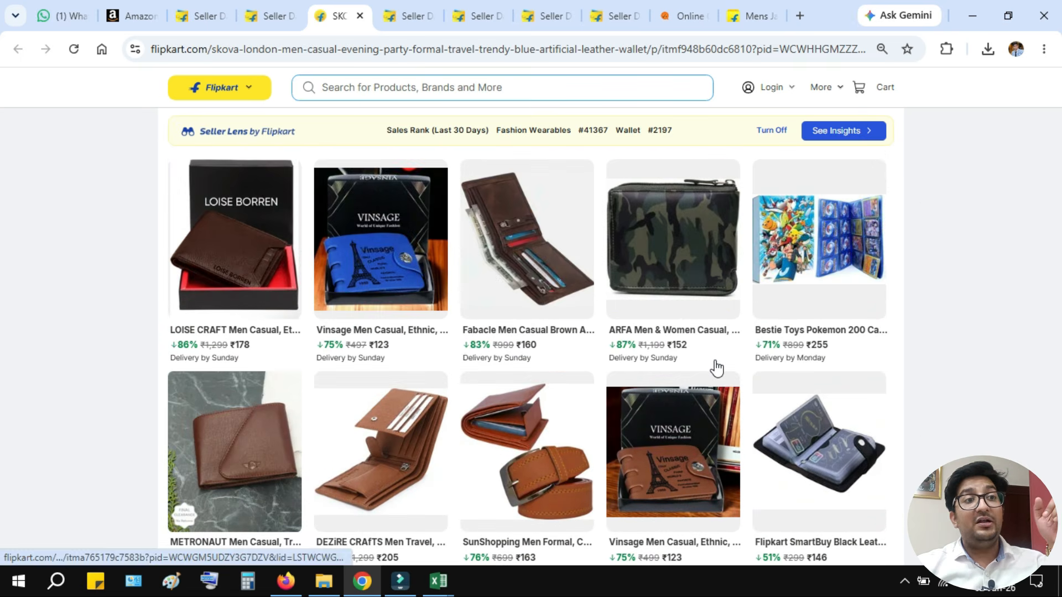
scroll(717, 368, up, 15)
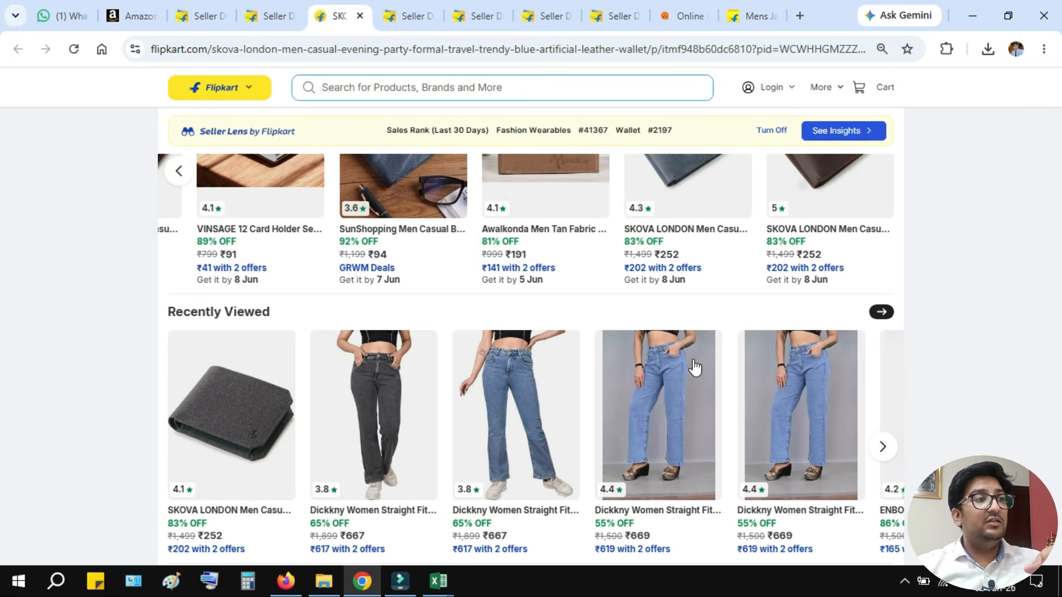
click(882, 446)
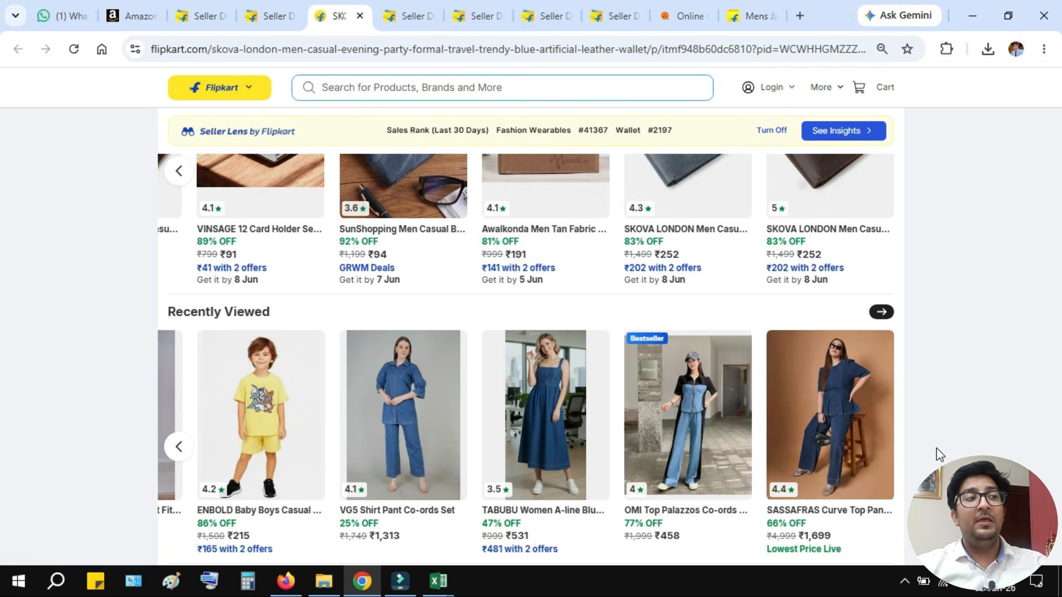
scroll(861, 457, up, 1)
scroll(861, 457, up, 5)
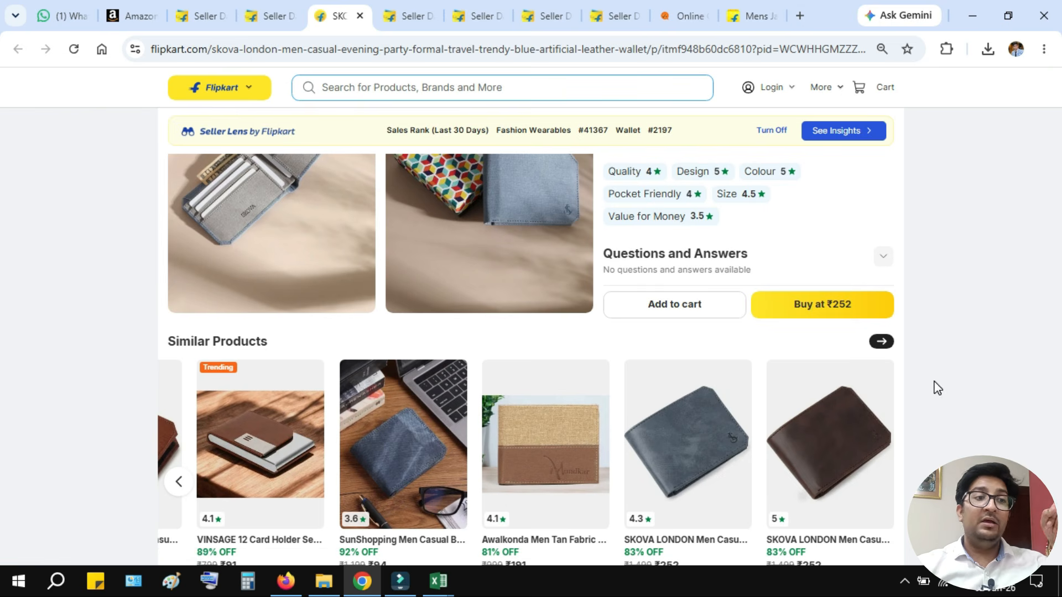
From the "mens jacket" search results, open the SF Jeans by Pantaloons Men Solid Casual Jacket in a new tab.
click(754, 8)
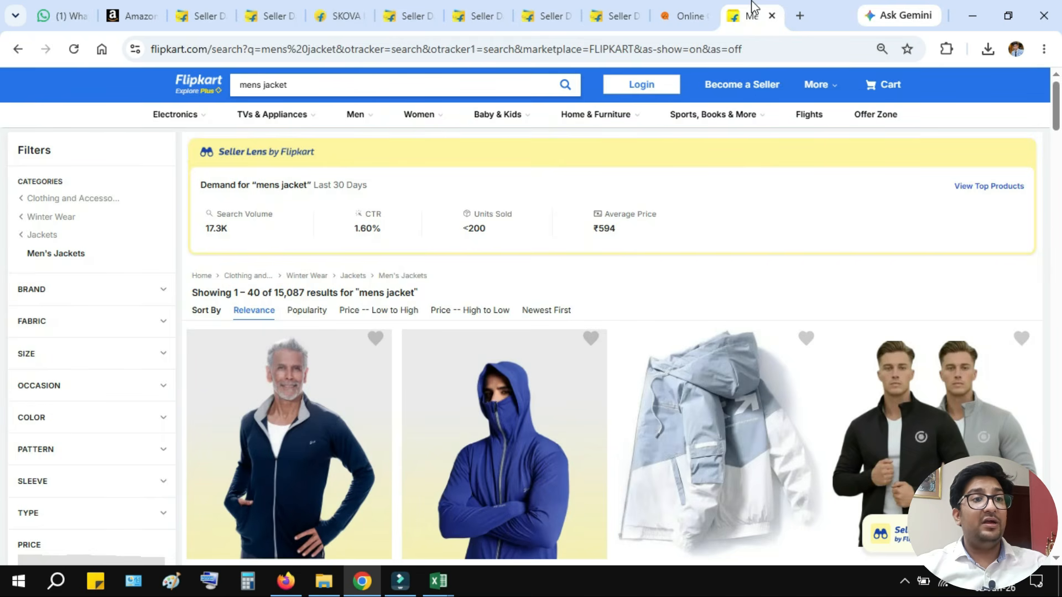
scroll(972, 331, down, 10)
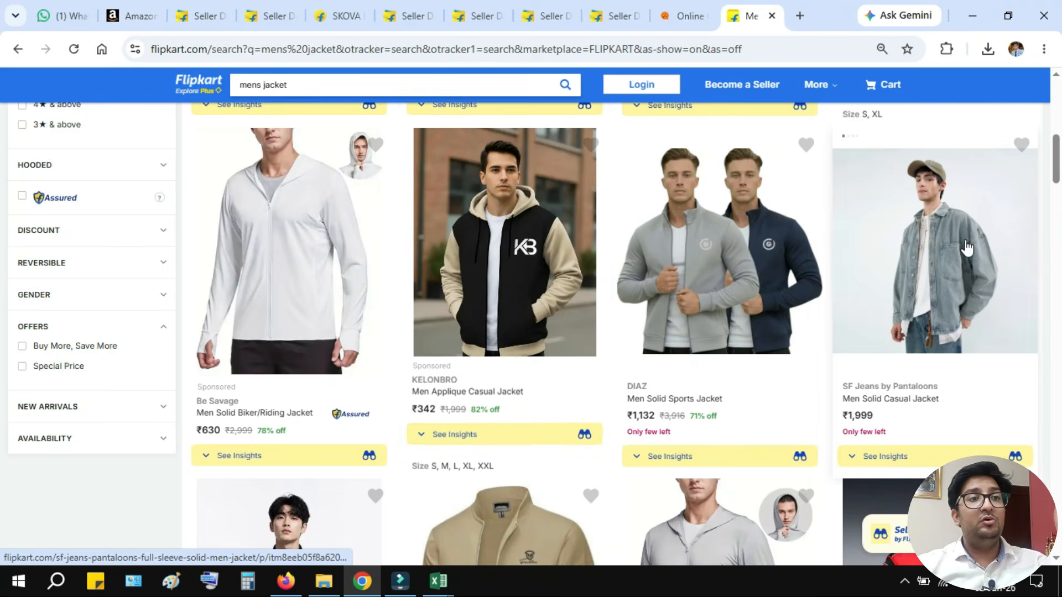
right_click(967, 248)
click(882, 205)
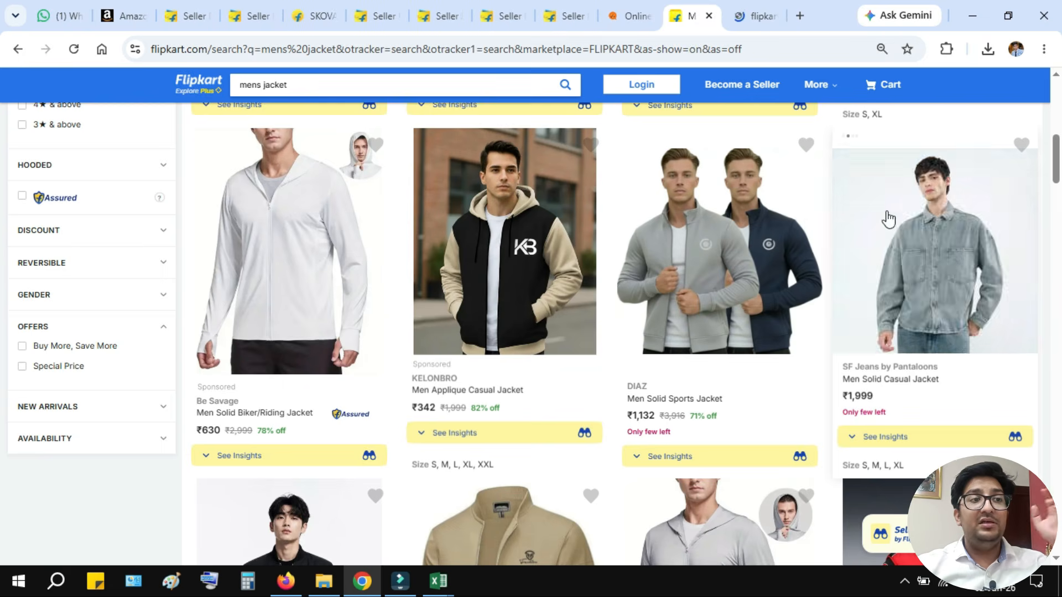
click(770, 8)
Hide the Seller Lens insights on the jacket's product page and view its Similar Products section.
scroll(940, 304, down, 5)
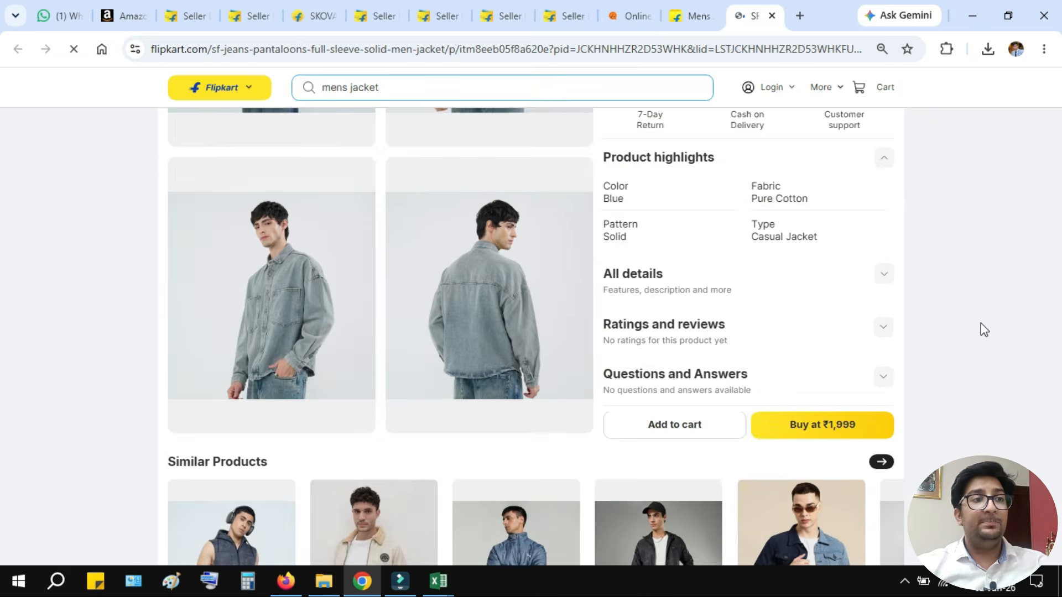
scroll(981, 330, down, 8)
scroll(980, 331, up, 4)
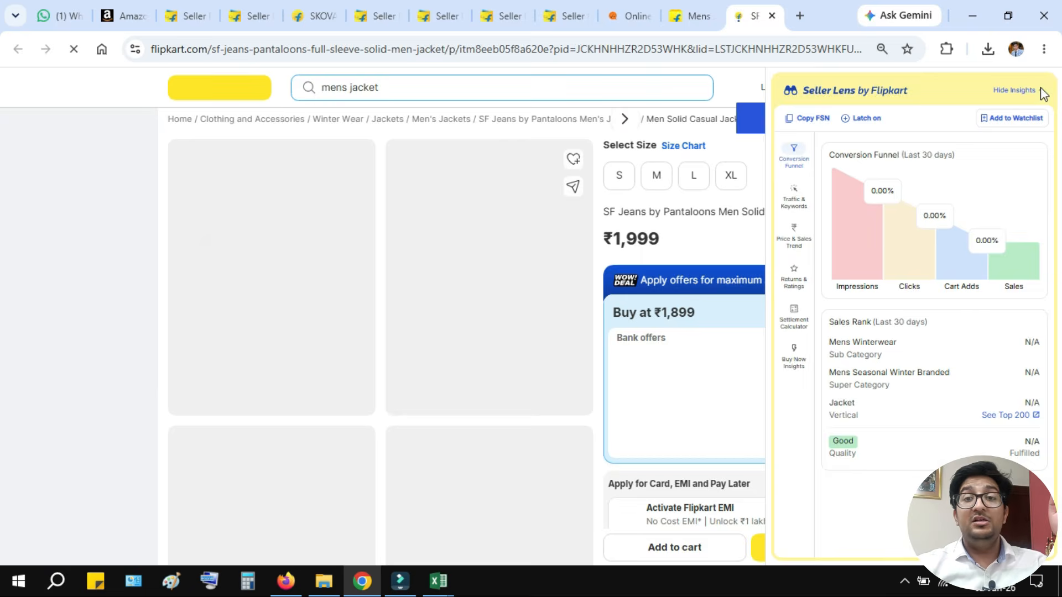
click(1041, 90)
scroll(949, 294, down, 15)
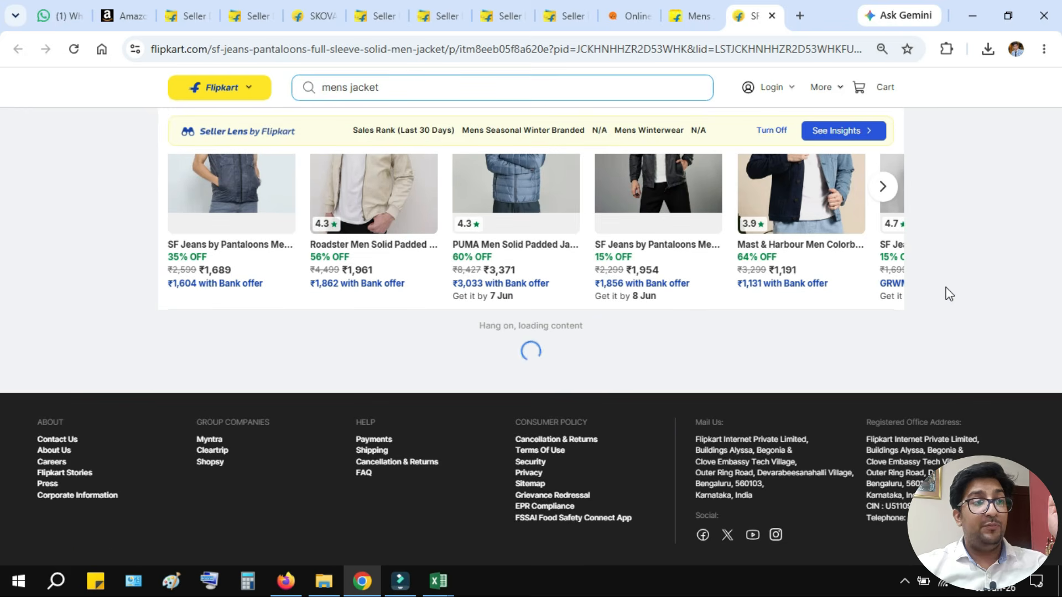
Examine the recommended jackets and the Recently Viewed items further down the jacket's product page.
scroll(949, 294, down, 10)
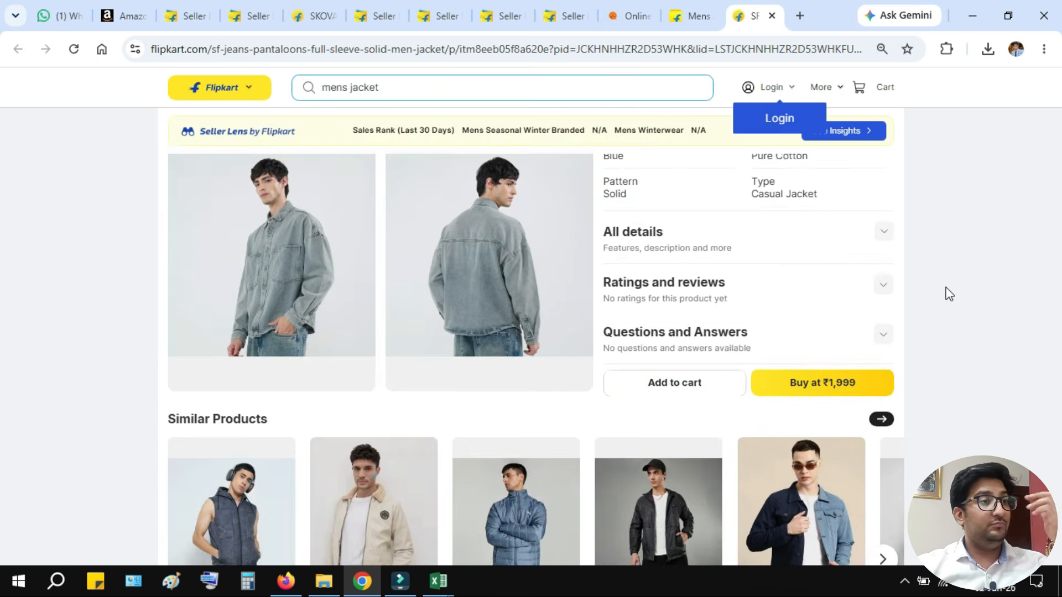
scroll(949, 294, down, 15)
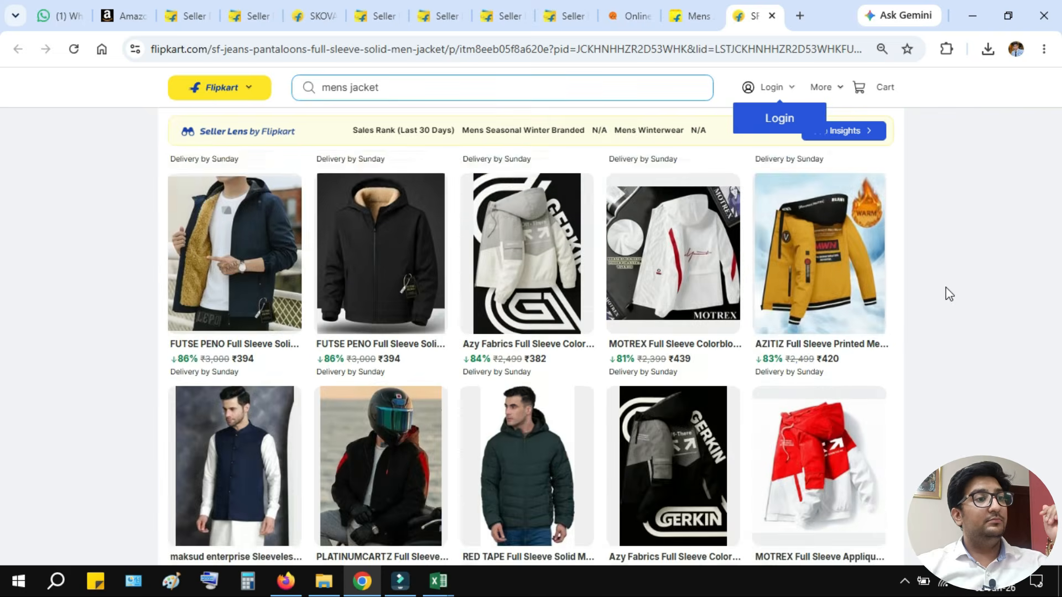
scroll(949, 294, down, 7)
scroll(946, 293, up, 4)
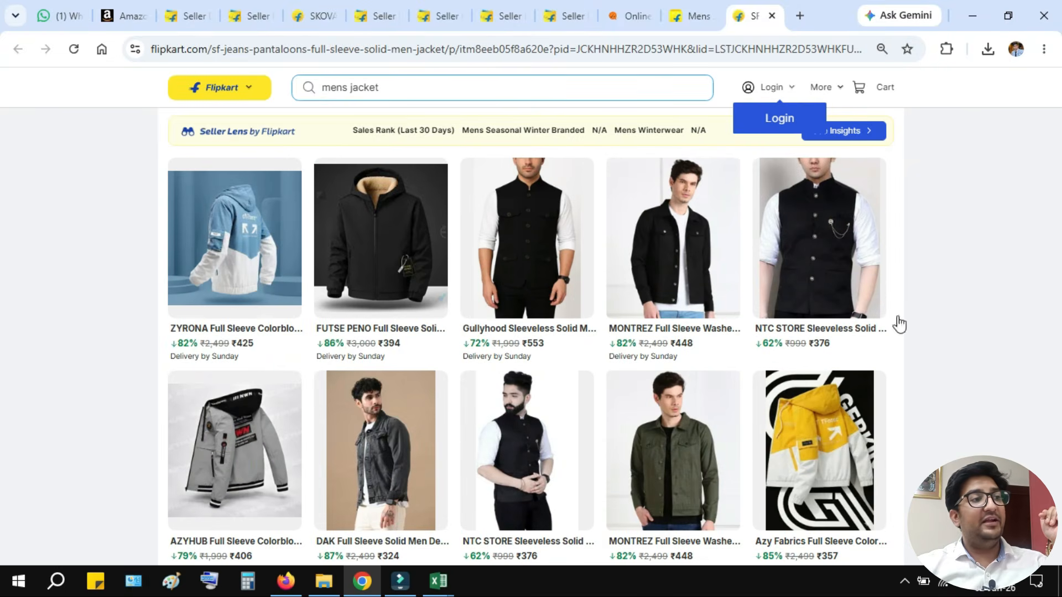
scroll(445, 316, up, 12)
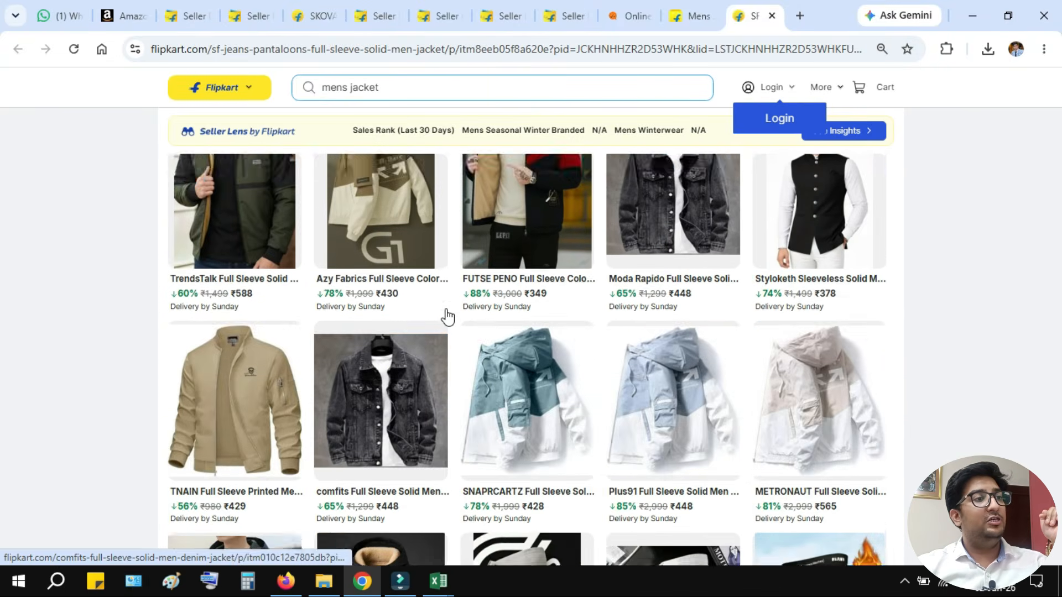
scroll(448, 317, up, 10)
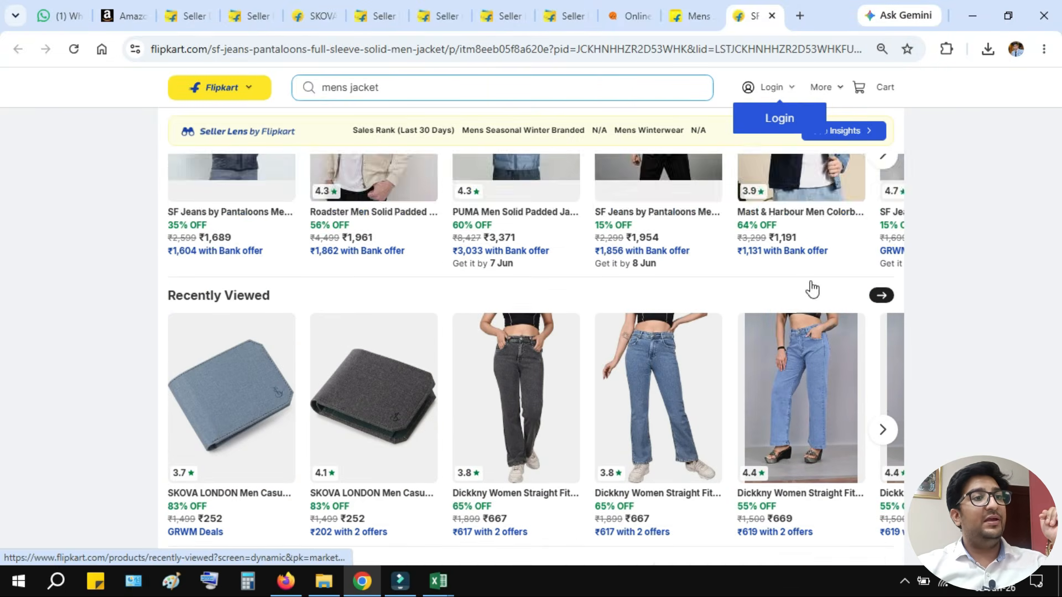
Search Flipkart for "women shoes" and look through the sponsored and regular listings in the results.
scroll(387, 358, up, 4)
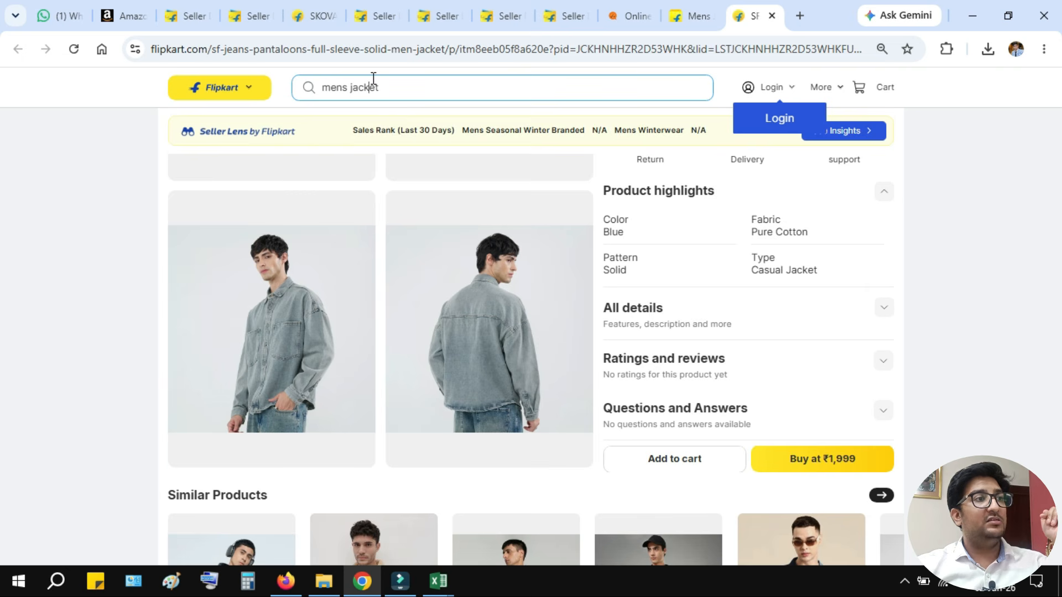
click(374, 78)
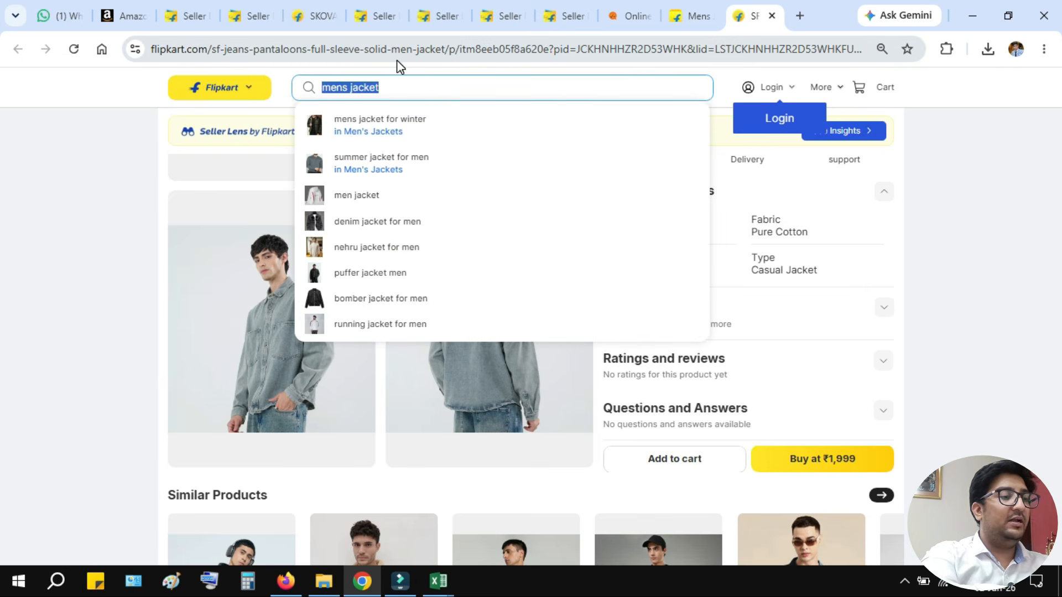
text(women sh)
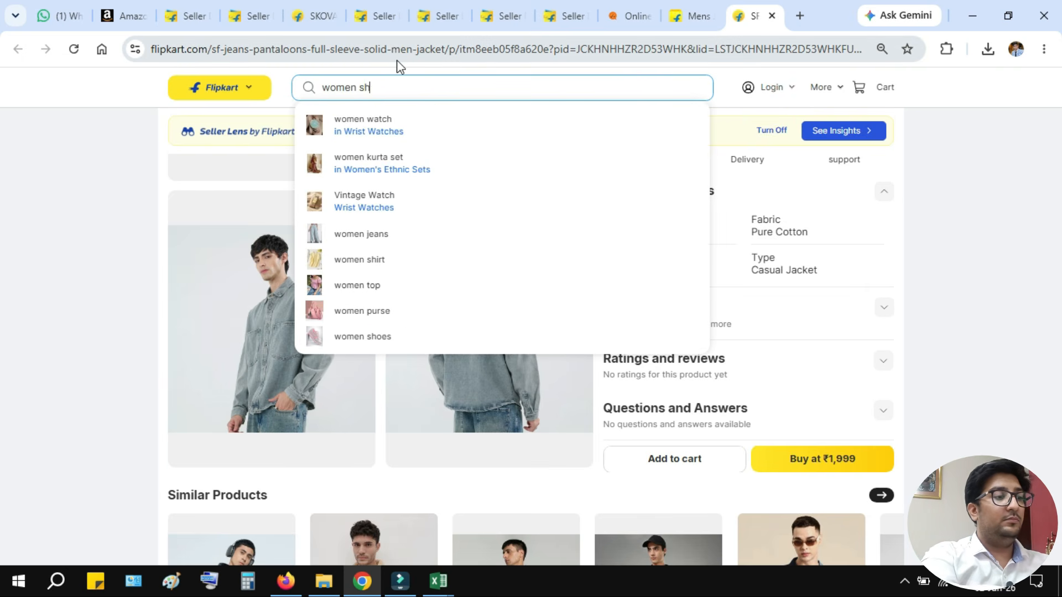
text(oes)
key(Return)
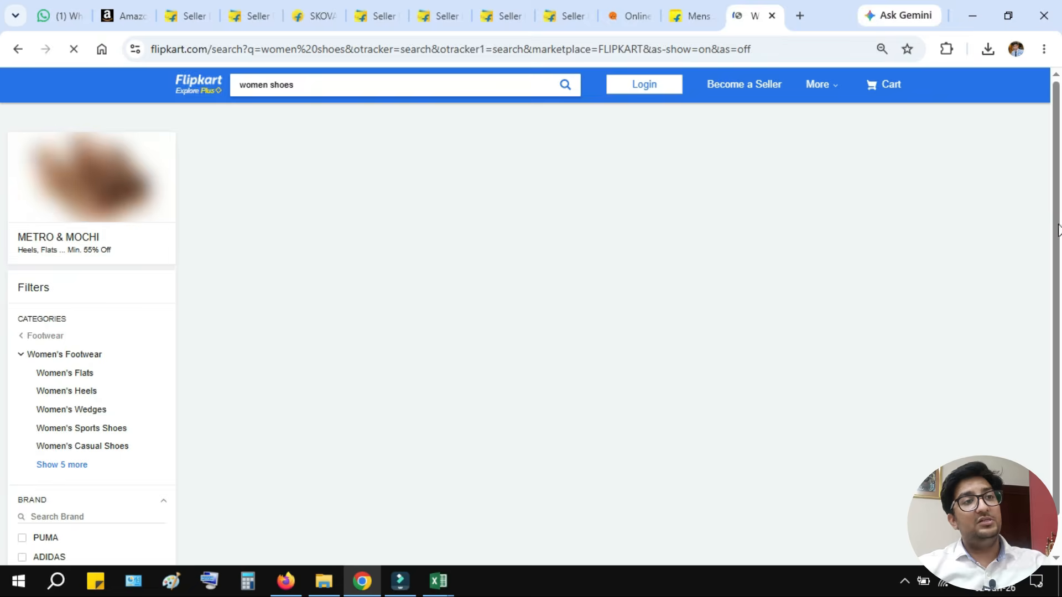
scroll(995, 262, down, 6)
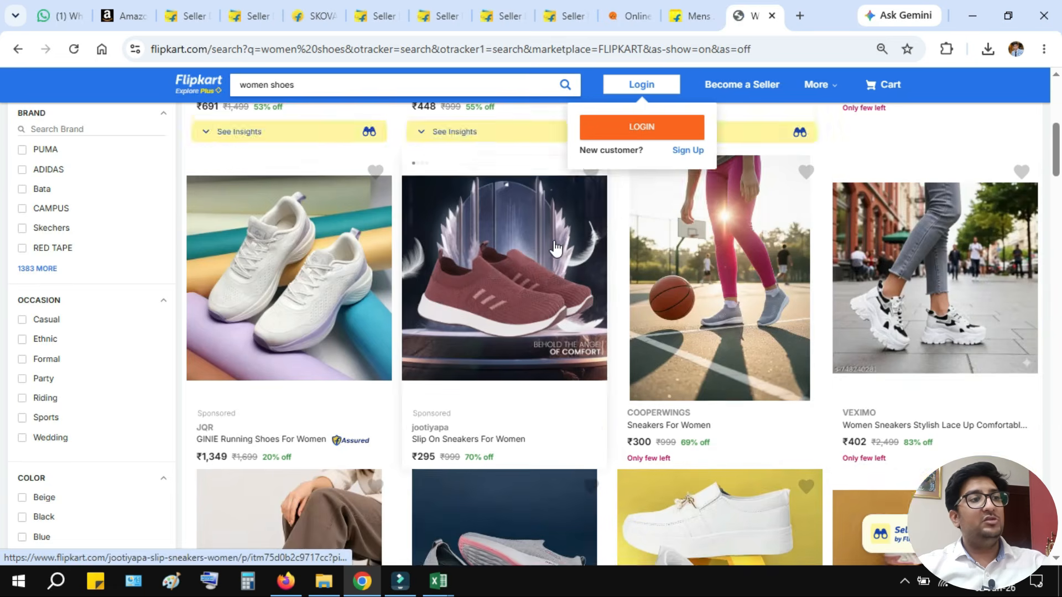
scroll(531, 265, down, 6)
scroll(280, 85, up, 2)
Change the Flipkart search to "women heels sandals".
double_click(280, 84)
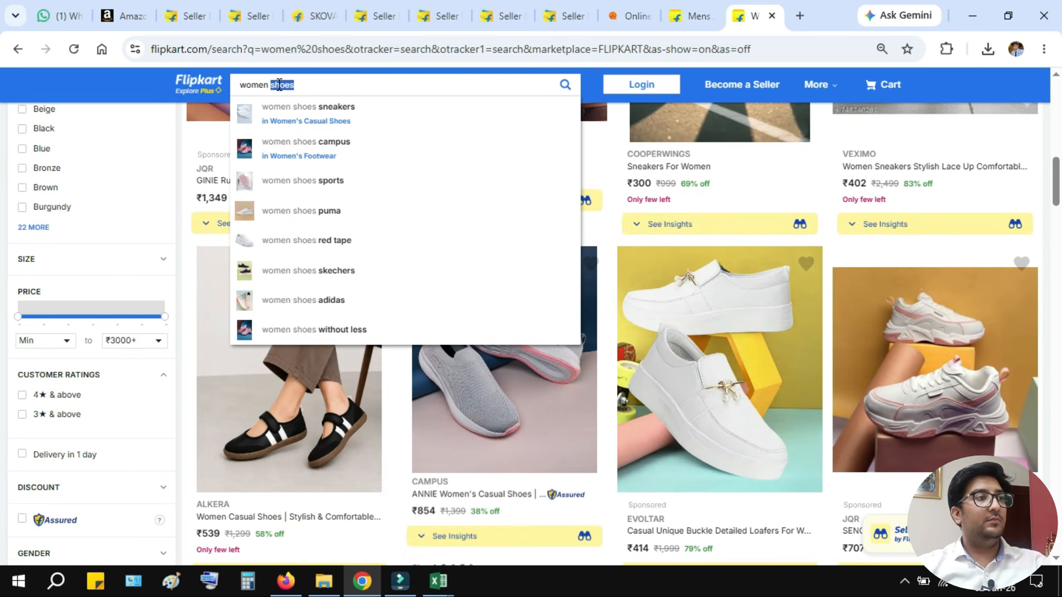
text(heels sa)
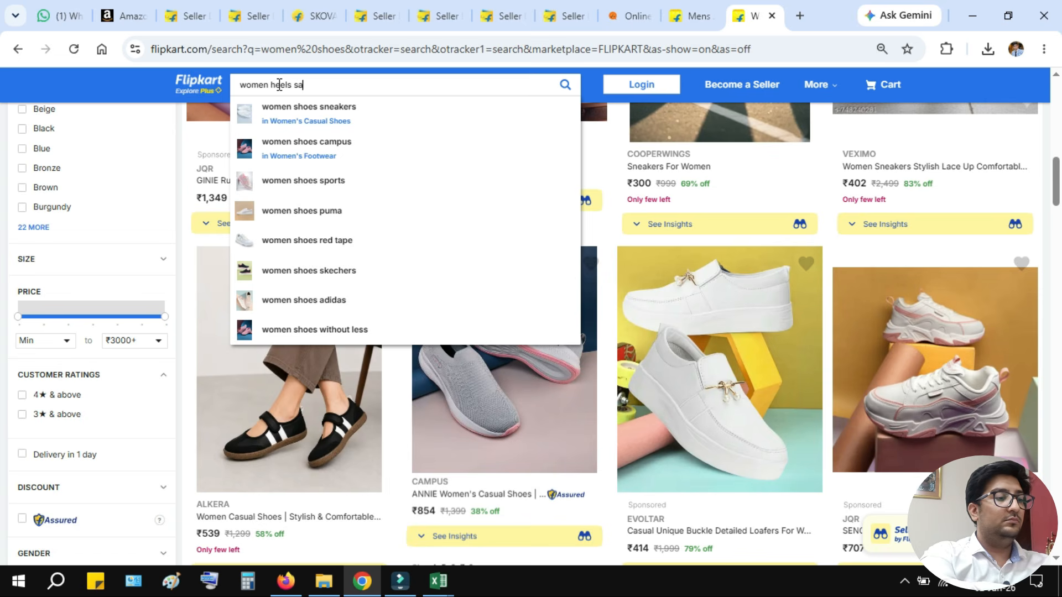
text(ndals)
key(Return)
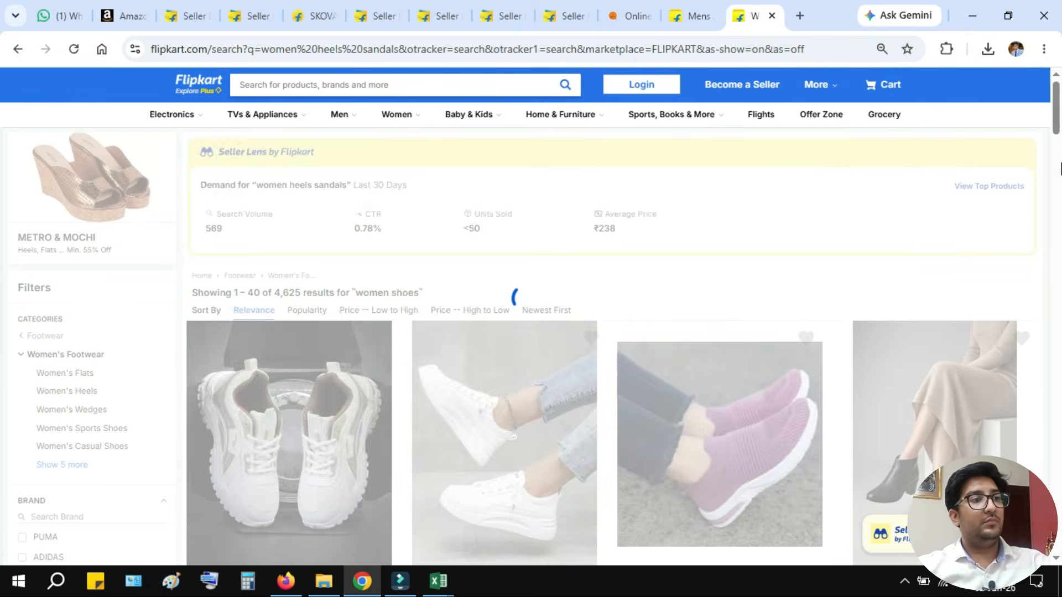
Open the sponsored maroon Diva looks Women Heels Sandal from the search results in a new tab and switch to it.
scroll(519, 276, down, 4)
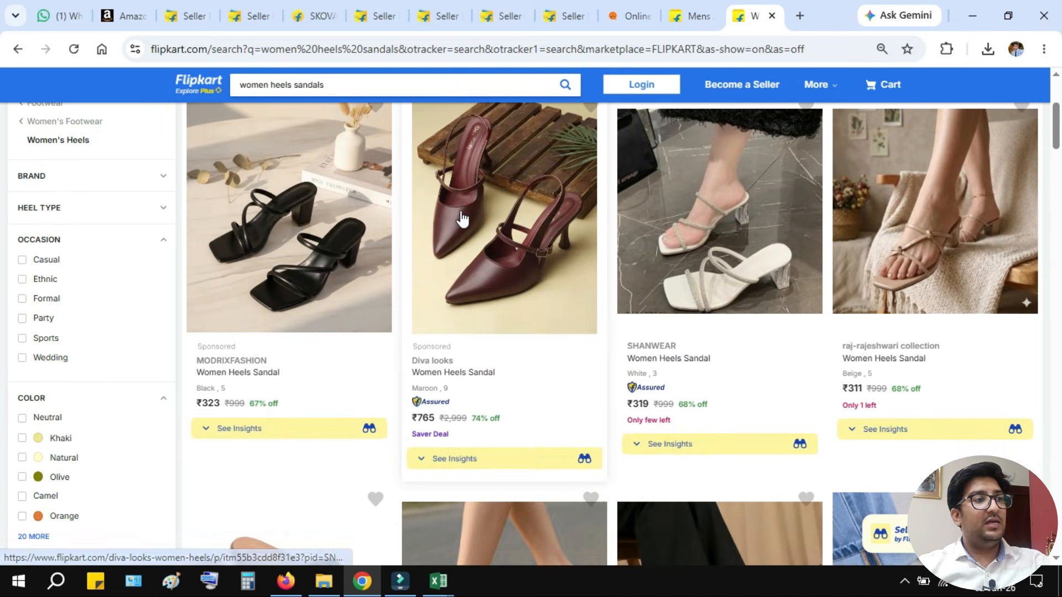
right_click(468, 219)
click(505, 142)
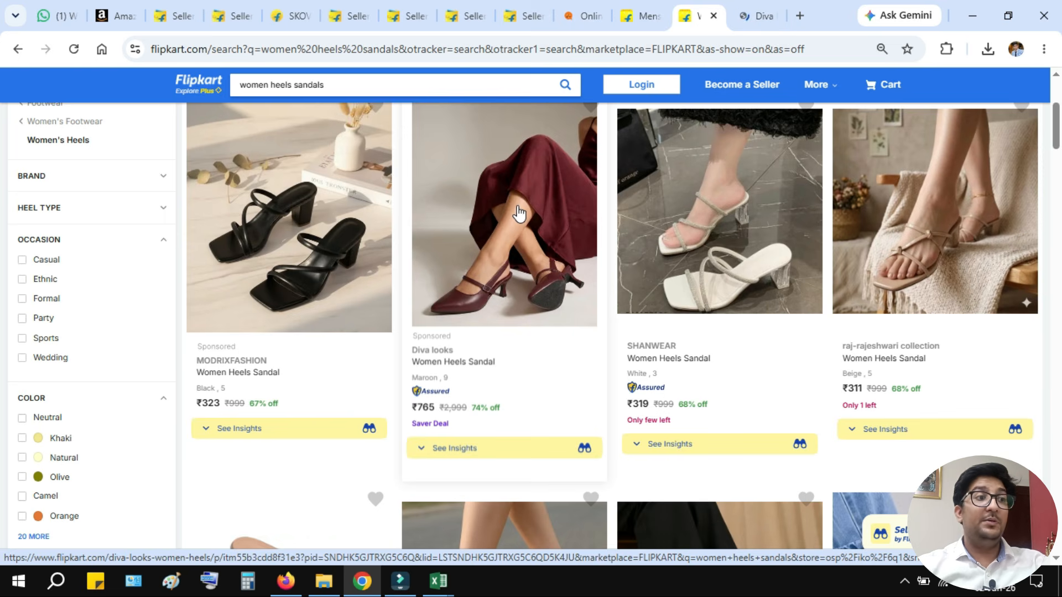
scroll(520, 221, down, 7)
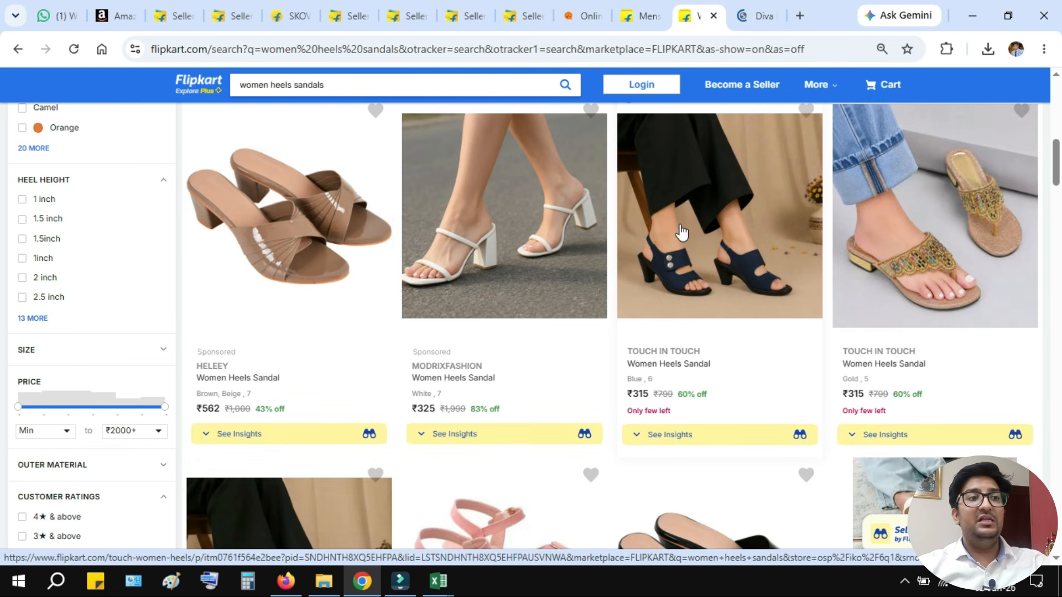
key(ctrl+Tab)
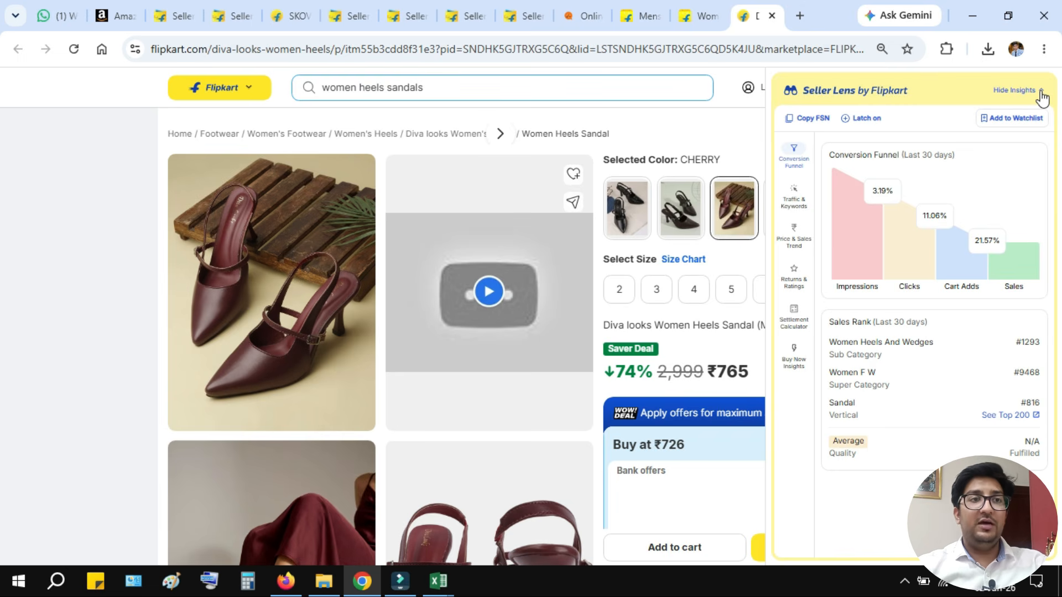
Reload the Diva looks sandal's product page and look through its Similar Products and Recently Viewed sections down to the page's end.
key(F5)
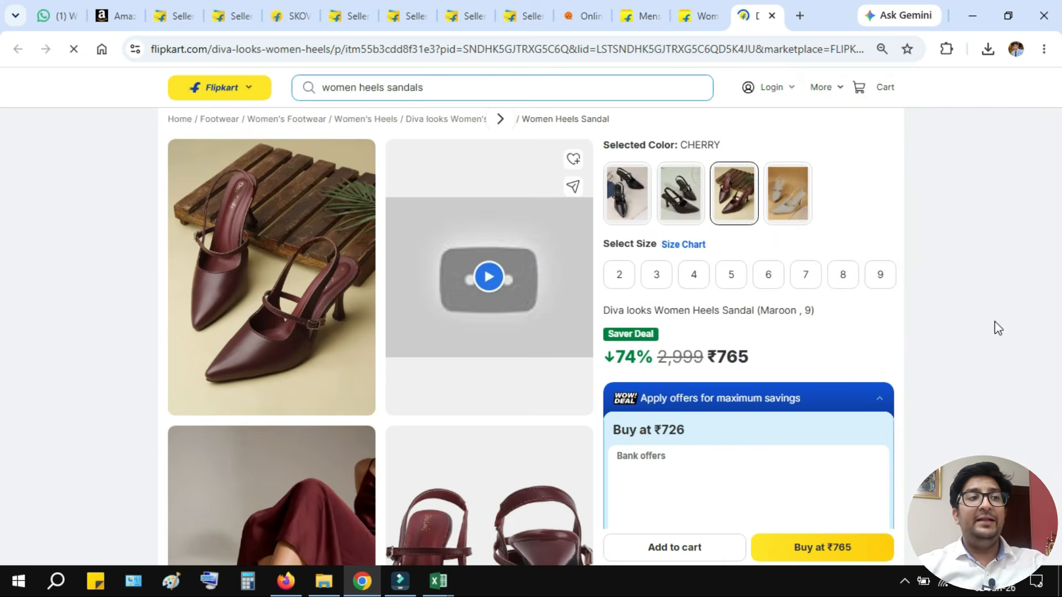
scroll(829, 332, down, 15)
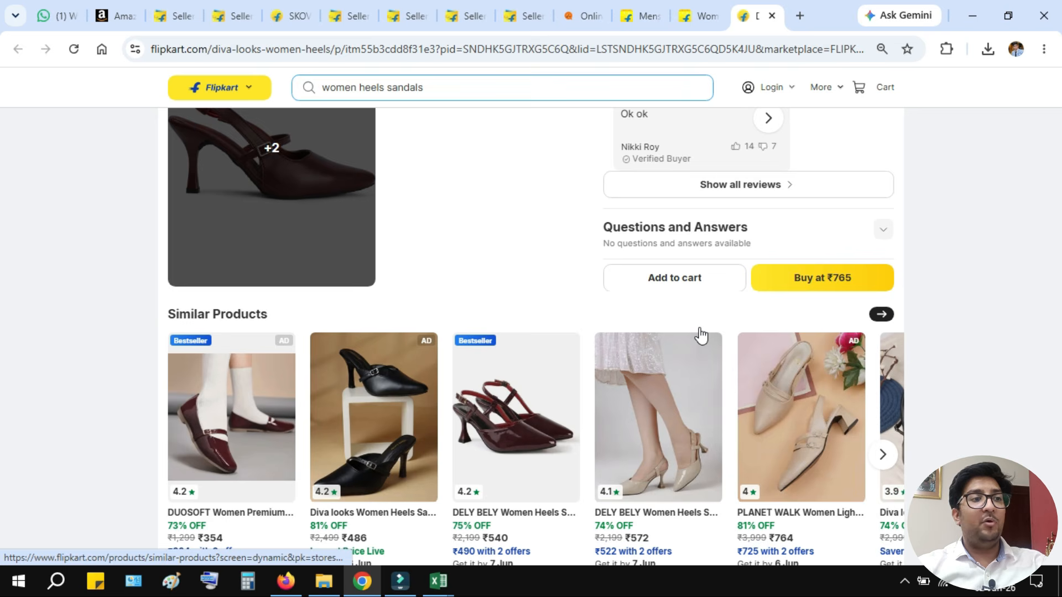
scroll(701, 334, down, 2)
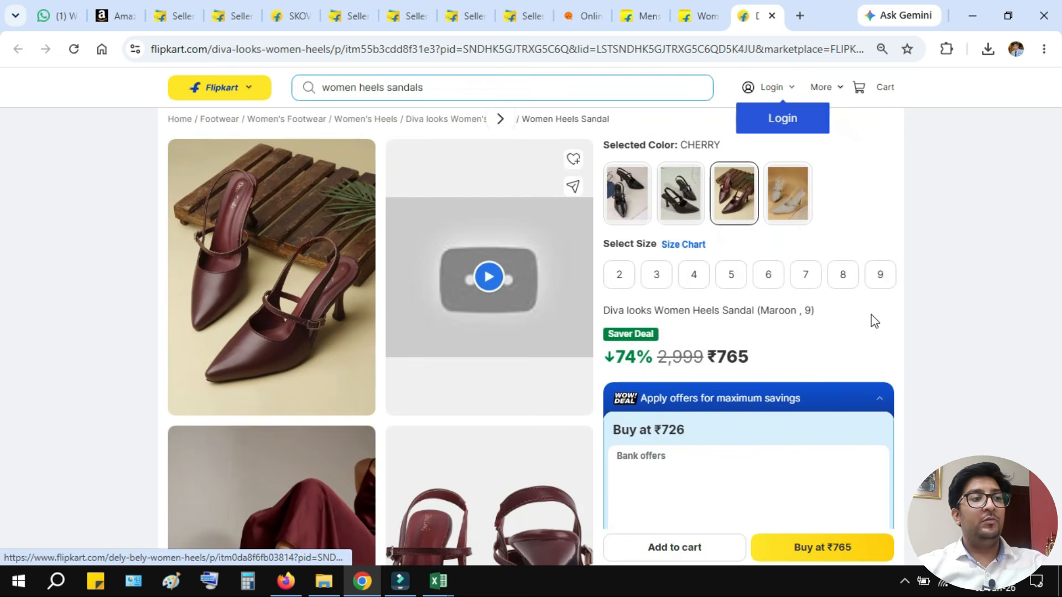
scroll(929, 319, down, 14)
scroll(927, 317, down, 15)
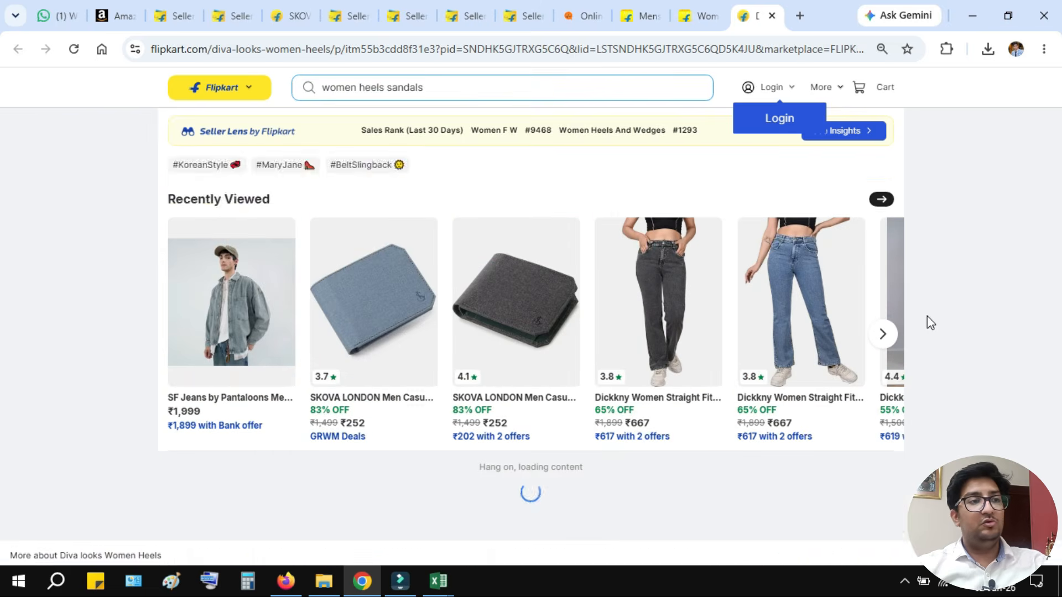
scroll(927, 316, down, 15)
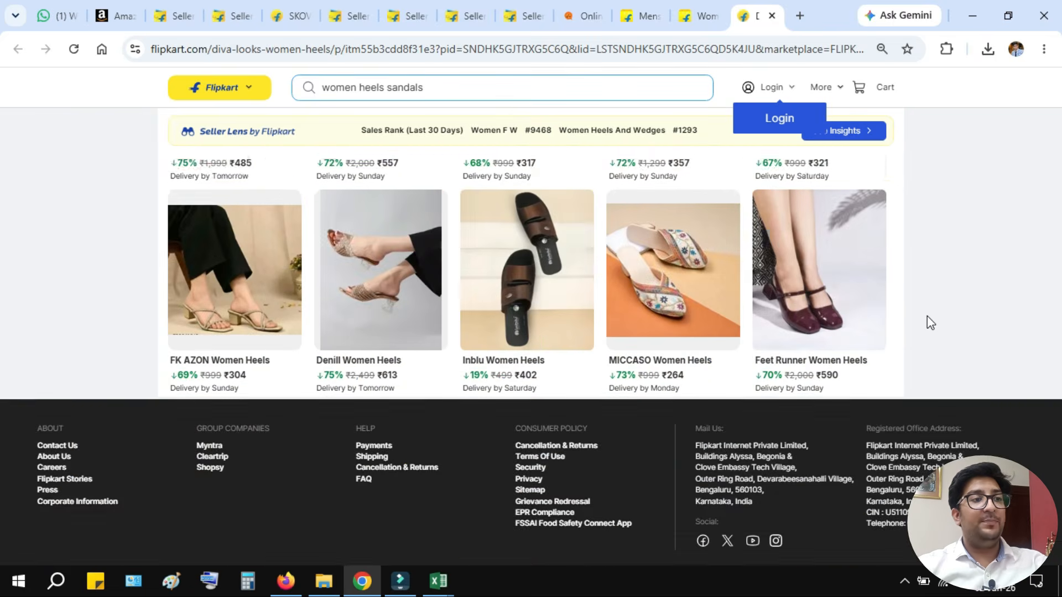
Examine the Explore more like this recommendations and the Recently Viewed items on the sandal's product page.
scroll(927, 317, up, 17)
scroll(653, 332, up, 15)
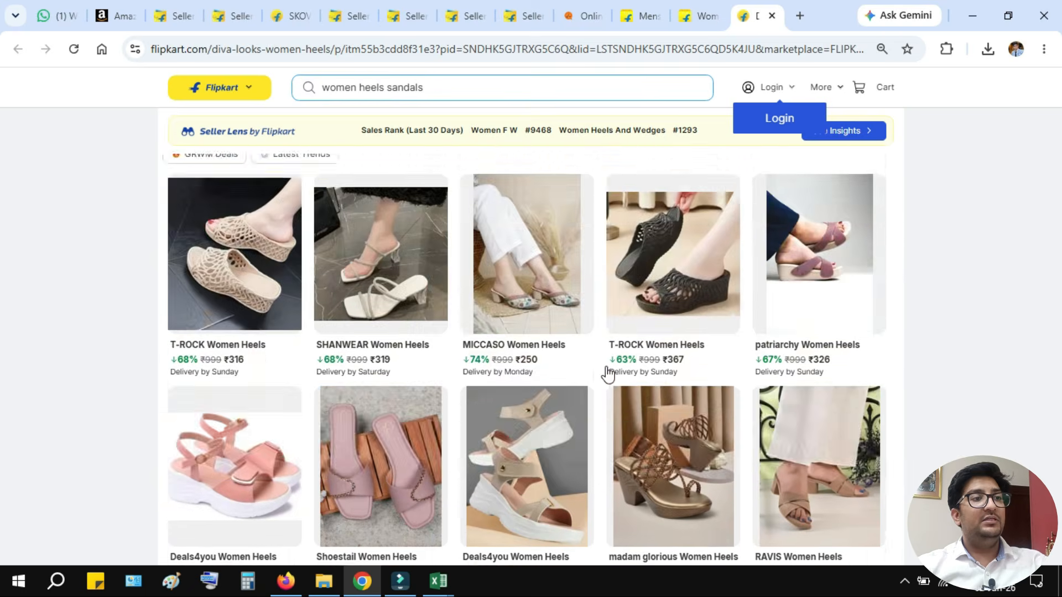
scroll(621, 381, down, 7)
scroll(553, 365, up, 2)
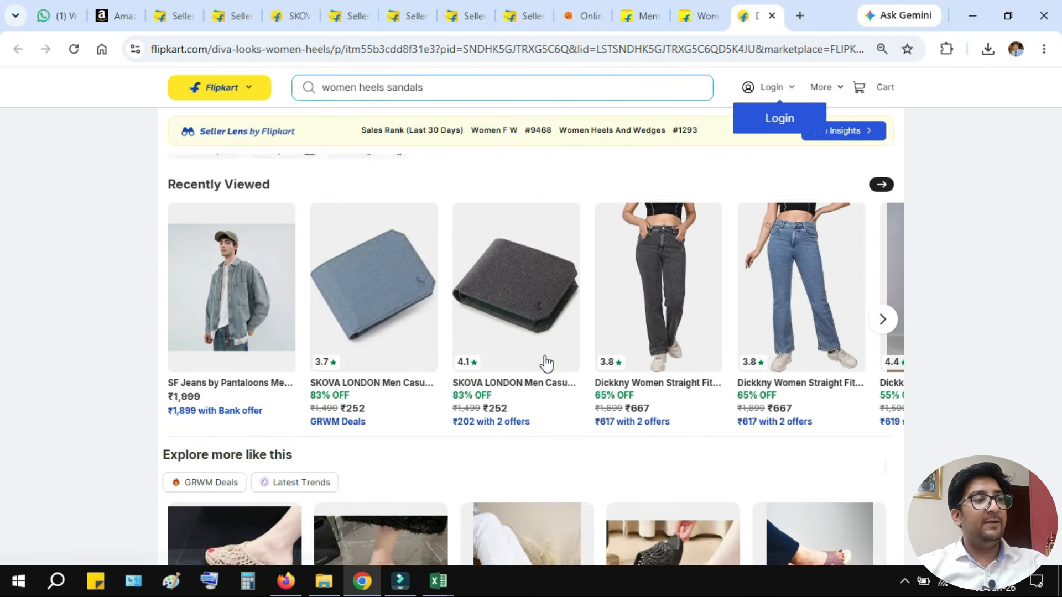
scroll(221, 280, down, 3)
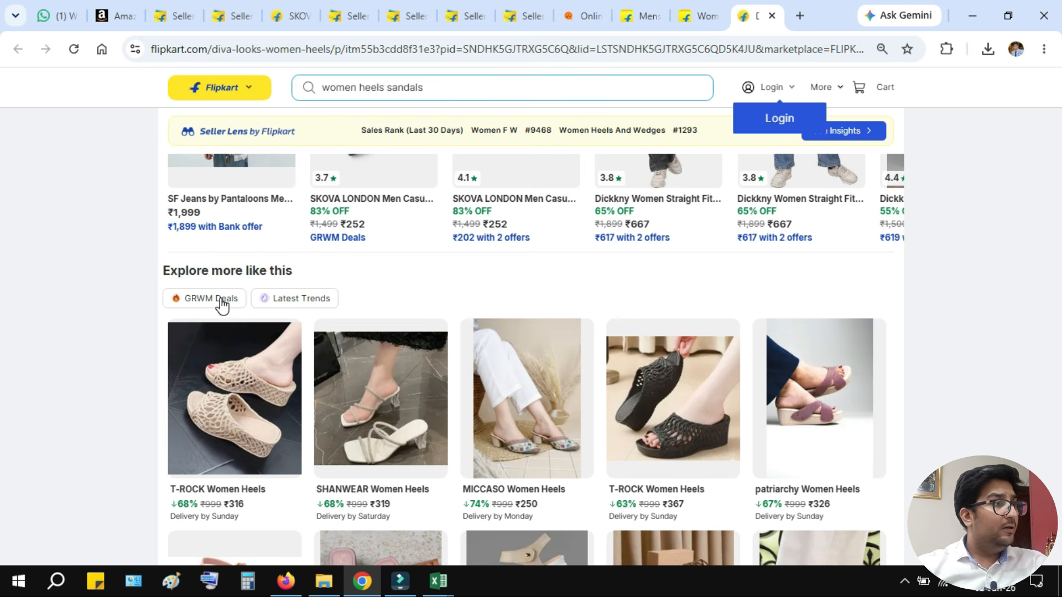
scroll(1019, 252, up, 5)
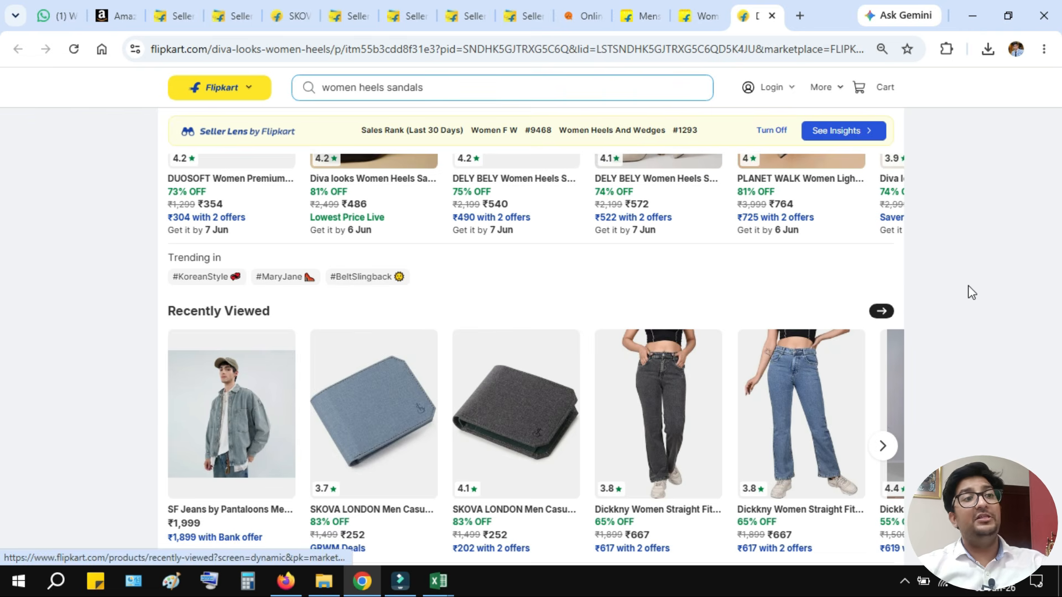
Open the full list of Similar Products for the Diva looks sandal, browse through its listings and close it.
scroll(968, 289, up, 4)
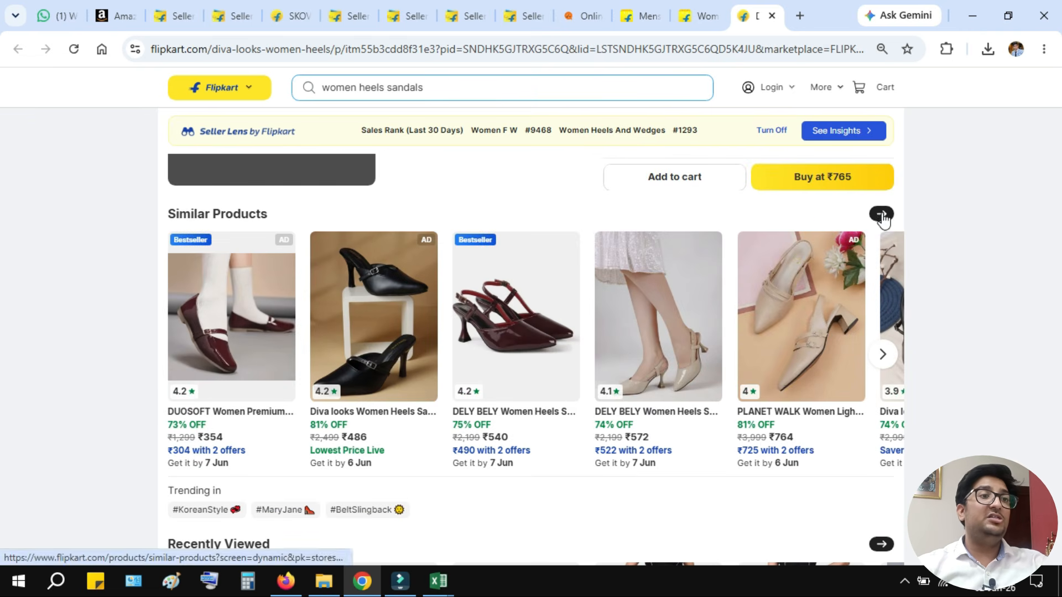
click(881, 214)
scroll(921, 348, down, 15)
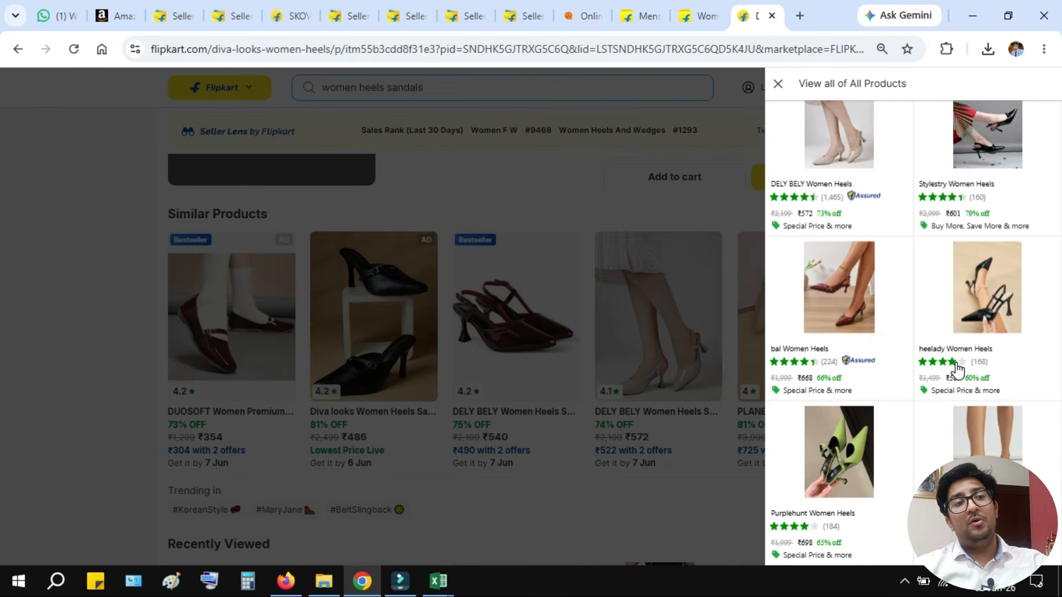
scroll(957, 368, down, 10)
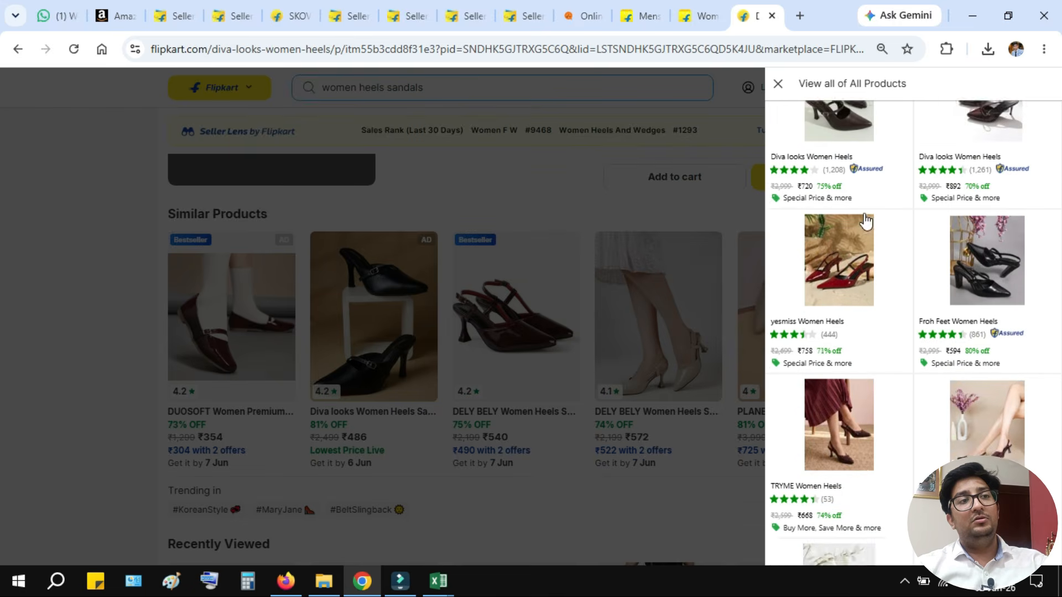
scroll(867, 222, down, 6)
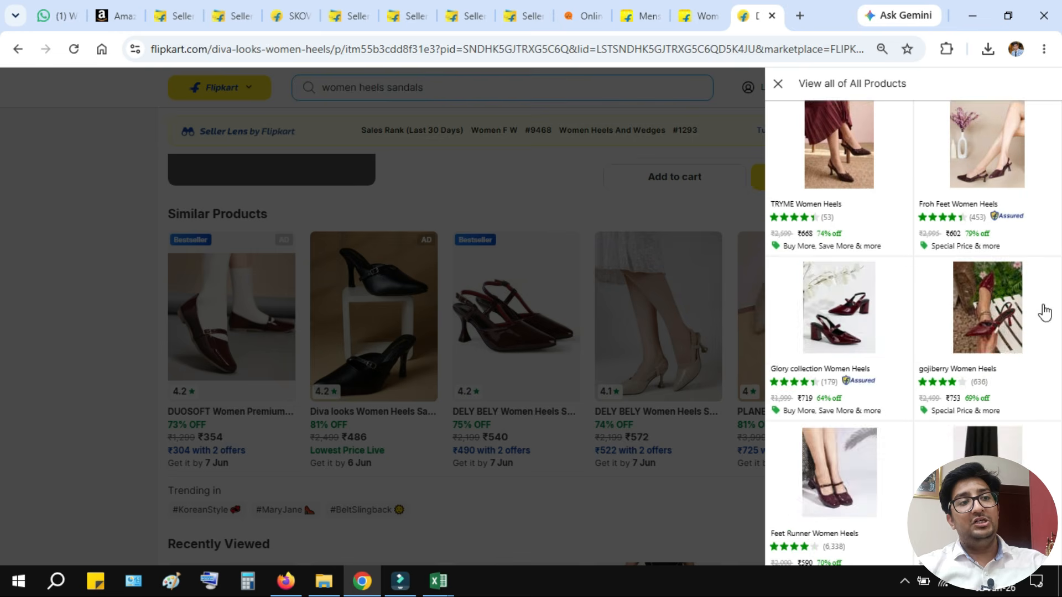
scroll(885, 360, down, 10)
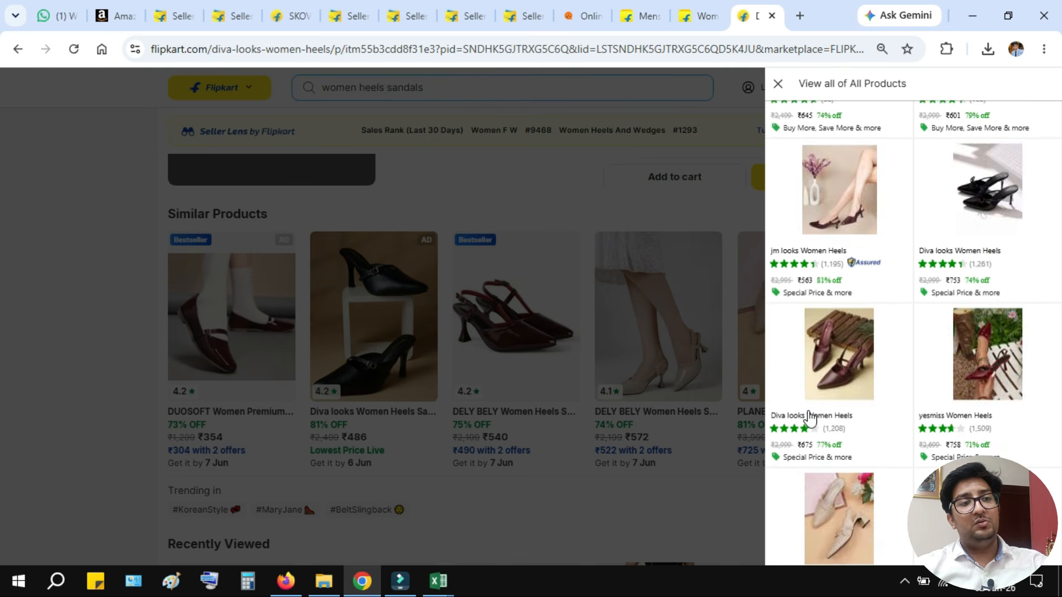
scroll(840, 415, down, 4)
scroll(871, 429, down, 12)
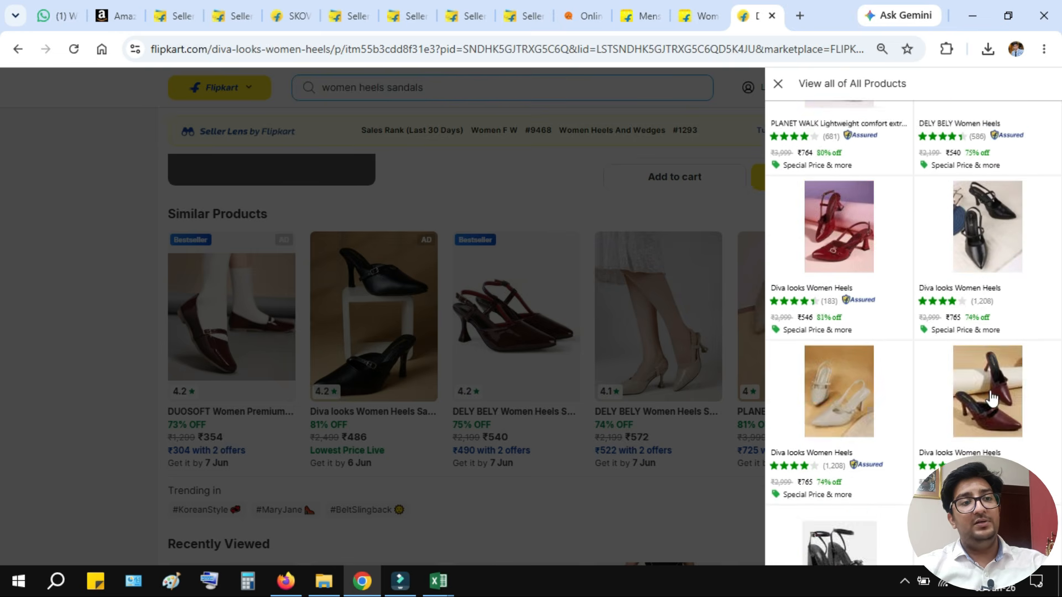
scroll(940, 432, down, 3)
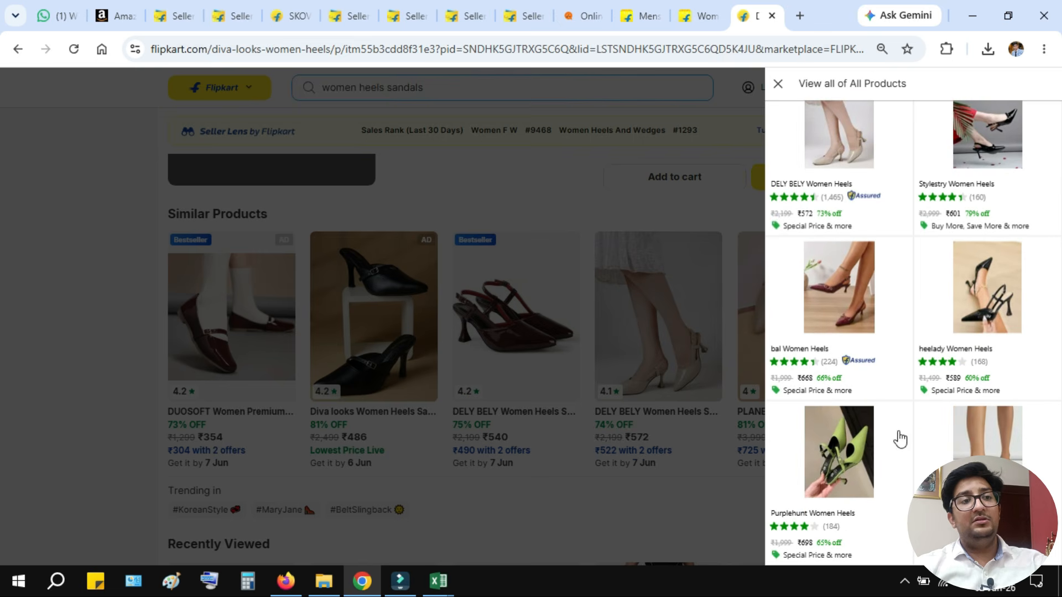
click(778, 84)
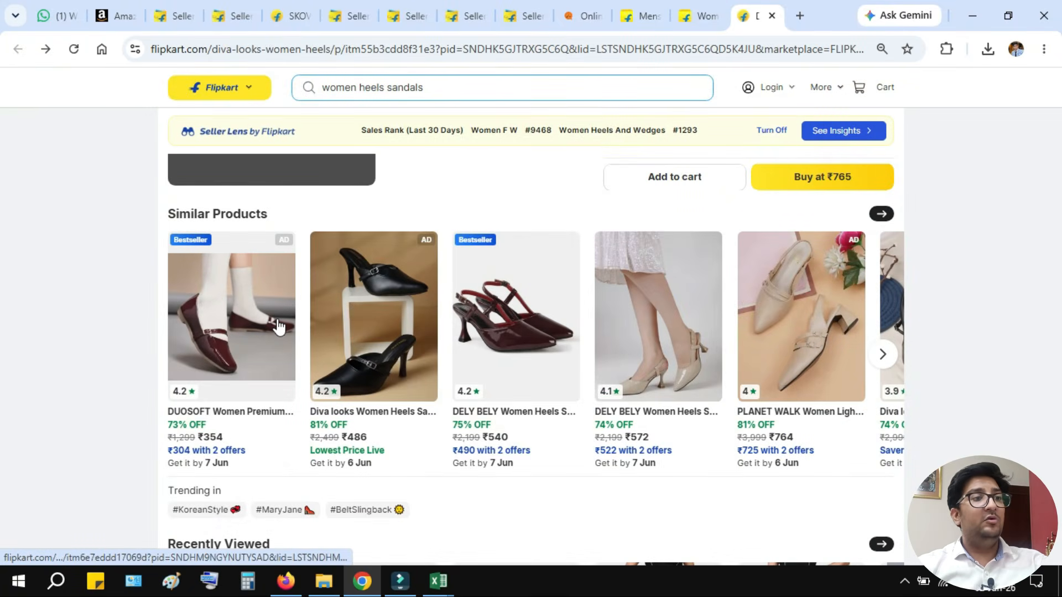
Advance the Similar Products carousel to see further ads, and review the Recently Viewed and Explore more like this sections below it.
click(882, 354)
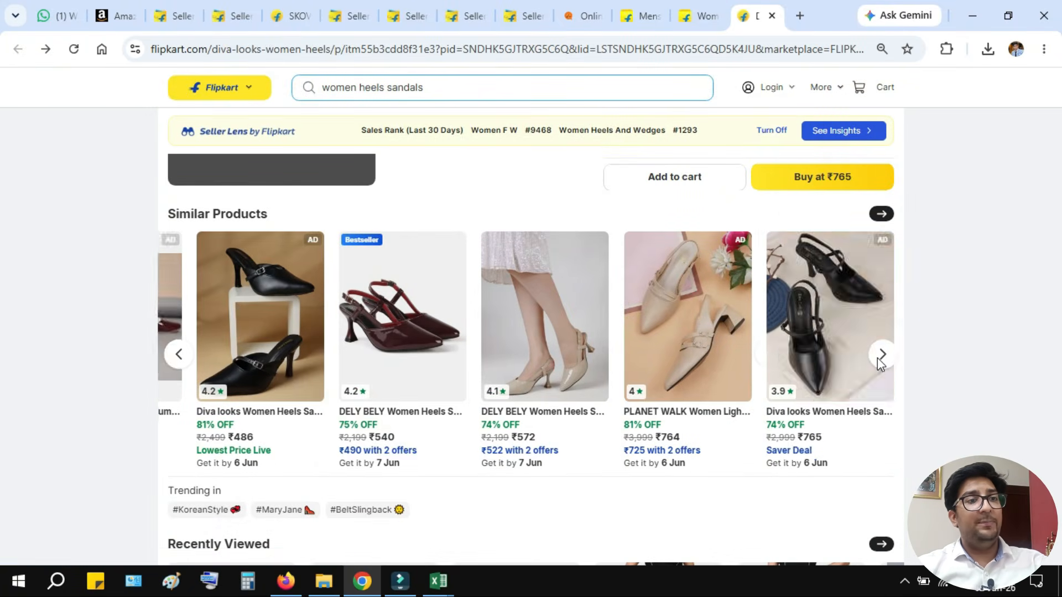
scroll(889, 343, down, 5)
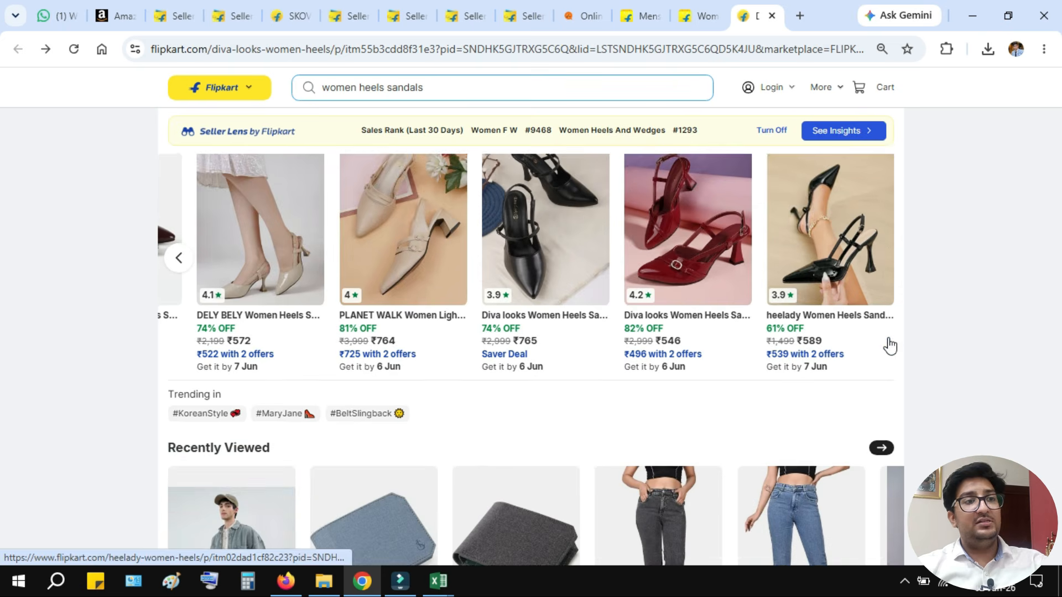
scroll(965, 322, down, 6)
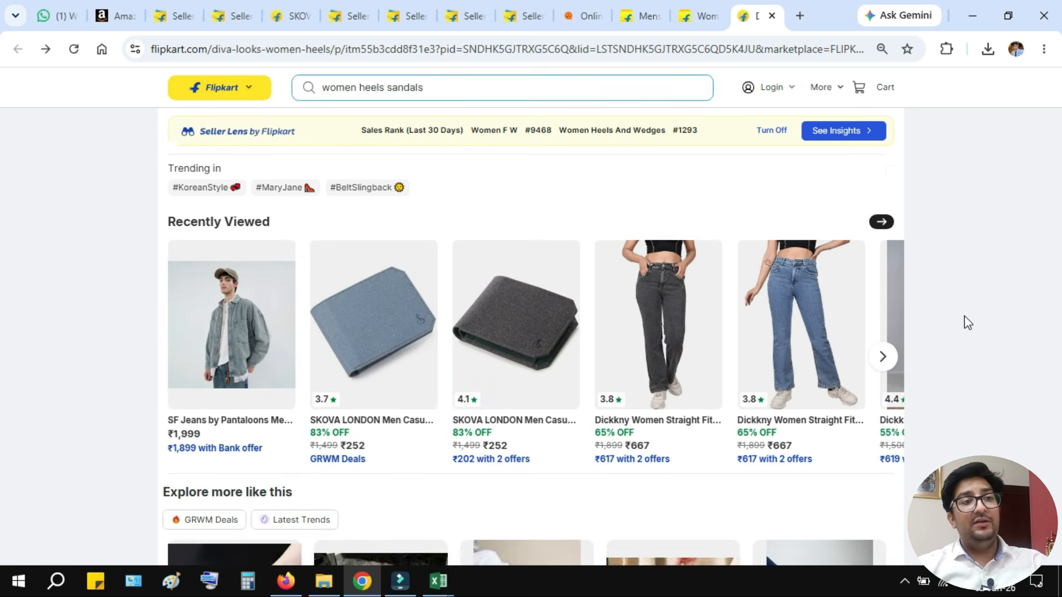
scroll(451, 268, up, 3)
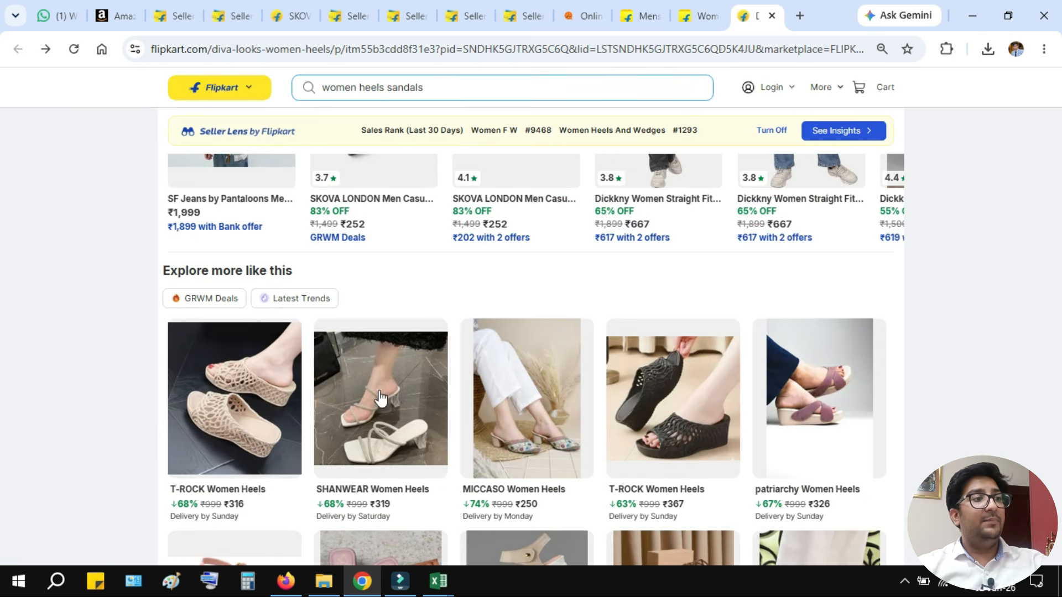
scroll(854, 398, down, 15)
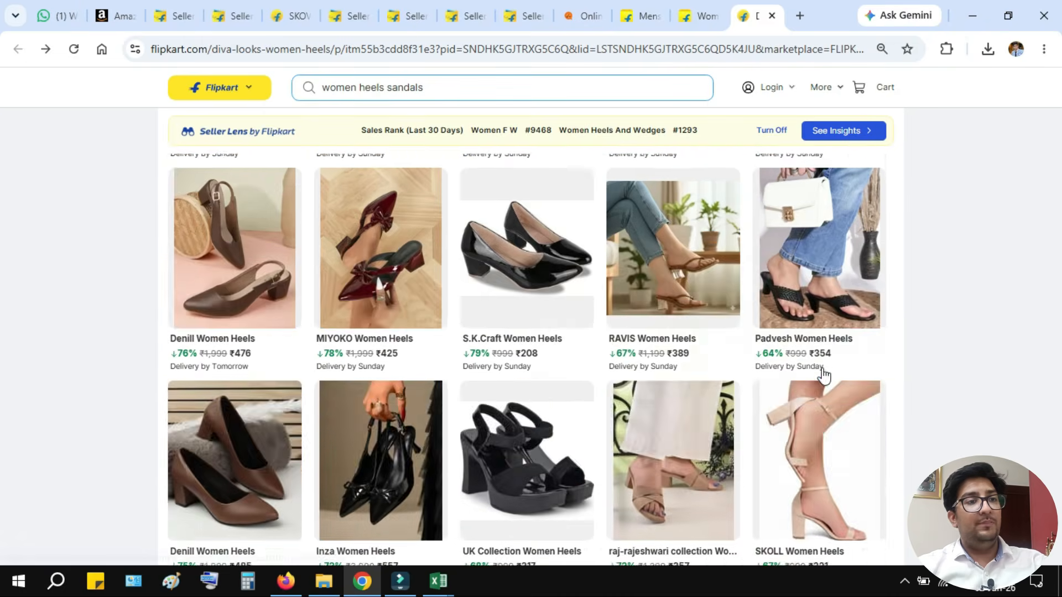
scroll(824, 373, down, 3)
scroll(826, 376, up, 15)
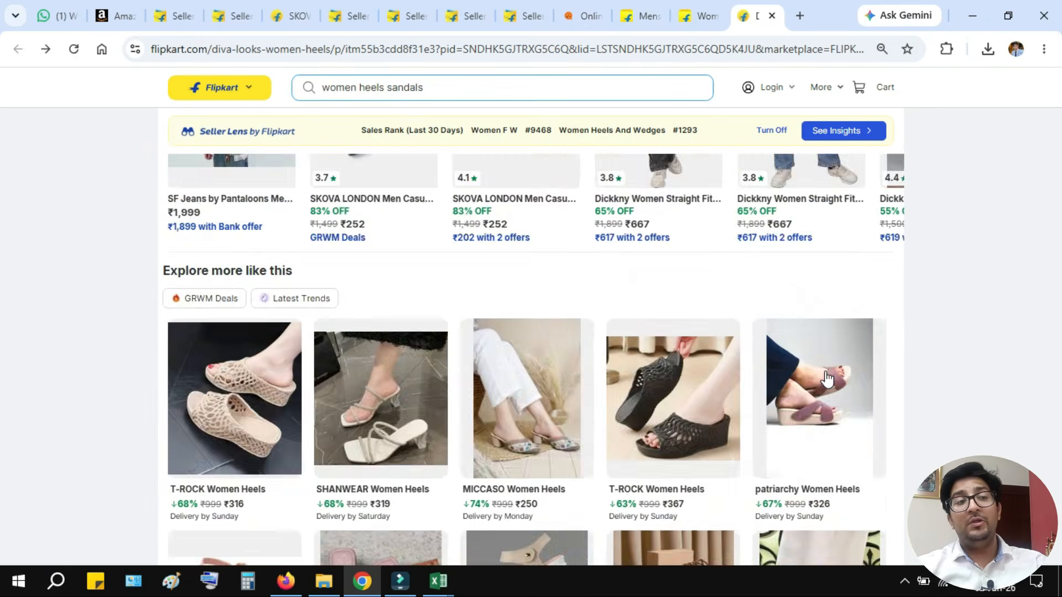
Open the #KoreanStyle trend below the sandal's Similar Products and look through its Women's Heels listings for sponsored placements.
scroll(827, 380, up, 4)
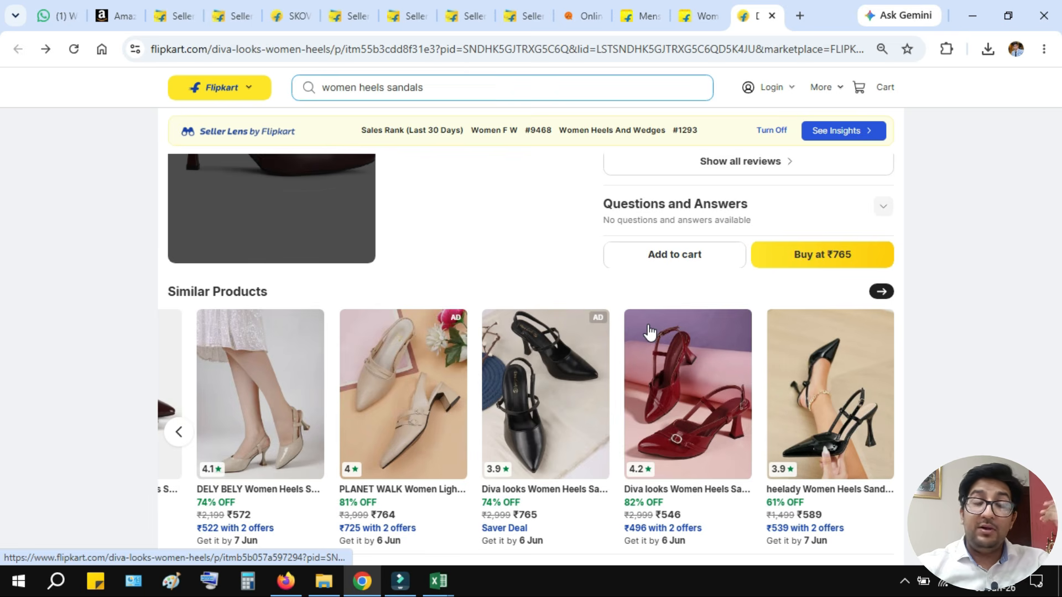
scroll(650, 332, down, 6)
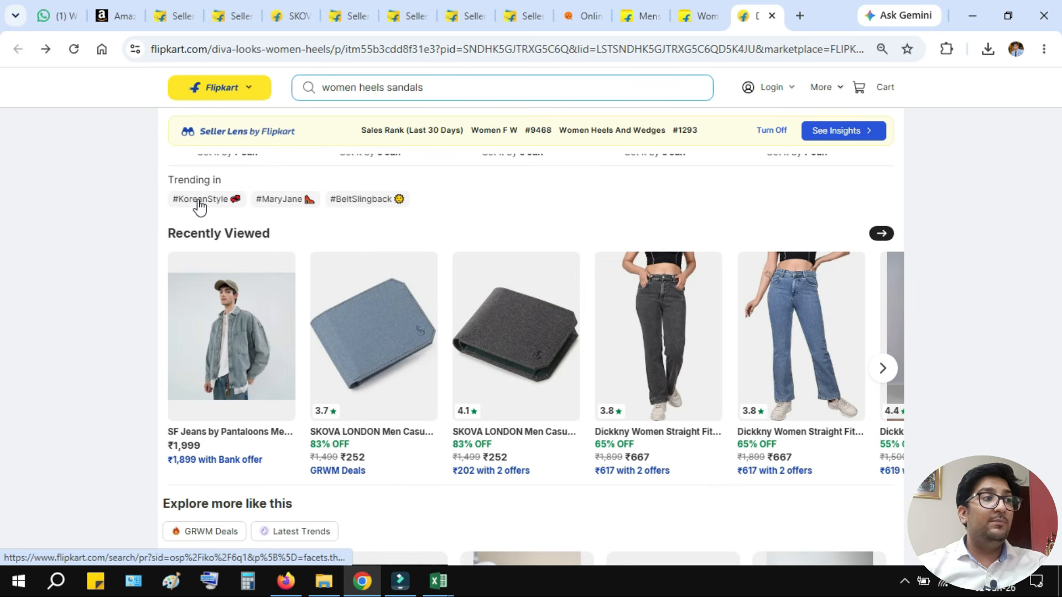
click(199, 206)
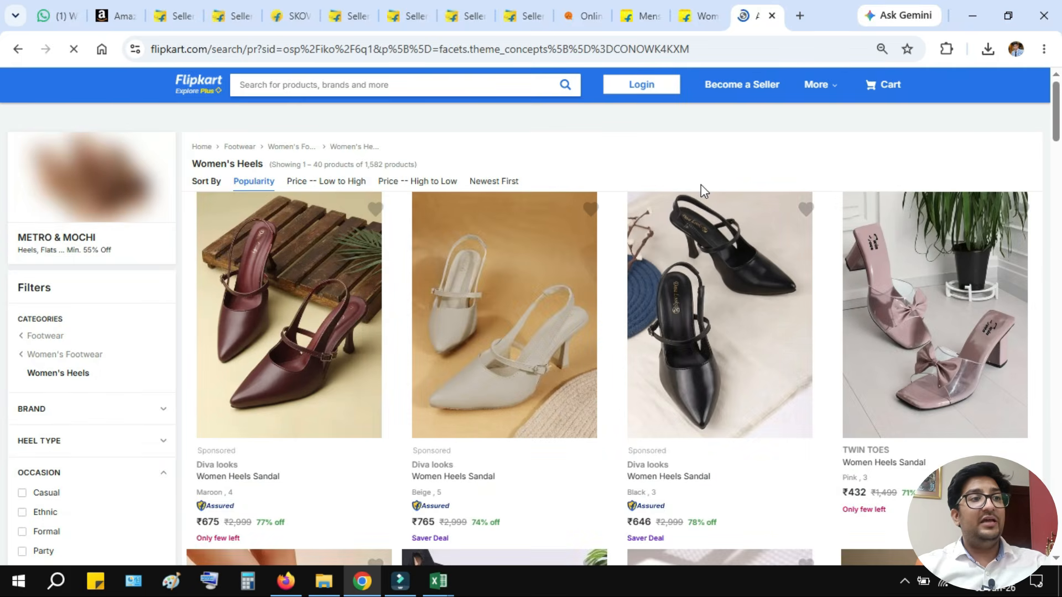
scroll(702, 185, down, 8)
scroll(700, 191, down, 20)
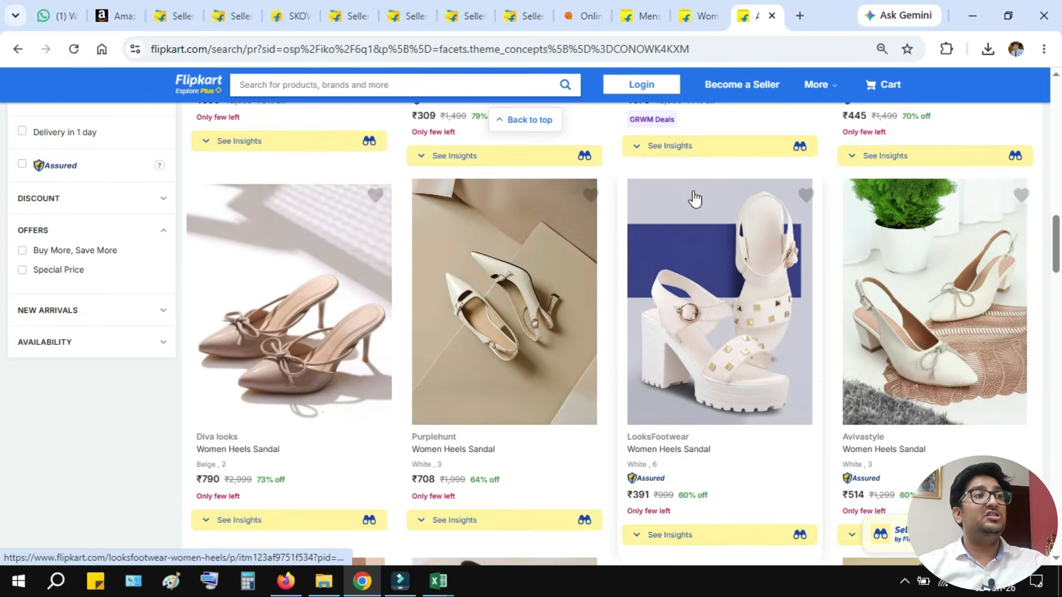
scroll(695, 198, up, 20)
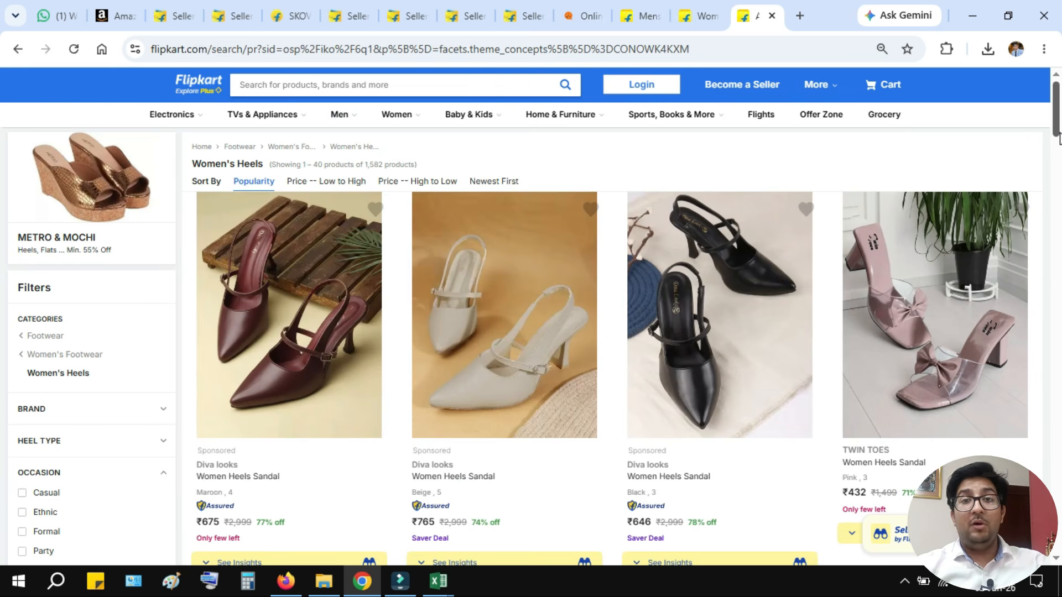
drag(1057, 123, 1059, 426)
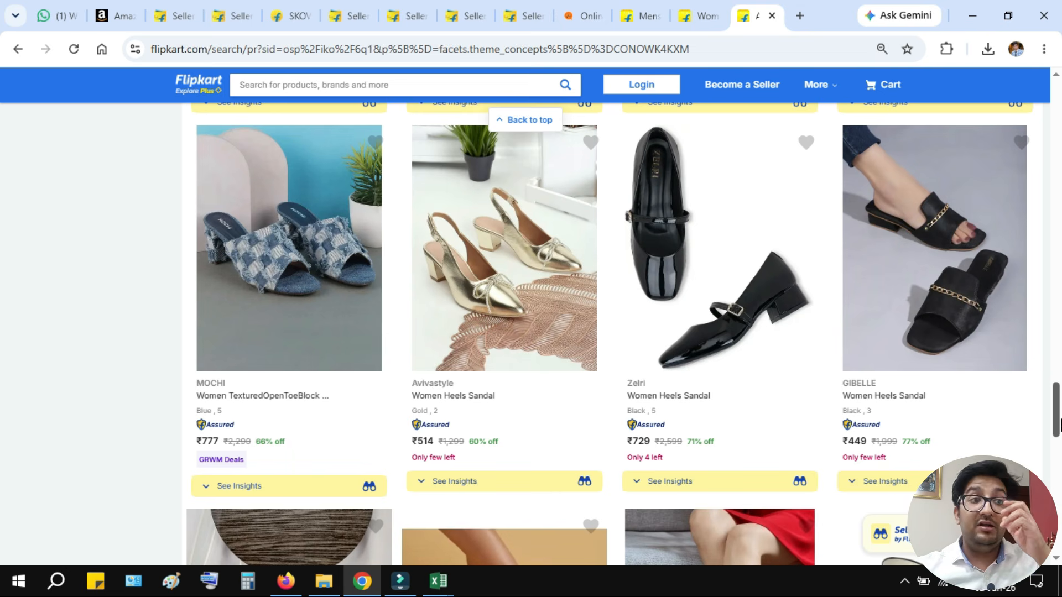
Return to the wallet campaign's adgroup details and review the Top of Search Page and Rest of Search Page placements.
click(713, 8)
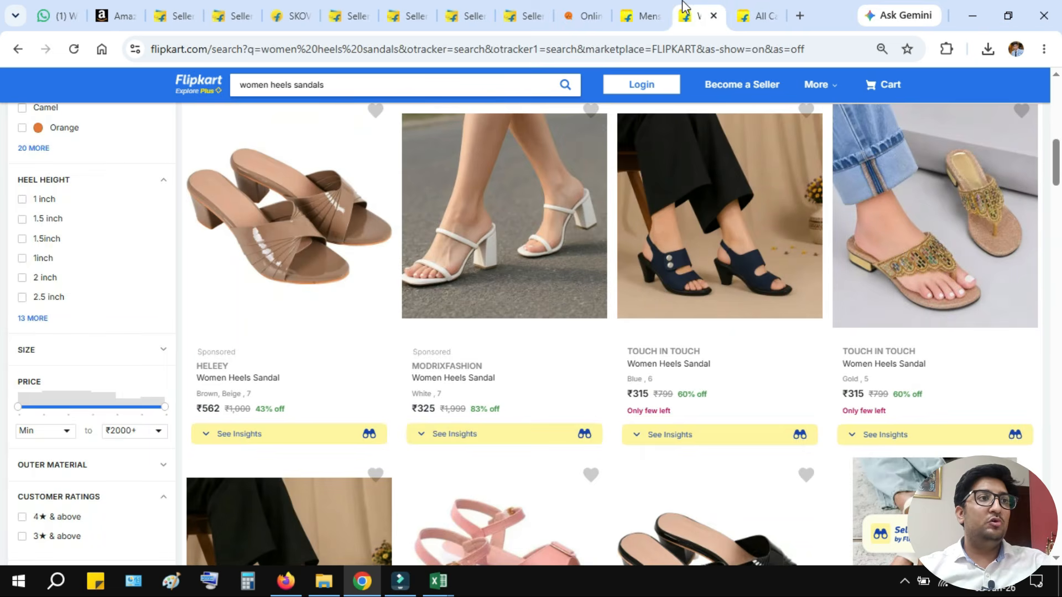
click(572, 11)
click(512, 7)
click(485, 10)
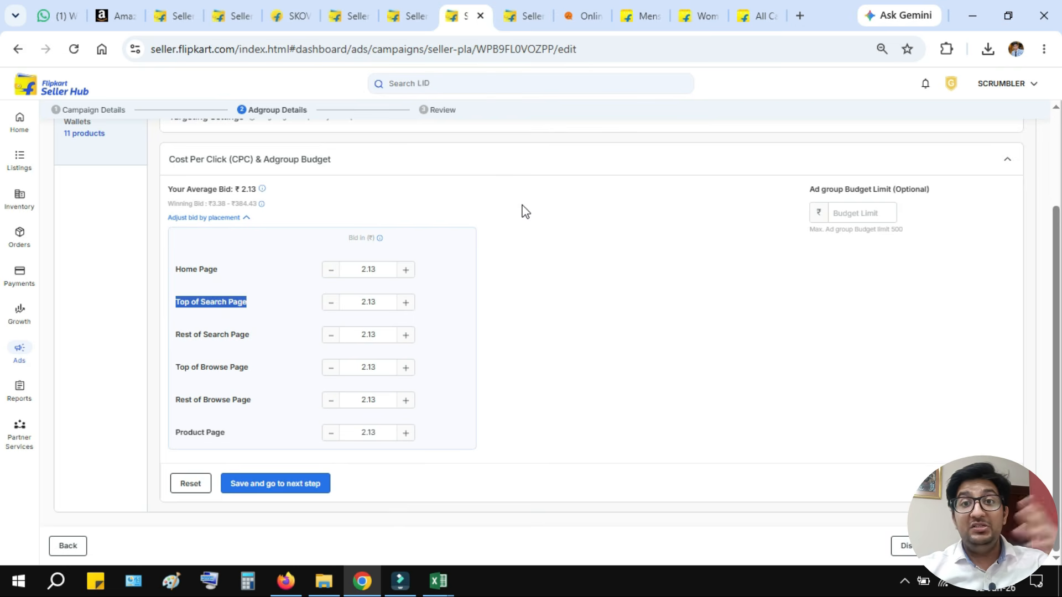
double_click(214, 301)
triple_click(221, 334)
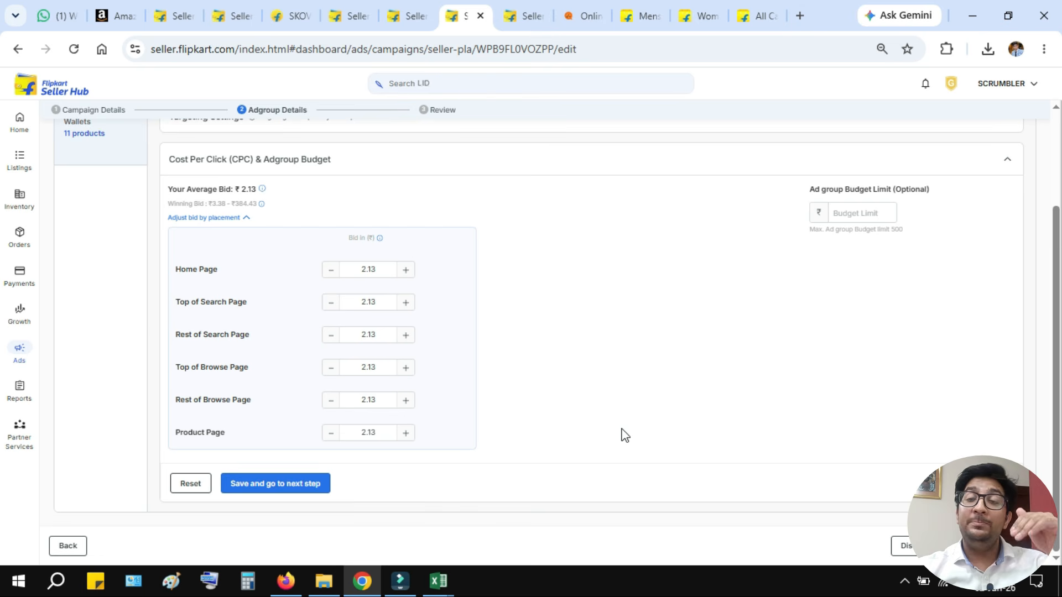
Review the most searched customer terms in the Mens Wallet search trends.
click(350, 9)
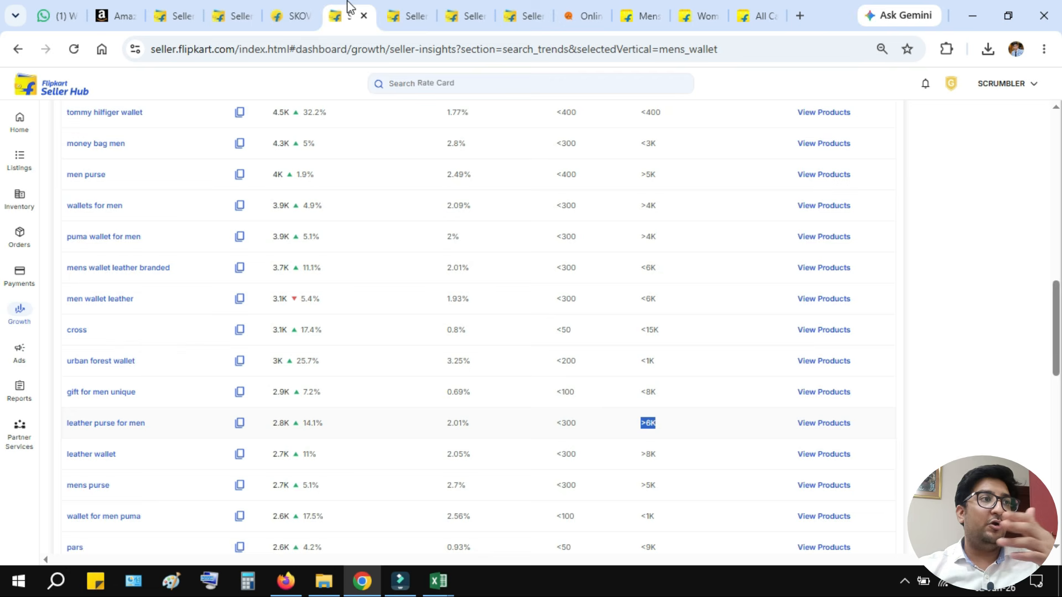
scroll(454, 378, up, 10)
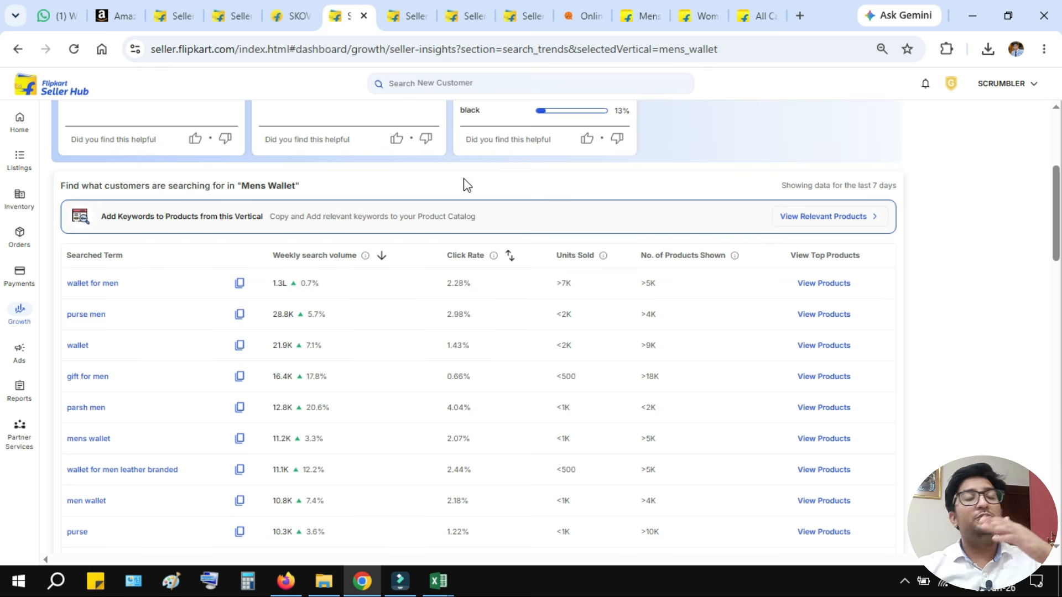
click(529, 7)
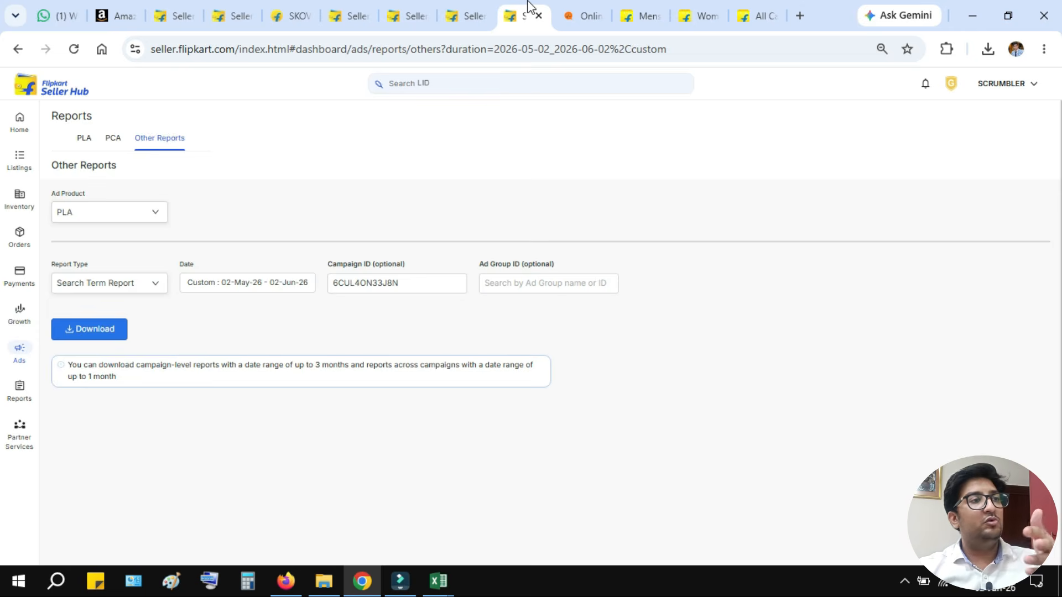
In the wallet campaign, set the Top of Search Page and Rest of Search Page bids to 3.5 and Top of Browse Page to 3.
click(491, 3)
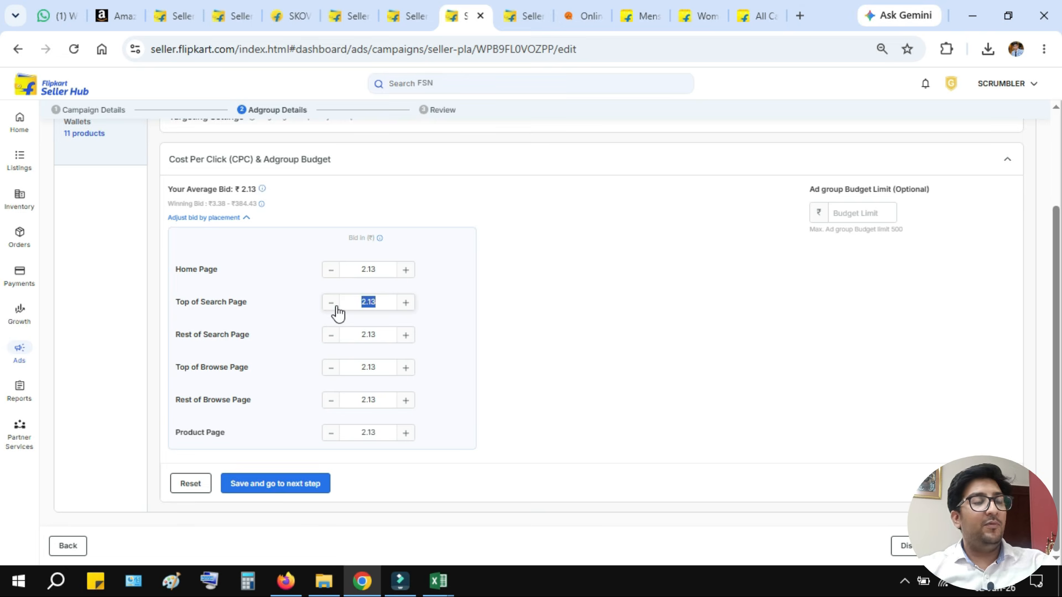
text(3.5)
click(386, 335)
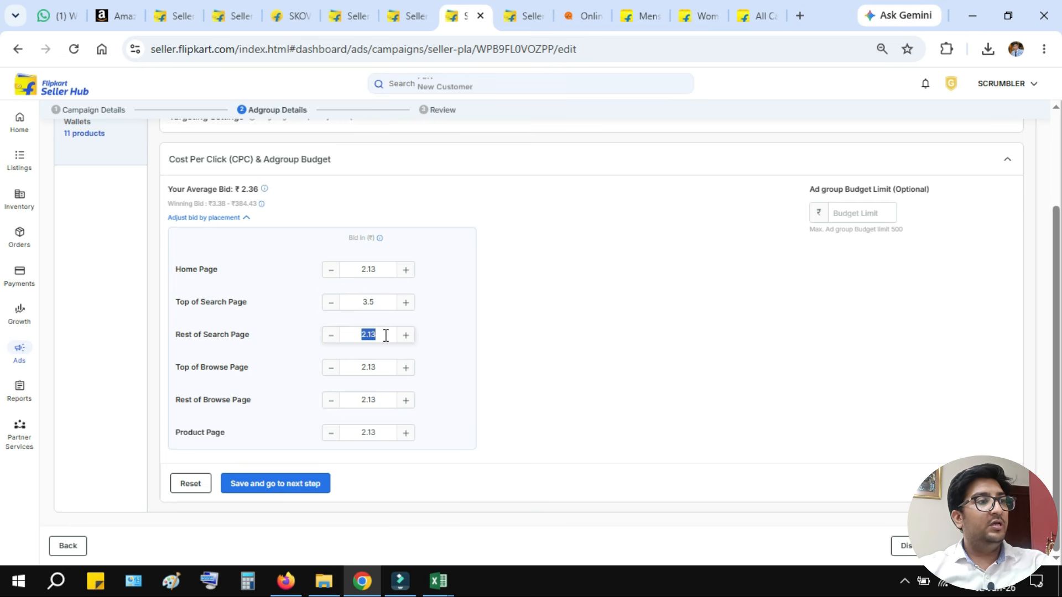
text(3.5)
double_click(388, 367)
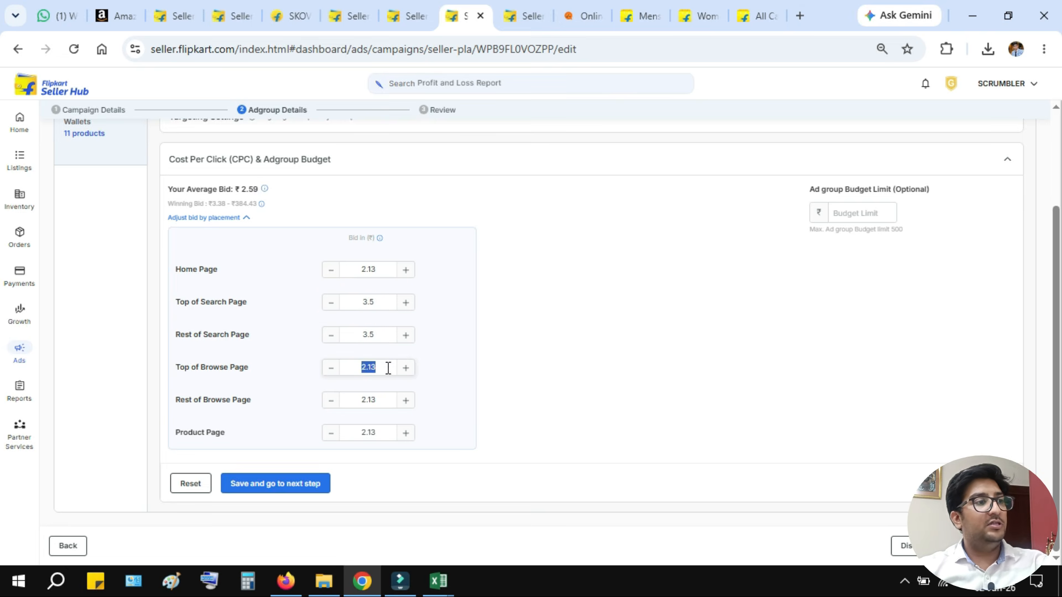
text(3)
double_click(389, 400)
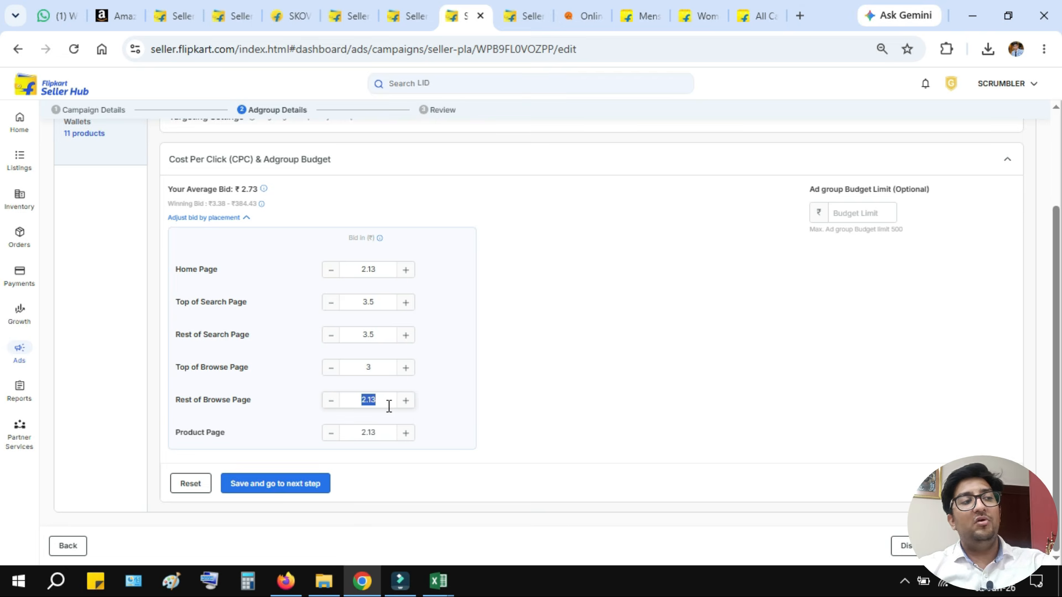
click(695, 401)
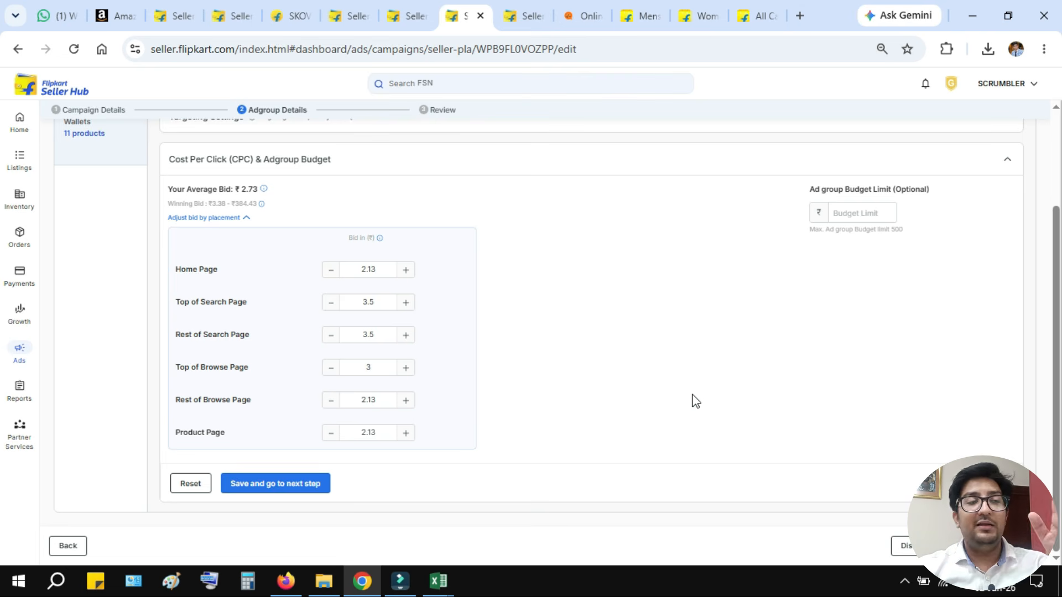
Look through the first page of "women heels sandals" search results down to the page numbers and back.
click(688, 8)
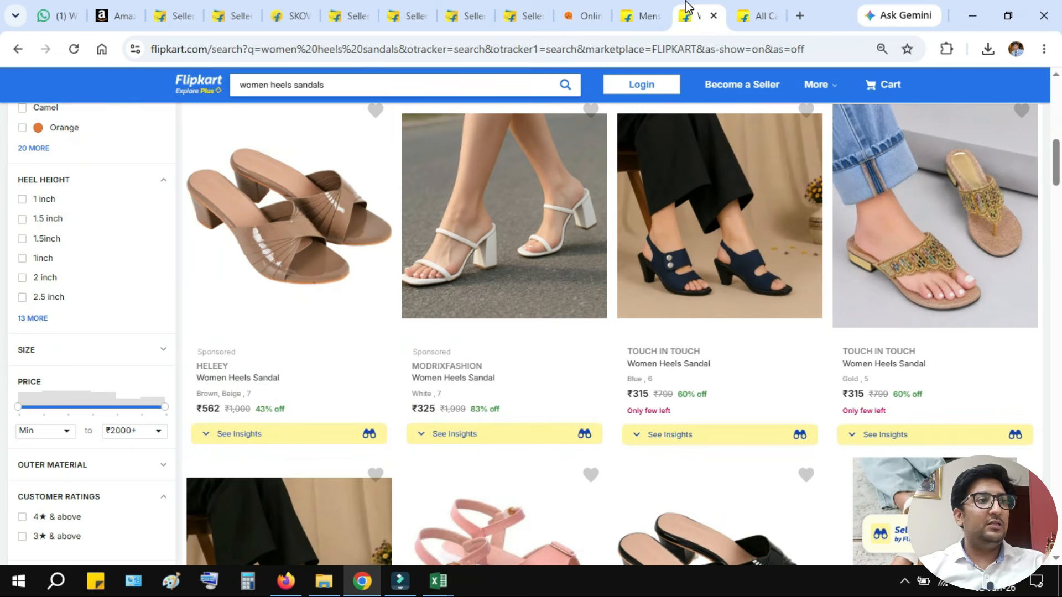
scroll(448, 331, up, 5)
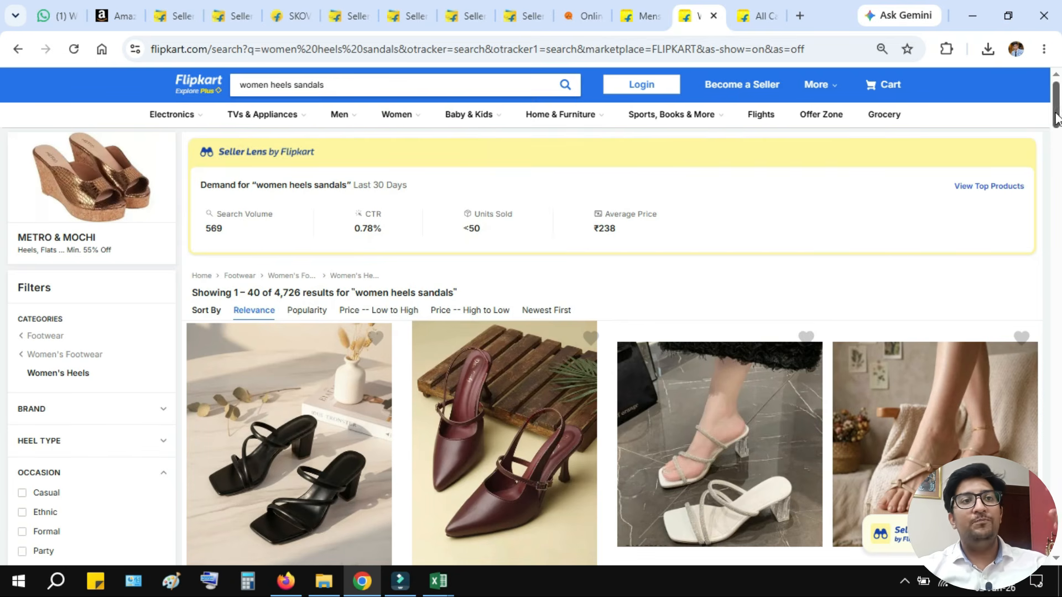
drag(1055, 105, 1059, 434)
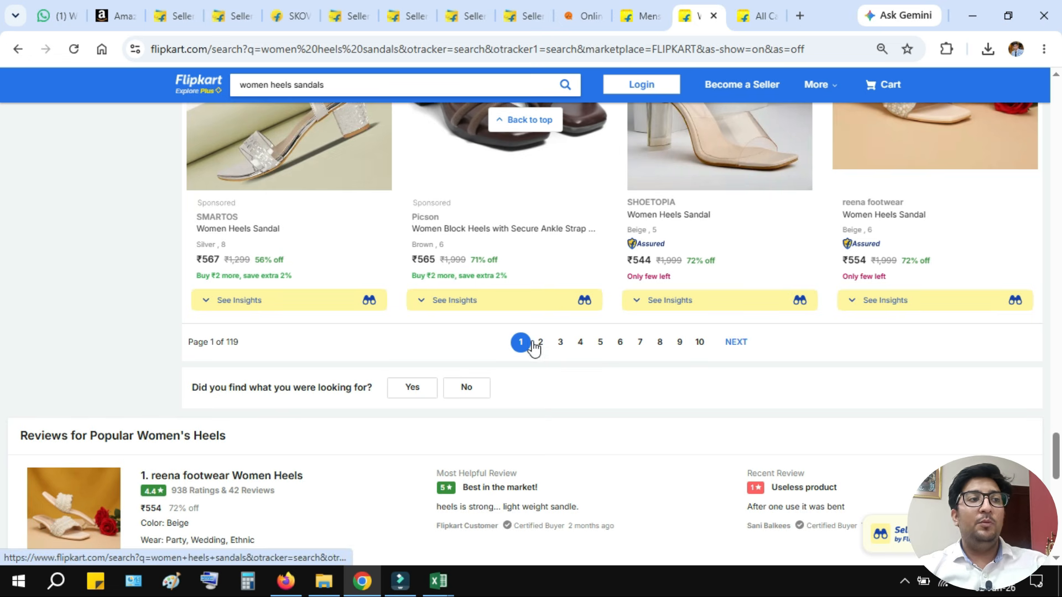
scroll(916, 375, up, 20)
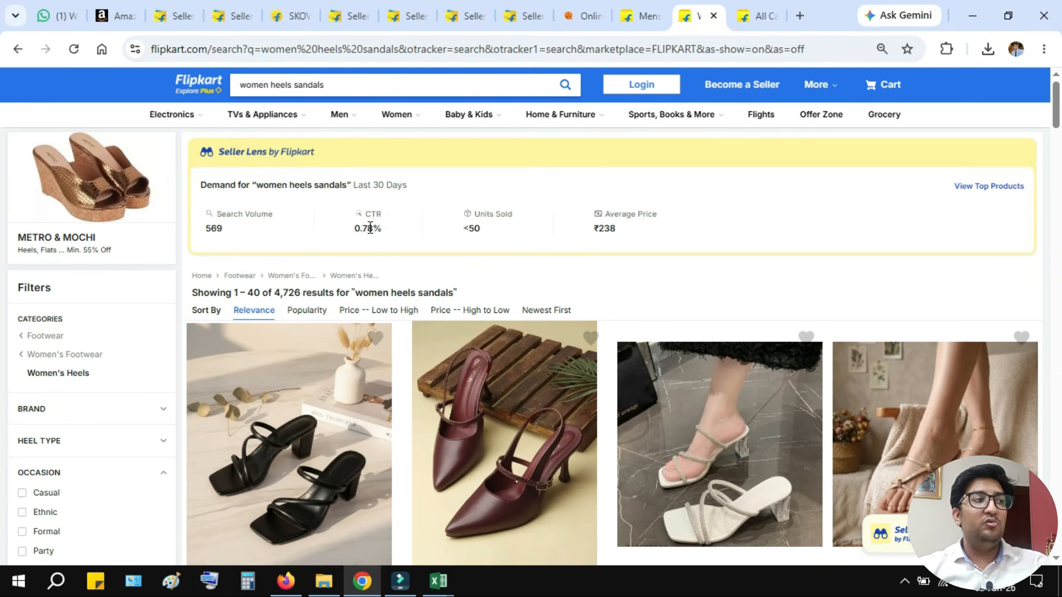
Browse to the men's Formal Shoes category and look through its listings down to the end of the first page.
click(755, 15)
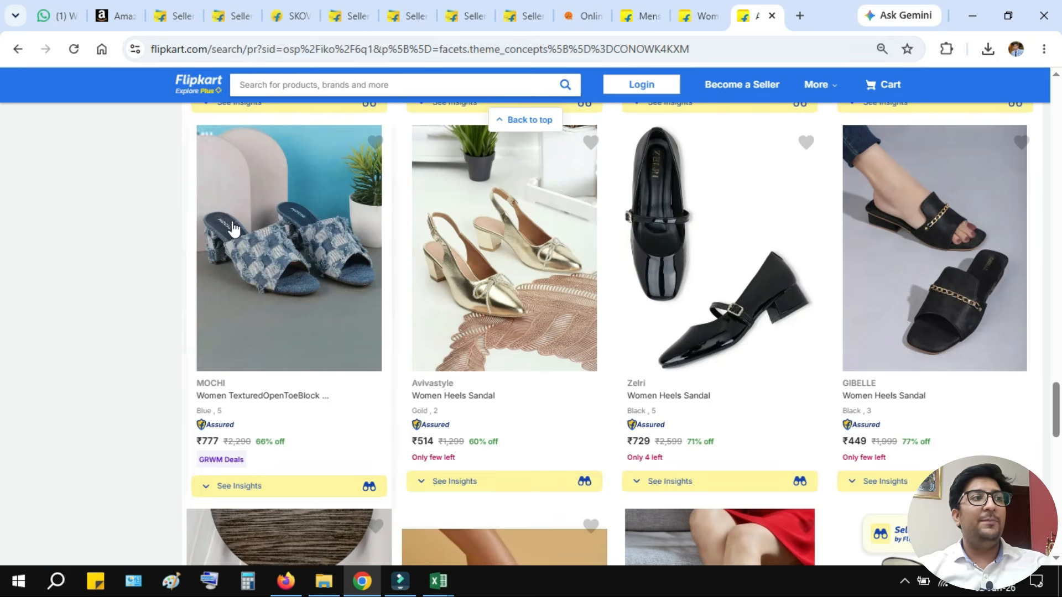
scroll(565, 324, up, 20)
scroll(1060, 235, up, 10)
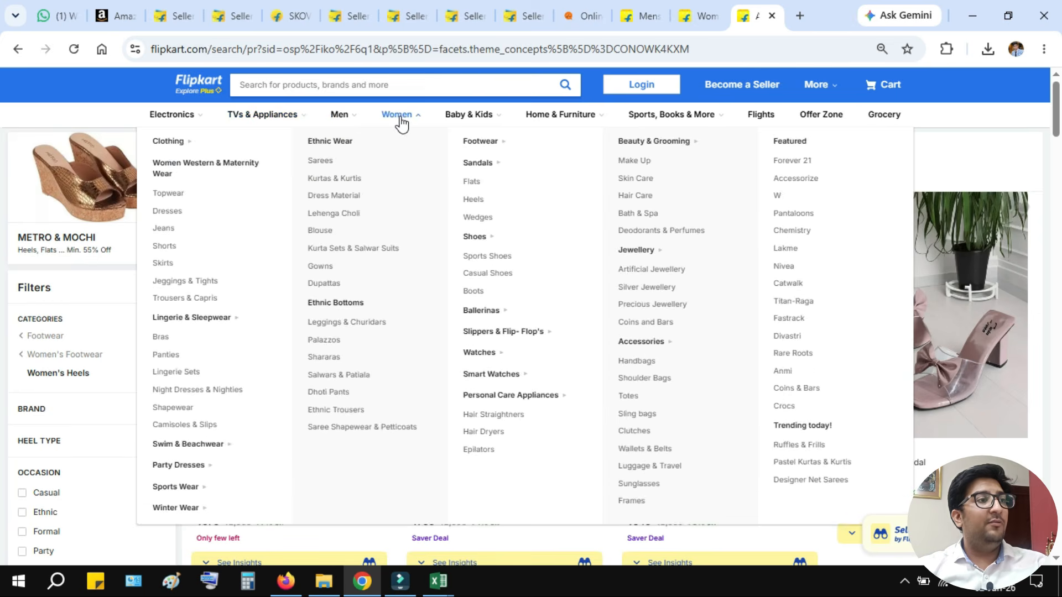
mouse_move(334, 119)
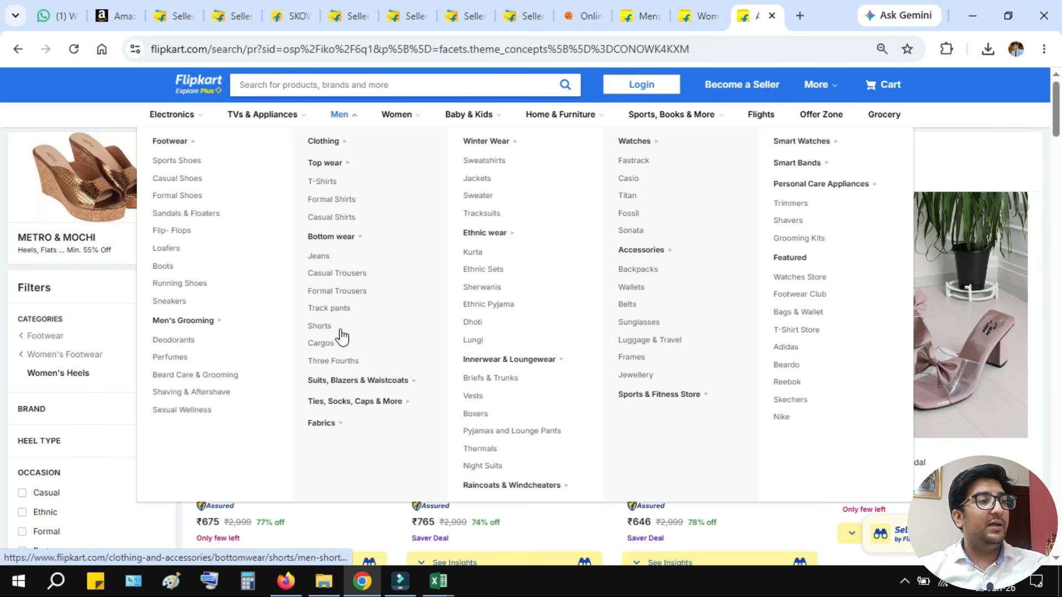
click(186, 197)
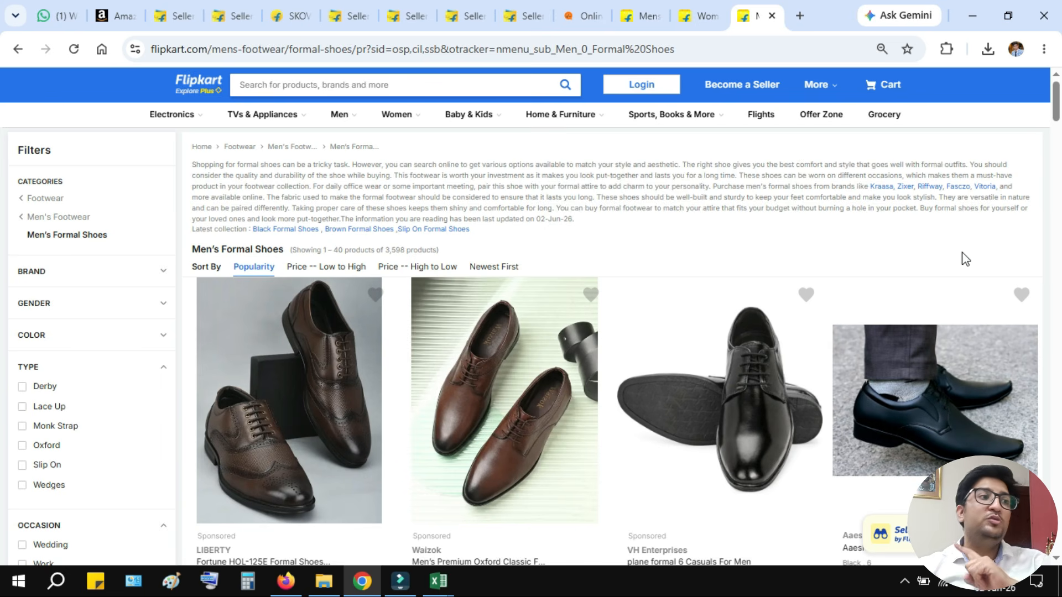
scroll(962, 261, down, 3)
drag(1059, 150, 1056, 415)
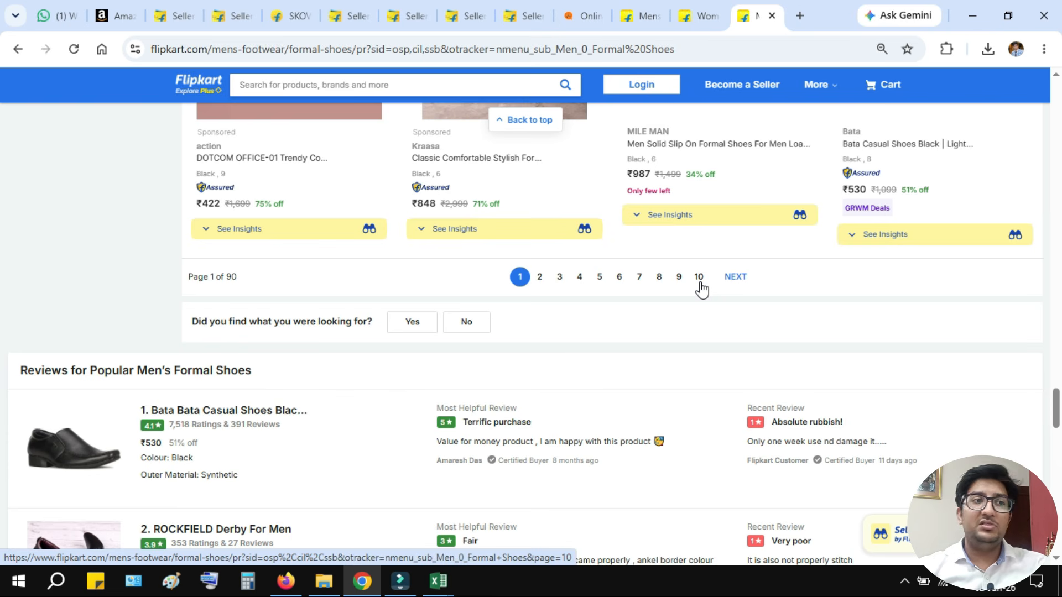
Go back to the wallet campaign's placement bids and read the explanation of the Rest of Browse Page placement.
click(694, 16)
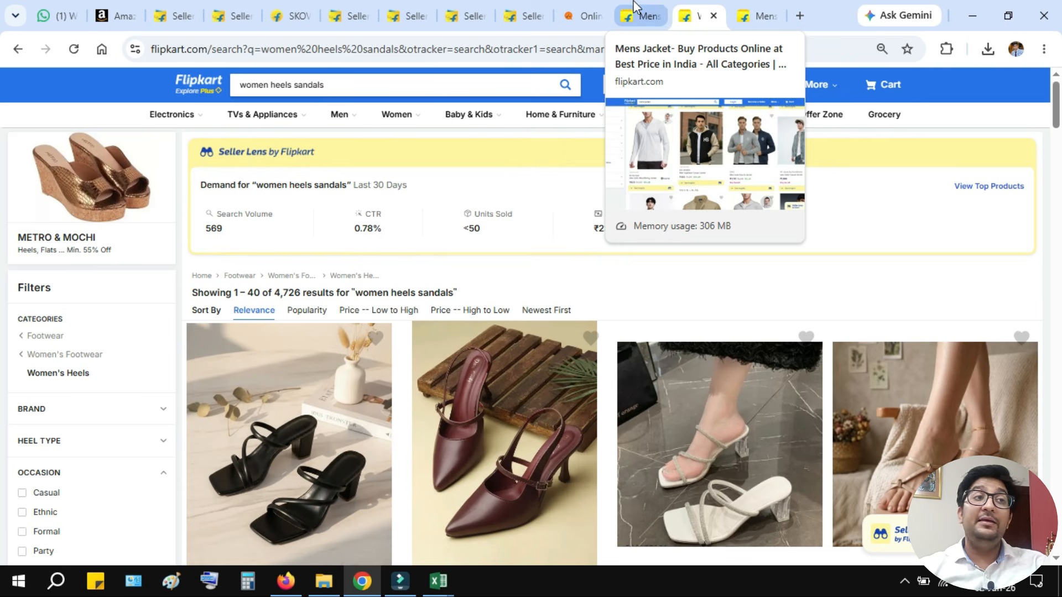
click(608, 7)
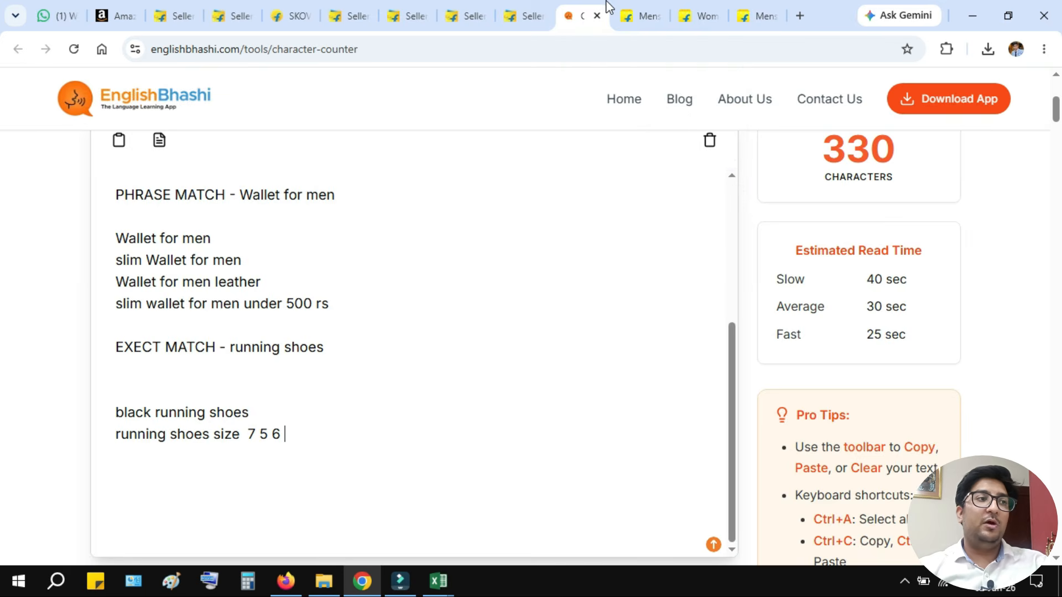
click(532, 9)
click(480, 7)
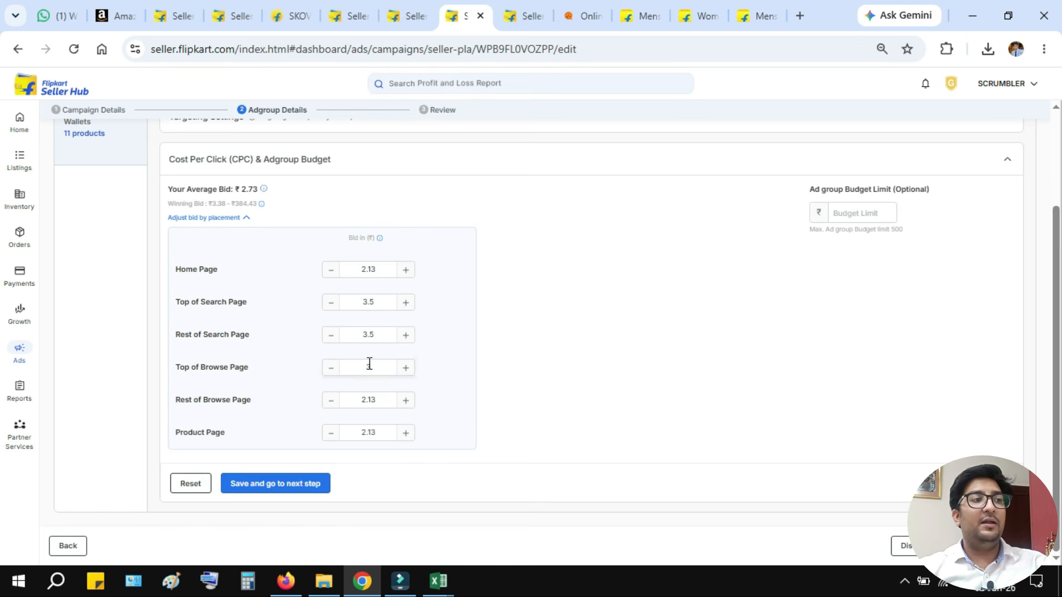
drag(175, 400, 280, 402)
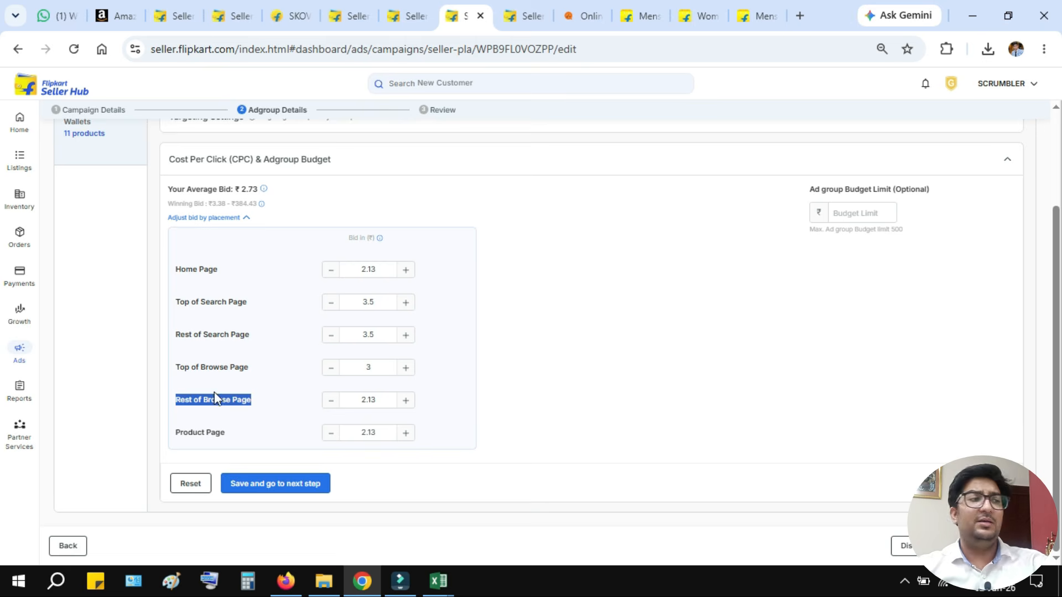
mouse_move(201, 406)
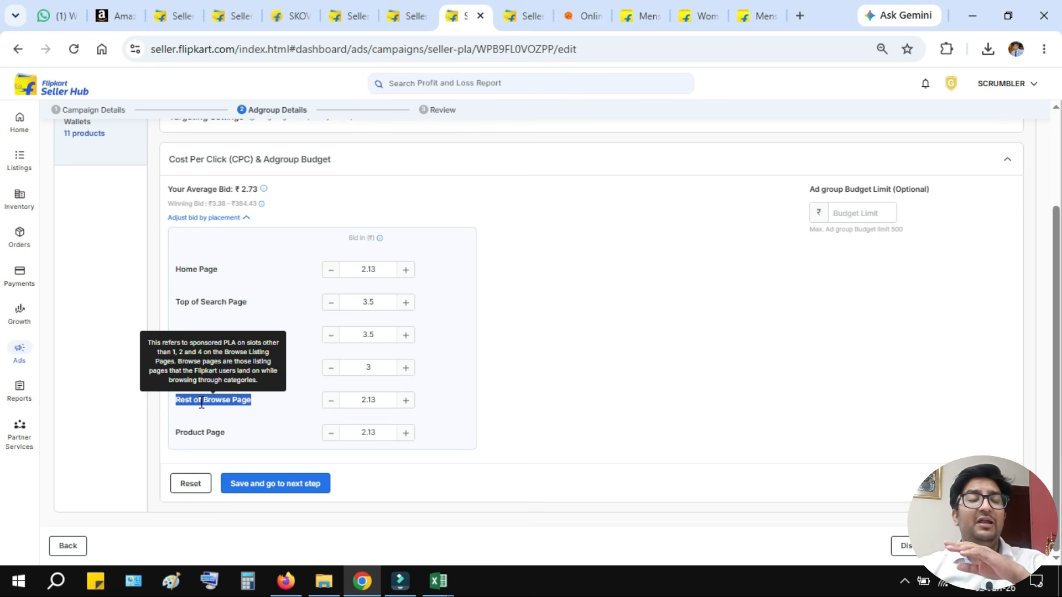
Review the Top of Search, Rest of Search, Product Page and Top of Browse placements in the campaign's bid list.
click(198, 304)
triple_click(198, 304)
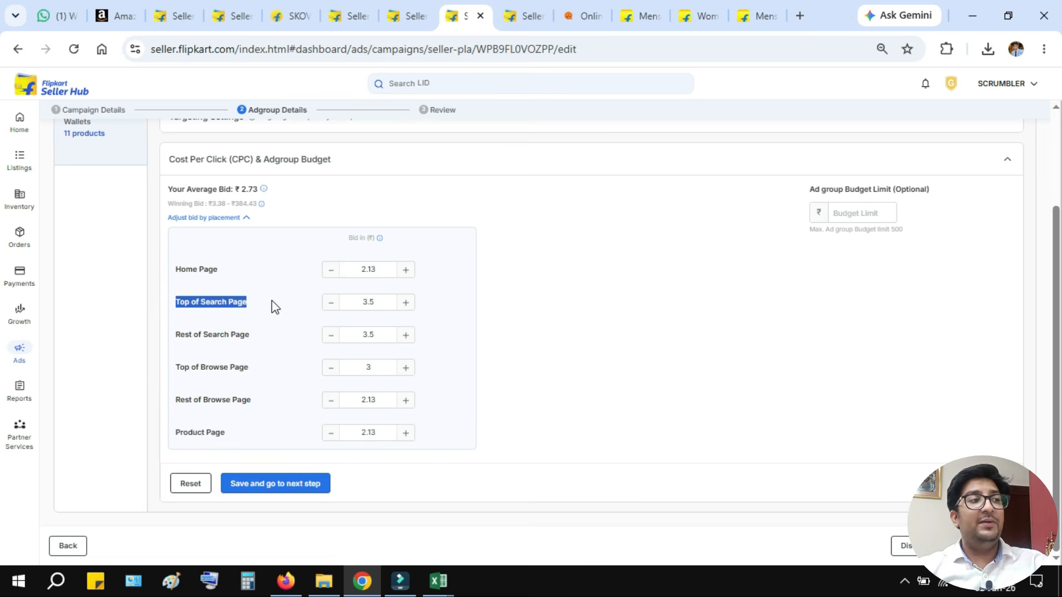
drag(178, 339, 263, 339)
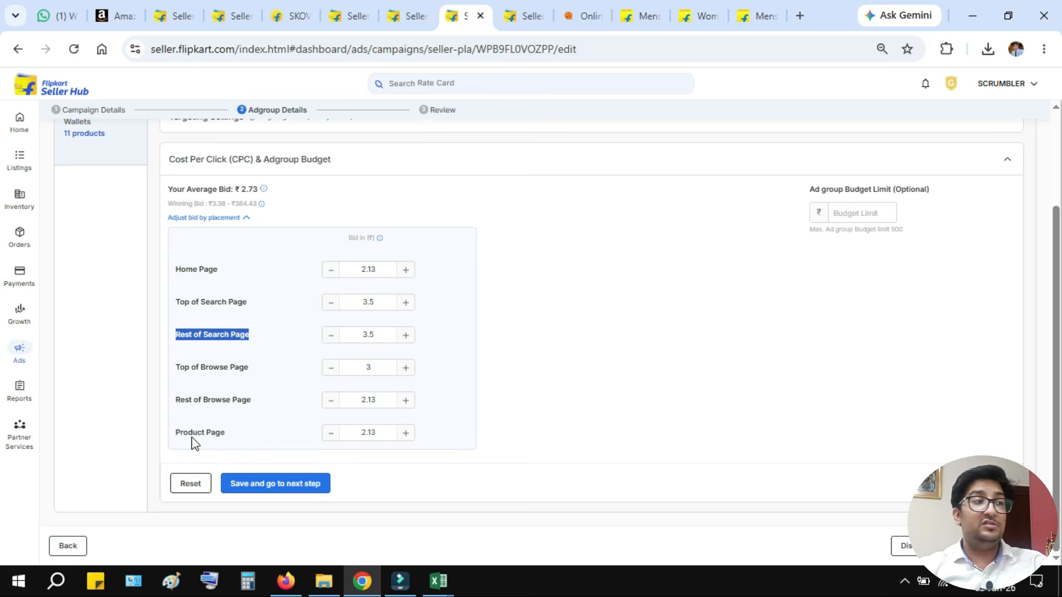
drag(171, 437, 253, 436)
drag(173, 372, 268, 372)
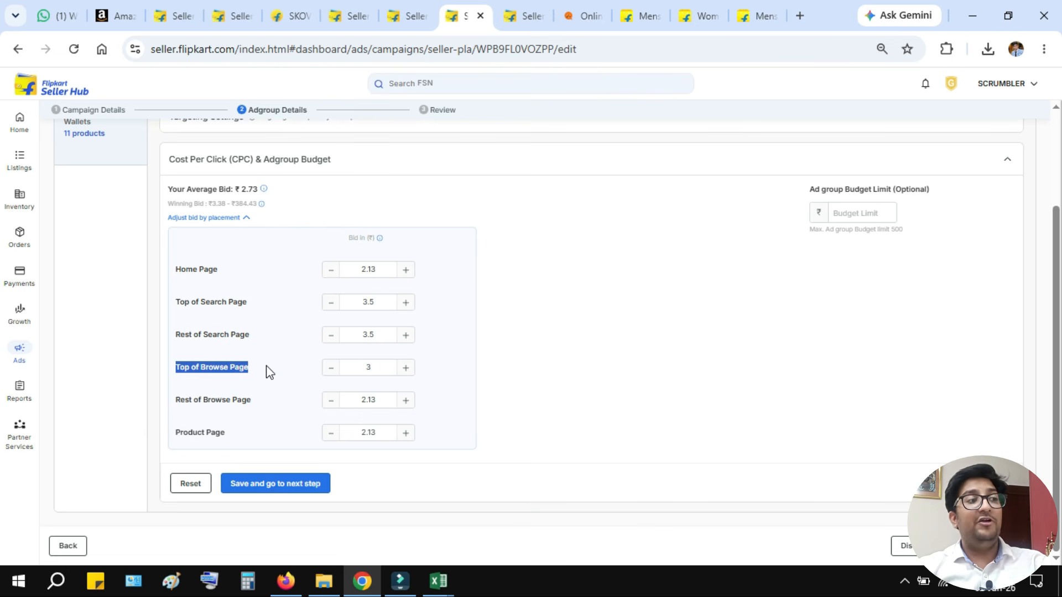
click(380, 430)
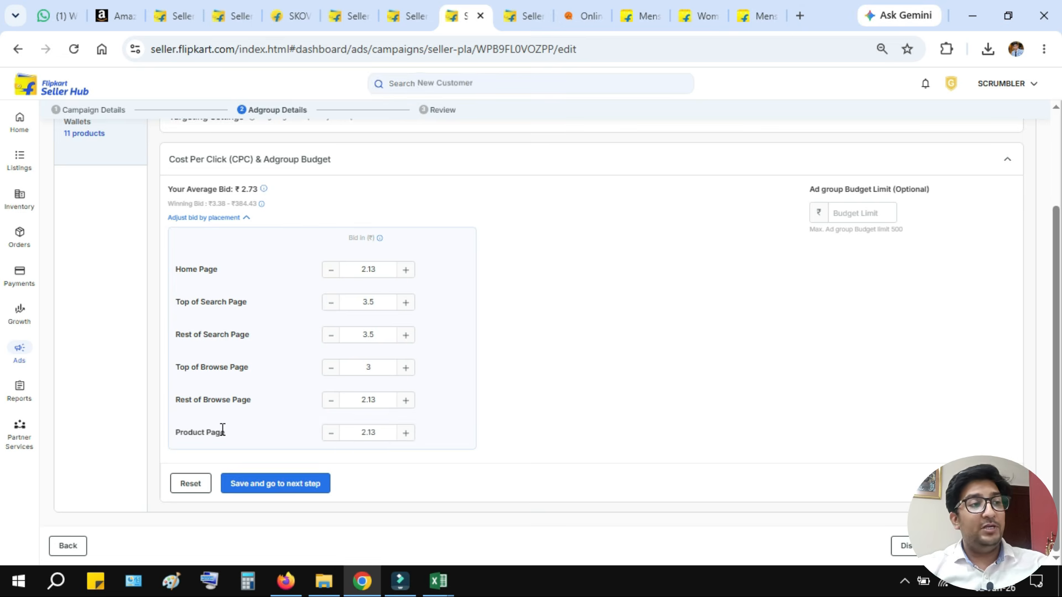
Read the explanation of the Product Page placement and open the wallet ad group's keyword targeting list.
mouse_move(223, 432)
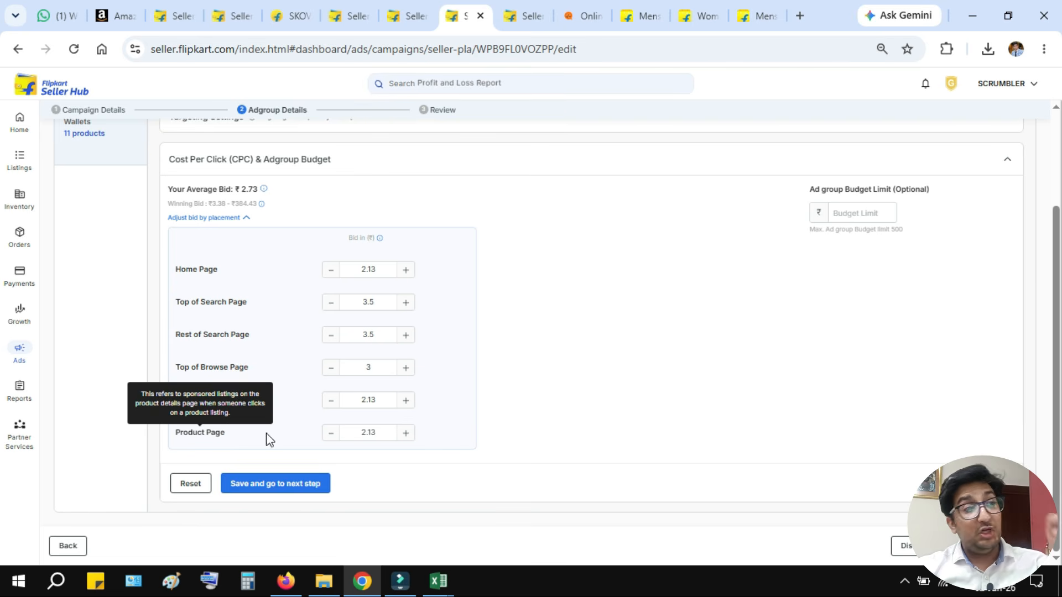
scroll(820, 365, up, 2)
click(508, 203)
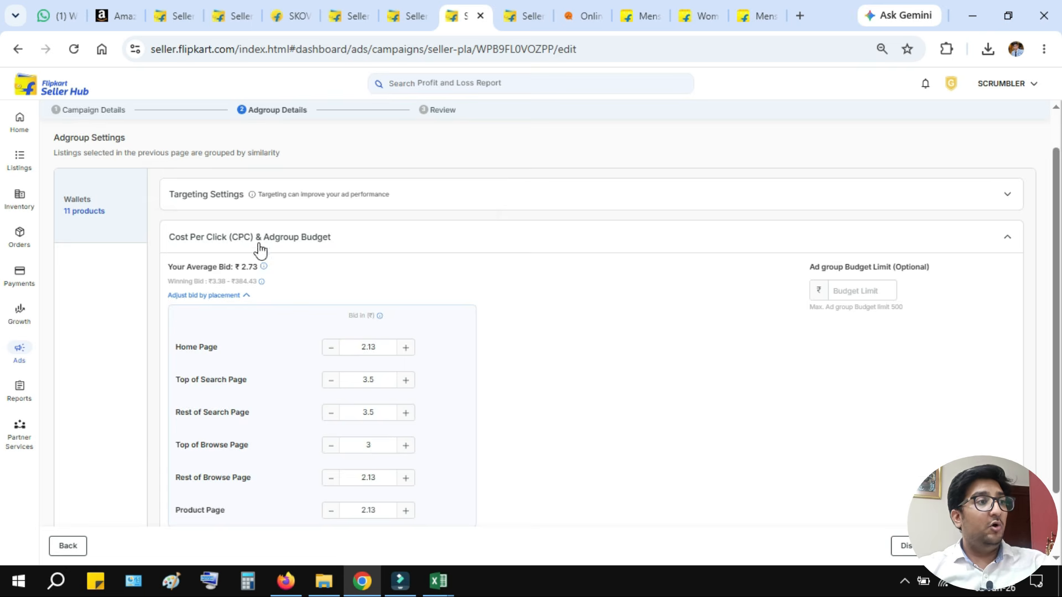
click(321, 357)
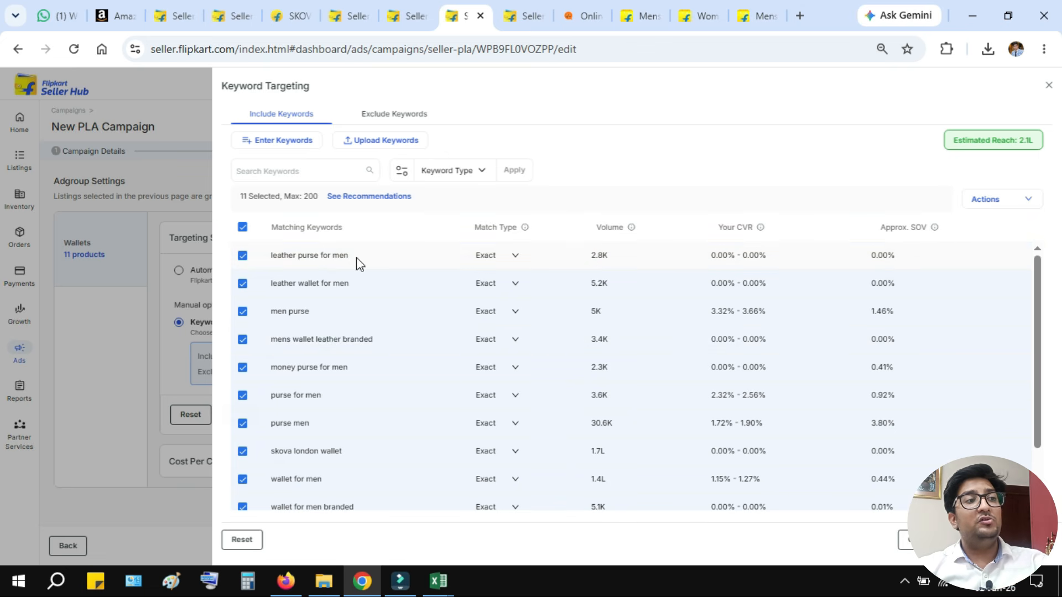
click(369, 2)
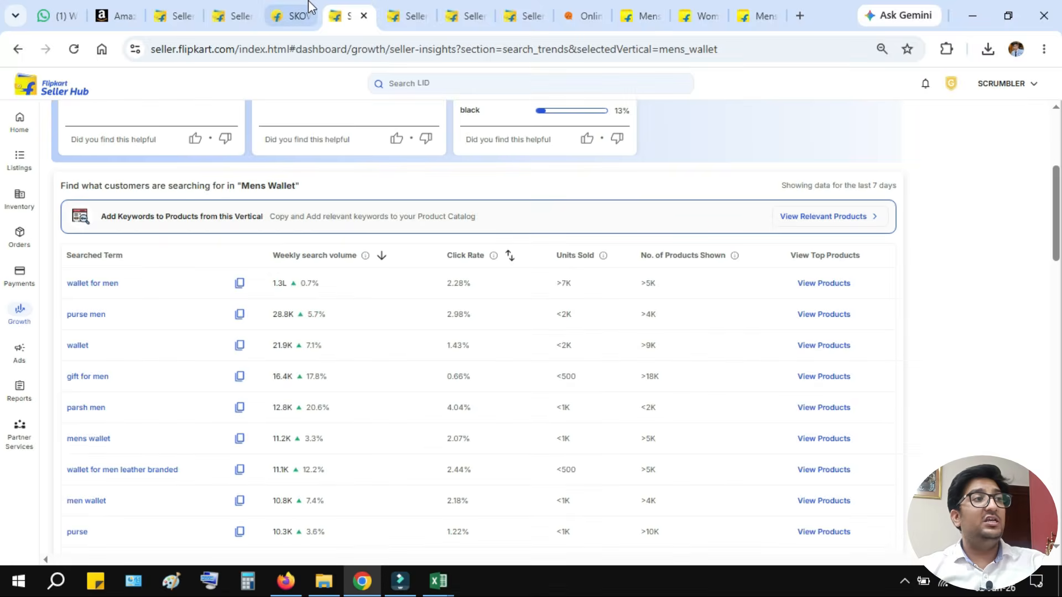
click(308, 2)
click(357, 7)
click(415, 7)
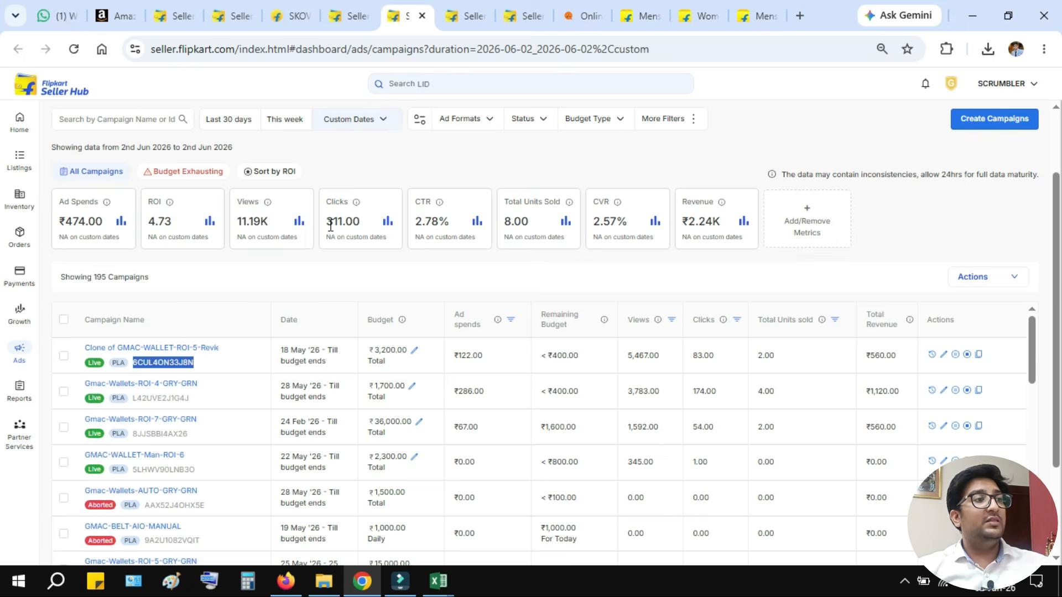
click(487, 6)
Copy the keyword "leather purse for men" from the campaign's included keywords and look it up in Search Trends.
drag(269, 256, 406, 271)
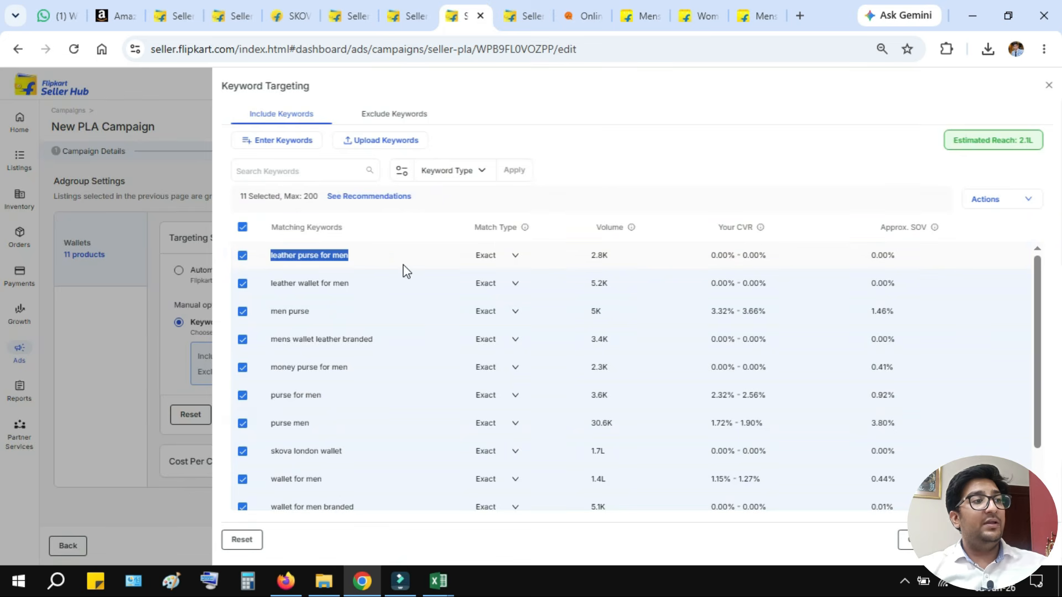
click(299, 12)
click(221, 12)
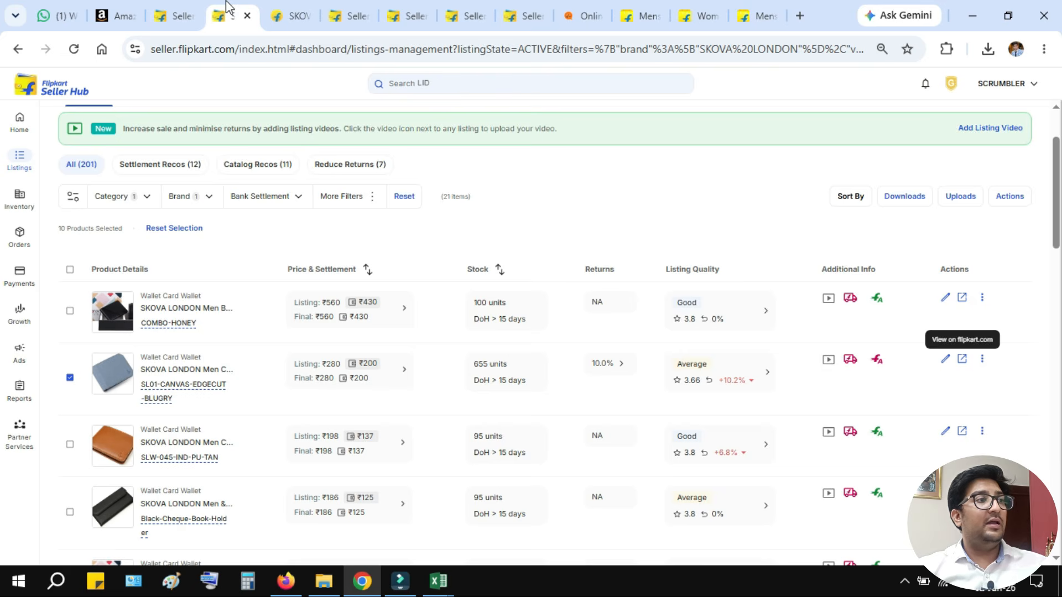
click(188, 10)
click(384, 8)
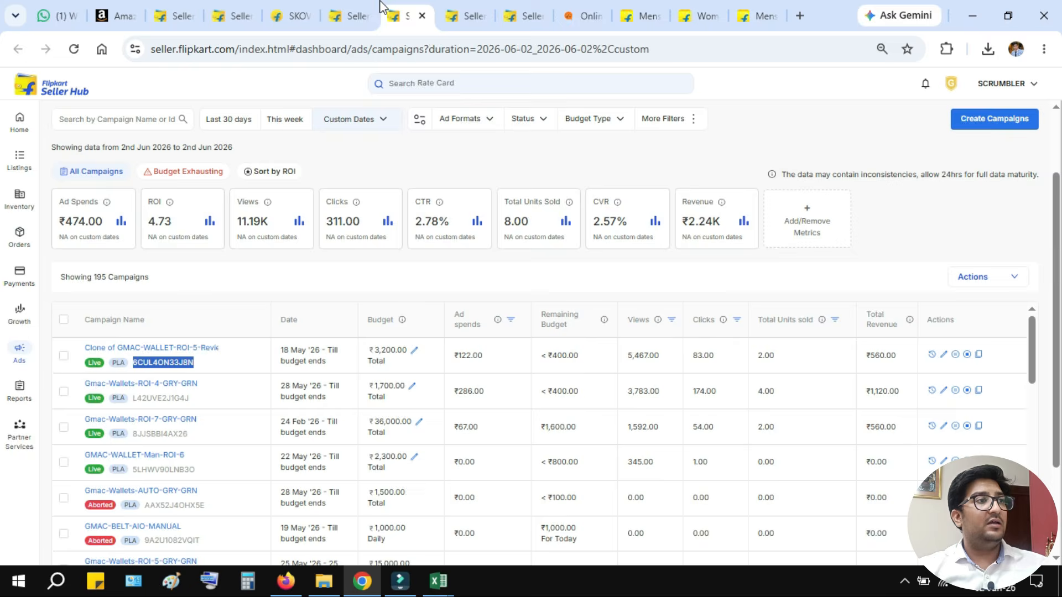
click(332, 7)
scroll(122, 191, up, 5)
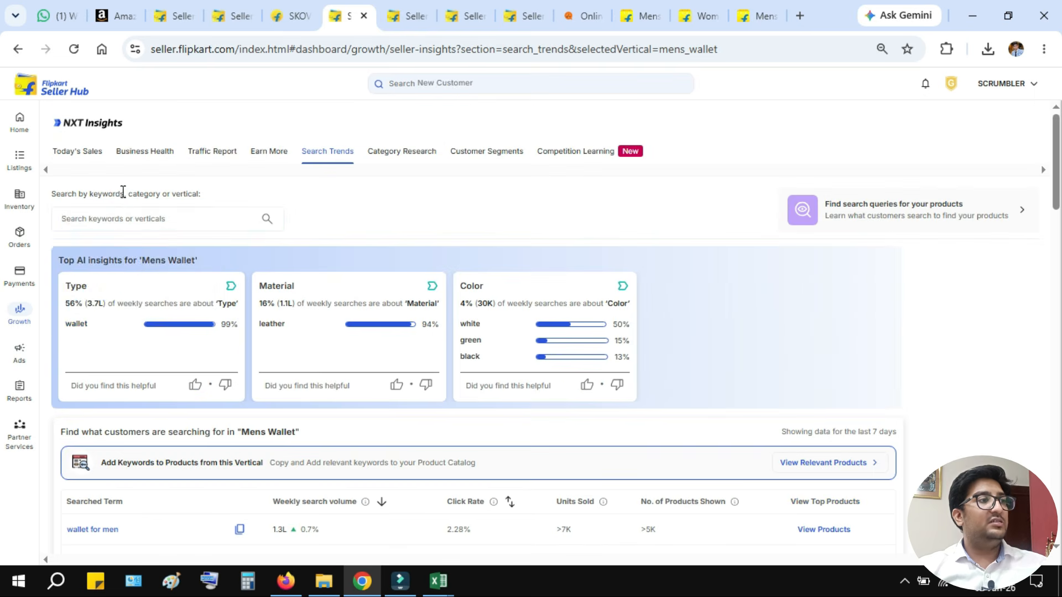
click(130, 228)
text(leather purse for men)
key(Return)
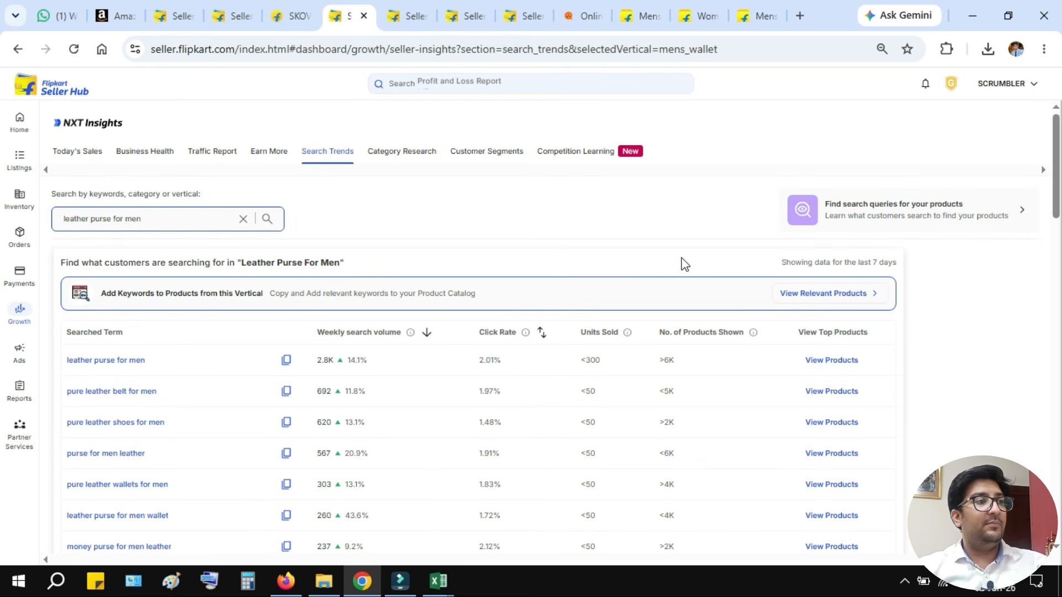
Copy the term "leather purse for men" from the trends results, find its occurrences on the page and close the find.
click(286, 360)
key(ctrl+f)
key(ctrl+v)
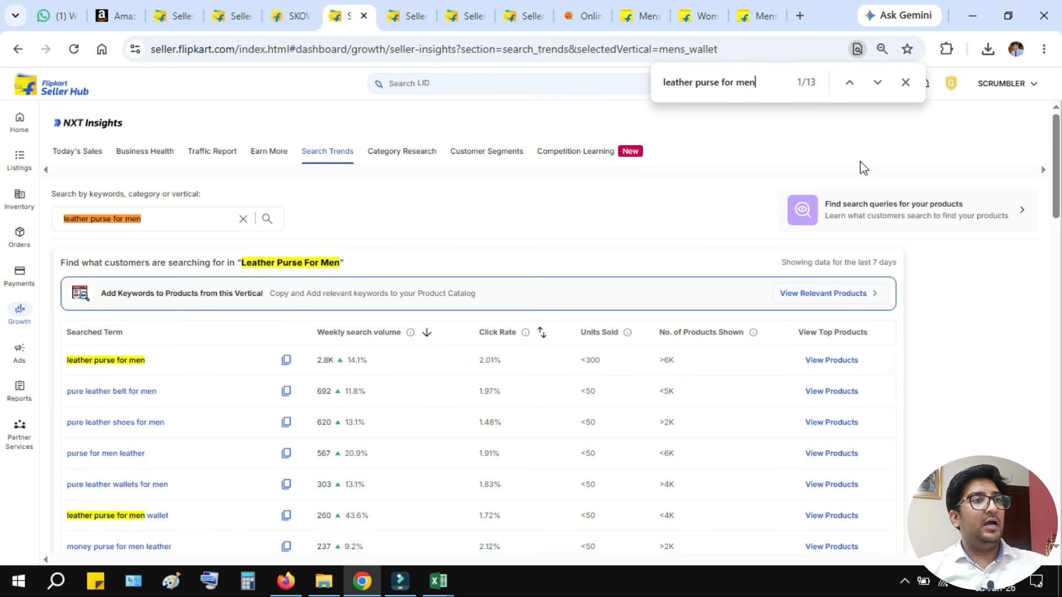
click(905, 82)
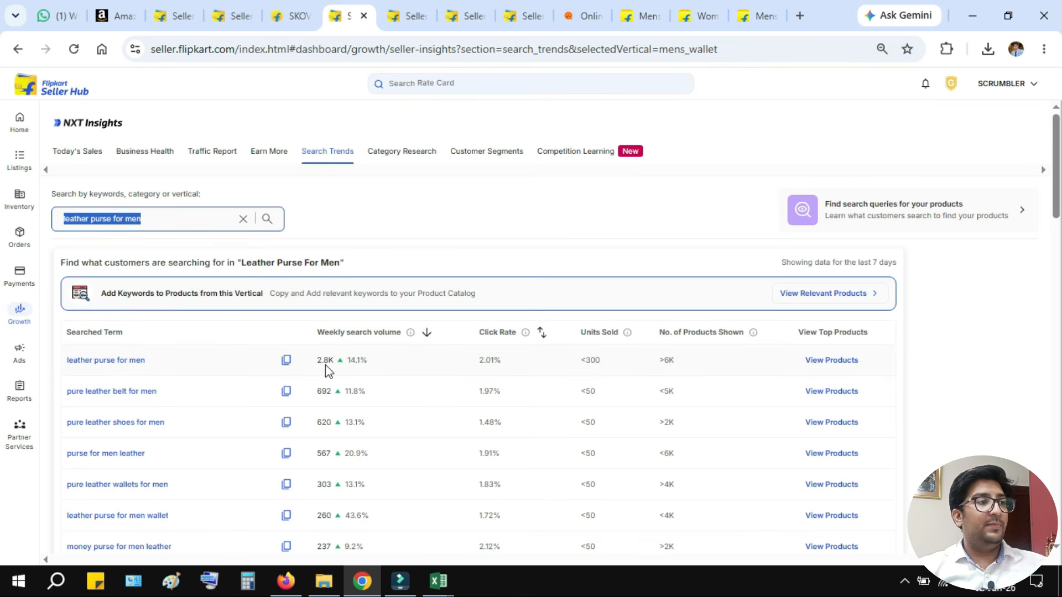
Compare the weekly search volumes of "leather purse for men" and "purse for men leather" in the results.
drag(316, 360, 346, 368)
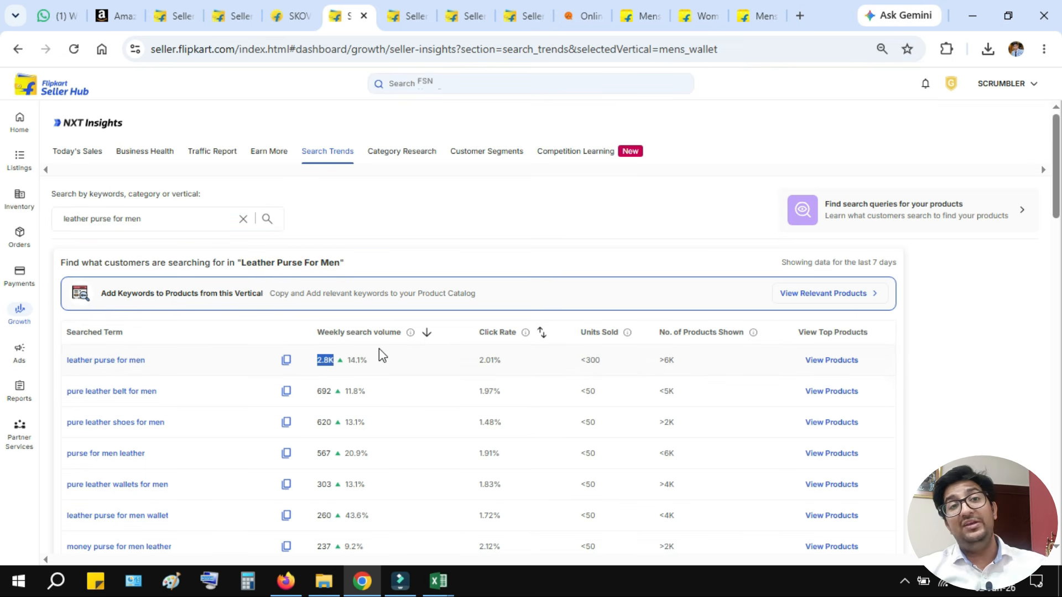
mouse_move(414, 339)
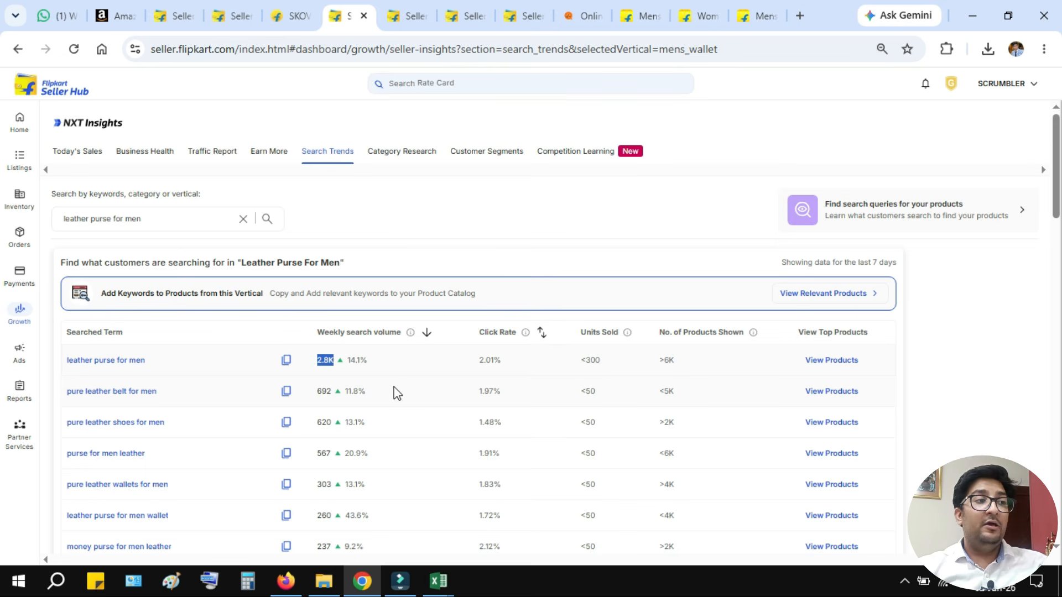
scroll(390, 390, down, 1)
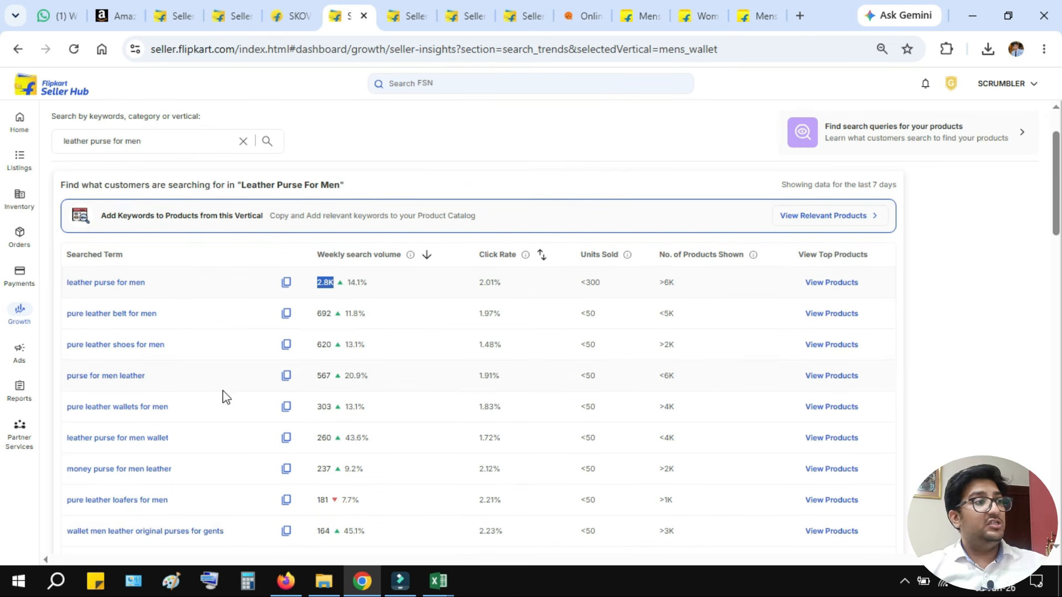
double_click(325, 376)
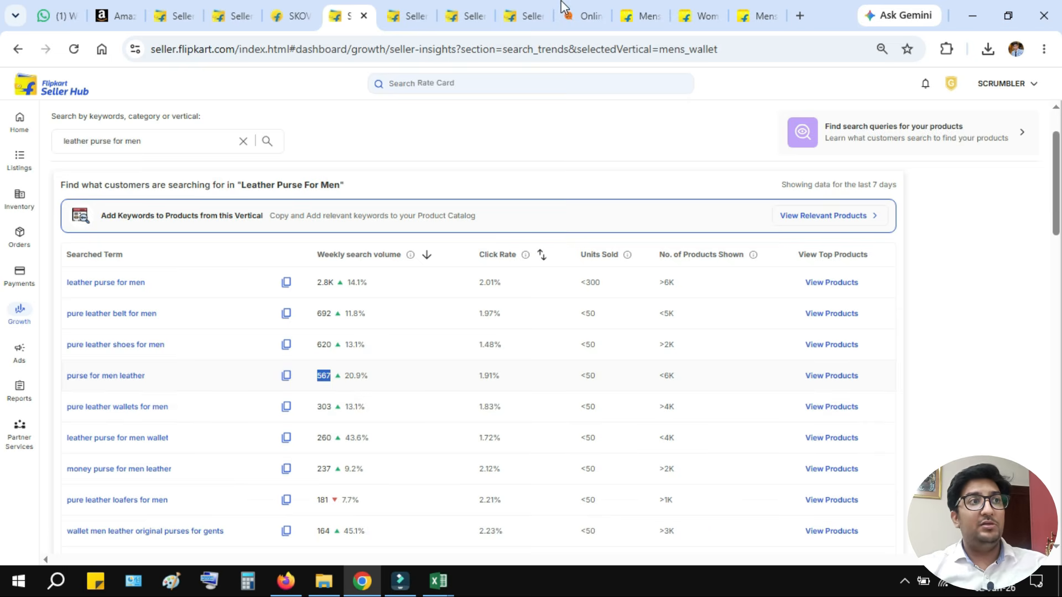
Return to the campaign's keyword targeting, check the phrase and exact match entry form, and view the excluded keywords.
click(544, 10)
click(479, 9)
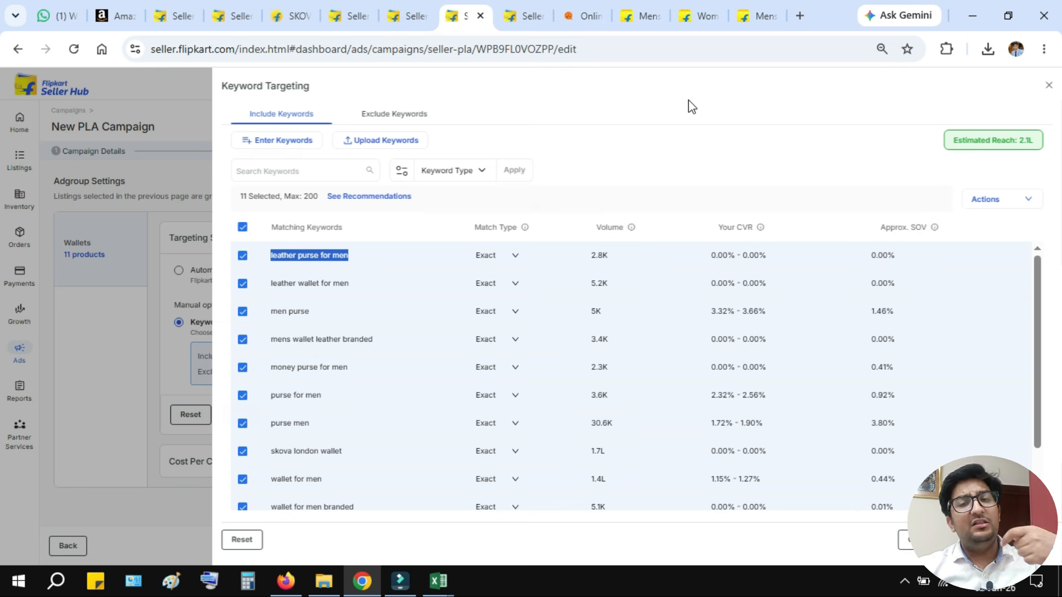
click(297, 149)
drag(320, 216, 367, 207)
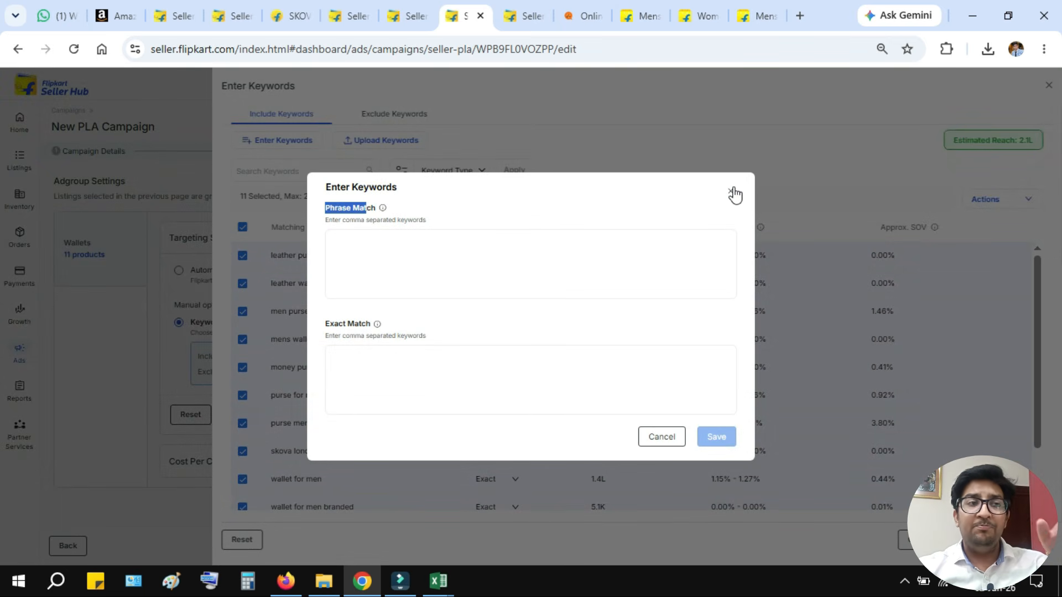
click(623, 113)
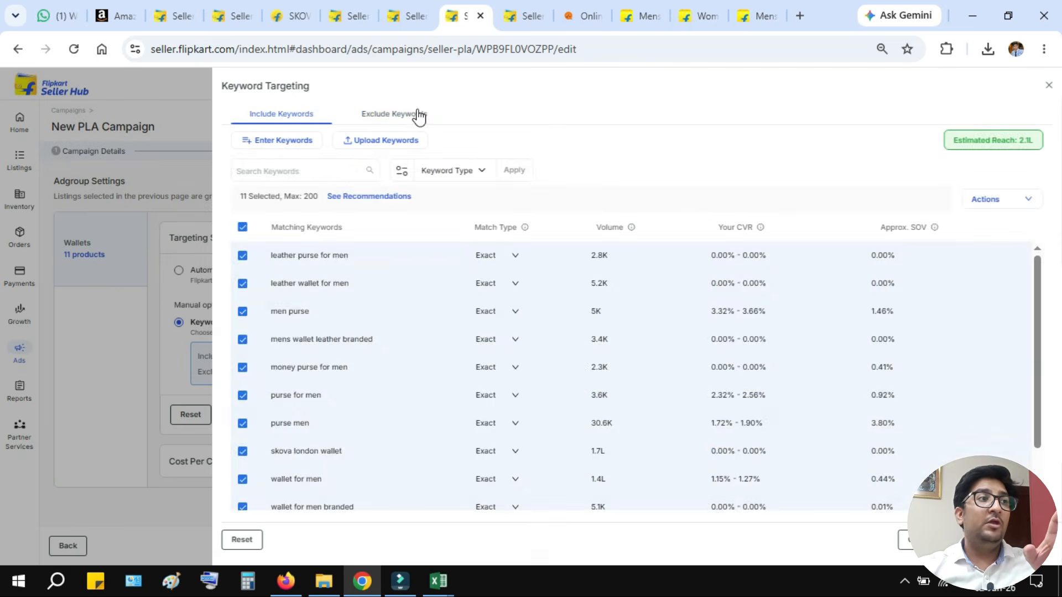
click(418, 114)
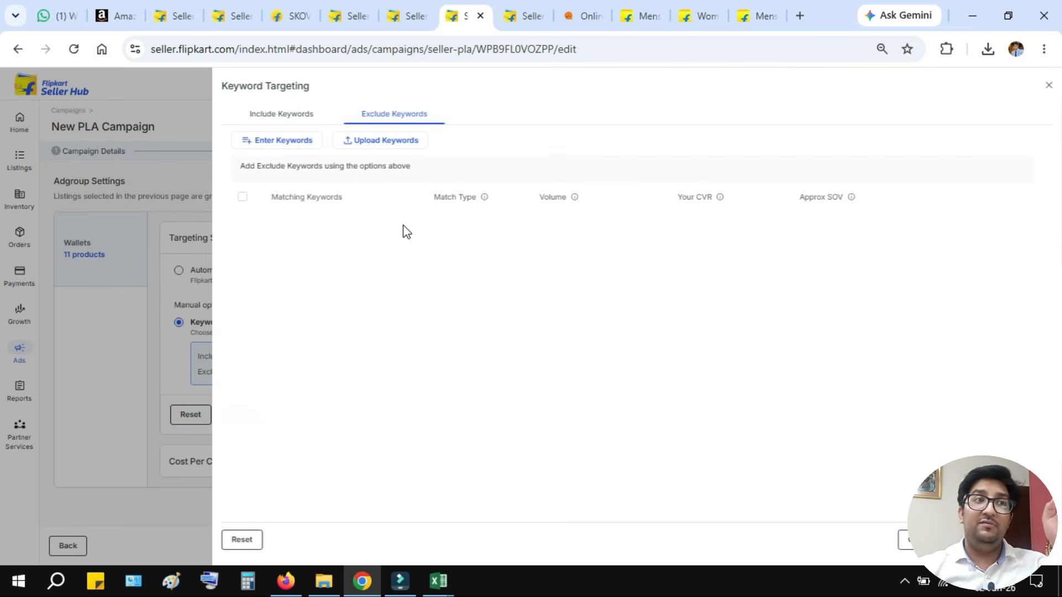
Close the three Flipkart footwear browsing tabs and the online character counter tab.
click(419, 11)
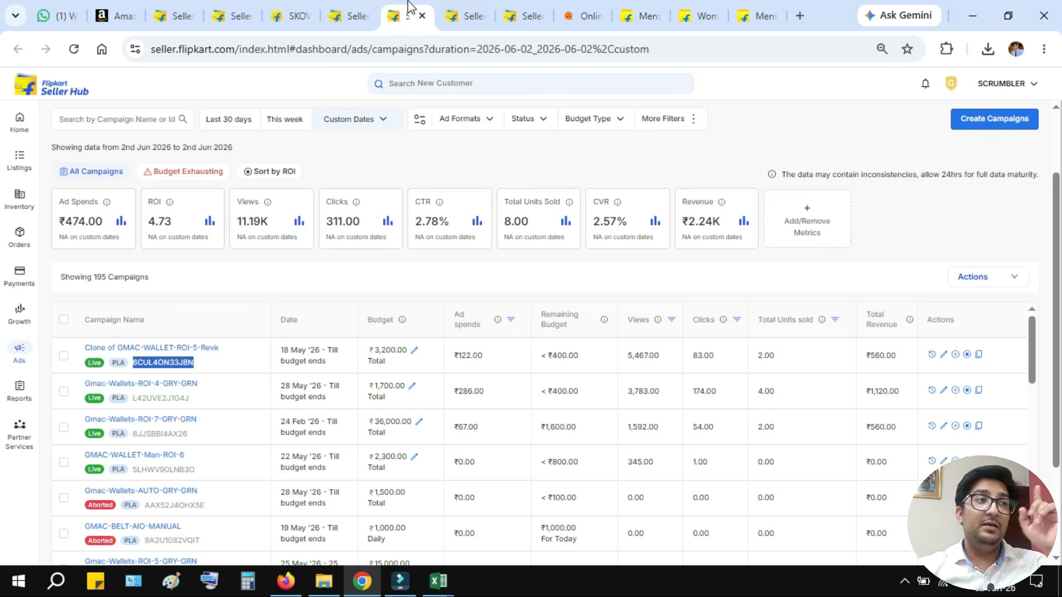
click(324, 8)
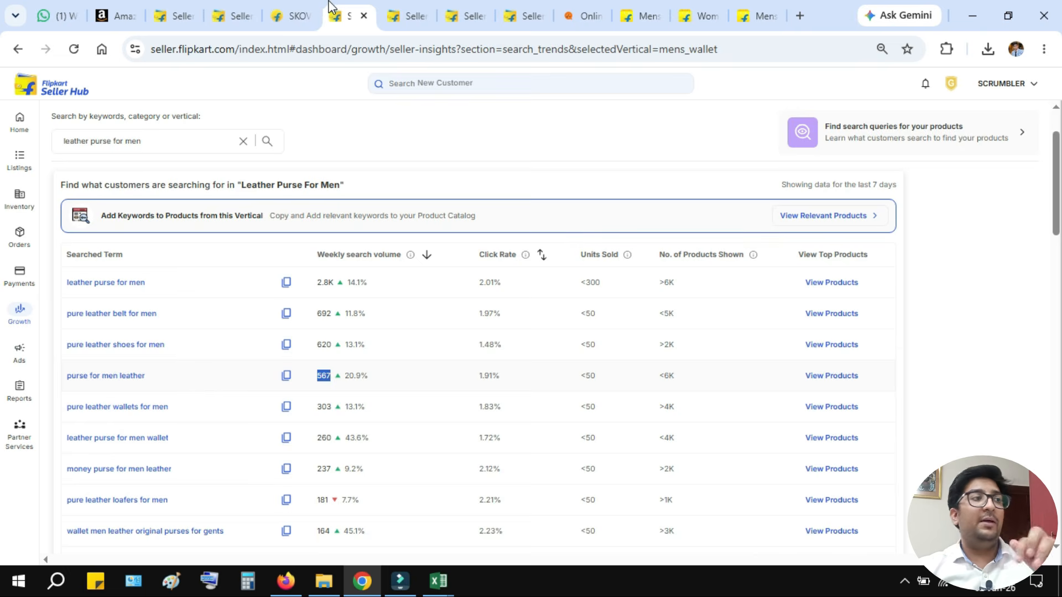
click(308, 8)
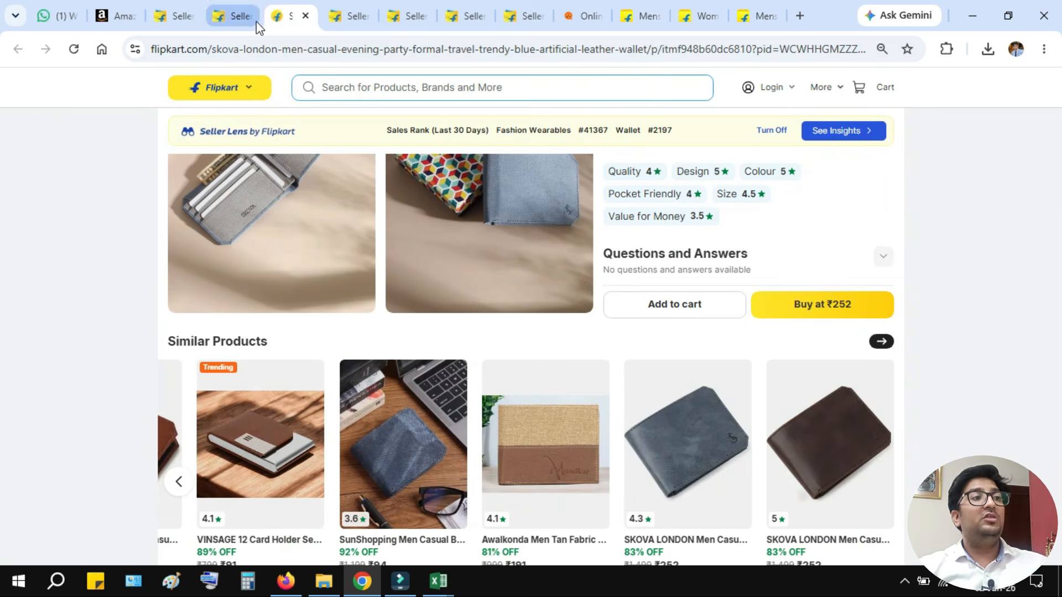
click(636, 14)
click(694, 7)
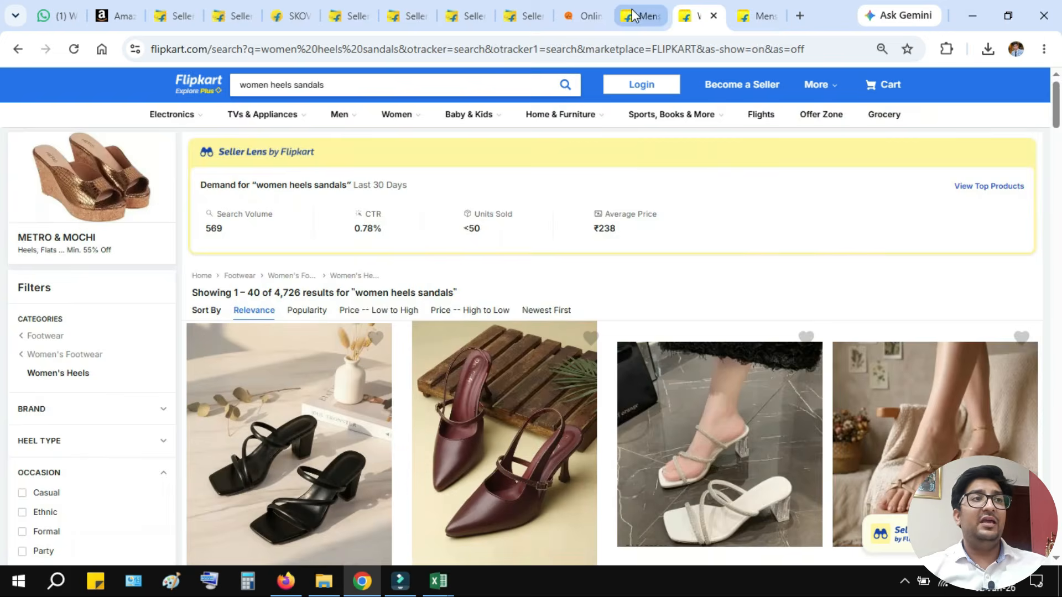
click(646, 10)
click(656, 16)
click(656, 16)
click(657, 16)
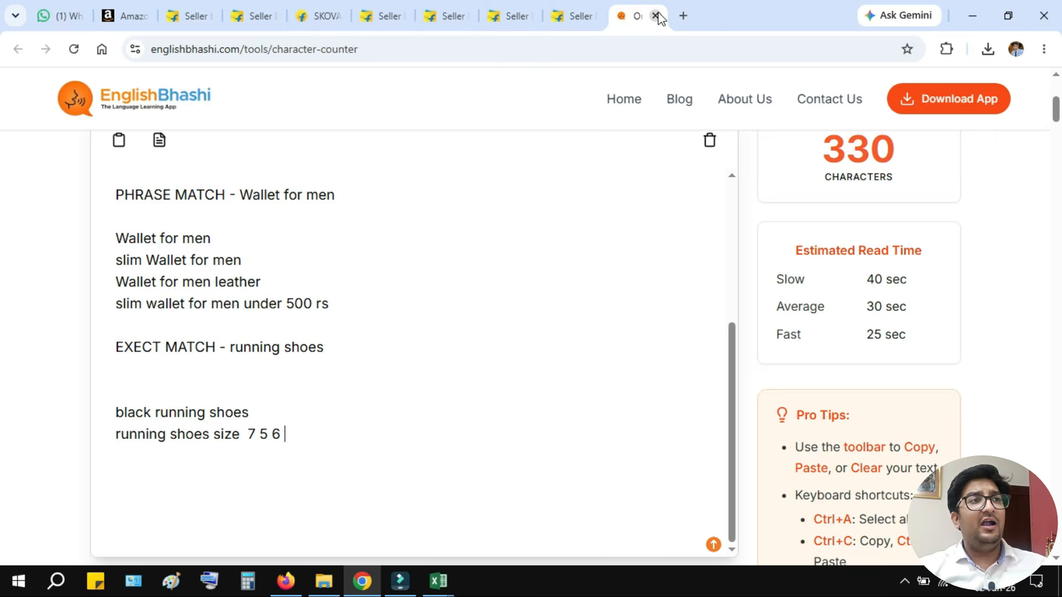
click(658, 16)
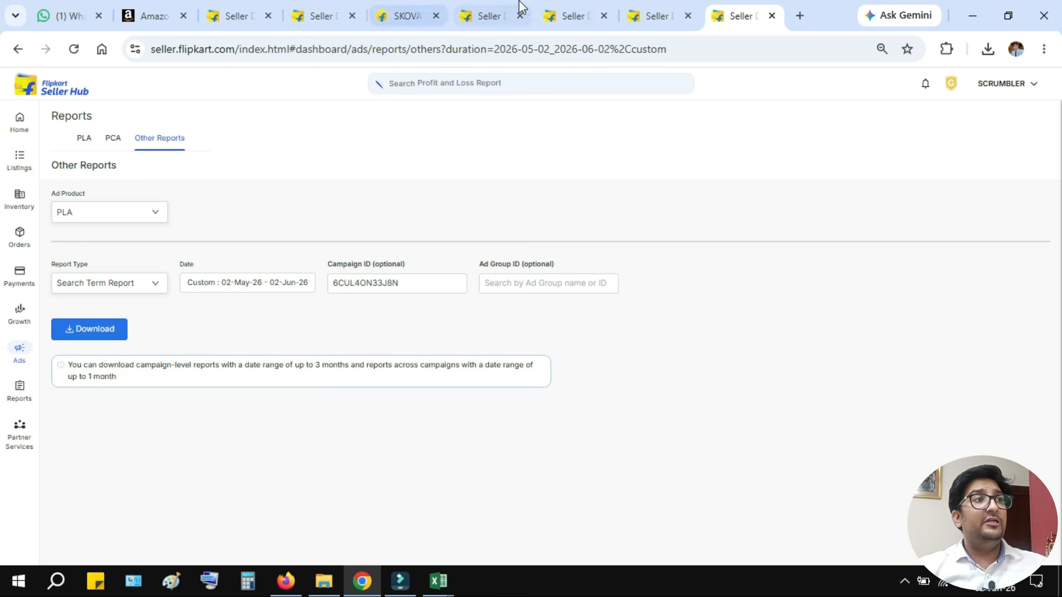
Set the ad campaign list's custom date range to 1 May 2026 through 2 June 2026.
click(572, 16)
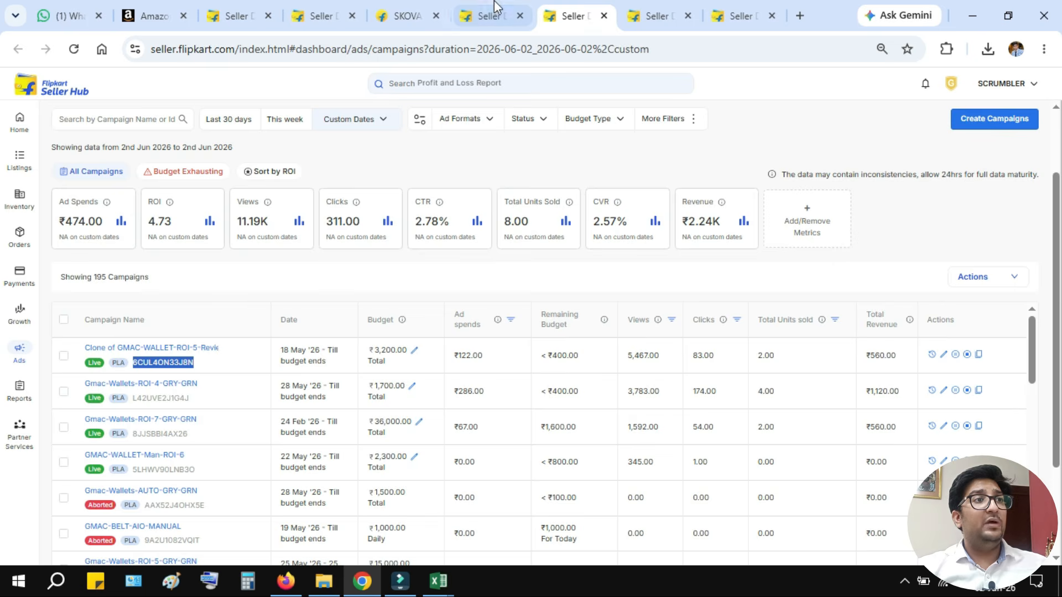
click(386, 116)
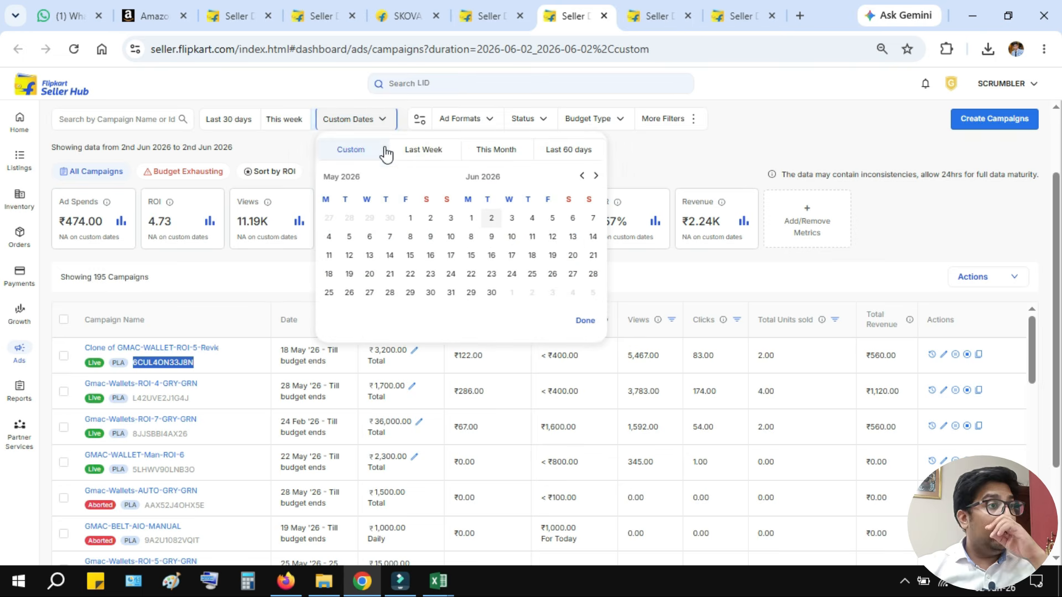
click(410, 218)
click(491, 219)
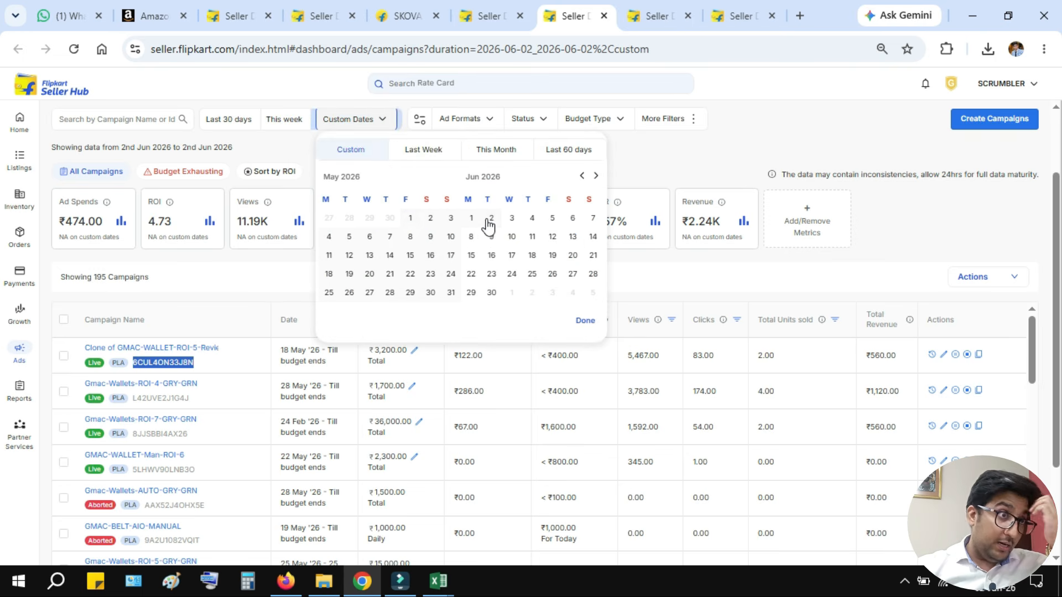
click(582, 321)
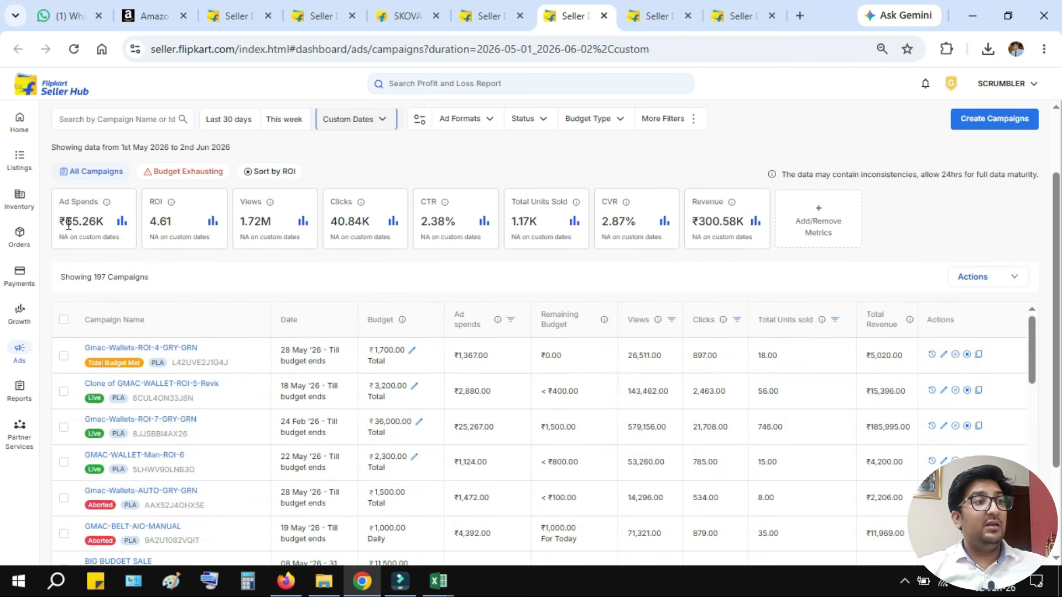
Examine the campaign ID and ad spend of the aborted Gmac-Wallets-AUTO-GRY-GRN campaign.
scroll(1057, 346, down, 2)
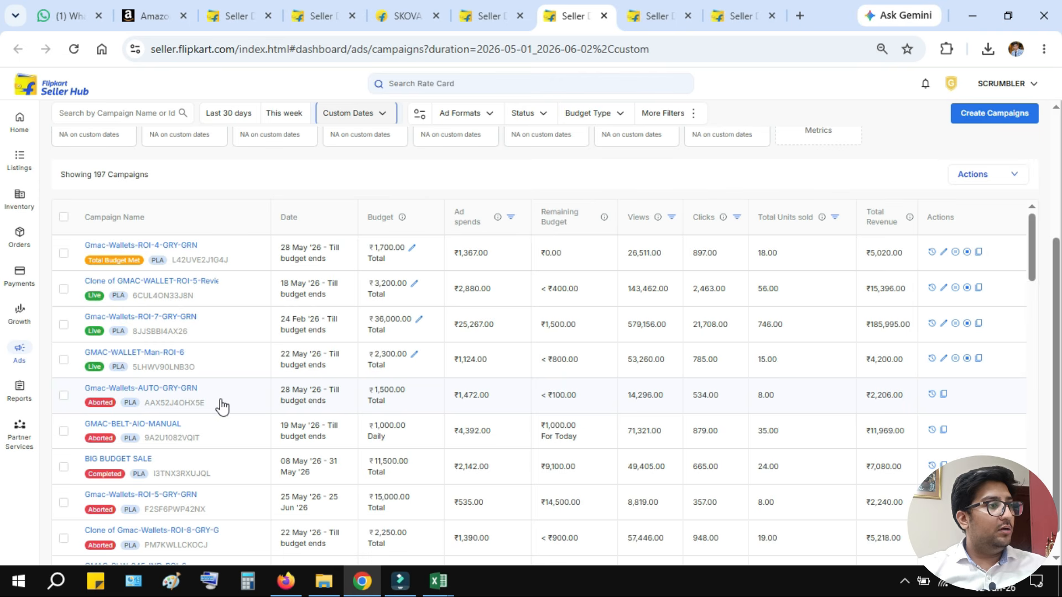
double_click(166, 406)
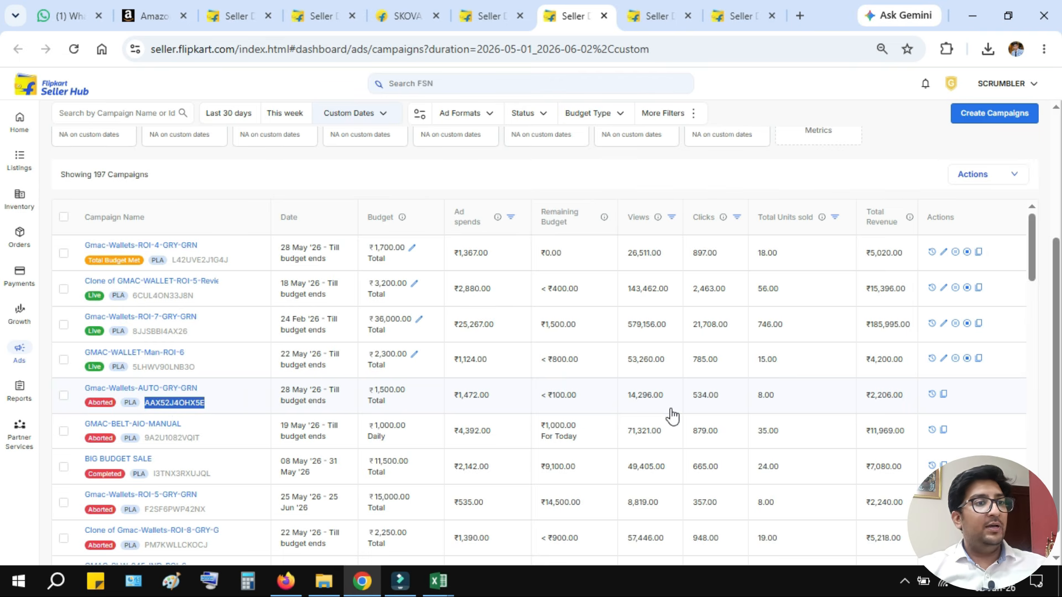
drag(452, 411, 509, 412)
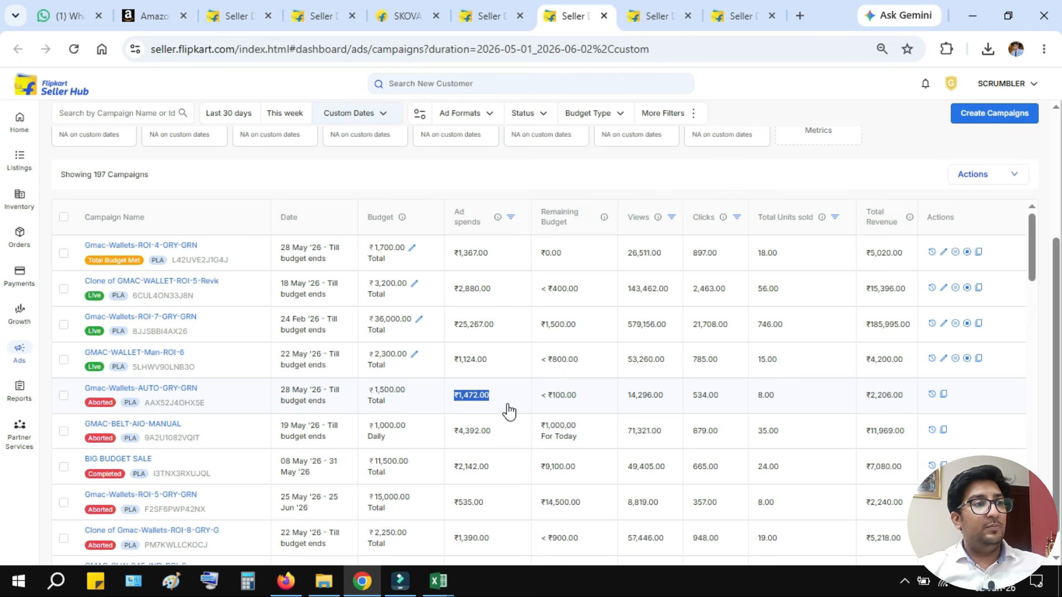
Filter the campaign list by the GMAC-BELT-AIO-MANUAL campaign's ID and check its ad spend and units sold.
double_click(171, 438)
key(ctrl+c)
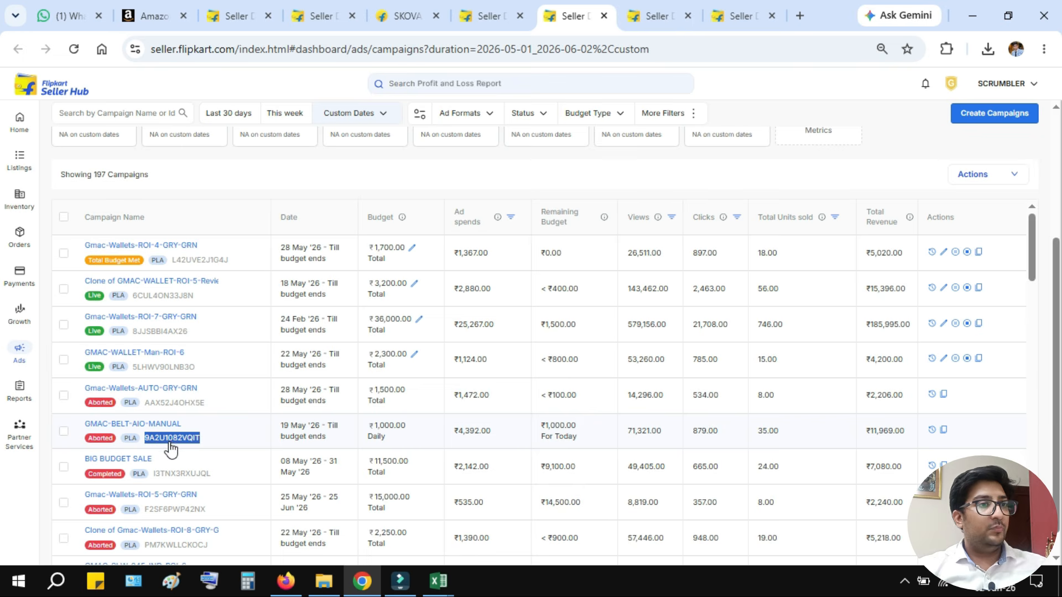
click(143, 113)
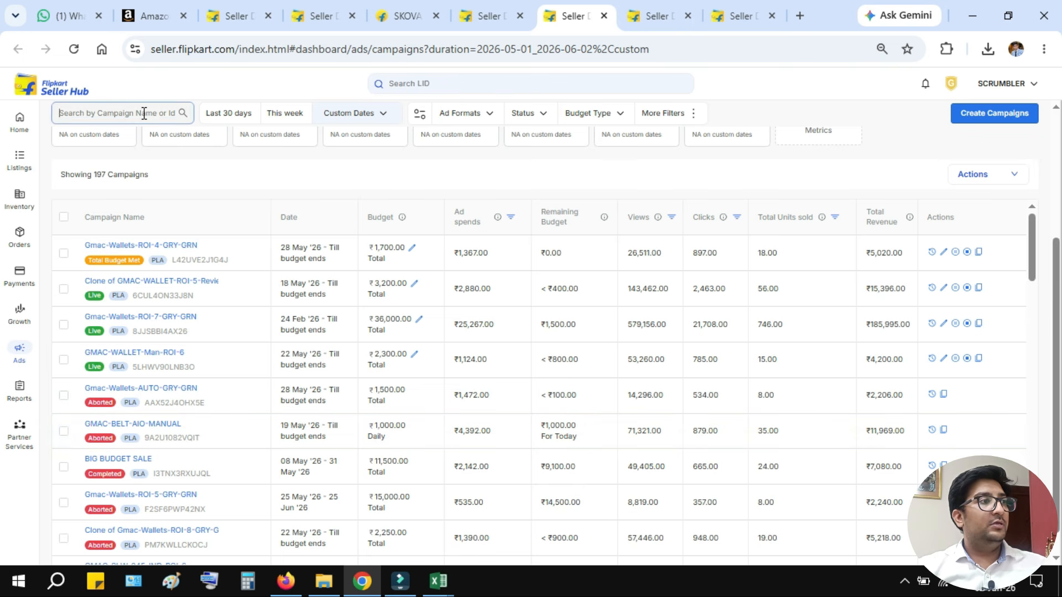
key(ctrl+v)
key(Return)
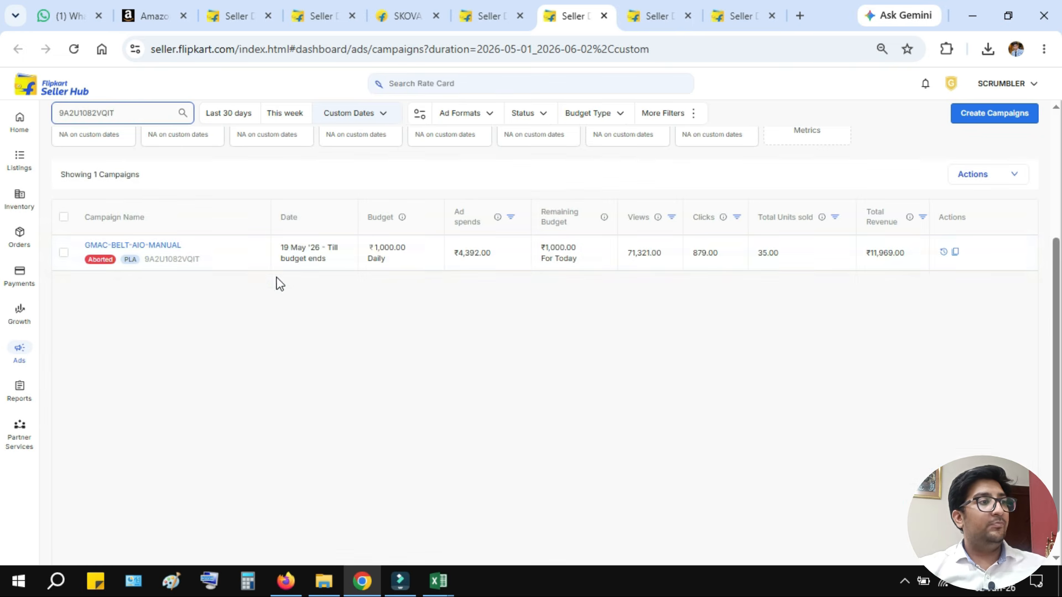
double_click(473, 255)
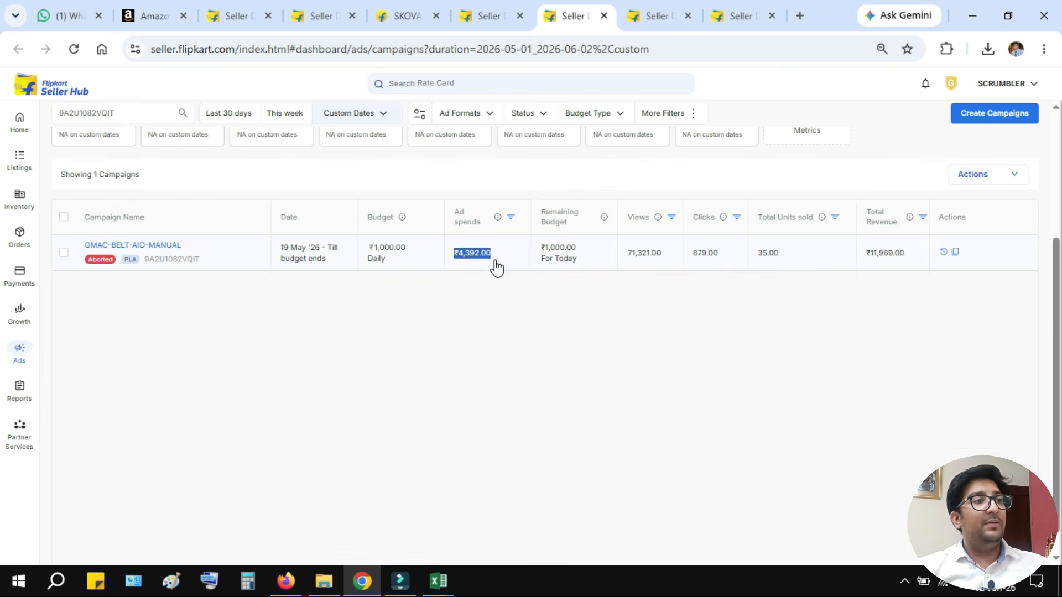
double_click(774, 256)
Download the GMAC-BELT-AIO-MANUAL campaign's Search Term Report for 02-May-26 to 02-Jun-26 and open the CSV in Excel.
click(658, 16)
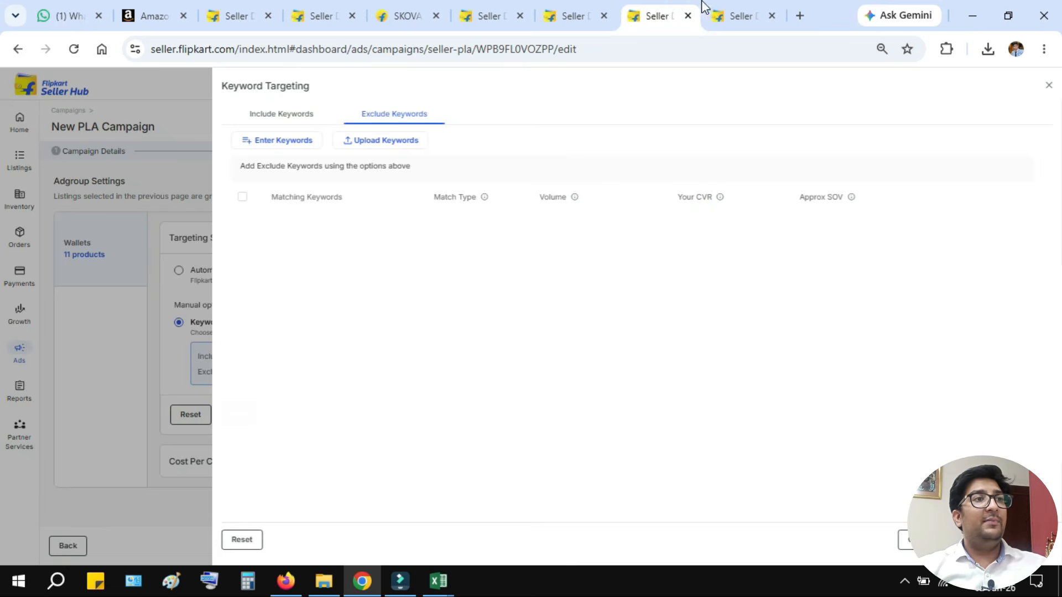
click(713, 12)
click(232, 285)
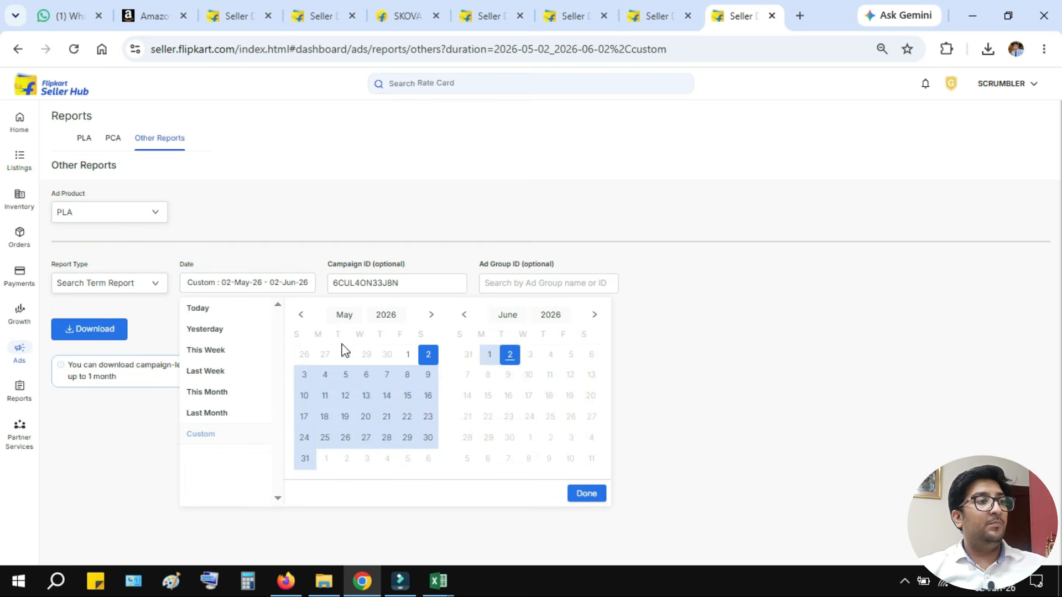
click(585, 499)
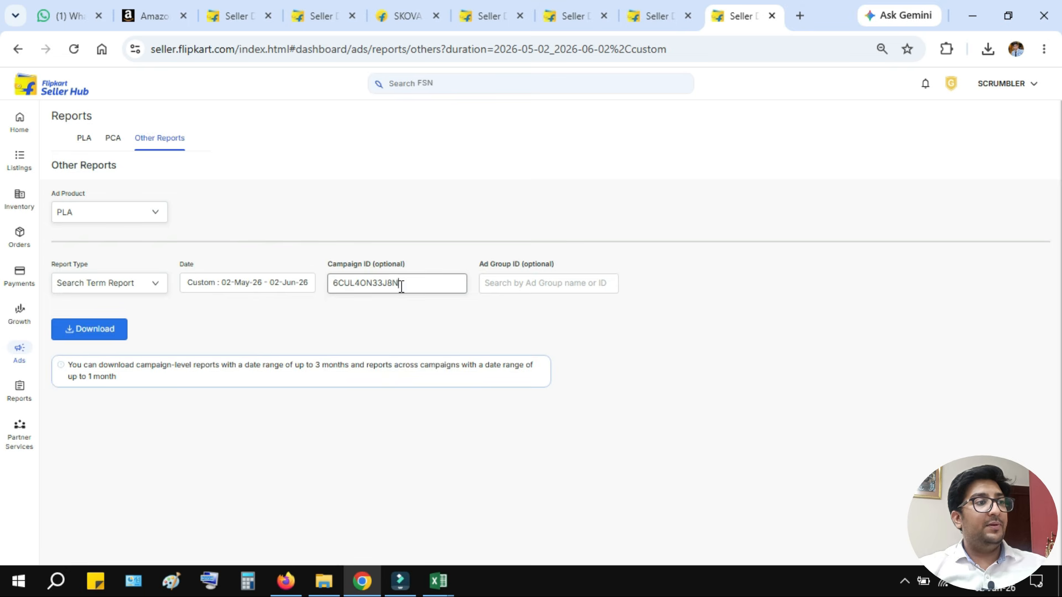
key(ctrl+a)
key(ctrl+v)
click(403, 316)
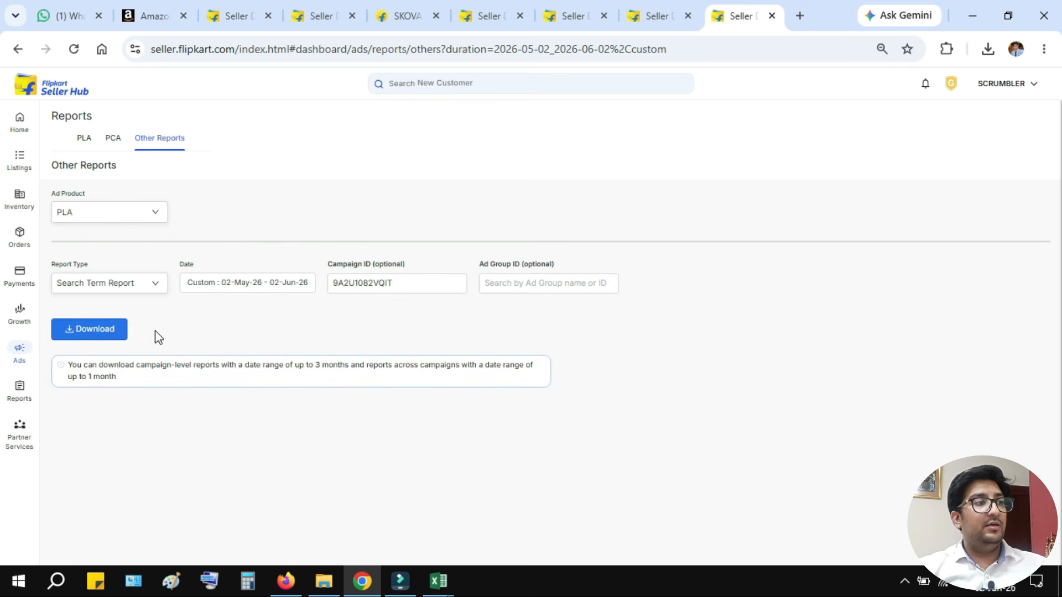
click(83, 329)
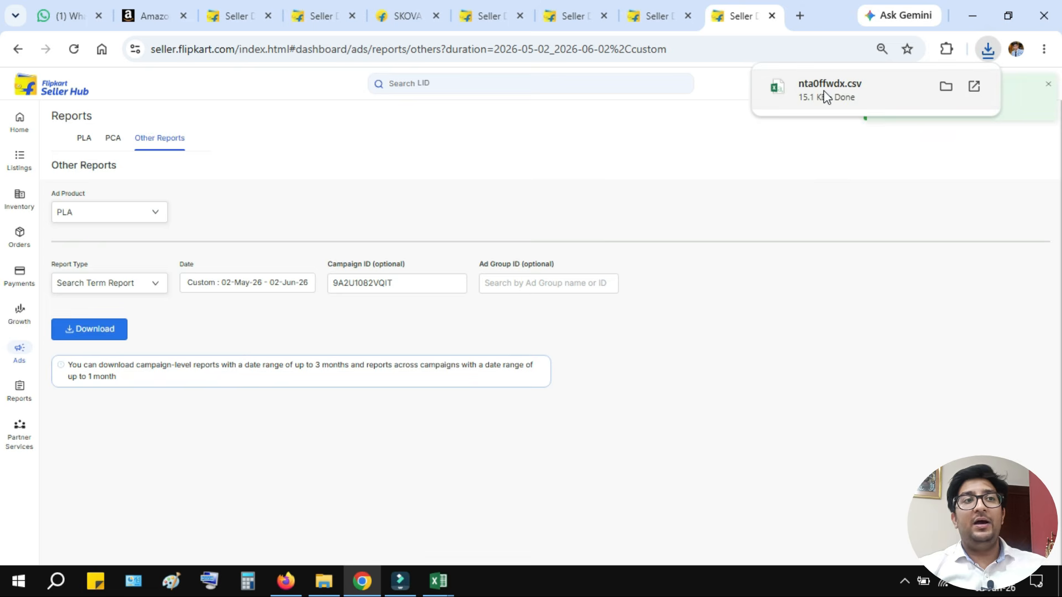
click(826, 98)
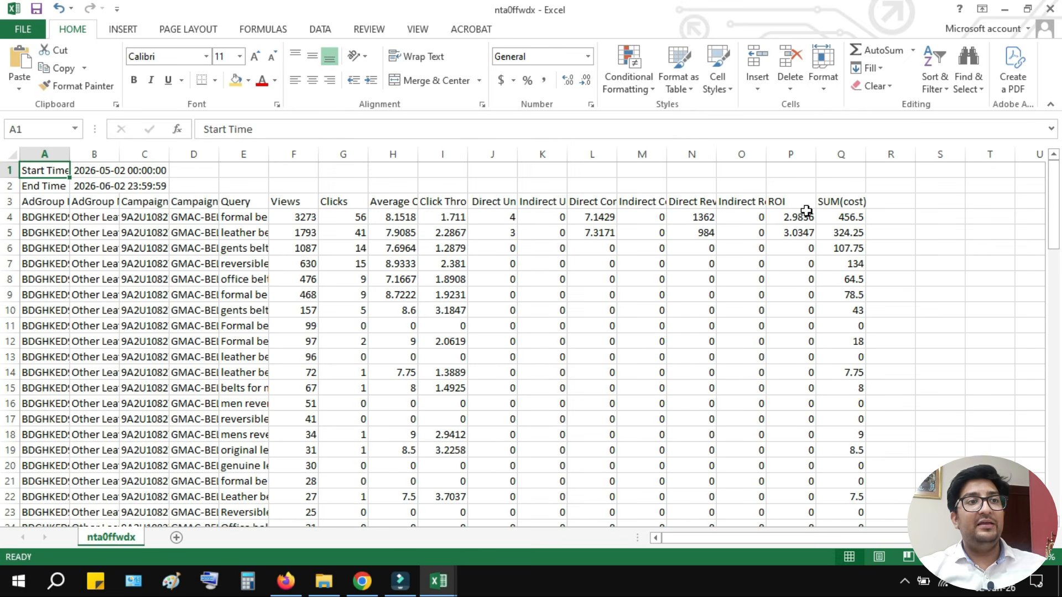
Delete the four ad group and campaign columns before Query and the Start Time and End Time rows.
click(839, 213)
drag(194, 154, 10, 185)
click(790, 62)
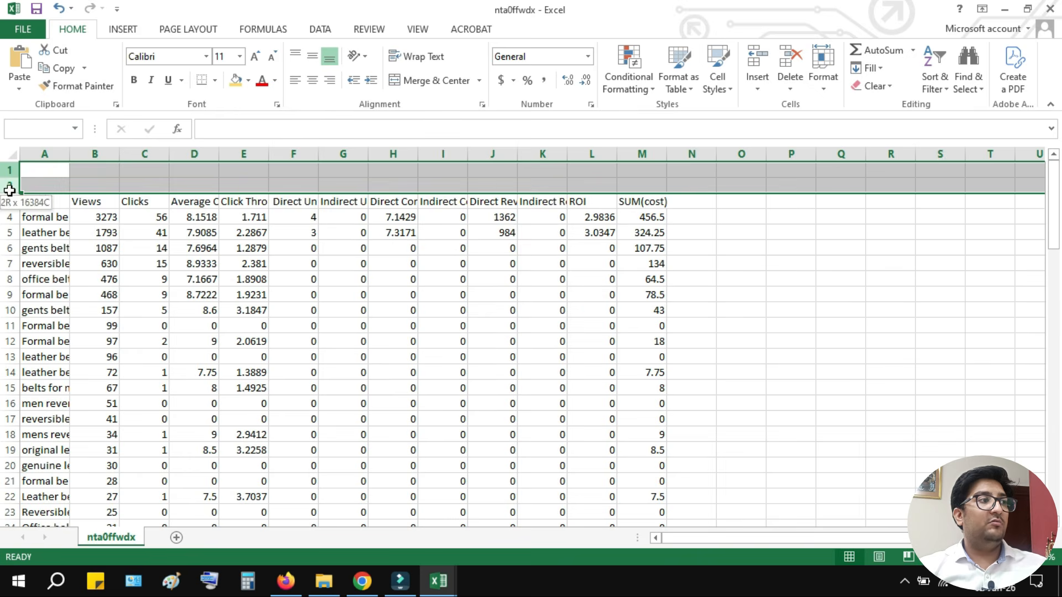
click(790, 62)
click(841, 232)
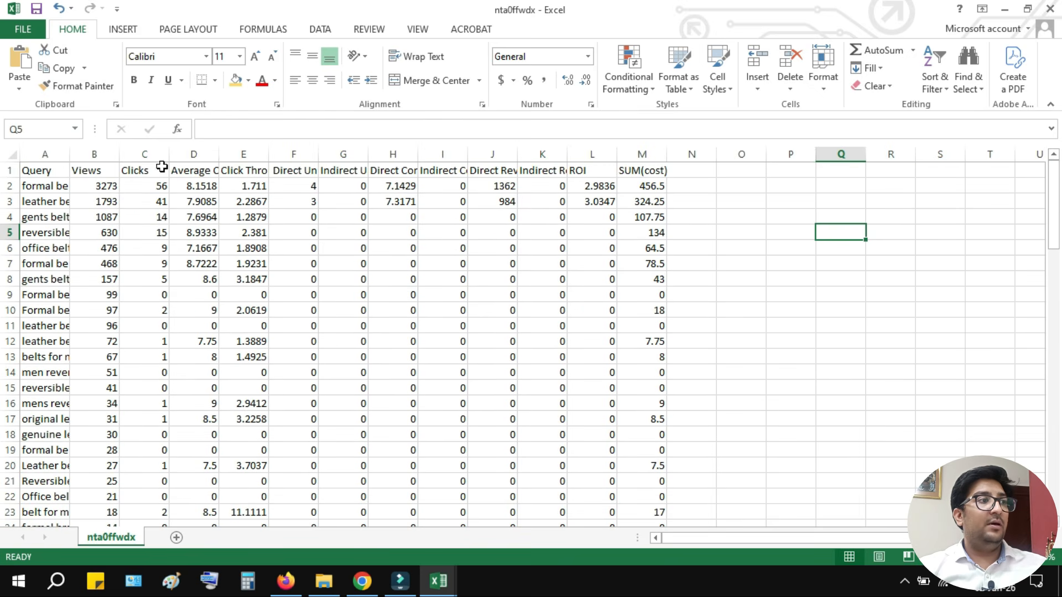
Fill the header cells A1:M1 with gold and review the headings from Direct Units Sold to SUM(cost).
drag(55, 166, 661, 171)
click(236, 80)
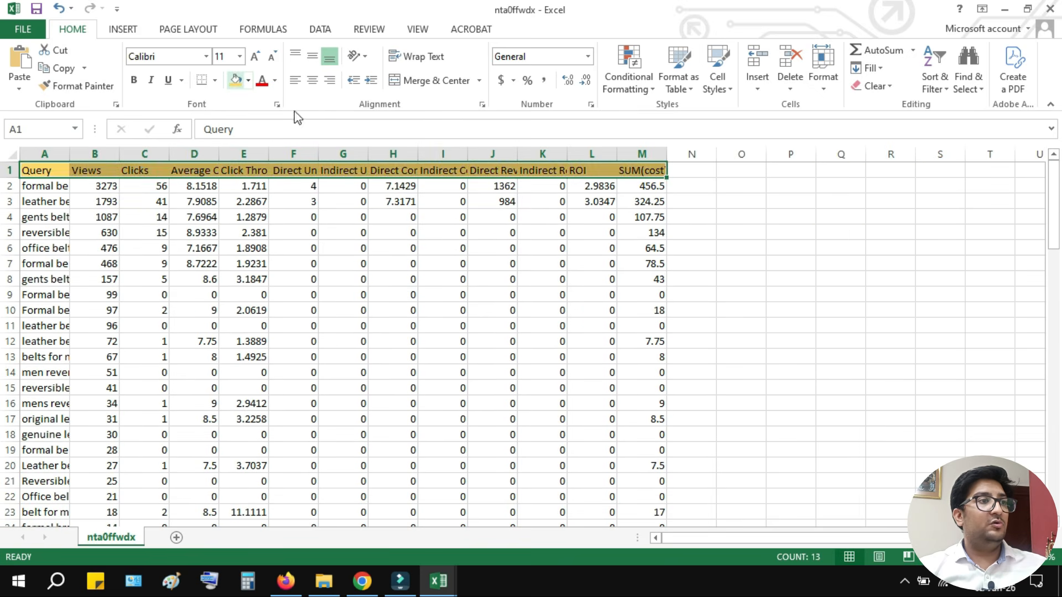
click(641, 201)
click(592, 171)
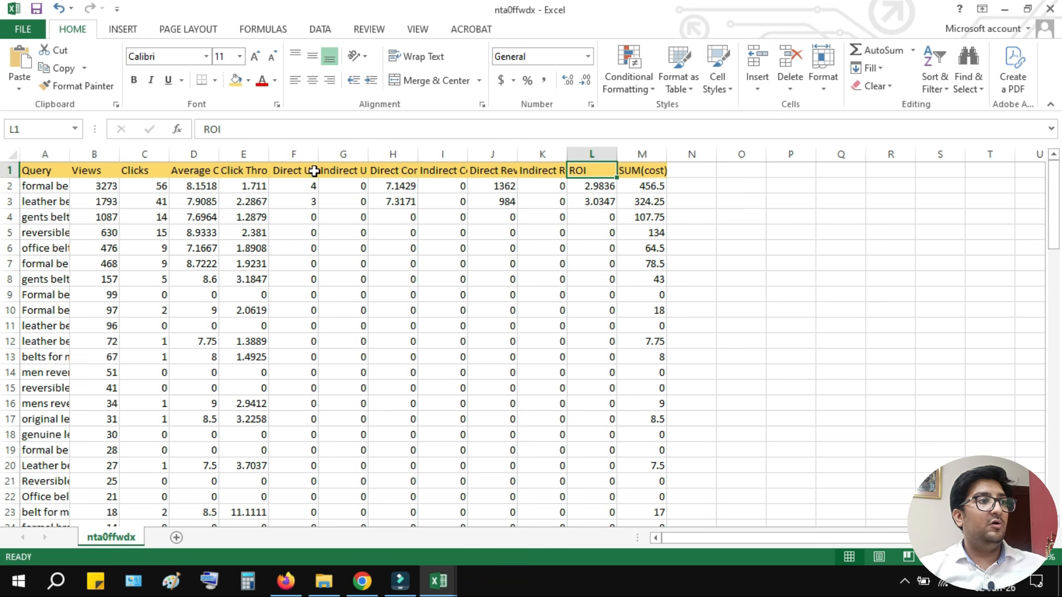
click(294, 169)
shift+click(655, 169)
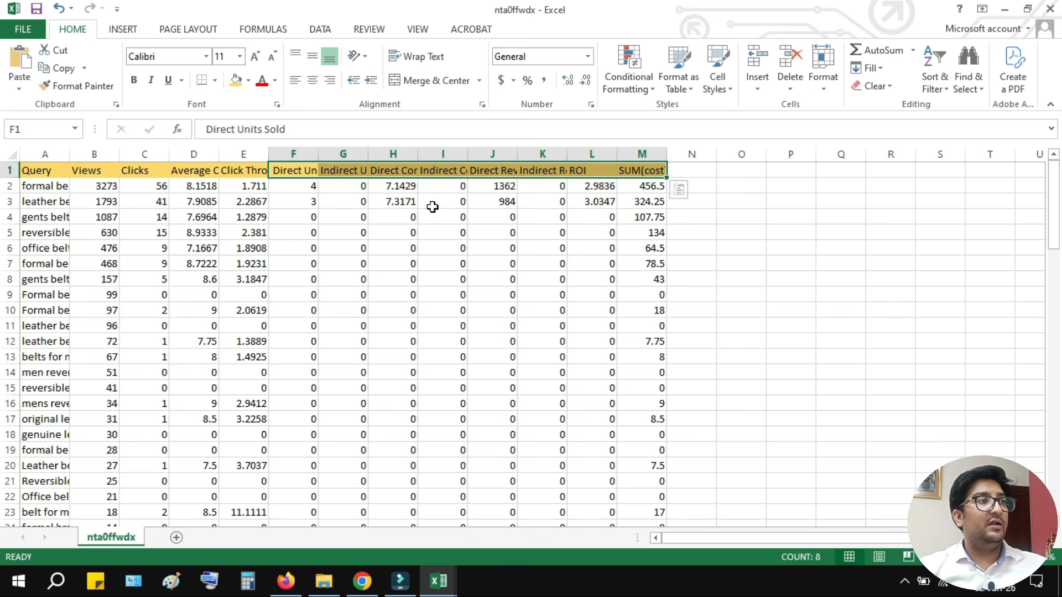
Add AutoSum totals for columns B through M in row 92, below the search term data.
click(86, 169)
shift+click(664, 168)
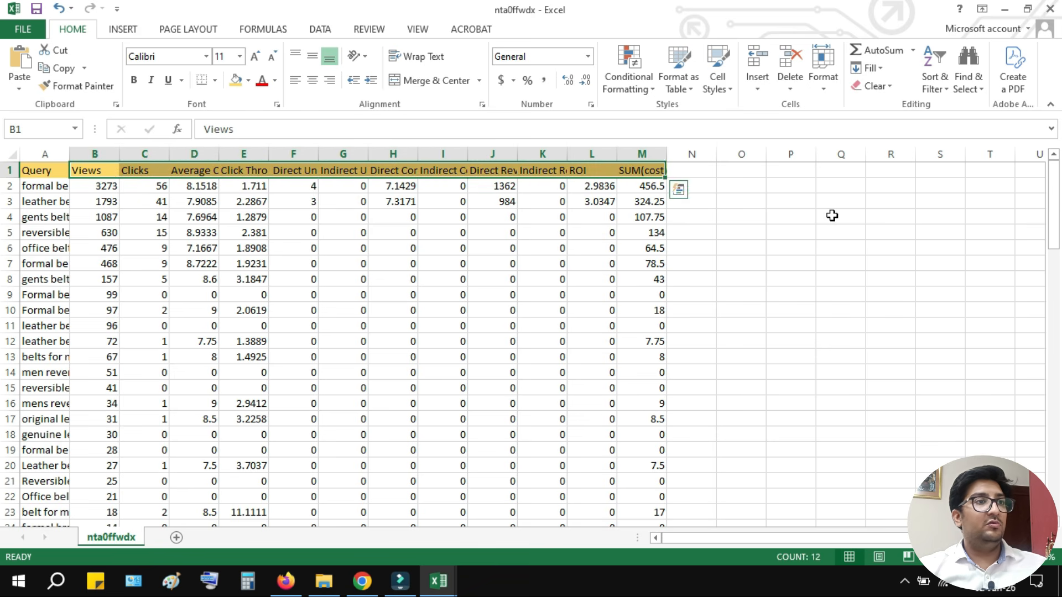
scroll(633, 380, down, 20)
shift+click(640, 388)
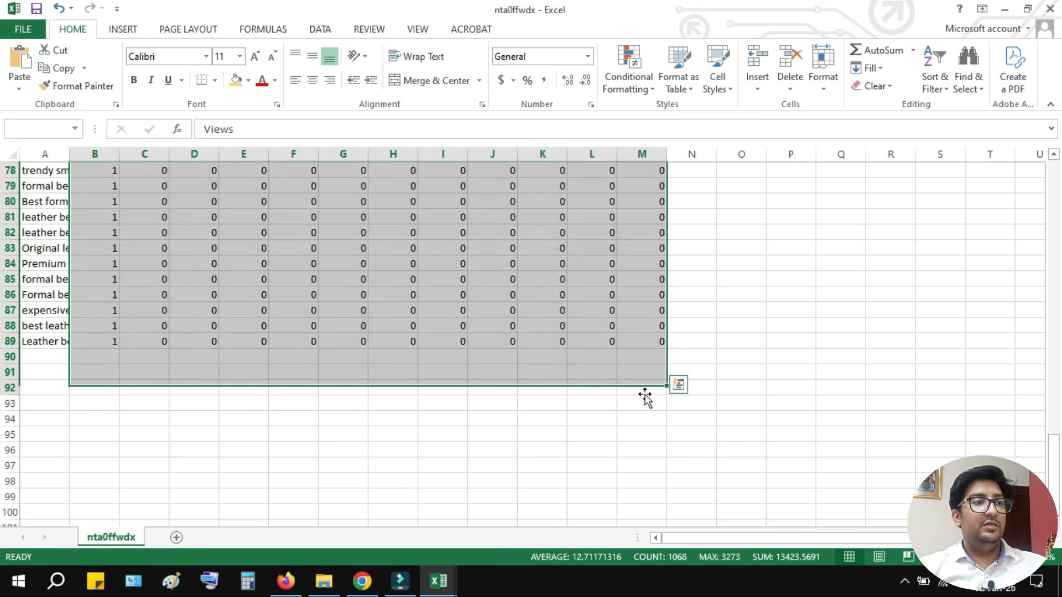
click(881, 51)
drag(1055, 193, 1054, 440)
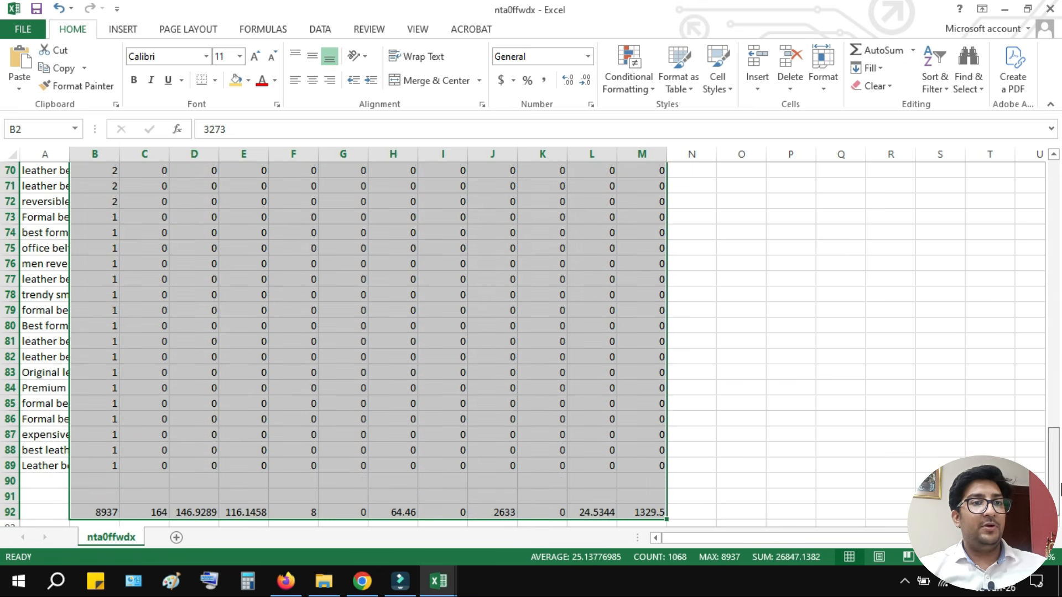
click(692, 419)
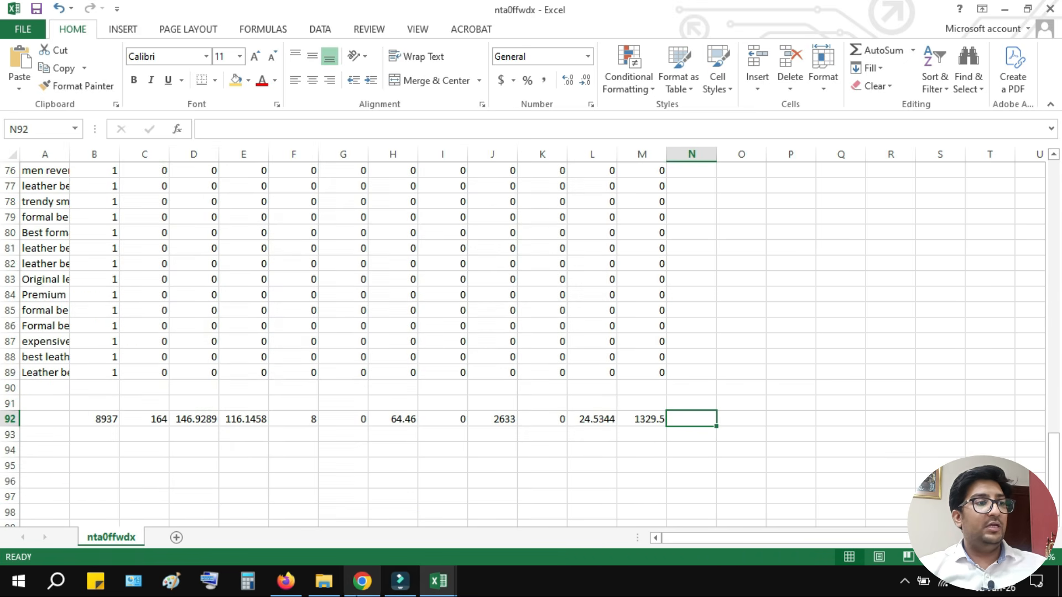
Switch to Chrome and check the GMAC-BELT-AIO-MANUAL campaign's figures in the campaign list.
click(362, 581)
click(575, 15)
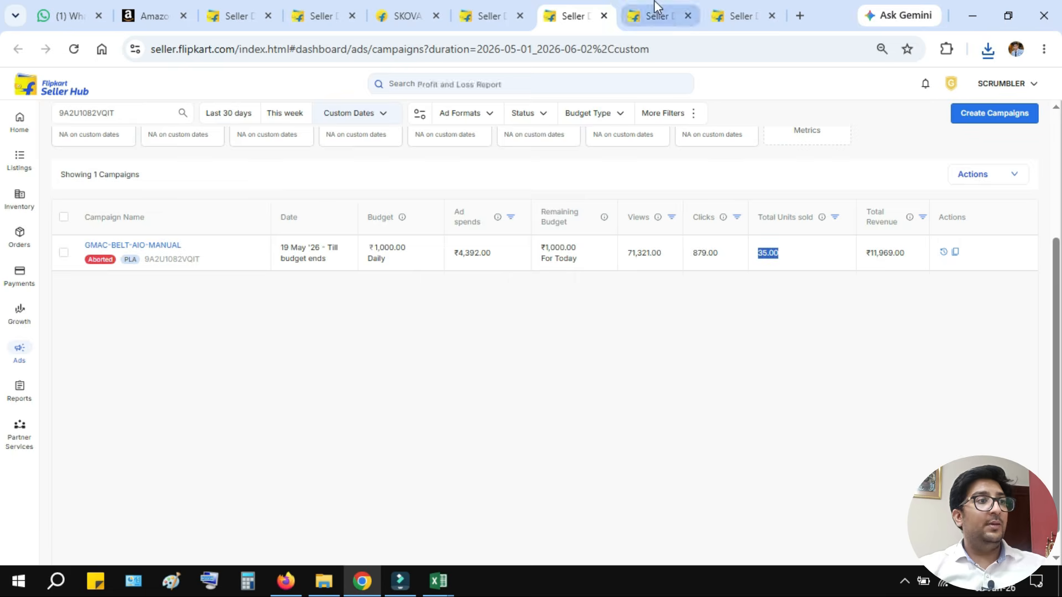
click(656, 14)
click(594, 14)
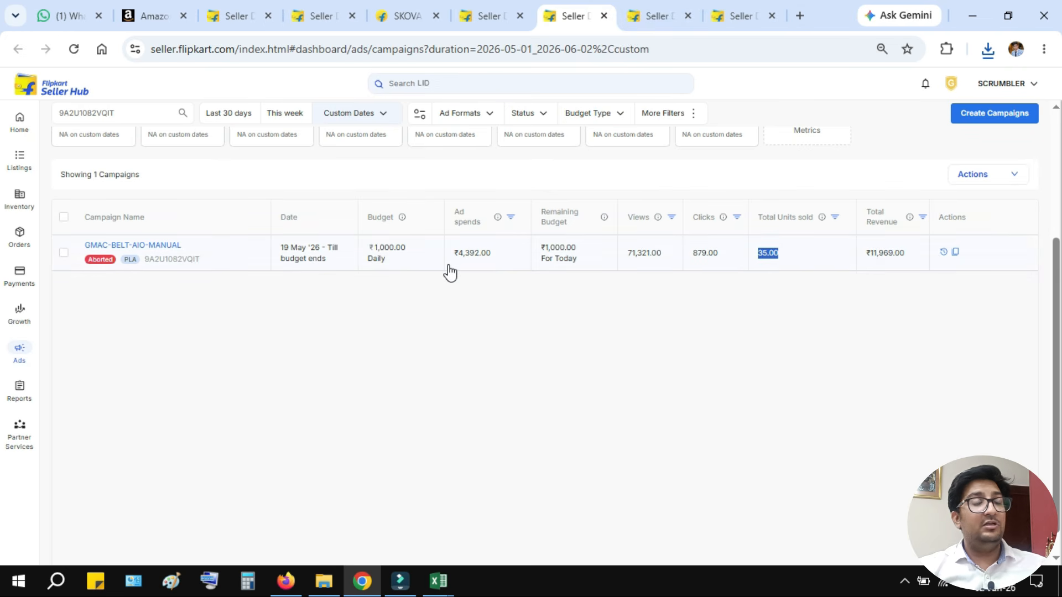
Return to the nta0ffwdx workbook in Excel and fill the totals in B92:M92 with gold.
mouse_move(439, 580)
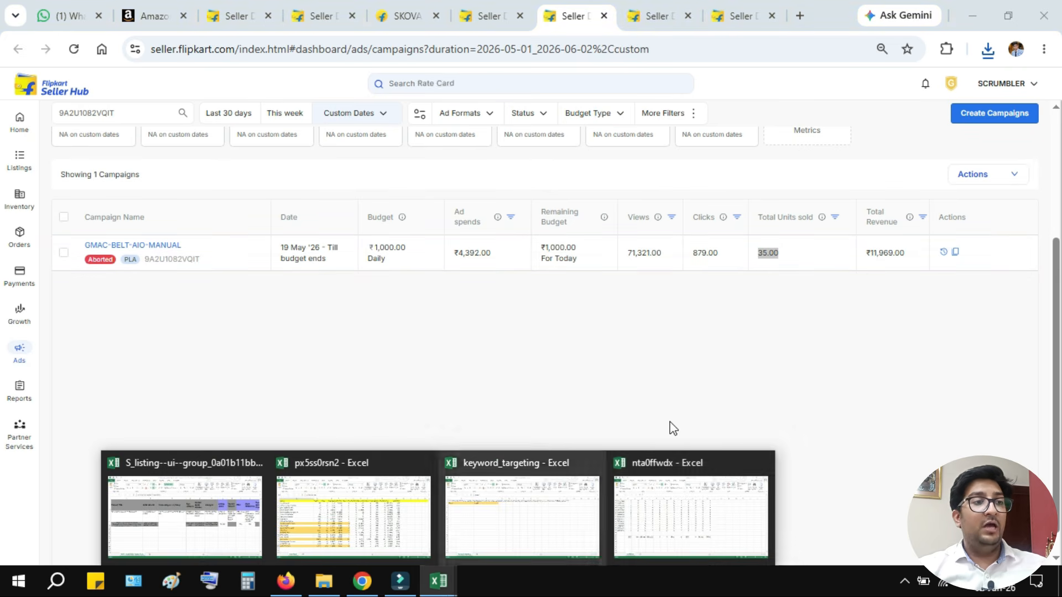
click(647, 506)
drag(657, 421, 107, 420)
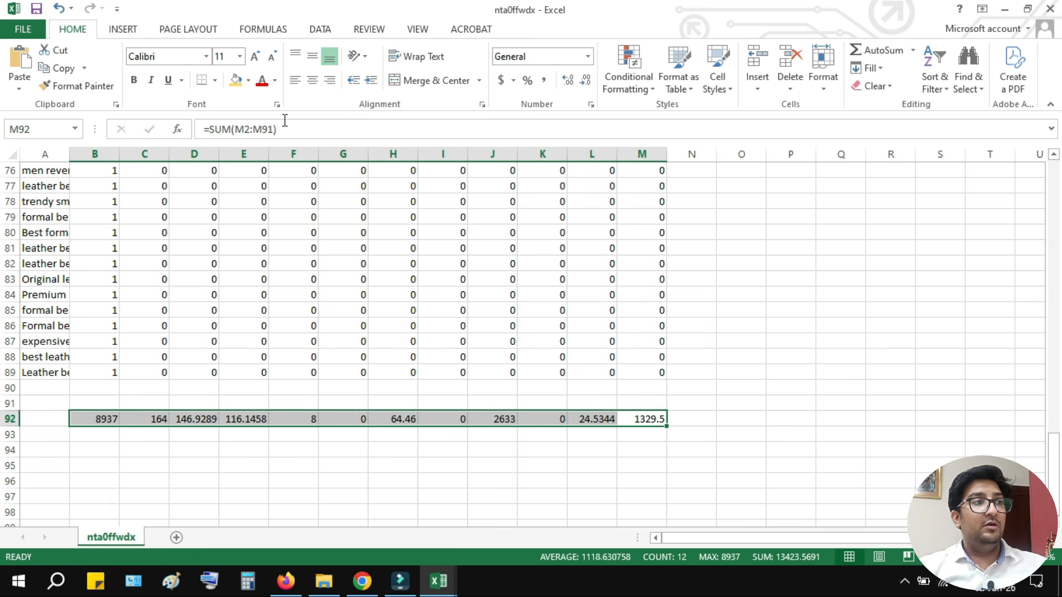
click(235, 80)
click(740, 356)
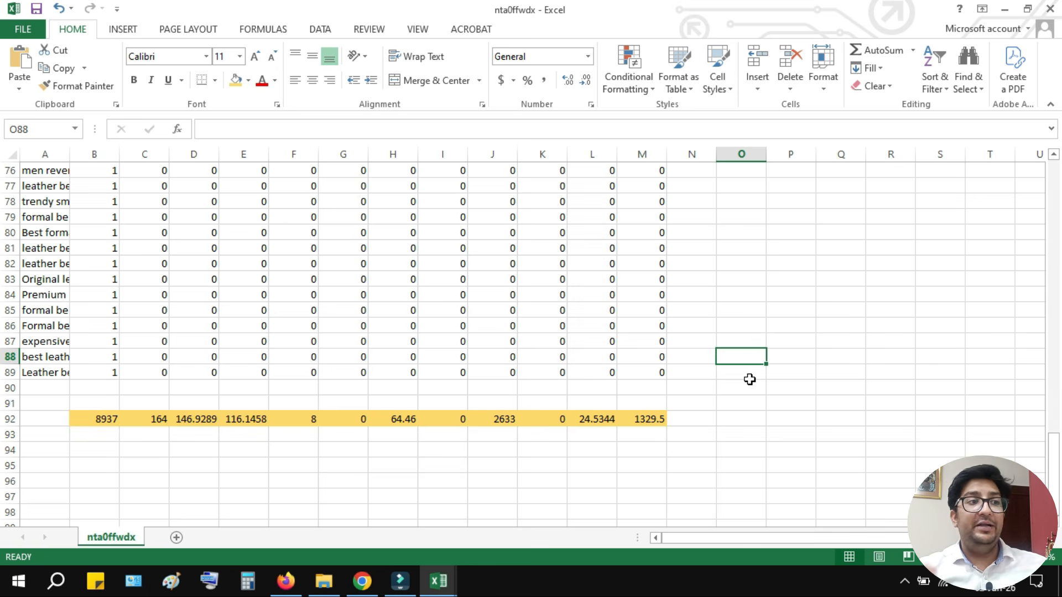
Fill the direct and indirect units sold columns, F and G, with light grey.
click(304, 419)
scroll(344, 416, up, 20)
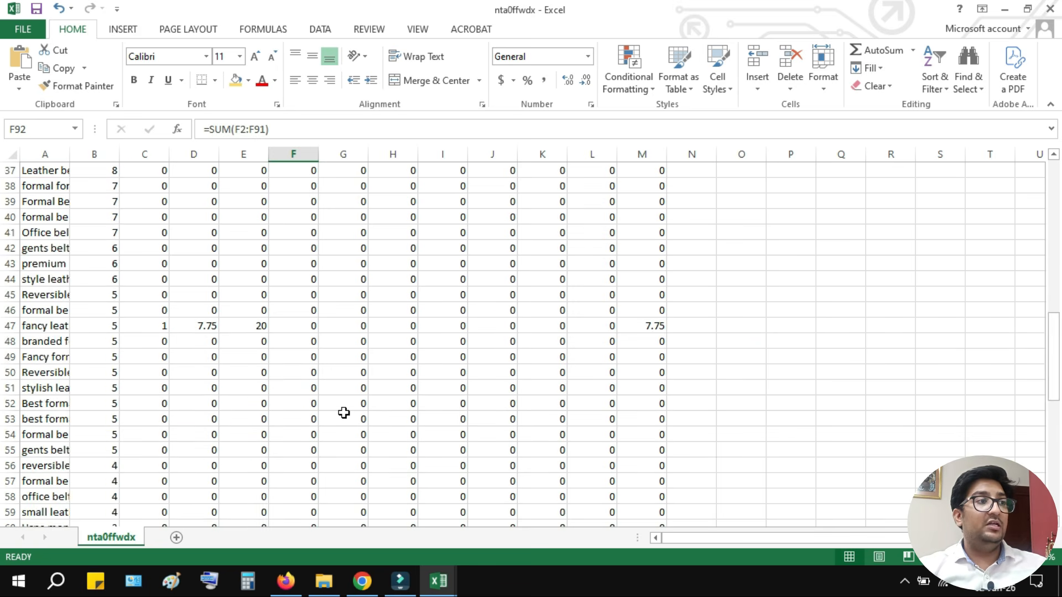
click(294, 154)
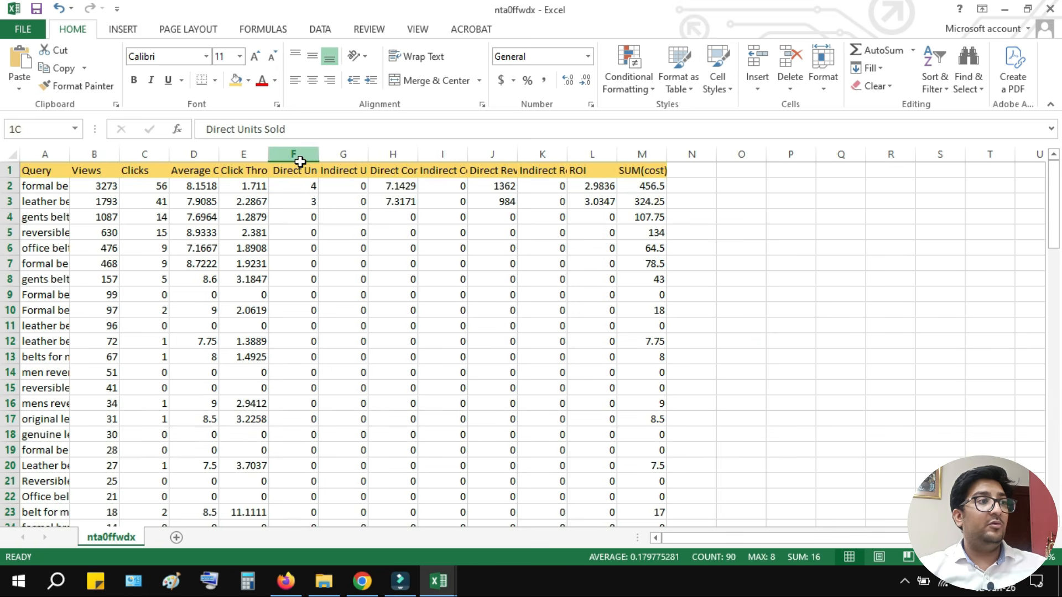
shift+click(352, 158)
click(248, 80)
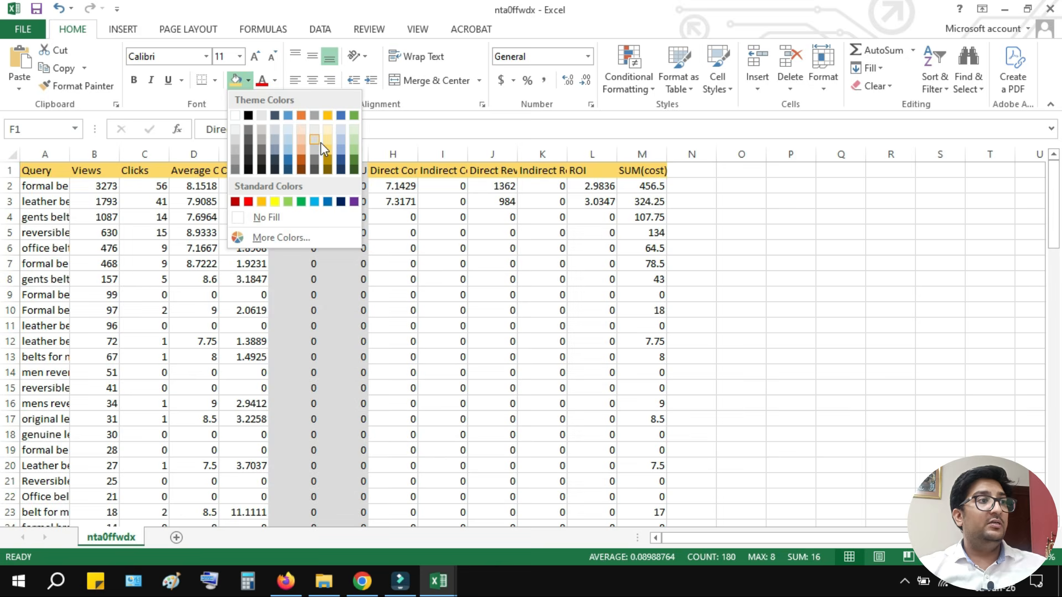
click(321, 145)
Compare the direct and indirect units totals in row 92 with the campaign's total units sold in Seller Hub.
scroll(414, 360, down, 20)
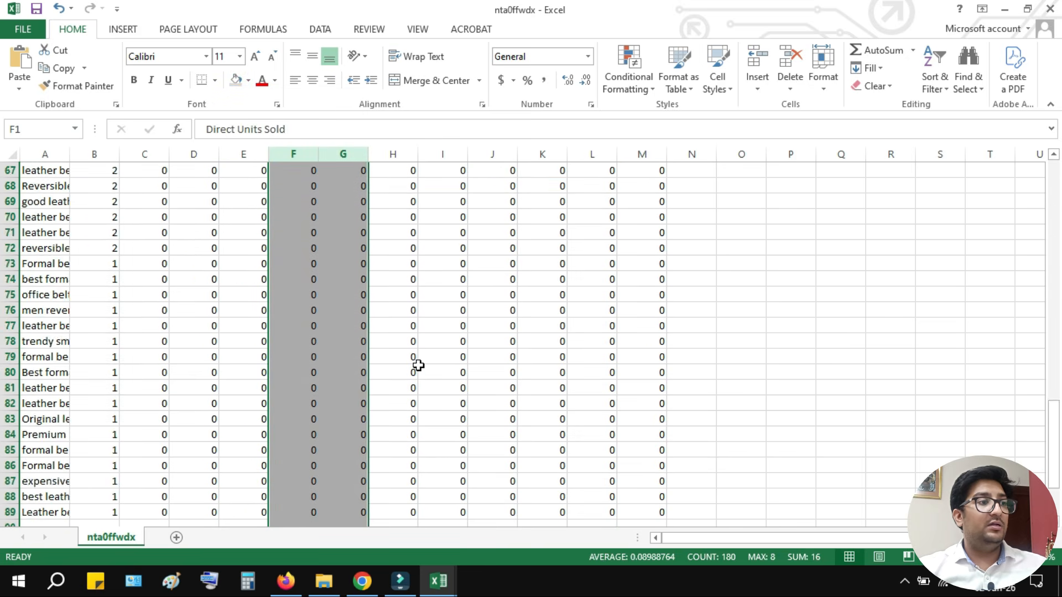
drag(289, 232, 372, 232)
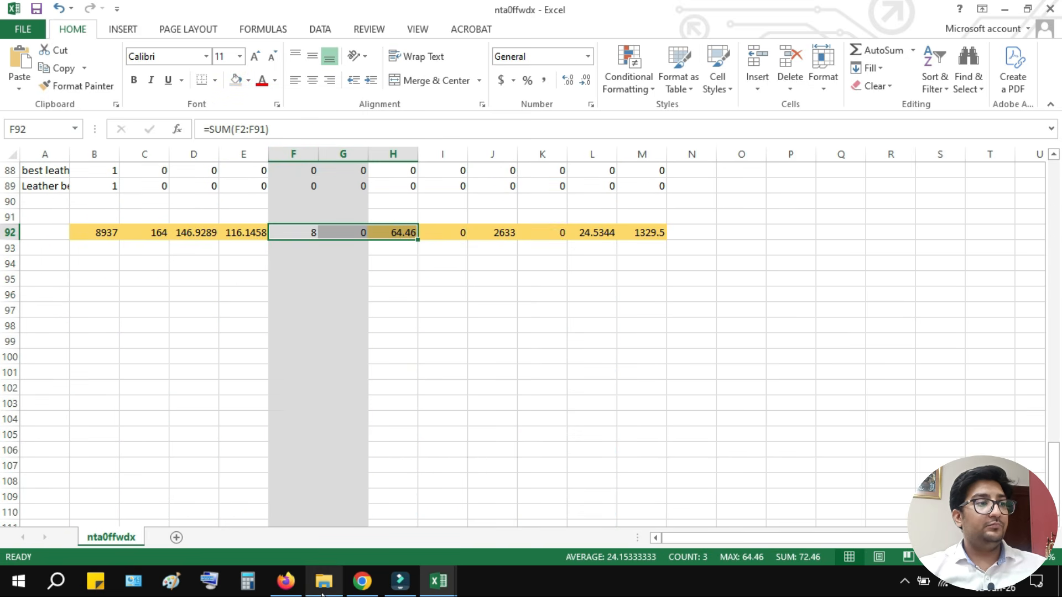
click(363, 581)
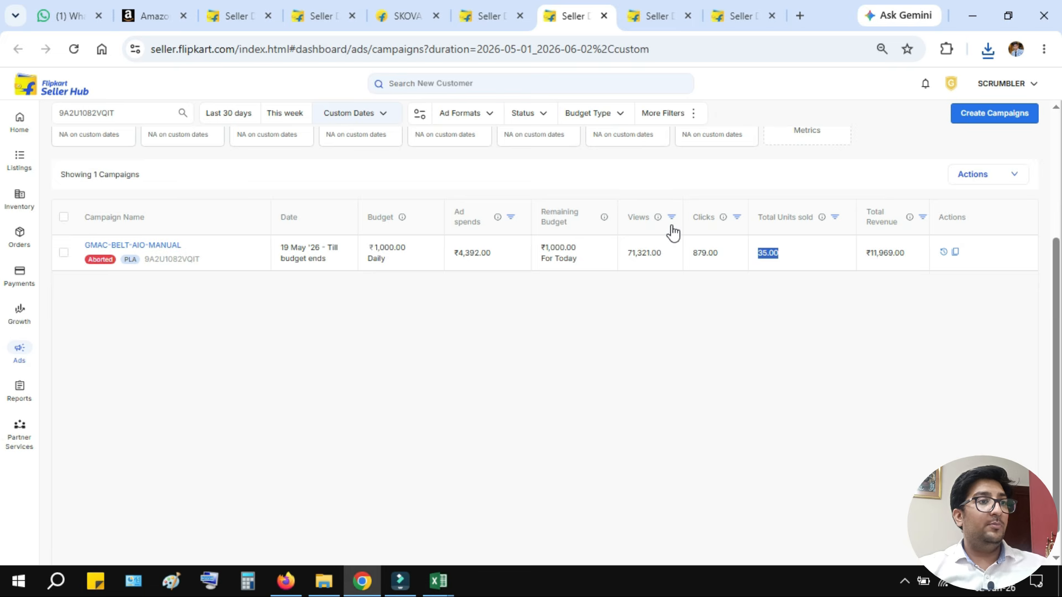
click(755, 266)
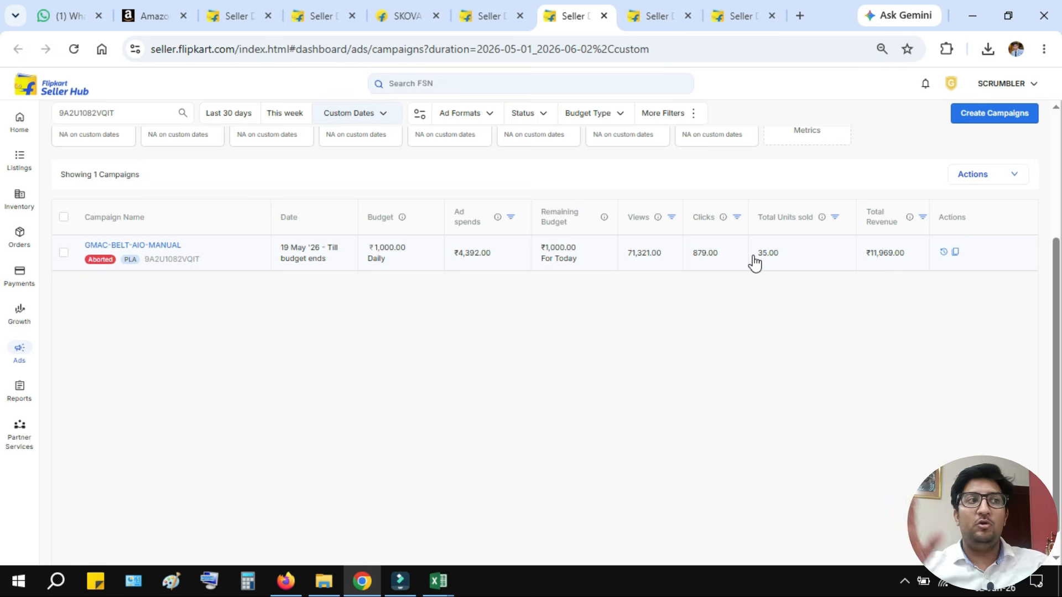
Download the PLA Keyword Report for the GMAC-BELT-AIO-MANUAL campaign, covering 01-May-26 to 02-Jun-26.
click(655, 15)
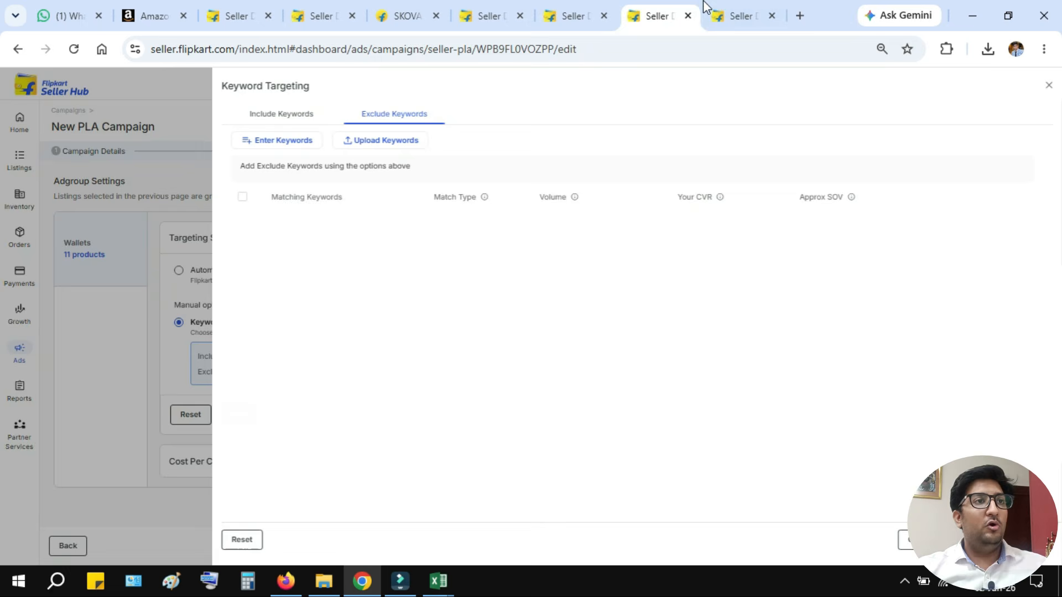
click(576, 10)
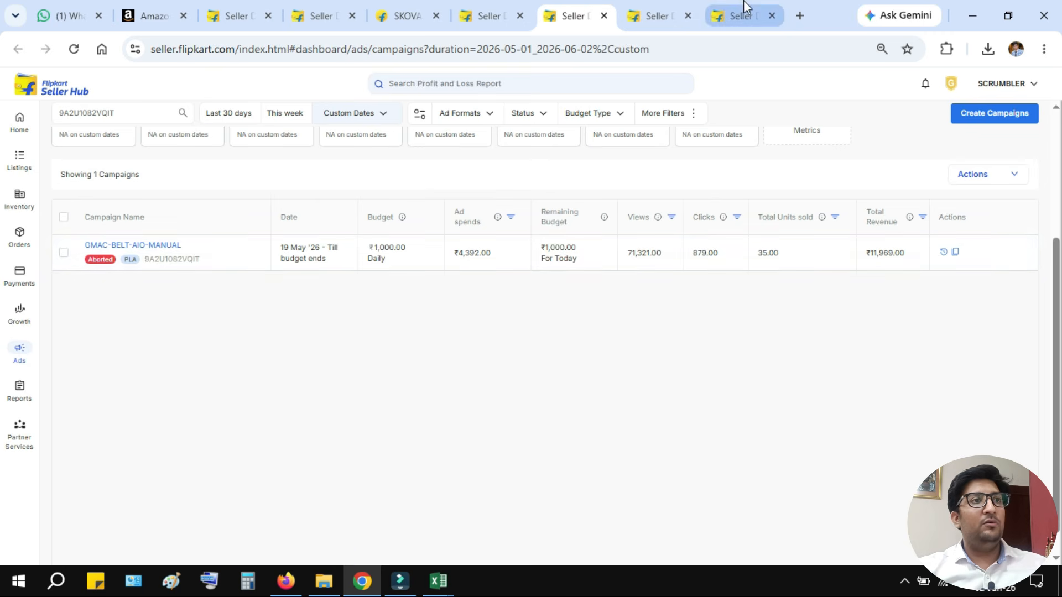
click(735, 14)
click(129, 284)
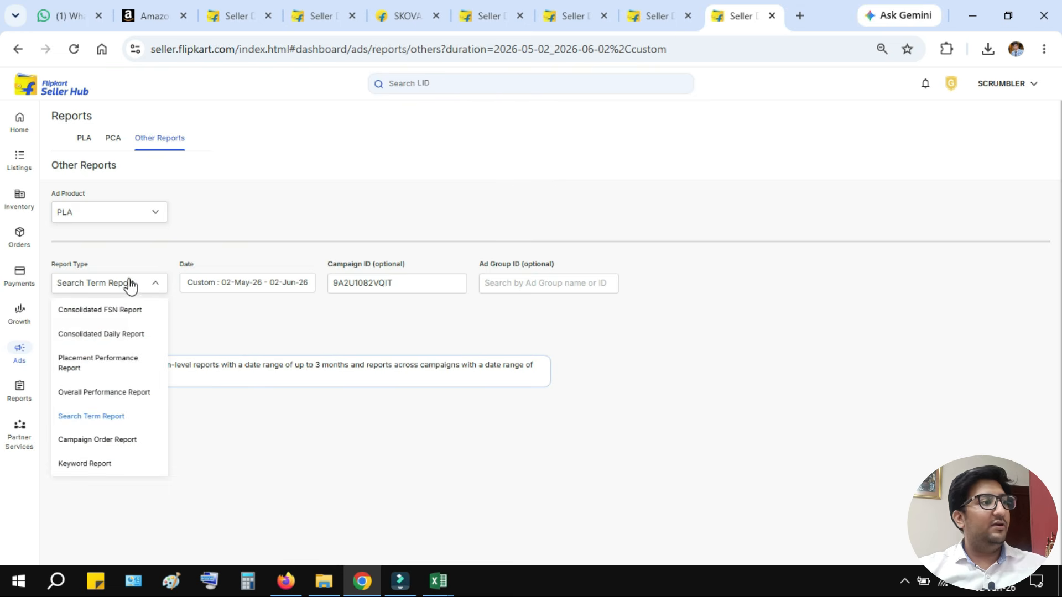
click(121, 465)
click(268, 283)
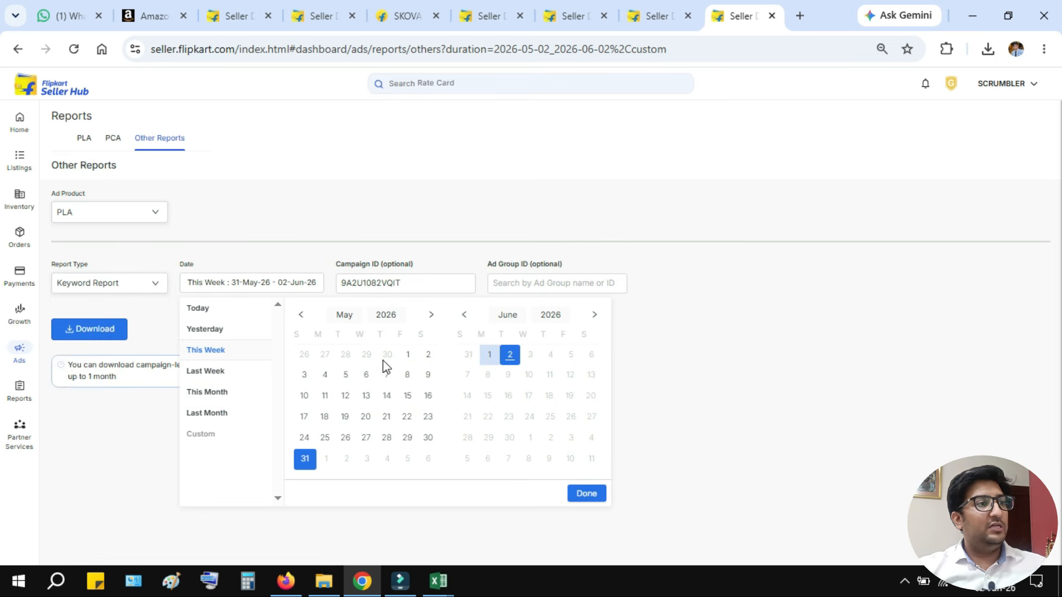
click(407, 354)
click(508, 356)
click(586, 493)
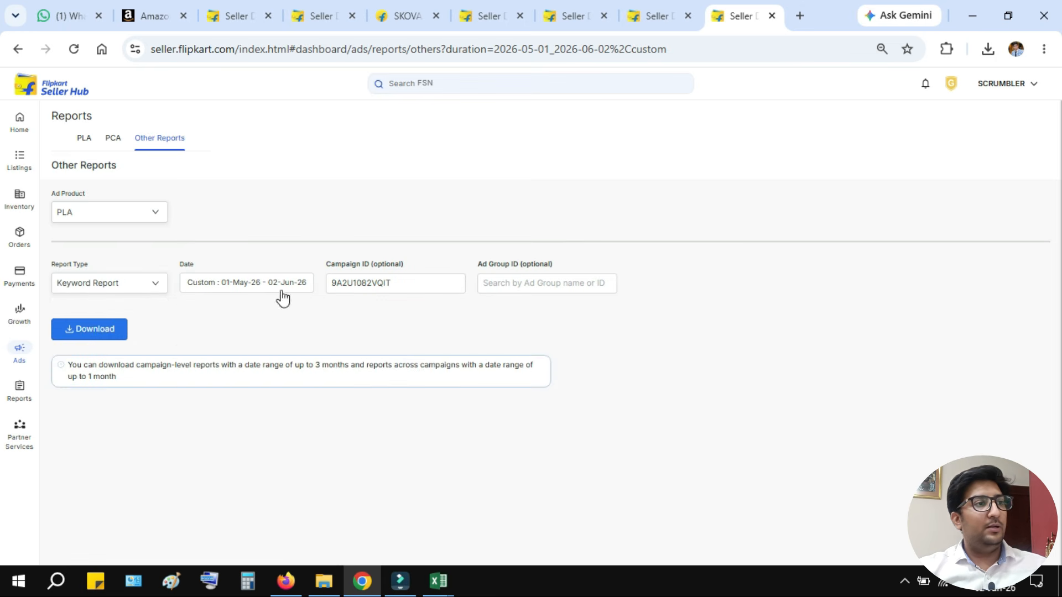
click(104, 335)
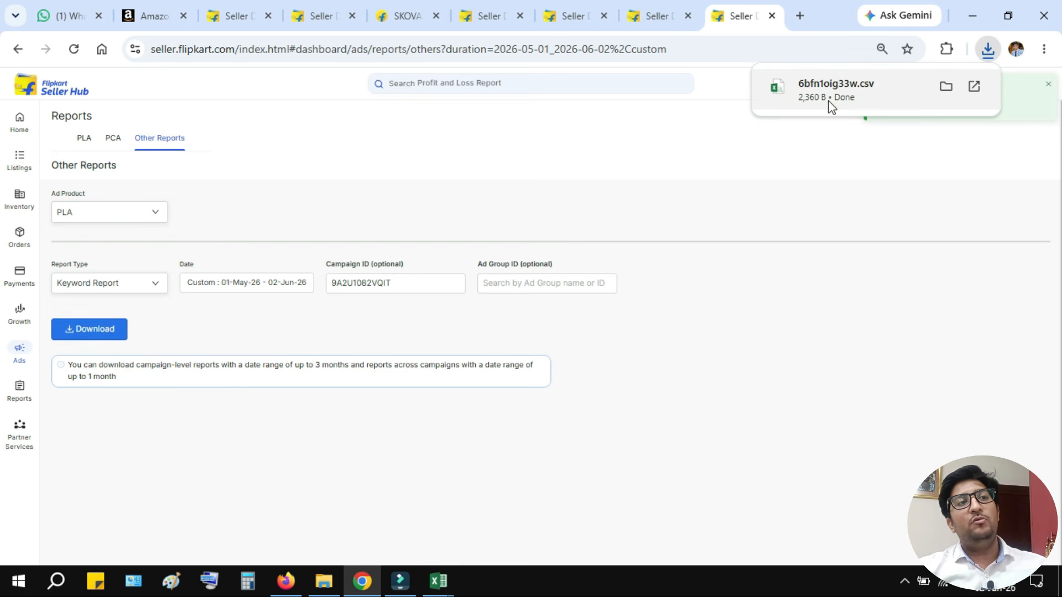
Open 6bfn1oig33w.csv in Excel, sum columns I to P in row 21, and examine the cost and direct units totals.
click(834, 97)
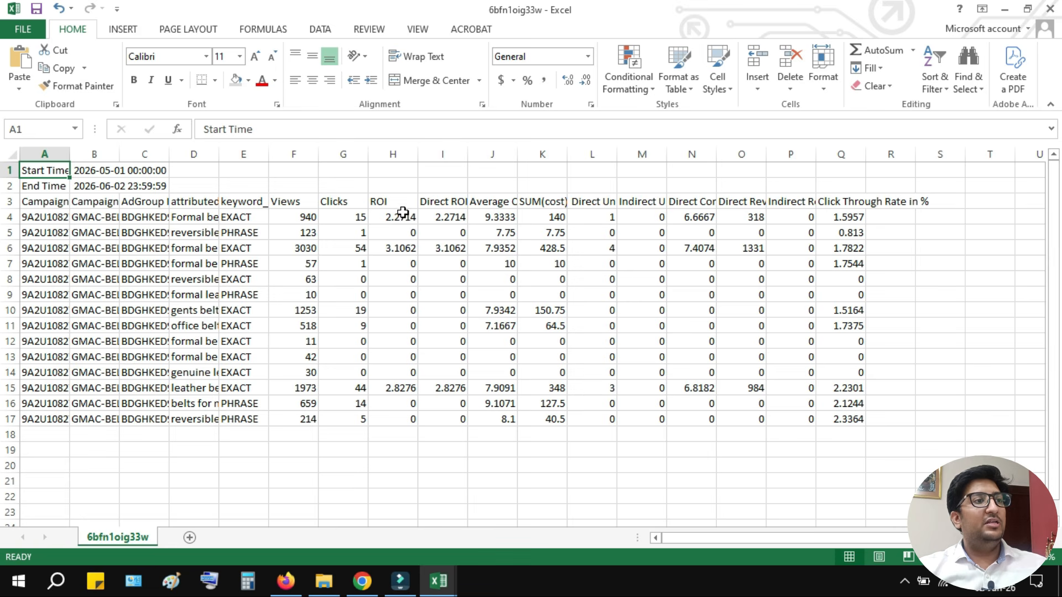
drag(439, 217, 797, 483)
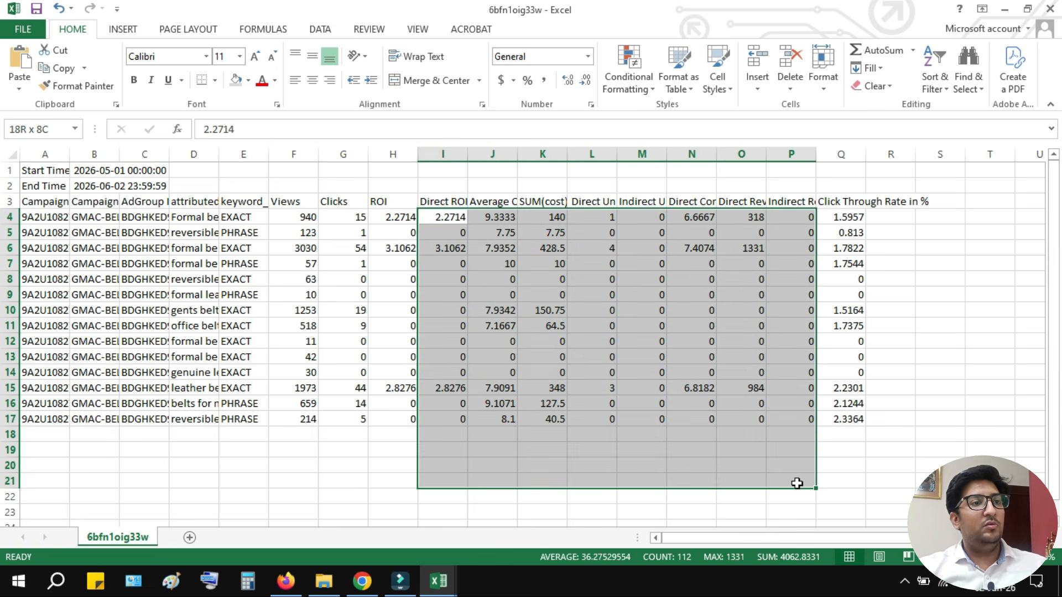
click(877, 50)
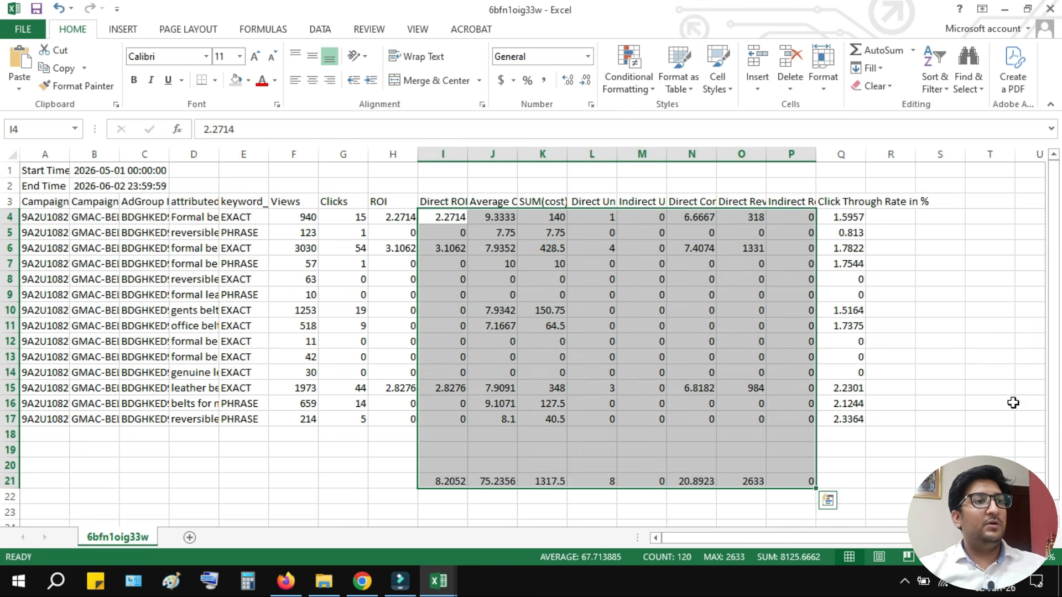
click(940, 464)
click(711, 481)
click(527, 485)
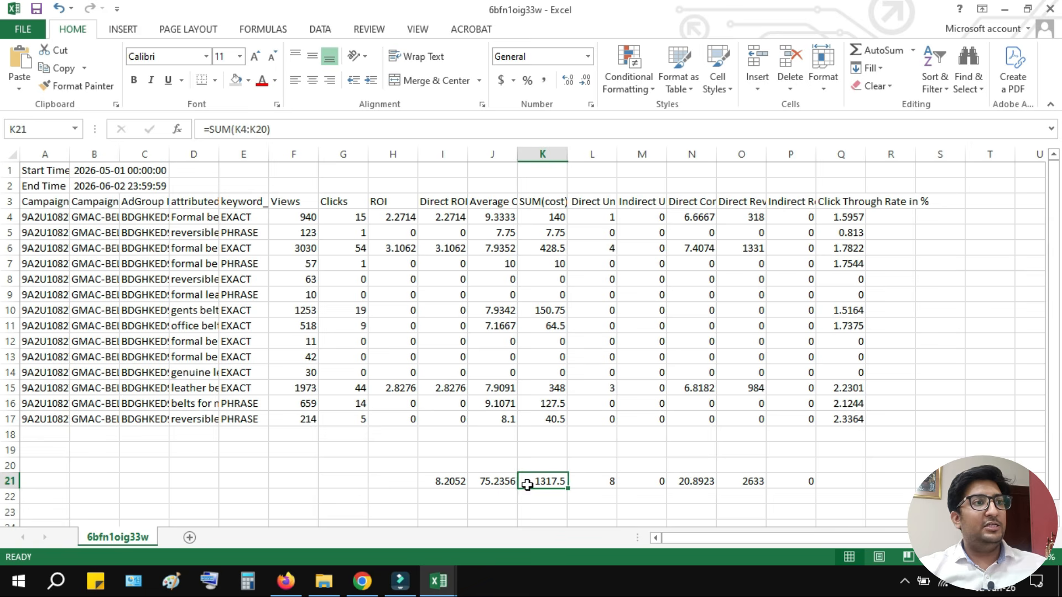
click(598, 481)
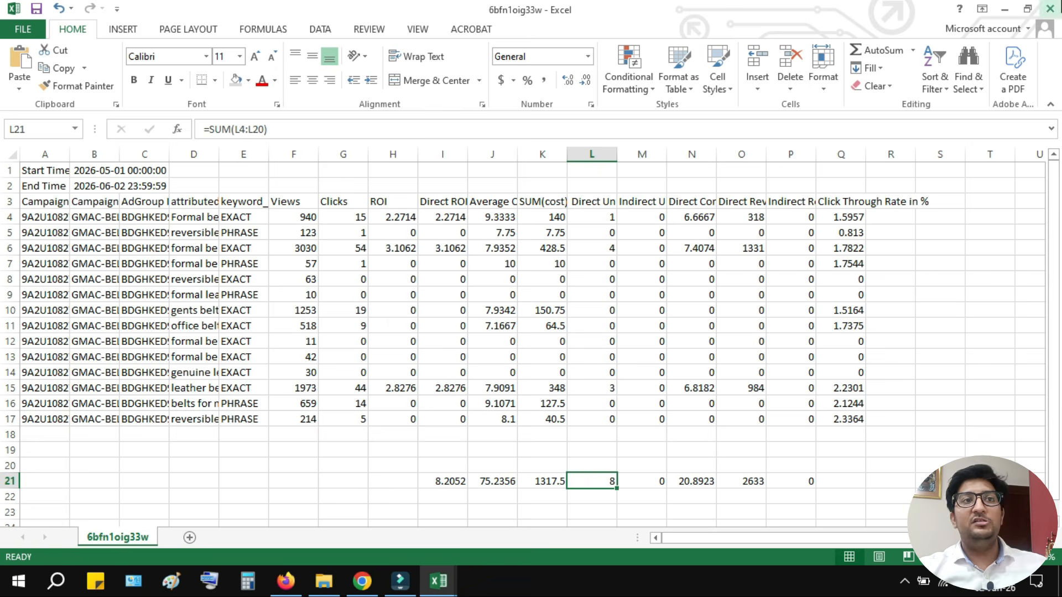
Close the 6bfn1oig33w workbook and return to nta0ffwdx.
click(1050, 9)
click(531, 318)
click(531, 320)
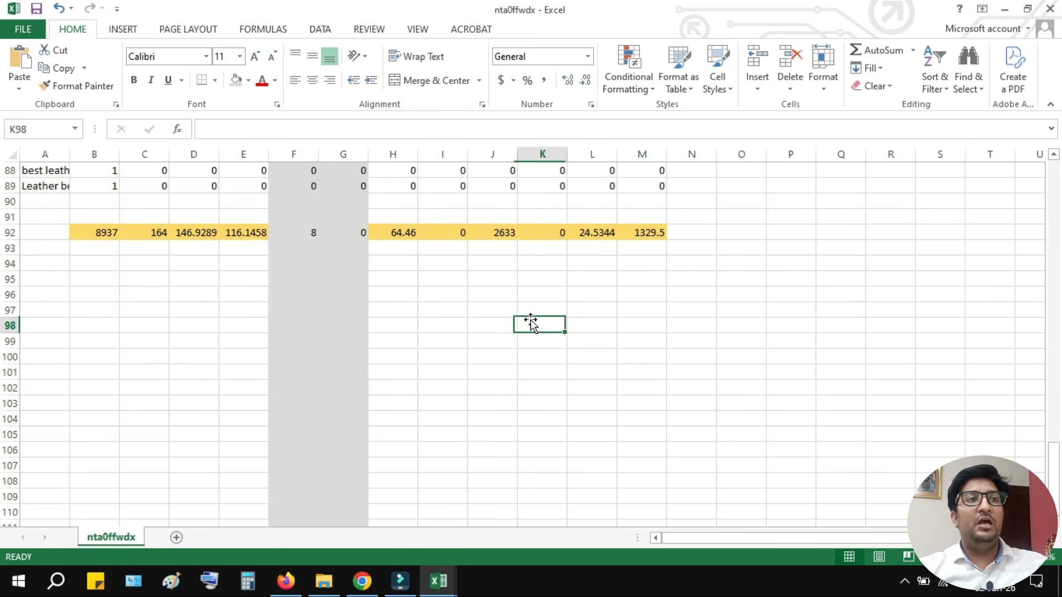
Save the nta0ffwdx workbook, keeping the CSV format, and close it.
key(ctrl+s)
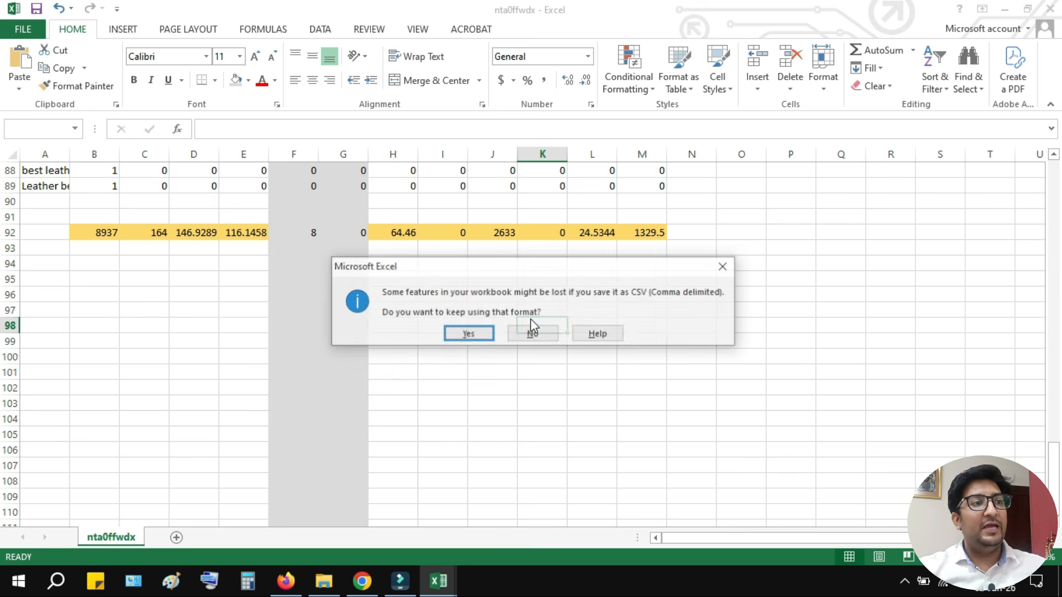
click(479, 331)
key(ctrl+w)
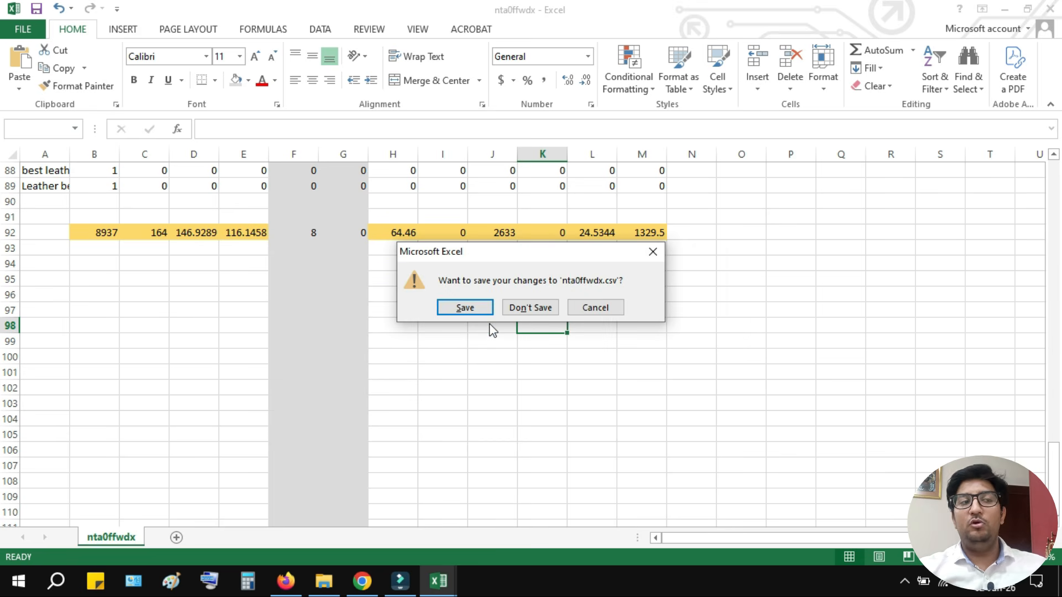
click(531, 305)
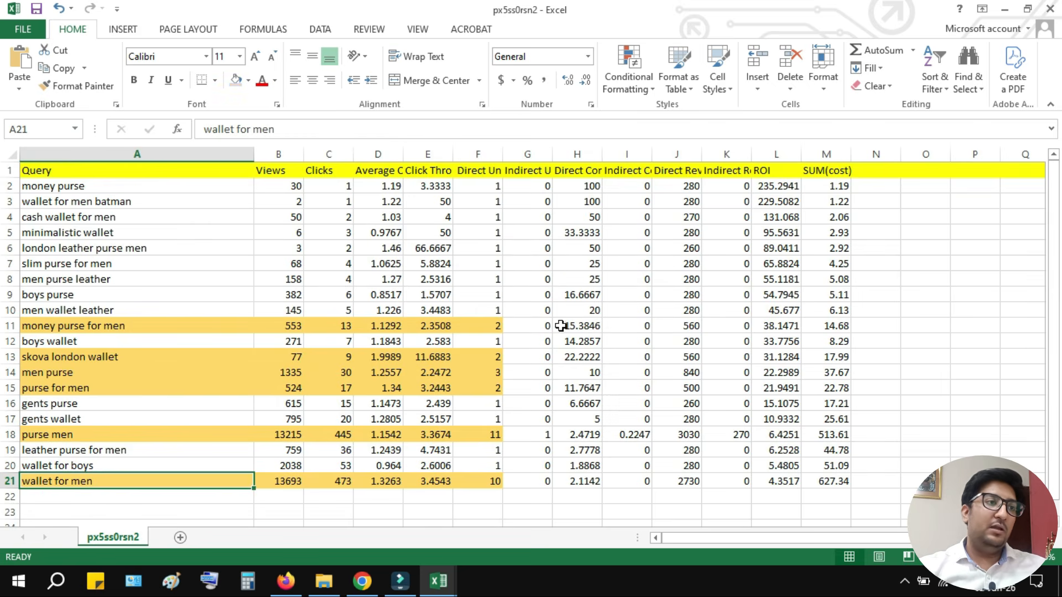
Save the px5ss0rsn2 search term workbook, keeping the CSV format.
click(479, 496)
key(ctrl+s)
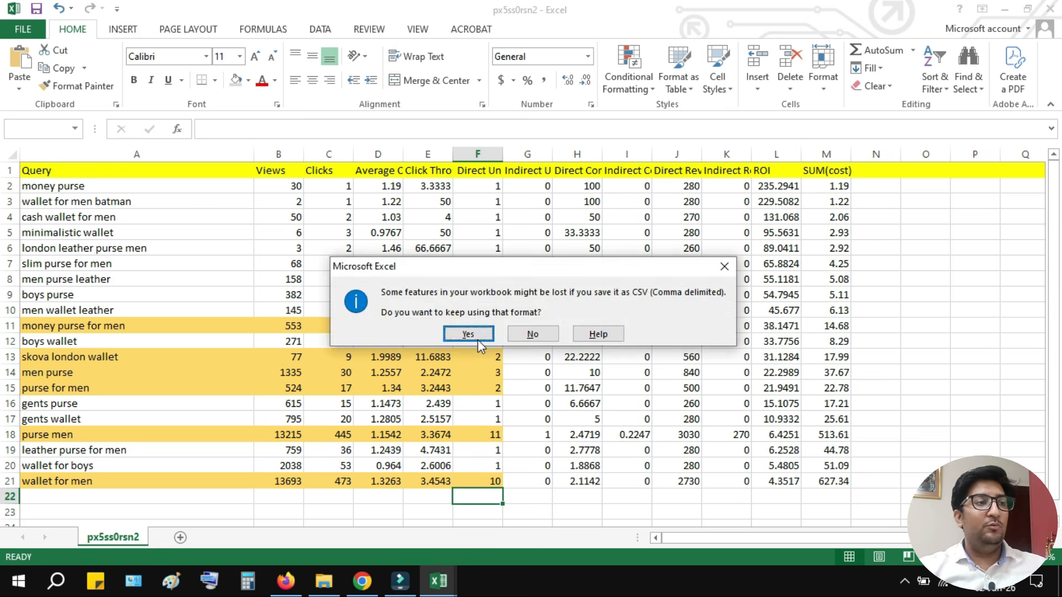
click(478, 330)
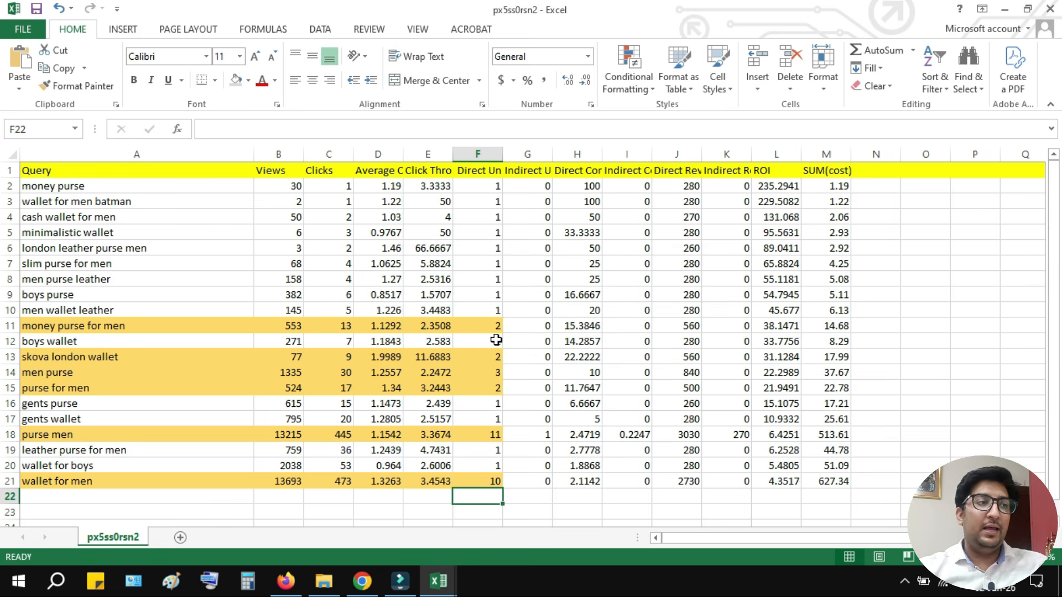
Switch to Chrome and return to the keyword targeting of the new PLA campaign for wallets.
click(359, 575)
click(561, 12)
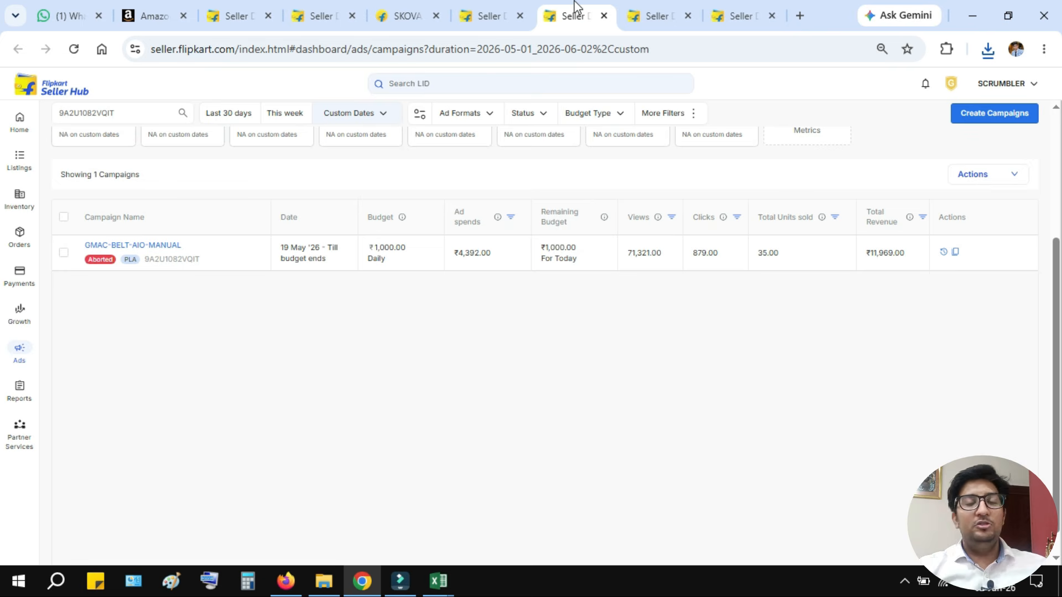
click(506, 8)
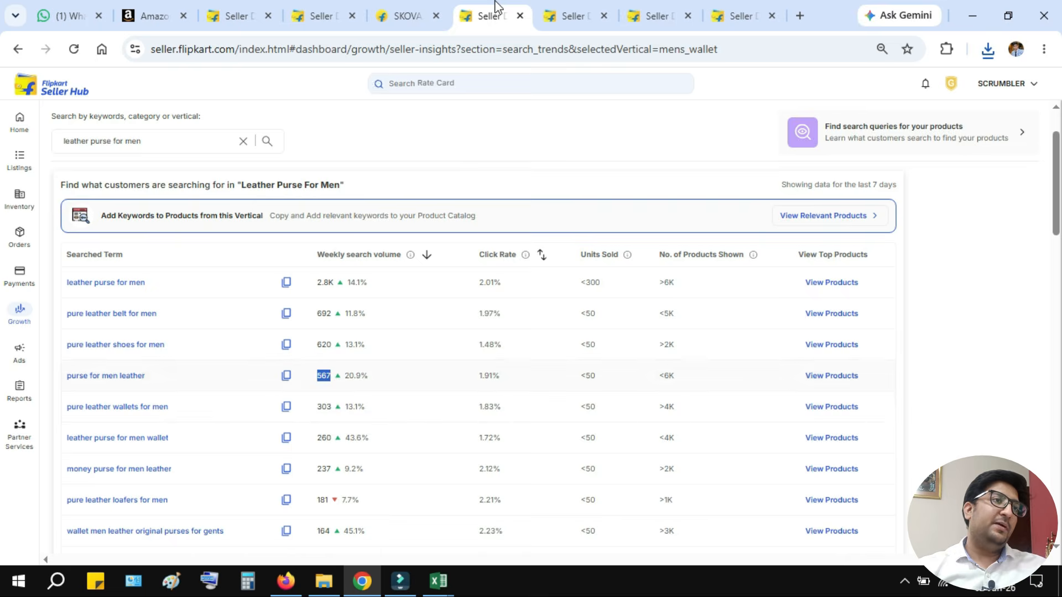
click(412, 8)
click(593, 6)
click(652, 10)
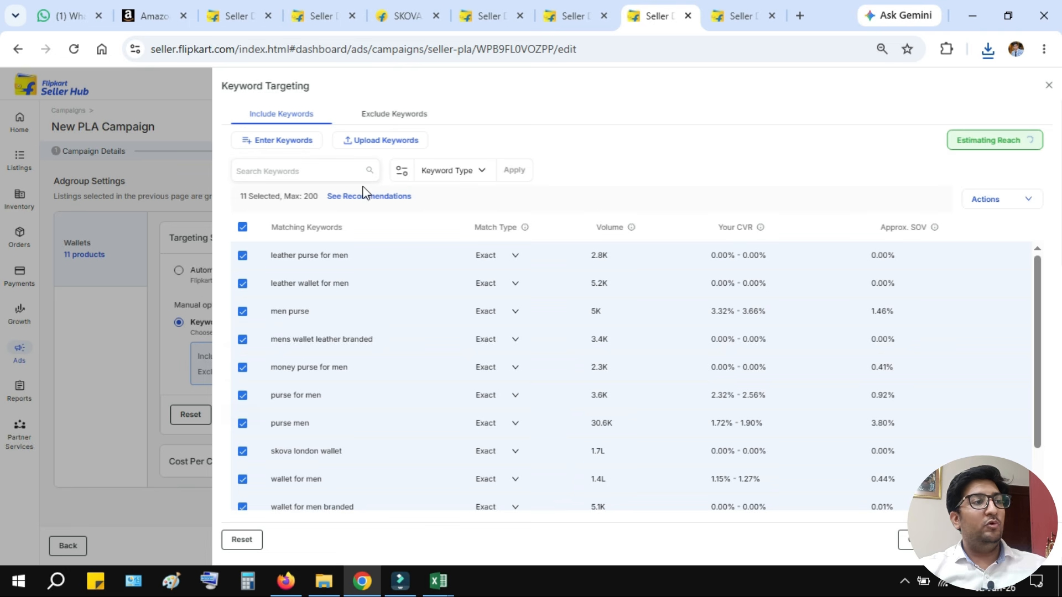
Compare the recommended keywords with the selected include keywords and proceed to the cost per click and adgroup budget settings.
scroll(900, 409, down, 6)
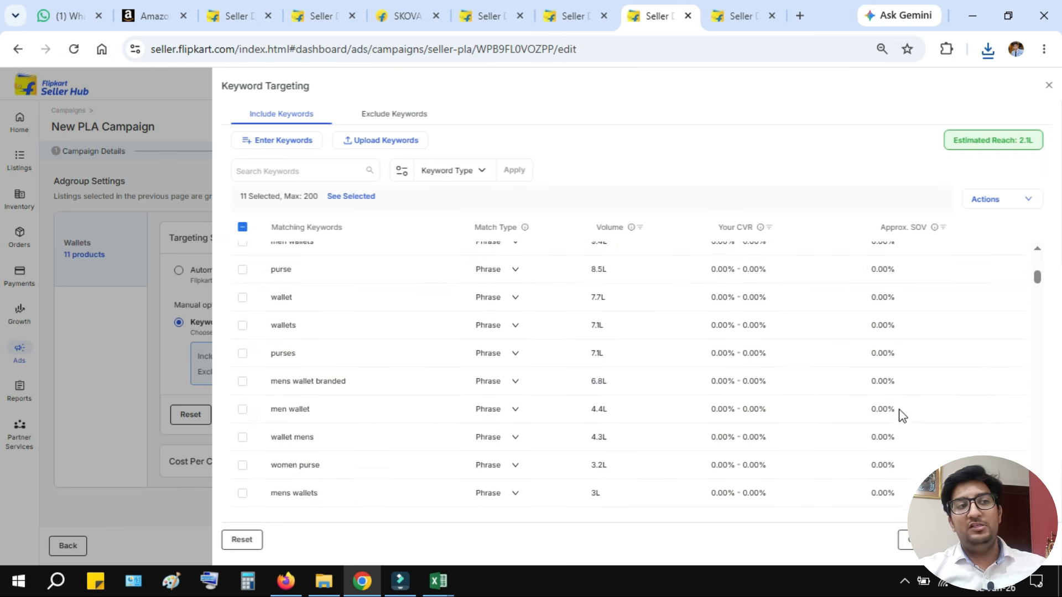
scroll(466, 258, up, 5)
click(353, 199)
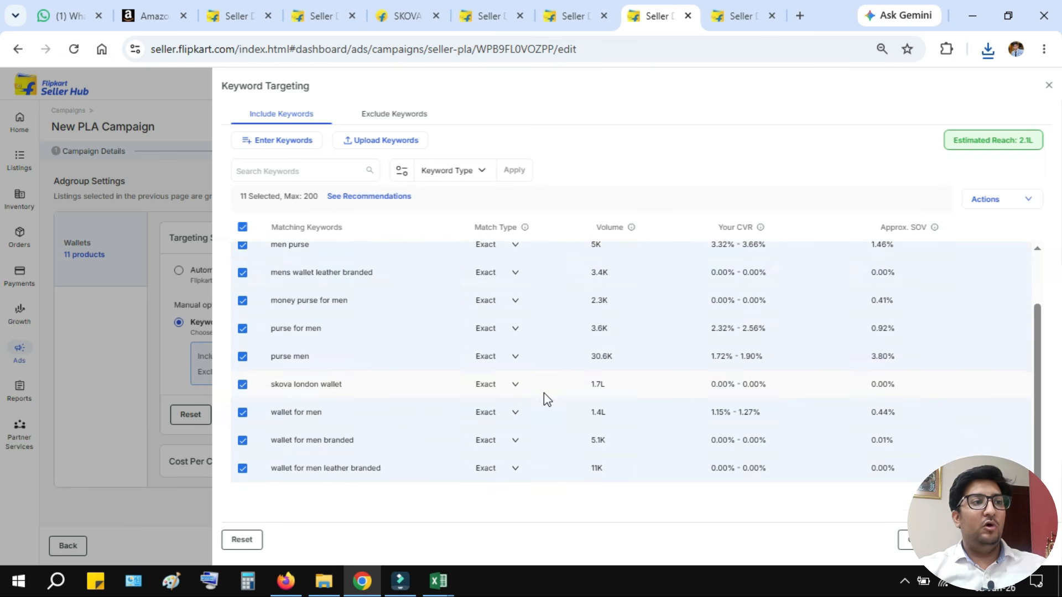
scroll(545, 393, up, 2)
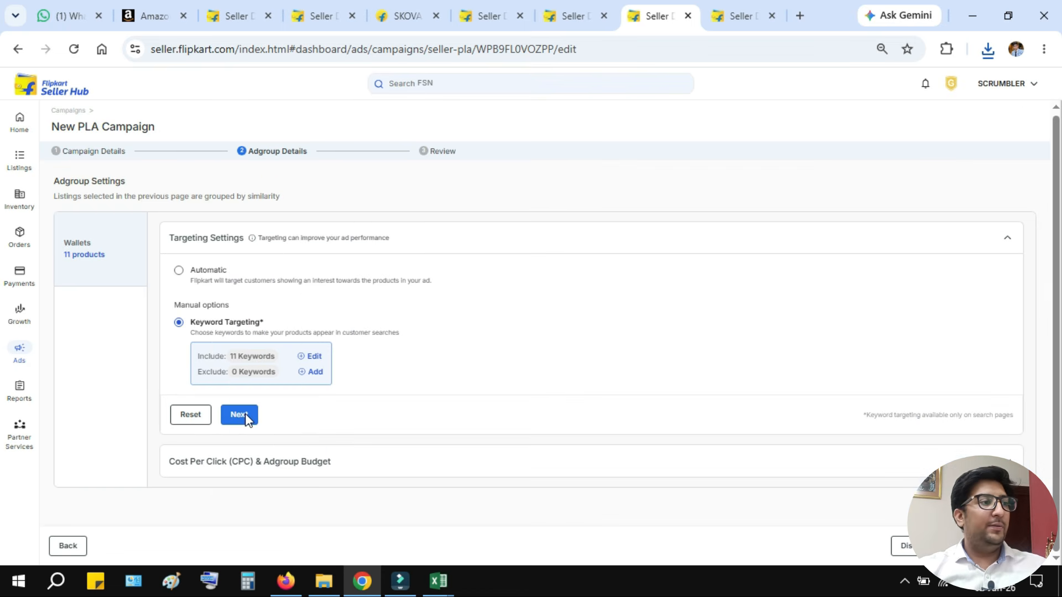
click(243, 415)
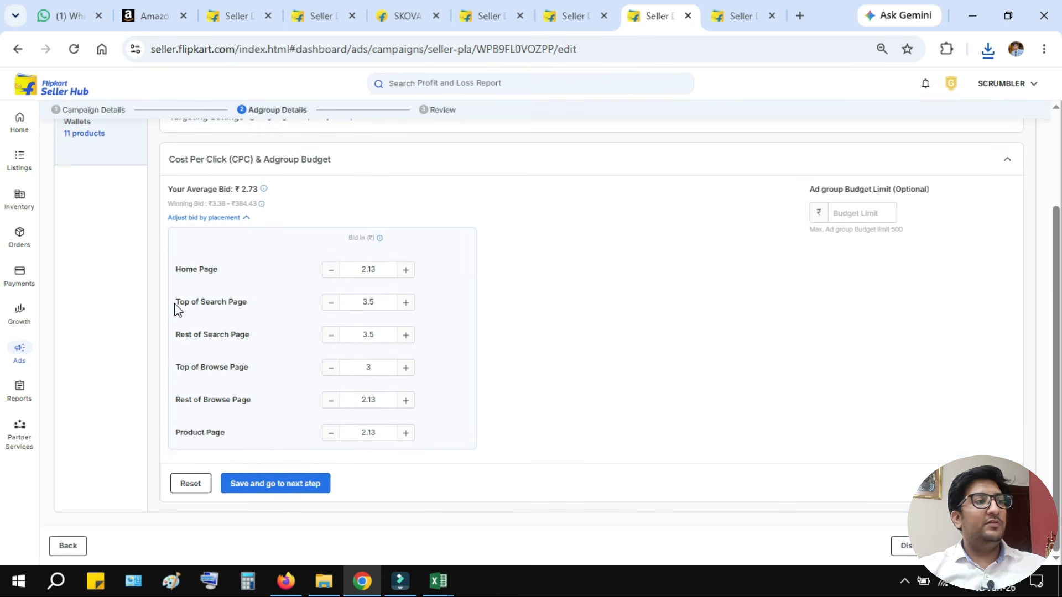
Review the placement bids for Top of Search, Rest of Search, Top of Browse and Product Page.
drag(173, 303, 254, 311)
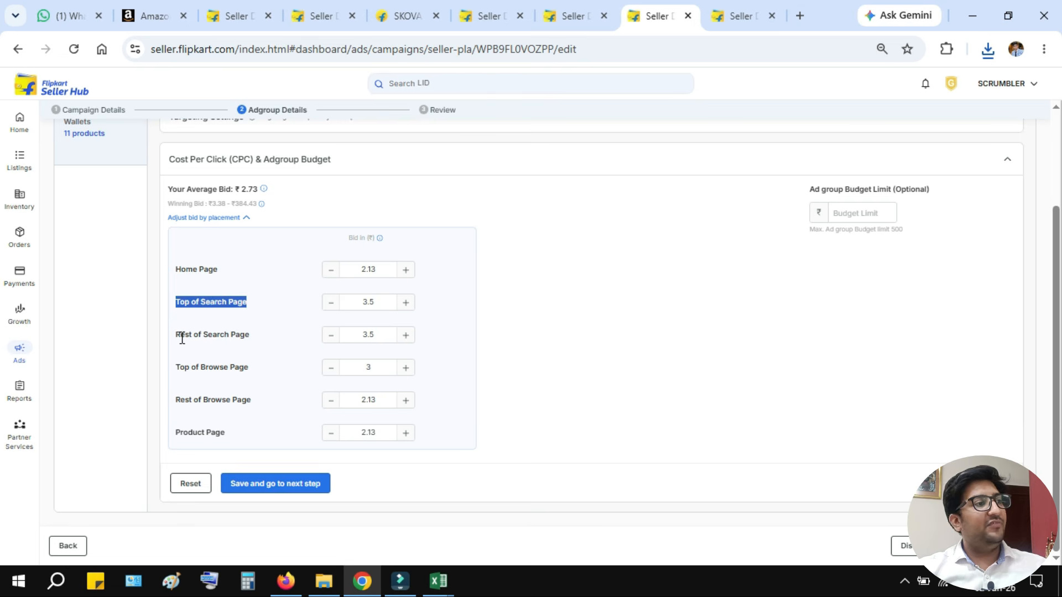
drag(173, 336, 263, 342)
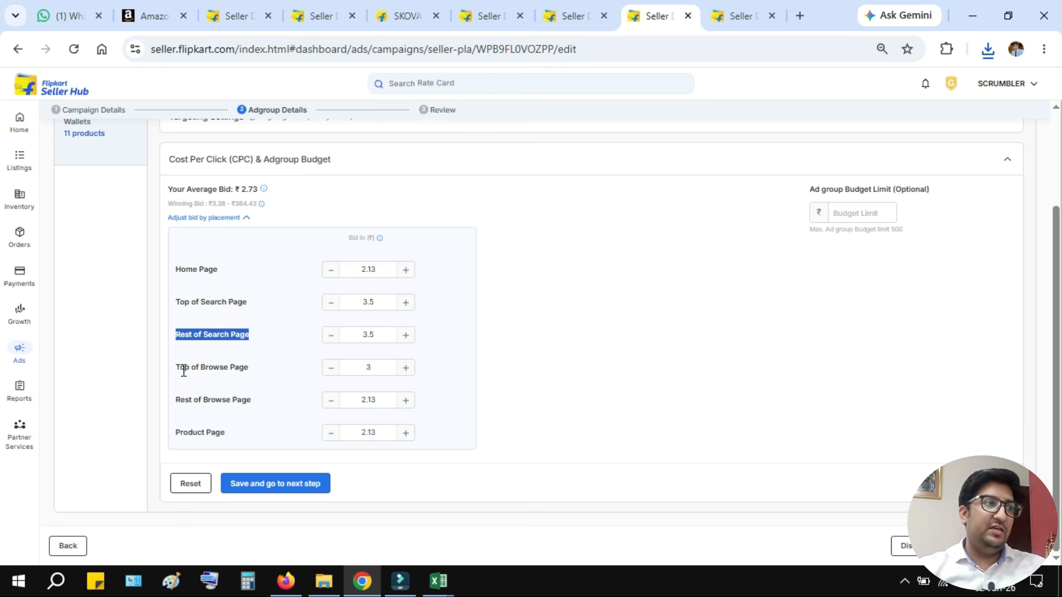
drag(180, 369, 257, 370)
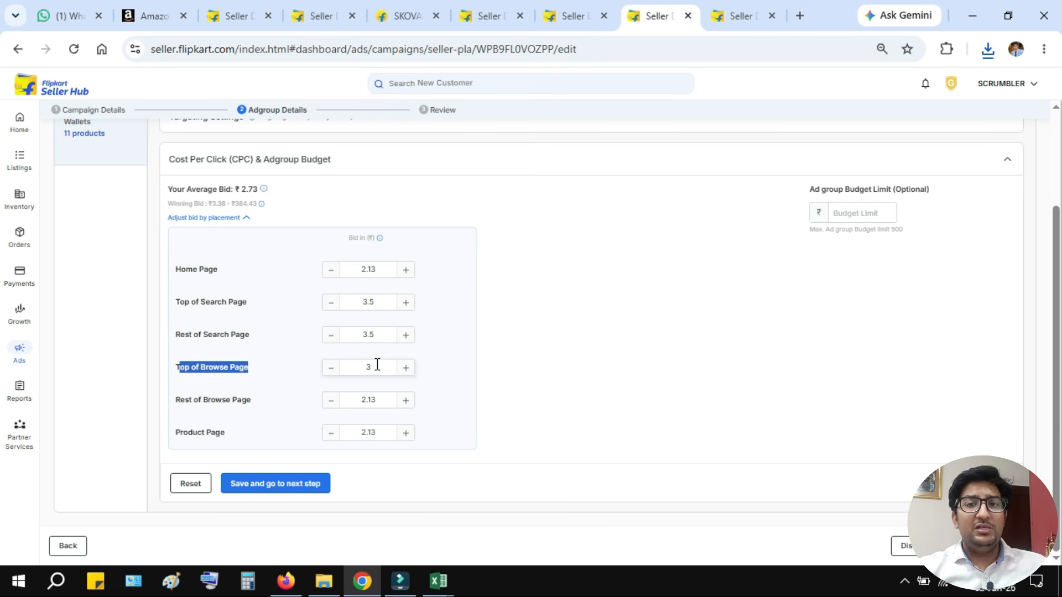
drag(165, 433, 248, 437)
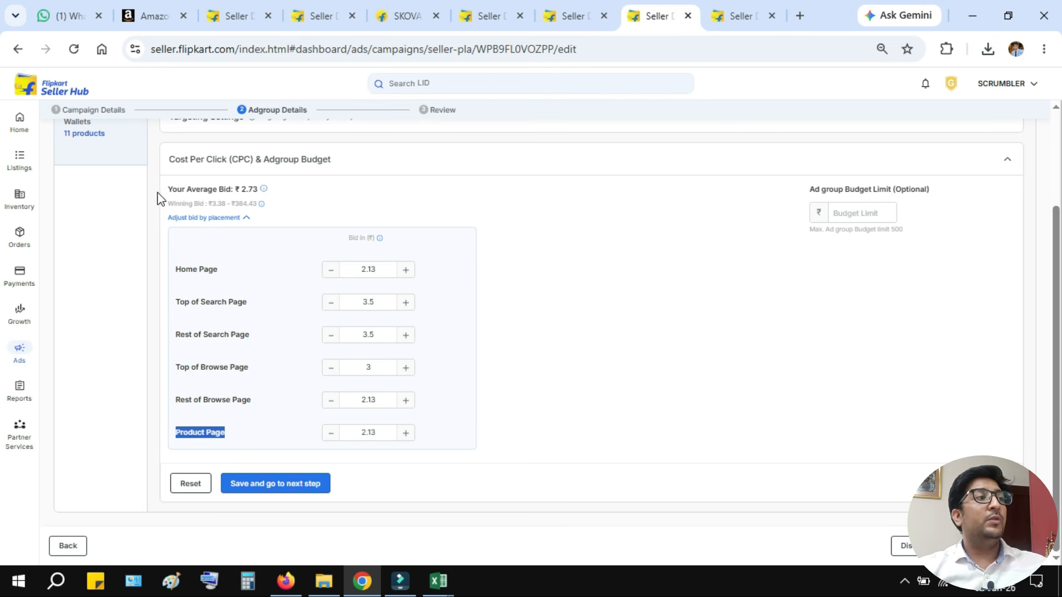
Examine the wallet adgroup's average bid against the winning bid range.
drag(166, 198, 209, 197)
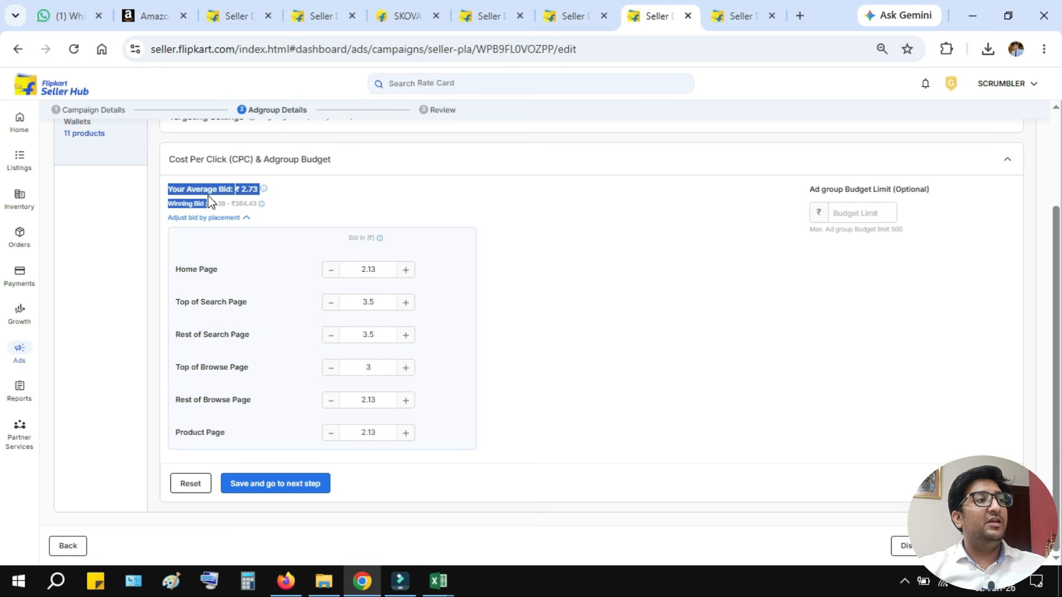
click(226, 189)
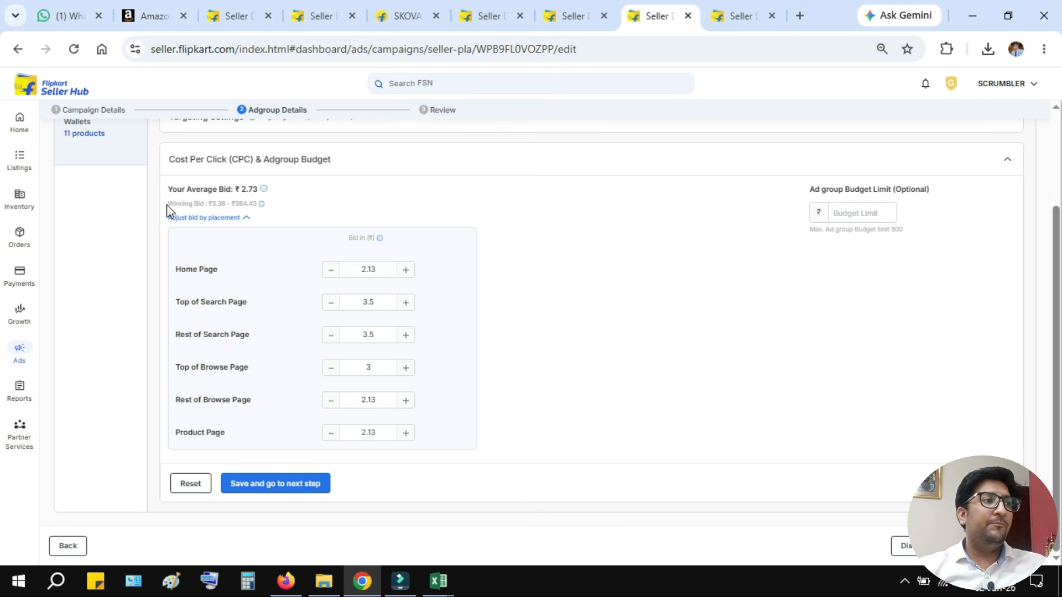
drag(168, 203, 216, 204)
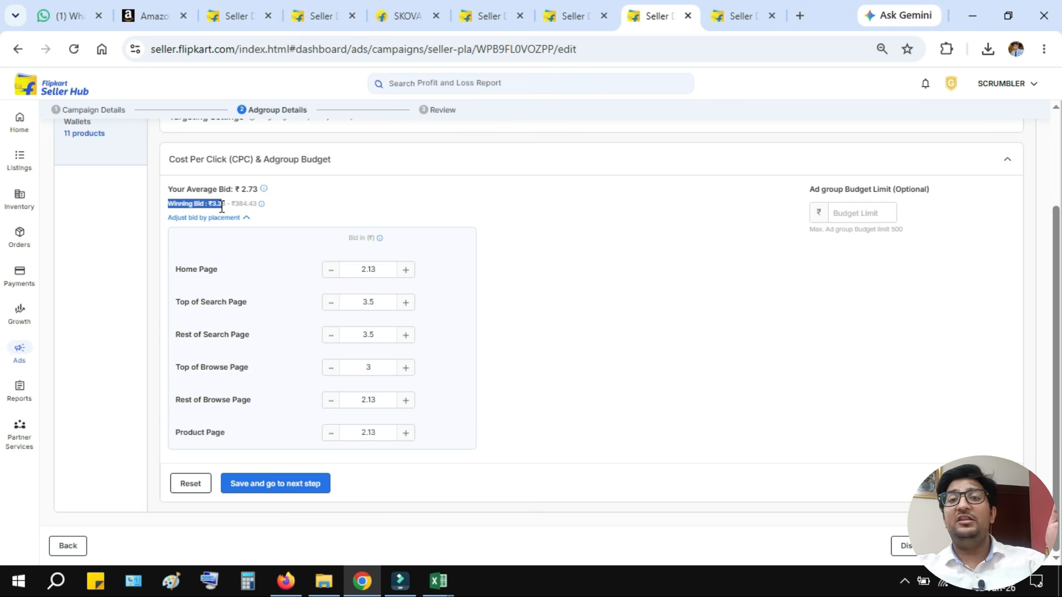
triple_click(221, 205)
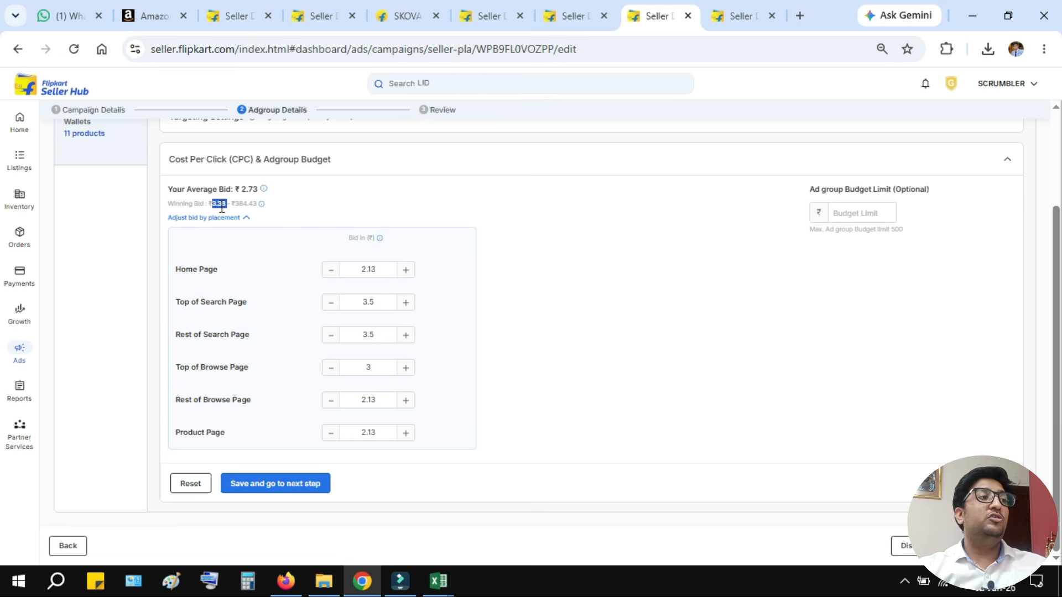
click(363, 215)
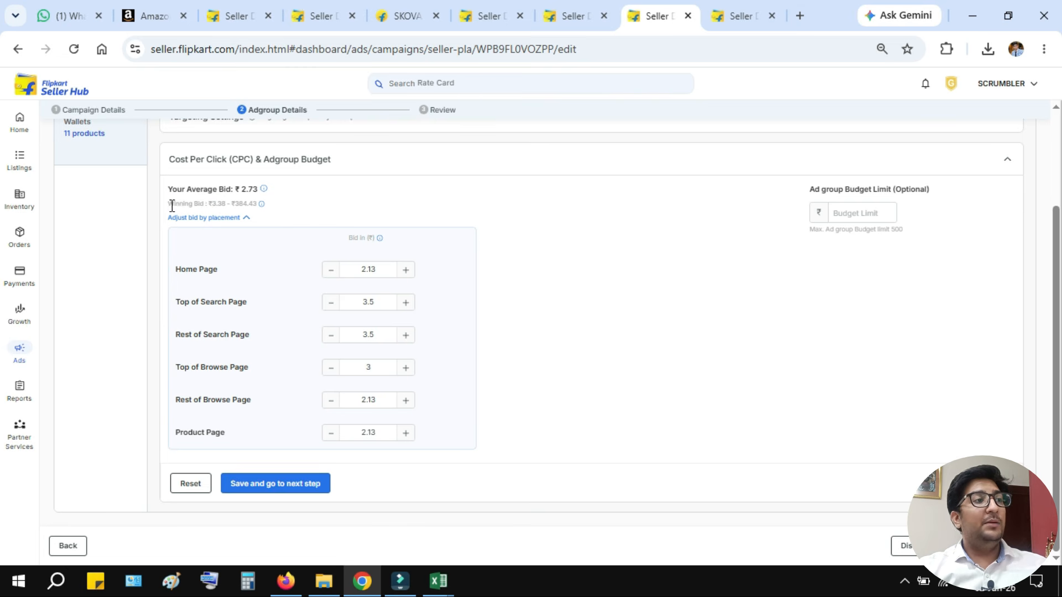
drag(168, 204, 240, 204)
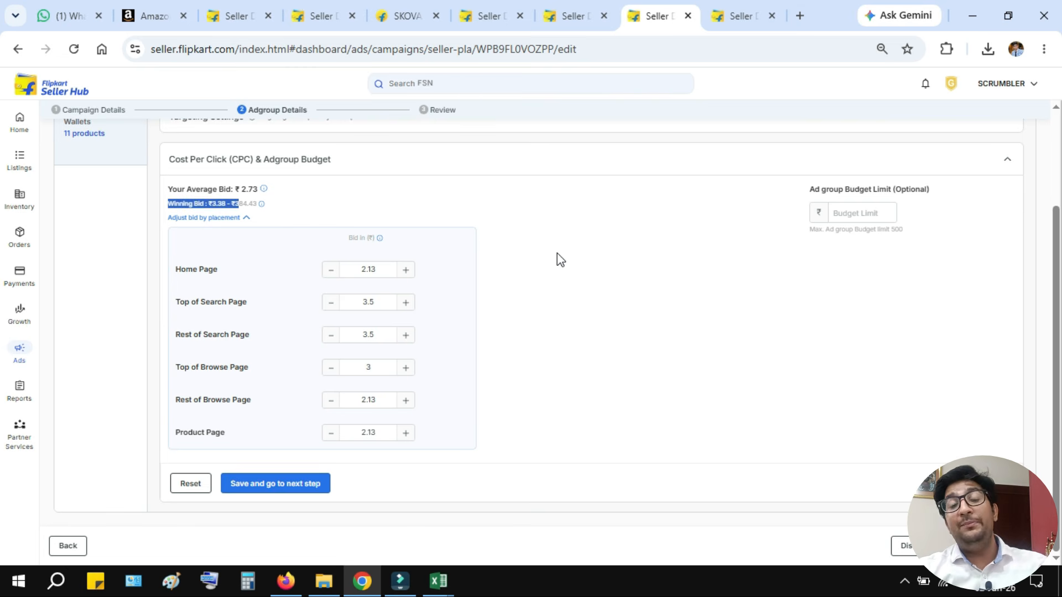
click(572, 282)
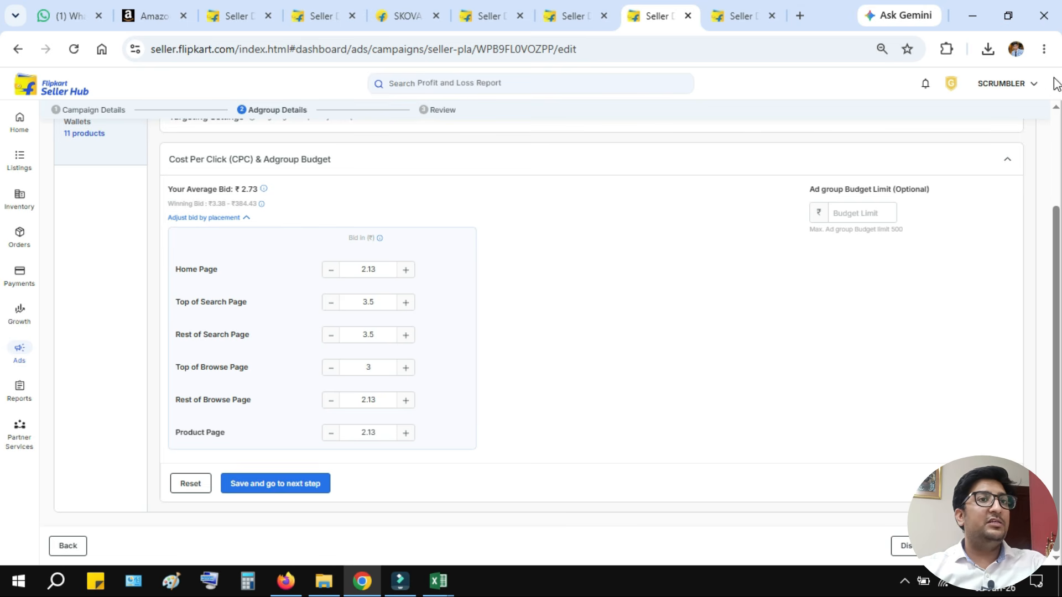
Enlarge the page and compare the lower limit of the winning bid range with the placement bids.
click(1043, 49)
click(1000, 361)
click(1001, 361)
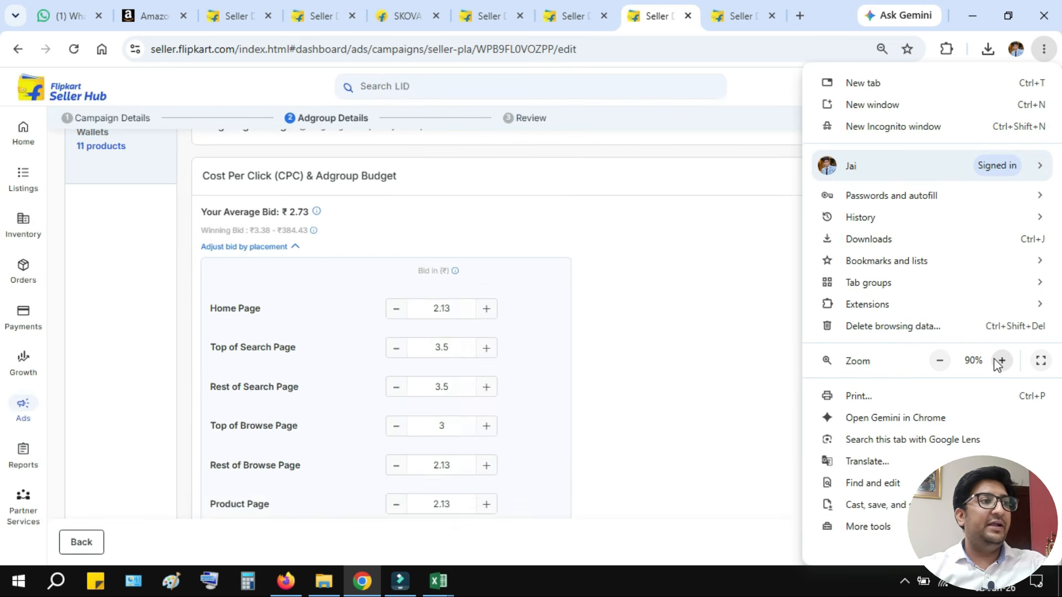
click(1001, 361)
click(1000, 361)
click(438, 259)
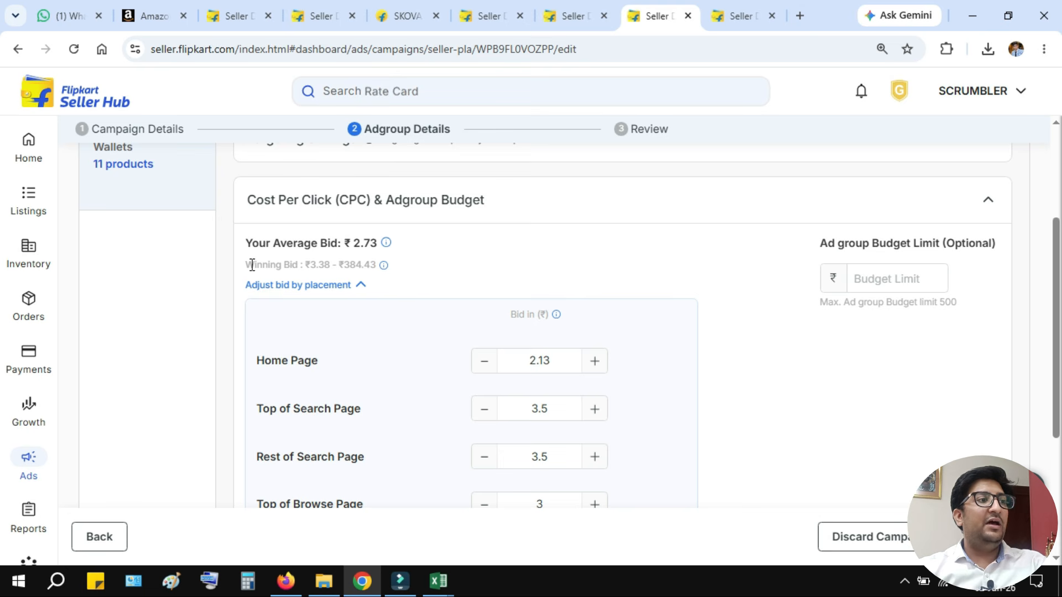
drag(250, 265, 331, 265)
click(773, 435)
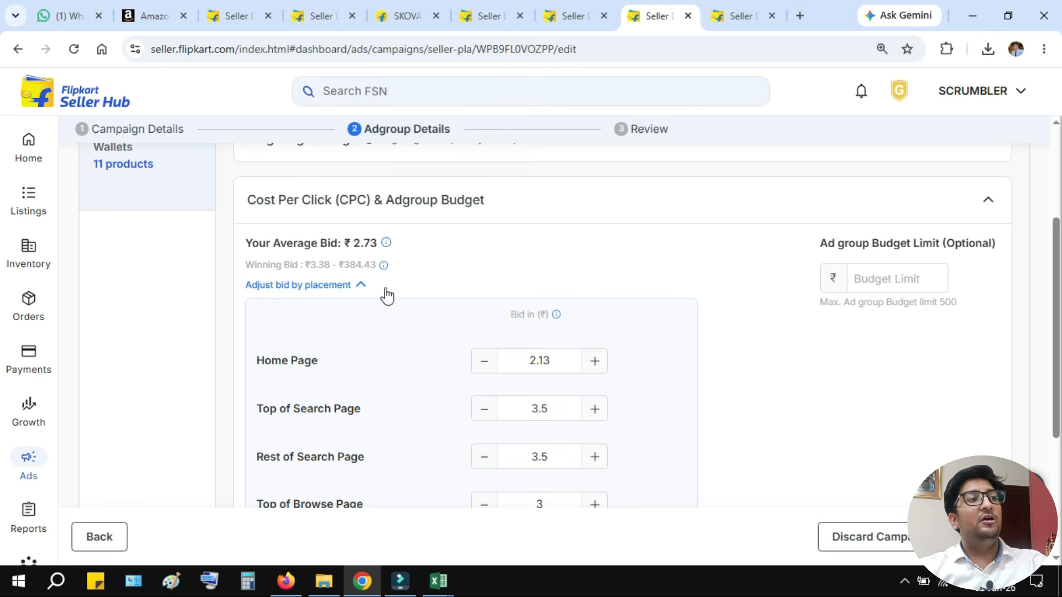
drag(310, 265, 338, 268)
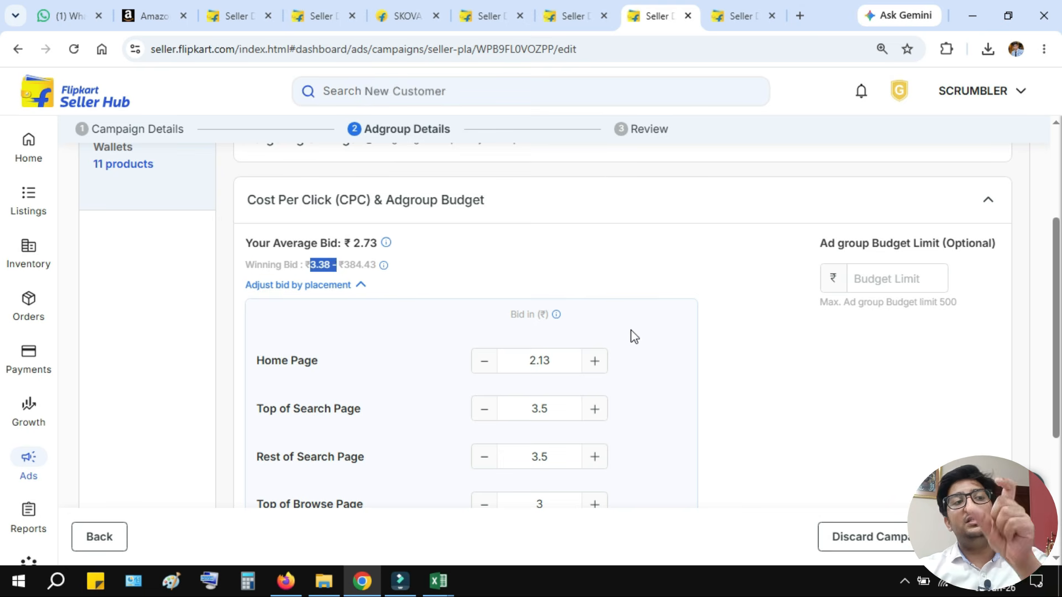
scroll(676, 344, down, 3)
scroll(676, 344, up, 1)
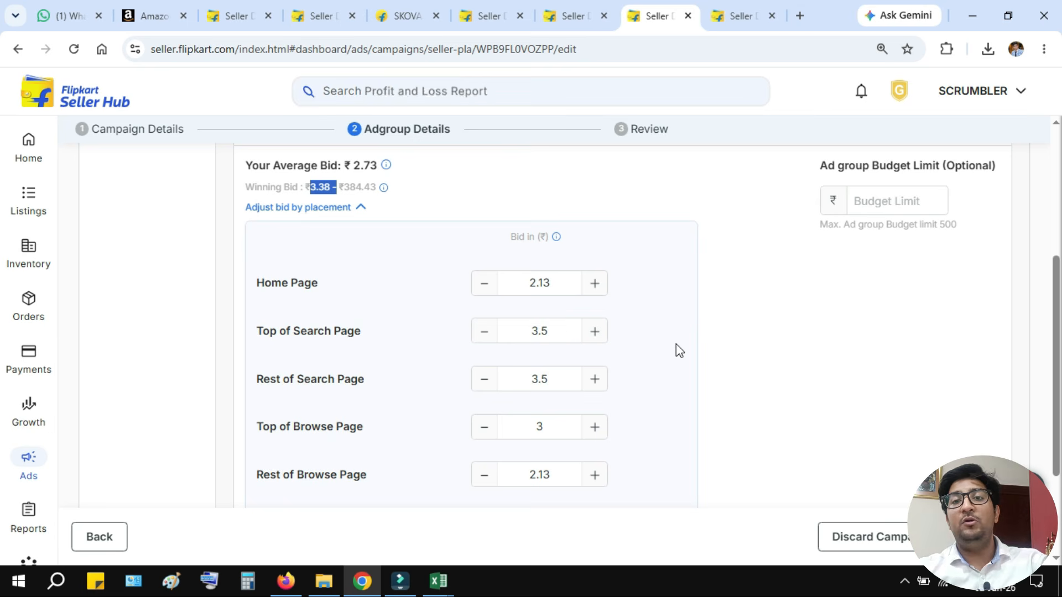
click(307, 186)
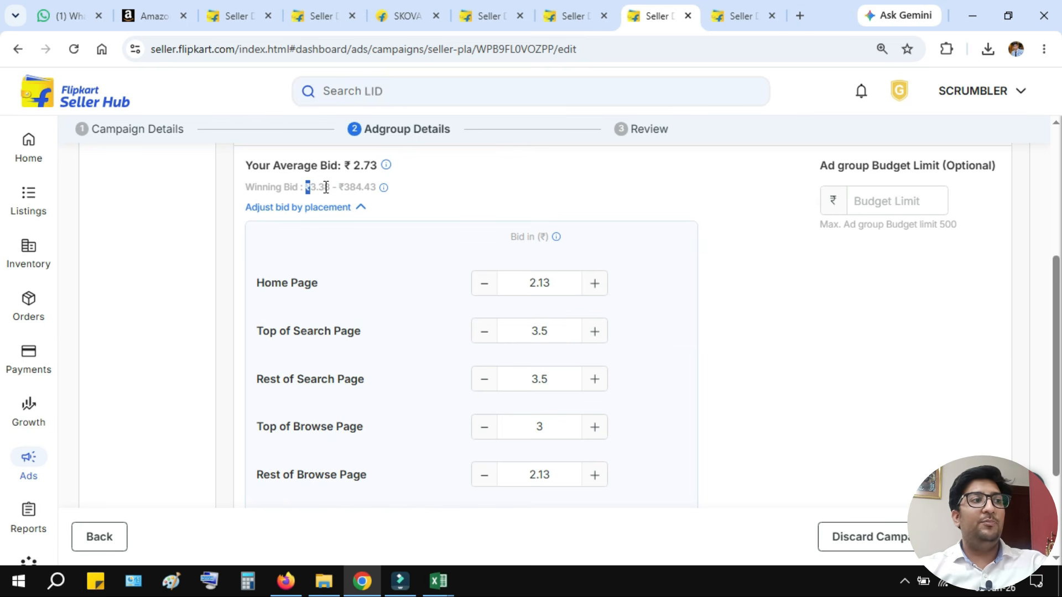
double_click(307, 186)
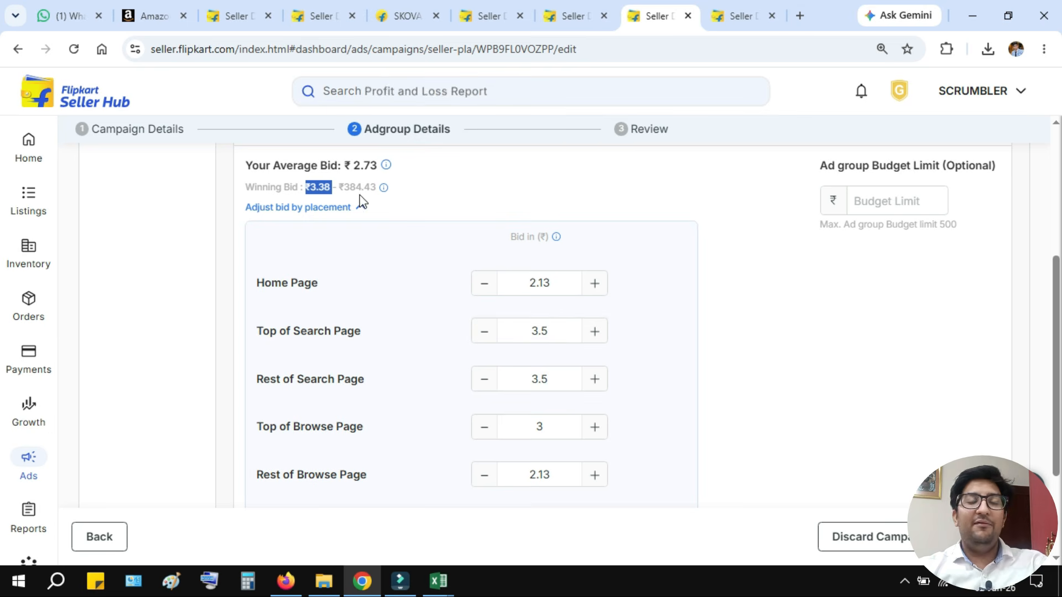
Try placement bids of 2.13 for Rest of Search and Top of Browse and 5 for Top of Search, and check the average bid.
scroll(498, 249, down, 2)
double_click(548, 303)
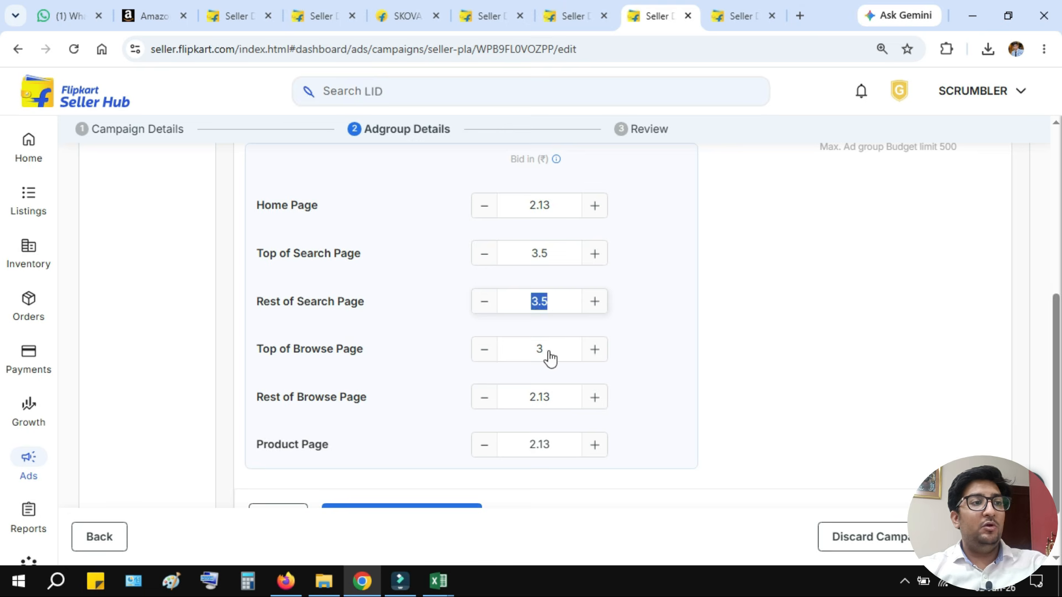
text(2)
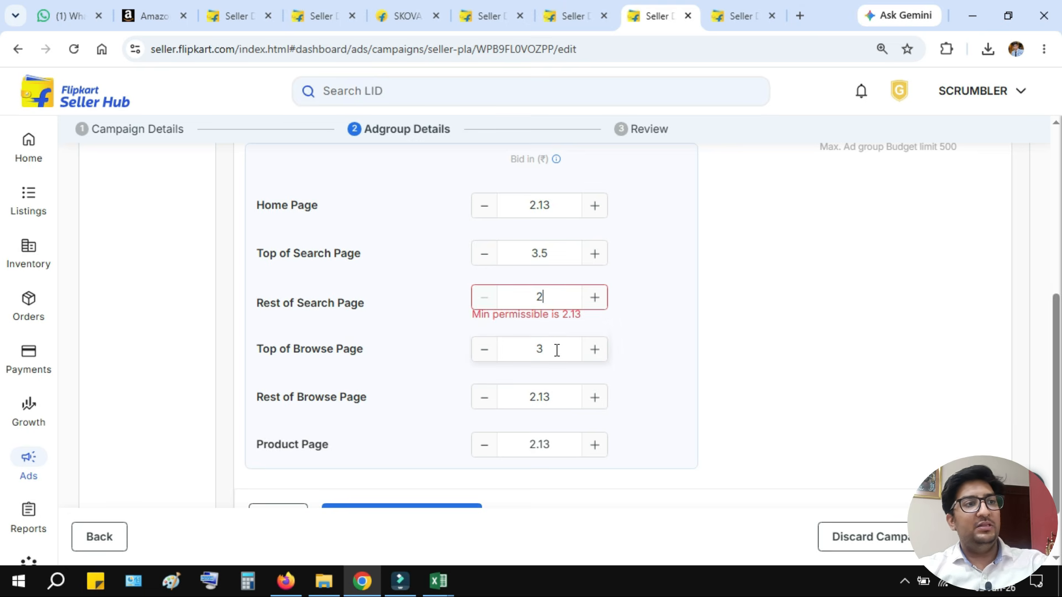
text(.13)
double_click(520, 355)
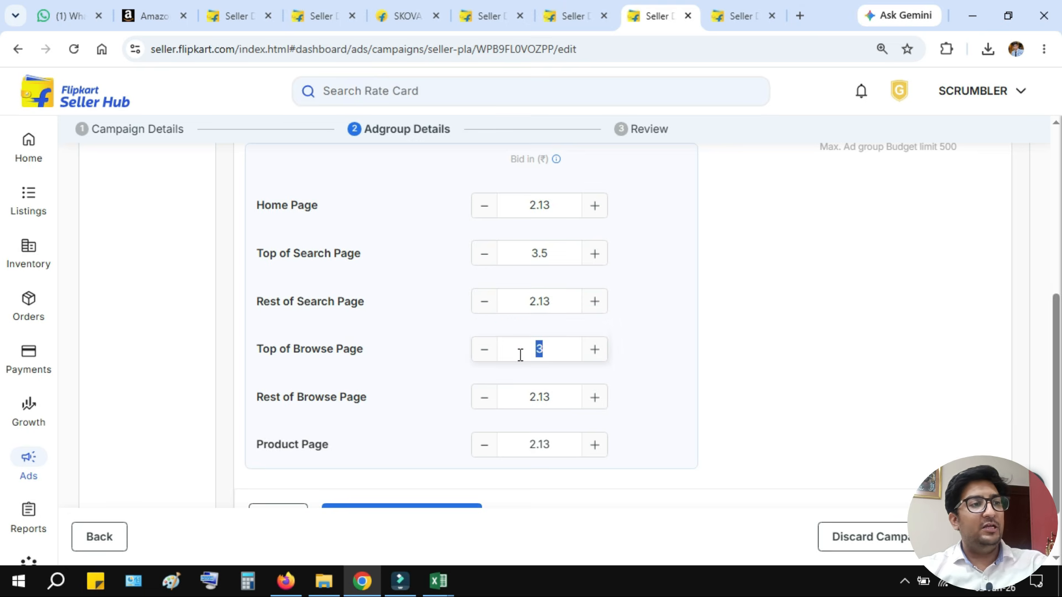
text(2.13)
double_click(555, 253)
click(556, 257)
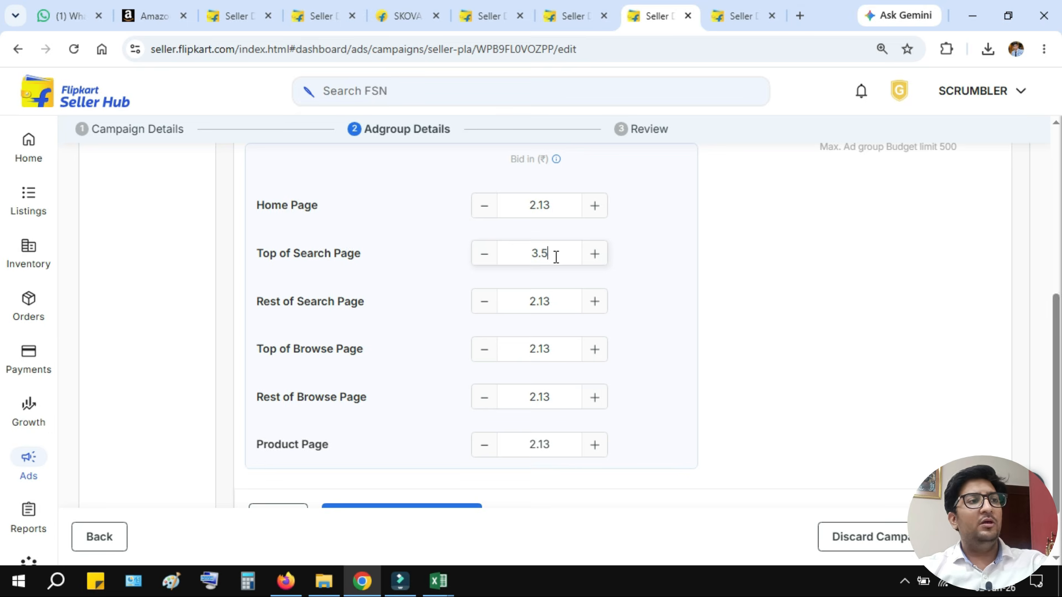
double_click(556, 257)
text(5)
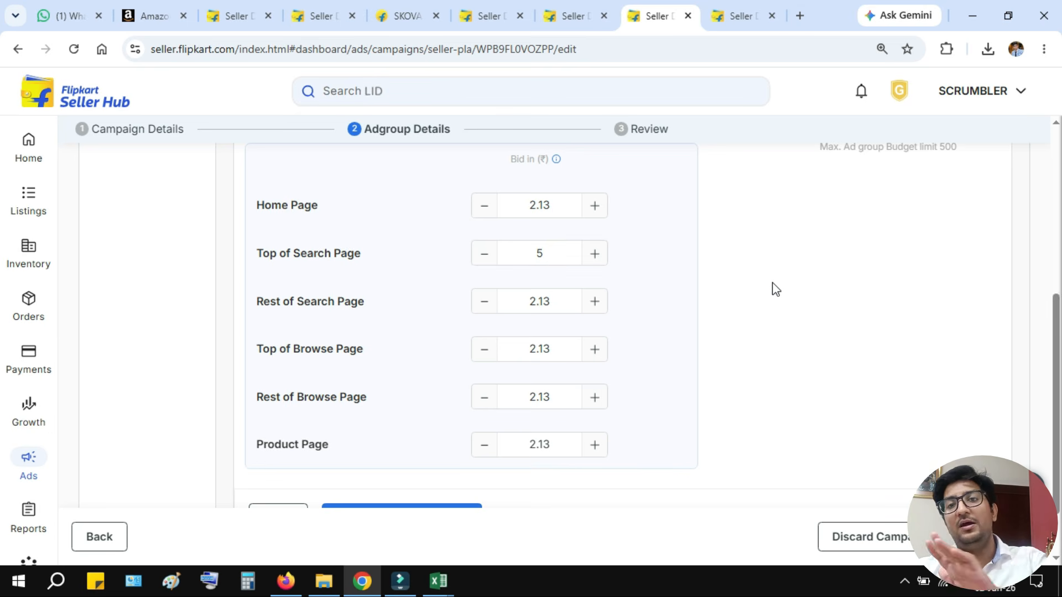
scroll(713, 271, up, 3)
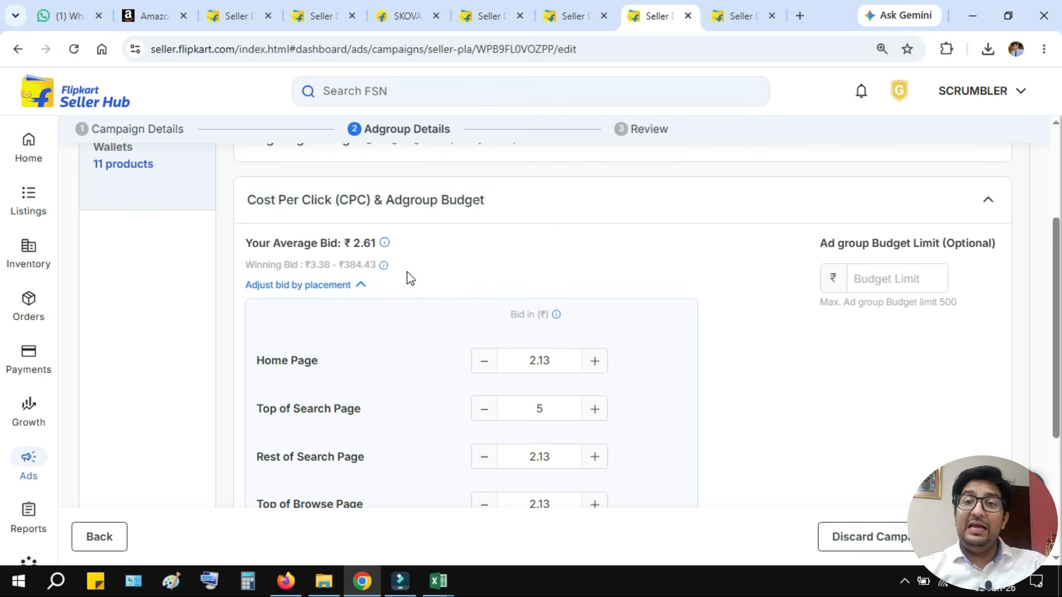
Set the Top of Search and Rest of Search bids back to 3.5 and the Top of Browse bid to 3.
scroll(612, 298, down, 2)
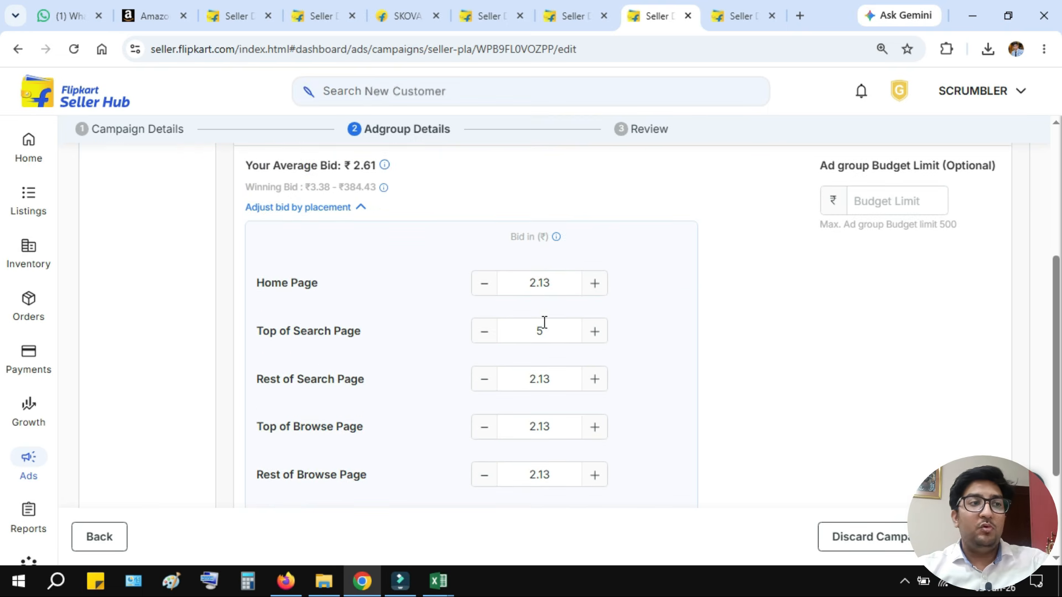
drag(543, 328, 530, 336)
text(3.5)
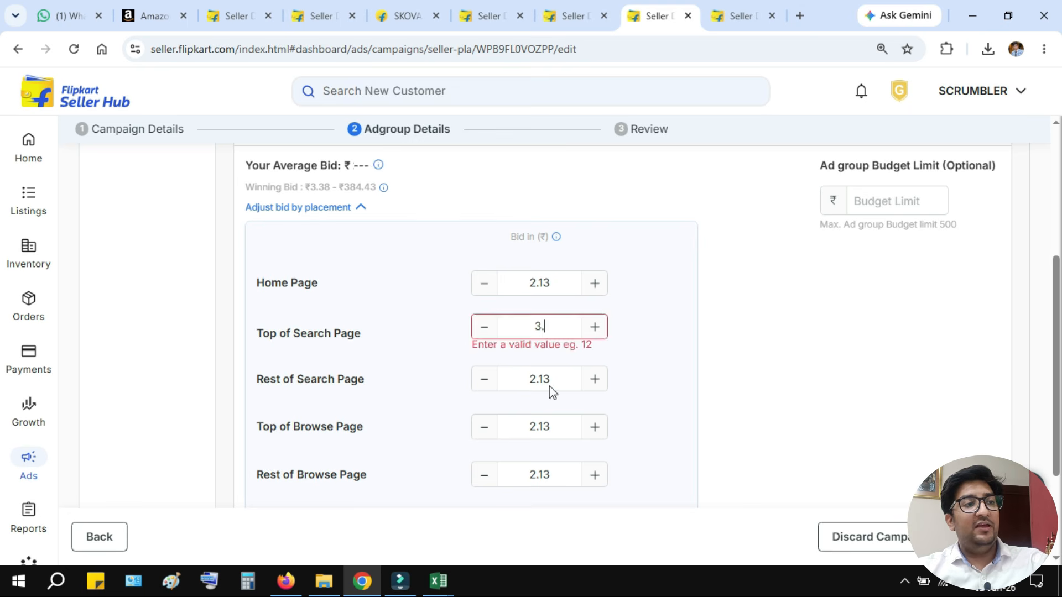
double_click(550, 386)
text(3.5)
double_click(557, 424)
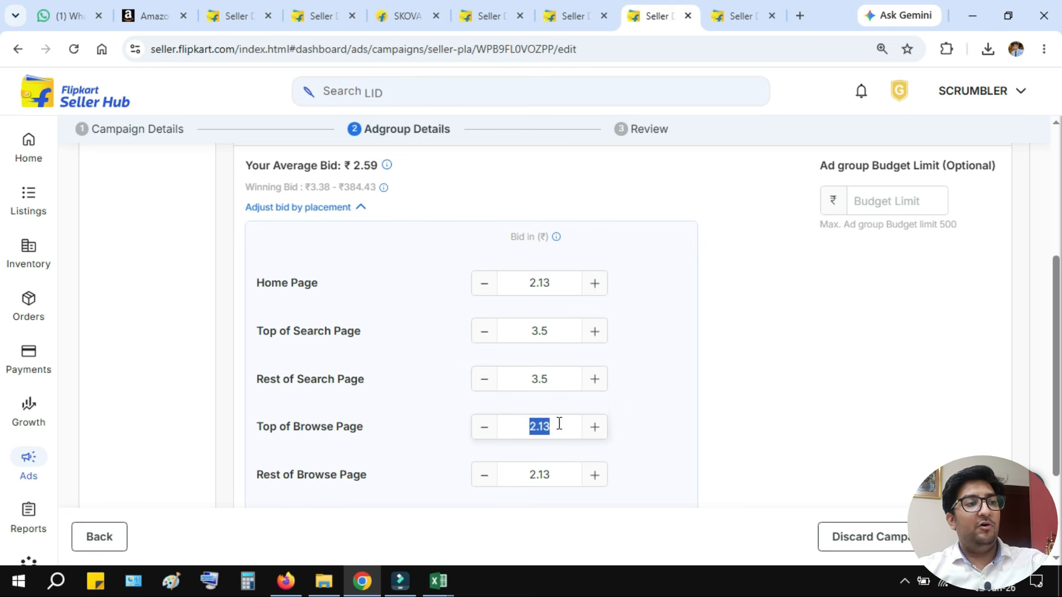
text(3)
scroll(649, 424, down, 3)
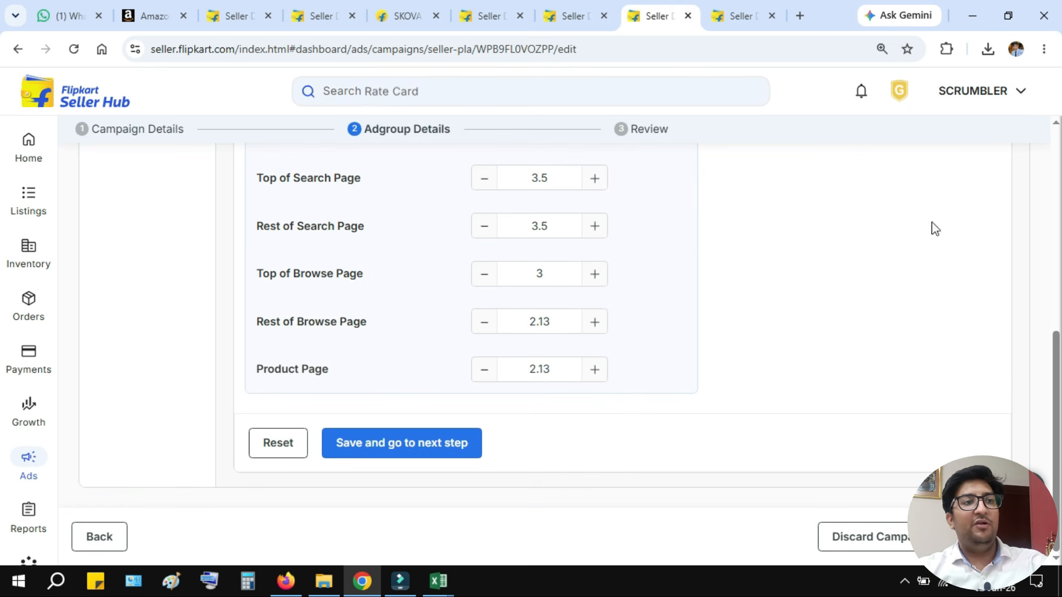
click(1043, 49)
click(766, 331)
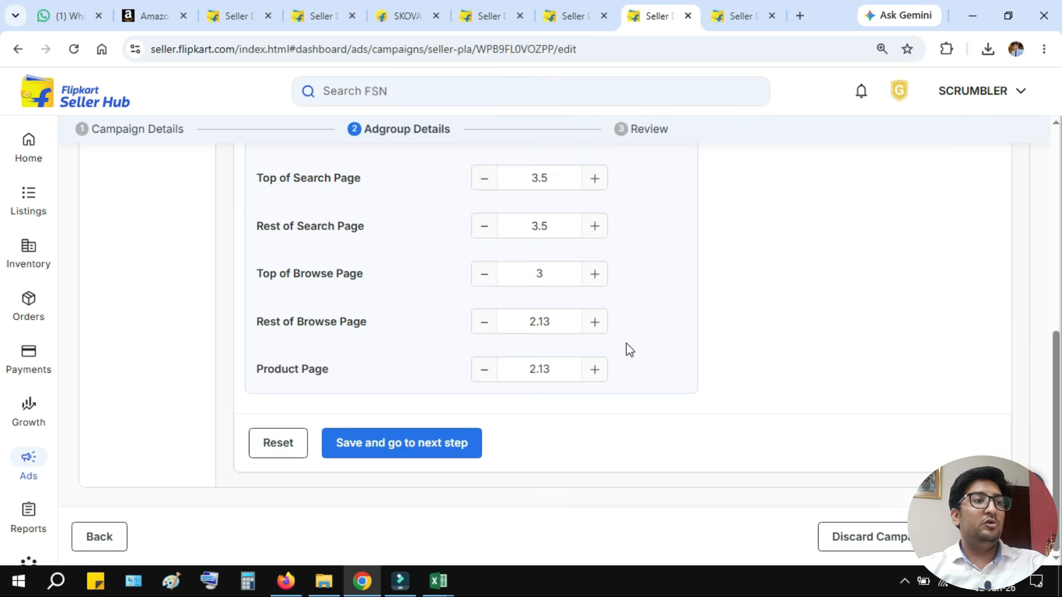
Reopen the wallet adgroup's include keywords from the targeting settings and open manual keyword entry.
scroll(529, 367, up, 5)
scroll(514, 206, up, 2)
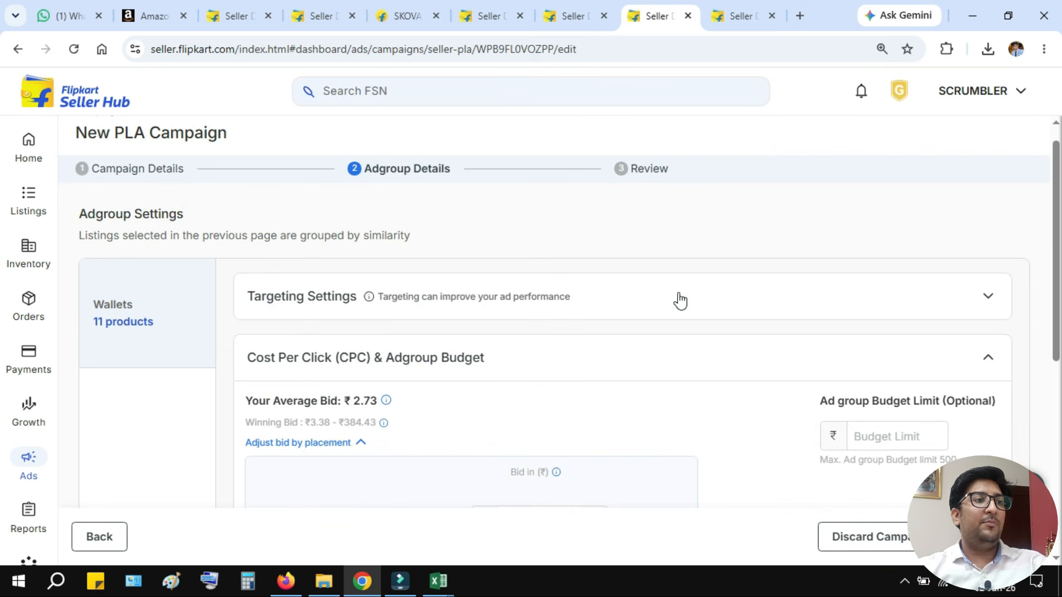
click(711, 310)
scroll(458, 408, down, 2)
click(459, 391)
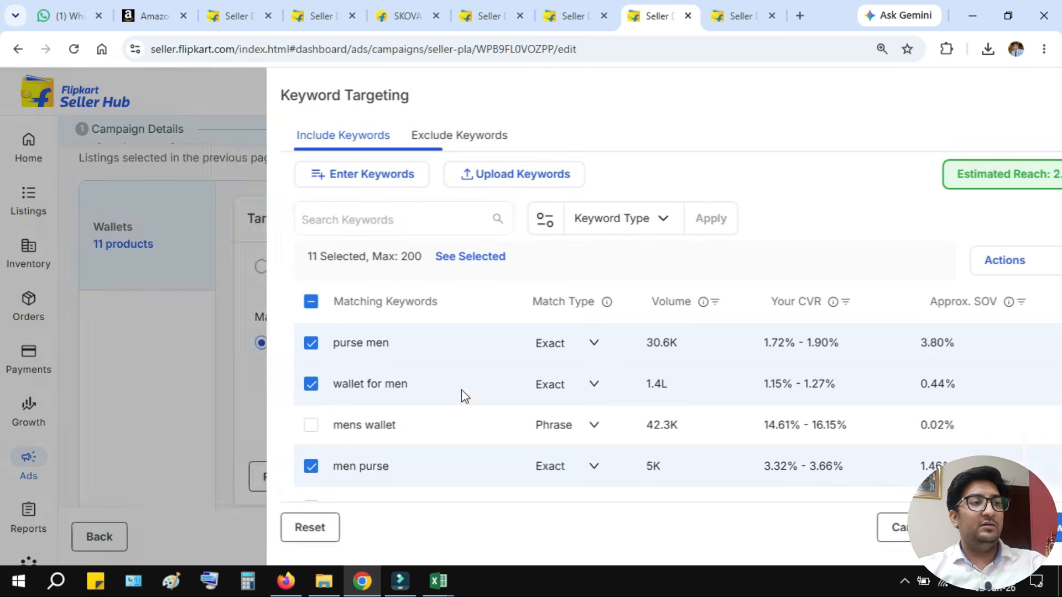
click(315, 176)
Examine the Phrase Match and Exact Match definitions and close keyword entry without adding any keywords.
mouse_move(323, 158)
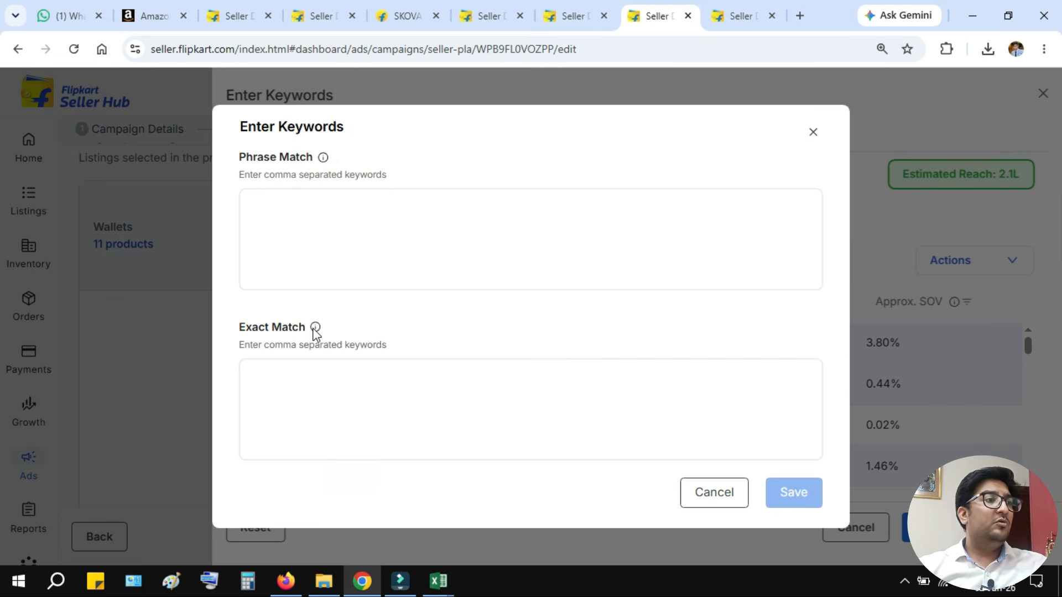
mouse_move(315, 329)
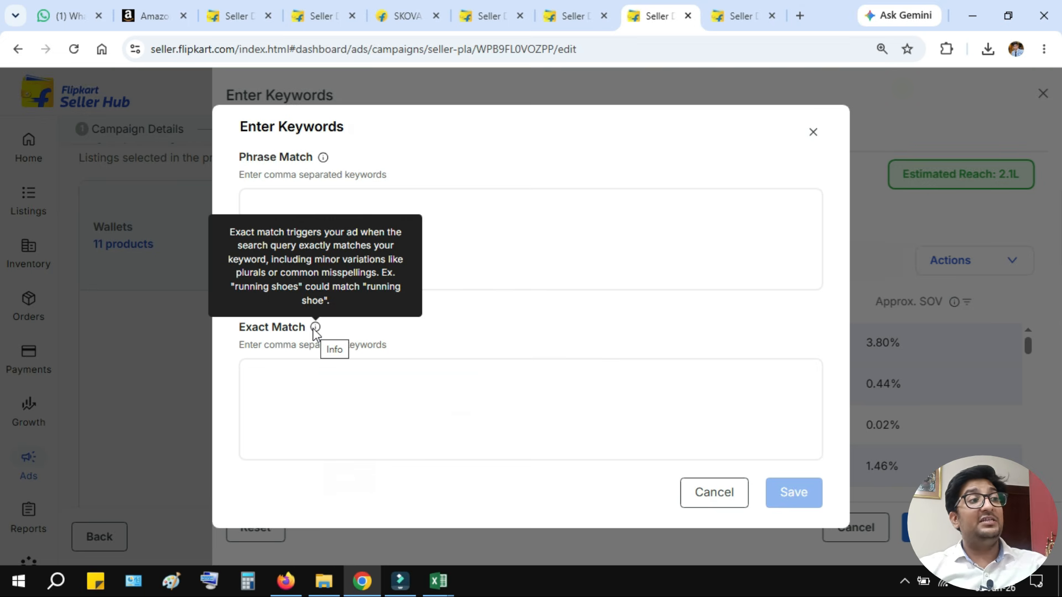
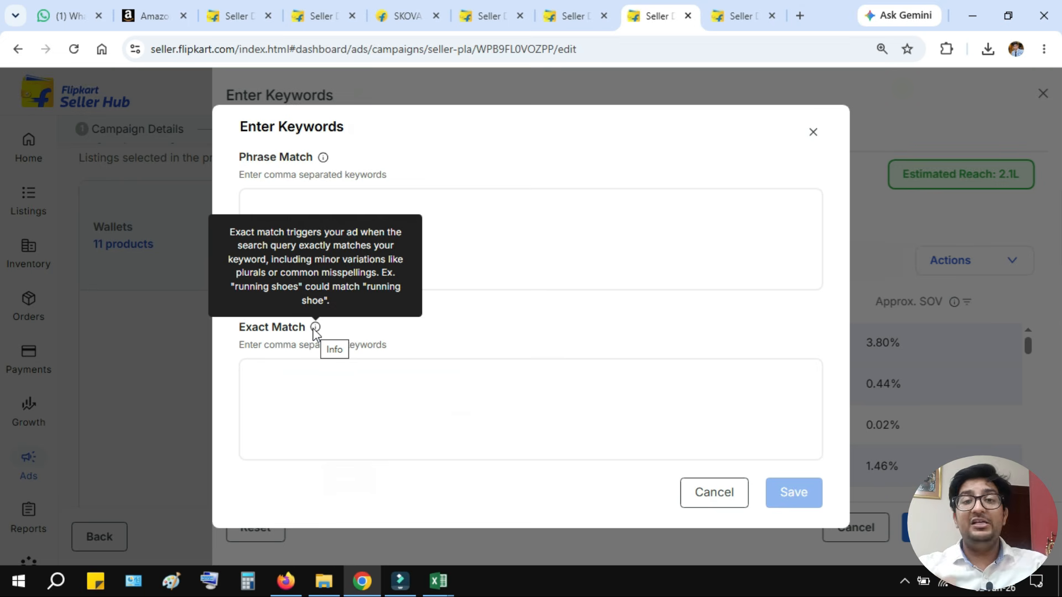
drag(245, 327, 297, 332)
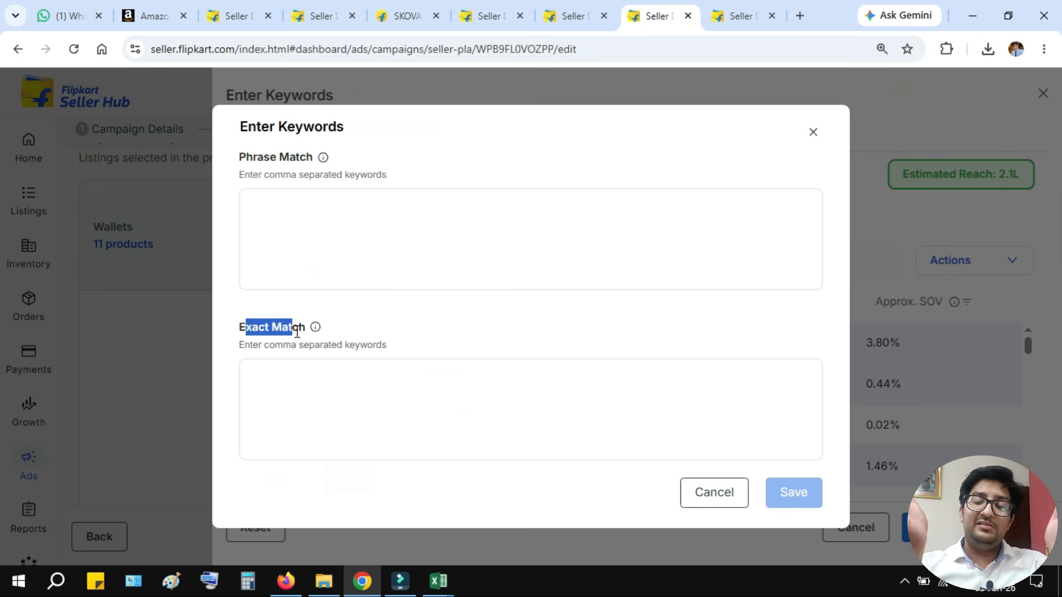
triple_click(293, 331)
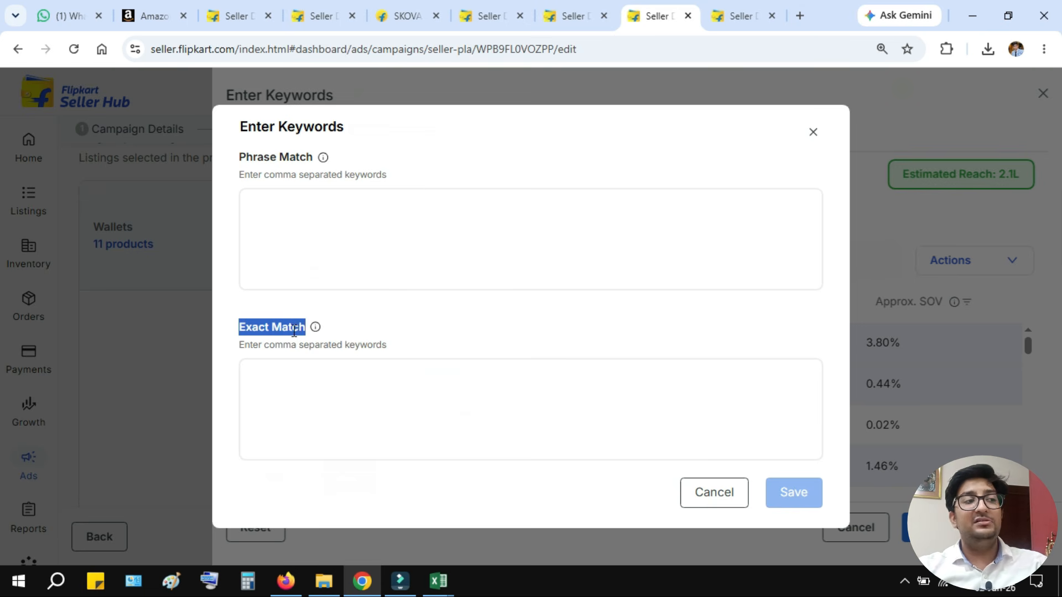
drag(246, 157, 314, 158)
triple_click(296, 159)
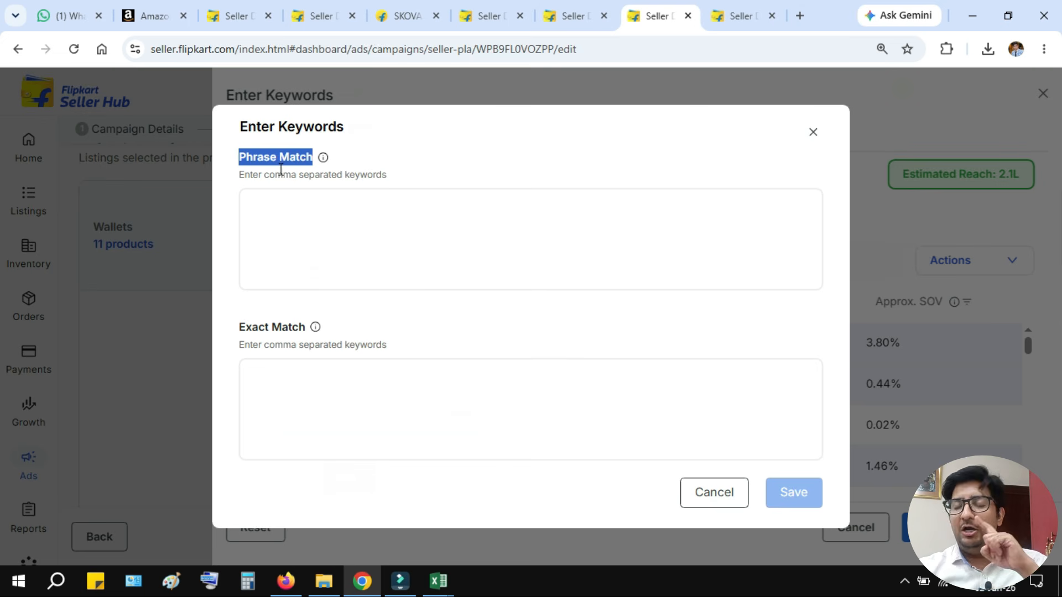
click(811, 138)
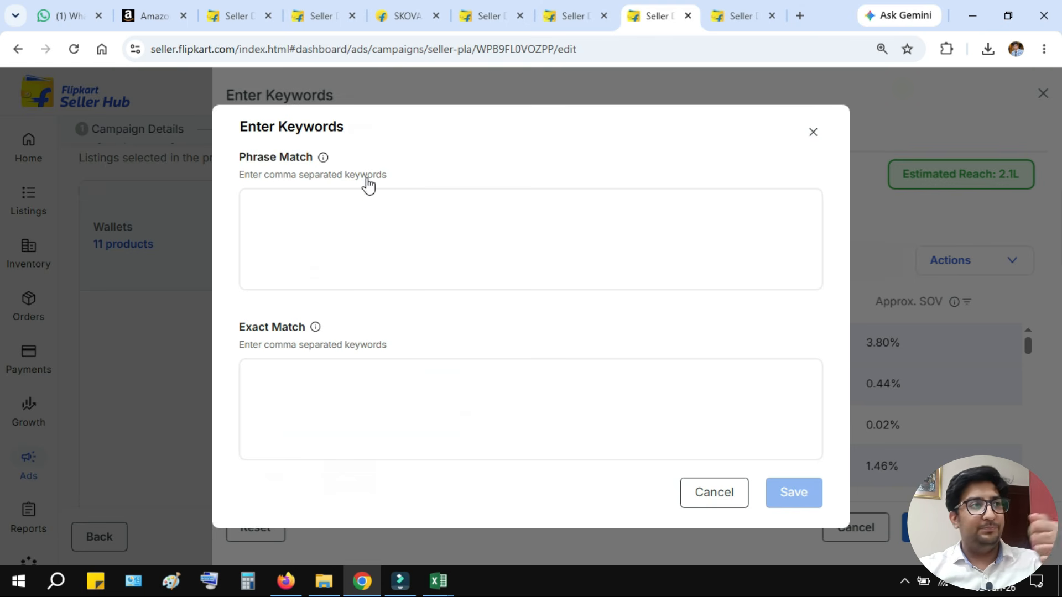
Reduce the page zoom, save the keyword targeting and adgroup bids, and proceed to the campaign review.
click(1043, 49)
click(939, 361)
click(940, 361)
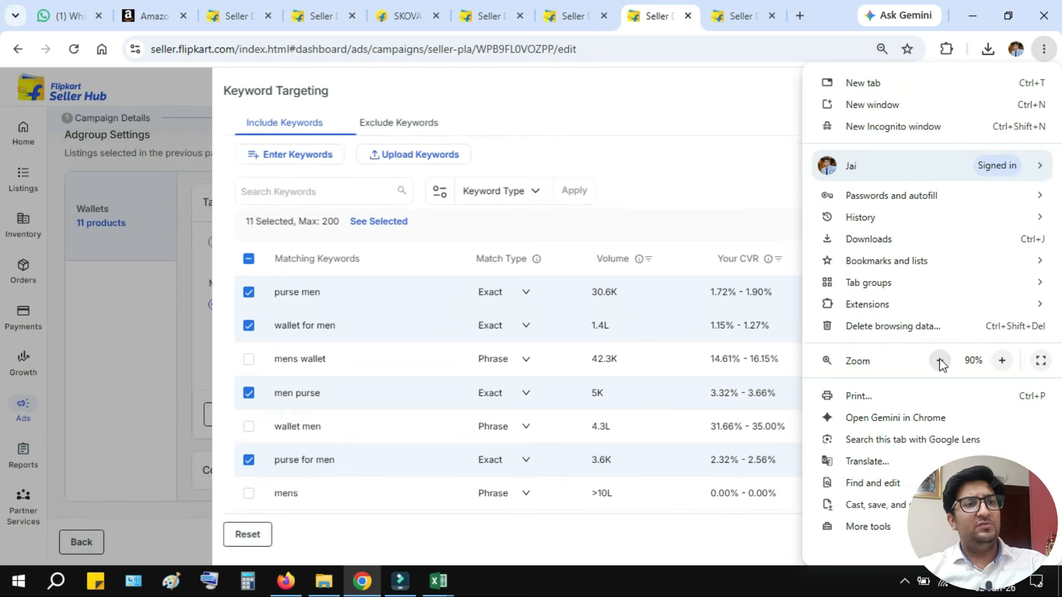
click(940, 361)
click(727, 173)
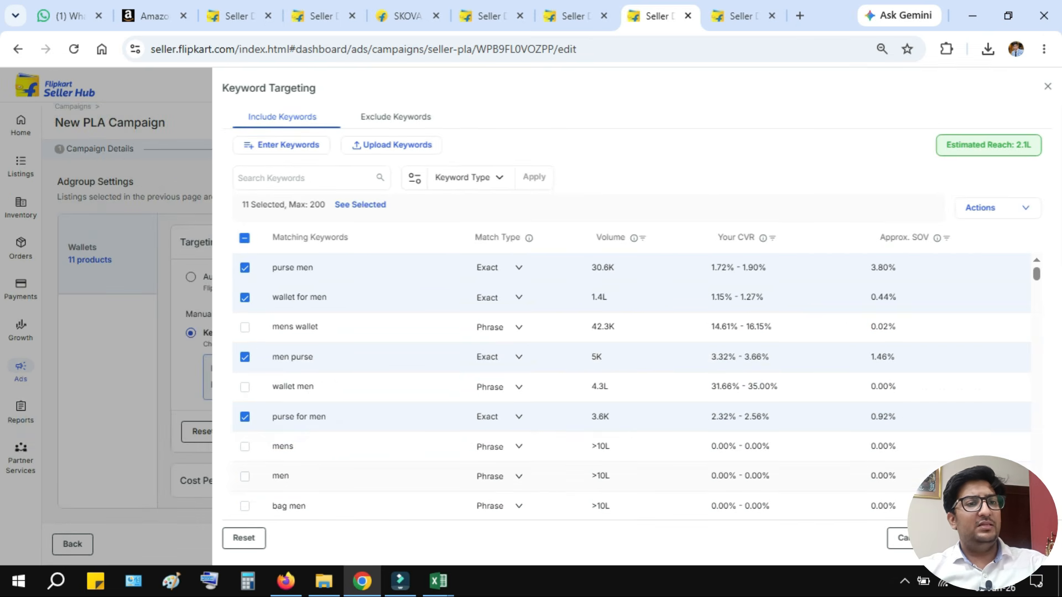
click(993, 538)
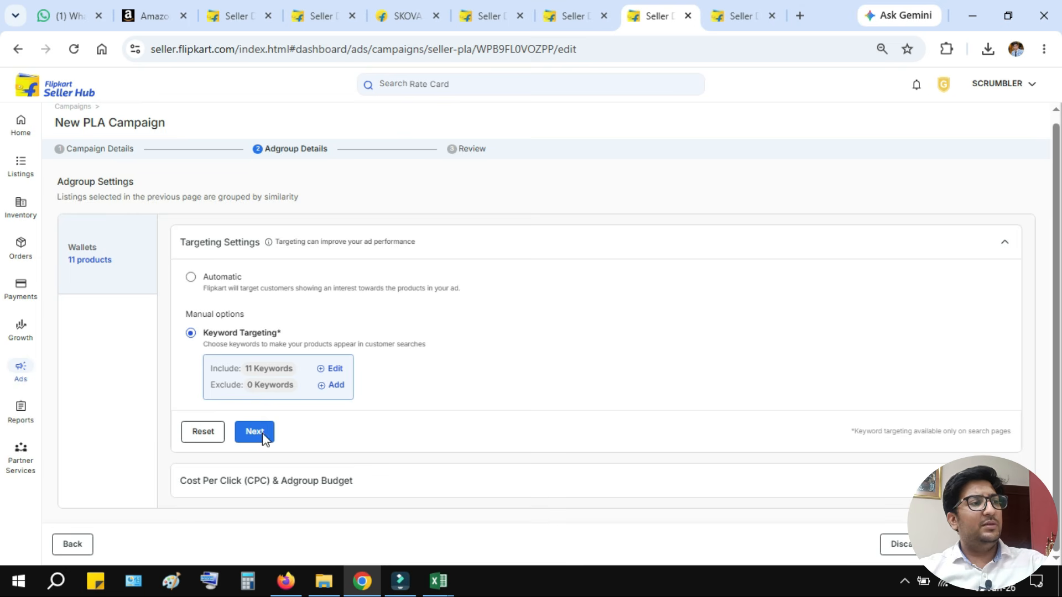
click(255, 429)
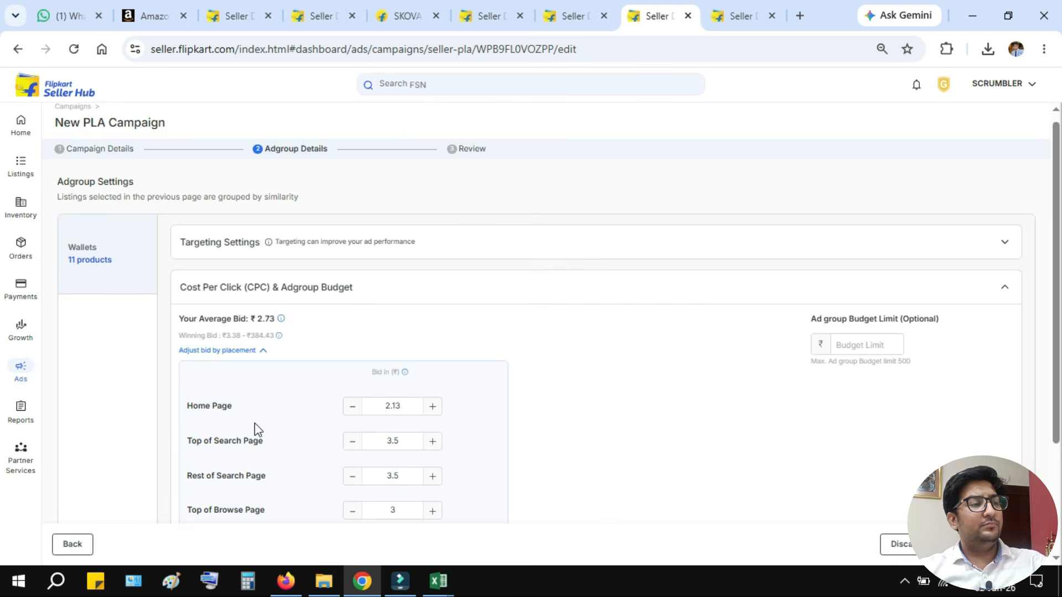
scroll(407, 333, down, 3)
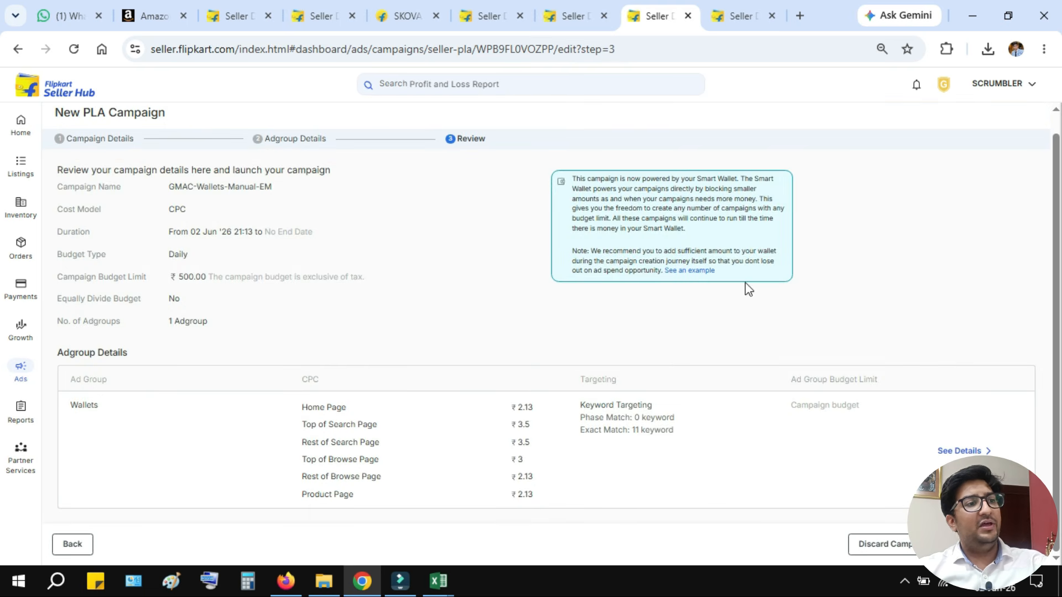
Check the campaign name GMAC-Wallets-Manual-EM in the review and launch the campaign.
drag(176, 188, 170, 194)
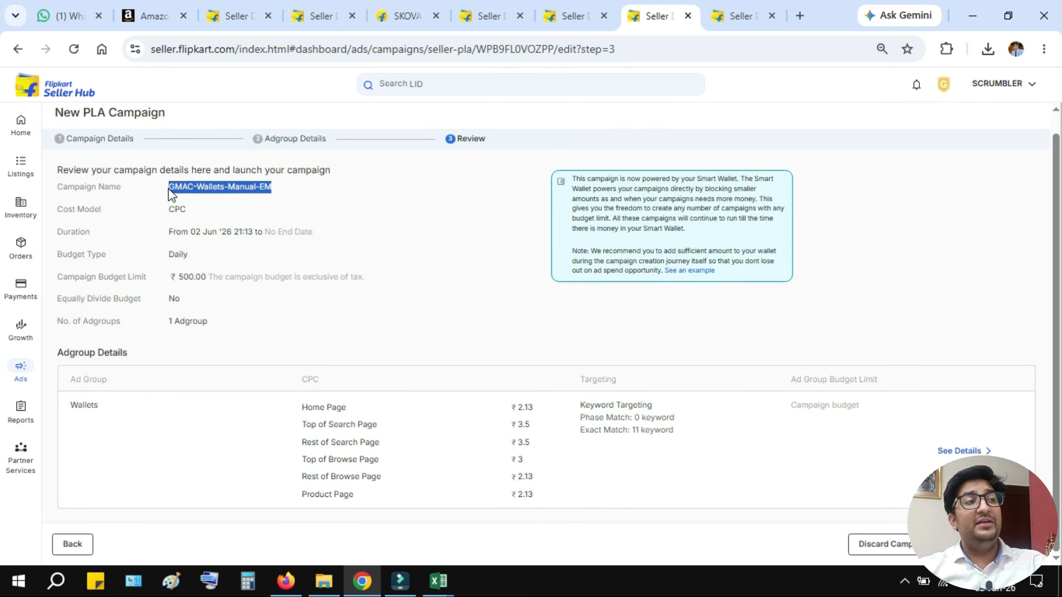
click(169, 189)
triple_click(168, 189)
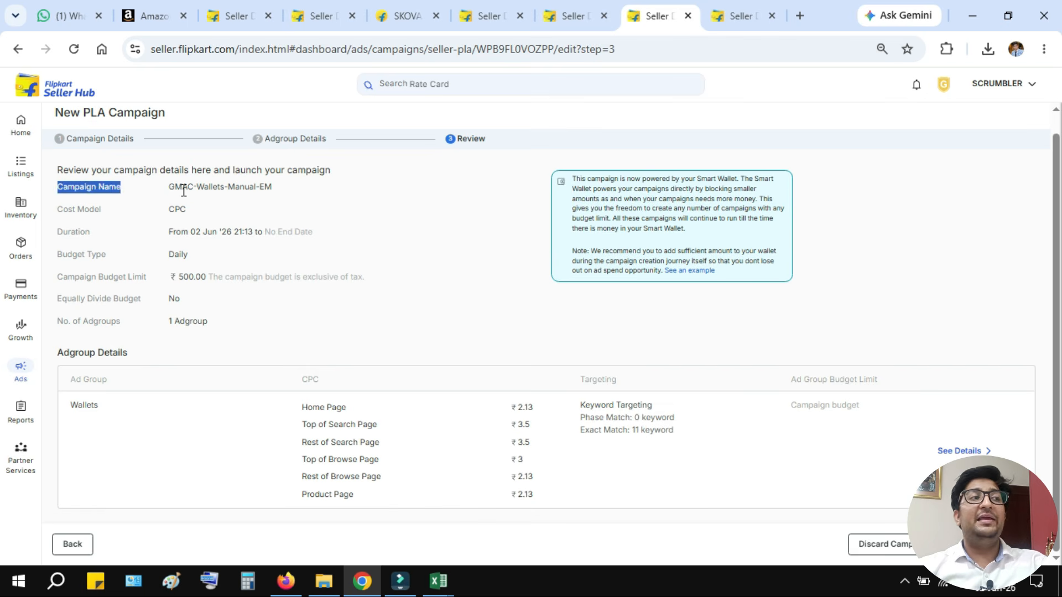
triple_click(183, 189)
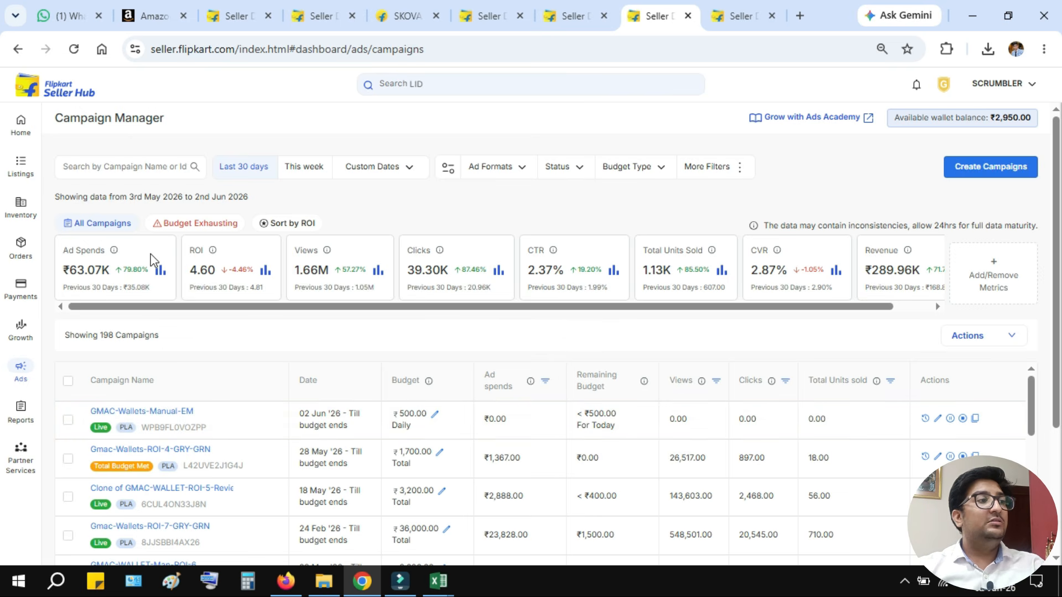
Open the Earn More report in NXT Insights and show the sales figures for the last 30 days.
drag(69, 270, 103, 271)
click(401, 15)
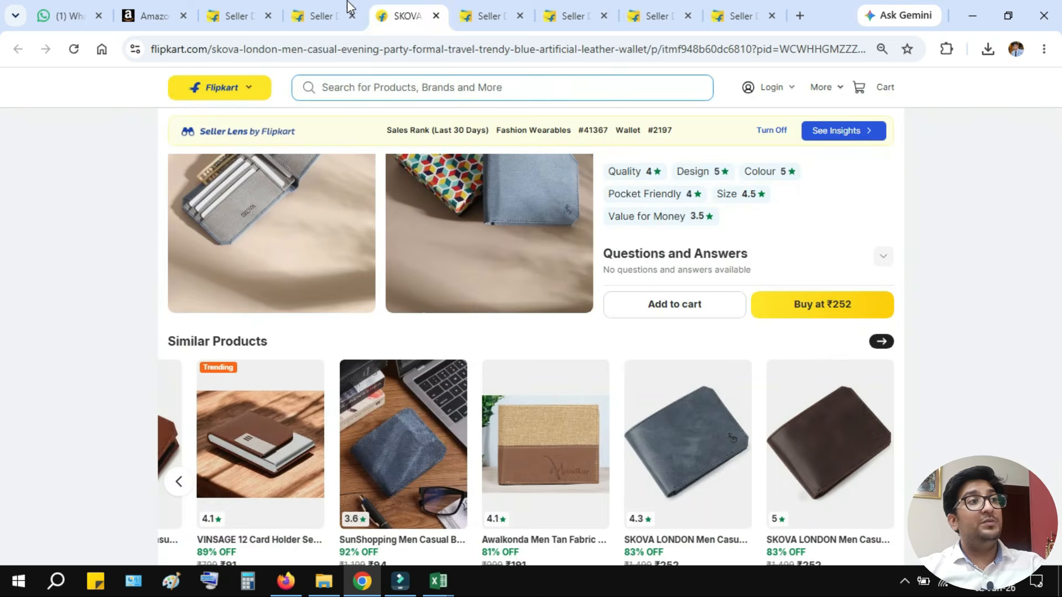
click(313, 15)
click(259, 8)
click(401, 15)
click(489, 14)
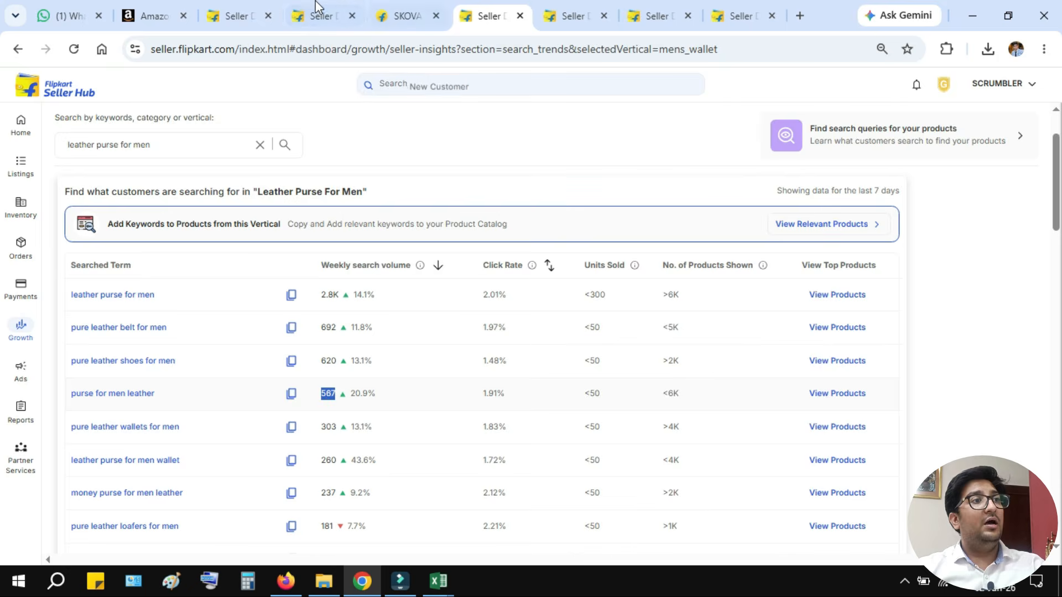
click(260, 9)
click(494, 8)
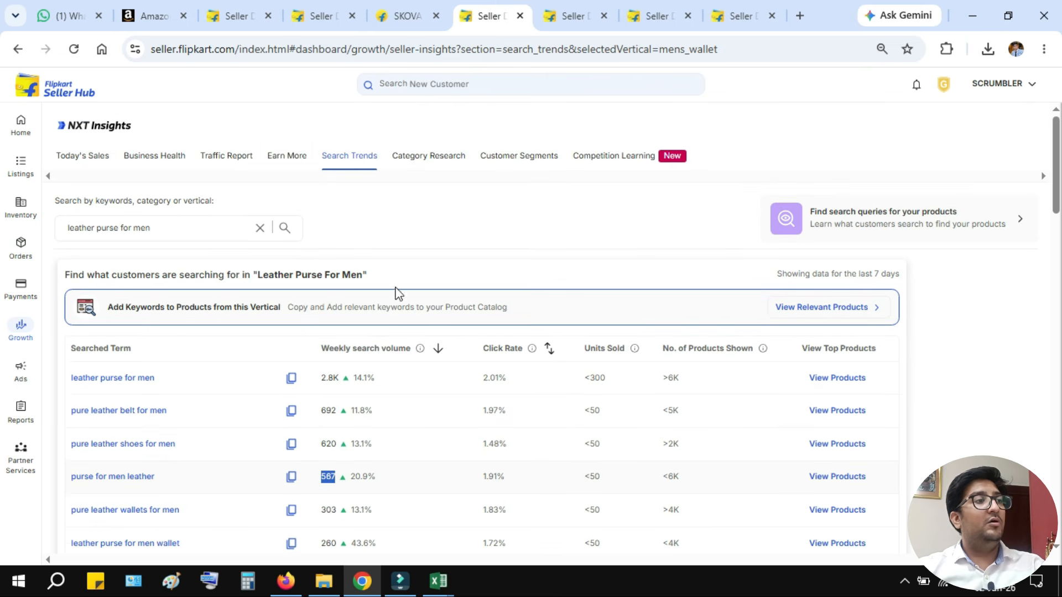
click(301, 173)
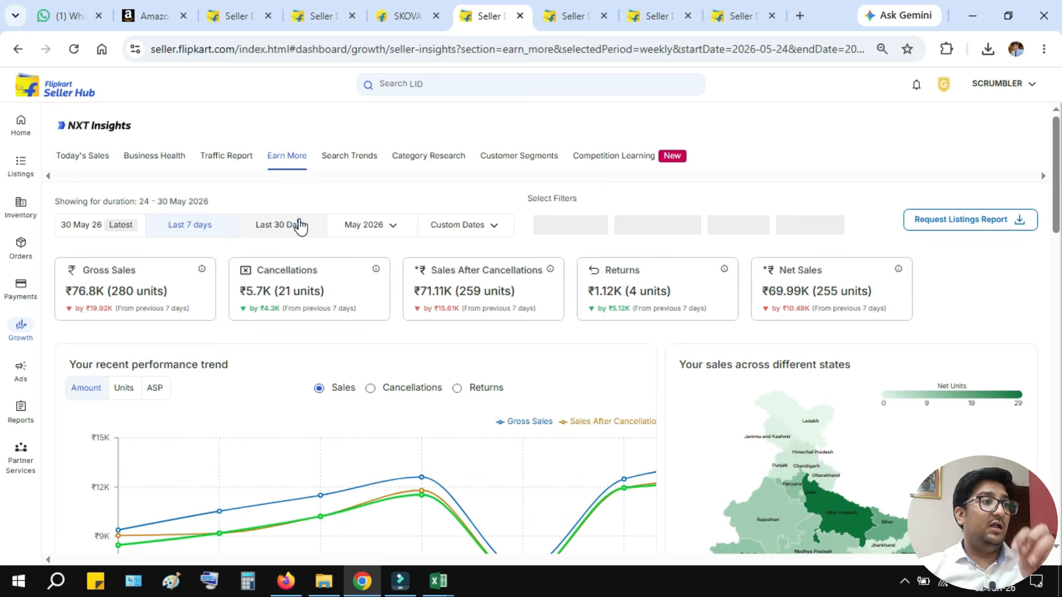
click(297, 224)
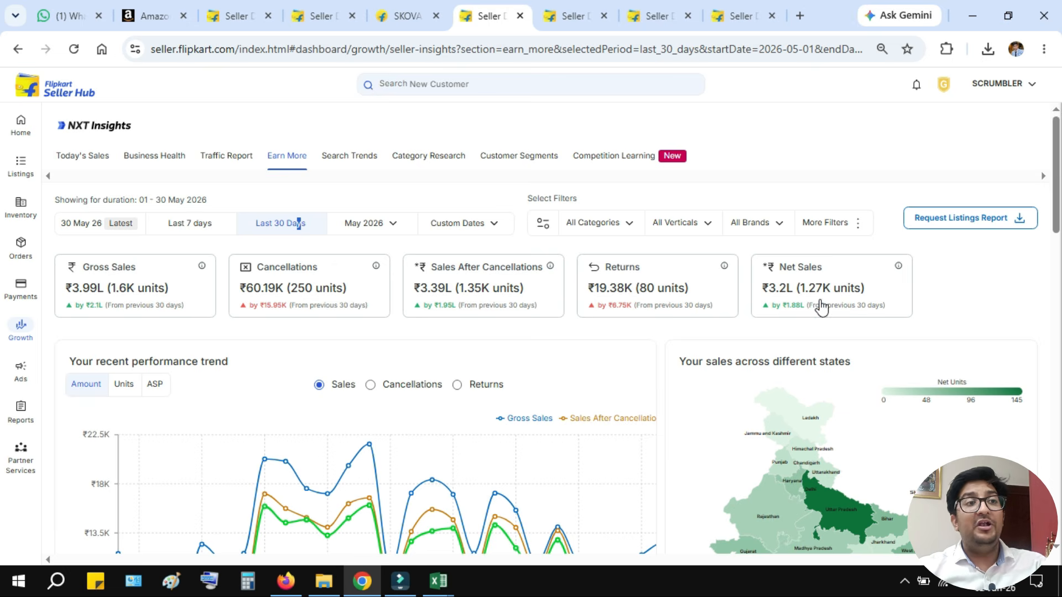
Return to the campaign overview and calculate ad cost per net unit in Calculator as 63000 ÷ 1270.
click(615, 8)
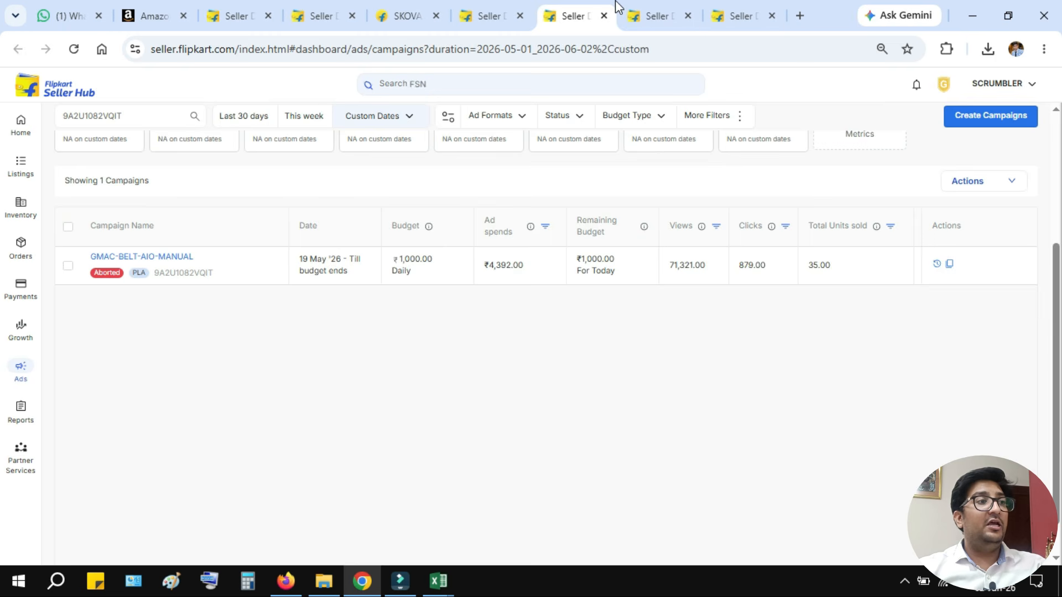
click(648, 9)
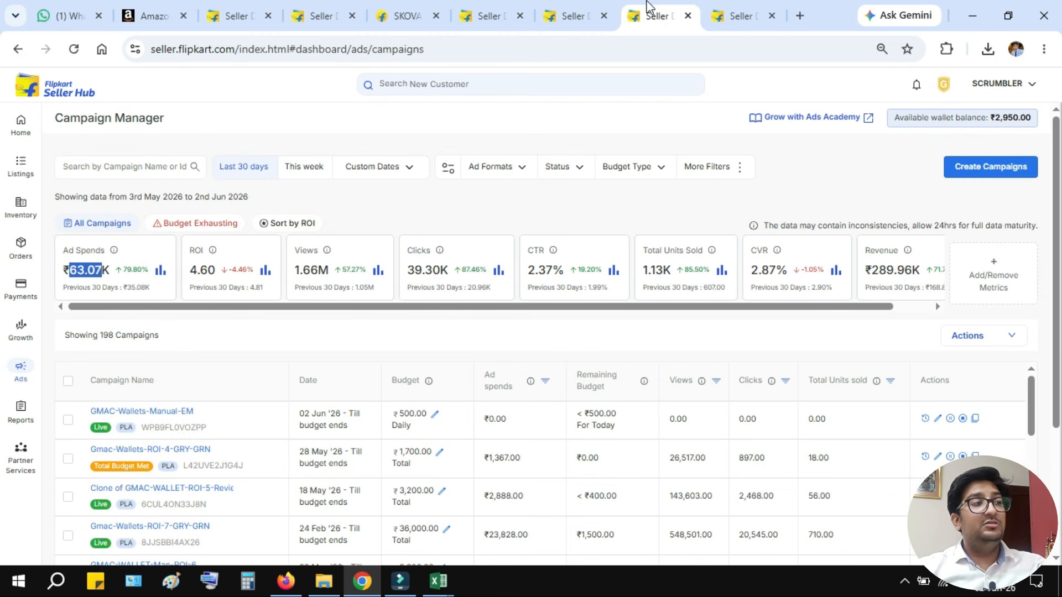
click(247, 580)
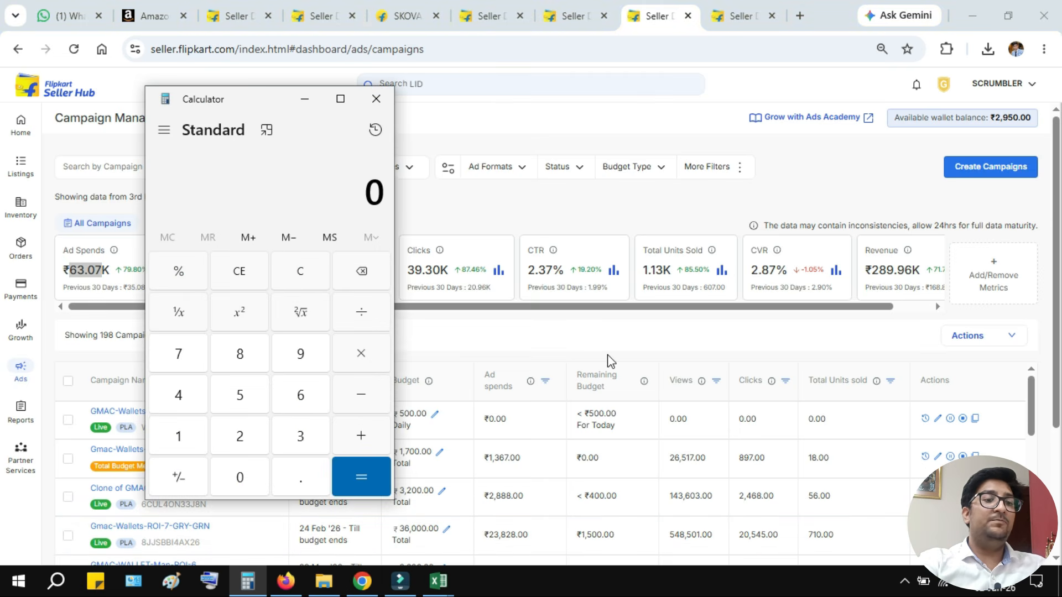
text(630000)
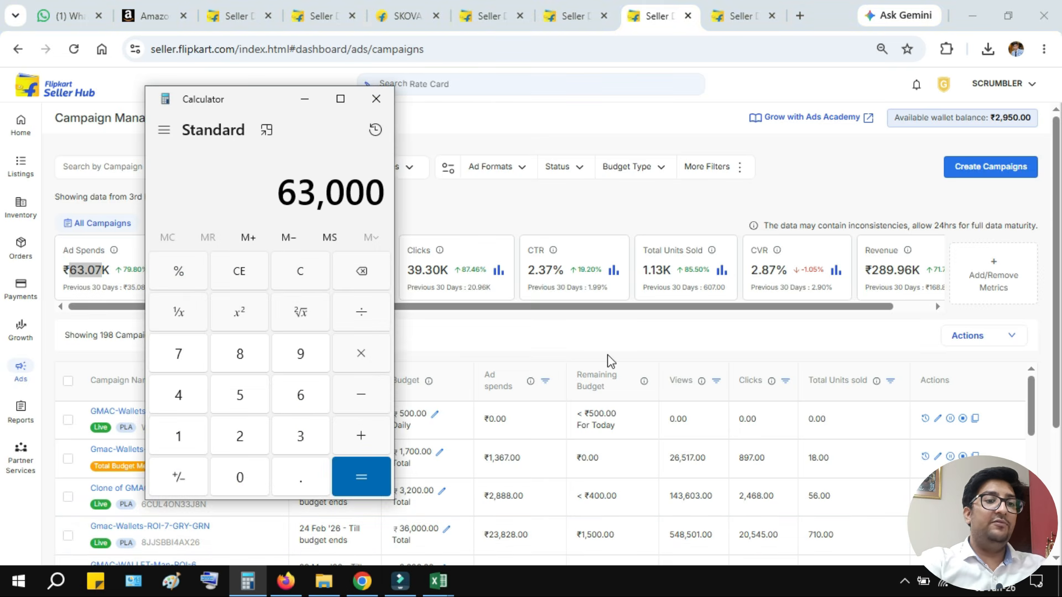
key(slash)
text(1270)
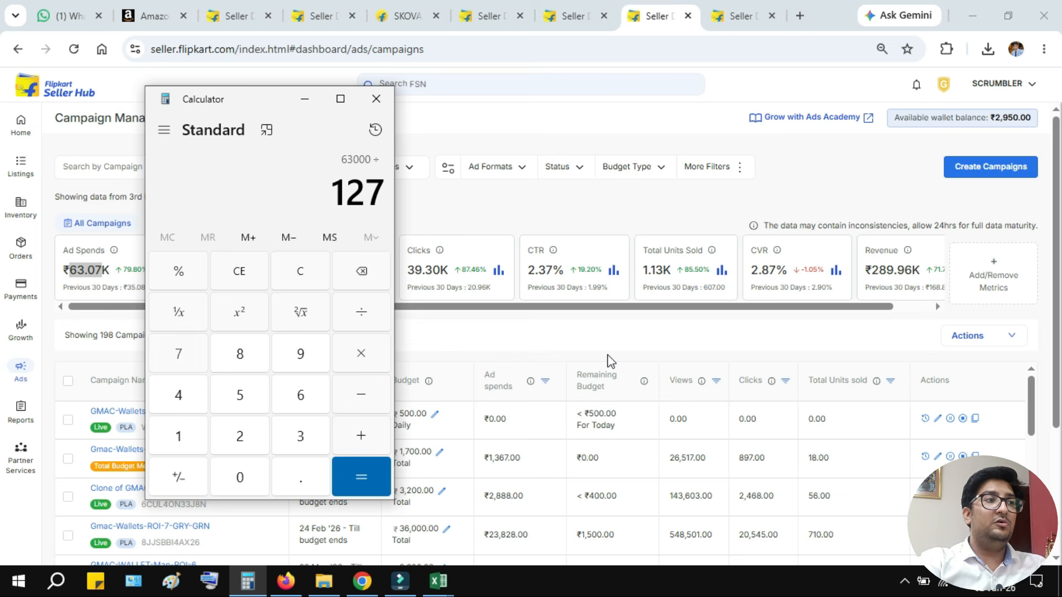
key(Return)
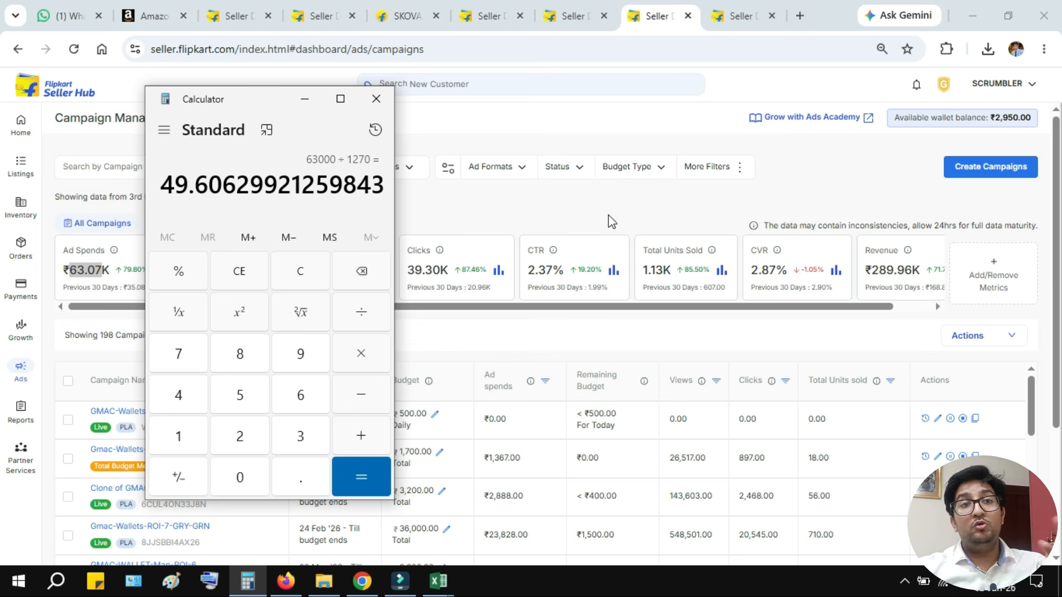
click(305, 106)
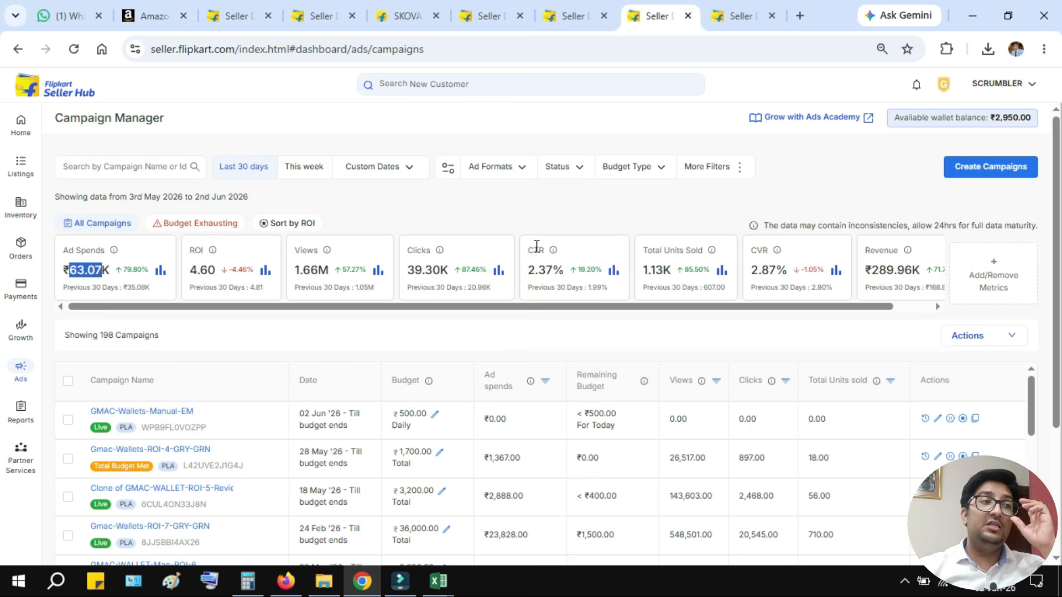
Review the last 30 days' sales and cancellations in Earn More against the ad metrics in Campaign Manager.
click(518, 5)
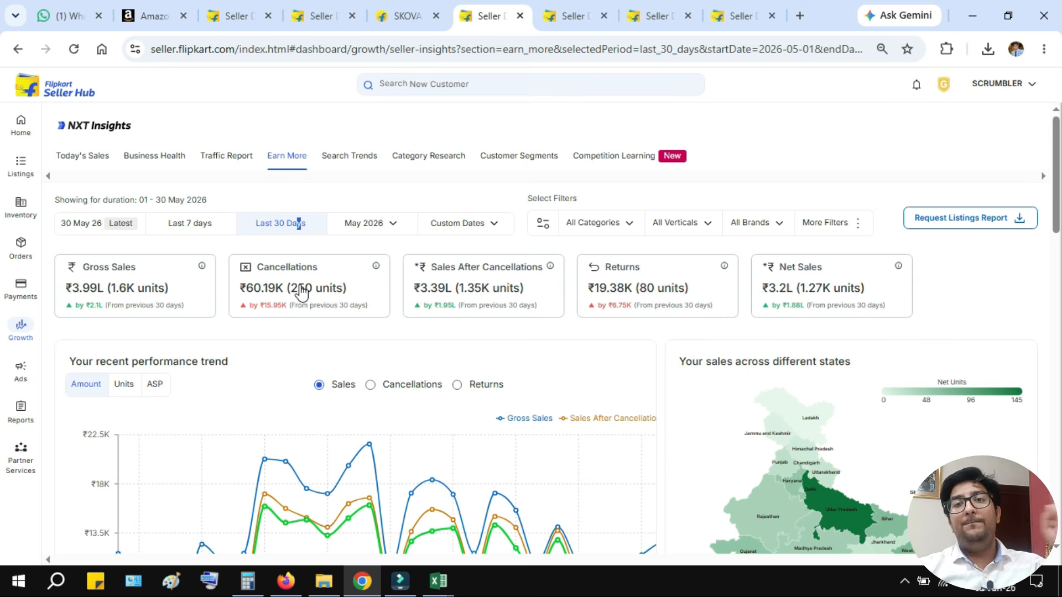
click(581, 11)
click(680, 9)
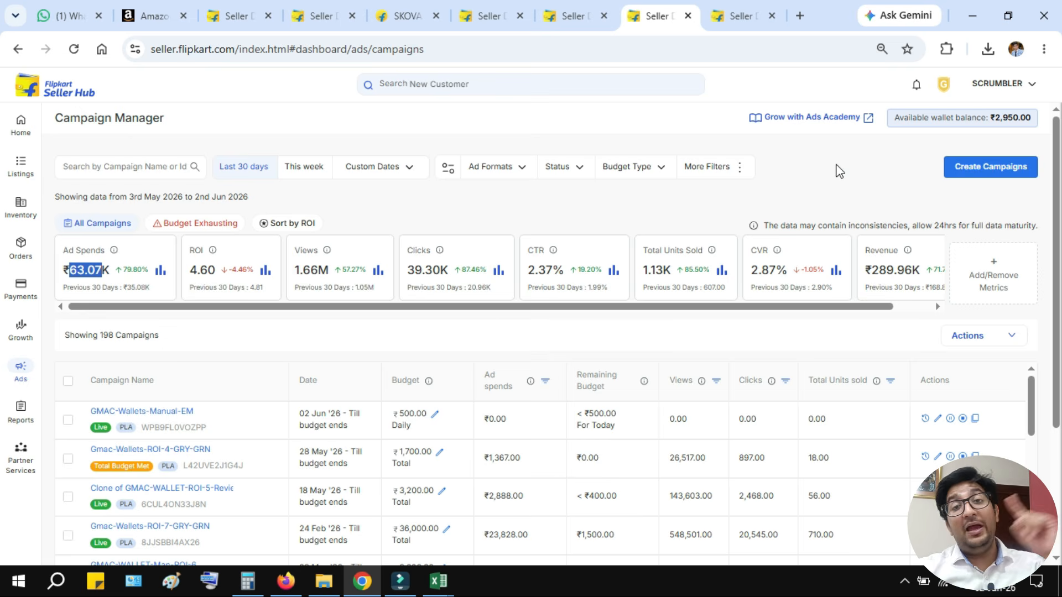
click(767, 196)
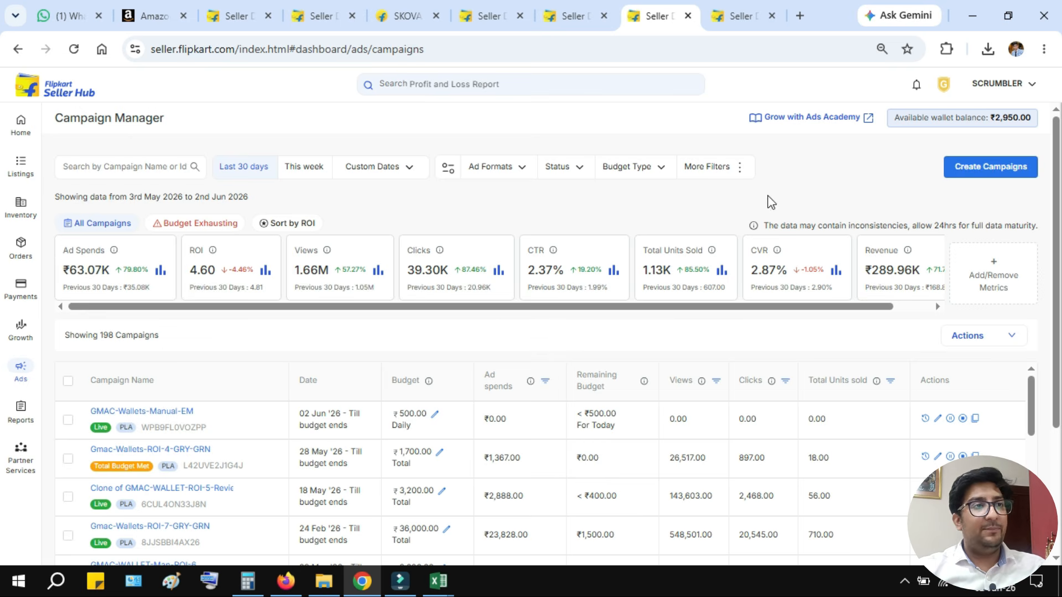
Open the seller home page from the listings page to view today's units and sales.
click(410, 15)
click(321, 15)
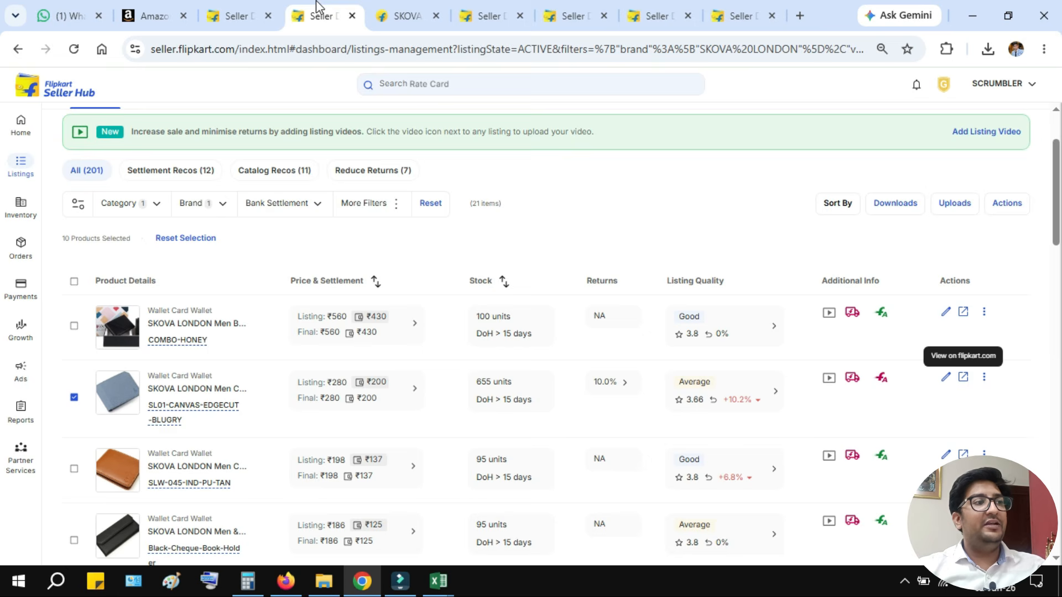
click(9, 143)
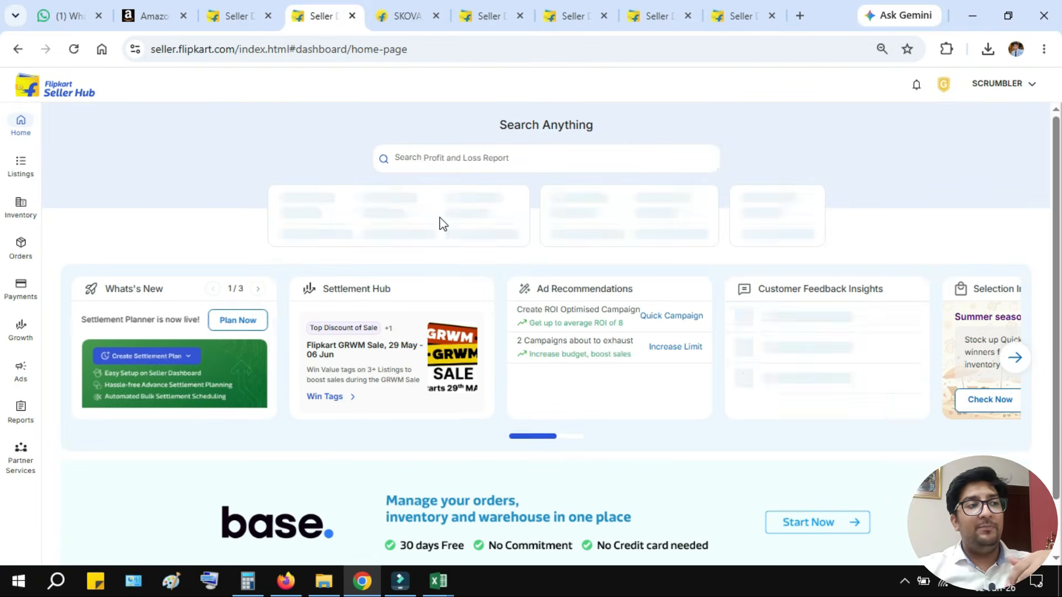
Filter Campaign Manager to the custom date 2 May 2026 and examine that day's ad spend.
click(655, 16)
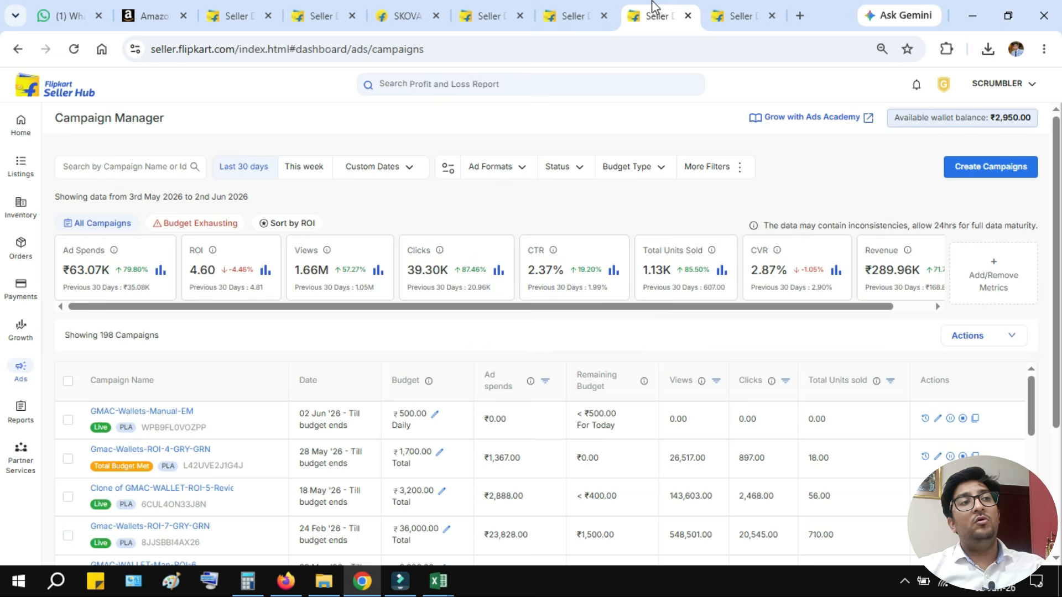
click(398, 167)
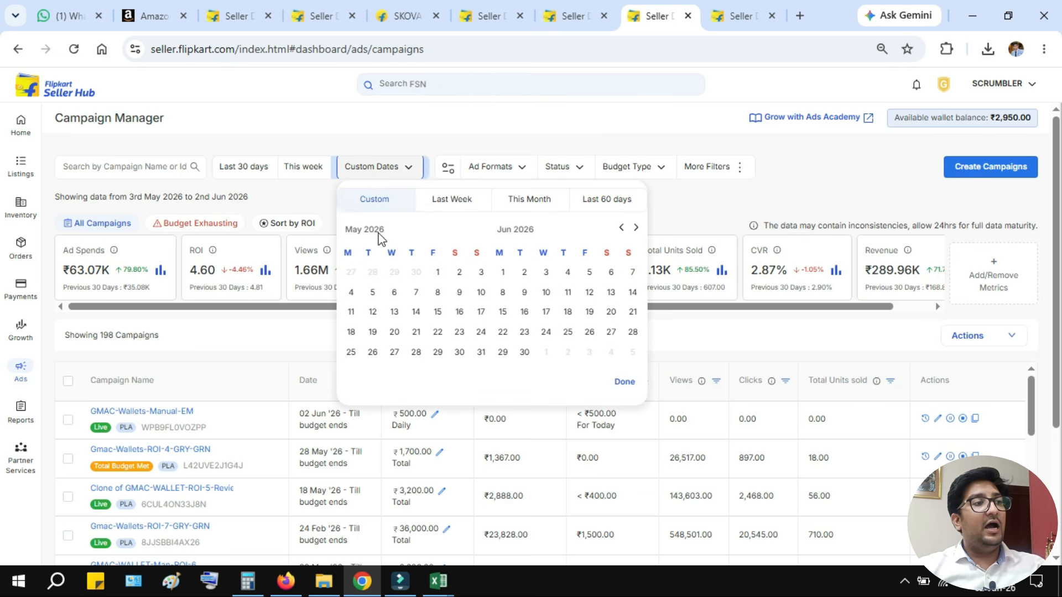
click(459, 272)
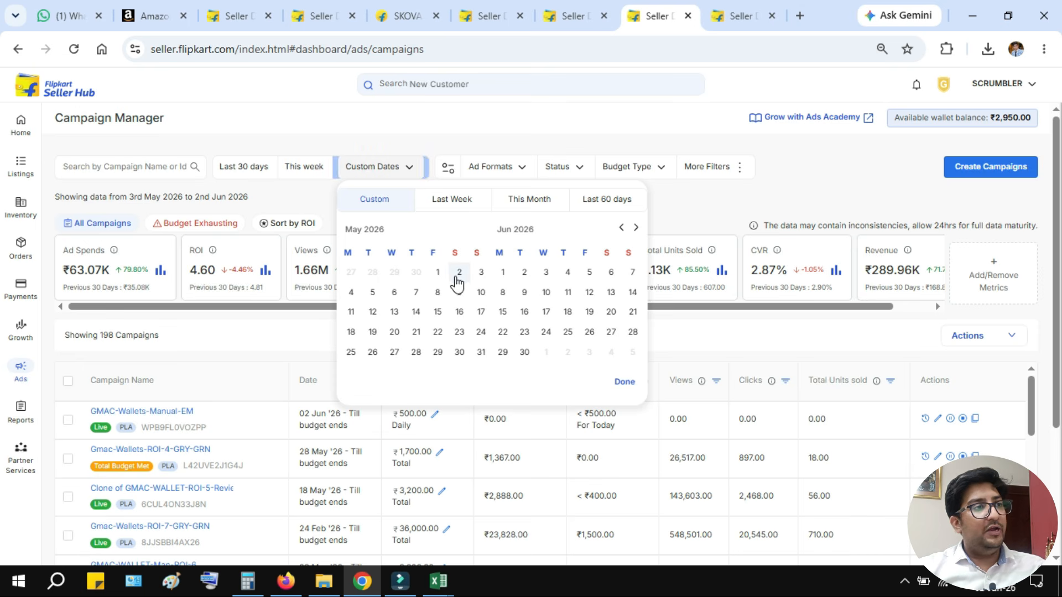
click(622, 382)
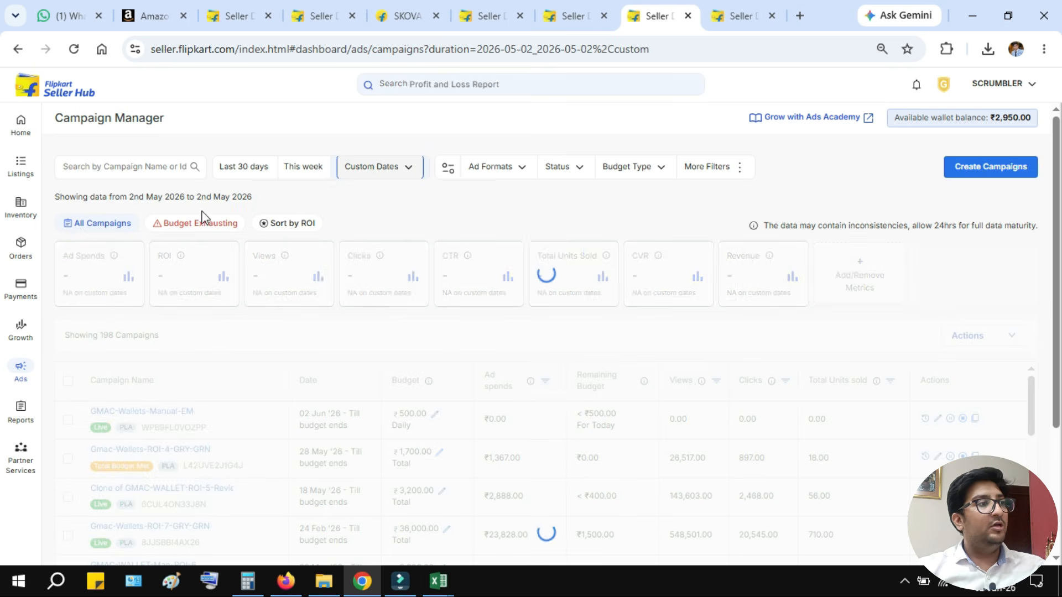
drag(63, 276, 101, 277)
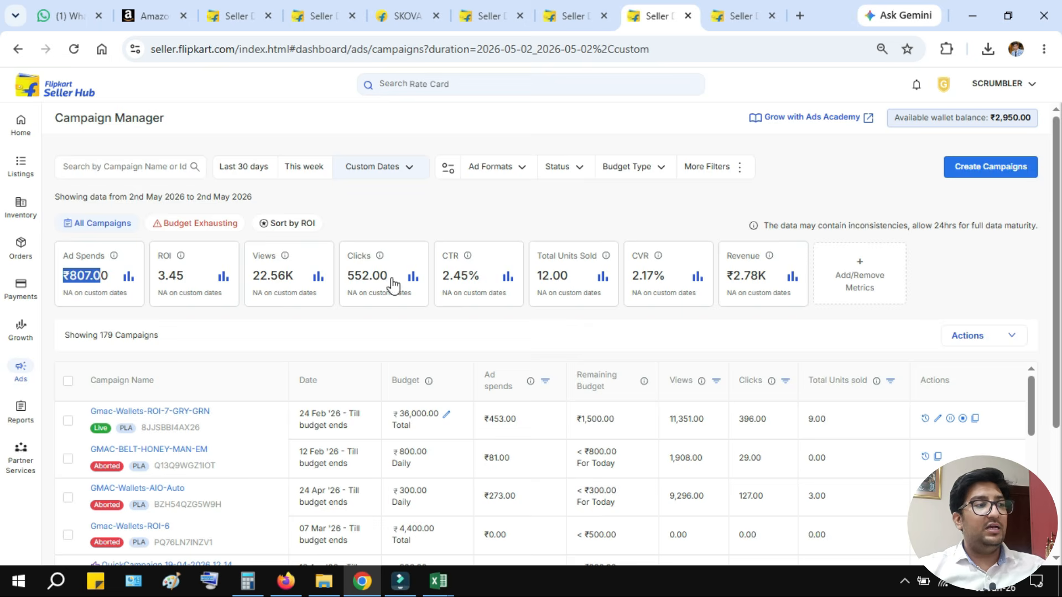
Return to the home page's daily sales figures and calculate 800 ÷ 34 in Calculator for ad cost per unit.
click(442, 7)
click(590, 6)
click(512, 7)
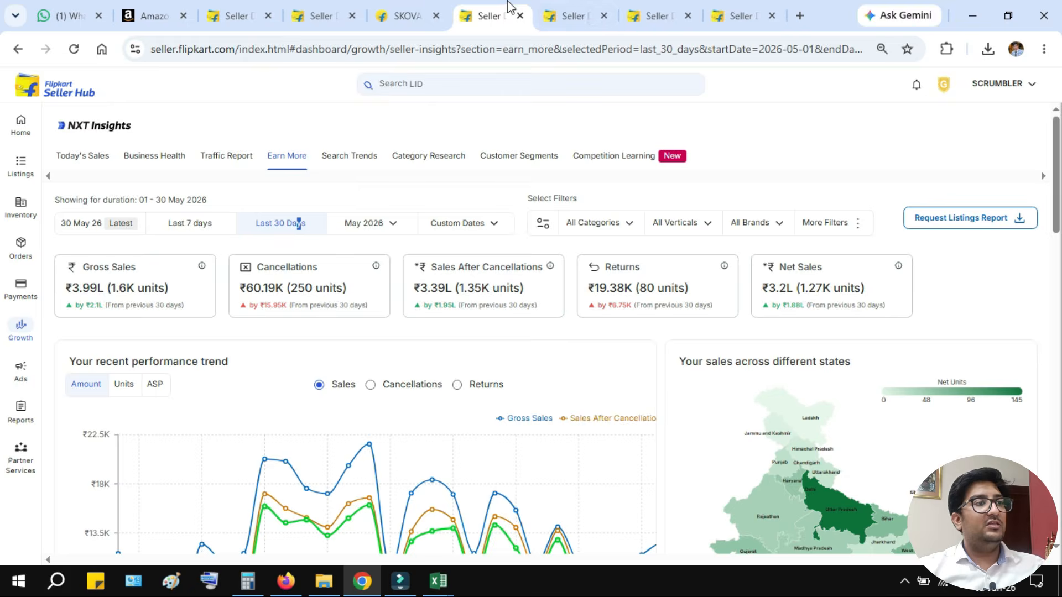
click(412, 8)
click(332, 7)
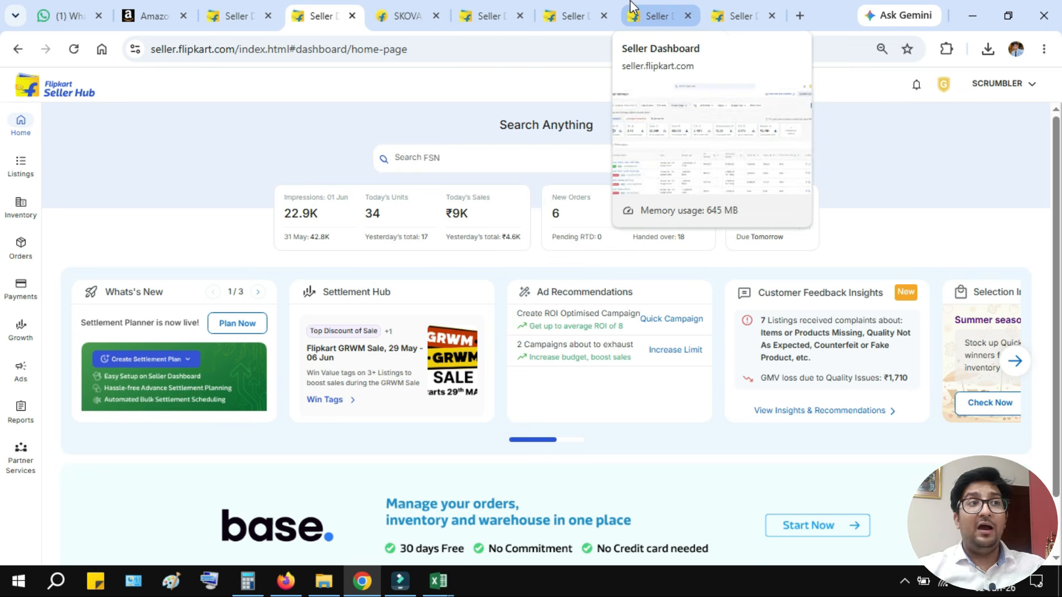
click(247, 581)
click(283, 277)
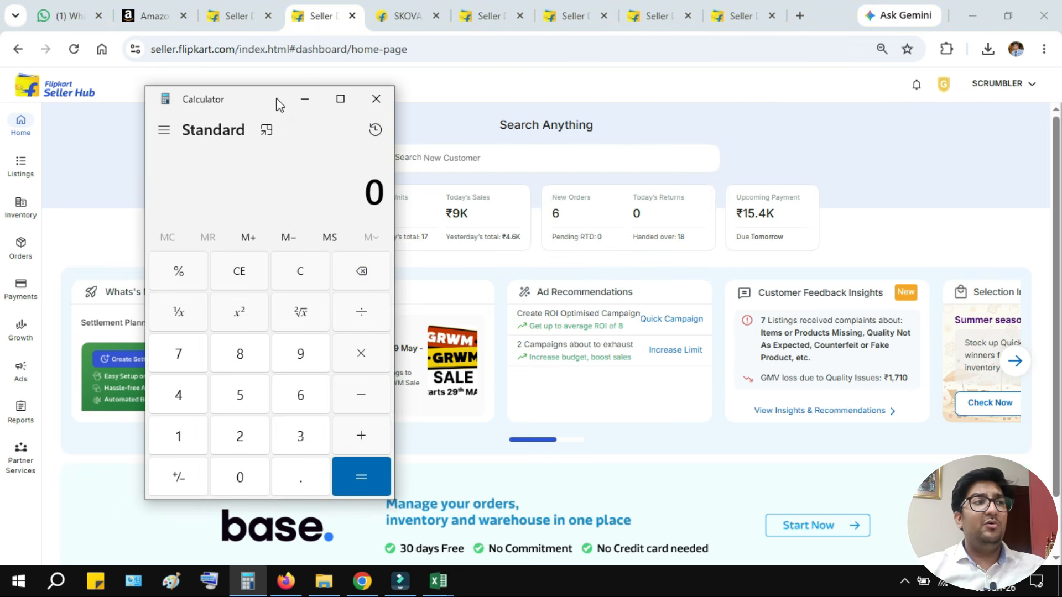
drag(277, 105, 841, 86)
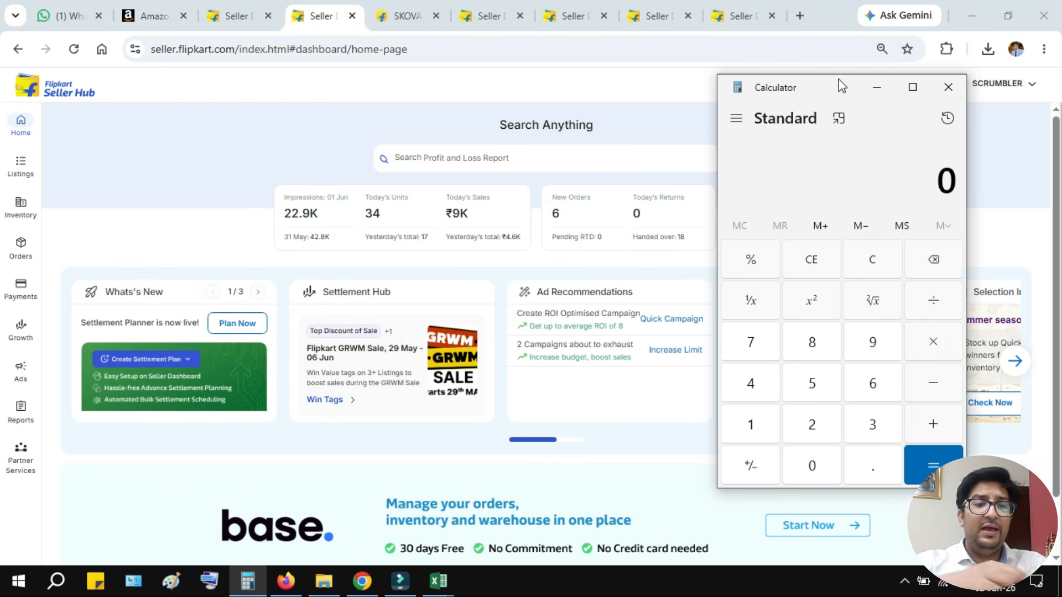
text(800/34)
key(Return)
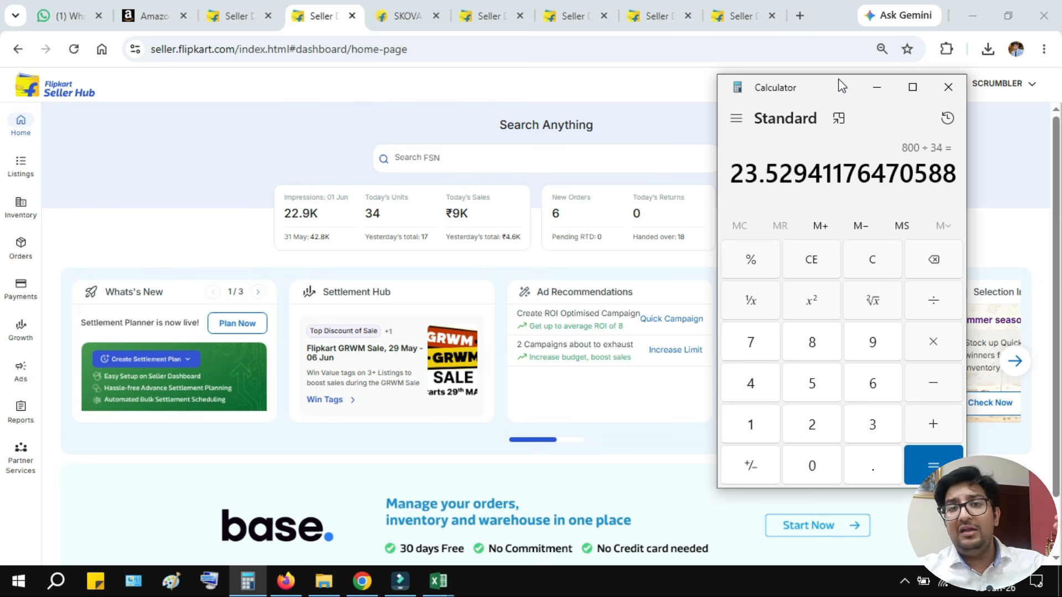
click(876, 89)
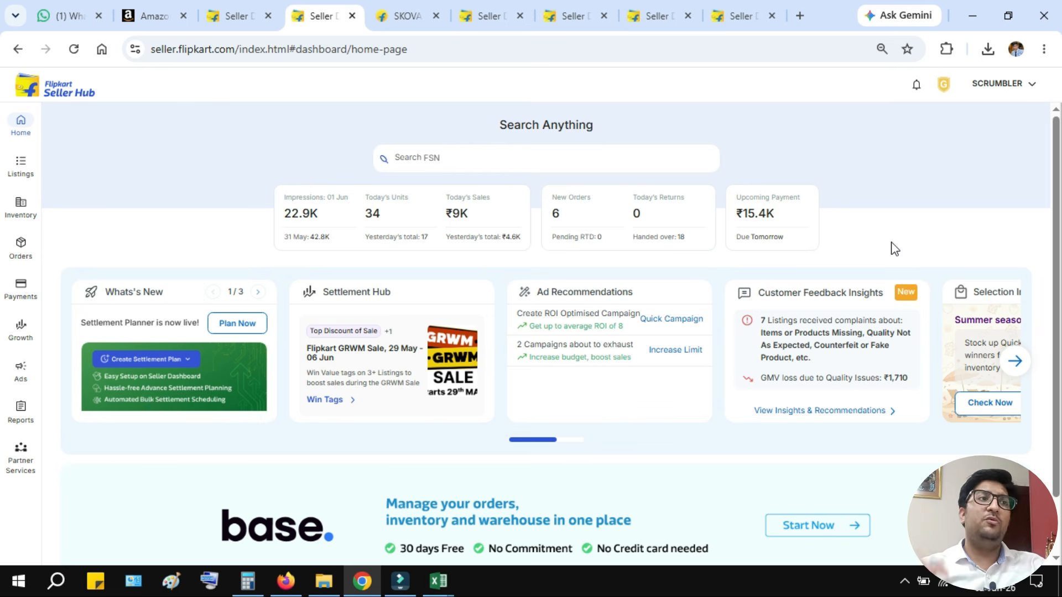
click(570, 16)
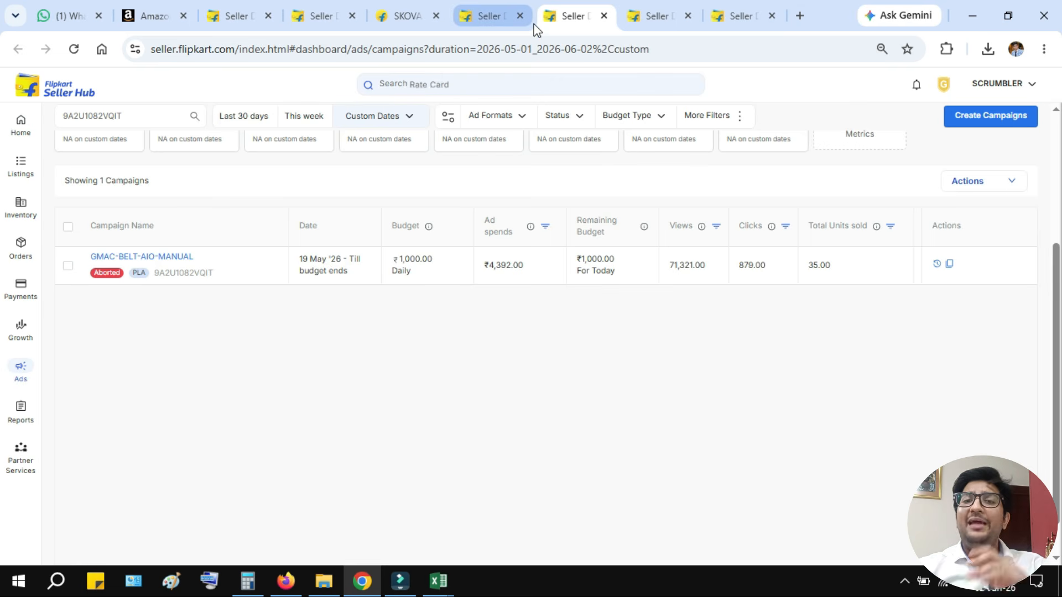
mouse_move(532, 19)
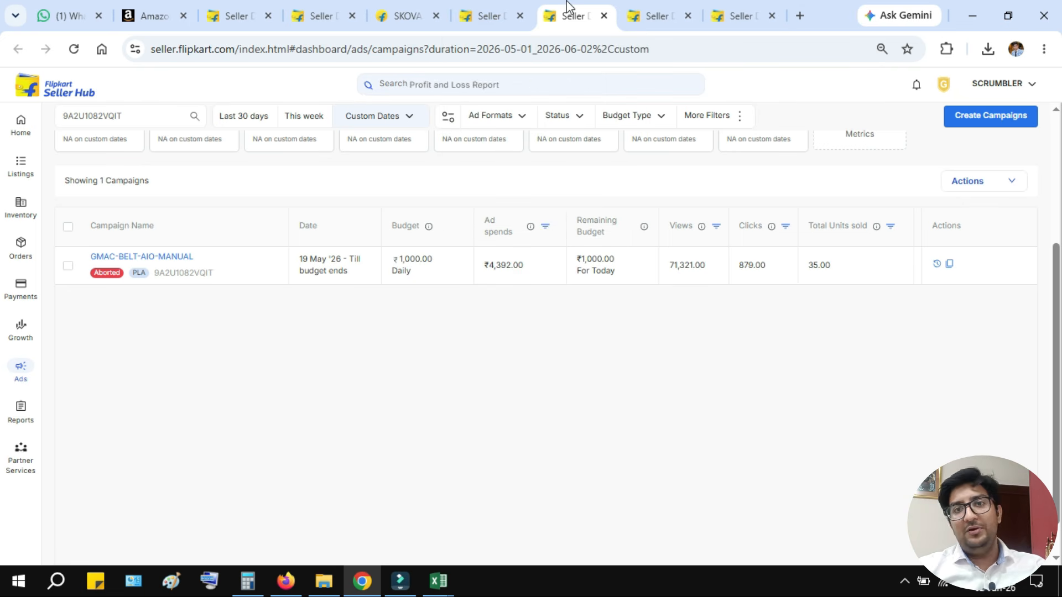
click(498, 8)
click(423, 9)
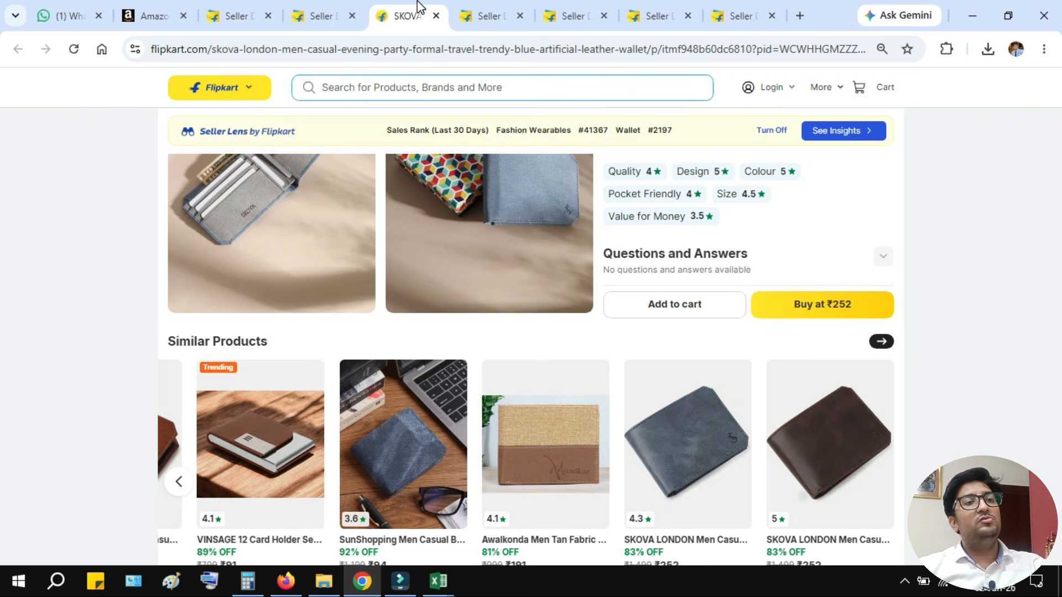
click(653, 8)
click(493, 8)
click(546, 7)
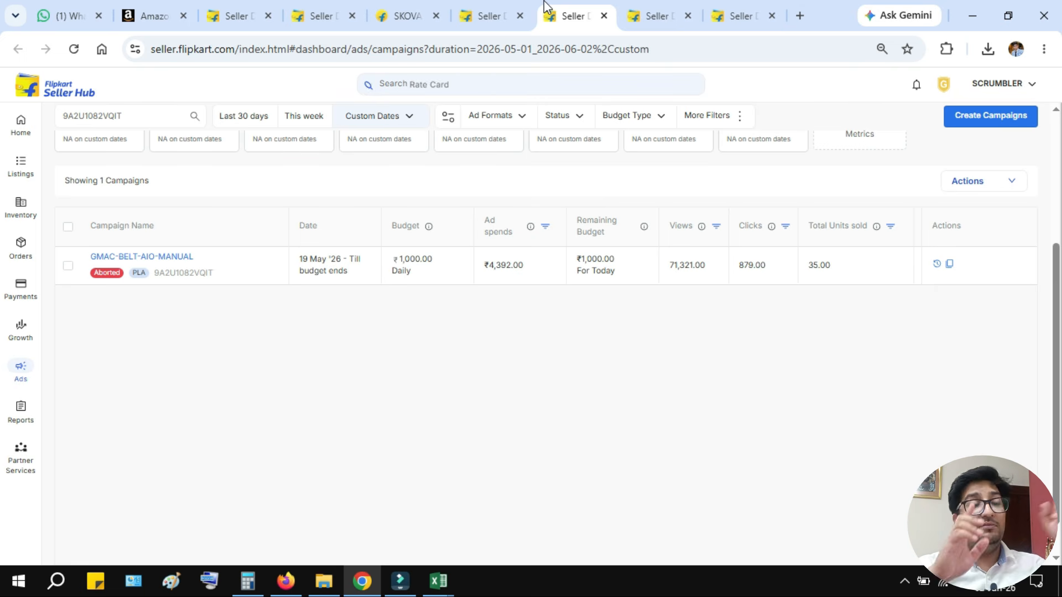
Open Search Trends in NXT Insights and look through the customer search terms for the Mens Wallet vertical.
click(321, 14)
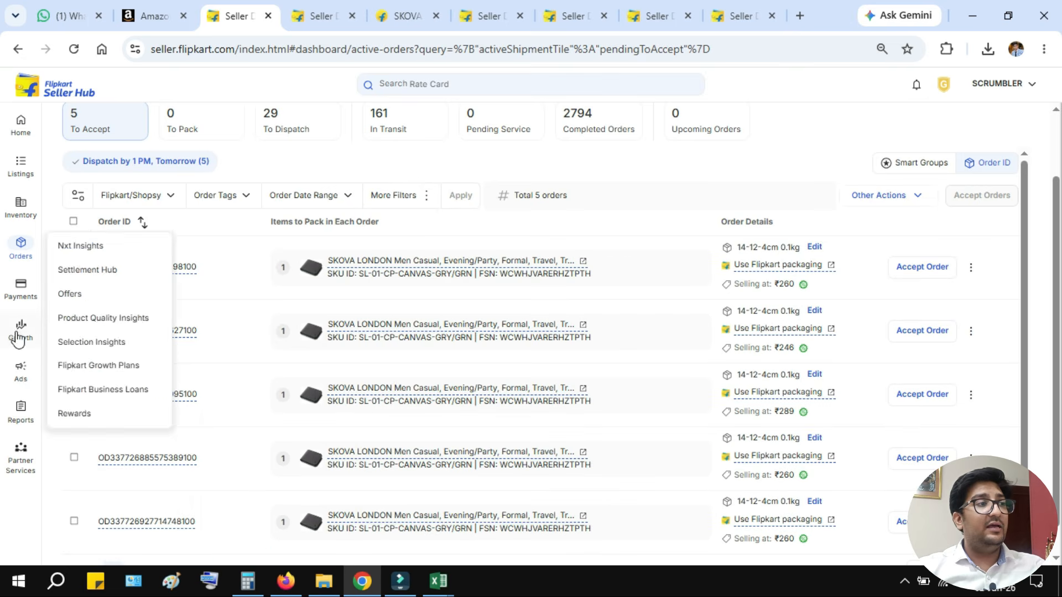
click(404, 16)
click(487, 15)
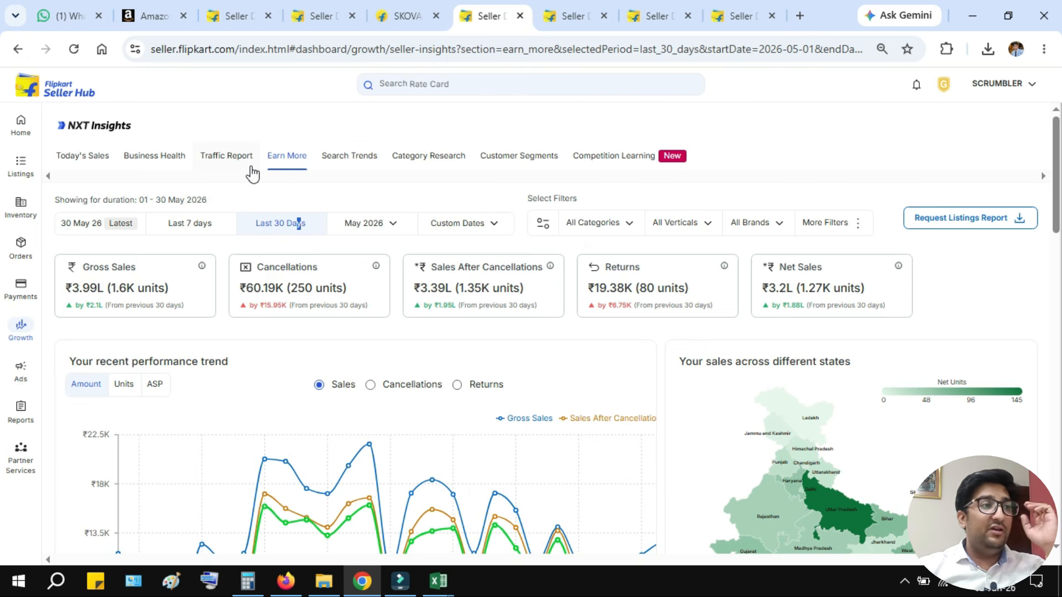
click(337, 167)
scroll(212, 274, down, 6)
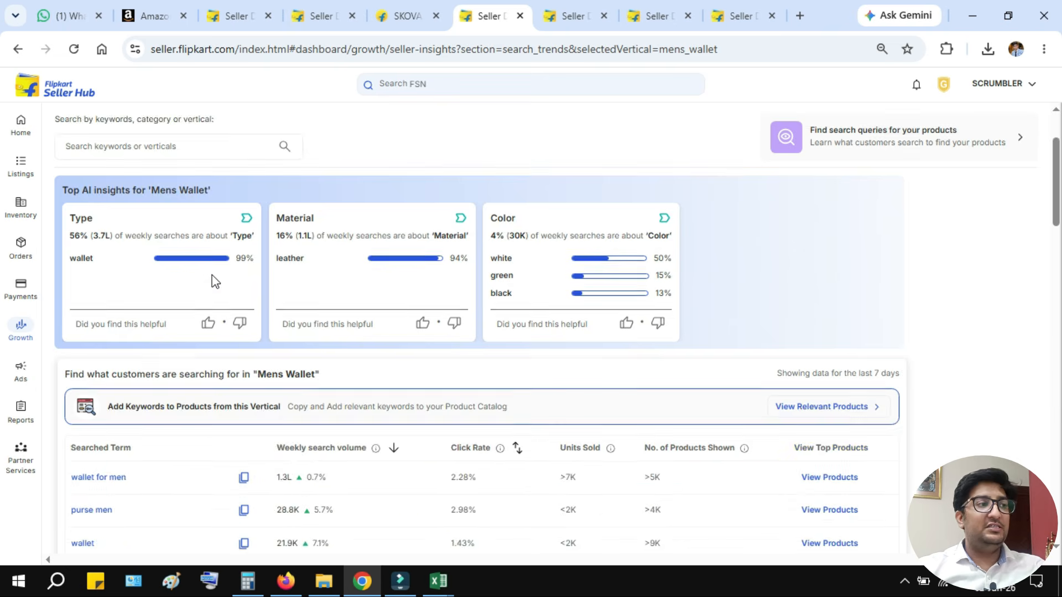
scroll(212, 273, down, 1)
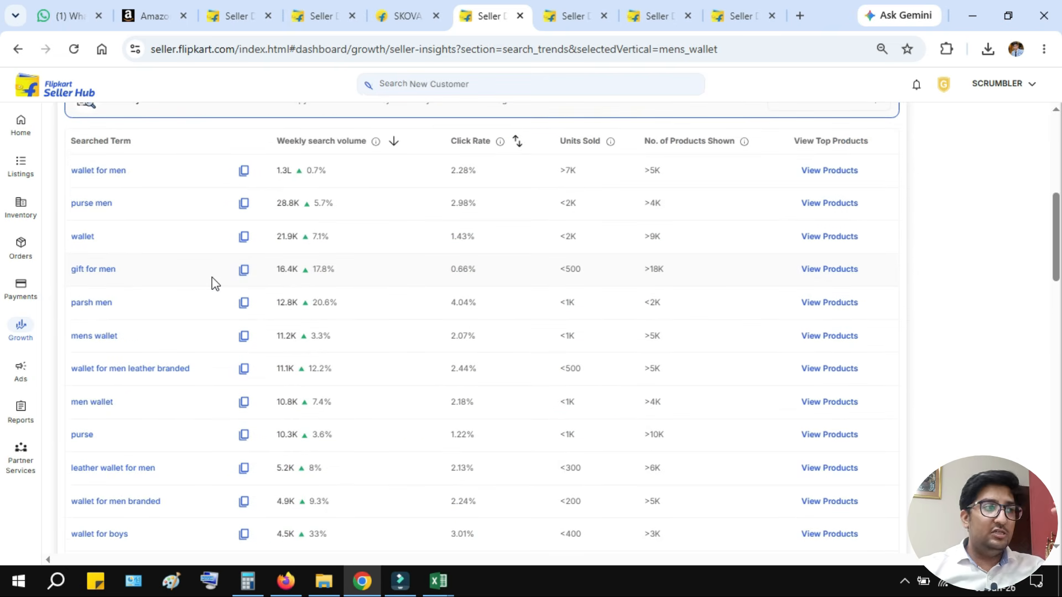
scroll(211, 283, down, 3)
scroll(211, 282, up, 10)
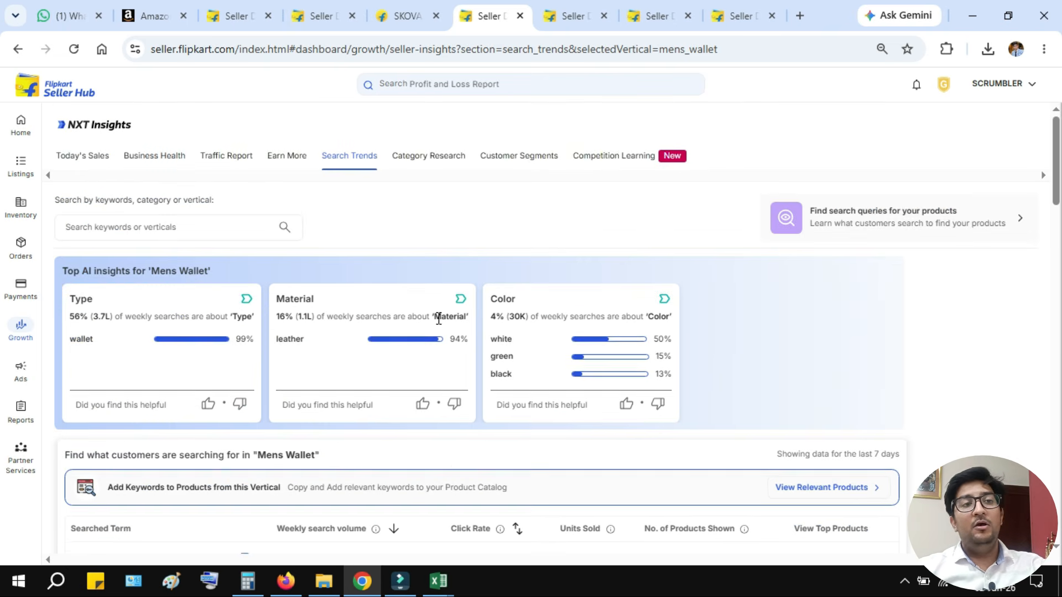